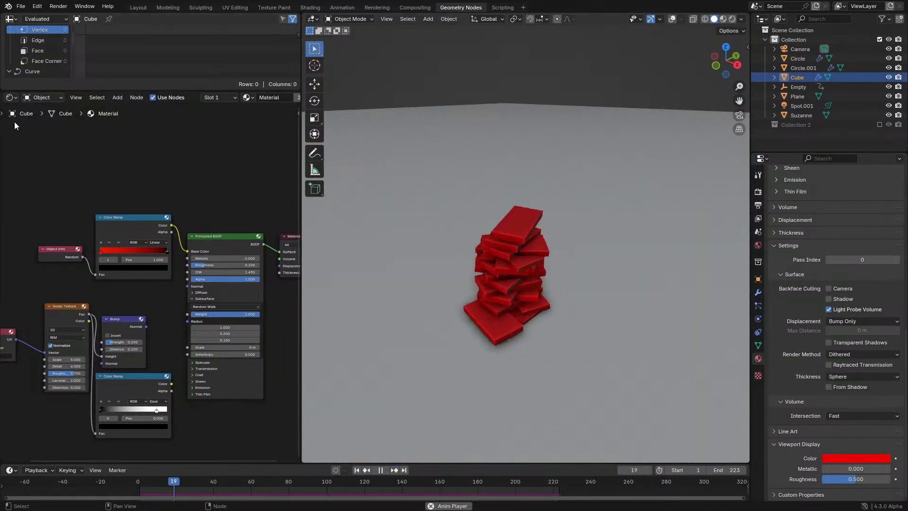
# - Switch the node area from the shader editor to the cube's Geometry Nodes tree, stop playback, and maximize the editor
pyautogui.keyDown('ctrl'); pyautogui.scroll(1, 11, 99); pyautogui.keyUp('ctrl')
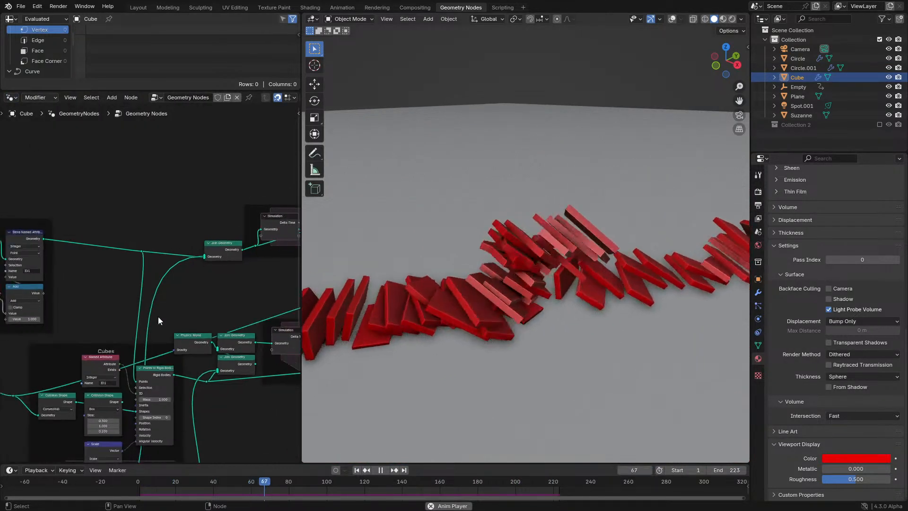
pyautogui.scroll(-2, 156, 312)
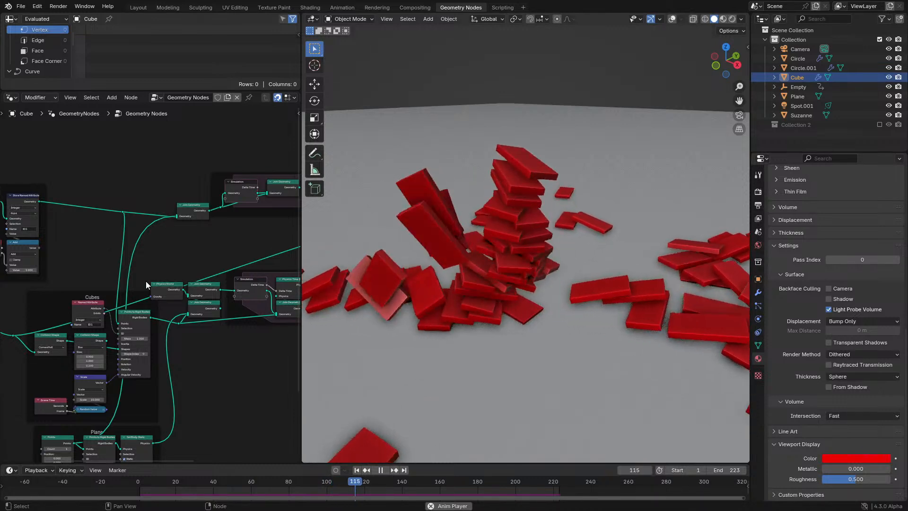
pyautogui.moveTo(180, 259); pyautogui.dragTo(134, 267, button='middle')
pyautogui.press('space')
pyautogui.hotkey('ctrl', 'space')
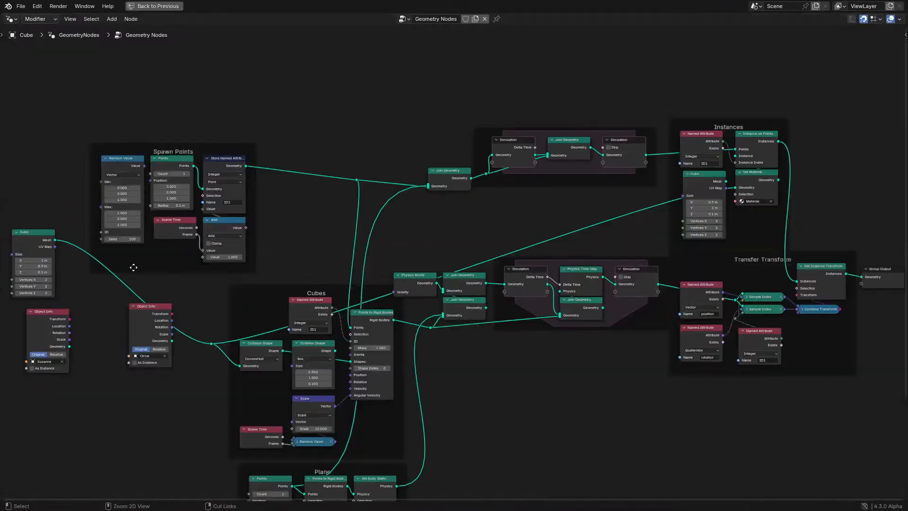
pyautogui.moveTo(523, 225); pyautogui.dragTo(394, 268, button='middle')
# - Restore the full layout, resume playback, and enlarge the spreadsheet to examine its instance and Physics entries
pyautogui.hotkey('ctrl', 'space')
pyautogui.press('space')
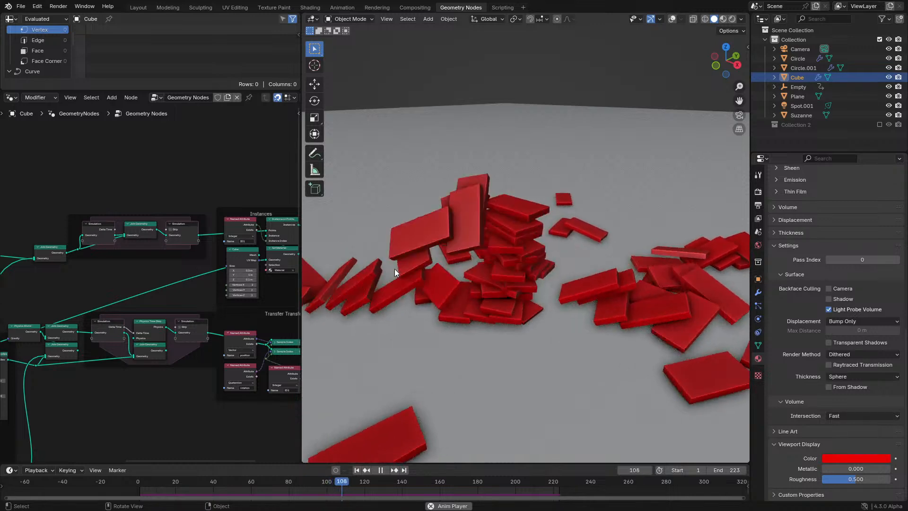
pyautogui.moveTo(168, 90); pyautogui.dragTo(142, 198)
pyautogui.scroll(-1, 69, 139)
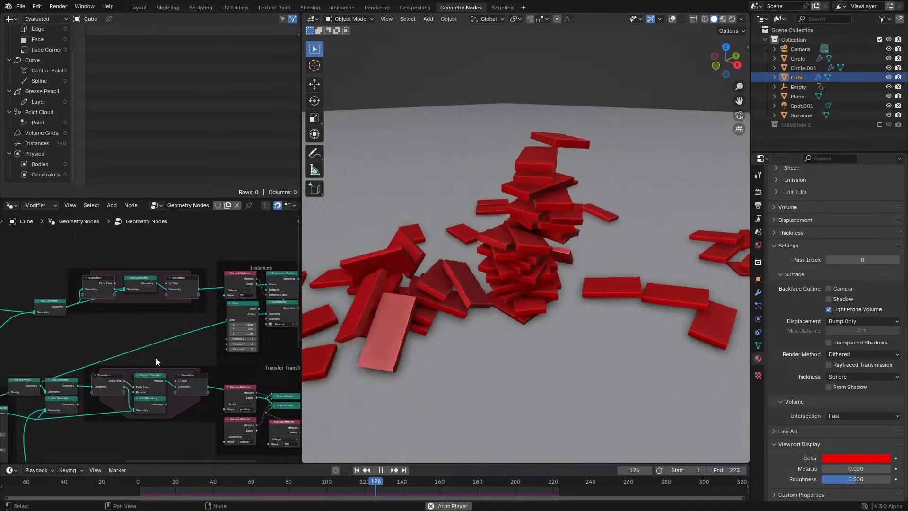
pyautogui.moveTo(155, 358); pyautogui.dragTo(194, 303, button='middle')
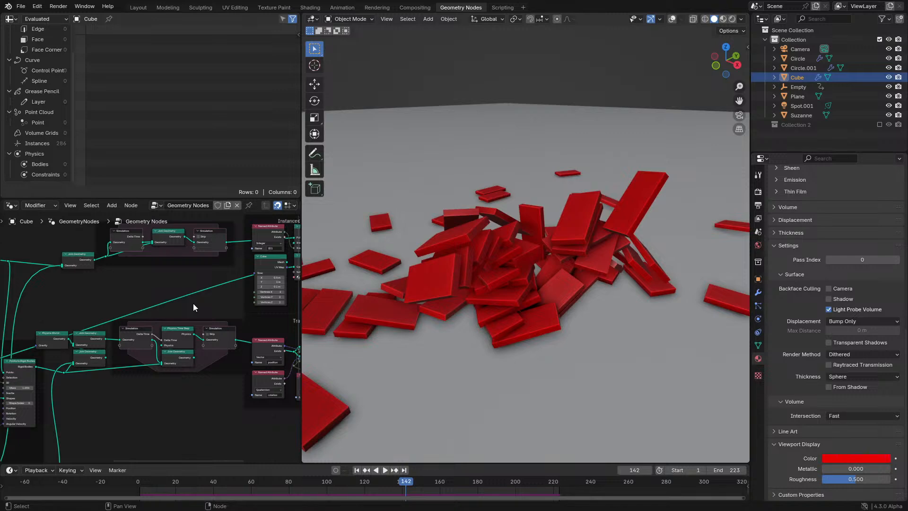
# - Maximize the geometry node editor and delete the Cube node inside the Instances frame
pyautogui.hotkey('ctrl', 'space')
pyautogui.scroll(-3, 338, 425)
pyautogui.moveTo(339, 425); pyautogui.dragTo(393, 357, button='middle')
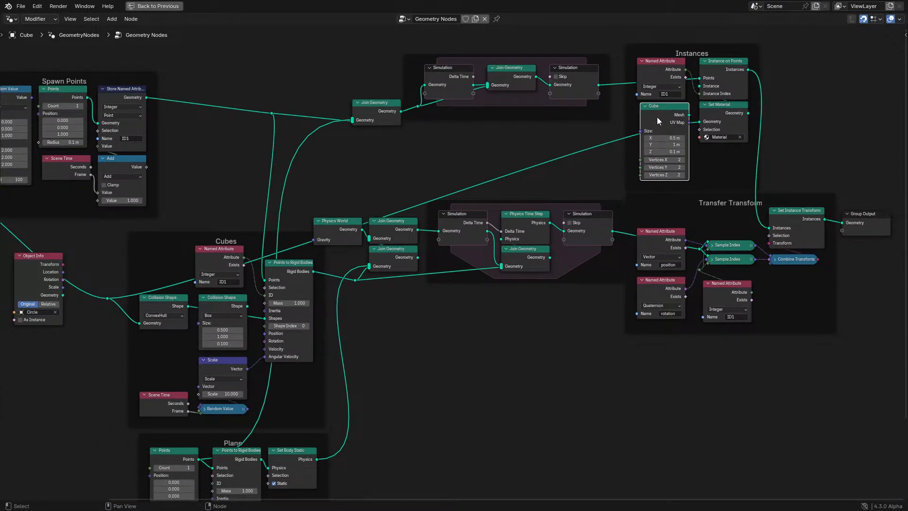
pyautogui.moveTo(475, 148); pyautogui.dragTo(649, 138, button='middle')
pyautogui.press('x')
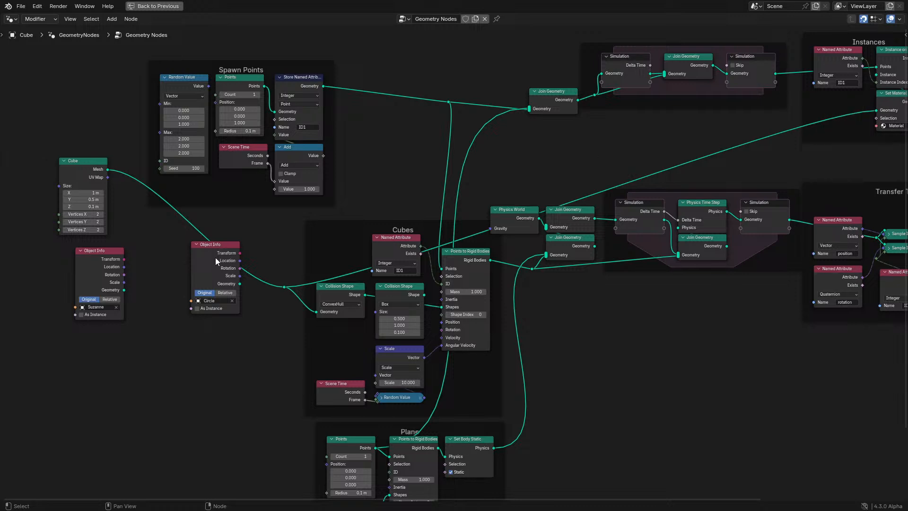
# - Move the Circle Object Info node aside and put the linked Cube node in its place beside the Cubes frame
pyautogui.moveTo(215, 257); pyautogui.dragTo(14, 354)
pyautogui.moveTo(104, 172); pyautogui.dragTo(243, 268)
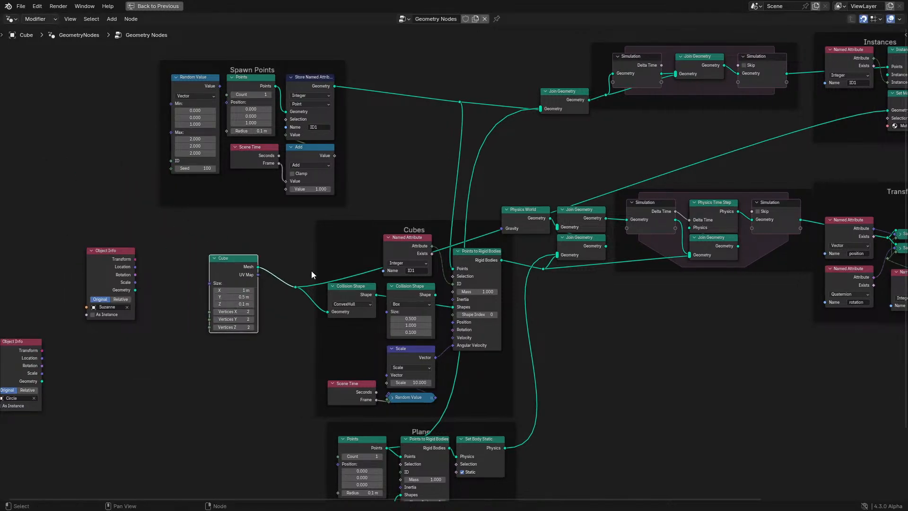
# - Shift the physics simulation nodes, Transfer Transform frame and Group Output farther right to space out the tree
pyautogui.scroll(-1, 359, 249)
pyautogui.moveTo(358, 248); pyautogui.dragTo(193, 266, button='middle')
pyautogui.moveTo(341, 218); pyautogui.dragTo(847, 371)
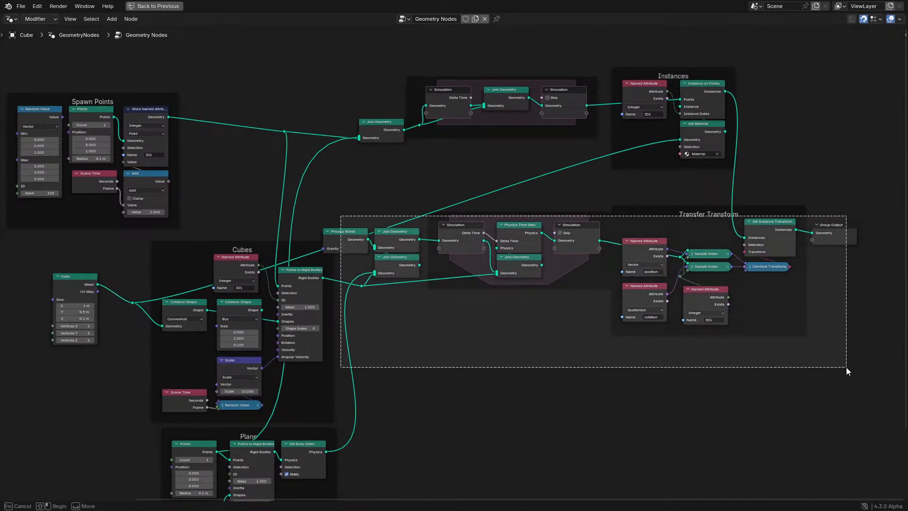
pyautogui.moveTo(701, 283); pyautogui.dragTo(726, 280)
pyautogui.moveTo(636, 193); pyautogui.dragTo(853, 364)
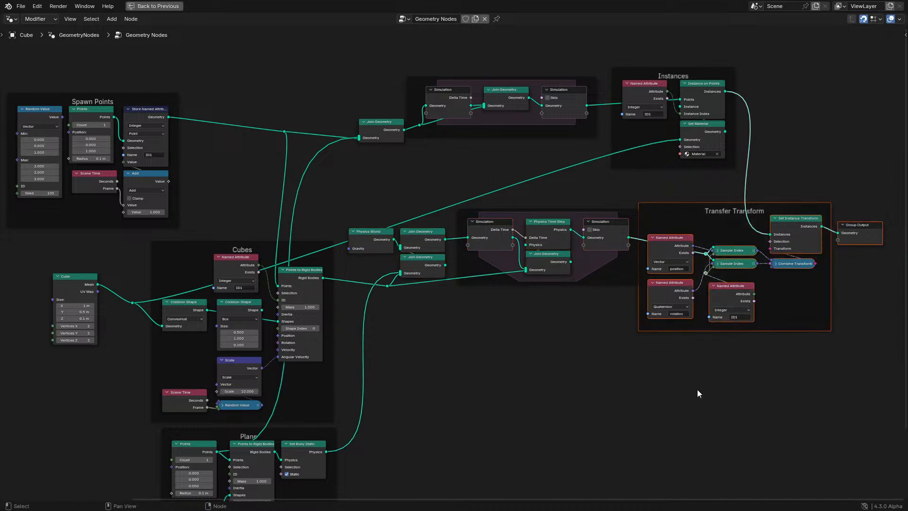
pyautogui.press('g')
pyautogui.press('x')
pyautogui.click(698, 372)
# - Add two reroutes to the Cube-to-Set Material link and position them so it runs above the physics nodes
pyautogui.keyDown('shift'); pyautogui.moveTo(483, 199); pyautogui.dragTo(483, 199, button='right'); pyautogui.keyUp('shift')
pyautogui.press('g')
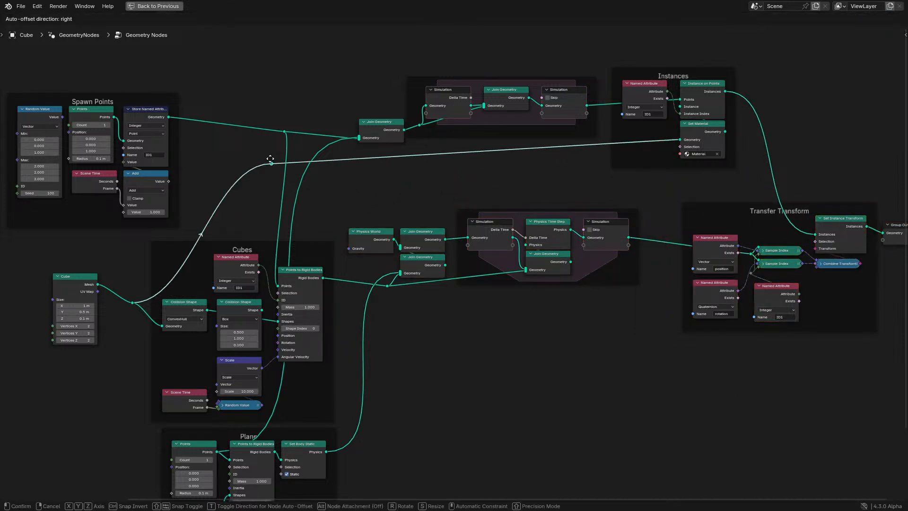
pyautogui.click(229, 164)
pyautogui.keyDown('shift'); pyautogui.moveTo(253, 151); pyautogui.dragTo(254, 185, button='right'); pyautogui.keyUp('shift')
pyautogui.press('g')
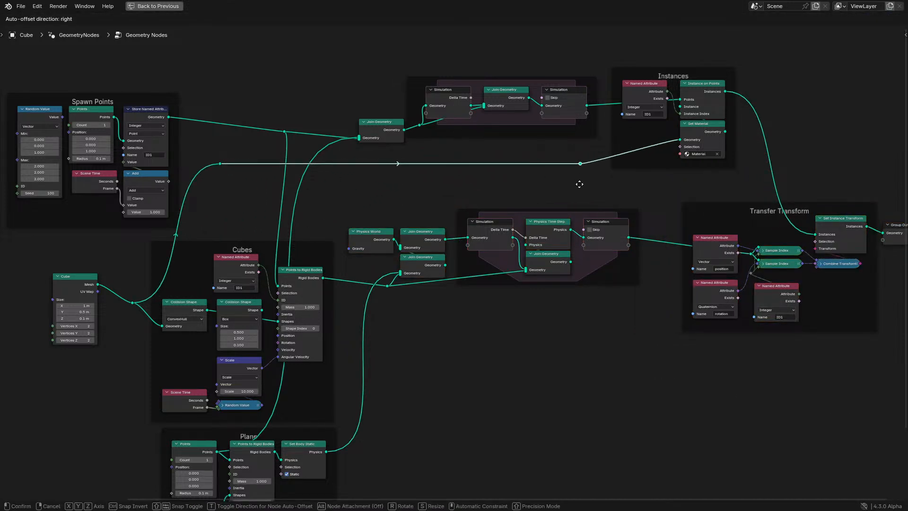
pyautogui.click(582, 188)
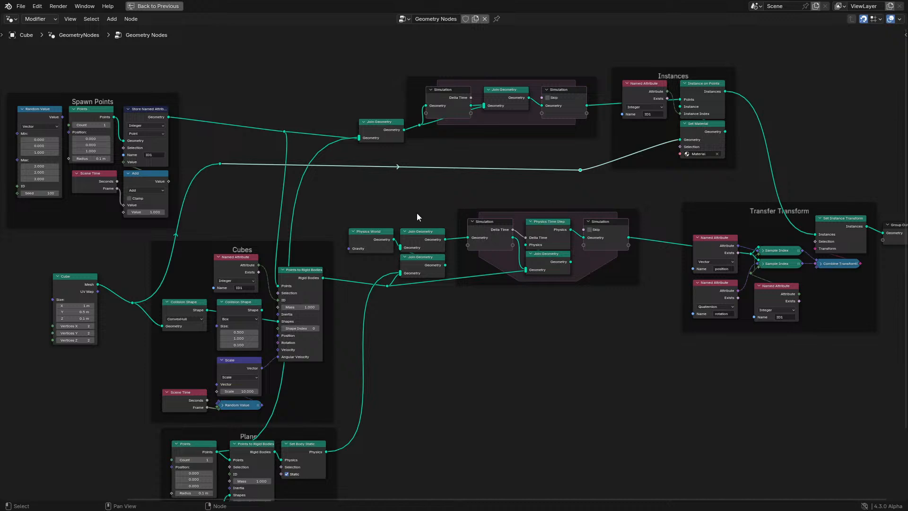
# - Examine the physics nodes available in the Simulation category for adding, and review the whole node tree
pyautogui.moveTo(417, 217); pyautogui.dragTo(491, 189, button='middle')
pyautogui.scroll(3, 490, 186)
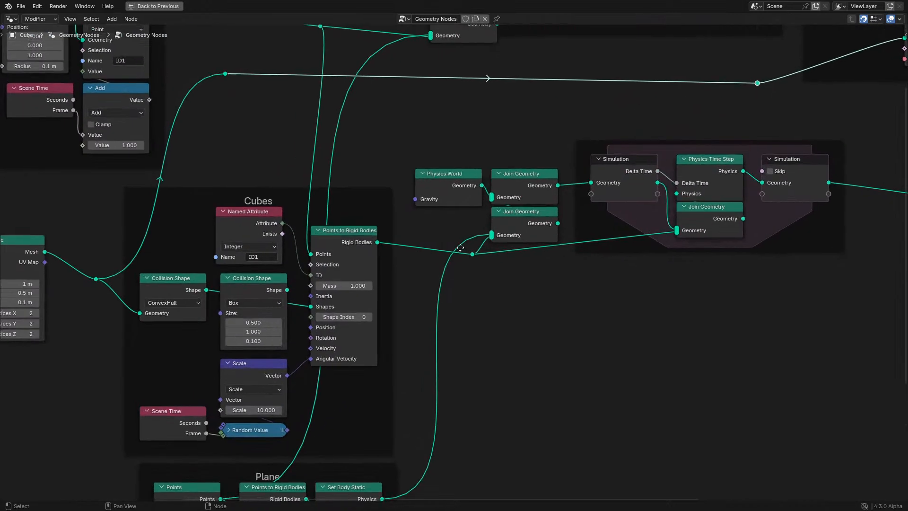
pyautogui.hotkey('shift', 'a')
pyautogui.moveTo(380, 347)
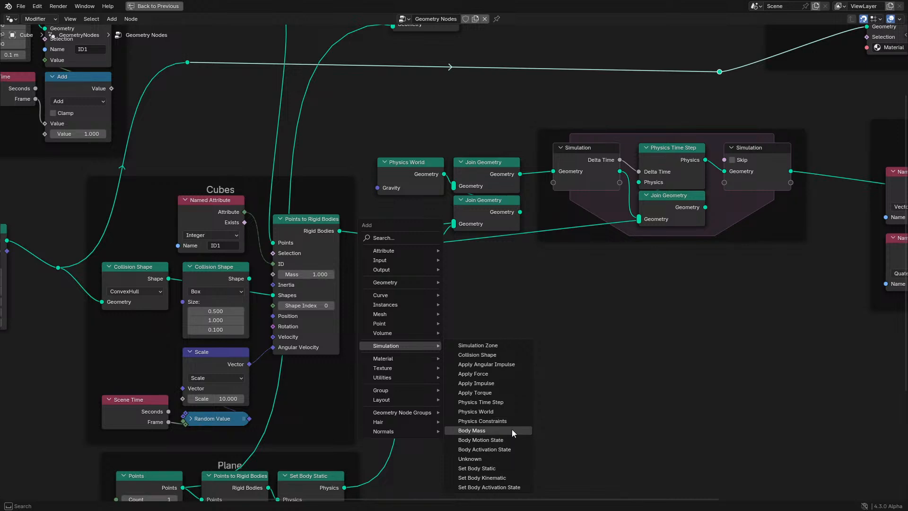
pyautogui.scroll(-3, 504, 269)
pyautogui.moveTo(504, 269); pyautogui.dragTo(461, 264, button='middle')
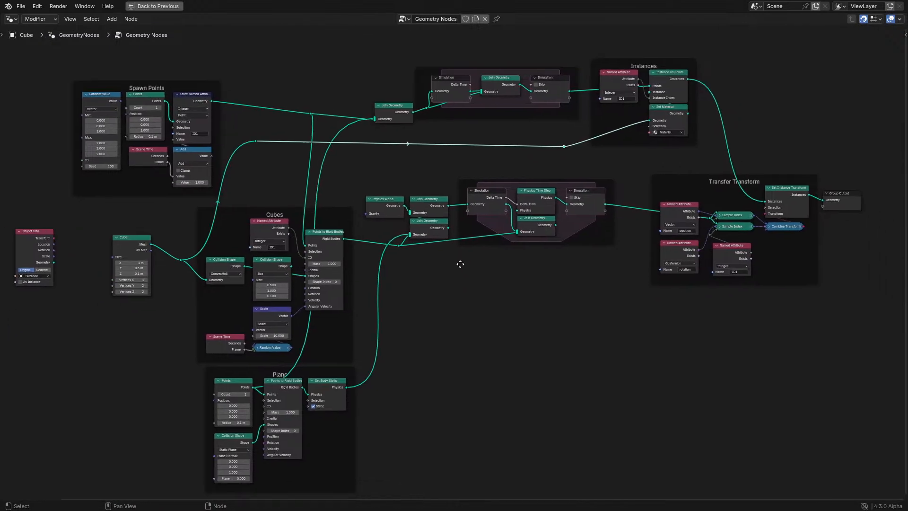
pyautogui.scroll(1, 461, 263)
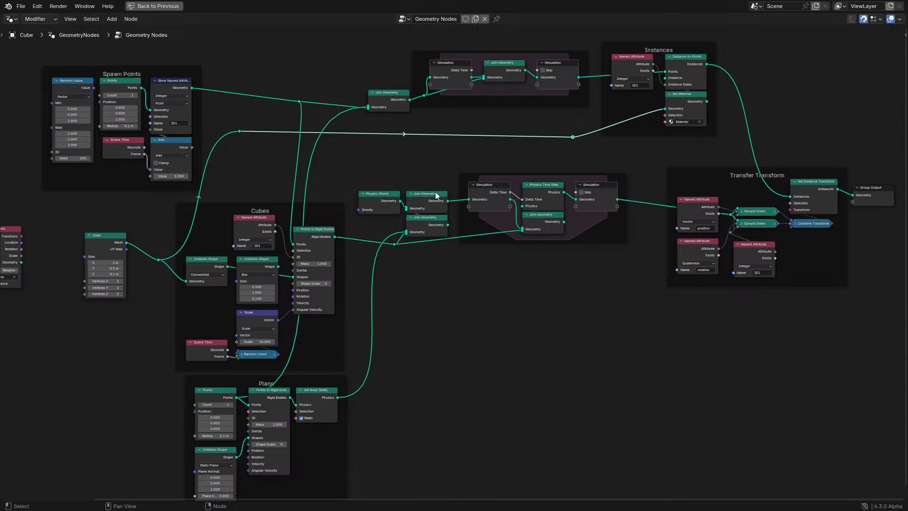
# - Move the Instances frame above Transfer Transform and delete the upper simulation zone with its Join Geometry nodes
pyautogui.moveTo(499, 127); pyautogui.dragTo(489, 230, button='middle')
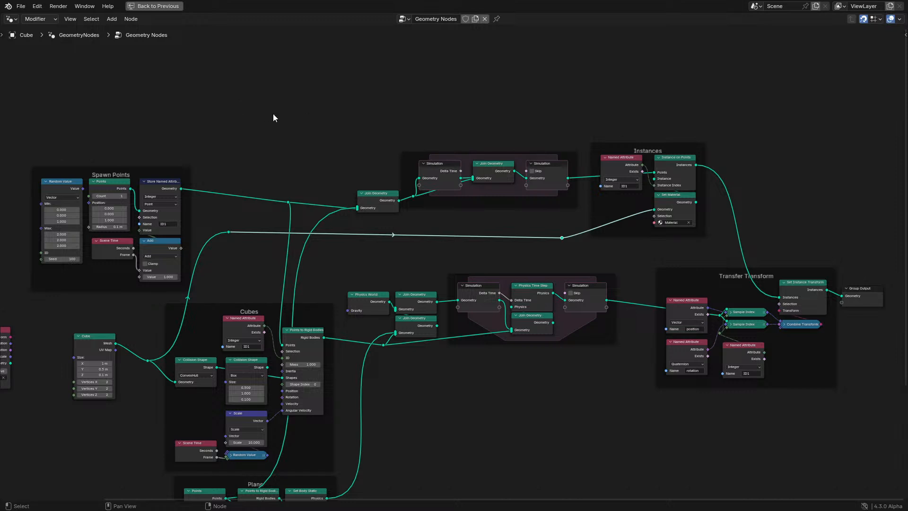
pyautogui.moveTo(265, 118); pyautogui.dragTo(542, 207)
pyautogui.click(640, 234)
pyautogui.moveTo(638, 232); pyautogui.dragTo(704, 250)
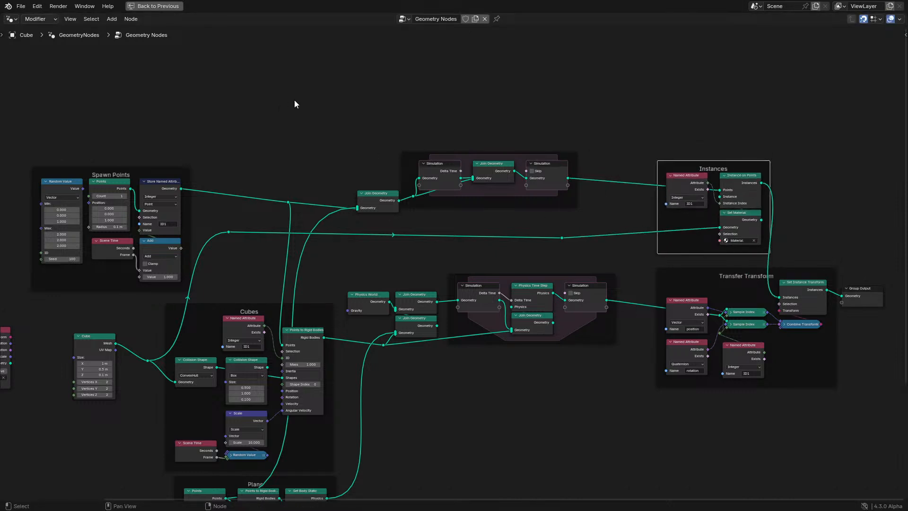
pyautogui.moveTo(295, 101); pyautogui.dragTo(576, 209)
pyautogui.press('x')
# - Link Store Named Attribute directly to the Points input of Points to Rigid Bodies in Cubes and delete the leftover reroute
pyautogui.moveTo(122, 155); pyautogui.dragTo(303, 166, button='middle')
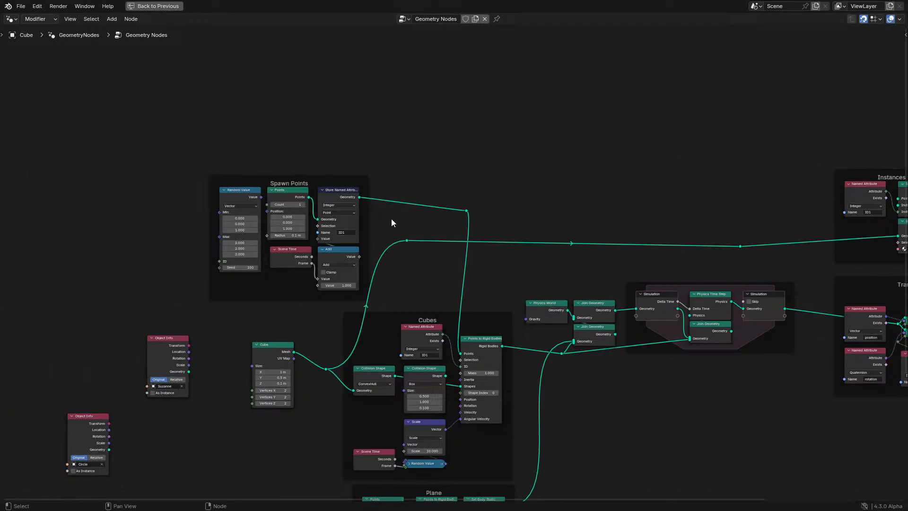
pyautogui.scroll(1, 344, 180)
pyautogui.moveTo(334, 179); pyautogui.dragTo(467, 374)
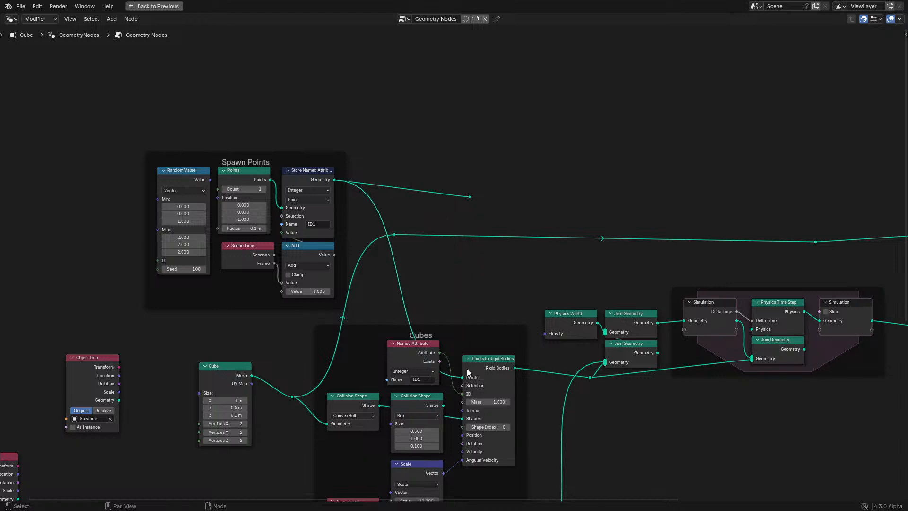
pyautogui.moveTo(433, 184); pyautogui.dragTo(492, 223)
pyautogui.press('x')
# - Link Store Named Attribute to the Points input of Instance on Points and lower the Named Attribute node in the Instances frame
pyautogui.scroll(-2, 498, 217)
pyautogui.moveTo(499, 218); pyautogui.dragTo(284, 195, button='middle')
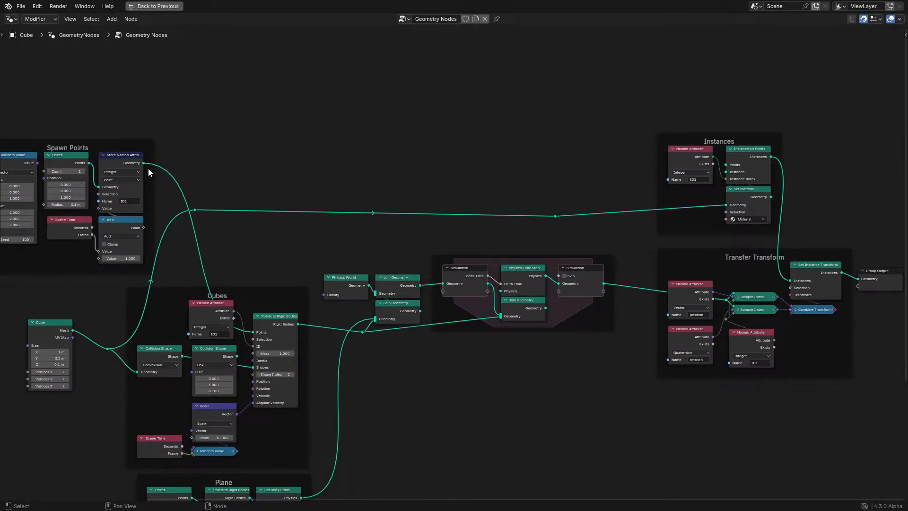
pyautogui.moveTo(143, 163); pyautogui.dragTo(716, 175)
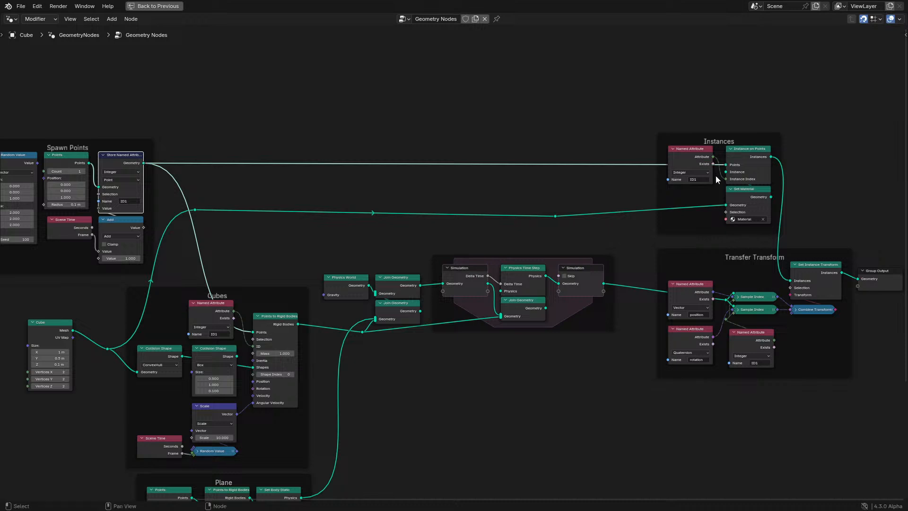
pyautogui.moveTo(690, 147); pyautogui.dragTo(694, 167)
# - Connect the Box Collision Shape to the Shapes input in the Cubes frame and delete the ConvexHull Collision Shape
pyautogui.moveTo(313, 270); pyautogui.dragTo(520, 211, button='middle')
pyautogui.scroll(2, 451, 257)
pyautogui.moveTo(439, 304); pyautogui.dragTo(467, 319)
pyautogui.click(313, 296)
pyautogui.press('x')
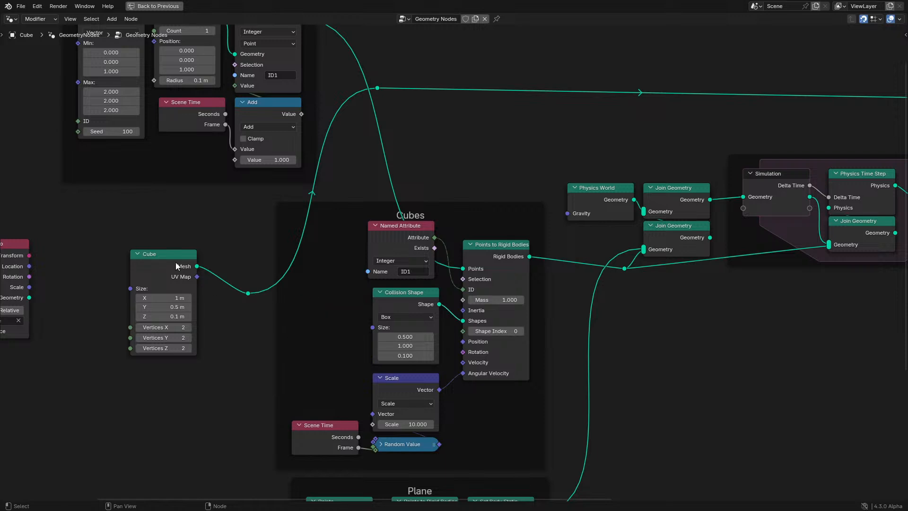
# - Duplicate the Cube node, place the copy near the Instances frame, and link its Mesh to Set Material
pyautogui.click(175, 262)
pyautogui.scroll(-4, 194, 258)
pyautogui.moveTo(200, 254); pyautogui.dragTo(111, 357, button='middle')
pyautogui.hotkey('shift', 'd')
pyautogui.click(661, 113)
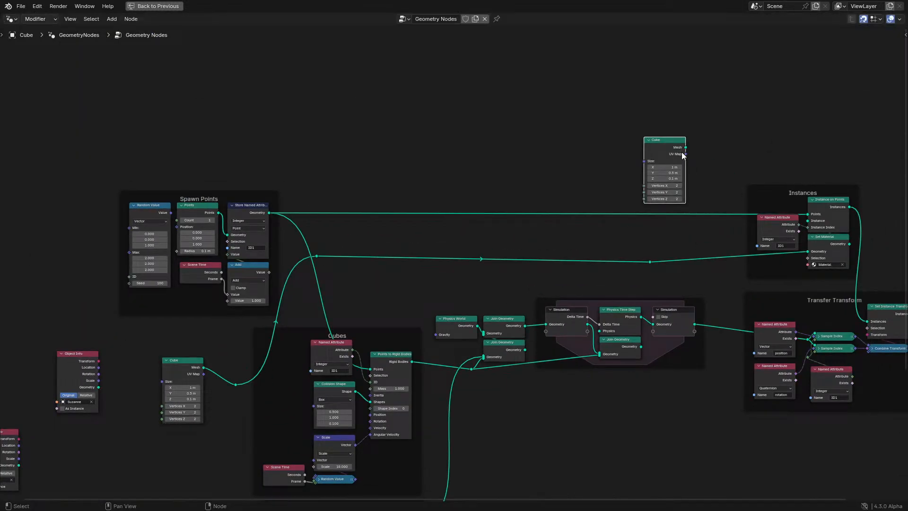
pyautogui.moveTo(686, 148); pyautogui.dragTo(808, 251)
# - Move the Instances frame up and replace its Named Attribute node with the duplicated Cube node
pyautogui.click(795, 197)
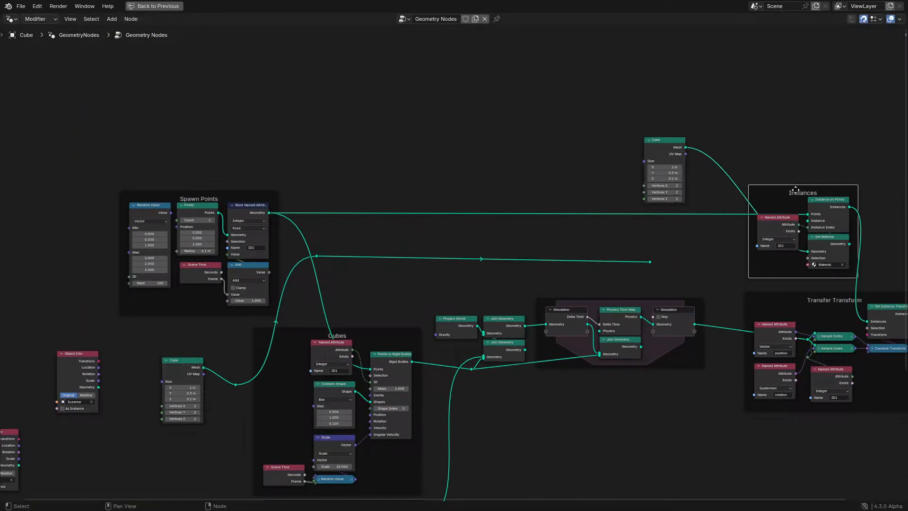
pyautogui.moveTo(795, 197); pyautogui.dragTo(781, 155)
pyautogui.click(771, 177)
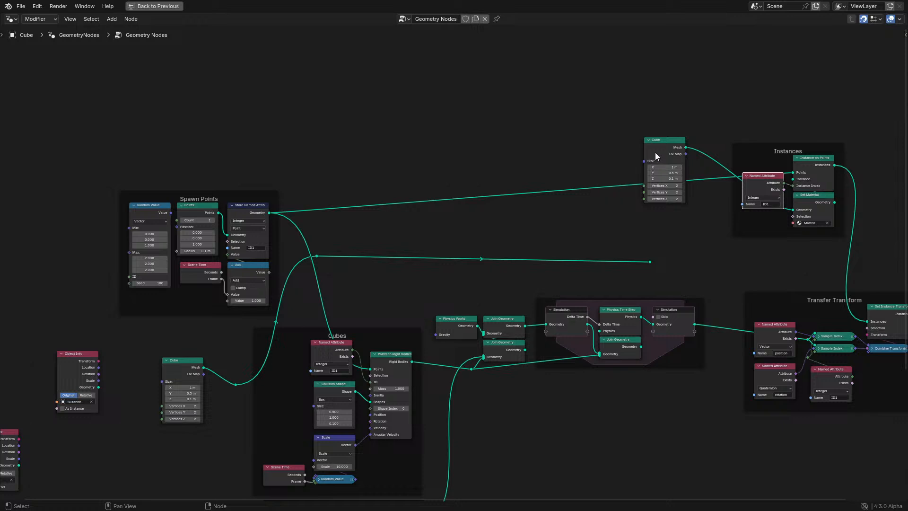
pyautogui.moveTo(655, 155); pyautogui.dragTo(766, 191)
pyautogui.press('x')
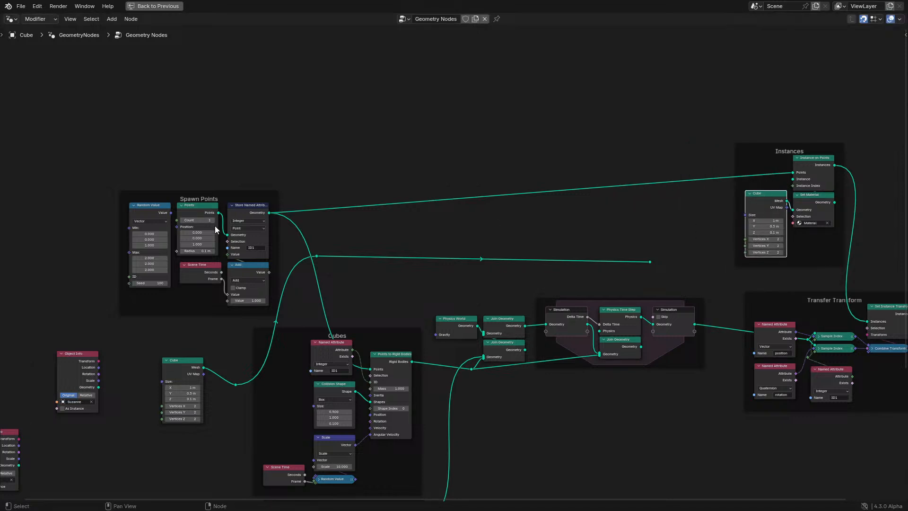
# - Delete Scene Time, Add and Store Named Attribute from Spawn Points, routing the outgoing links through one shared reroute
pyautogui.moveTo(201, 299); pyautogui.dragTo(240, 273)
pyautogui.press('x')
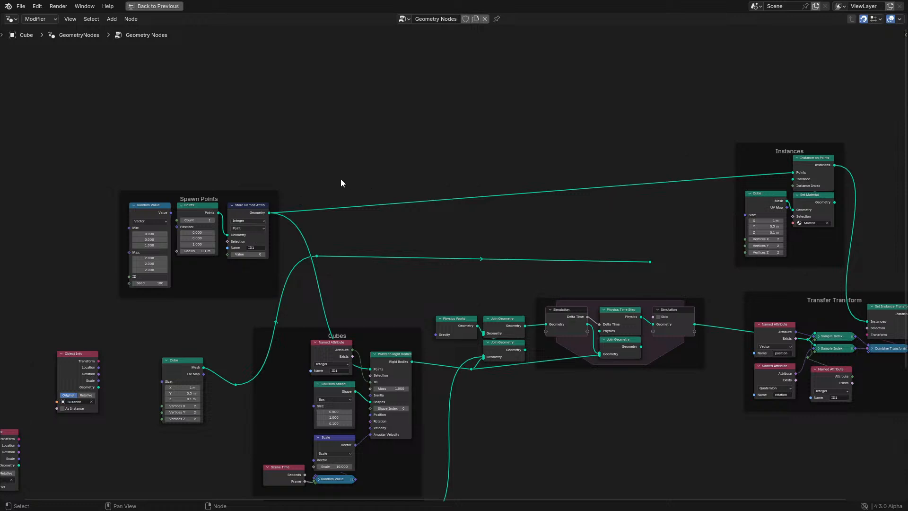
pyautogui.keyDown('shift'); pyautogui.moveTo(292, 233); pyautogui.dragTo(291, 232, button='right'); pyautogui.keyUp('shift')
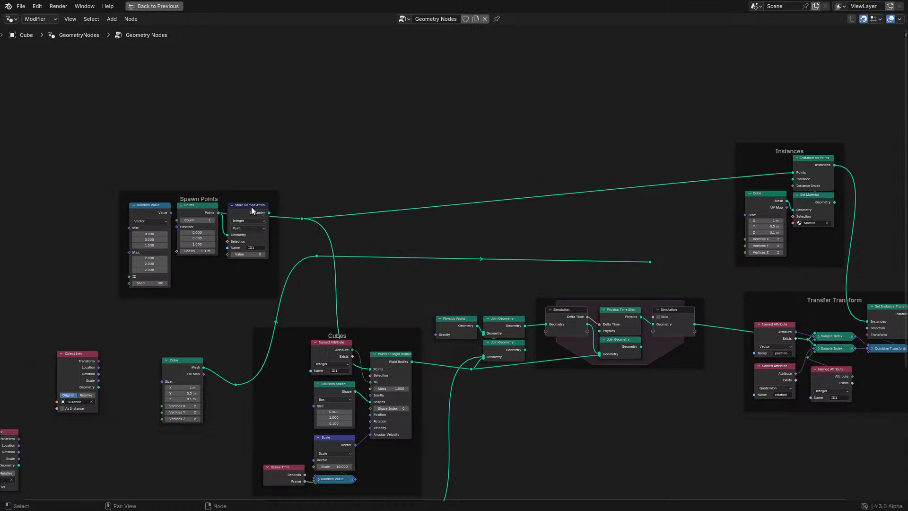
pyautogui.click(251, 209)
pyautogui.press('x')
# - Reposition the shared Spawn Points reroute and delete the unused reroutes from the old Cube link
pyautogui.moveTo(282, 190); pyautogui.dragTo(671, 275)
pyautogui.press('g')
pyautogui.click(372, 236)
pyautogui.press('x')
# - Delete the original Cube node and the unused Suzanne and Circle Object Info nodes
pyautogui.moveTo(171, 332); pyautogui.dragTo(239, 428)
pyautogui.press('x')
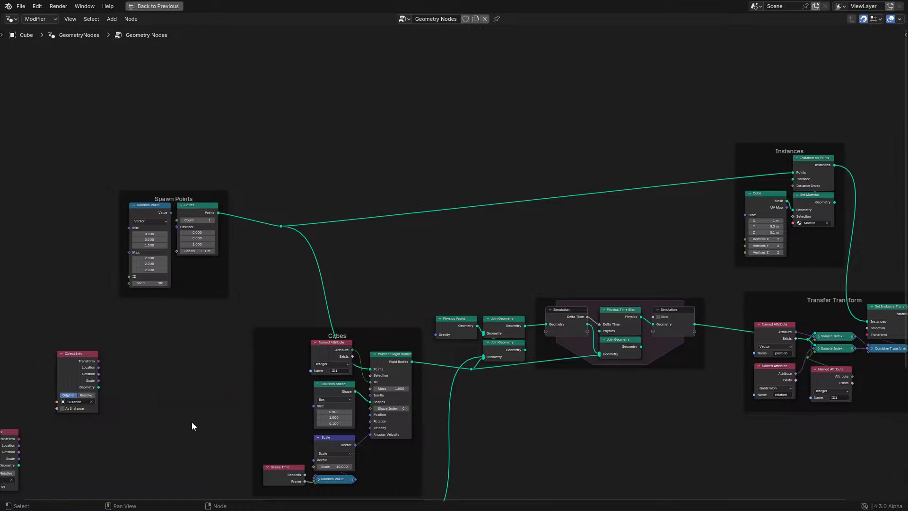
pyautogui.moveTo(23, 361); pyautogui.dragTo(154, 281, button='middle')
pyautogui.moveTo(105, 273); pyautogui.dragTo(329, 445)
pyautogui.press('x')
# - Link the simulation input's Geometry directly to the Physics input of Physics Time Step and delete the zone's Join Geometry node
pyautogui.moveTo(381, 406); pyautogui.dragTo(279, 349, button='middle')
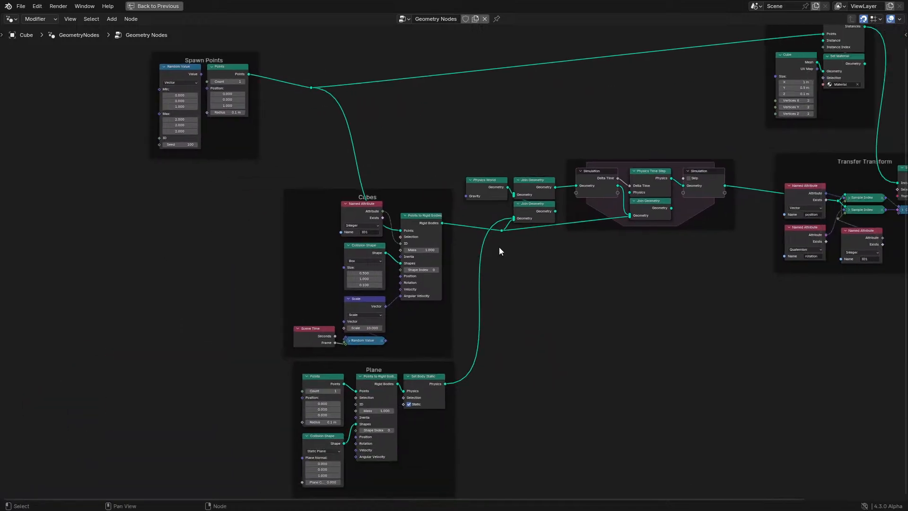
pyautogui.scroll(4, 632, 185)
pyautogui.moveTo(632, 185); pyautogui.dragTo(500, 235, button='middle')
pyautogui.scroll(1, 500, 235)
pyautogui.click(520, 270)
pyautogui.moveTo(451, 243); pyautogui.dragTo(471, 254)
pyautogui.click(508, 284)
pyautogui.press('x')
# - Link the Cubes frame's Rigid Bodies output directly to the lower Join Geometry node and delete the leftover reroute
pyautogui.scroll(-5, 456, 313)
pyautogui.moveTo(455, 305); pyautogui.dragTo(549, 251, button='middle')
pyautogui.scroll(2, 353, 232)
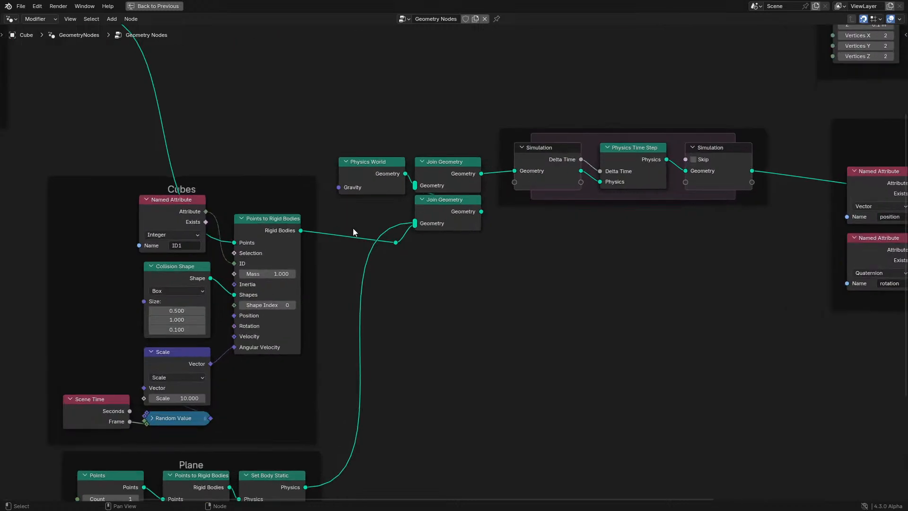
pyautogui.moveTo(300, 231); pyautogui.dragTo(413, 220)
pyautogui.click(398, 246)
pyautogui.press('x')
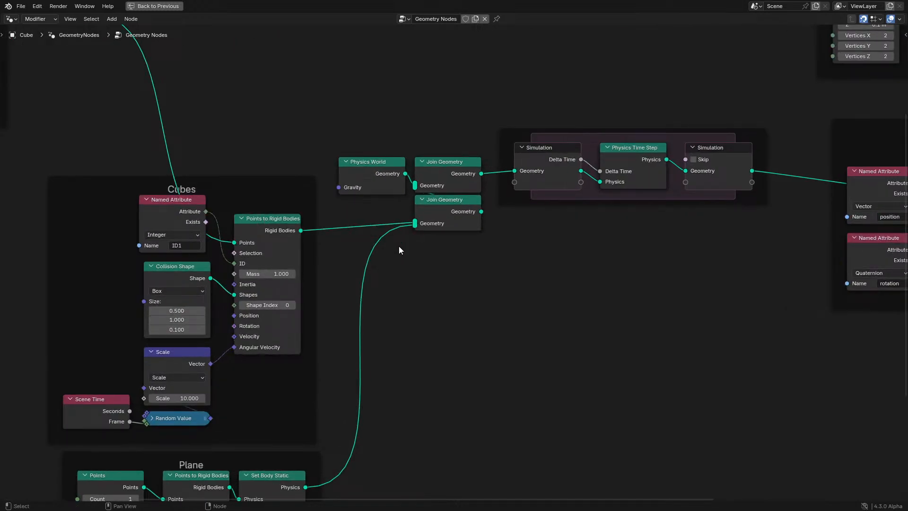
# - Delete the ID1 Named Attribute node from the Cubes frame
pyautogui.click(183, 208)
pyautogui.press('x')
pyautogui.scroll(-3, 370, 358)
pyautogui.moveTo(370, 358); pyautogui.dragTo(390, 295, button='middle')
pyautogui.scroll(3, 369, 331)
pyautogui.scroll(-1, 355, 357)
pyautogui.click(330, 367)
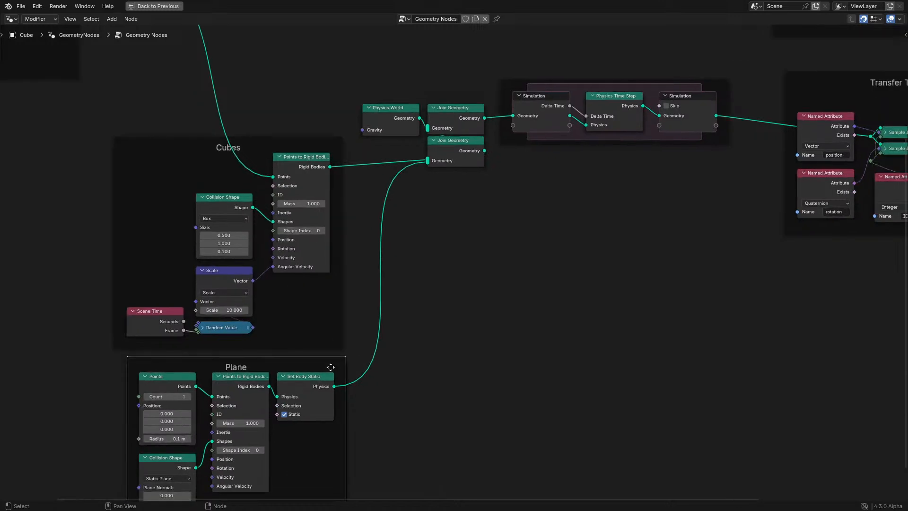
# - Move the Instances frame closer to the simulation zone, above and slightly before the Transfer Transform frame
pyautogui.moveTo(550, 197); pyautogui.dragTo(438, 315, button='middle')
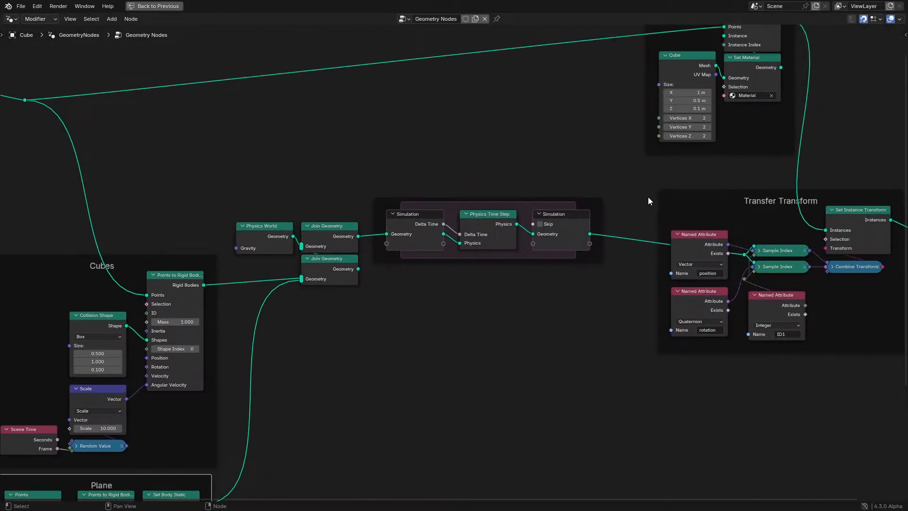
pyautogui.moveTo(647, 197); pyautogui.dragTo(544, 223, button='middle')
pyautogui.scroll(-1, 544, 222)
pyautogui.click(580, 205)
pyautogui.press('g')
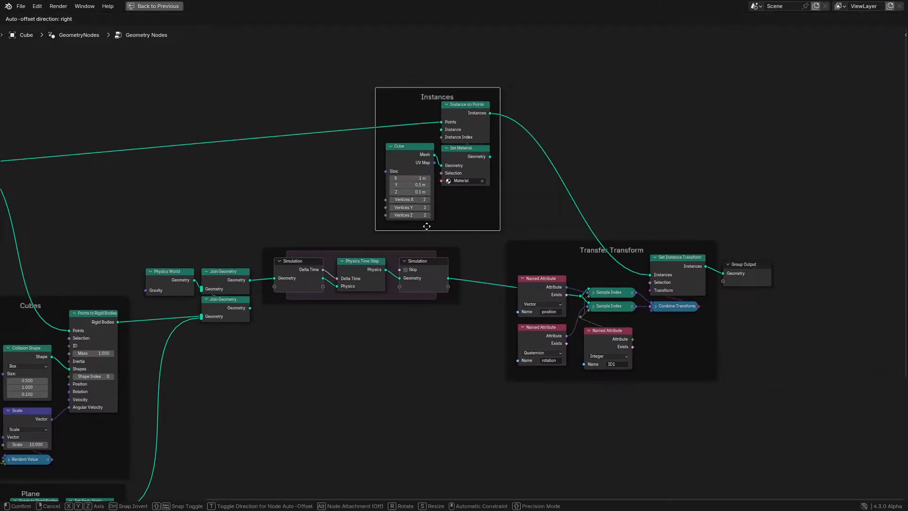
pyautogui.click(506, 224)
# - Move the Spawn Points, Cubes and Plane frames together so Points to Rigid Bodies in Cubes lines up with Physics World
pyautogui.scroll(-3, 407, 199)
pyautogui.moveTo(336, 179); pyautogui.dragTo(591, 173, button='middle')
pyautogui.scroll(-1, 591, 173)
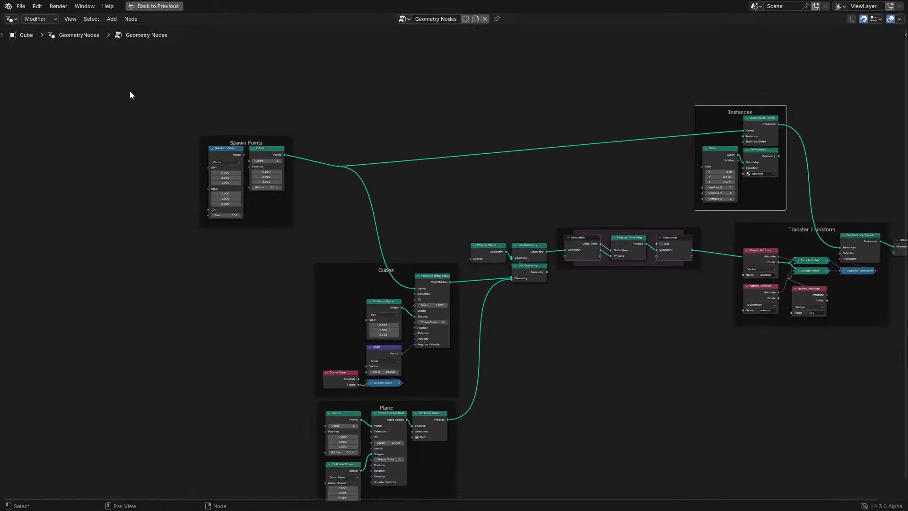
pyautogui.moveTo(130, 91); pyautogui.dragTo(453, 449)
pyautogui.press('g')
pyautogui.click(429, 411)
pyautogui.scroll(4, 495, 333)
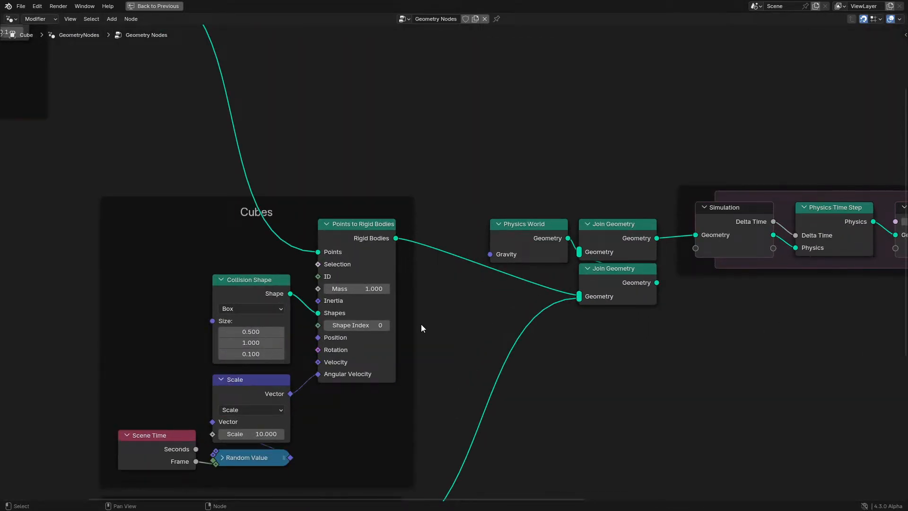
pyautogui.hotkey('ctrl', 'space')
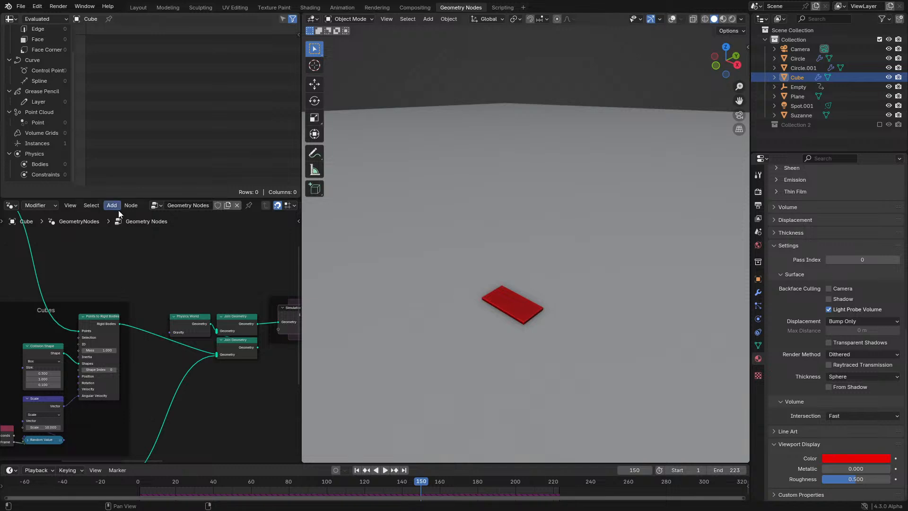
pyautogui.moveTo(165, 306); pyautogui.dragTo(188, 291, button='middle')
pyautogui.scroll(-3, 194, 297)
pyautogui.scroll(4, 195, 297)
pyautogui.hotkey('ctrl', 'space')
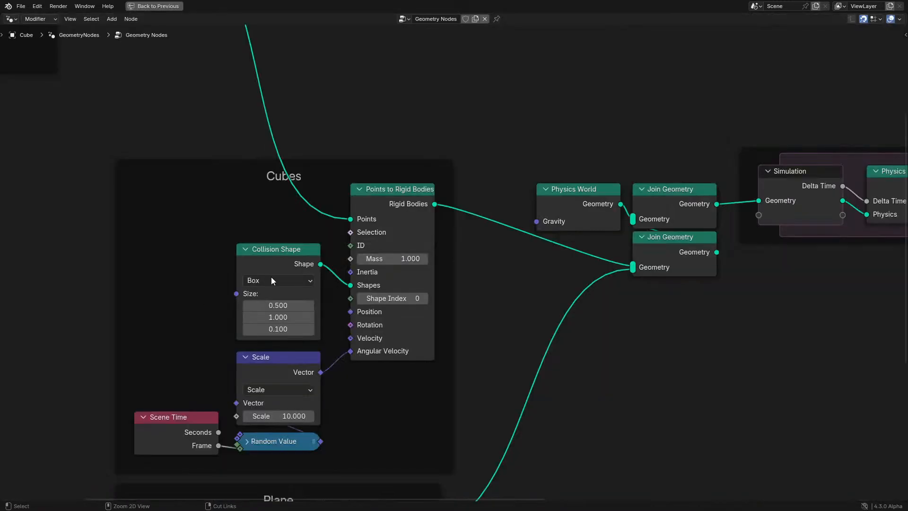
pyautogui.scroll(1, 443, 251)
pyautogui.moveTo(608, 197); pyautogui.dragTo(449, 238, button='middle')
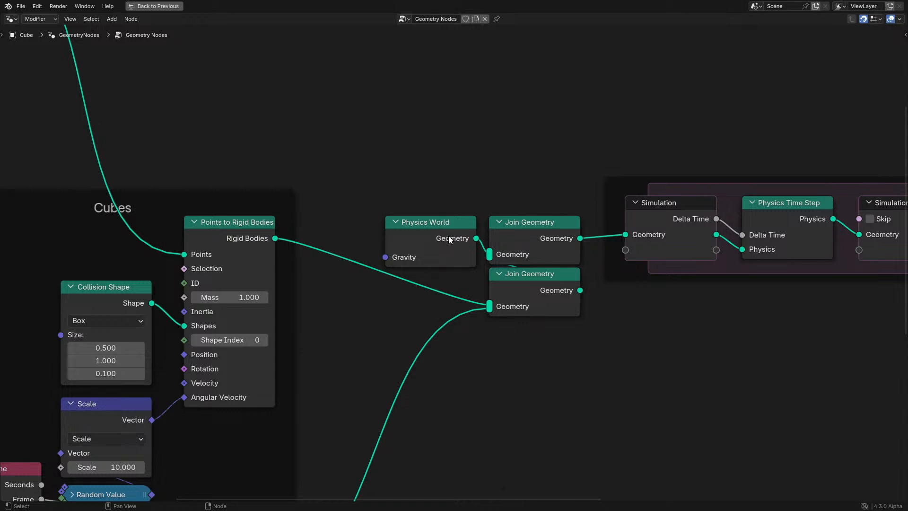
# - Preview the simulation zone's output and examine its physics Bodies attributes in the spreadsheet
pyautogui.moveTo(605, 199); pyautogui.dragTo(214, 194, button='middle')
pyautogui.keyDown('ctrl'); pyautogui.keyDown('shift'); pyautogui.click(527, 231); pyautogui.keyUp('shift'); pyautogui.keyUp('ctrl')
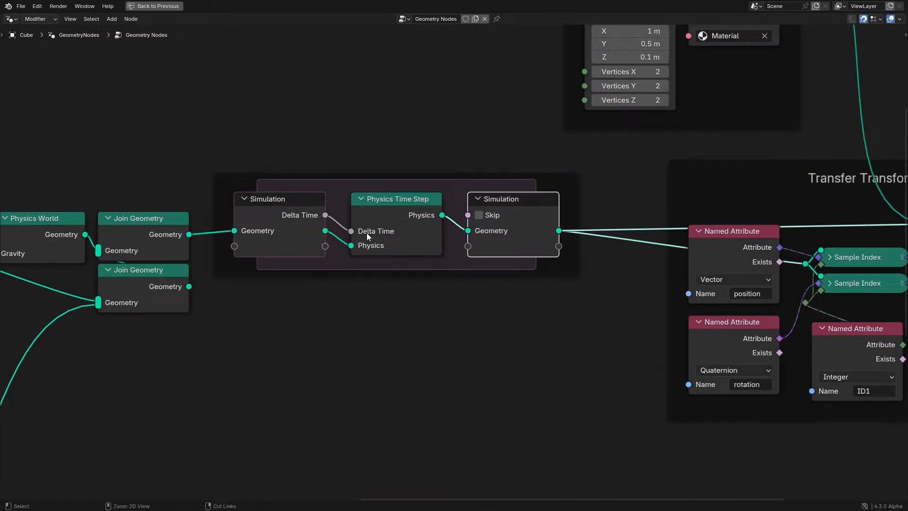
pyautogui.hotkey('ctrl', 'space')
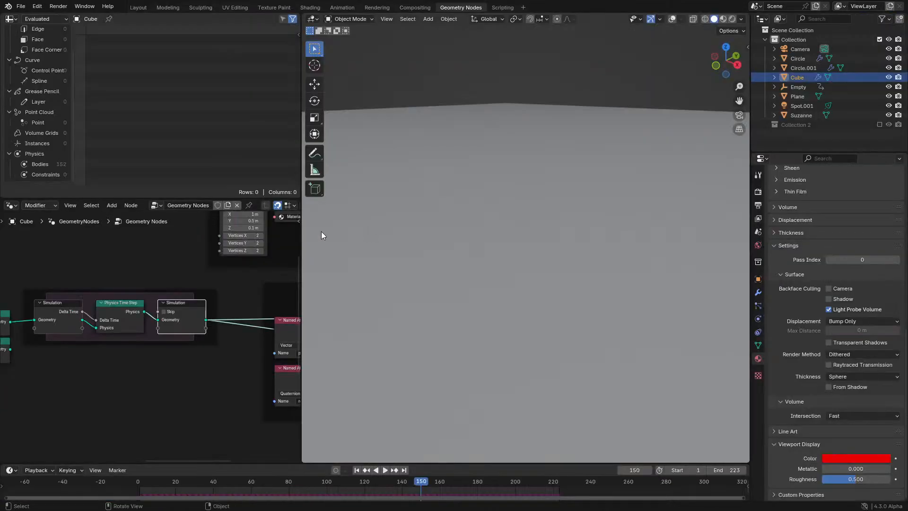
pyautogui.click(44, 163)
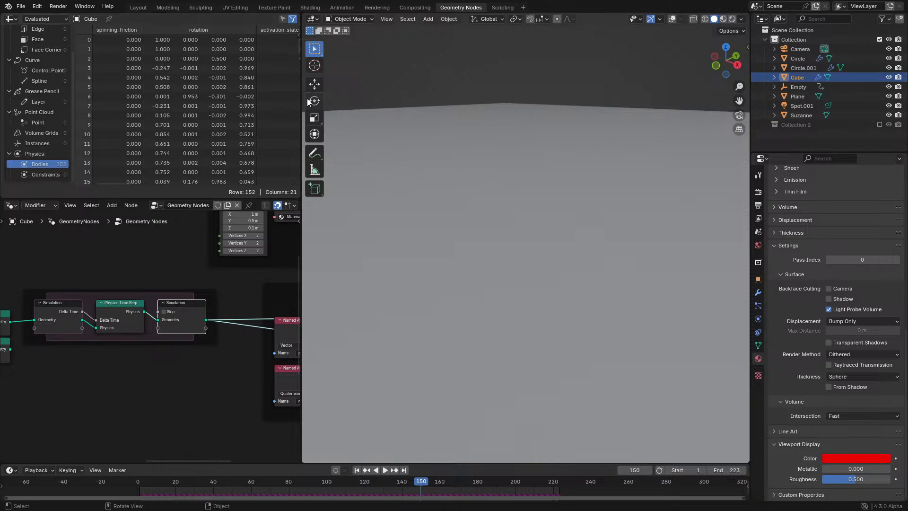
pyautogui.hscroll(5, 230, 133)
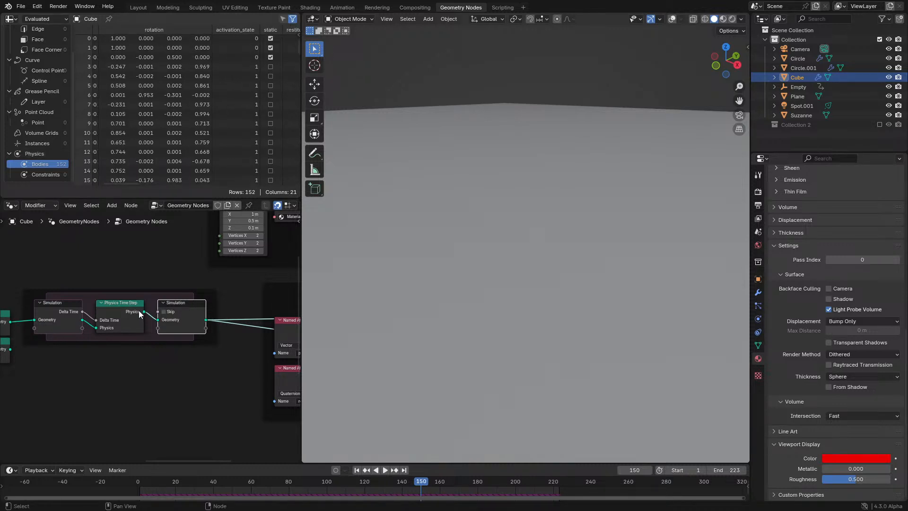
# - Add a Store Named Attribute node, insert it between Physics Time Step and the simulation output, and open its Name for editing
pyautogui.hotkey('ctrl', 'space')
pyautogui.scroll(3, 176, 328)
pyautogui.press('q')
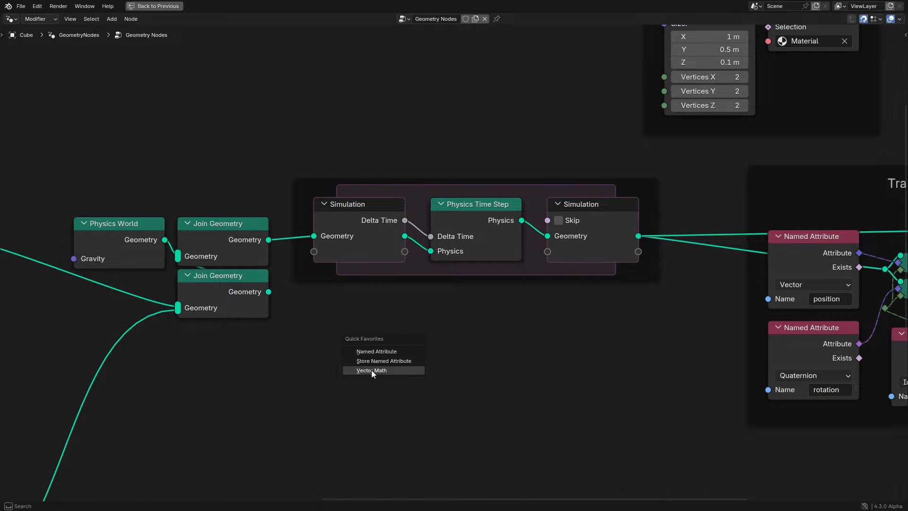
pyautogui.click(384, 361)
pyautogui.click(372, 310)
pyautogui.click(404, 351)
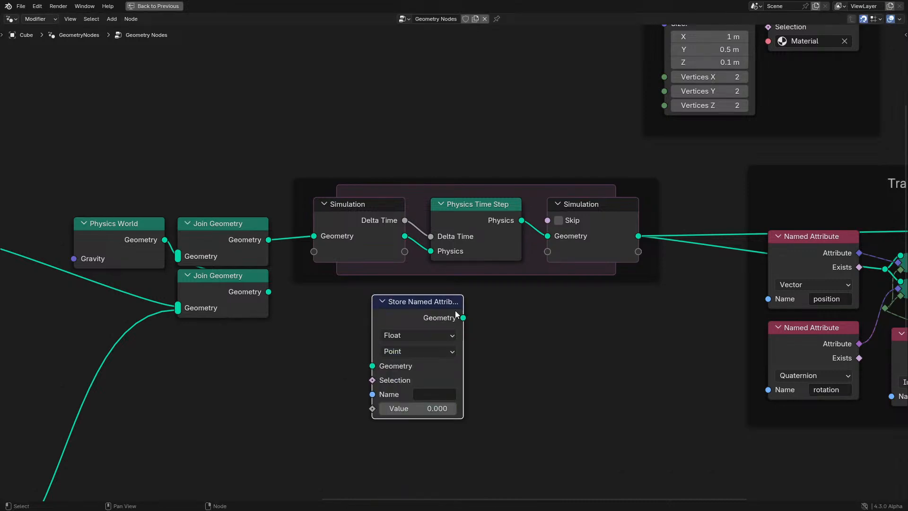
pyautogui.keyDown('ctrl'); pyautogui.keyDown('shift'); pyautogui.click(425, 317); pyautogui.keyUp('shift'); pyautogui.keyUp('ctrl')
pyautogui.press('x')
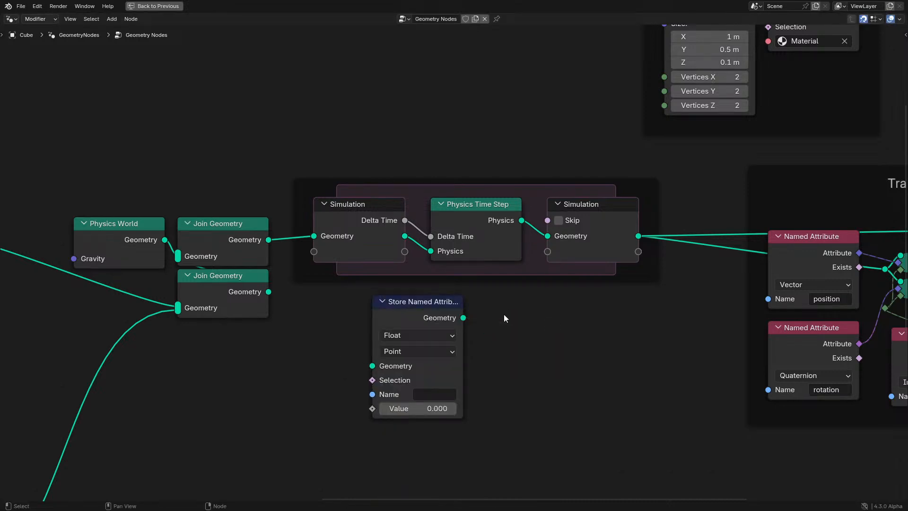
pyautogui.moveTo(418, 302); pyautogui.dragTo(506, 201)
pyautogui.click(615, 290)
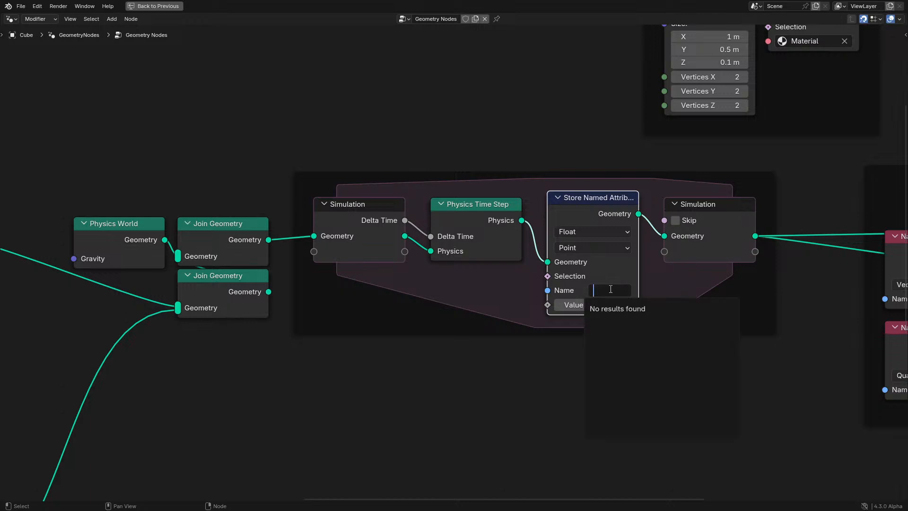
# - Go to frame 6 and check the attribute name suggestions of the Store Named Attribute node
pyautogui.hotkey('ctrl', 'space')
pyautogui.click(149, 482)
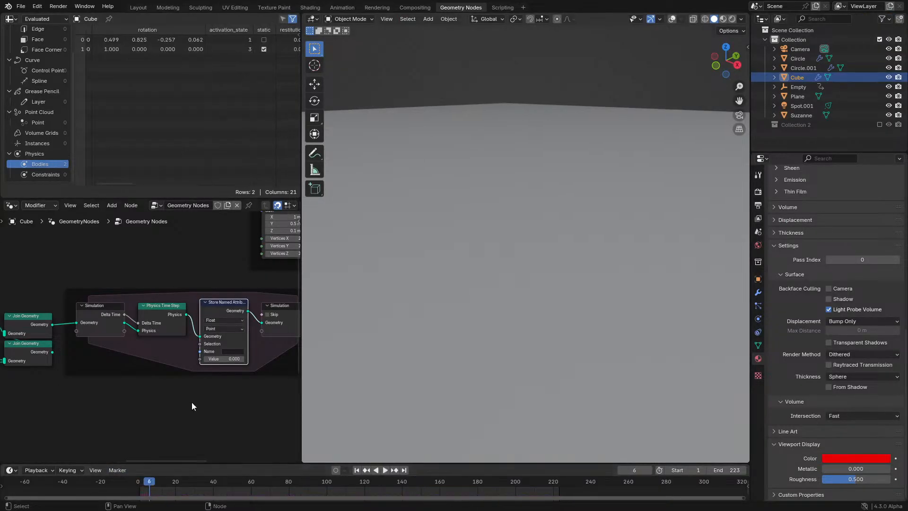
pyautogui.click(232, 352)
pyautogui.press('Escape')
pyautogui.moveTo(186, 340); pyautogui.dragTo(141, 279, button='middle')
pyautogui.hotkey('ctrl', 'space')
pyautogui.scroll(1, 500, 267)
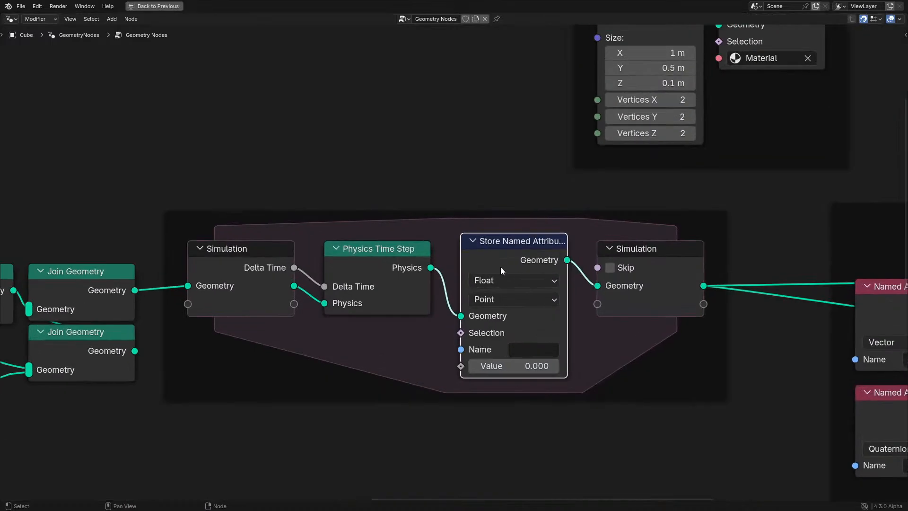
# - Link Physics Time Step's Physics output directly to the simulation output's Geometry and delete the Store Named Attribute node
pyautogui.moveTo(430, 268); pyautogui.dragTo(597, 285)
pyautogui.click(509, 243)
pyautogui.press('x')
pyautogui.scroll(-8, 511, 242)
pyautogui.moveTo(567, 230); pyautogui.dragTo(396, 254, button='middle')
pyautogui.moveTo(340, 243); pyautogui.dragTo(813, 435)
pyautogui.press('g')
pyautogui.press('x')
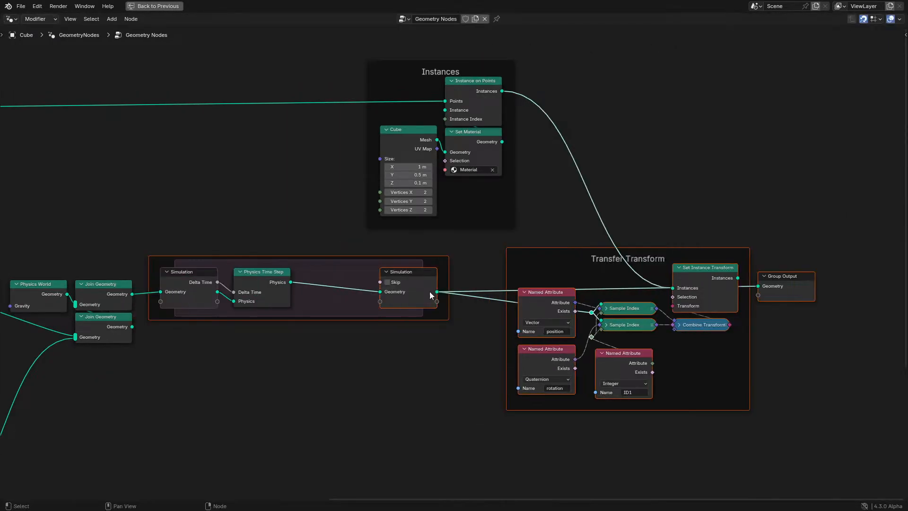
pyautogui.rightClick(679, 438)
# - Move the simulation output, Transfer Transform frame and Group Output closer to Physics Time Step, and link Set Instance Transform's Instances to Group Output's Geometry
pyautogui.click(385, 359)
pyautogui.click(397, 274)
pyautogui.press('c')
pyautogui.scroll(-7, 601, 316)
pyautogui.moveTo(602, 315); pyautogui.dragTo(774, 341)
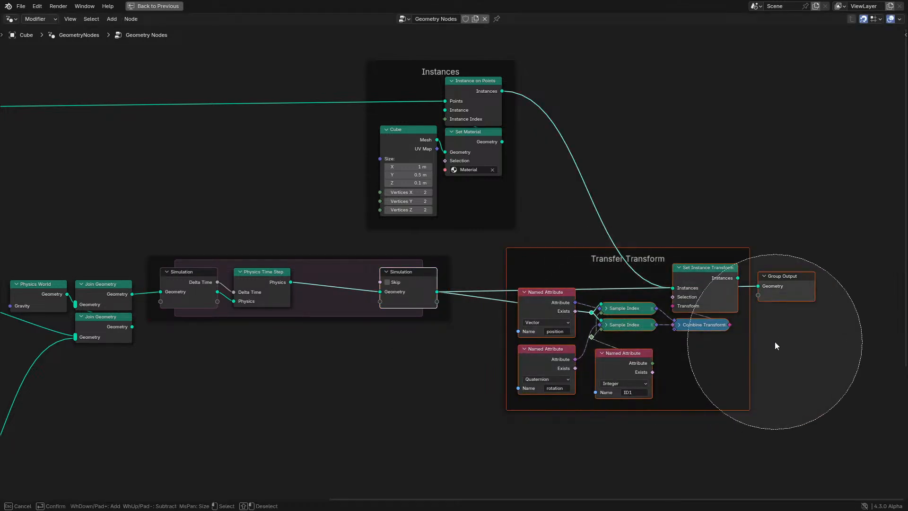
pyautogui.rightClick(774, 341)
pyautogui.press('g')
pyautogui.press('x')
pyautogui.click(722, 333)
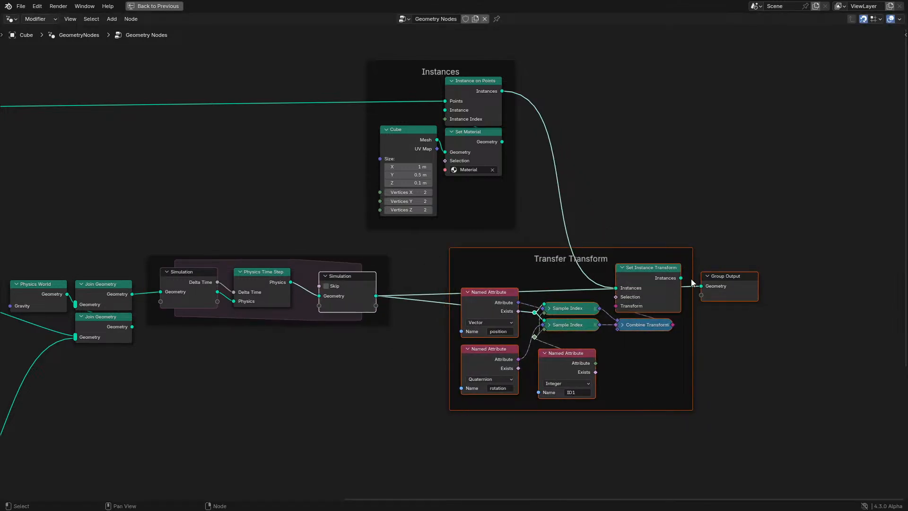
pyautogui.moveTo(682, 278); pyautogui.dragTo(701, 286)
# - In Spawn Points, link Random Value to the Points node's Position, with Count 50 and a Max X of 2.000
pyautogui.scroll(-1, 298, 355)
pyautogui.moveTo(296, 356); pyautogui.dragTo(566, 294, button='middle')
pyautogui.moveTo(310, 324); pyautogui.dragTo(528, 289, button='middle')
pyautogui.scroll(6, 427, 207)
pyautogui.moveTo(427, 208); pyautogui.dragTo(411, 276, button='middle')
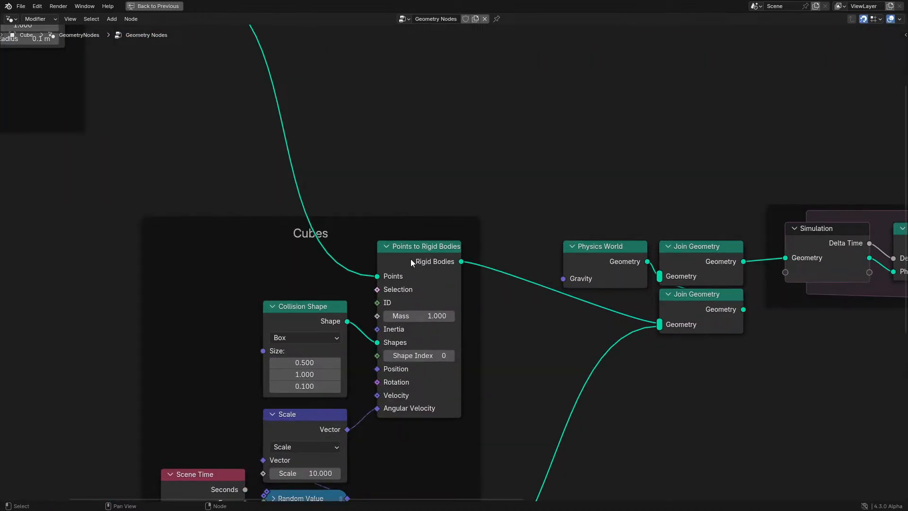
pyautogui.click(411, 261)
pyautogui.scroll(-5, 410, 259)
pyautogui.moveTo(203, 102); pyautogui.dragTo(288, 180, button='middle')
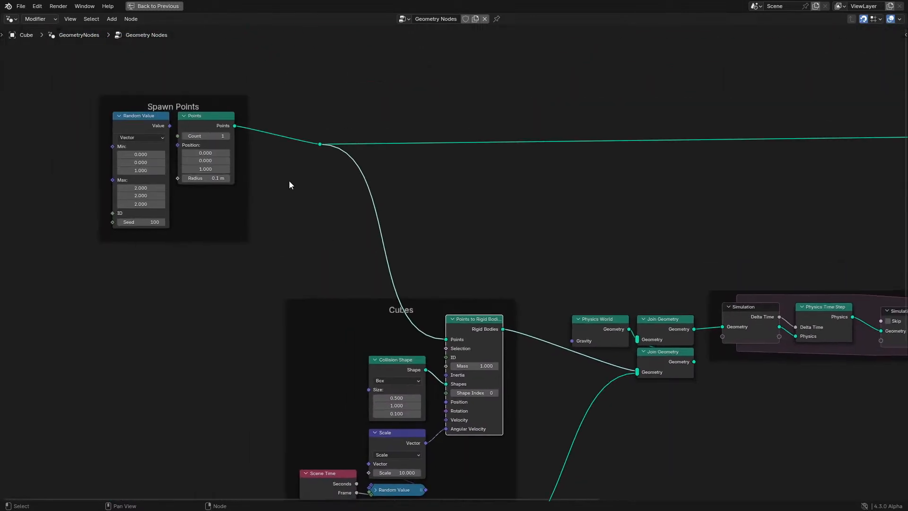
pyautogui.moveTo(169, 126); pyautogui.dragTo(246, 136)
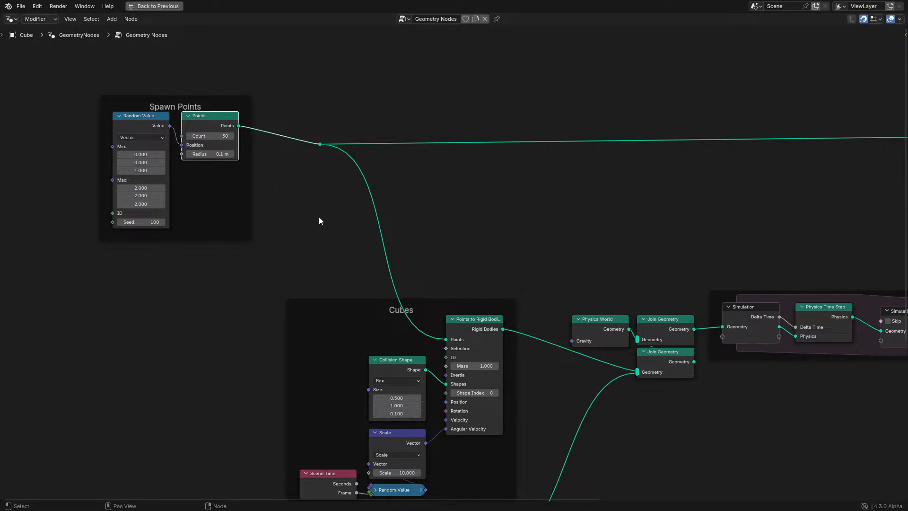
# - Examine the Collision Shape and the nodes feeding Points to Rigid Bodies in the Cubes frame
pyautogui.scroll(1, 331, 227)
pyautogui.moveTo(338, 233); pyautogui.dragTo(305, 160, button='middle')
pyautogui.scroll(2, 368, 234)
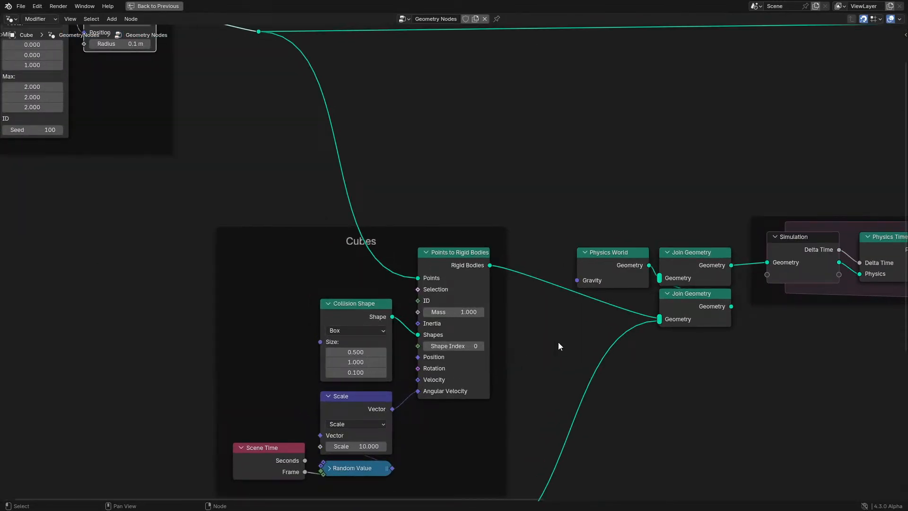
pyautogui.click(347, 311)
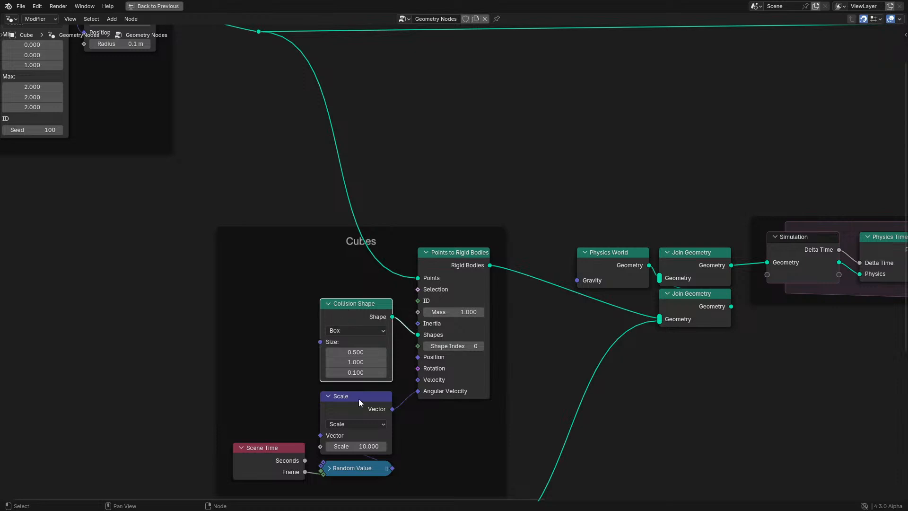
pyautogui.moveTo(375, 391); pyautogui.dragTo(369, 339, button='middle')
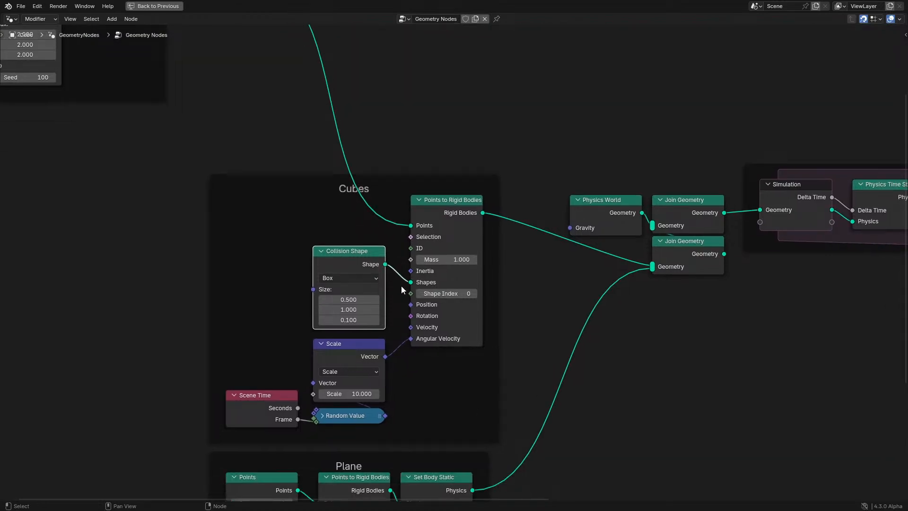
pyautogui.scroll(-1, 401, 285)
# - Examine the Plane frame's Points, Collision Shape, Points to Rigid Bodies and Set Body Static nodes, including the Inertia input
pyautogui.moveTo(452, 375); pyautogui.dragTo(422, 240, button='middle')
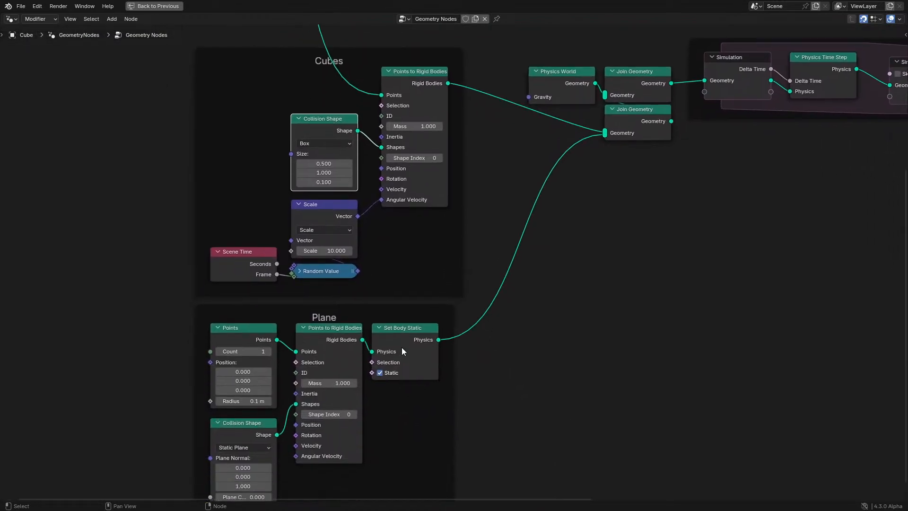
pyautogui.click(404, 340)
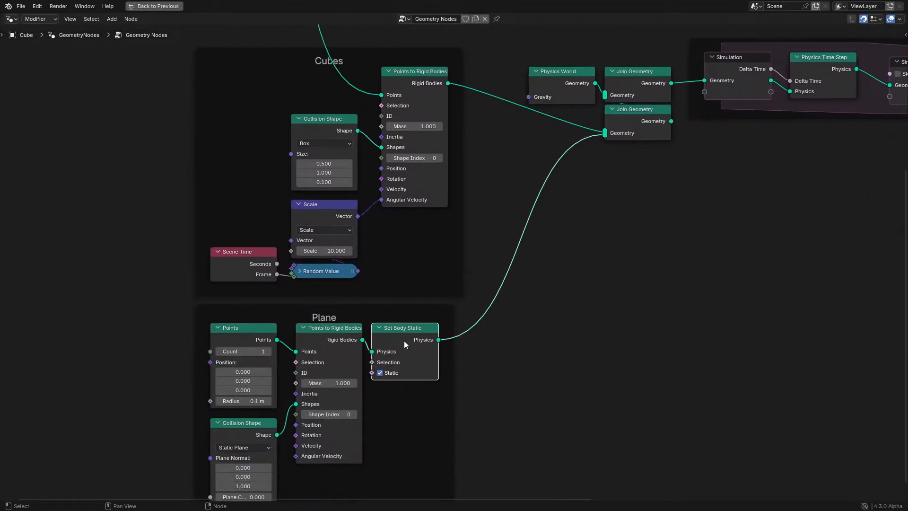
pyautogui.click(328, 337)
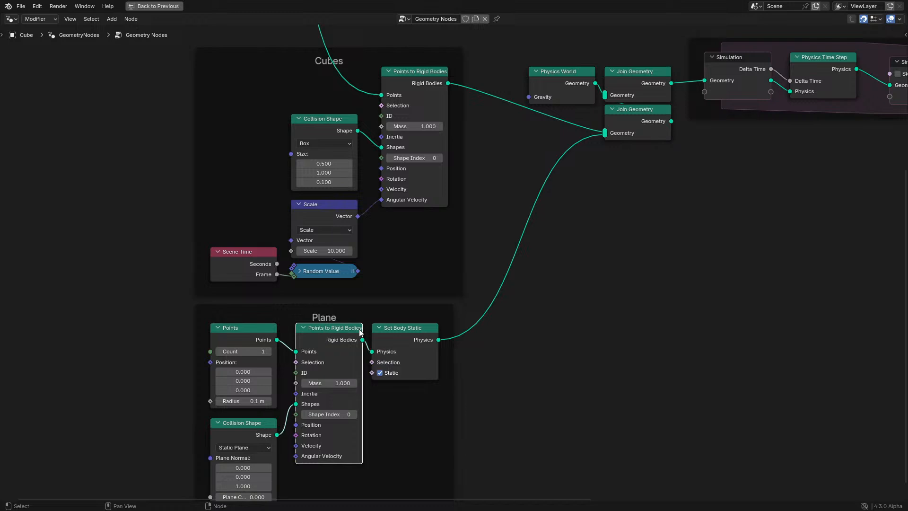
pyautogui.moveTo(422, 372); pyautogui.dragTo(476, 313, button='middle')
pyautogui.scroll(4, 473, 314)
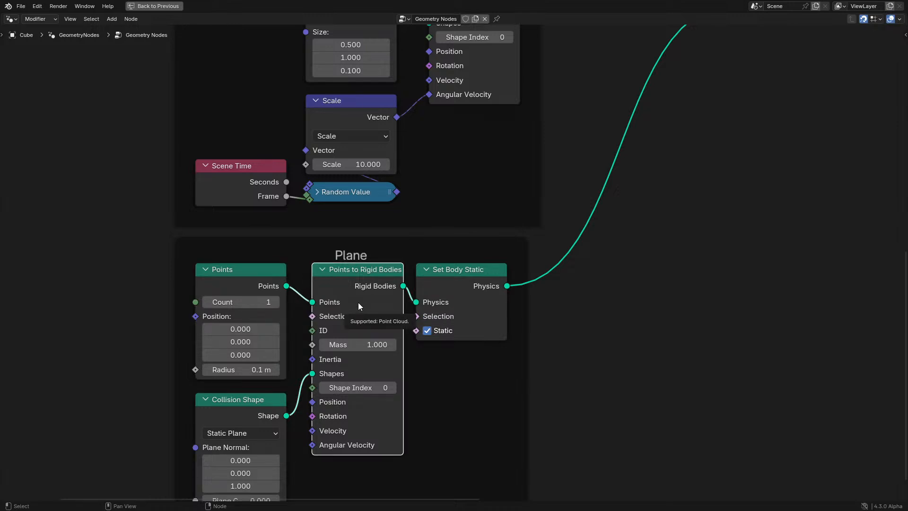
pyautogui.moveTo(392, 313); pyautogui.dragTo(404, 302, button='middle')
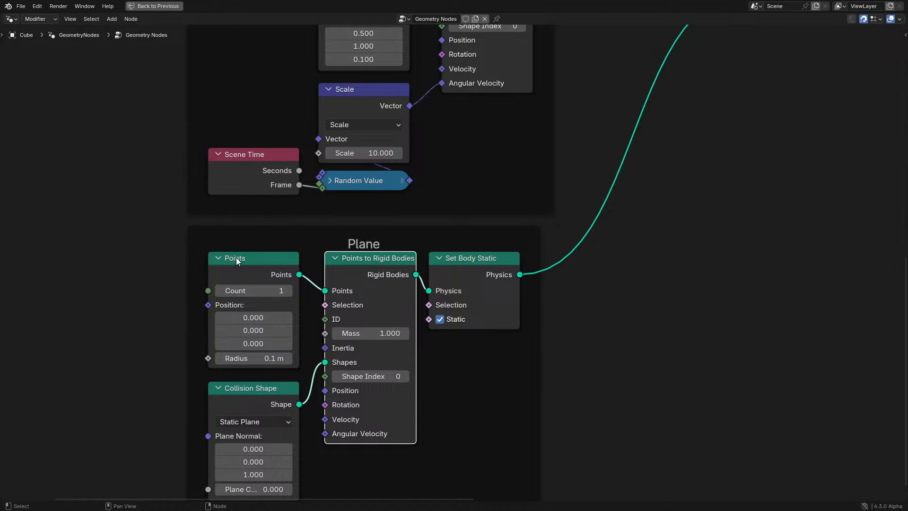
pyautogui.click(255, 255)
pyautogui.click(374, 271)
pyautogui.click(276, 396)
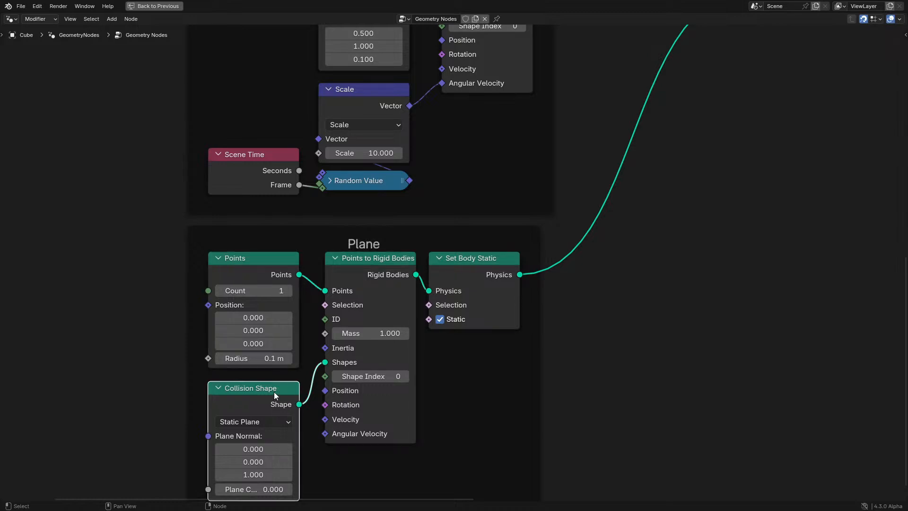
pyautogui.moveTo(275, 395); pyautogui.dragTo(302, 334, button='middle')
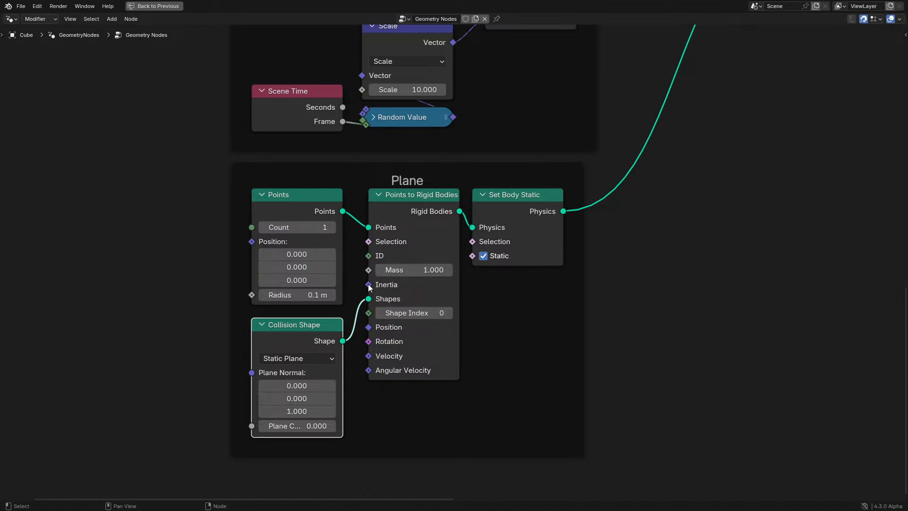
pyautogui.moveTo(368, 285)
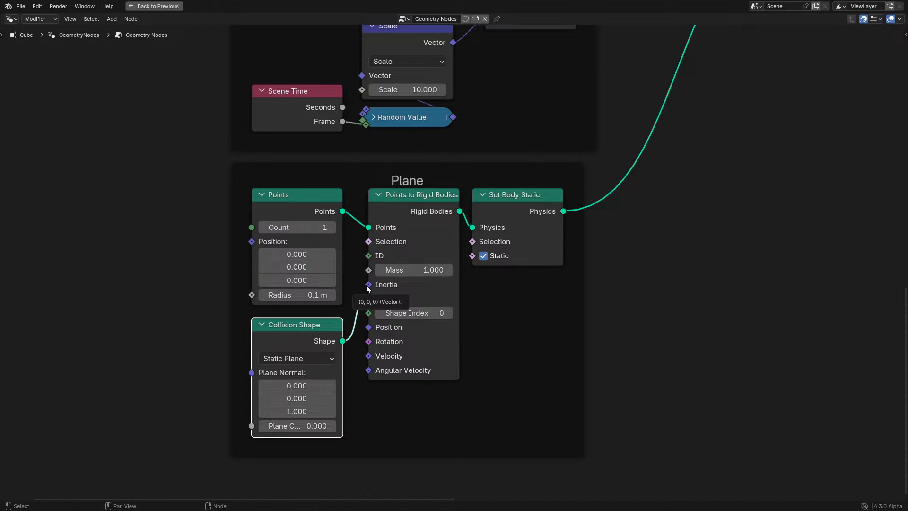
# - Compare the Plane frame's Set Body Static and Collision Shape nodes with the Box Collision Shape in the Cubes frame
pyautogui.scroll(-1, 651, 245)
pyautogui.moveTo(652, 245); pyautogui.dragTo(493, 429, button='middle')
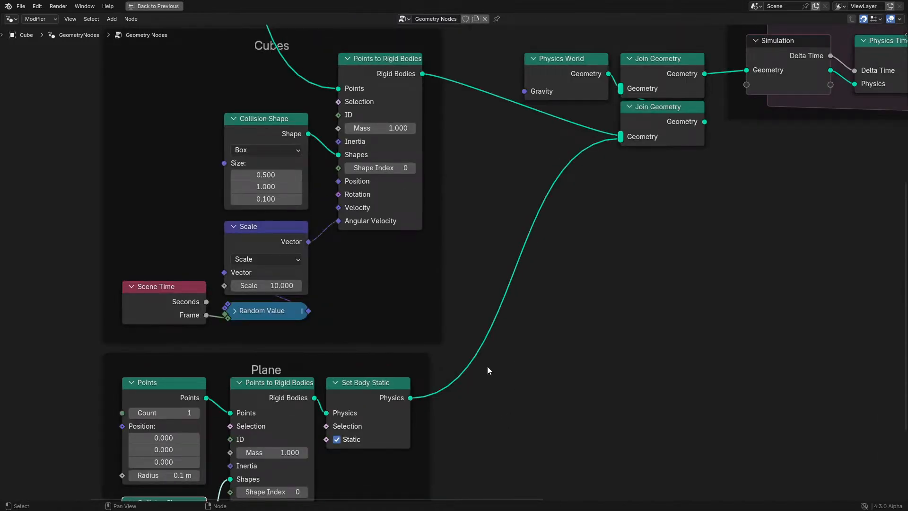
pyautogui.moveTo(486, 366); pyautogui.dragTo(510, 332, button='middle')
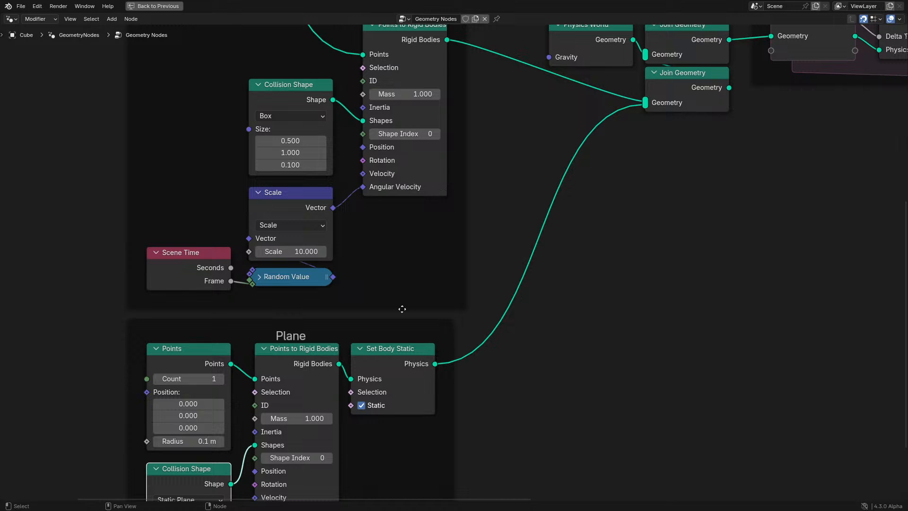
pyautogui.click(392, 358)
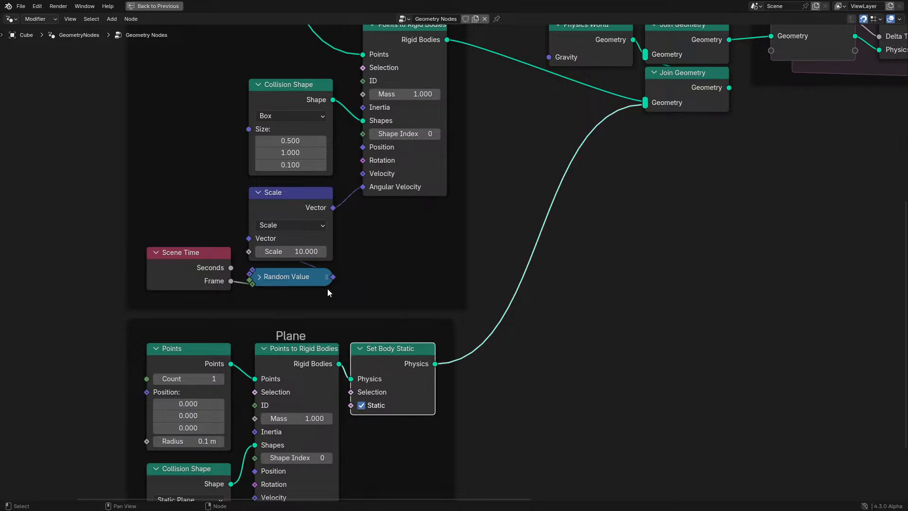
pyautogui.moveTo(405, 378); pyautogui.dragTo(448, 285, button='middle')
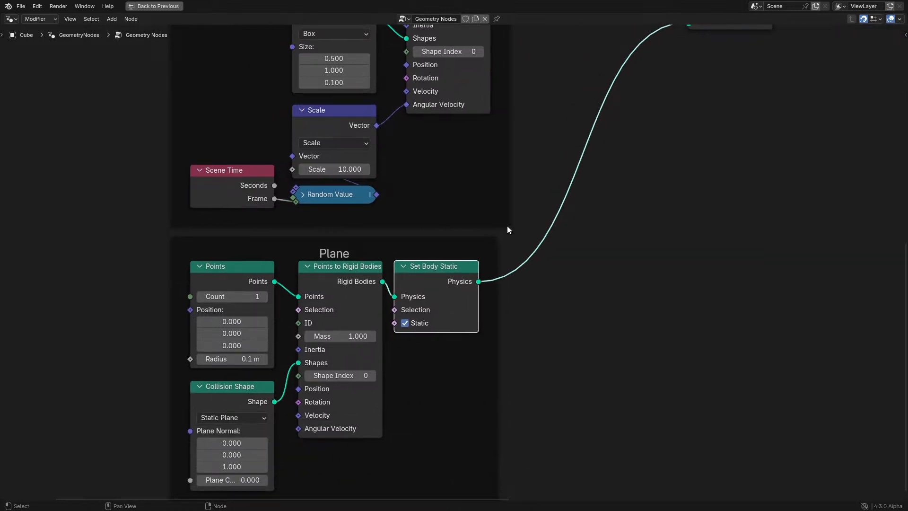
pyautogui.moveTo(507, 230); pyautogui.dragTo(473, 399, button='middle')
pyautogui.click(317, 208)
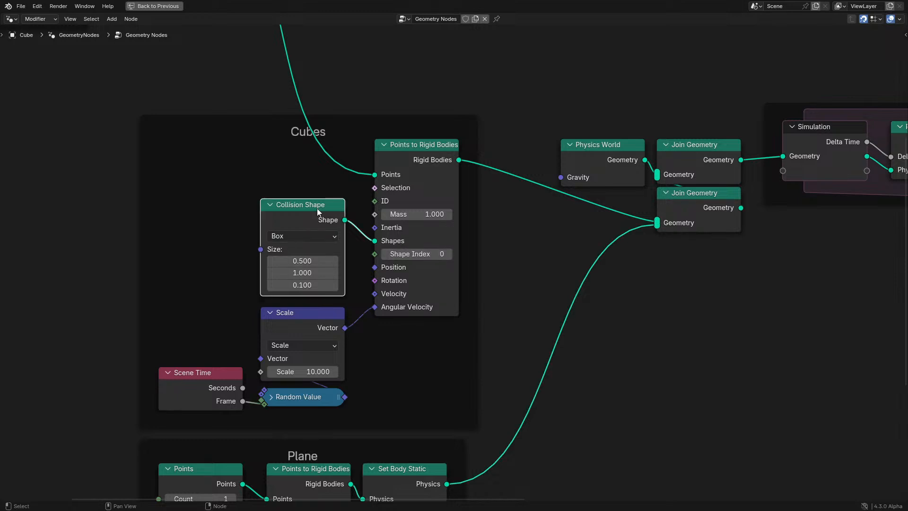
pyautogui.moveTo(299, 231); pyautogui.dragTo(1, 355, button='middle')
# - Temporarily link the Simulation output's Geometry to Group Output and play the opening frames in wireframe display to inspect the rigid bodies
pyautogui.scroll(-5, 243, 308)
pyautogui.scroll(3, 451, 263)
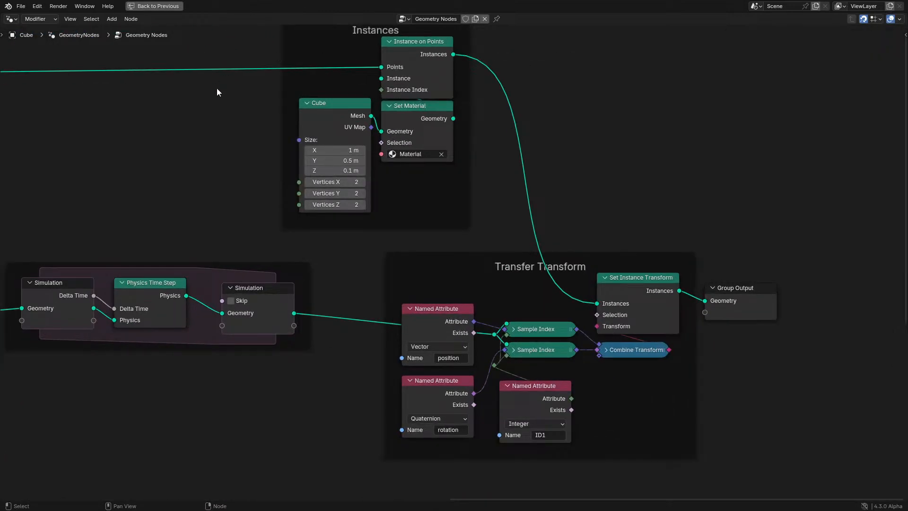
pyautogui.moveTo(253, 315); pyautogui.dragTo(431, 285, button='middle')
pyautogui.keyDown('shift'); pyautogui.click(431, 282); pyautogui.keyUp('shift')
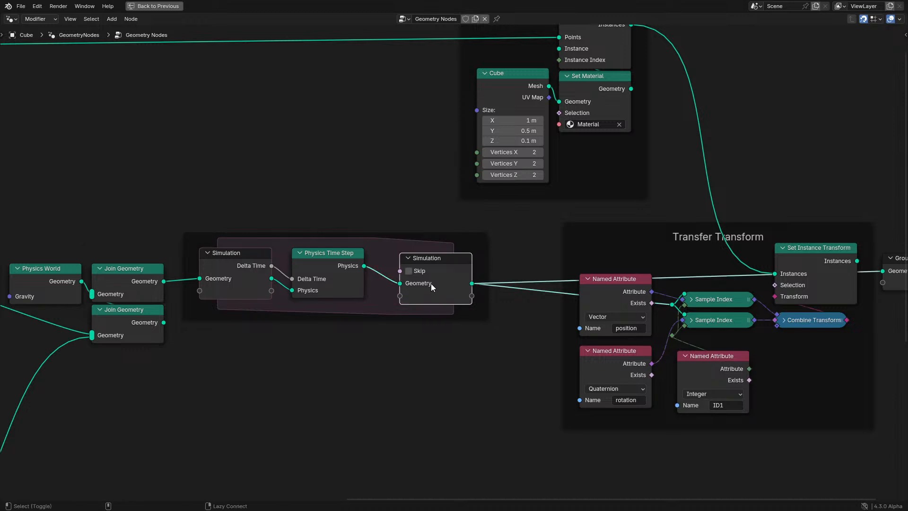
pyautogui.hotkey('ctrl', 'space')
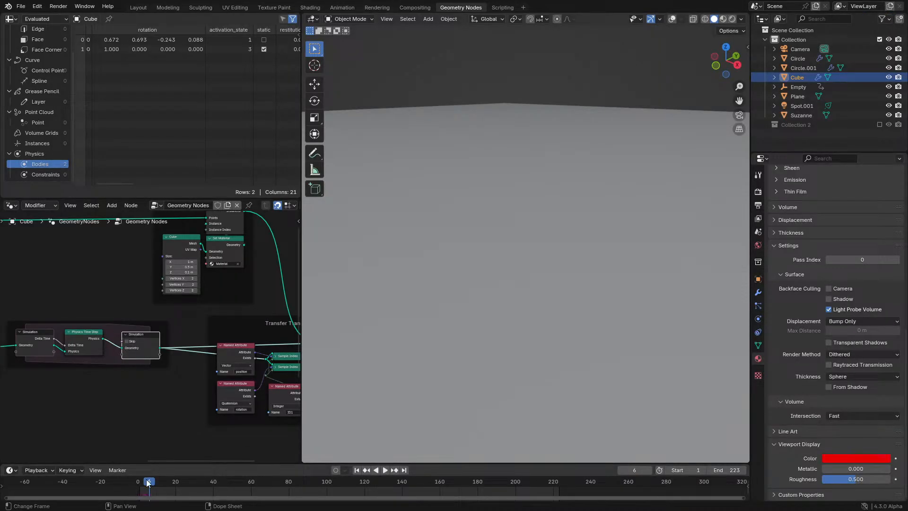
pyautogui.moveTo(147, 480); pyautogui.dragTo(135, 483)
pyautogui.press('z')
pyautogui.click(447, 295)
pyautogui.press('space')
pyautogui.press('space')
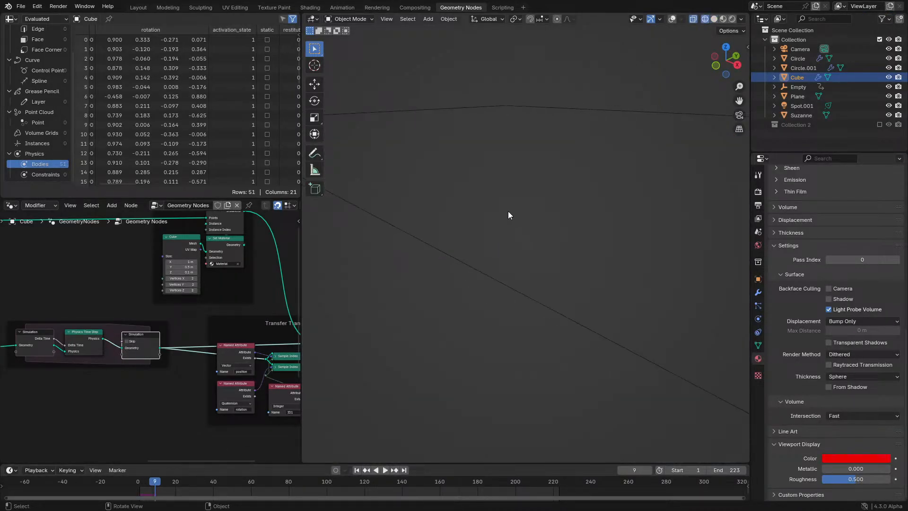
# - Relink Set Instance Transform's Instances to Group Output and check the upper Sample Index node's input in Transfer Transform
pyautogui.moveTo(199, 318); pyautogui.dragTo(142, 311, button='middle')
pyautogui.moveTo(288, 333); pyautogui.dragTo(245, 328, button='middle')
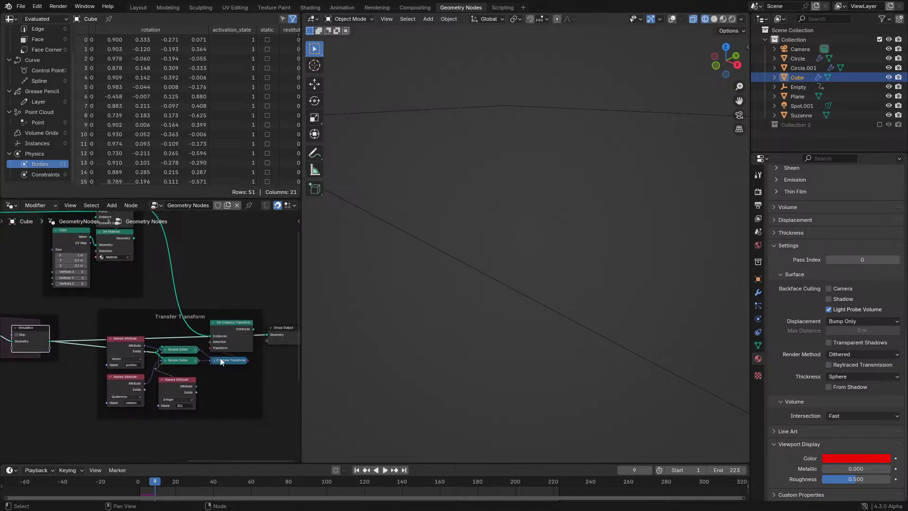
pyautogui.hotkey('ctrl', 'space')
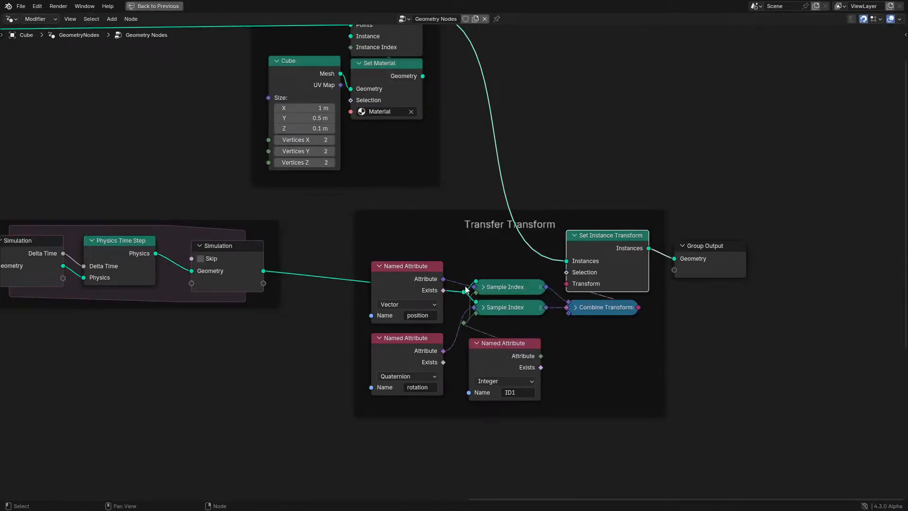
pyautogui.moveTo(473, 289)
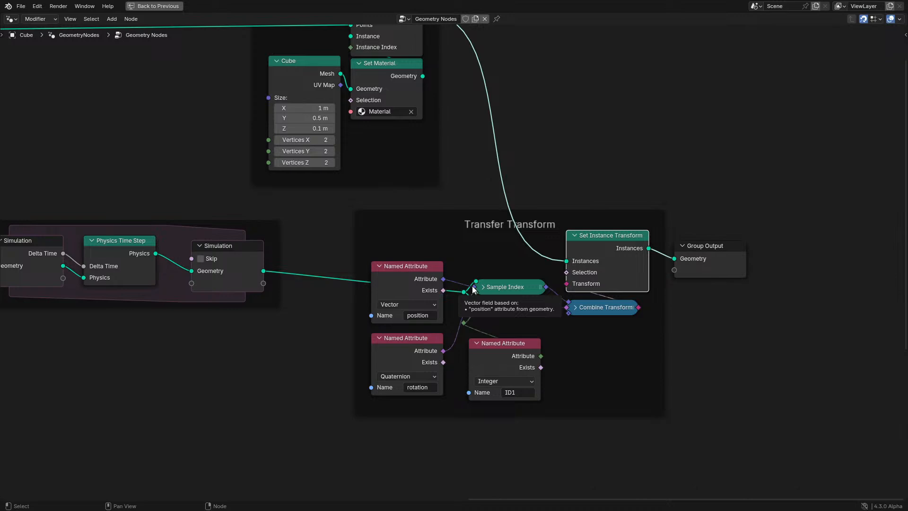
# - Examine the Physics World and Join Geometry nodes, the simulation zone, and the shape types offered by the Cubes' Collision Shape
pyautogui.scroll(-2, 473, 289)
pyautogui.moveTo(164, 293); pyautogui.dragTo(487, 291, button='middle')
pyautogui.scroll(2, 486, 291)
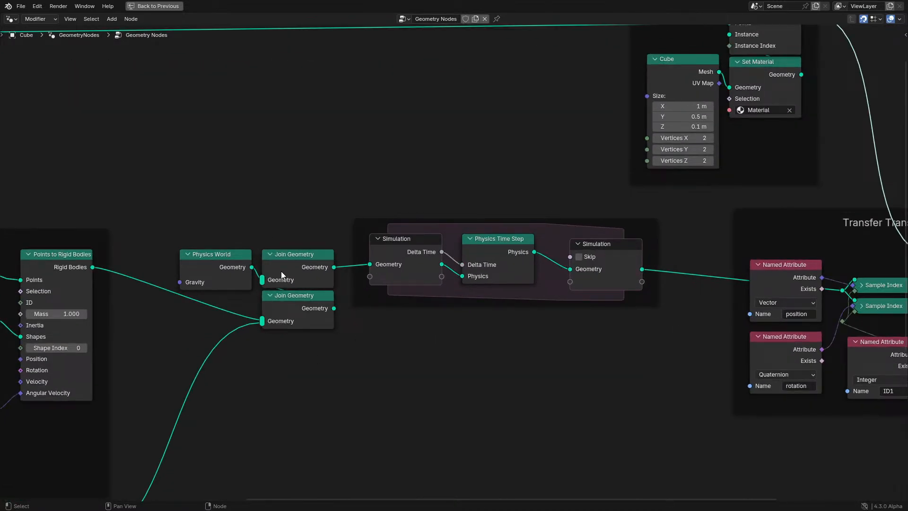
pyautogui.moveTo(281, 271); pyautogui.dragTo(331, 265, button='middle')
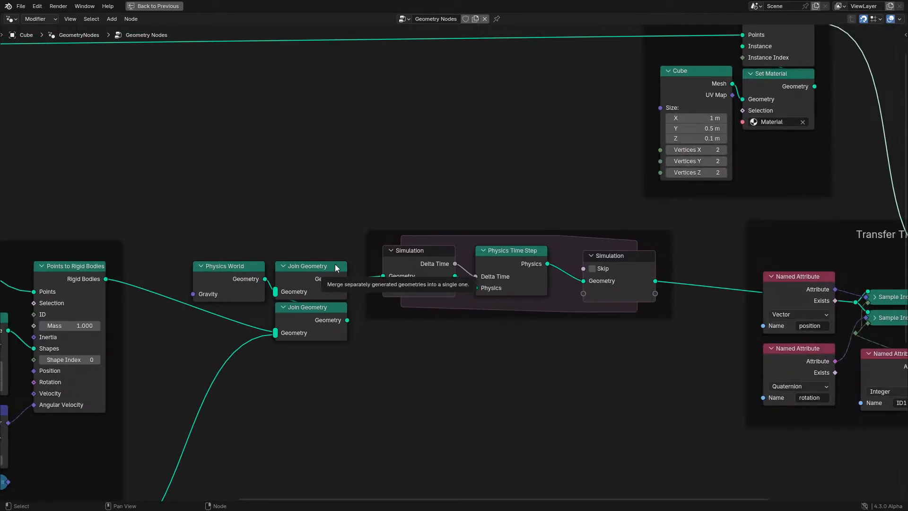
pyautogui.moveTo(477, 220); pyautogui.dragTo(283, 249, button='middle')
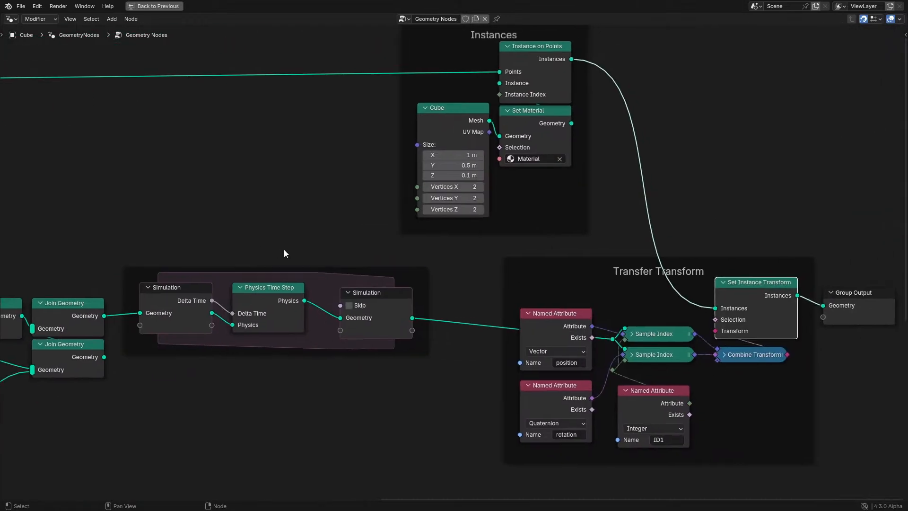
pyautogui.moveTo(331, 289); pyautogui.dragTo(129, 315, button='middle')
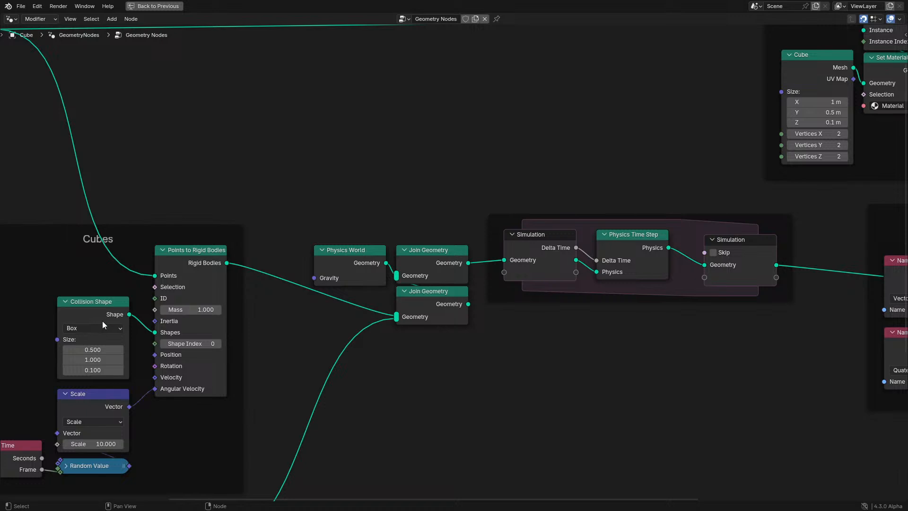
pyautogui.click(89, 327)
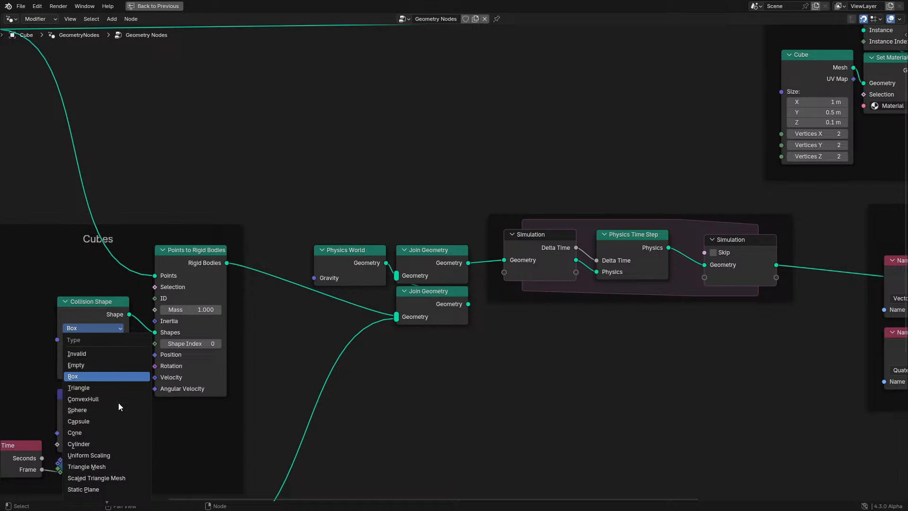
pyautogui.scroll(-1, 404, 345)
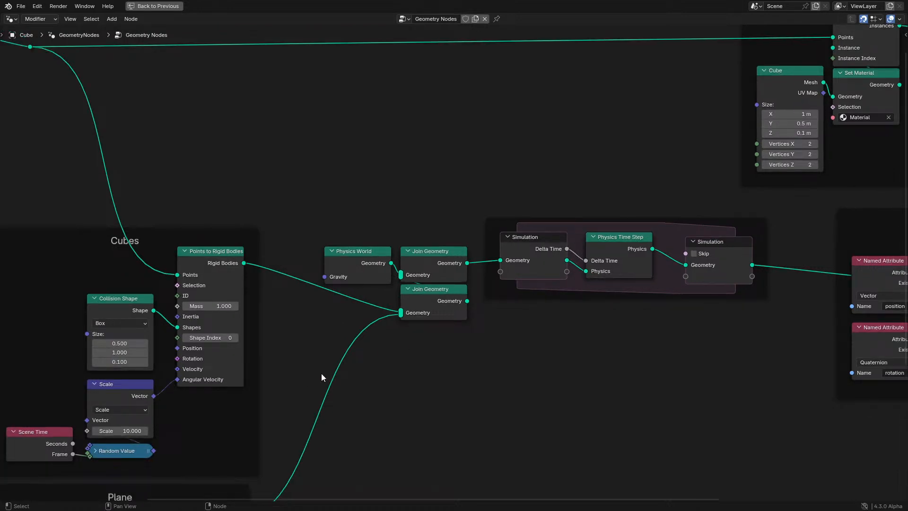
pyautogui.moveTo(364, 355); pyautogui.dragTo(210, 394, button='middle')
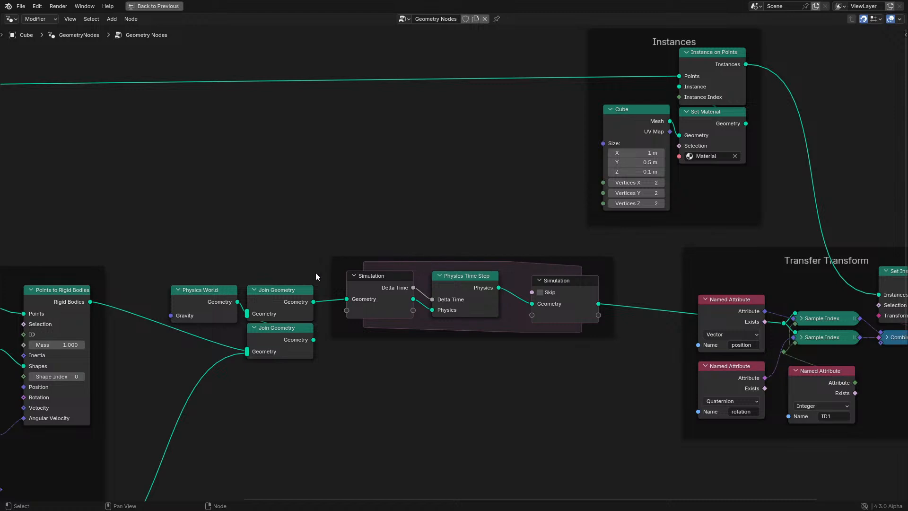
pyautogui.scroll(2, 178, 225)
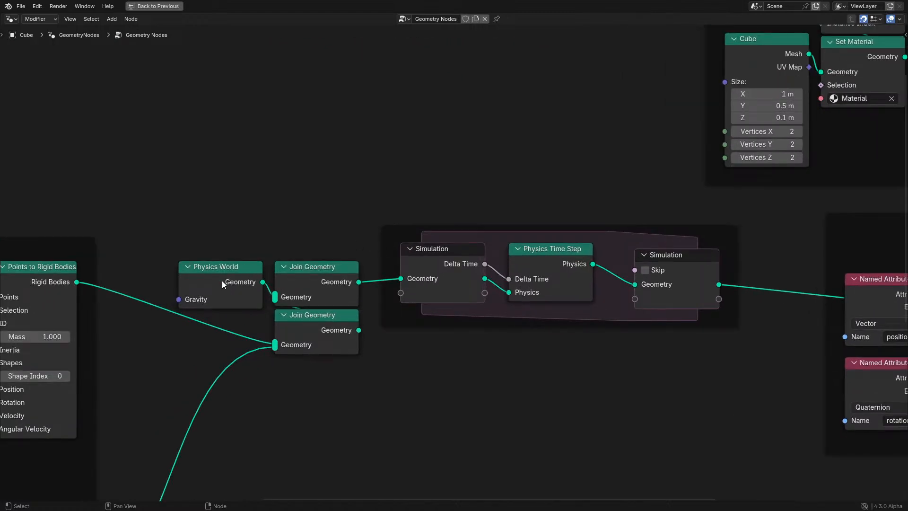
pyautogui.moveTo(208, 281); pyautogui.dragTo(195, 248)
pyautogui.rightClick(195, 249)
pyautogui.moveTo(221, 285); pyautogui.dragTo(209, 252)
pyautogui.rightClick(213, 250)
# - Move the lower Join Geometry node directly beneath Physics World so both visibly feed the other Join Geometry
pyautogui.scroll(2, 206, 316)
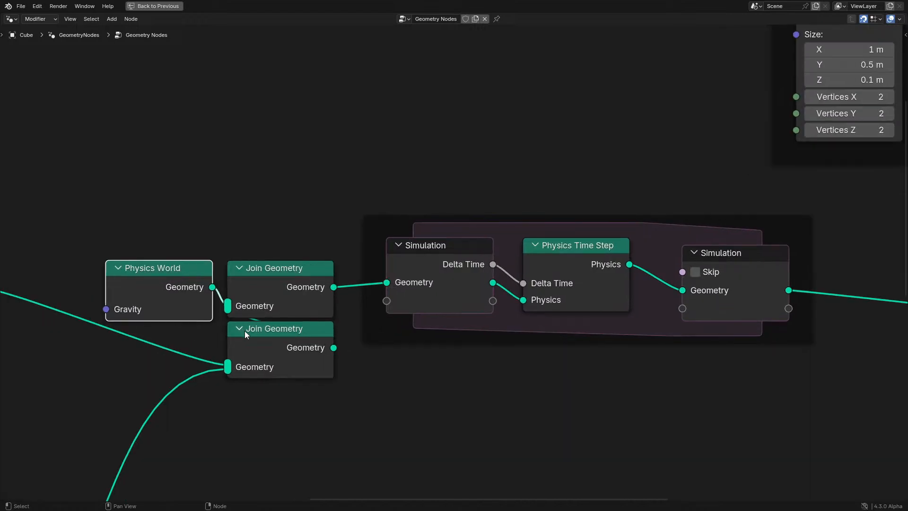
pyautogui.moveTo(272, 334); pyautogui.dragTo(157, 354)
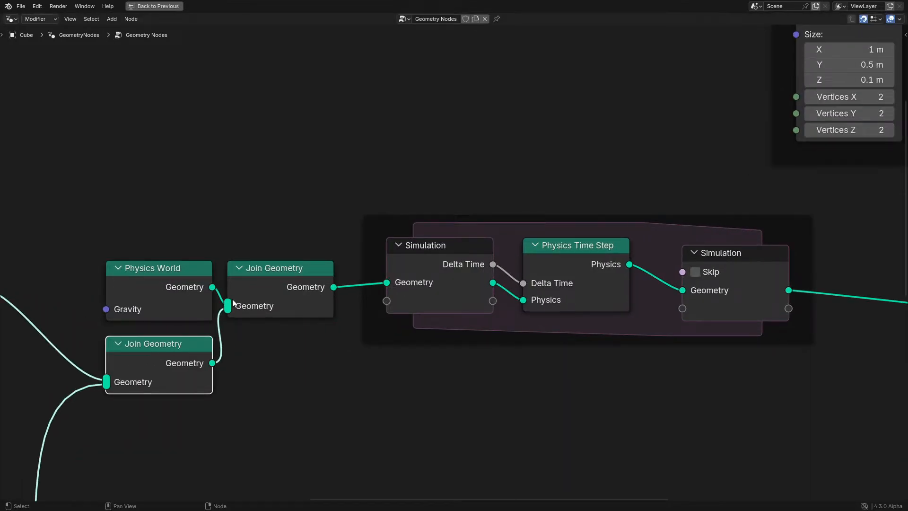
pyautogui.click(265, 285)
# - Trace the rigid bodies from the Cubes and Plane frames through Join Geometry to the Physics Time Step node
pyautogui.scroll(-6, 132, 360)
pyautogui.moveTo(123, 337); pyautogui.dragTo(478, 197, button='middle')
pyautogui.scroll(-2, 478, 197)
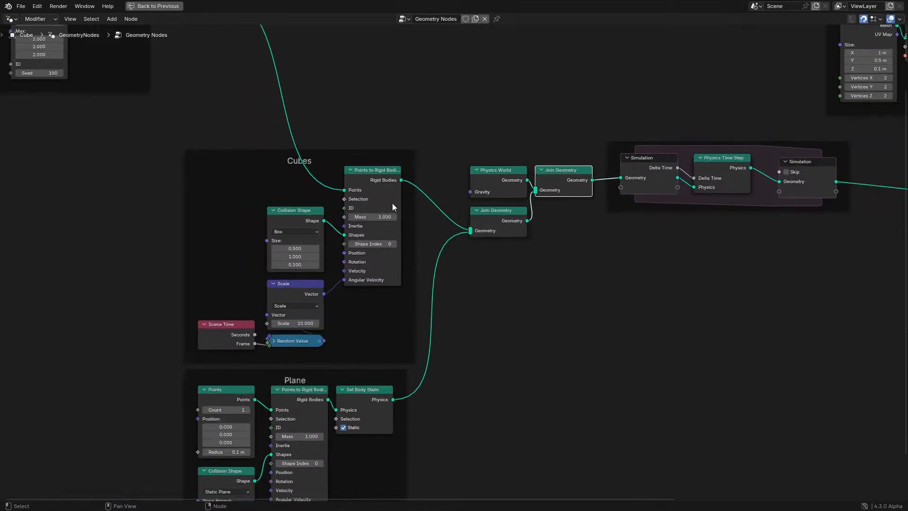
pyautogui.scroll(1, 580, 185)
pyautogui.moveTo(579, 186); pyautogui.dragTo(463, 288, button='middle')
pyautogui.scroll(5, 473, 282)
pyautogui.moveTo(500, 265); pyautogui.dragTo(157, 287, button='middle')
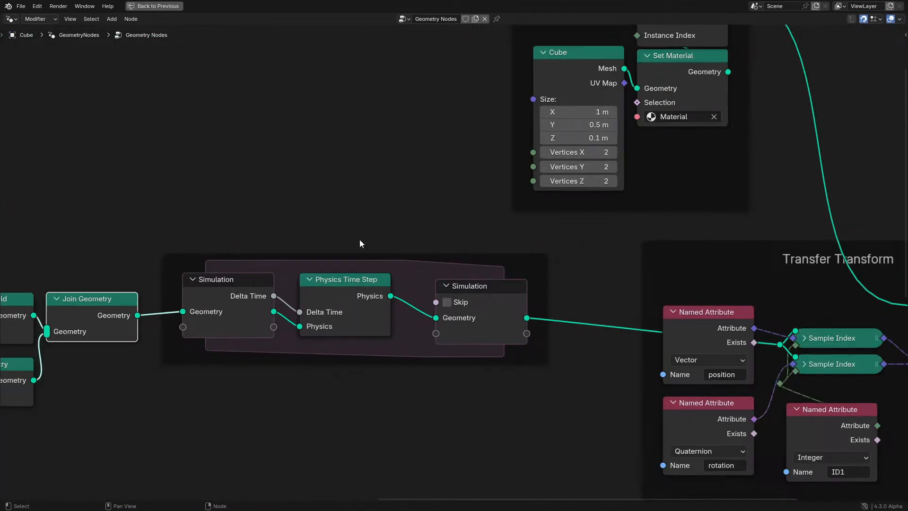
pyautogui.scroll(1, 339, 294)
pyautogui.click(316, 304)
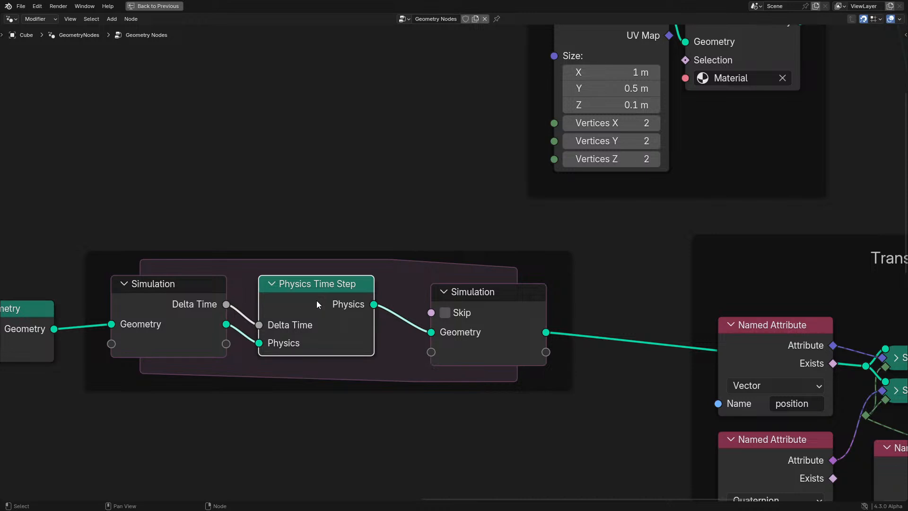
# - Play the simulation and return the viewport to solid shading to watch the falling cubes
pyautogui.hotkey('ctrl', 'space')
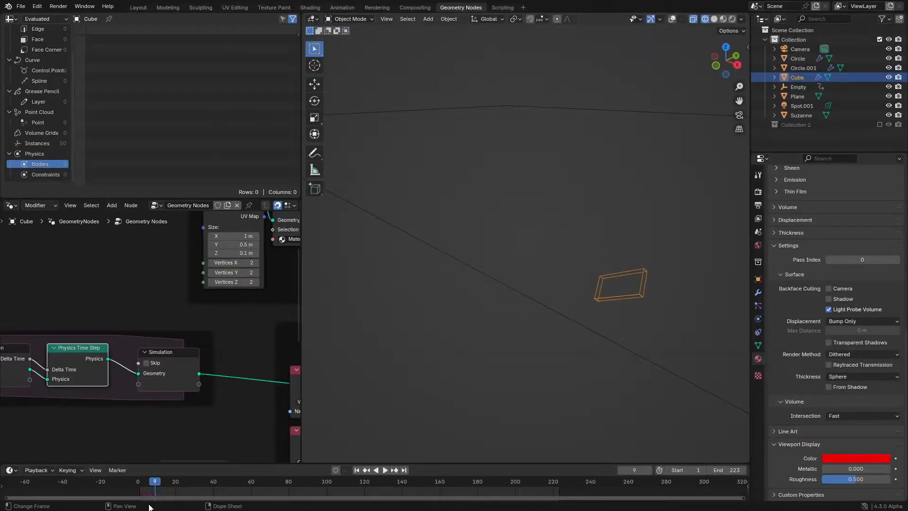
pyautogui.press('space')
pyautogui.hotkey('shift', 'z')
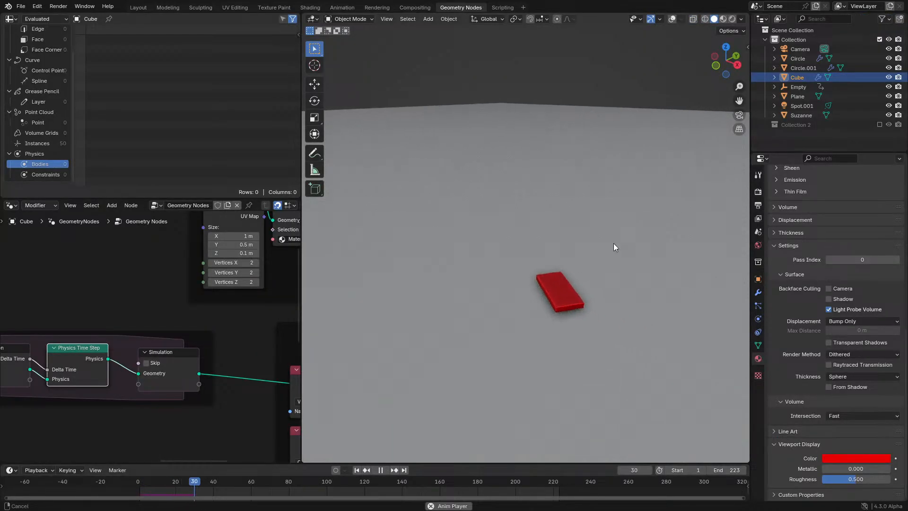
pyautogui.press('space')
# - Set the Count of the Points node in Spawn Points to 170 and replay the simulation
pyautogui.scroll(-2, 171, 332)
pyautogui.moveTo(170, 332); pyautogui.dragTo(147, 347, button='middle')
pyautogui.hotkey('ctrl', 'space')
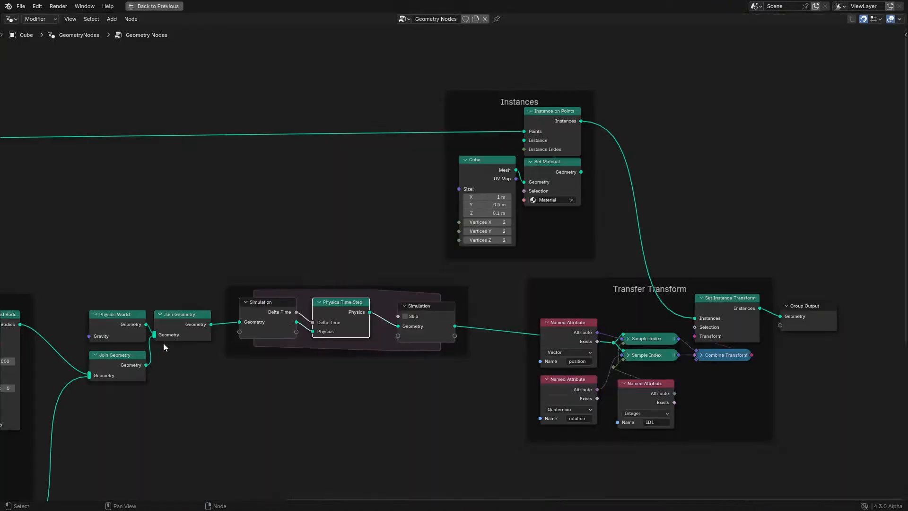
pyautogui.moveTo(144, 294); pyautogui.dragTo(131, 273, button='middle')
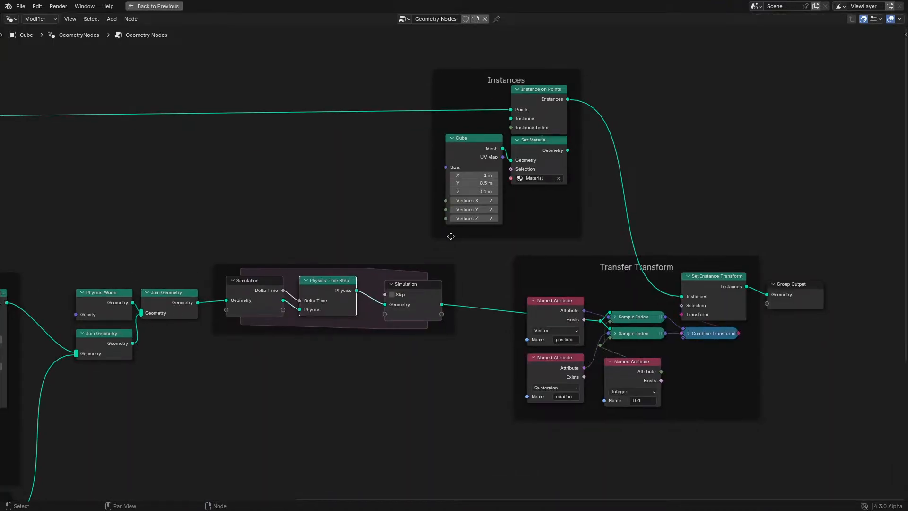
pyautogui.moveTo(707, 330); pyautogui.dragTo(692, 301, button='middle')
pyautogui.moveTo(159, 226); pyautogui.dragTo(554, 297, button='middle')
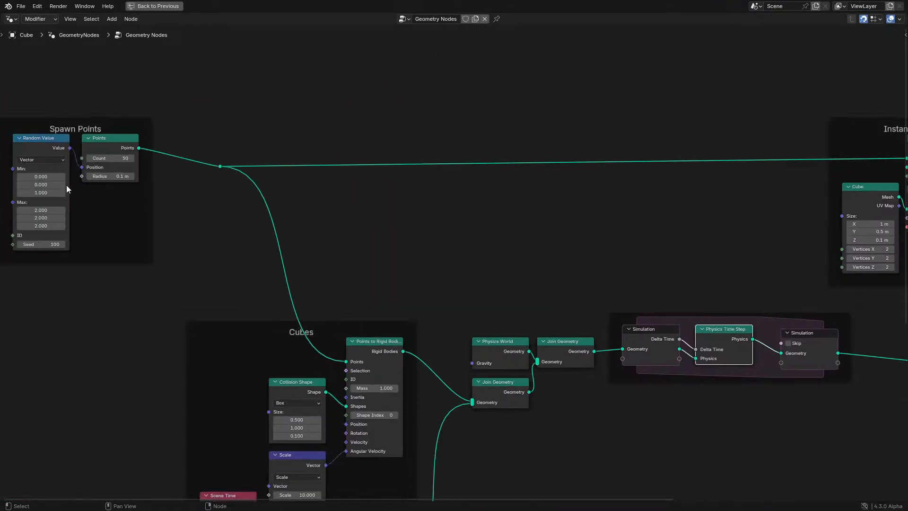
pyautogui.moveTo(71, 183); pyautogui.dragTo(282, 218, button='middle')
pyautogui.moveTo(286, 209); pyautogui.dragTo(303, 209)
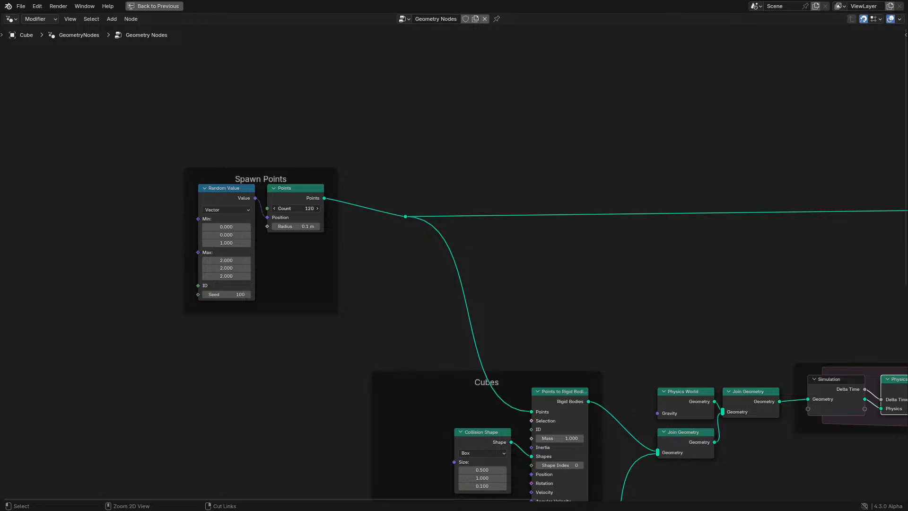
pyautogui.hotkey('ctrl', 'space')
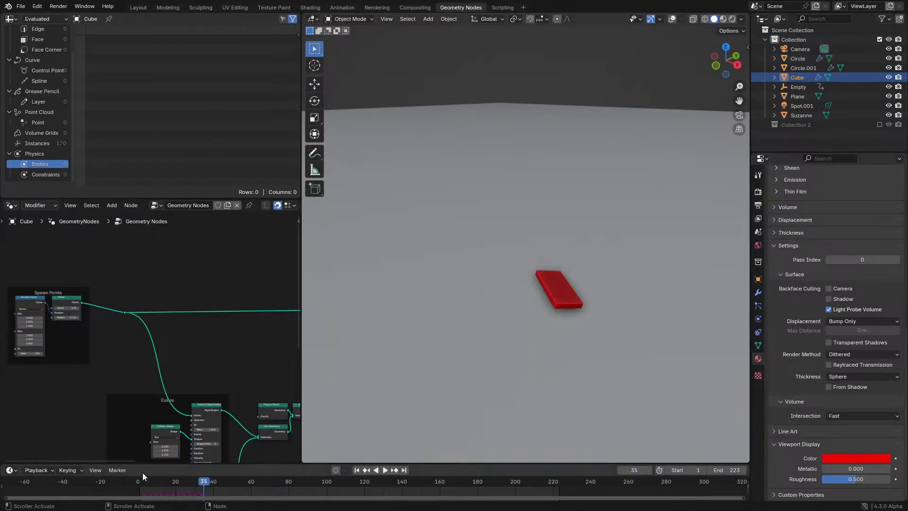
pyautogui.press('space')
# - Delete the integer Named Attribute node that reads ID1 from the Transfer Transform frame
pyautogui.moveTo(114, 336); pyautogui.dragTo(43, 261, button='middle')
pyautogui.moveTo(267, 297); pyautogui.dragTo(107, 314, button='middle')
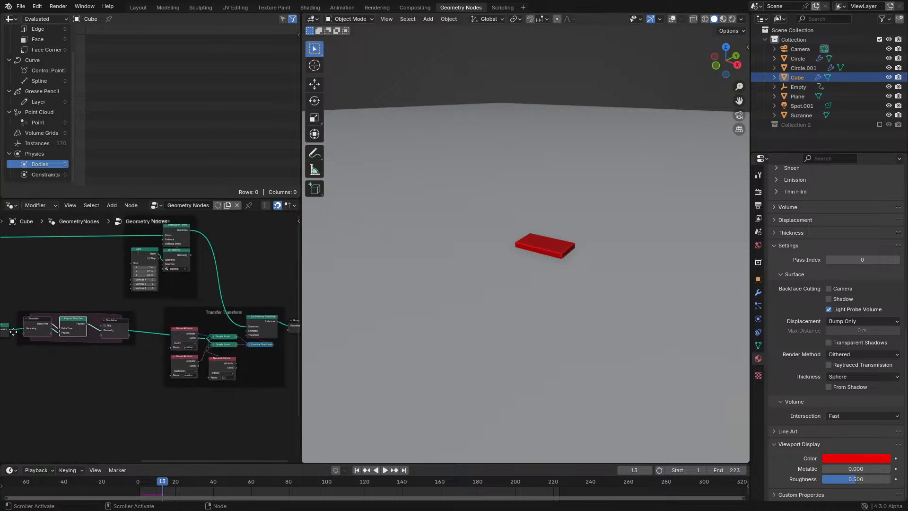
pyautogui.scroll(2, 163, 316)
pyautogui.moveTo(214, 350); pyautogui.dragTo(74, 329, button='middle')
pyautogui.scroll(3, 142, 342)
pyautogui.press('x')
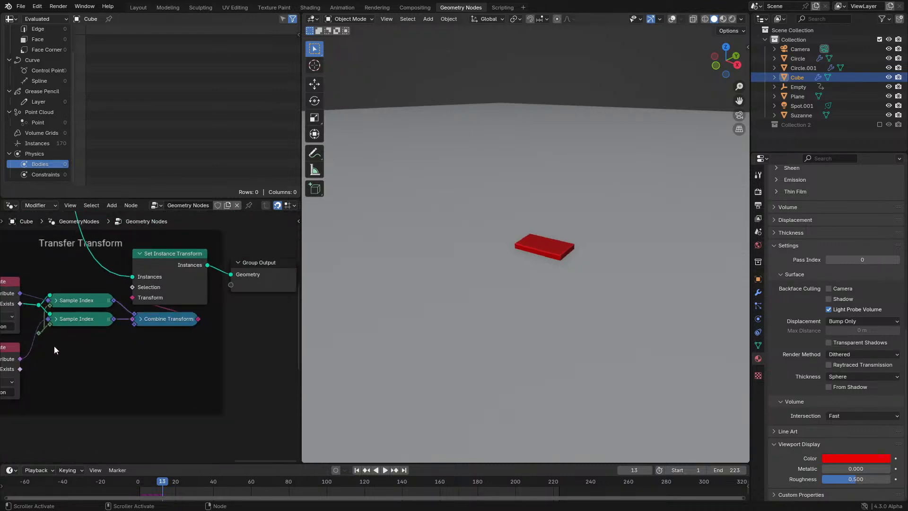
pyautogui.moveTo(39, 332); pyautogui.dragTo(96, 373)
pyautogui.write('ind')
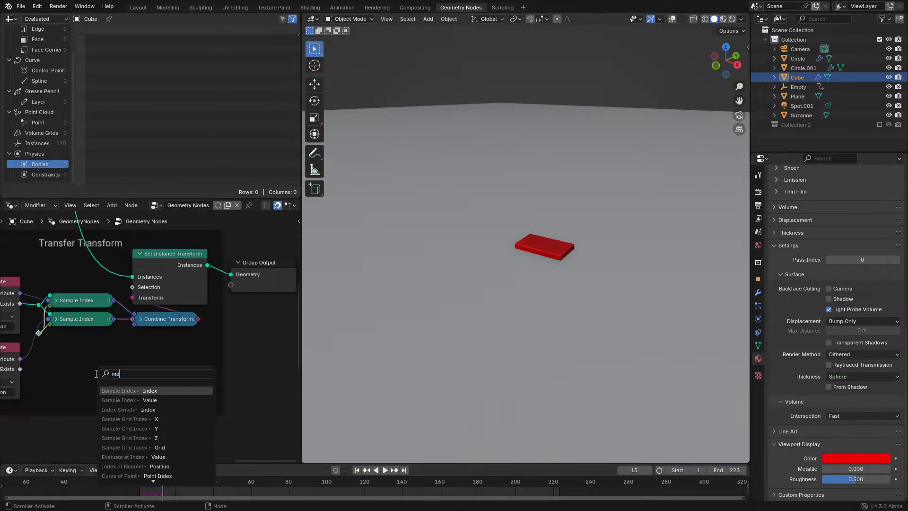
pyautogui.press('Return')
pyautogui.press('Escape')
# - Add an Index node in the Transfer Transform frame, connect it to the reroute feeding both Sample Index nodes, and collapse it
pyautogui.hotkey('ctrl', 'space')
pyautogui.moveTo(135, 361); pyautogui.dragTo(401, 410, button='middle')
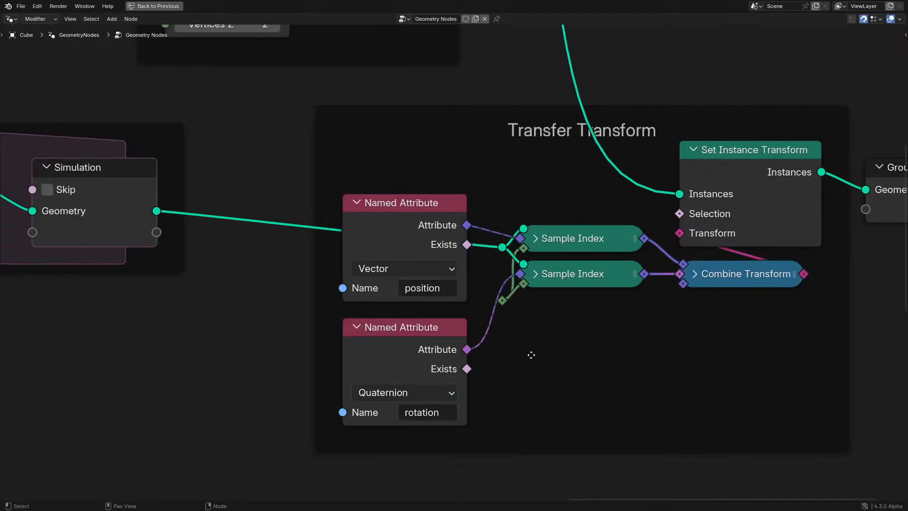
pyautogui.hotkey('shift', 'a')
pyautogui.write('inde')
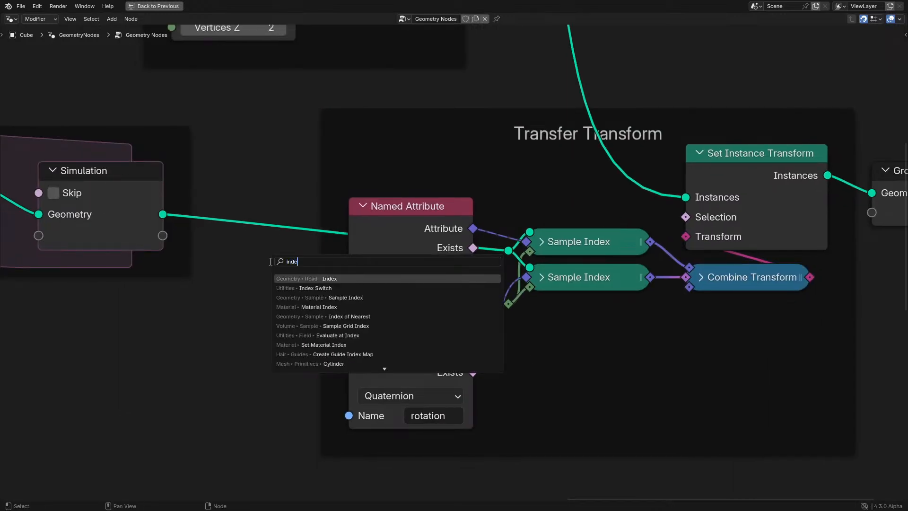
pyautogui.press('Return')
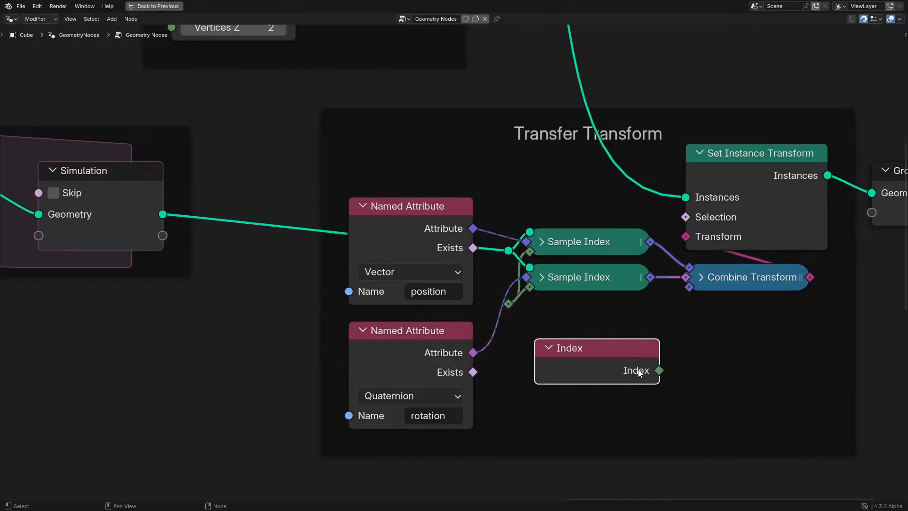
pyautogui.moveTo(659, 370); pyautogui.dragTo(509, 303)
pyautogui.press('h')
pyautogui.press('g')
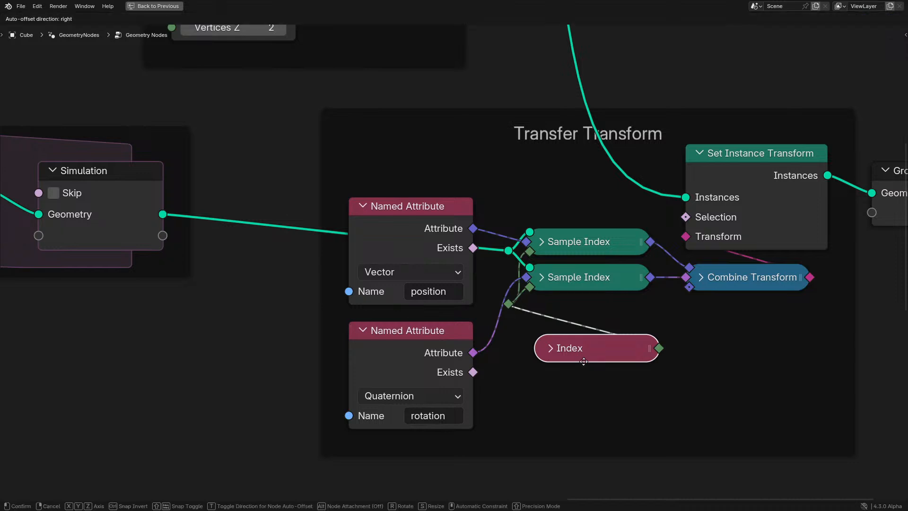
pyautogui.click(567, 361)
# - Connect the Simulation output's Geometry directly to the Group Output, bypassing Set Instance Transform
pyautogui.scroll(-3, 425, 284)
pyautogui.moveTo(298, 251); pyautogui.dragTo(536, 300, button='middle')
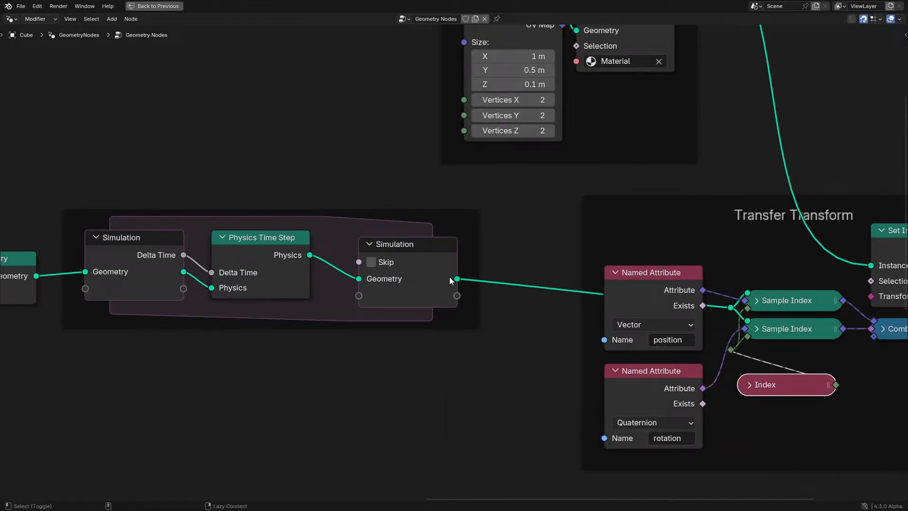
pyautogui.moveTo(457, 279); pyautogui.dragTo(871, 266)
pyautogui.moveTo(612, 244); pyautogui.dragTo(313, 243, button='middle')
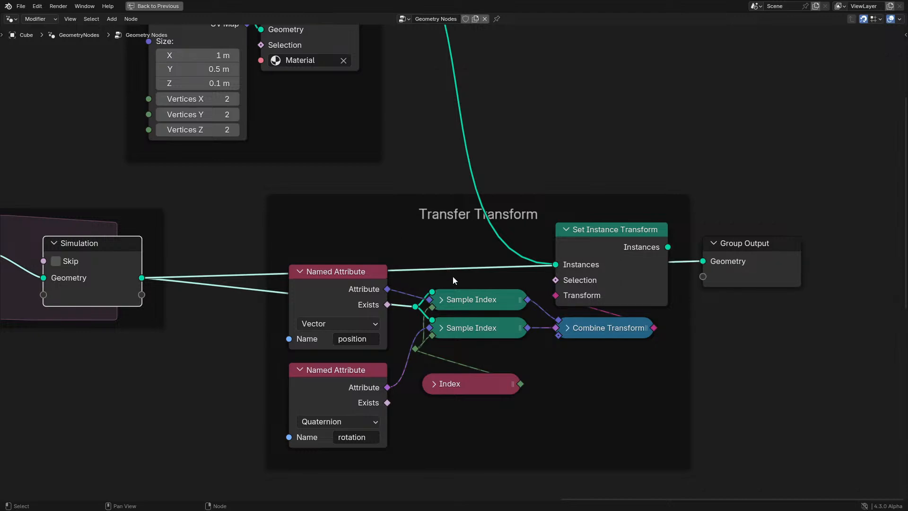
# - Expand the upper Sample Index node to check its settings, collapse it again, and tidy its position and that of the Index node
pyautogui.click(441, 299)
pyautogui.moveTo(440, 302); pyautogui.dragTo(468, 209)
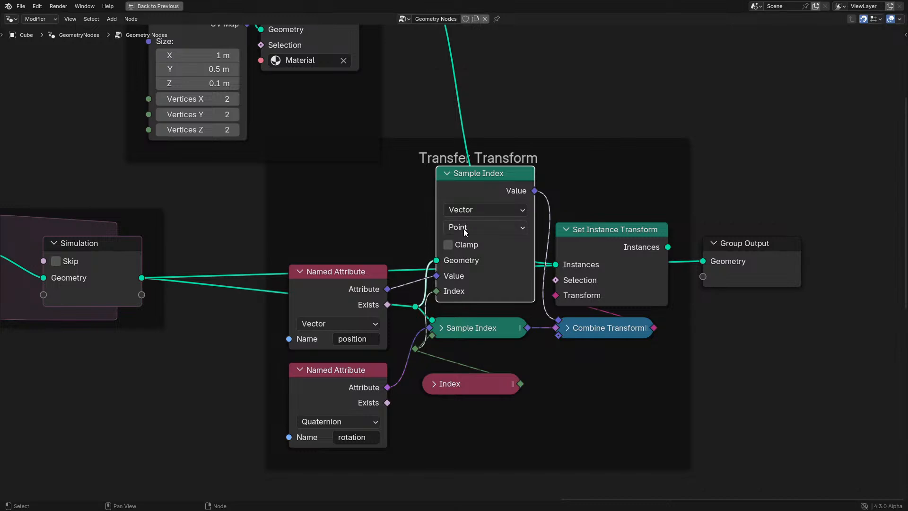
pyautogui.press('h')
pyautogui.press('g')
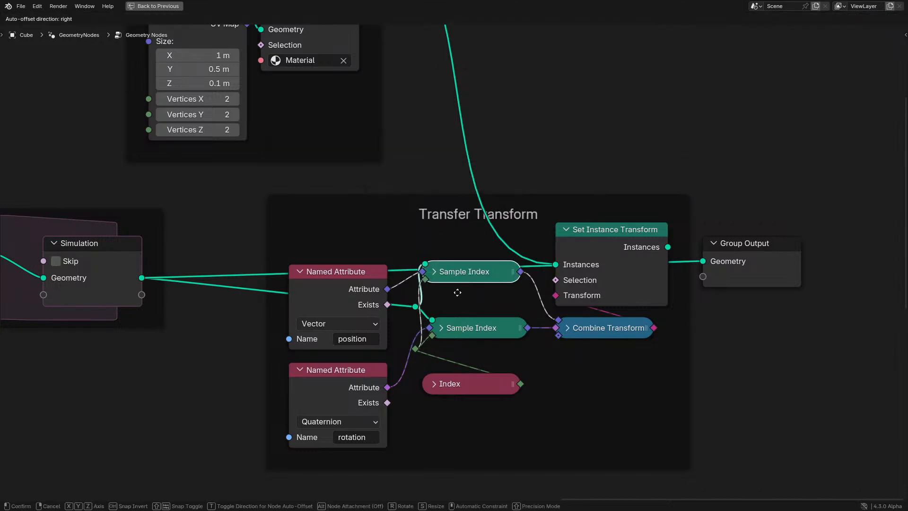
pyautogui.click(465, 311)
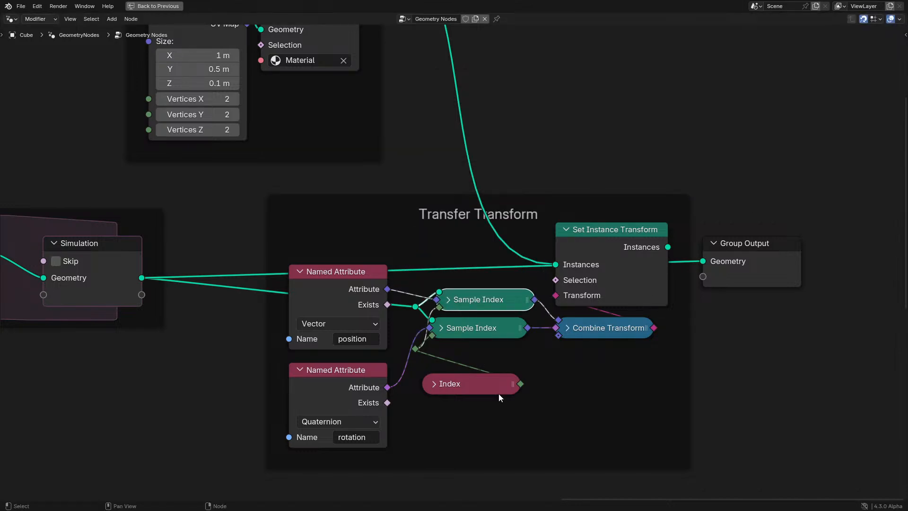
pyautogui.moveTo(499, 394); pyautogui.dragTo(498, 379)
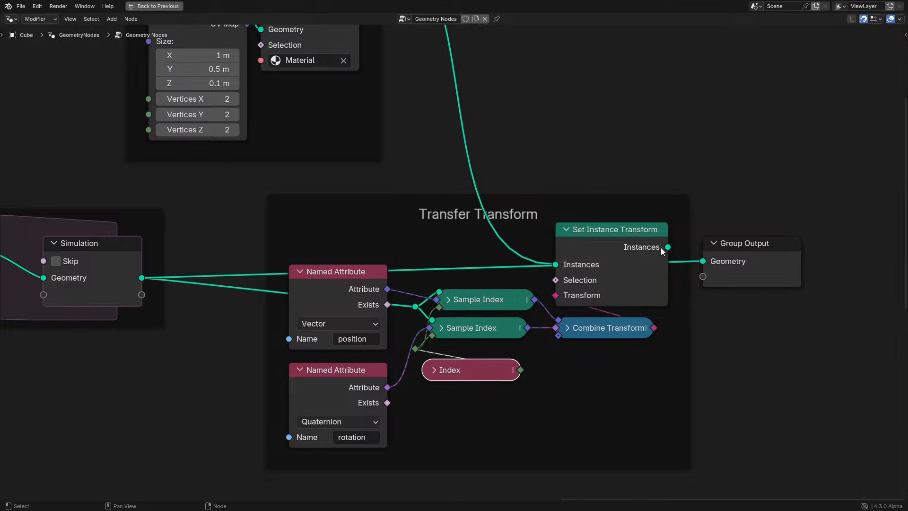
# - Reconnect Set Instance Transform to the Group Output and realign the nodes of the simulation zone
pyautogui.moveTo(667, 247); pyautogui.dragTo(697, 261)
pyautogui.moveTo(294, 246); pyautogui.dragTo(383, 222, button='middle')
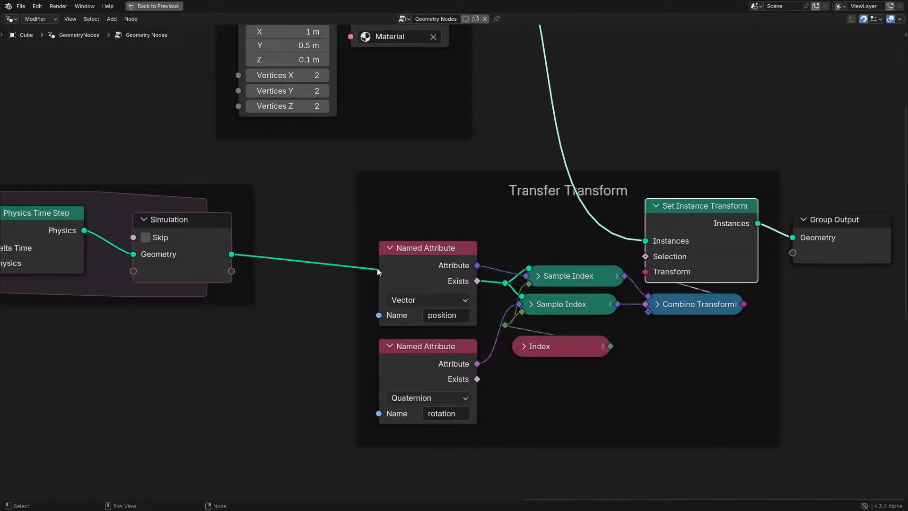
pyautogui.scroll(-5, 377, 268)
pyautogui.moveTo(119, 297); pyautogui.dragTo(318, 353, button='middle')
pyautogui.scroll(3, 435, 299)
pyautogui.moveTo(445, 294); pyautogui.dragTo(434, 294)
pyautogui.moveTo(322, 280); pyautogui.dragTo(324, 286)
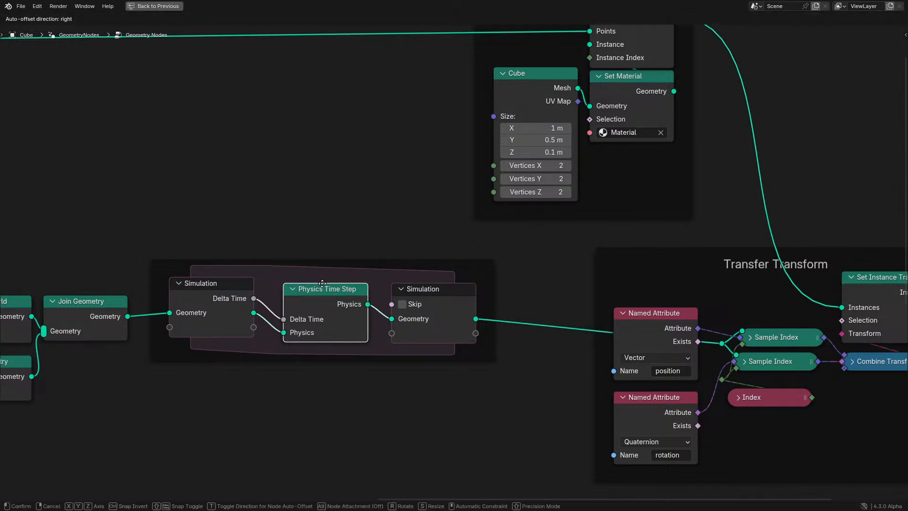
# - Replay the simulation from the start and watch the cubes fall onto the plane up close
pyautogui.hotkey('ctrl', 'space')
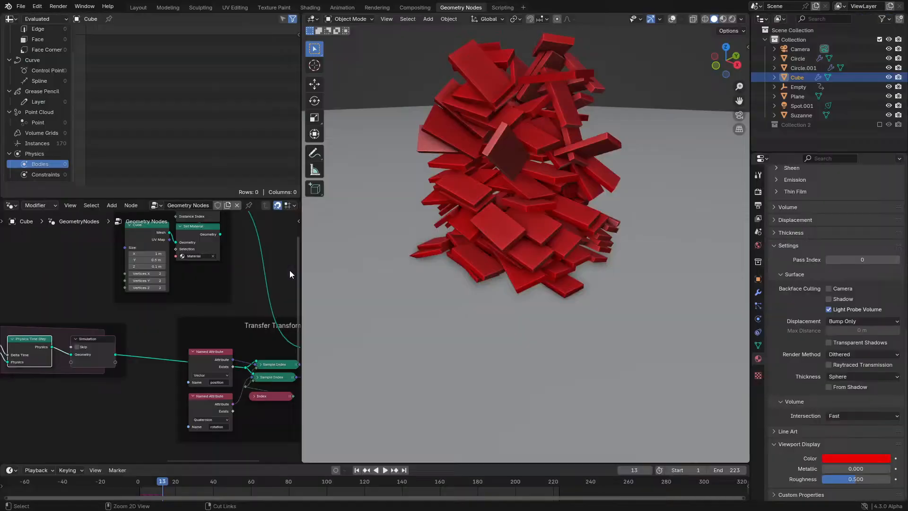
pyautogui.click(143, 481)
pyautogui.press('space')
pyautogui.scroll(6, 570, 252)
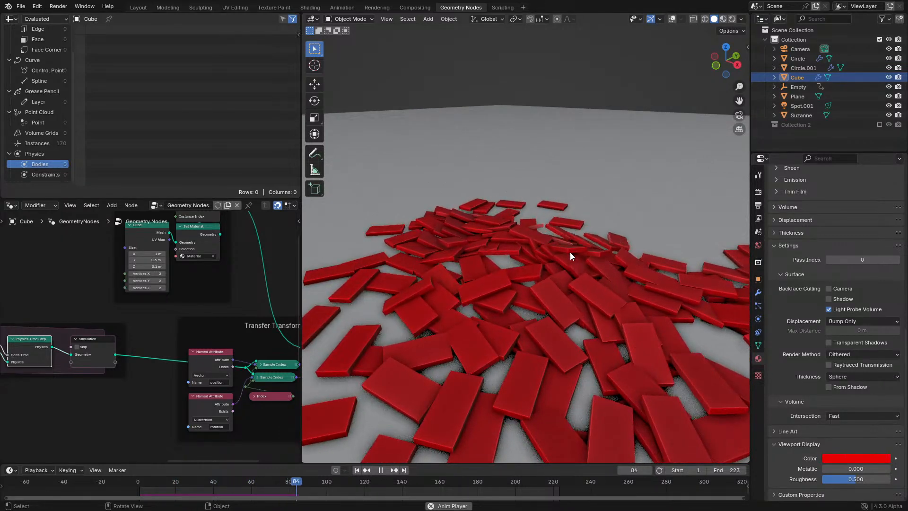
# - Examine the nodes in the Instances frame and the box Collision Shape settings in the Cubes frame
pyautogui.hotkey('ctrl', 'space')
pyautogui.moveTo(373, 173); pyautogui.dragTo(402, 324, button='middle')
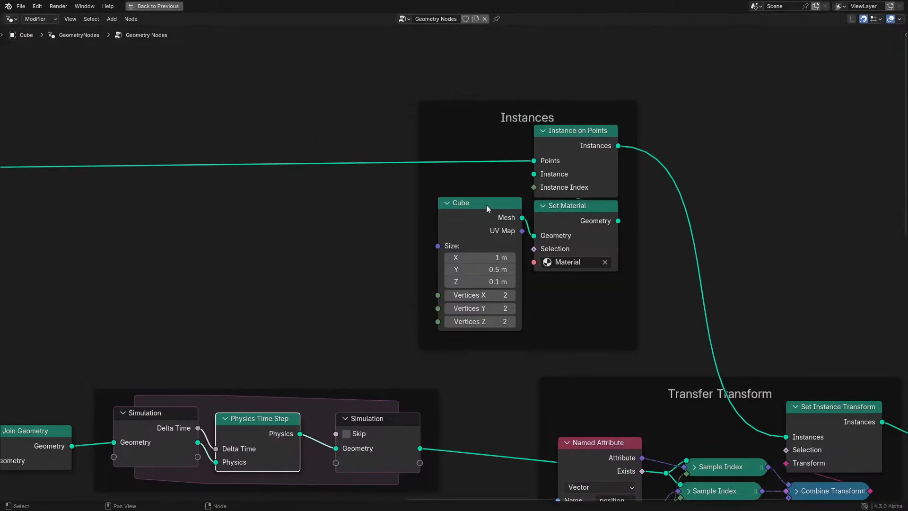
pyautogui.moveTo(579, 154); pyautogui.dragTo(680, 152)
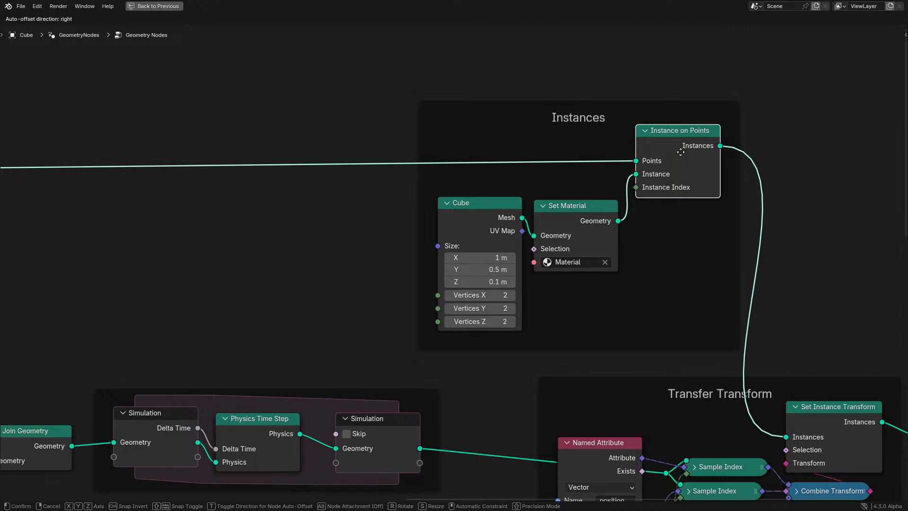
pyautogui.press('Escape')
pyautogui.scroll(-3, 445, 263)
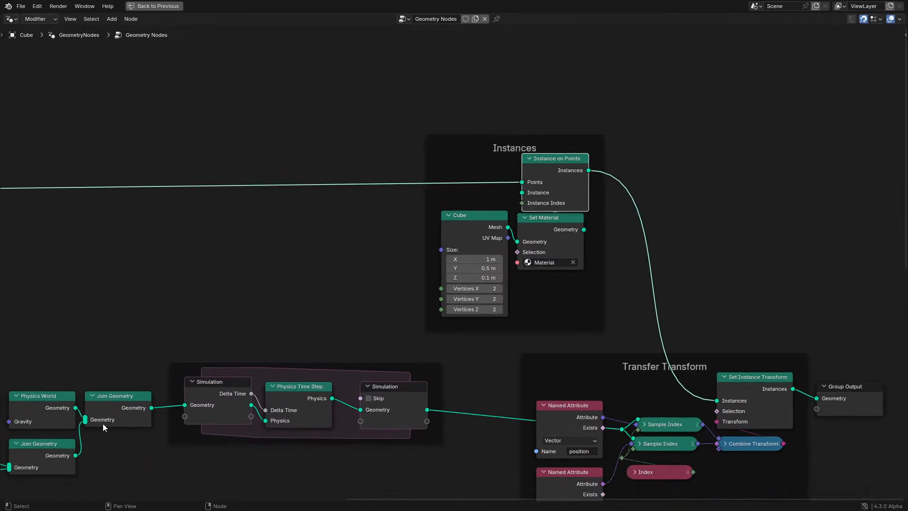
pyautogui.moveTo(142, 409); pyautogui.dragTo(705, 178, button='middle')
pyautogui.scroll(2, 563, 211)
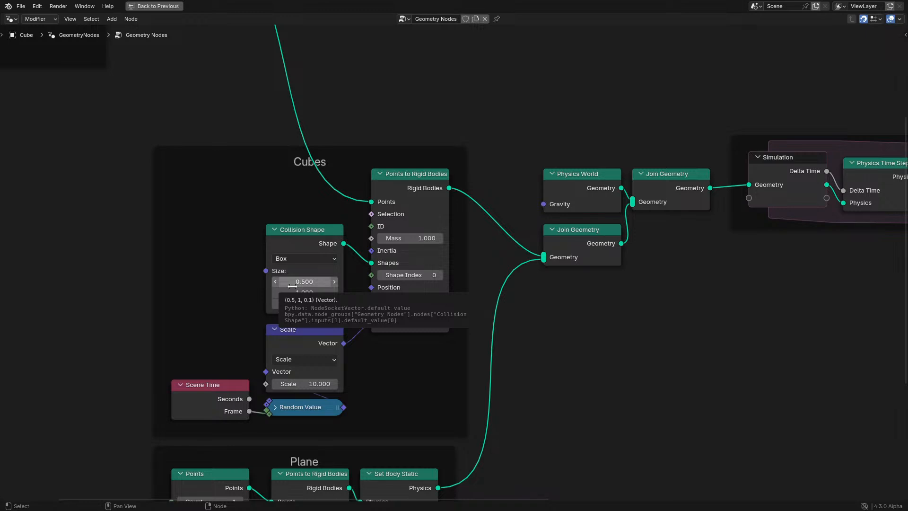
pyautogui.moveTo(432, 181); pyautogui.dragTo(401, 225, button='middle')
# - Replay the simulation from frame 1 and turn on the viewport overlays
pyautogui.hotkey('ctrl', 'space')
pyautogui.press('space')
pyautogui.click(121, 482)
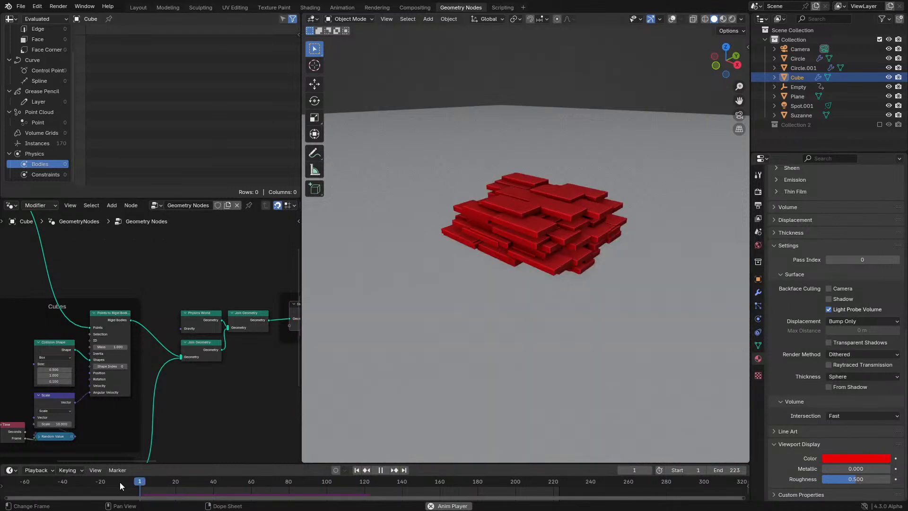
pyautogui.click(672, 19)
pyautogui.scroll(3, 545, 249)
pyautogui.press('space')
# - Set the Count of the Points node in Spawn Points to 500
pyautogui.moveTo(29, 331); pyautogui.dragTo(163, 380, button='middle')
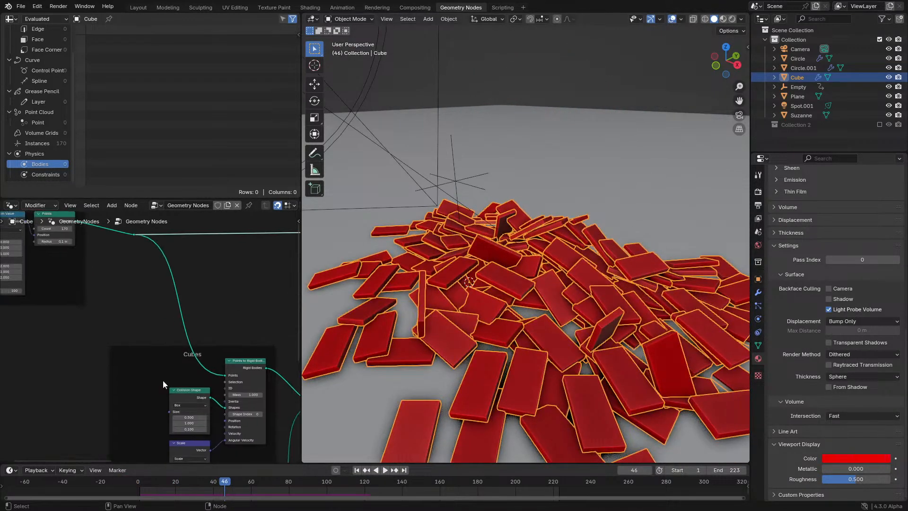
pyautogui.moveTo(81, 229); pyautogui.dragTo(188, 323, button='middle')
pyautogui.scroll(5, 157, 327)
pyautogui.click(164, 314)
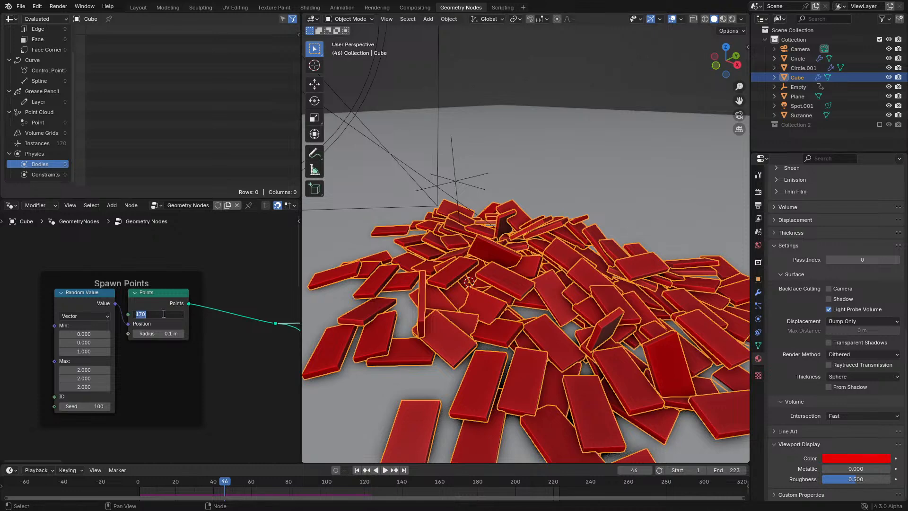
pyautogui.write('5000')
pyautogui.press('Return')
# - Run the simulation twice from the start with the larger cube count, viewing it from different angles, and stop playback
pyautogui.hotkey('shift', 'Left')
pyautogui.press('space')
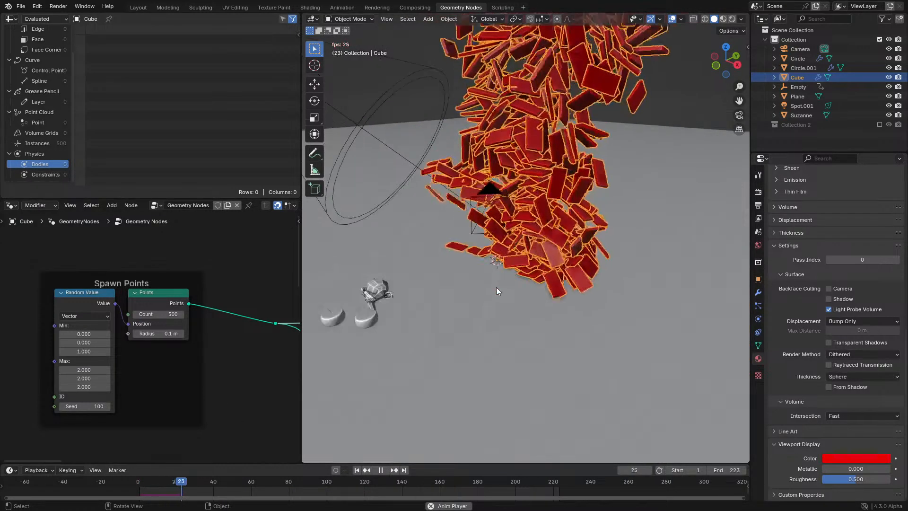
pyautogui.moveTo(510, 289); pyautogui.dragTo(506, 276, button='middle')
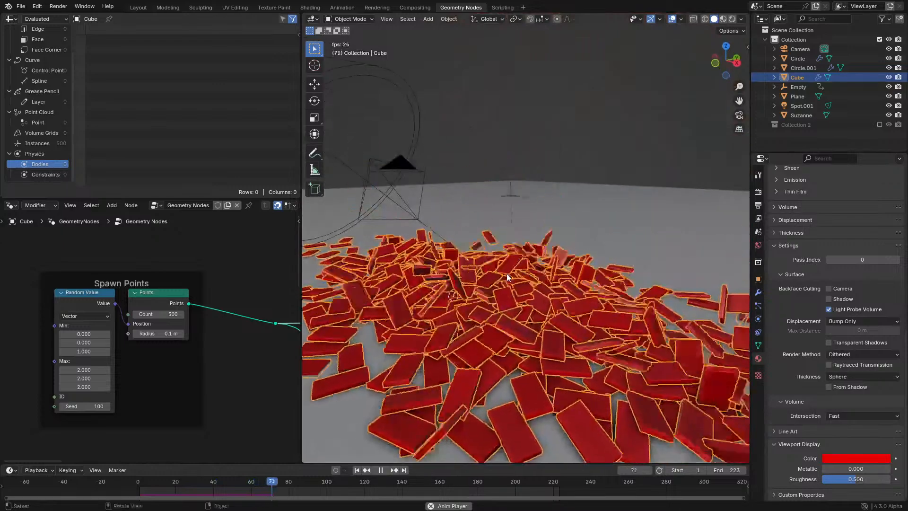
pyautogui.click(133, 481)
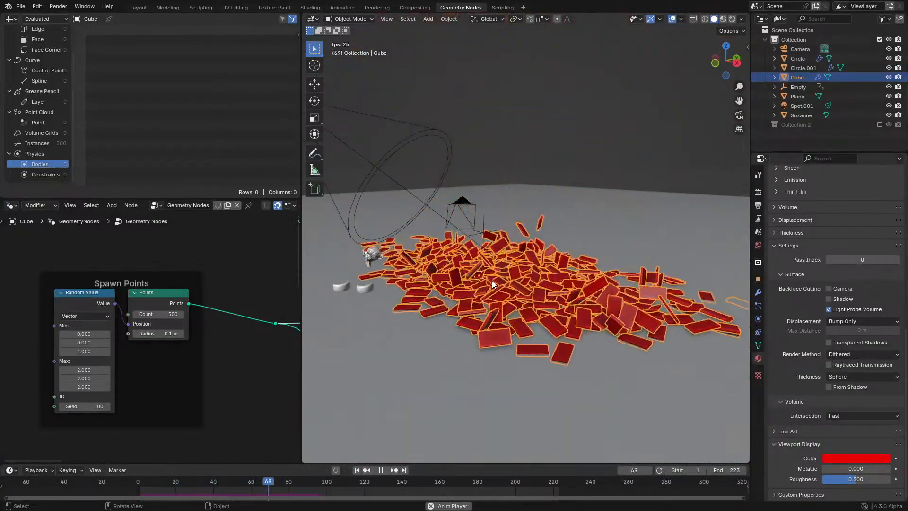
pyautogui.press('space')
# - Line up the Instance on Points and Set Material nodes in the Instances frame
pyautogui.moveTo(216, 327); pyautogui.dragTo(97, 247, button='middle')
pyautogui.scroll(-6, 237, 278)
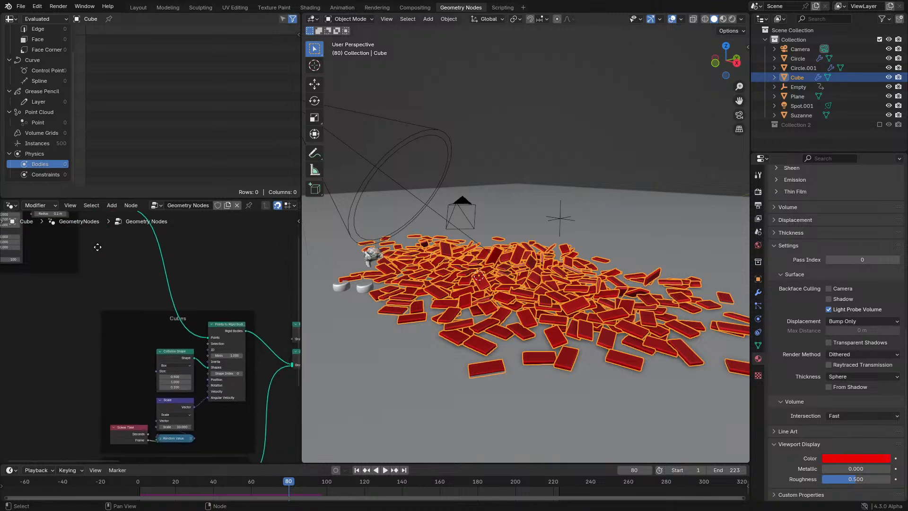
pyautogui.hotkey('ctrl', 'space')
pyautogui.scroll(-6, 804, 185)
pyautogui.moveTo(804, 184); pyautogui.dragTo(383, 316, button='middle')
pyautogui.scroll(3, 383, 320)
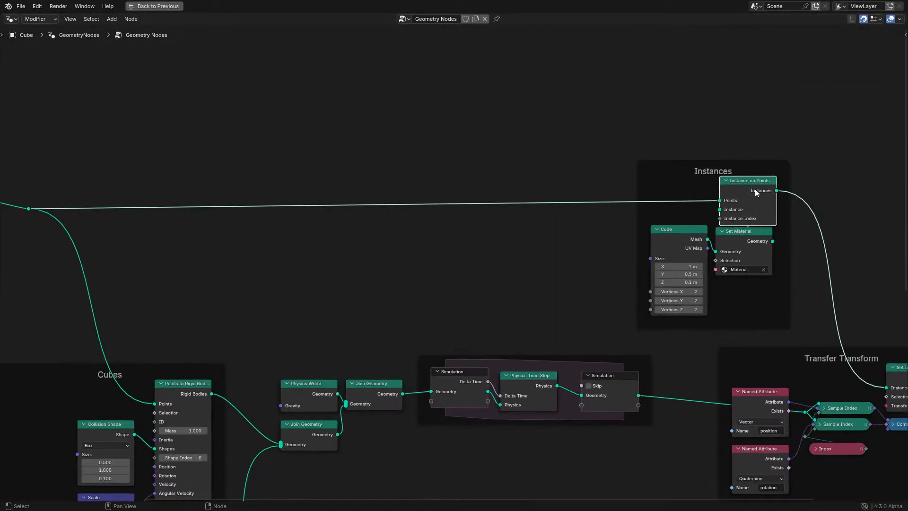
pyautogui.moveTo(747, 184); pyautogui.dragTo(739, 176)
pyautogui.moveTo(736, 231); pyautogui.dragTo(733, 229)
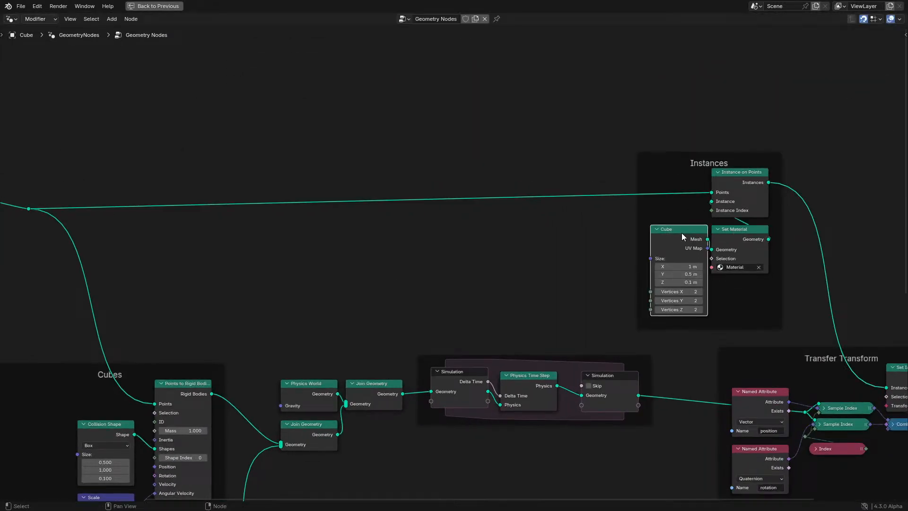
# - Bring the Suzanne object into the node tree as an Object Info node and place it outside the Cubes frame
pyautogui.moveTo(251, 318); pyautogui.dragTo(480, 215, button='middle')
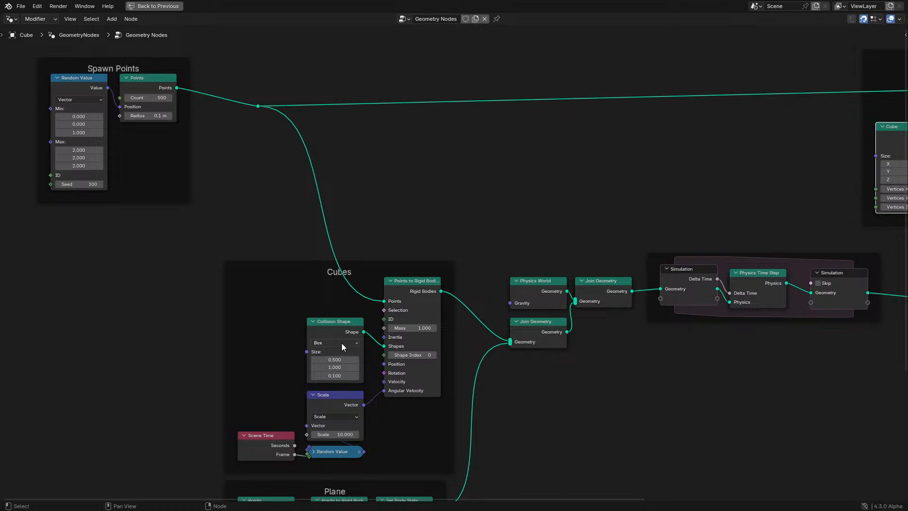
pyautogui.hotkey('ctrl', 'space')
pyautogui.moveTo(807, 115); pyautogui.dragTo(7, 325)
pyautogui.hotkey('ctrl', 'space')
pyautogui.scroll(4, 291, 265)
pyautogui.moveTo(290, 265); pyautogui.dragTo(231, 267, button='middle')
pyautogui.press('g')
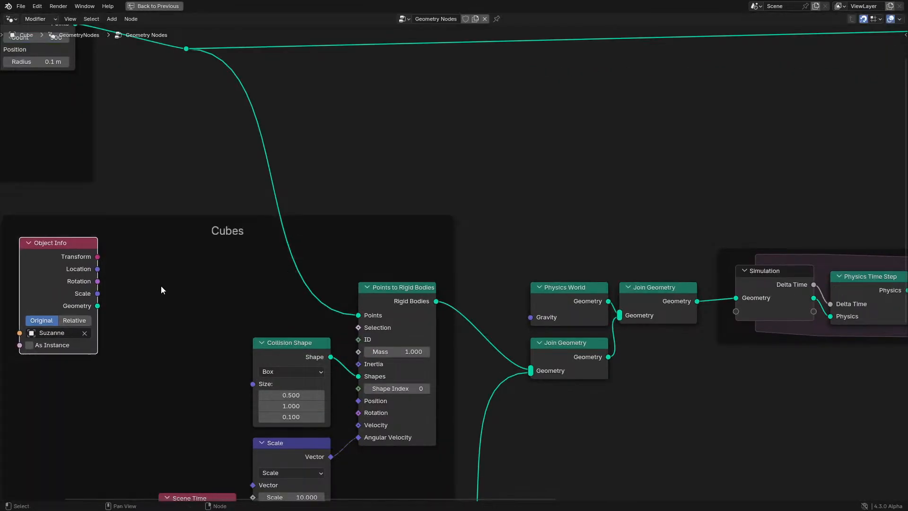
pyautogui.click(171, 251)
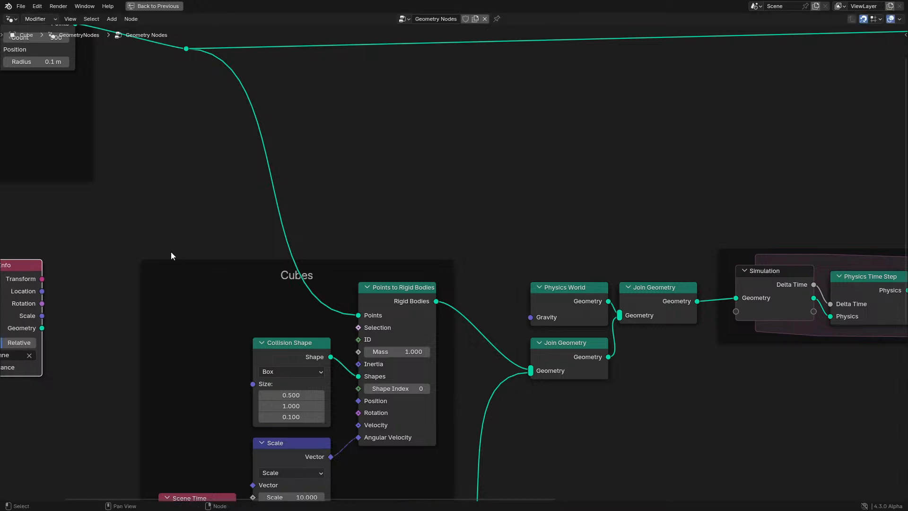
# - Set the Collision Shape type in the Cubes frame to ConvexHull and feed it the geometry of the Suzanne Object Info node
pyautogui.click(297, 372)
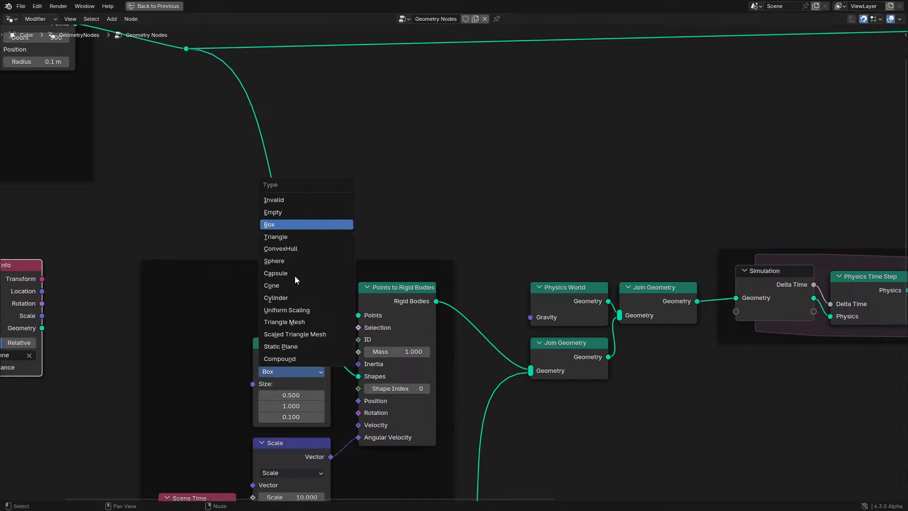
pyautogui.click(303, 250)
pyautogui.moveTo(57, 332); pyautogui.dragTo(173, 369)
pyautogui.press('Escape')
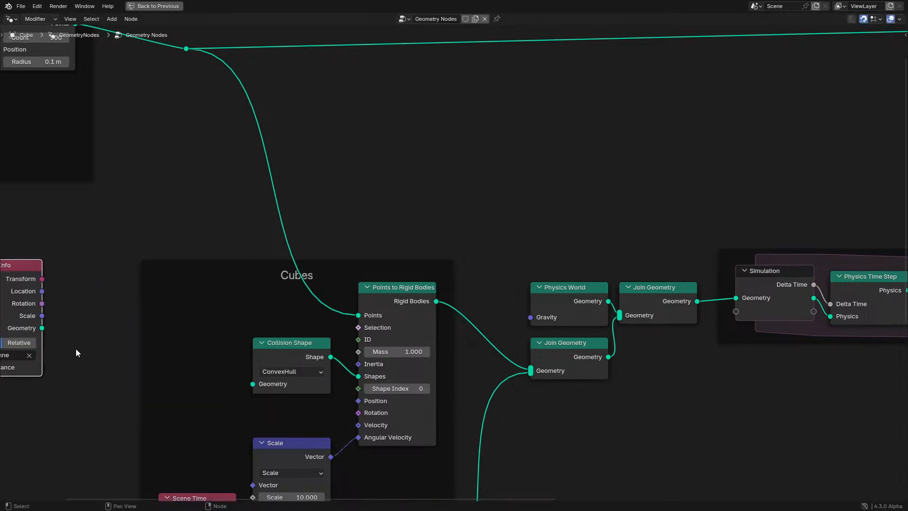
pyautogui.moveTo(42, 328); pyautogui.dragTo(250, 383)
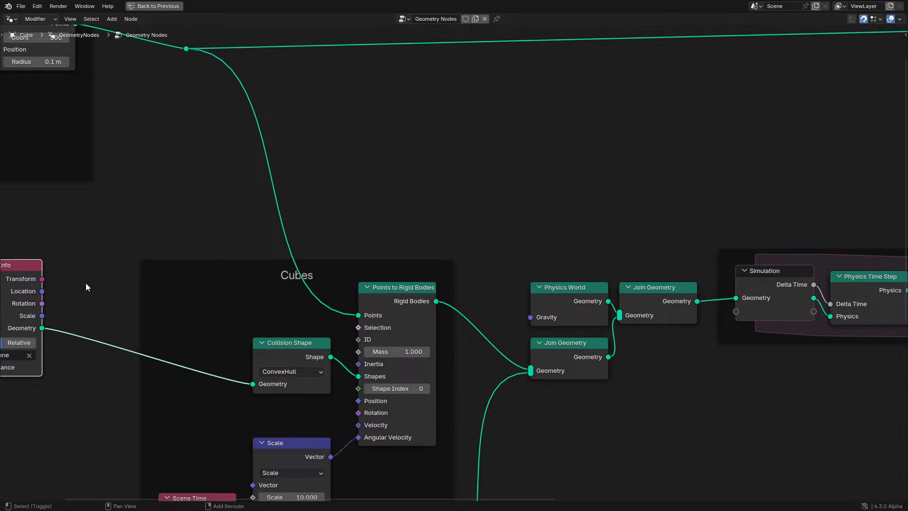
# - Add a reroute to the Suzanne geometry link and connect it to Set Material's Geometry in the Instances frame, replacing the Cube mesh
pyautogui.keyDown('shift'); pyautogui.moveTo(89, 310); pyautogui.dragTo(95, 397, button='right'); pyautogui.keyUp('shift')
pyautogui.press('g')
pyautogui.click(199, 189)
pyautogui.moveTo(173, 217); pyautogui.dragTo(821, 104)
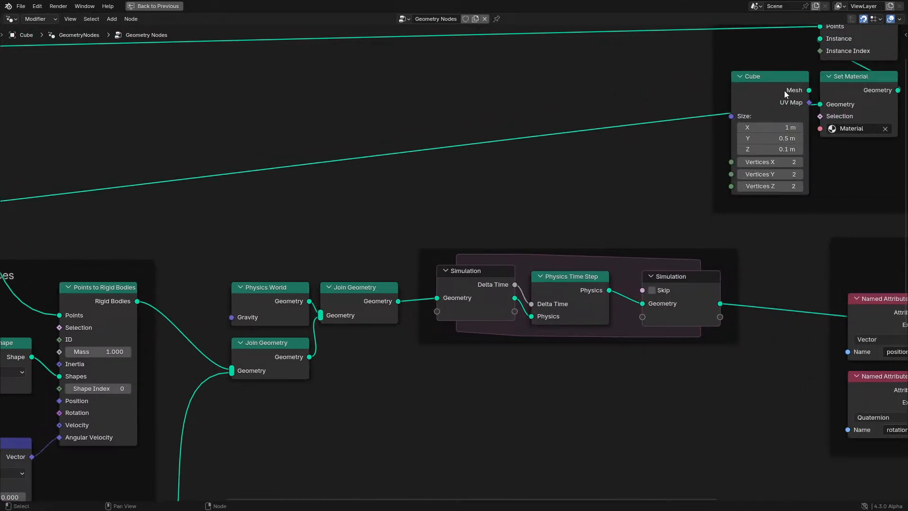
# - Remove the unused Cube node from the Instances frame and place the Suzanne geometry reroute just below the Spawn Points reroute
pyautogui.scroll(-7, 331, 175)
pyautogui.moveTo(183, 180); pyautogui.dragTo(346, 246, button='middle')
pyautogui.moveTo(202, 256); pyautogui.dragTo(231, 268)
pyautogui.press('g')
pyautogui.click(231, 198)
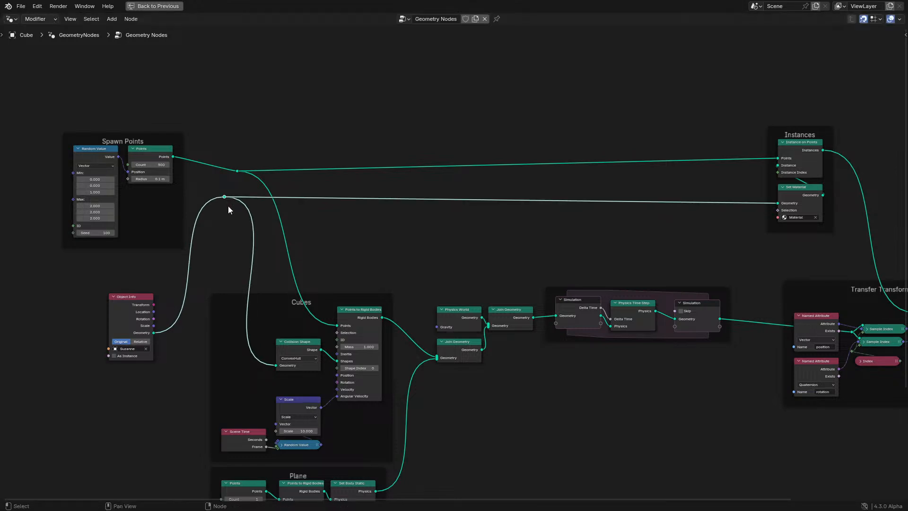
# - Rewind the animation to the first frame and play the Suzanne rigid-body simulation, pausing to check the opening frames
pyautogui.hotkey('ctrl', 'space')
pyautogui.hotkey('shift', 'Left')
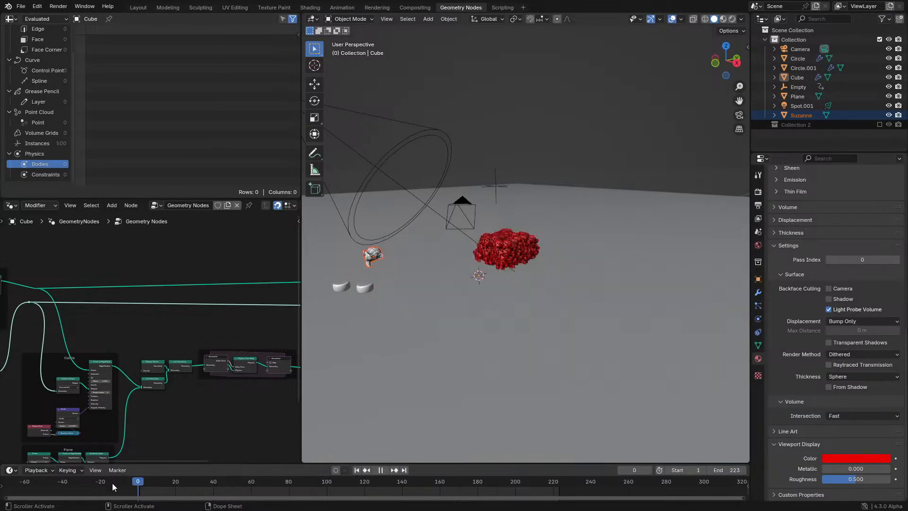
pyautogui.press('space')
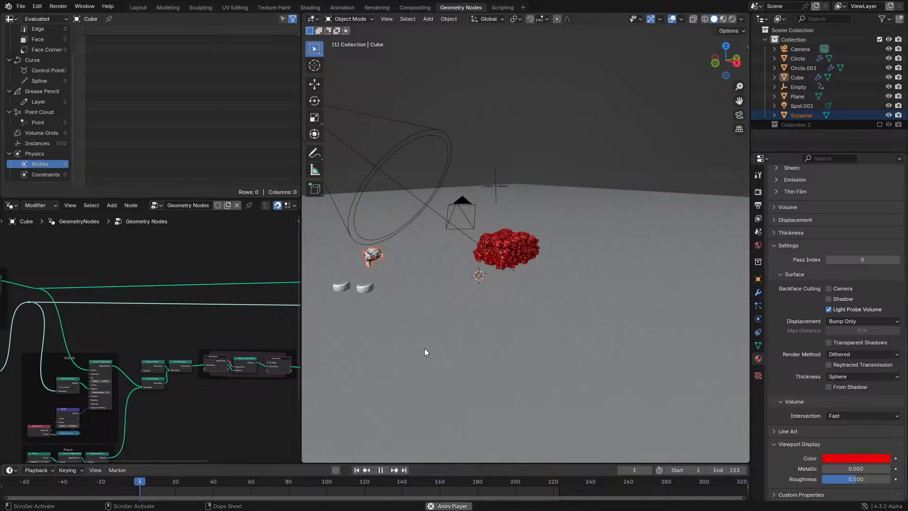
pyautogui.press('space')
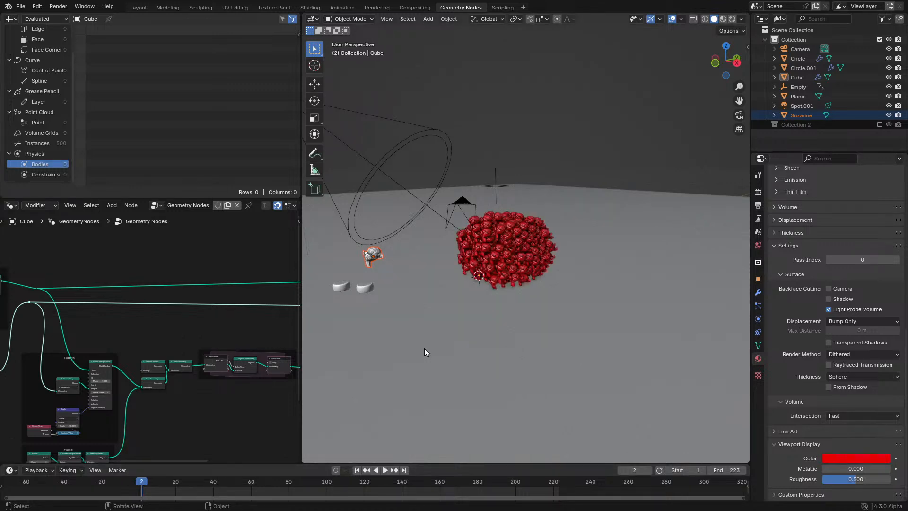
pyautogui.press('space')
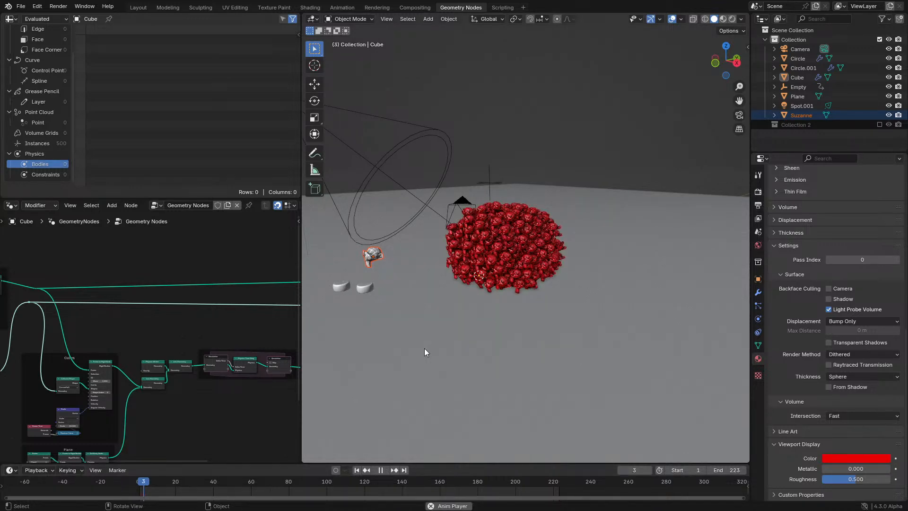
pyautogui.press('space')
pyautogui.scroll(4, 486, 239)
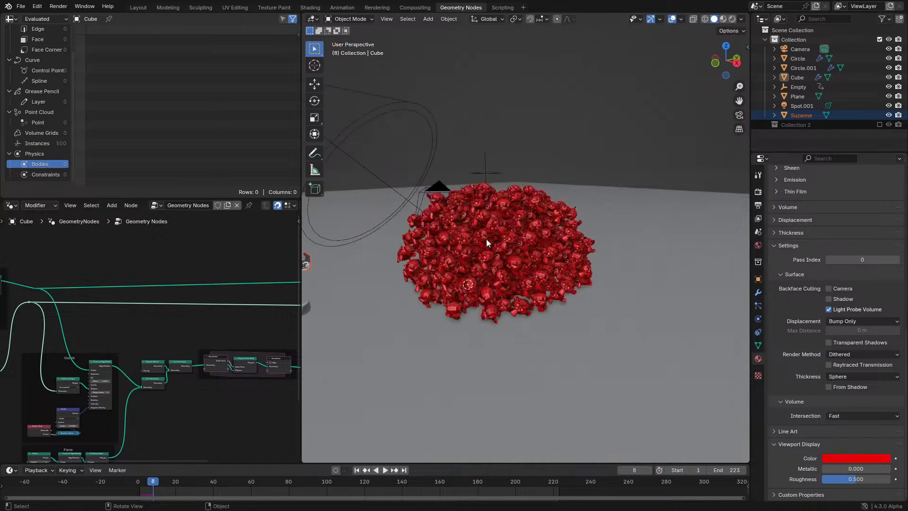
pyautogui.keyDown('shift'); pyautogui.moveTo(486, 240); pyautogui.dragTo(504, 235, button='middle'); pyautogui.keyUp('shift')
pyautogui.scroll(-1, 504, 235)
pyautogui.press('space')
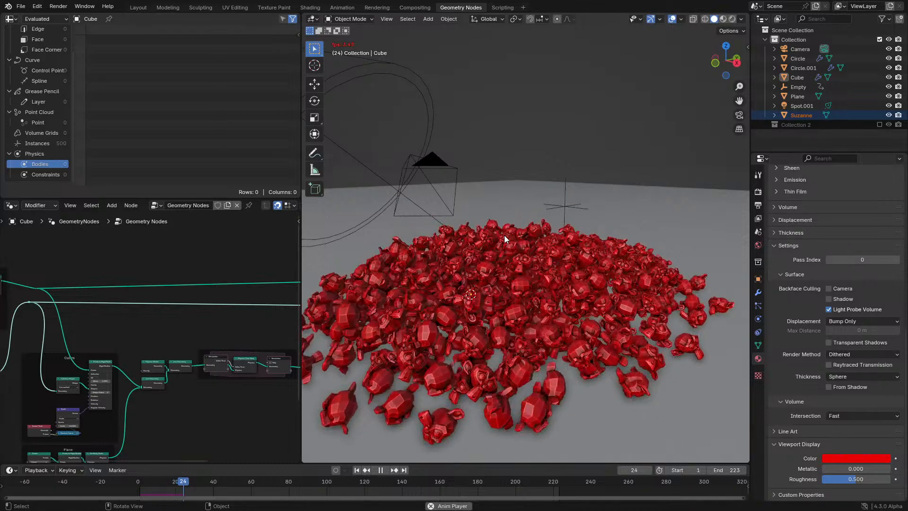
# - Examine the spreading Suzanne bodies from above and from low angles while playing and pausing the simulation
pyautogui.moveTo(542, 240); pyautogui.dragTo(521, 324, button='middle')
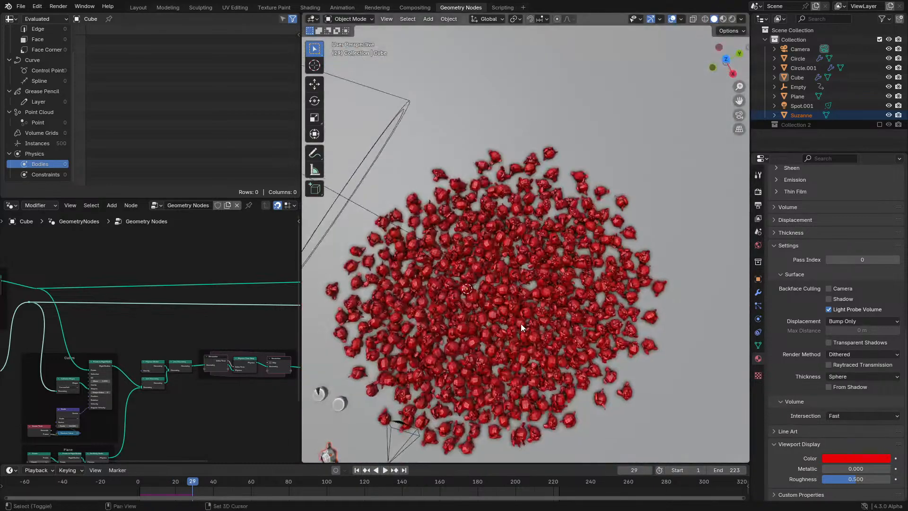
pyautogui.moveTo(537, 274); pyautogui.dragTo(577, 217, button='middle')
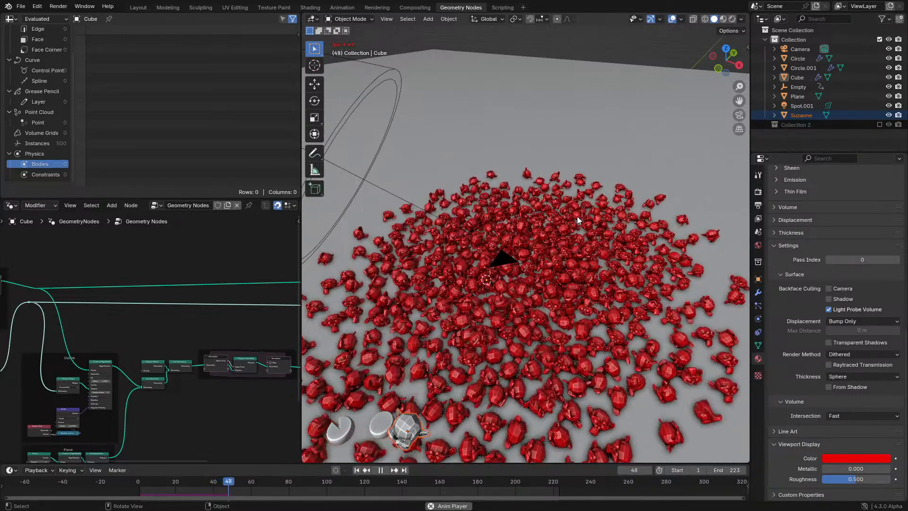
pyautogui.press('space')
pyautogui.moveTo(577, 217); pyautogui.dragTo(535, 234, button='middle')
pyautogui.press('space')
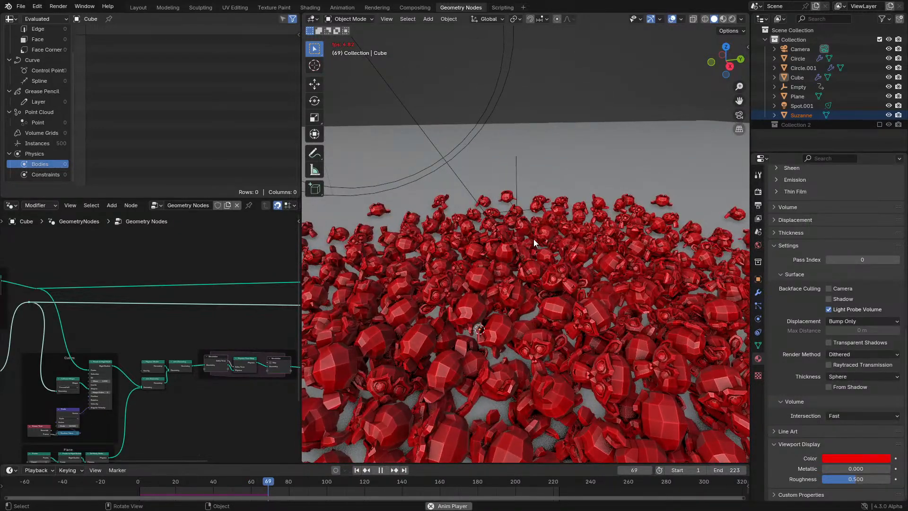
pyautogui.press('space')
pyautogui.moveTo(530, 242); pyautogui.dragTo(551, 226, button='middle')
pyautogui.moveTo(418, 263); pyautogui.dragTo(450, 271, button='middle')
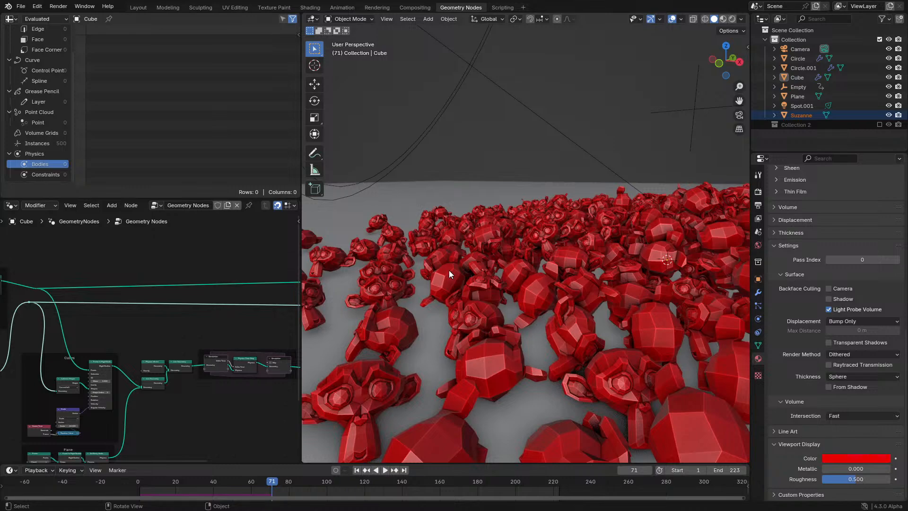
# - Continue the simulation in short bursts and inspect close up how the Suzanne bodies rest against each other
pyautogui.moveTo(495, 257); pyautogui.dragTo(547, 270, button='middle')
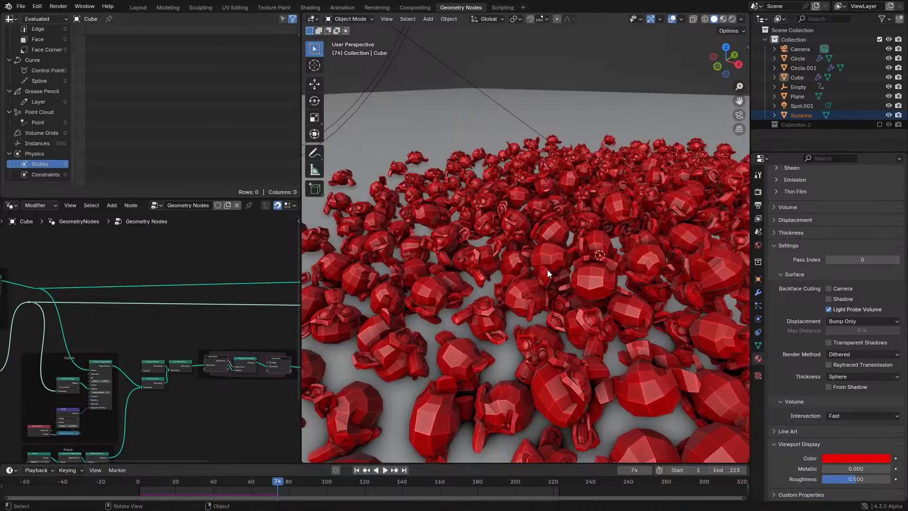
pyautogui.press('space')
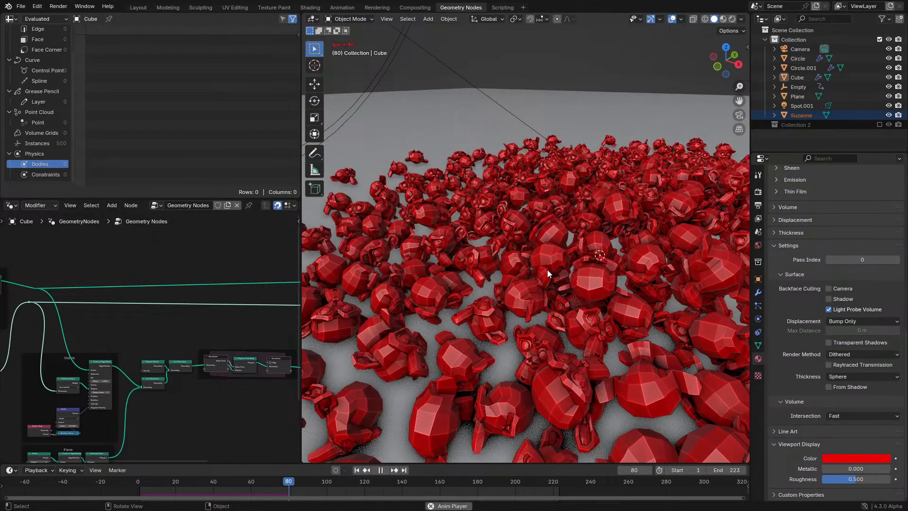
pyautogui.press('space')
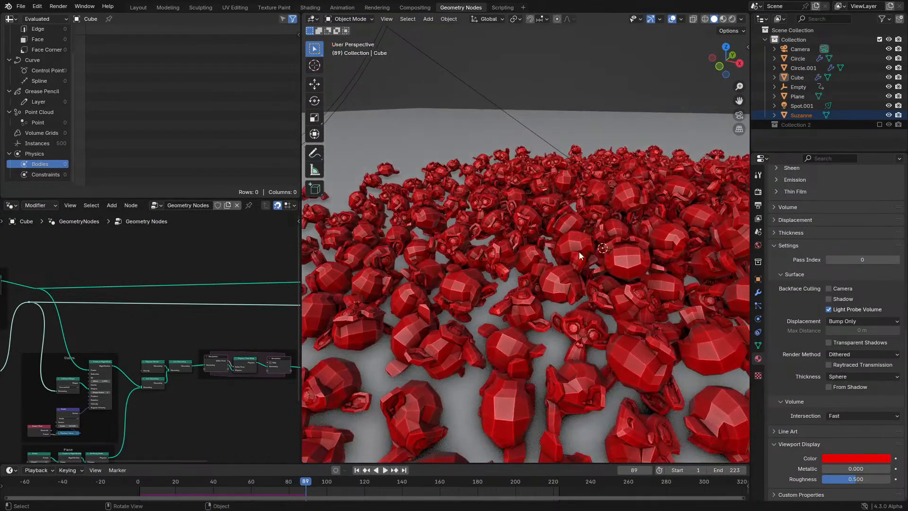
pyautogui.moveTo(579, 251); pyautogui.dragTo(509, 285, button='middle')
pyautogui.press('space')
pyautogui.press('space')
pyautogui.moveTo(166, 312); pyautogui.dragTo(231, 283, button='middle')
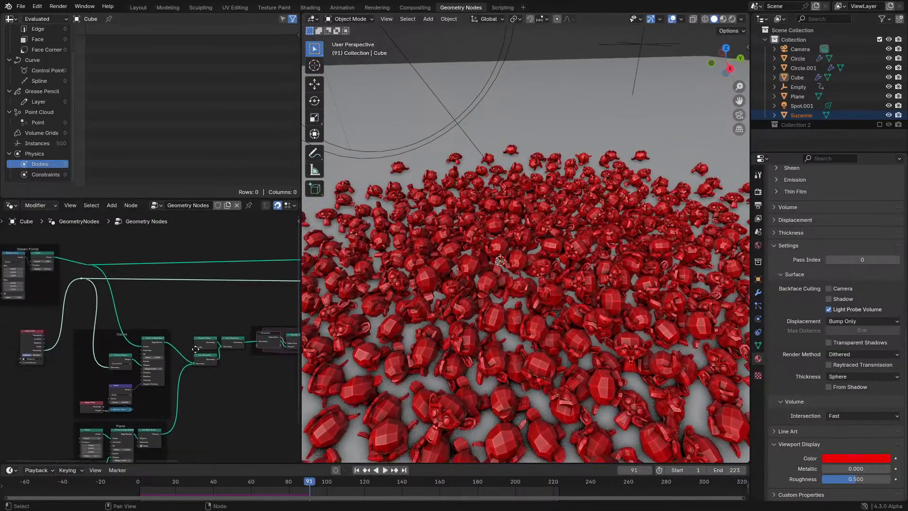
pyautogui.hotkey('ctrl', 'space')
pyautogui.scroll(2, 371, 288)
pyautogui.hotkey('shift', 'a')
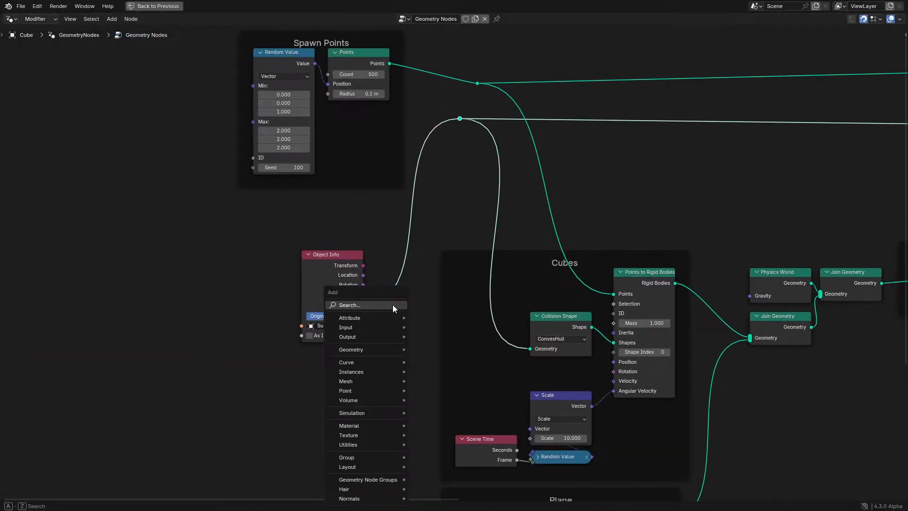
pyautogui.hotkey('ctrl', 'space')
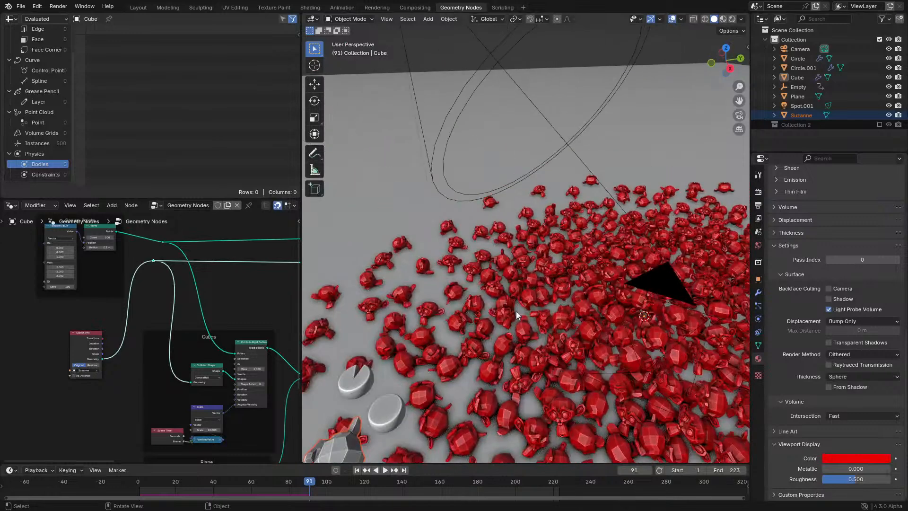
# - Change the Object Info node's object to Circle and play the simulation from the start
pyautogui.click(85, 370)
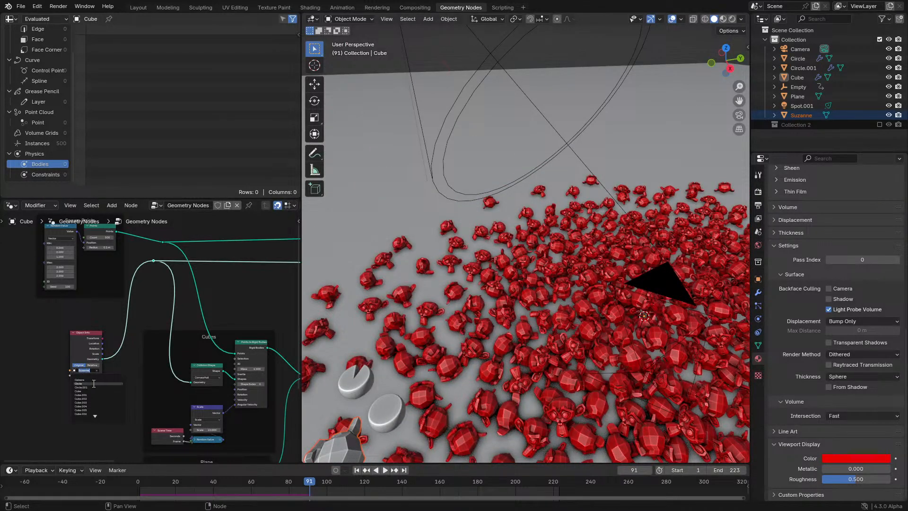
pyautogui.click(96, 384)
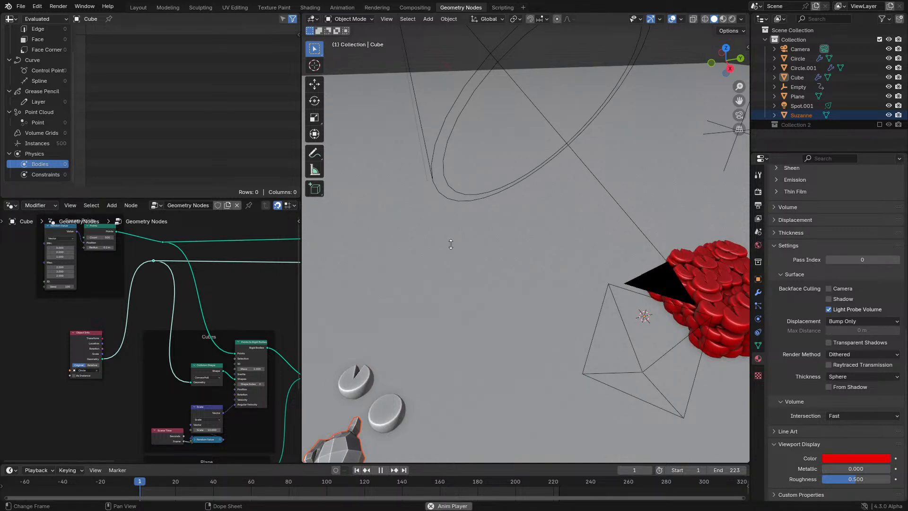
pyautogui.press('space')
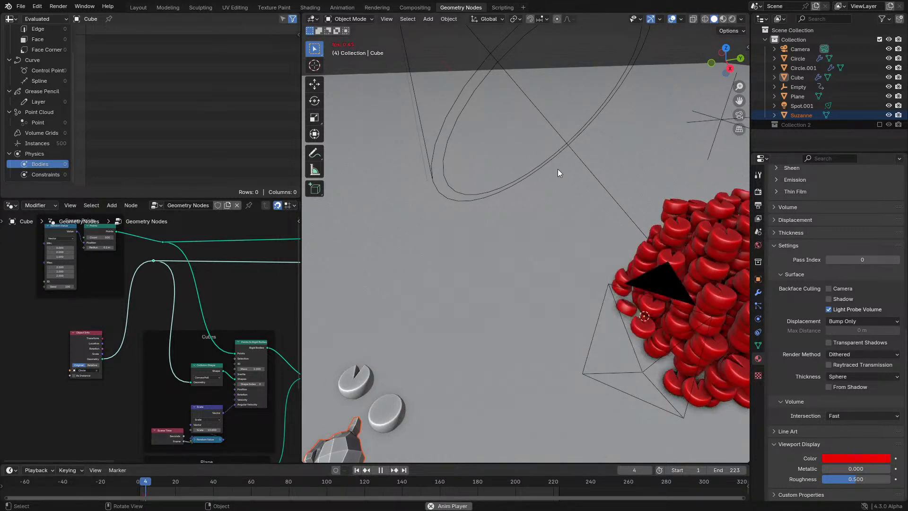
pyautogui.rightClick(557, 169)
pyautogui.press('space')
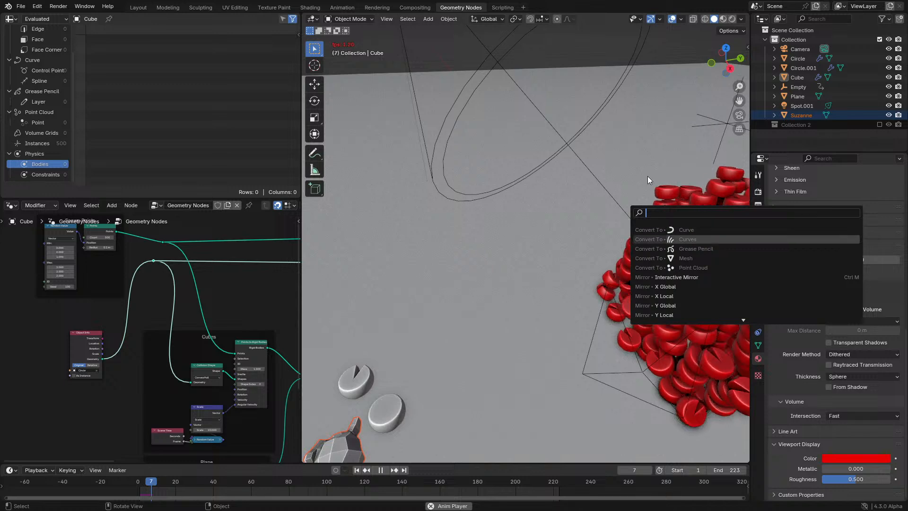
pyautogui.click(645, 177)
pyautogui.click(645, 176)
pyautogui.press('space')
pyautogui.moveTo(645, 176); pyautogui.dragTo(549, 214, button='middle')
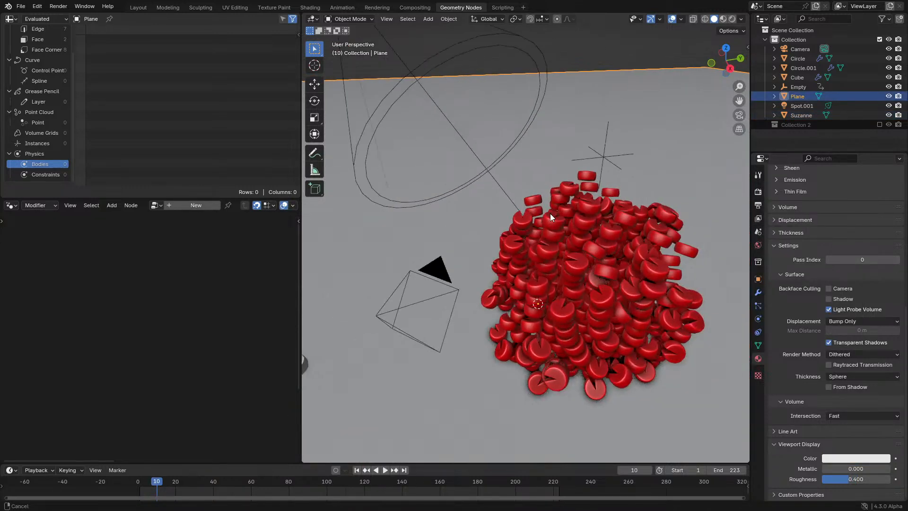
# - Select the Cube object and set the Points Count in the Spawn Points frame to 100
pyautogui.click(575, 232)
pyautogui.scroll(3, 197, 303)
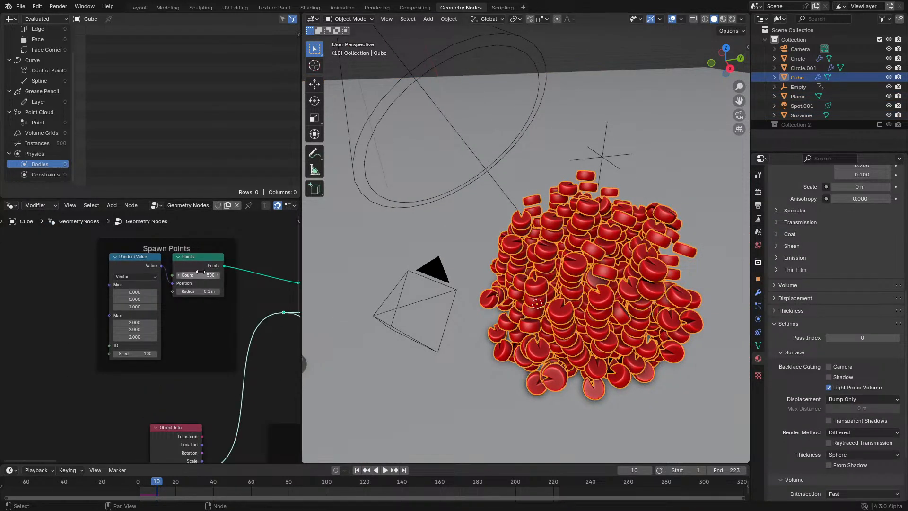
pyautogui.write('0')
pyautogui.press('Return')
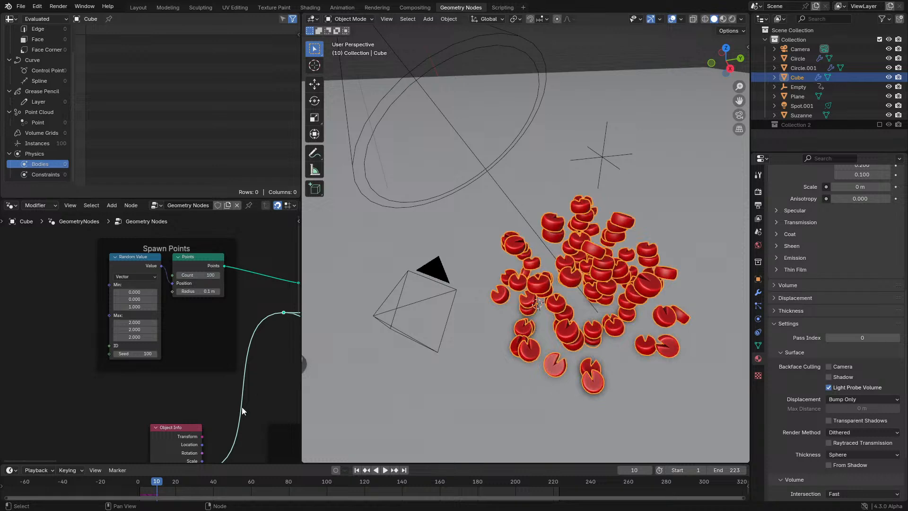
# - Play the simulation from the start, view the scattering notched discs from several angles and reselect the Cube object
pyautogui.click(130, 485)
pyautogui.press('space')
pyautogui.click(684, 138)
pyautogui.moveTo(640, 216); pyautogui.dragTo(596, 180, button='middle')
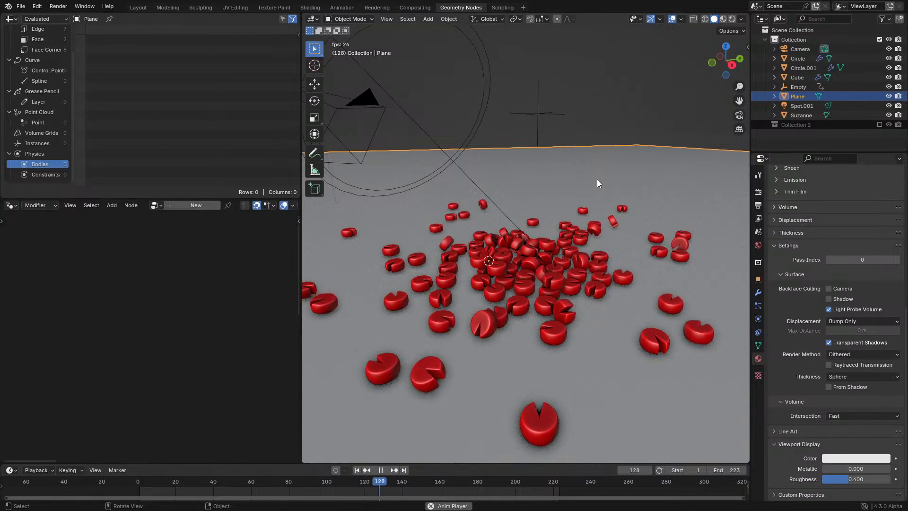
pyautogui.scroll(1, 538, 238)
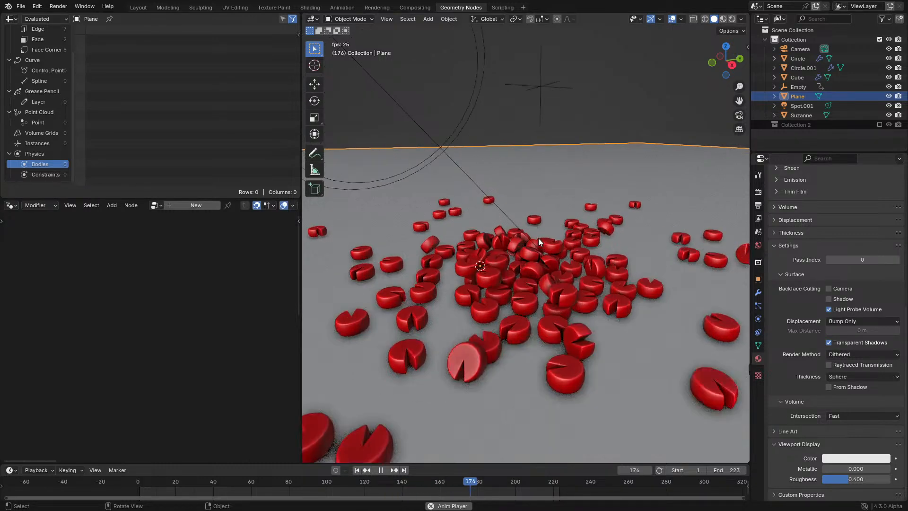
pyautogui.scroll(-3, 552, 232)
pyautogui.click(522, 400)
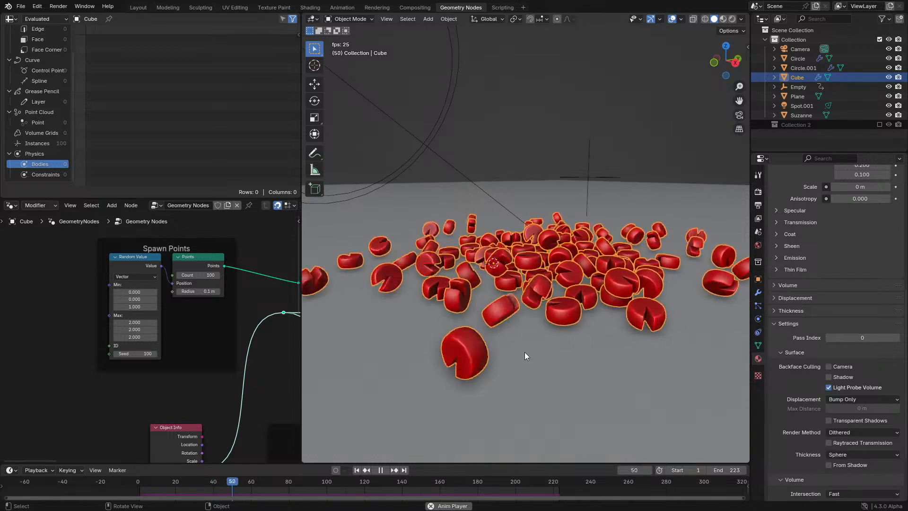
pyautogui.moveTo(524, 352); pyautogui.dragTo(511, 383, button='middle')
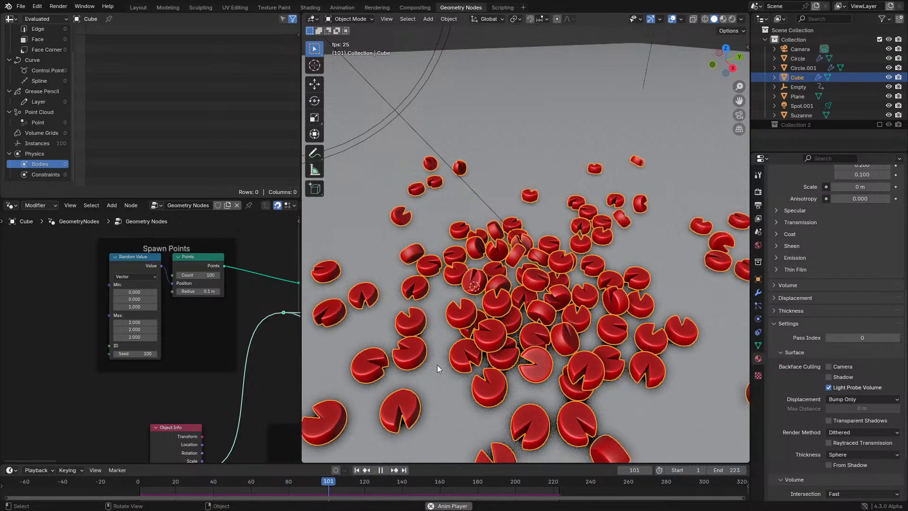
# - Replay the disc simulation from the first frame, orbit around the pile and pause the playback
pyautogui.click(138, 482)
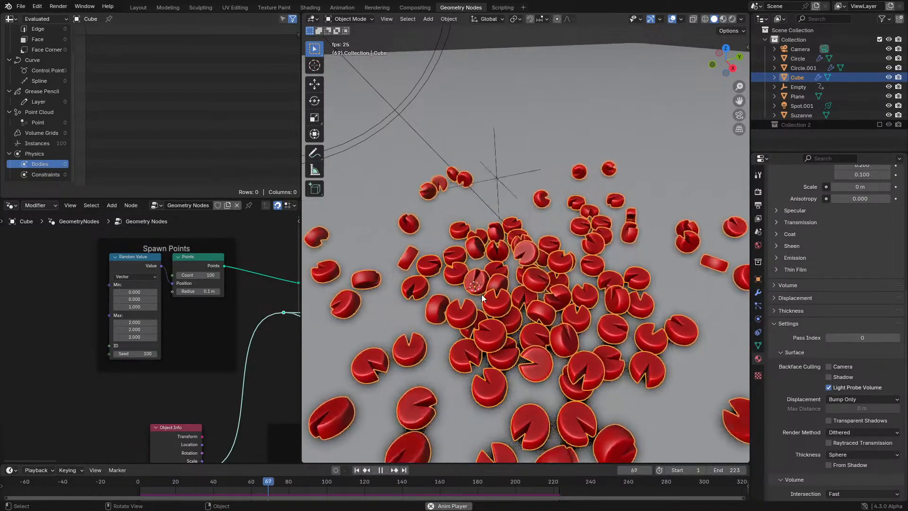
pyautogui.moveTo(481, 294); pyautogui.dragTo(469, 291, button='middle')
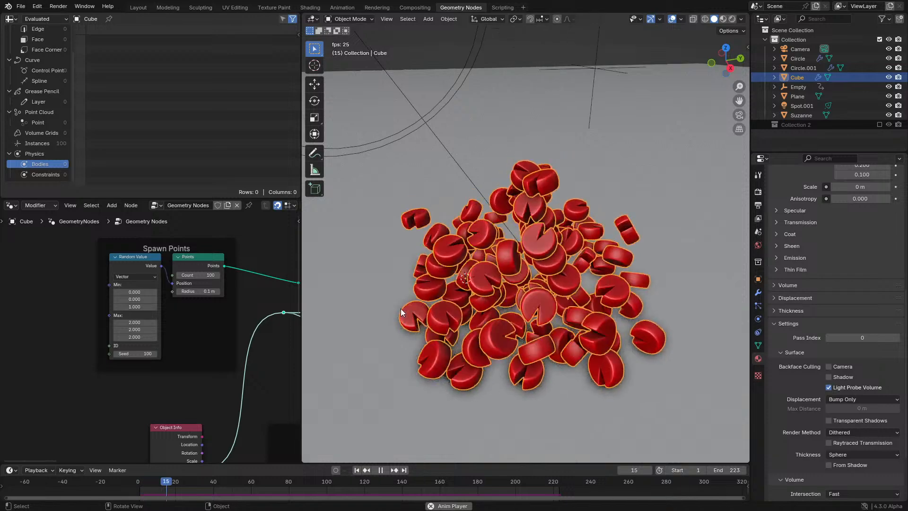
pyautogui.moveTo(401, 309); pyautogui.dragTo(408, 306, button='middle')
pyautogui.press('space')
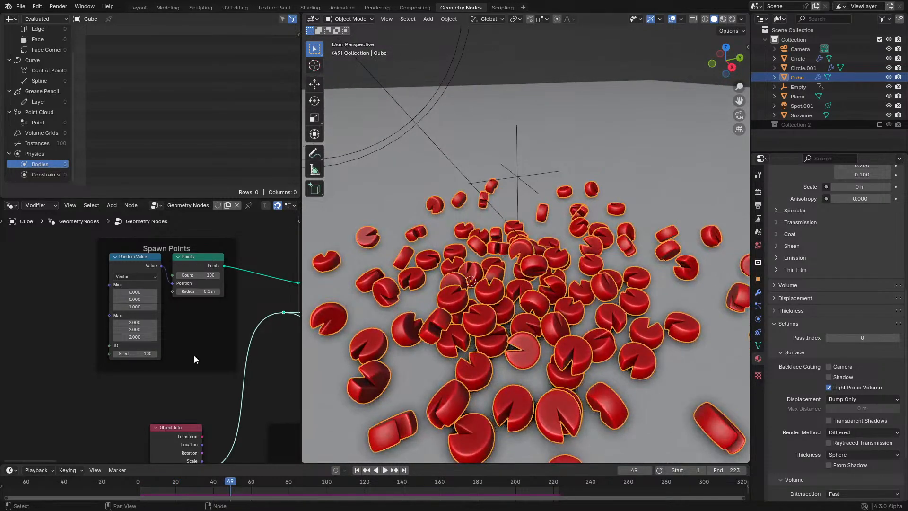
# - Look over the Spawn Points and Cubes frames enlarged, and rerun the disc simulation from the start before pausing it
pyautogui.moveTo(194, 355); pyautogui.dragTo(126, 352, button='middle')
pyautogui.hotkey('ctrl', 'space')
pyautogui.scroll(-7, 580, 287)
pyautogui.moveTo(572, 289); pyautogui.dragTo(444, 299, button='middle')
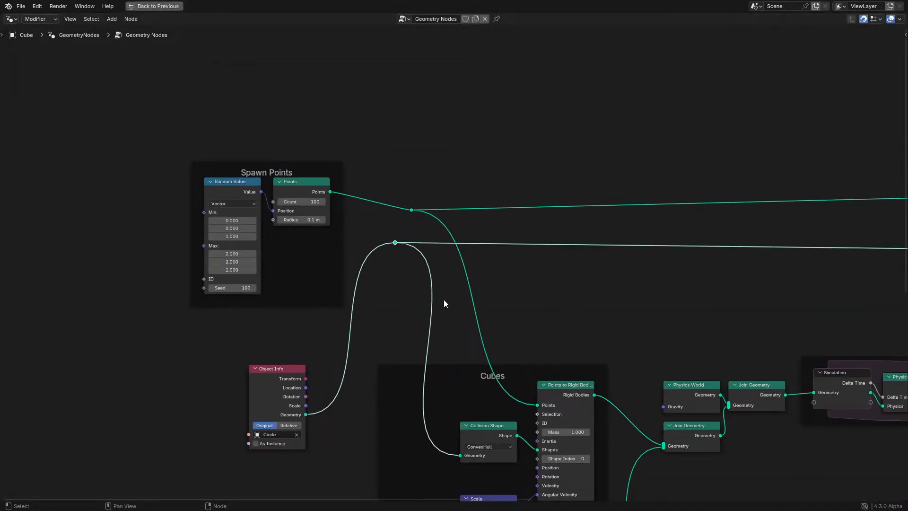
pyautogui.hotkey('ctrl', 'space')
pyautogui.click(121, 480)
pyautogui.press('space')
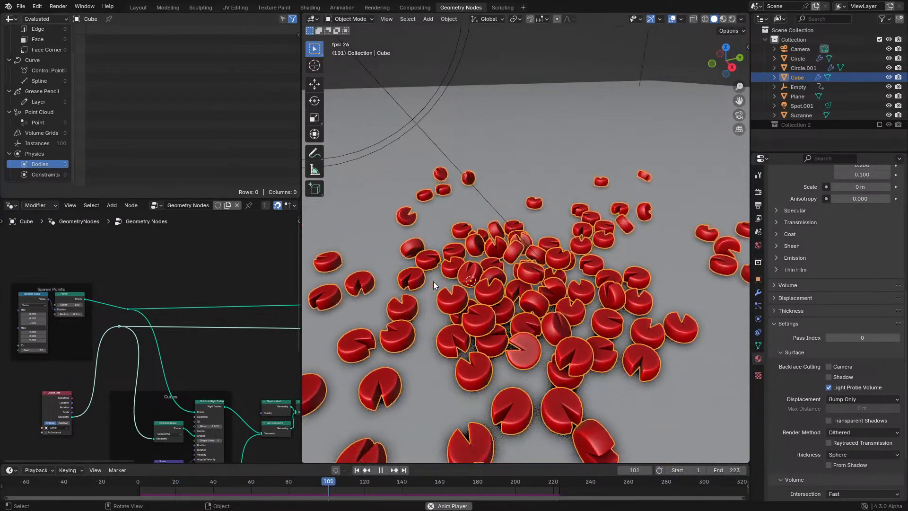
pyautogui.press('space')
# - Raise the Points Count in the Spawn Points frame to 200 and play the simulation from the start
pyautogui.scroll(4, 74, 364)
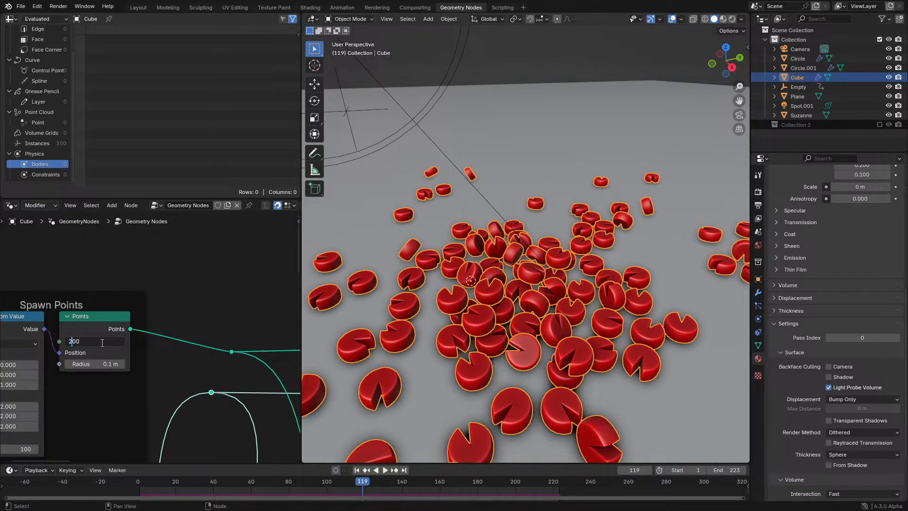
pyautogui.click(137, 482)
pyautogui.press('space')
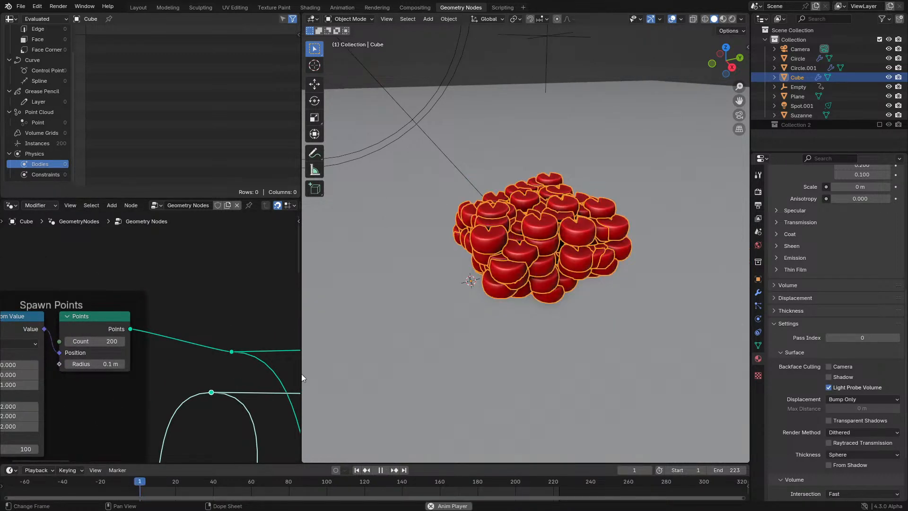
# - Pause the playback, set the Points Count in the Spawn Points frame to 50 and return to frame 0
pyautogui.press('space')
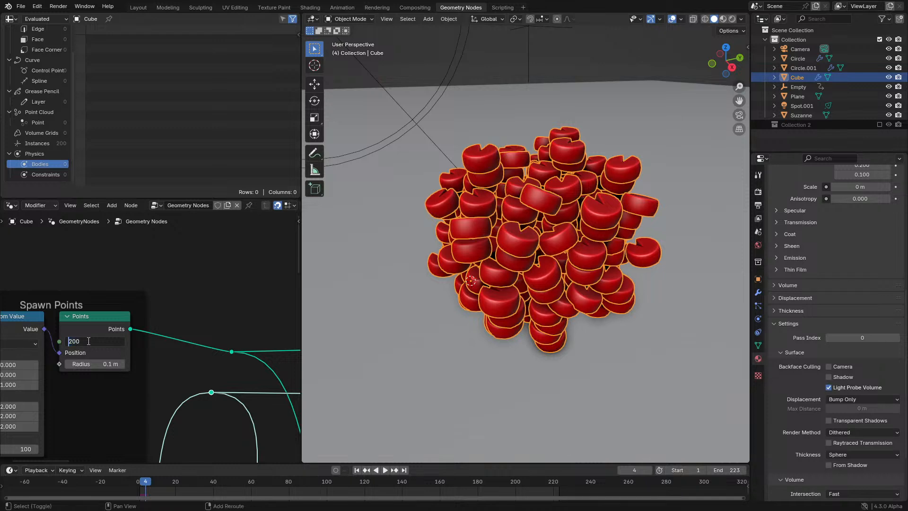
pyautogui.press('Return')
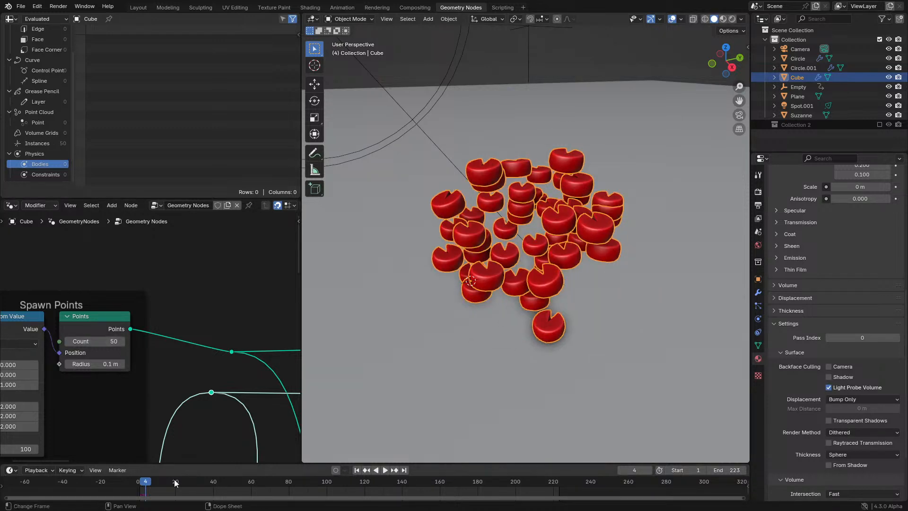
pyautogui.click(137, 491)
# - Raise the Z maximum of the Spawn Points Random Value node to 27.300 and play the simulation
pyautogui.moveTo(91, 391); pyautogui.dragTo(120, 362, button='middle')
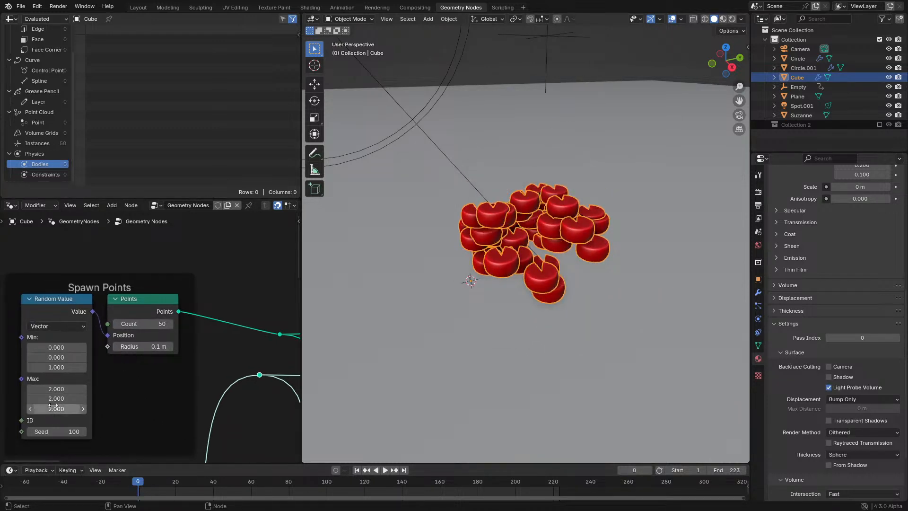
pyautogui.moveTo(53, 405); pyautogui.dragTo(172, 405)
pyautogui.scroll(-6, 521, 282)
pyautogui.moveTo(521, 282); pyautogui.dragTo(518, 256, button='middle')
pyautogui.press('space')
pyautogui.scroll(4, 524, 297)
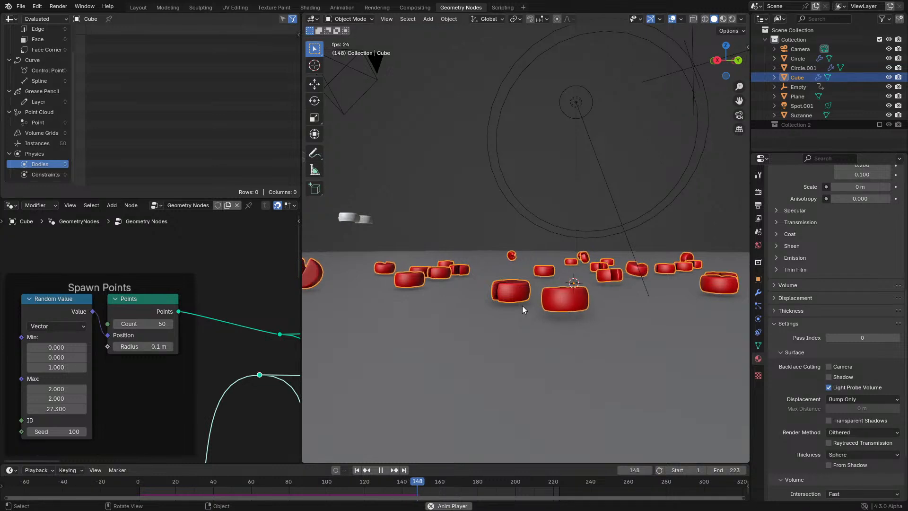
# - Pause the playback, clear the ground plane's location, and resume the simulation with the Cube object reselected
pyautogui.press('space')
pyautogui.click(524, 323)
pyautogui.hotkey('alt', 'g')
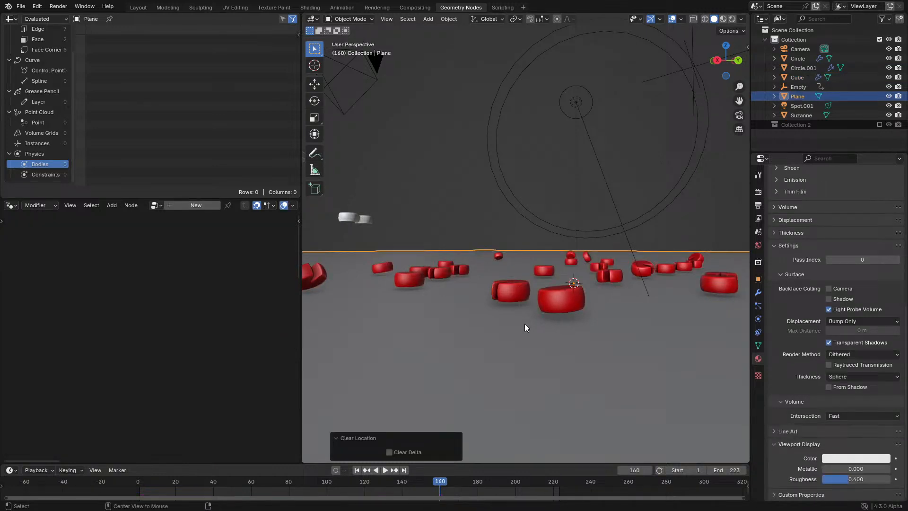
pyautogui.click(547, 309)
pyautogui.press('space')
pyautogui.moveTo(566, 330); pyautogui.dragTo(597, 316, button='middle')
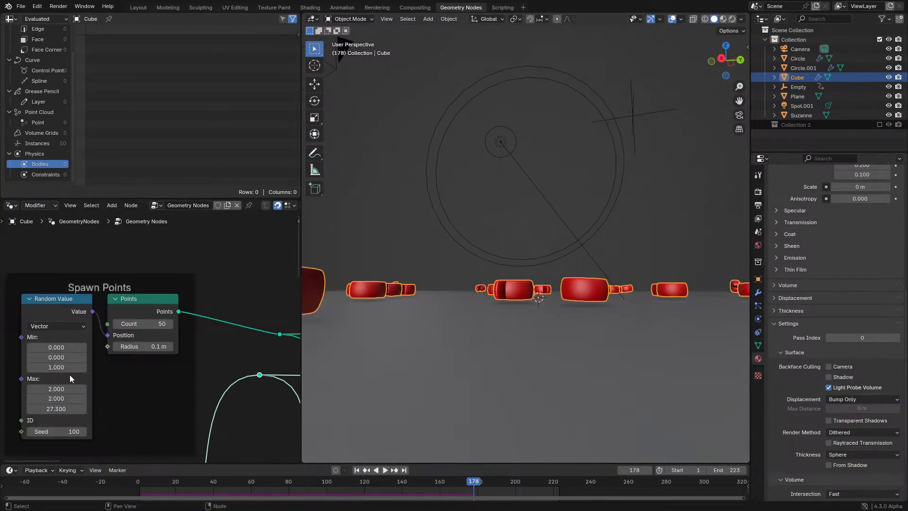
# - Examine the Plane frame's Points, Collision Shape, Points to Rigid Bodies and Set Body Static nodes in the enlarged node editor
pyautogui.scroll(-5, 120, 442)
pyautogui.moveTo(120, 443); pyautogui.dragTo(150, 279, button='middle')
pyautogui.hotkey('ctrl', 'space')
pyautogui.moveTo(613, 498); pyautogui.dragTo(334, 226, button='middle')
pyautogui.moveTo(322, 296); pyautogui.dragTo(326, 285, button='middle')
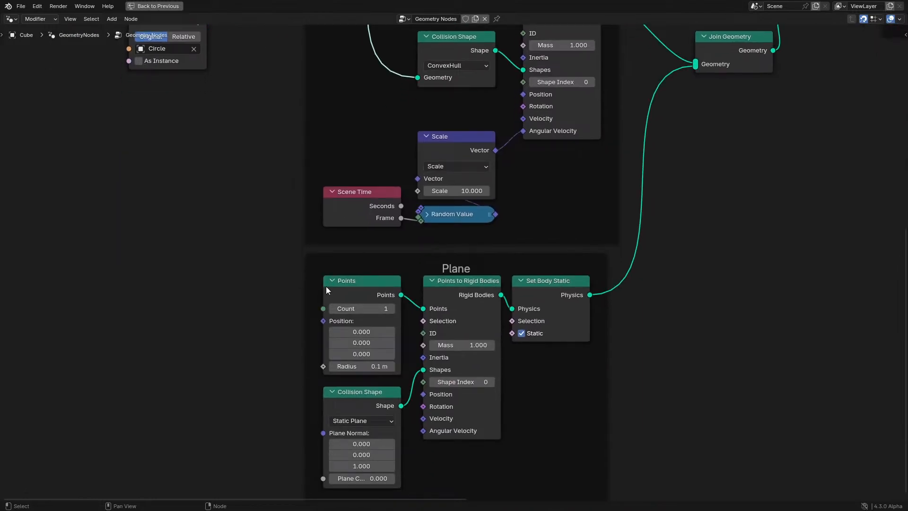
pyautogui.hotkey('ctrl', 'space')
pyautogui.moveTo(396, 291); pyautogui.dragTo(419, 308, button='middle')
pyautogui.scroll(1, 208, 310)
pyautogui.hotkey('ctrl', 'space')
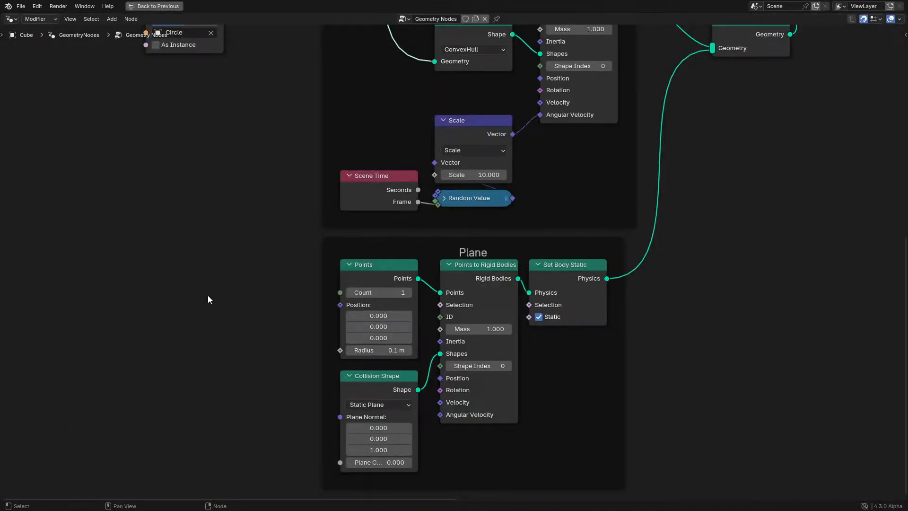
pyautogui.moveTo(229, 197); pyautogui.dragTo(198, 247, button='middle')
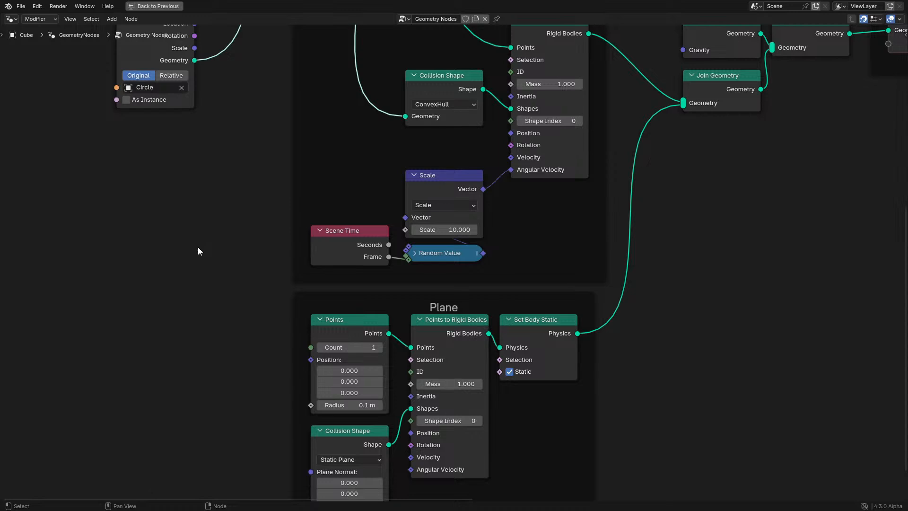
pyautogui.moveTo(217, 360); pyautogui.dragTo(209, 300, button='middle')
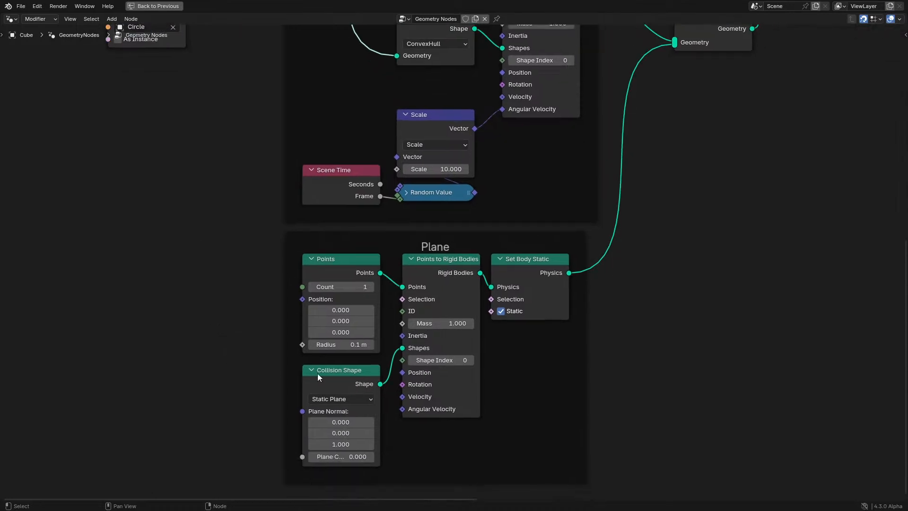
pyautogui.hotkey('ctrl', 'space')
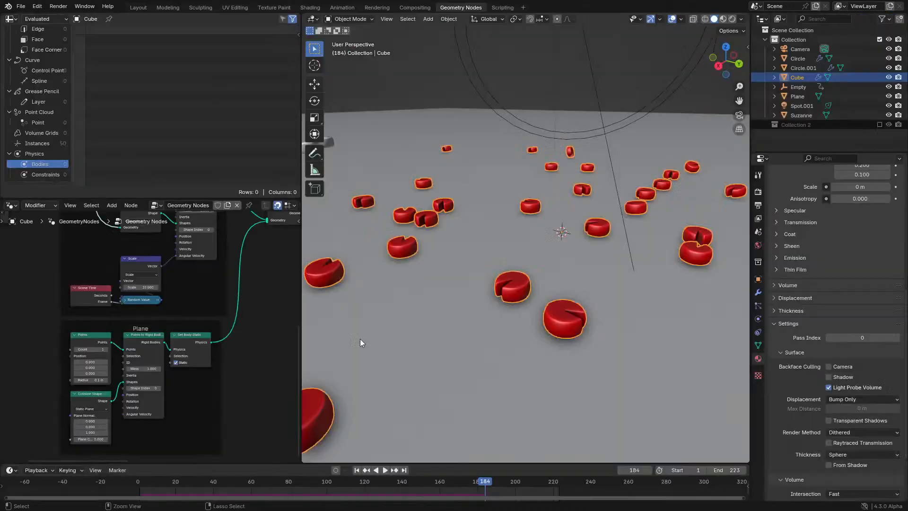
# - Replay the disc simulation from the start, pause it and view the ground plane's physics properties
pyautogui.click(140, 481)
pyautogui.press('space')
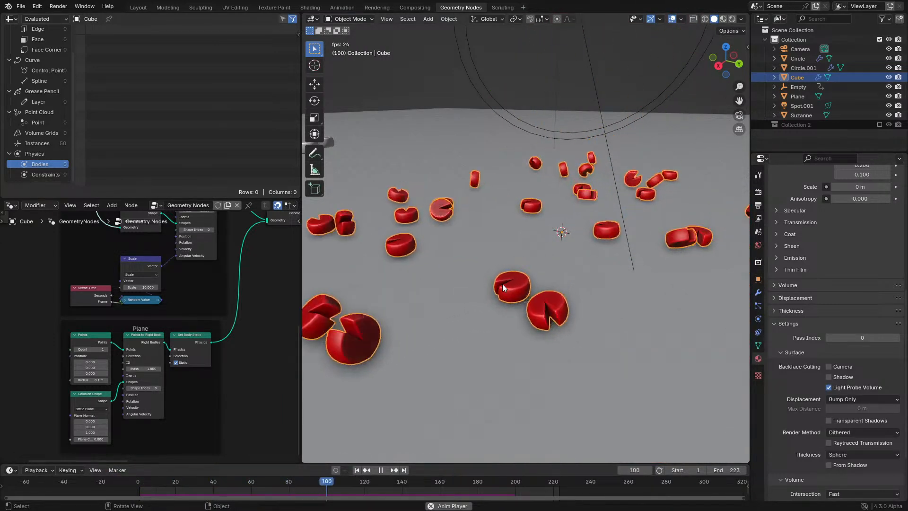
pyautogui.click(486, 330)
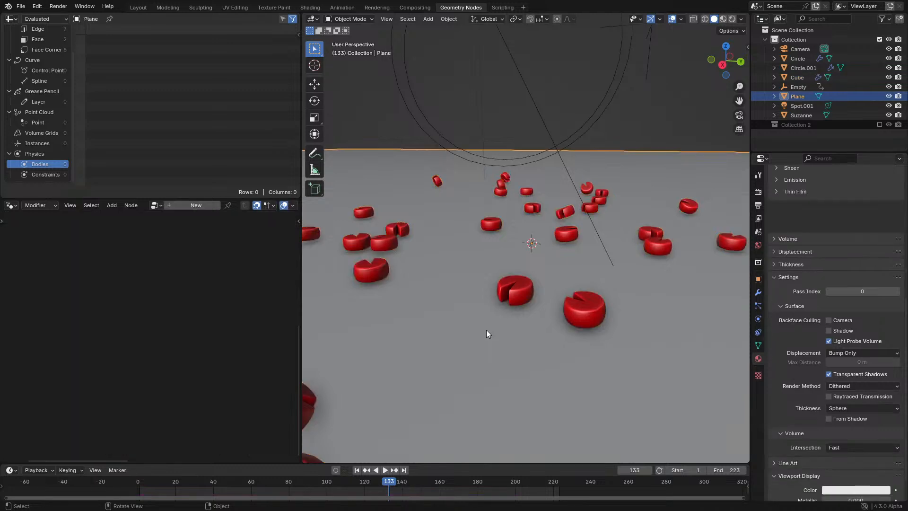
pyautogui.press('space')
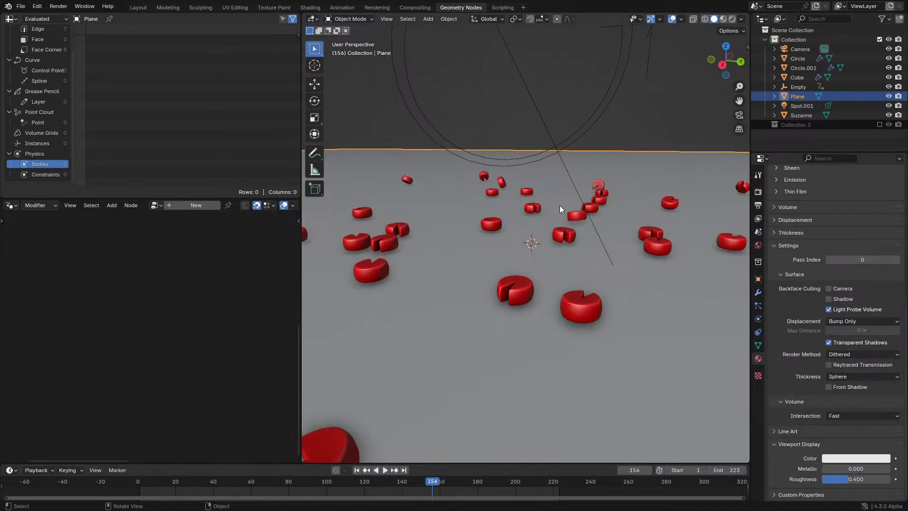
pyautogui.click(758, 321)
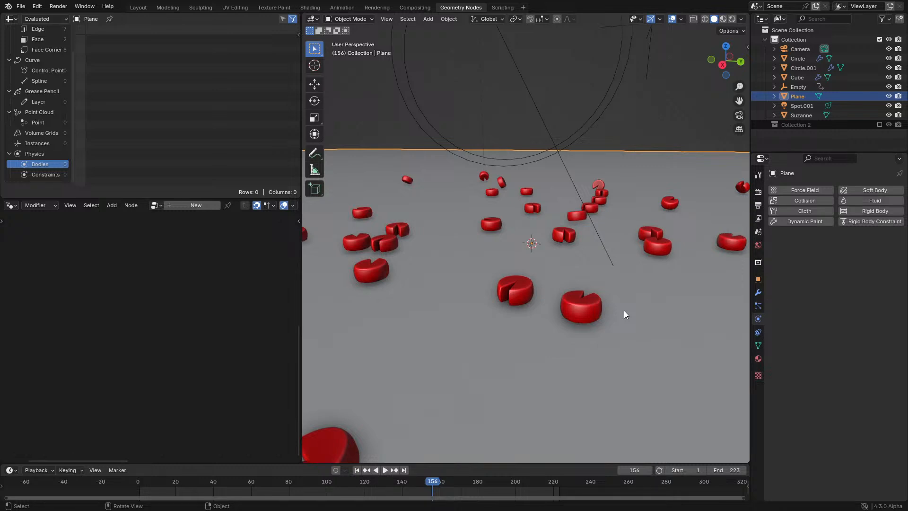
# - Reselect the Cube object, run the disc simulation from the first frame and pause it
pyautogui.click(574, 309)
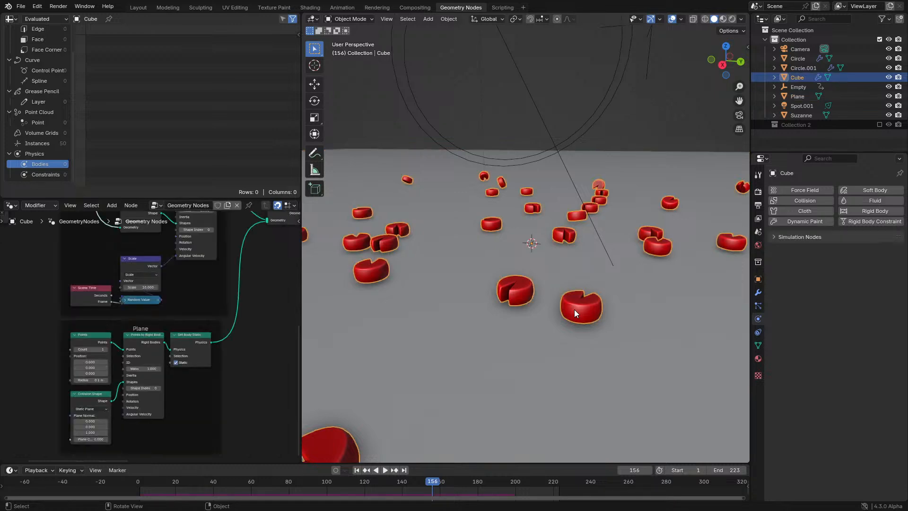
pyautogui.click(137, 486)
pyautogui.press('space')
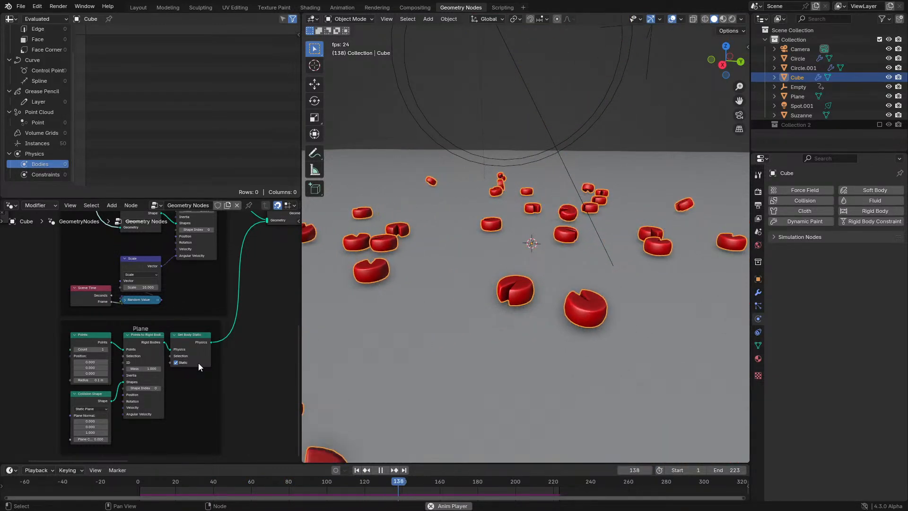
pyautogui.press('space')
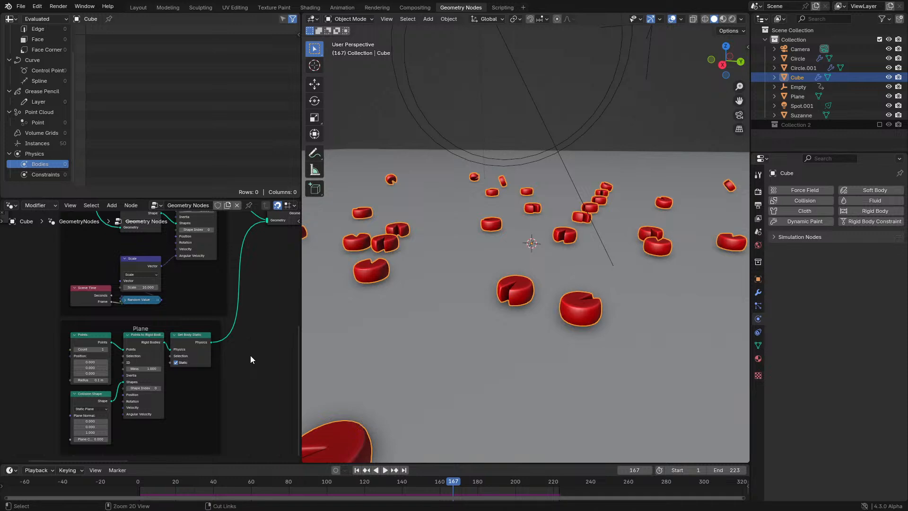
# - Rerun the disc simulation from the start, orbit around the falling discs and pause around frame 60
pyautogui.hotkey('ctrl', 'space')
pyautogui.hotkey('ctrl', 'space')
pyautogui.click(136, 484)
pyautogui.press('space')
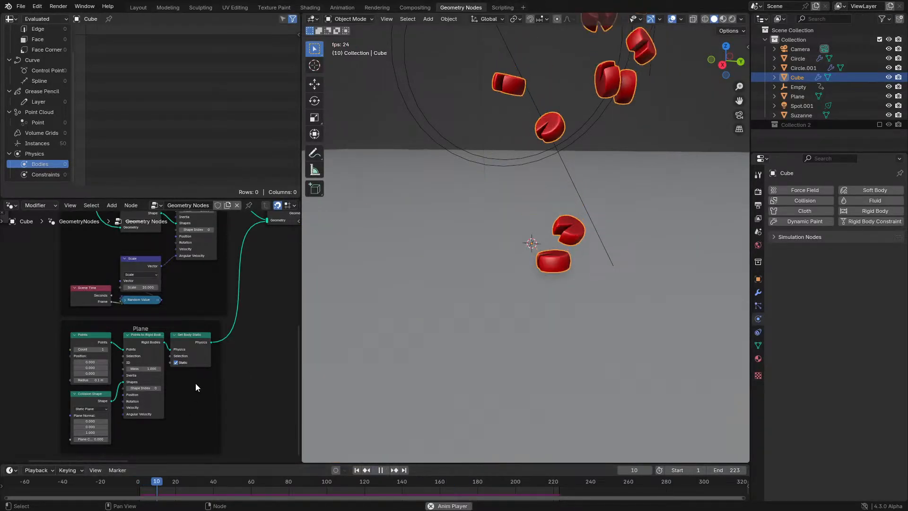
pyautogui.moveTo(433, 277); pyautogui.dragTo(484, 286, button='middle')
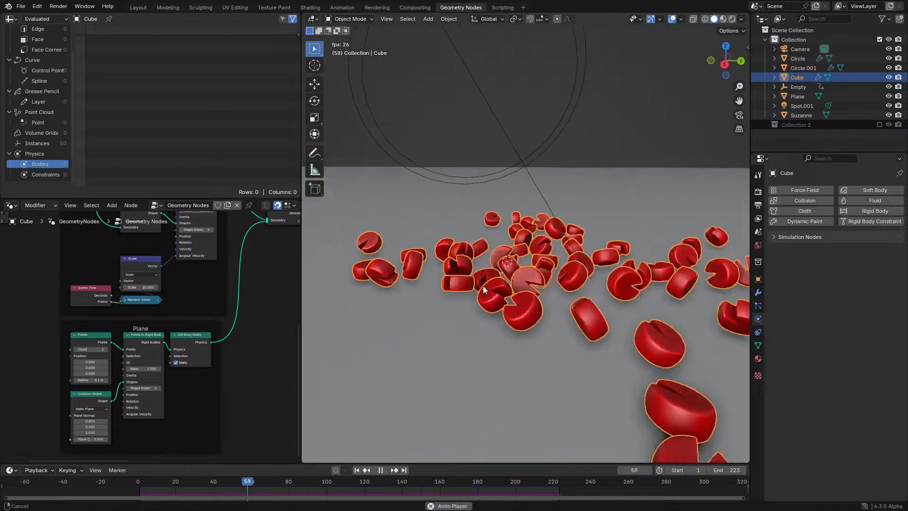
pyautogui.press('space')
# - Look over the Object Info node and the Cubes frame in the enlarged node editor
pyautogui.hotkey('ctrl', 'space')
pyautogui.scroll(-1, 241, 133)
pyautogui.moveTo(241, 132); pyautogui.dragTo(365, 400, button='middle')
pyautogui.scroll(1, 275, 248)
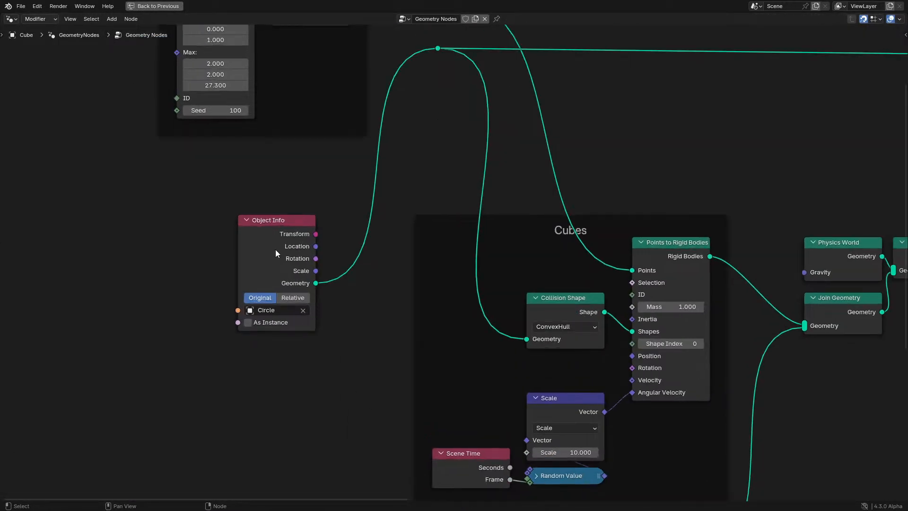
pyautogui.hotkey('ctrl', 'space')
pyautogui.scroll(-3, 275, 249)
pyautogui.hotkey('shift', 'a')
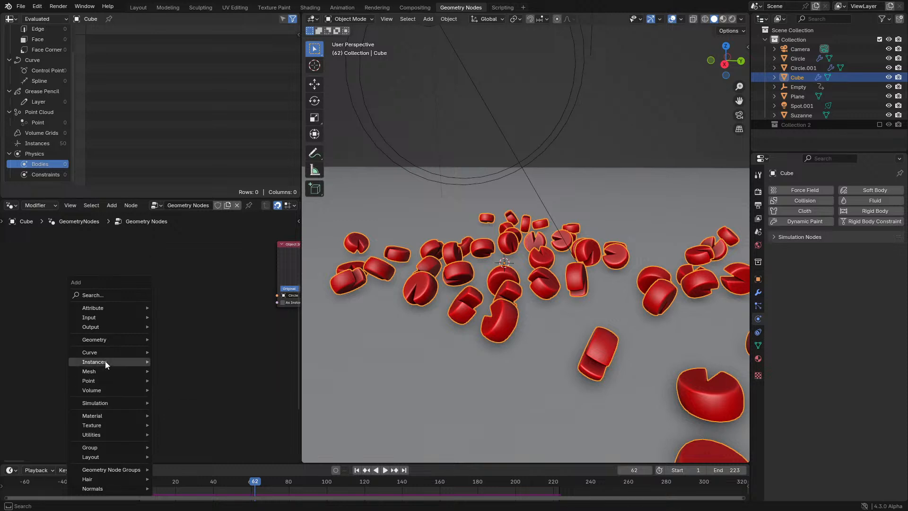
pyautogui.moveTo(106, 351)
pyautogui.moveTo(86, 373)
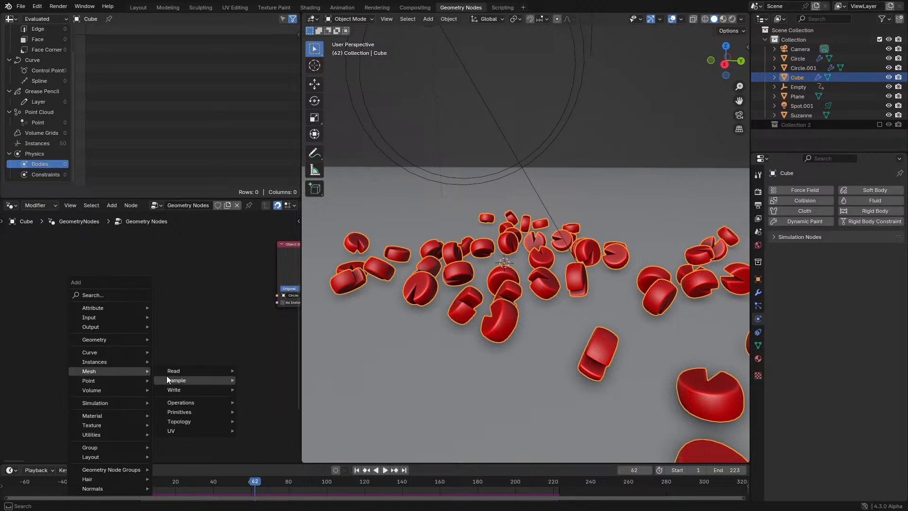
pyautogui.moveTo(187, 412)
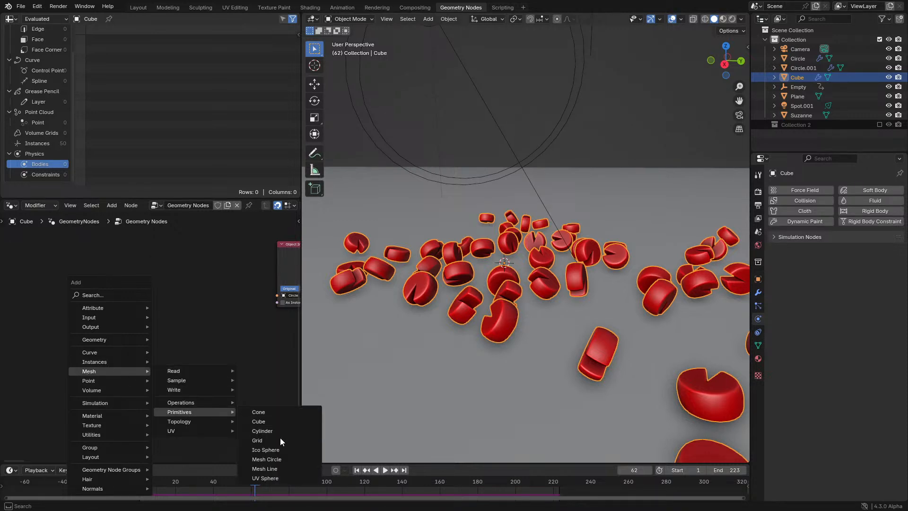
# - Add a torus mesh to the scene, move it above the ground and reselect the Cube object
pyautogui.moveTo(585, 161); pyautogui.dragTo(588, 180, button='middle')
pyautogui.hotkey('shift', 'a')
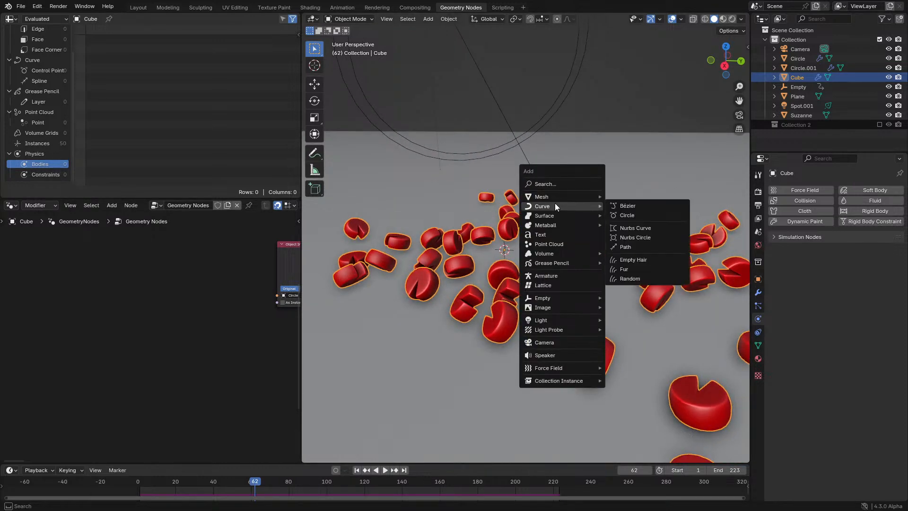
pyautogui.moveTo(563, 195)
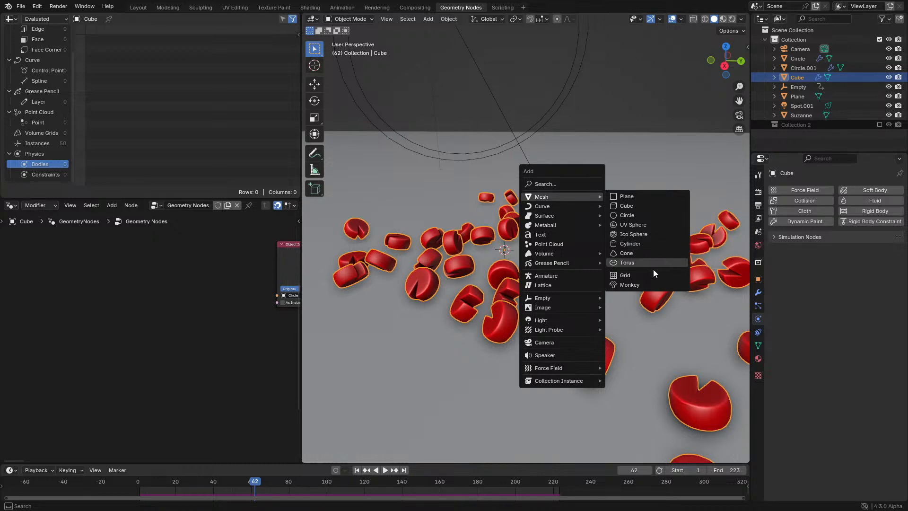
pyautogui.click(650, 263)
pyautogui.press('g')
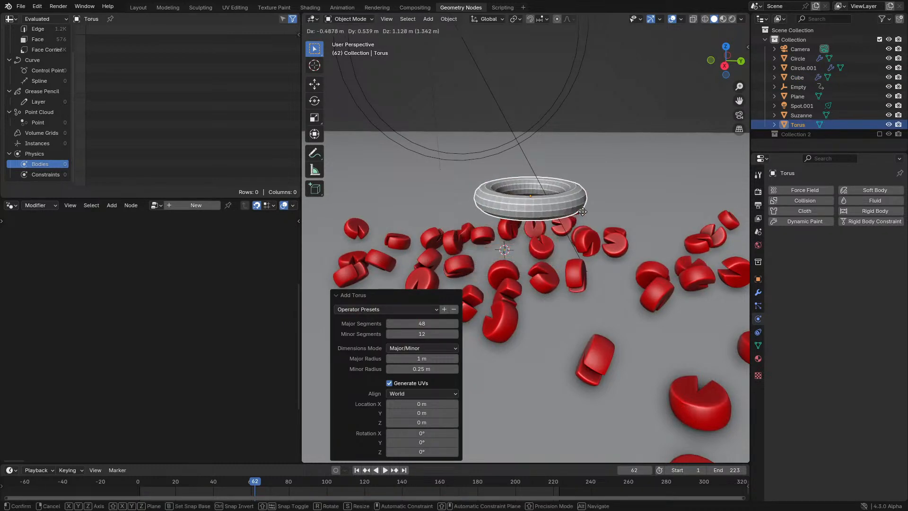
pyautogui.click(609, 163)
pyautogui.click(589, 240)
# - Bring the Torus in as an Object Info node and connect its Geometry to the reroute in place of the Circle
pyautogui.moveTo(799, 125); pyautogui.dragTo(200, 316)
pyautogui.hotkey('ctrl', 'space')
pyautogui.moveTo(611, 288); pyautogui.dragTo(267, 426, button='middle')
pyautogui.moveTo(271, 432); pyautogui.dragTo(546, 44)
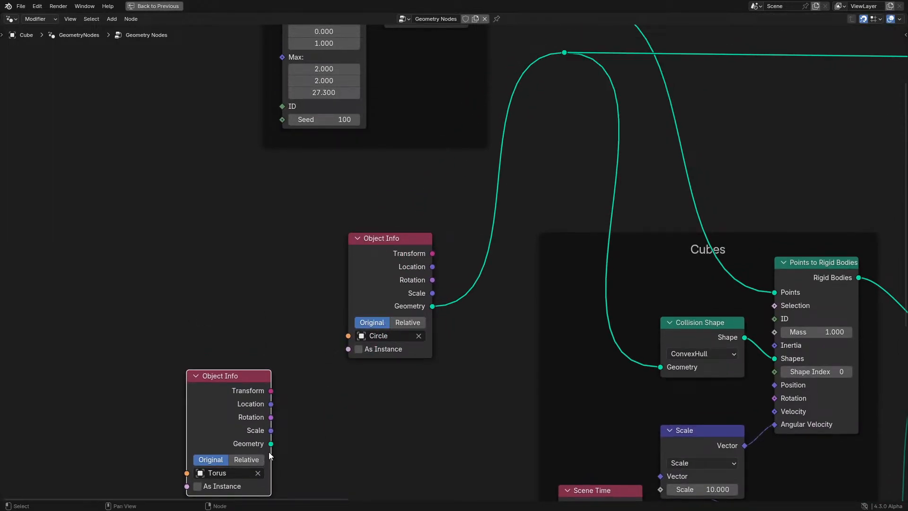
pyautogui.moveTo(270, 444); pyautogui.dragTo(549, 65)
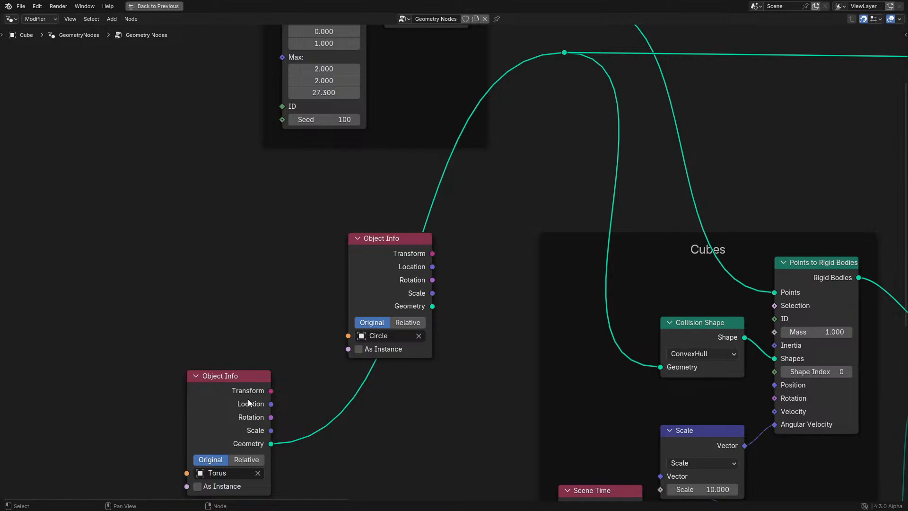
pyautogui.moveTo(247, 401); pyautogui.dragTo(298, 204)
# - Play the torus simulation from the start twice, orbit around the falling rings and pause it
pyautogui.hotkey('ctrl', 'space')
pyautogui.click(125, 479)
pyautogui.press('space')
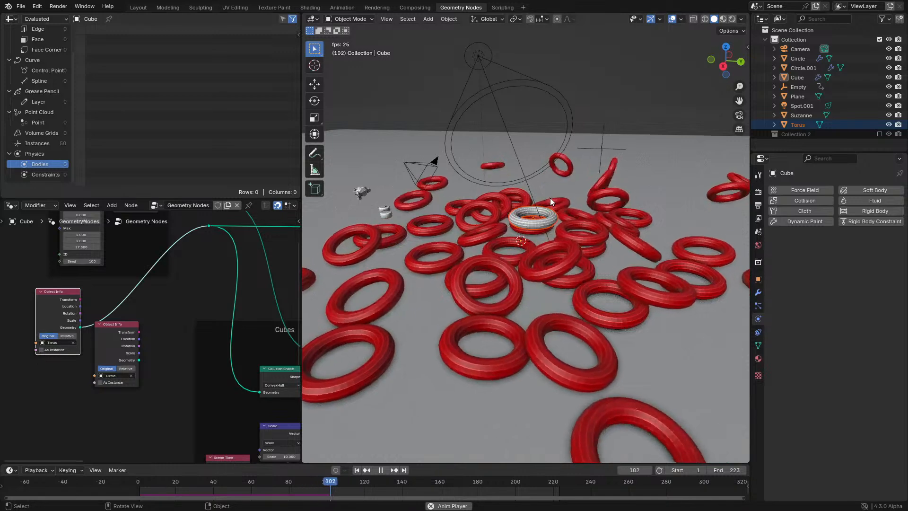
pyautogui.moveTo(560, 202); pyautogui.dragTo(521, 222, button='middle')
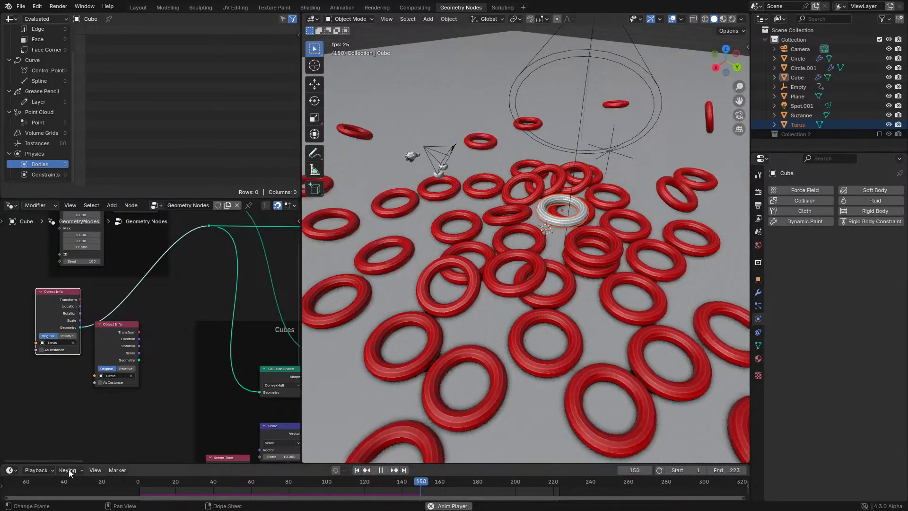
pyautogui.click(107, 485)
pyautogui.moveTo(516, 257); pyautogui.dragTo(558, 239, button='middle')
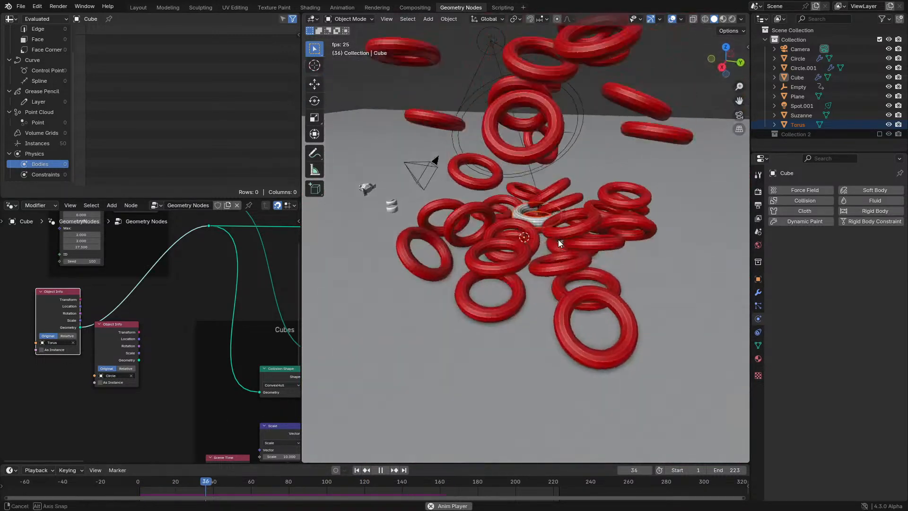
pyautogui.press('space')
# - Shade the torus smooth and replay the simulation from the start with the Cube object selected
pyautogui.click(526, 217)
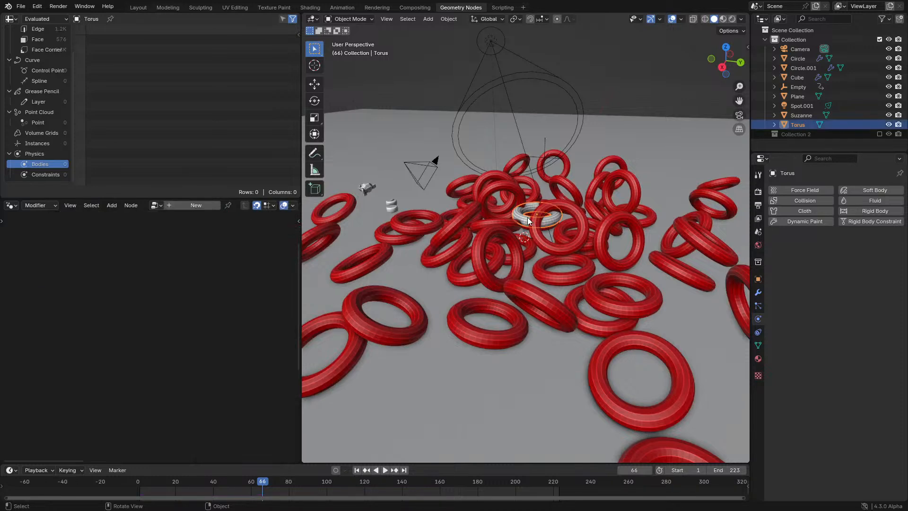
pyautogui.rightClick(527, 217)
pyautogui.click(513, 226)
pyautogui.click(555, 238)
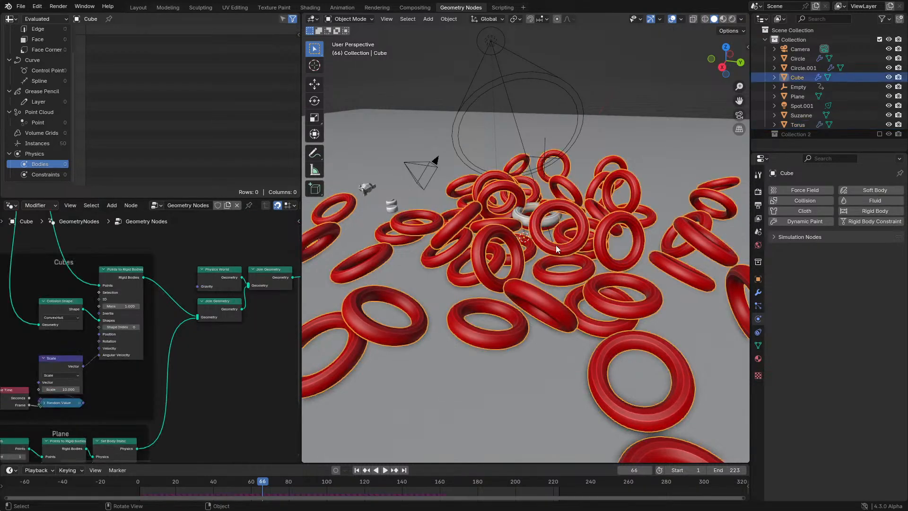
pyautogui.click(132, 480)
pyautogui.press('space')
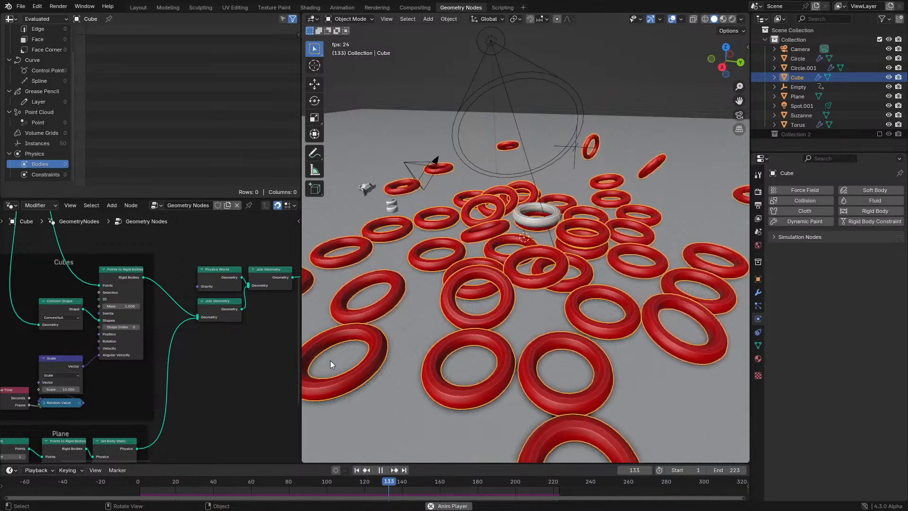
# - Replay the torus simulation from the start, pause it and examine the landed rings up close
pyautogui.press('space')
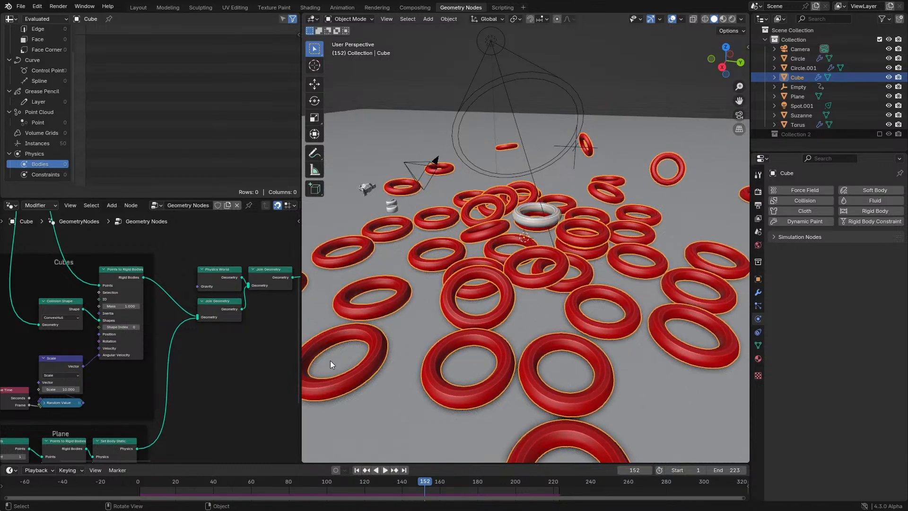
pyautogui.click(134, 482)
pyautogui.press('space')
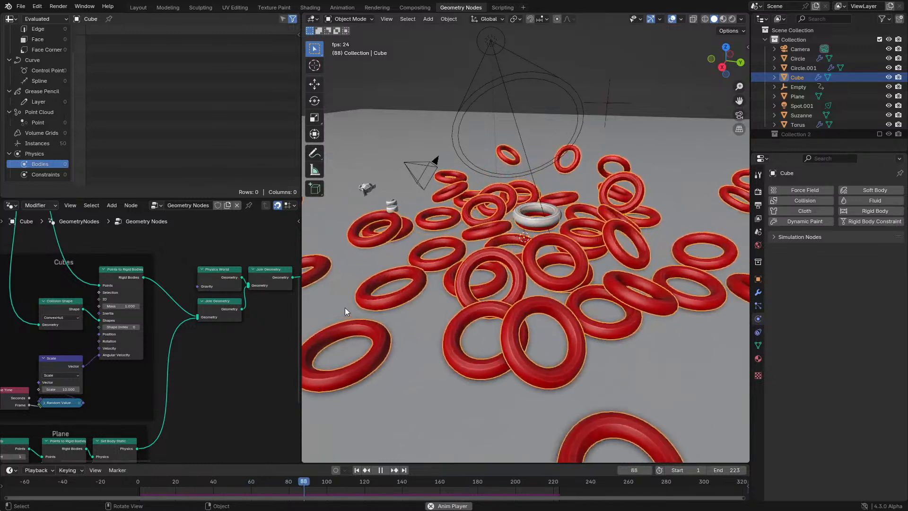
pyautogui.press('space')
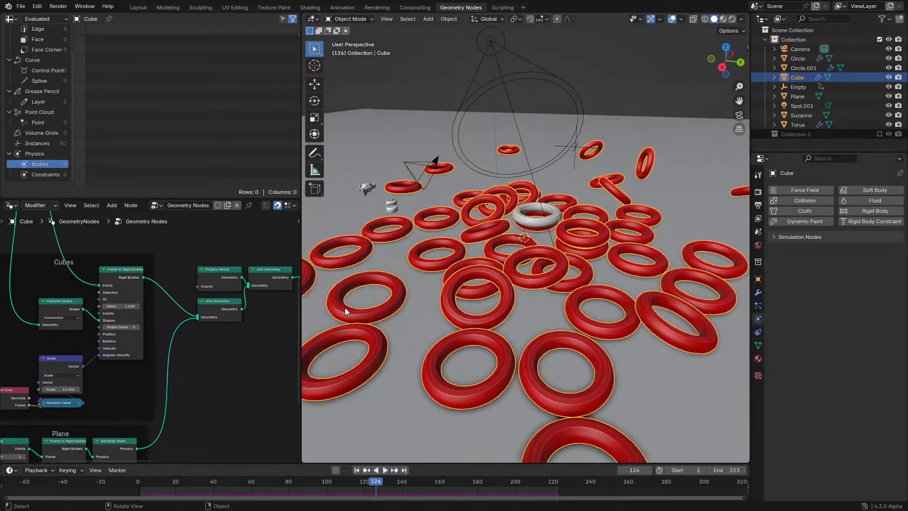
pyautogui.scroll(2, 438, 212)
pyautogui.moveTo(439, 213); pyautogui.dragTo(461, 206, button='middle')
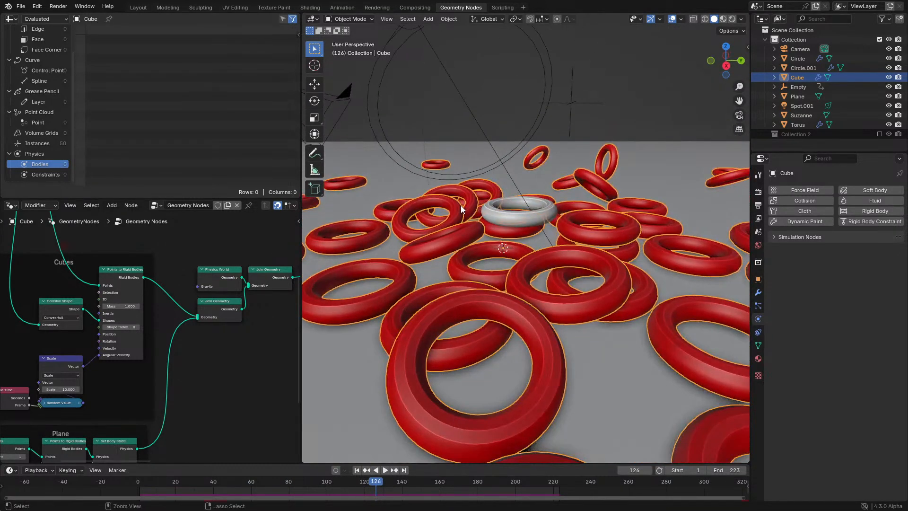
# - Examine the rings in a maximized 3D viewport, restore the layout and run the simulation again before pausing it
pyautogui.hotkey('ctrl', 'space')
pyautogui.scroll(-1, 553, 184)
pyautogui.keyDown('shift'); pyautogui.moveTo(541, 174); pyautogui.dragTo(532, 232, button='middle'); pyautogui.keyUp('shift')
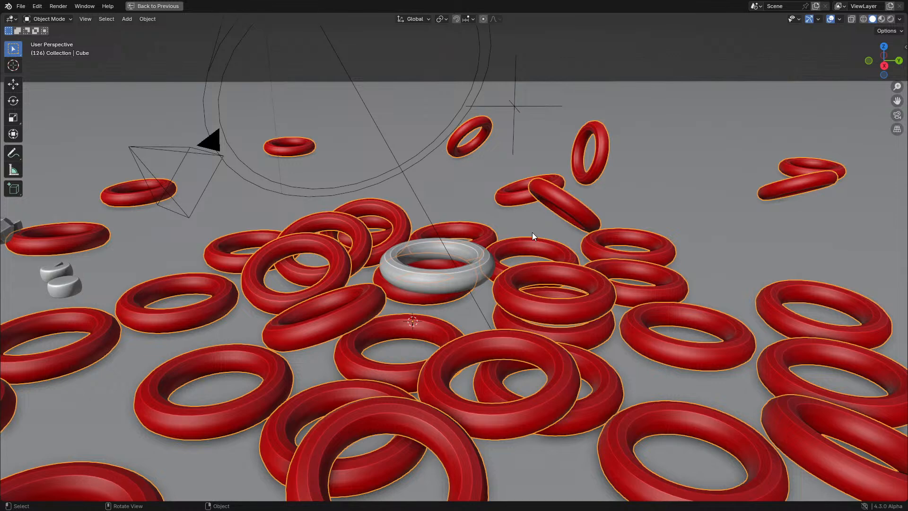
pyautogui.hotkey('ctrl', 'space')
pyautogui.press('space')
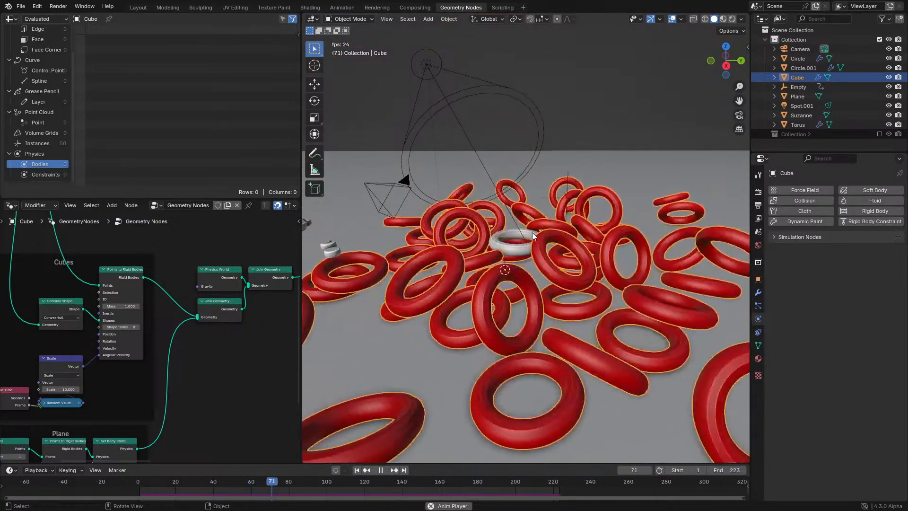
pyautogui.press('space')
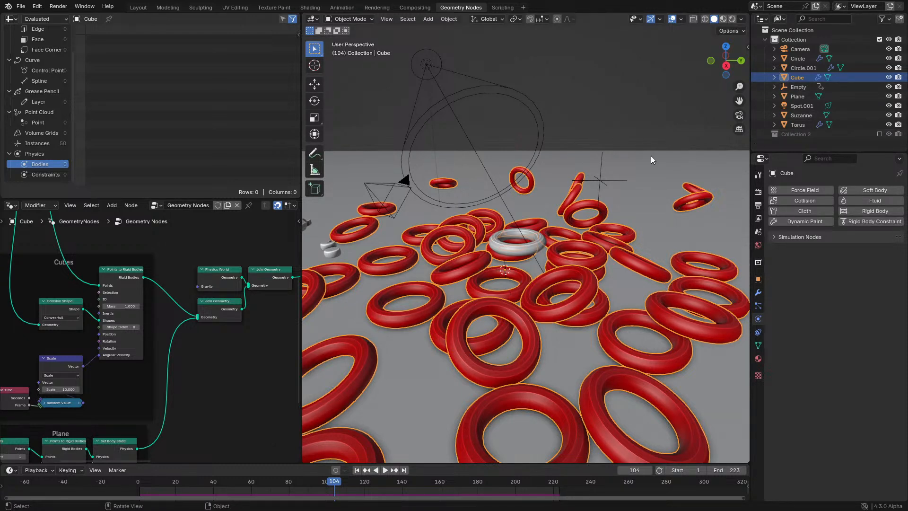
# - Inspect the original torus beside the simulated rings, reselect the Cube object and show its modifiers
pyautogui.scroll(3, 493, 245)
pyautogui.click(493, 246)
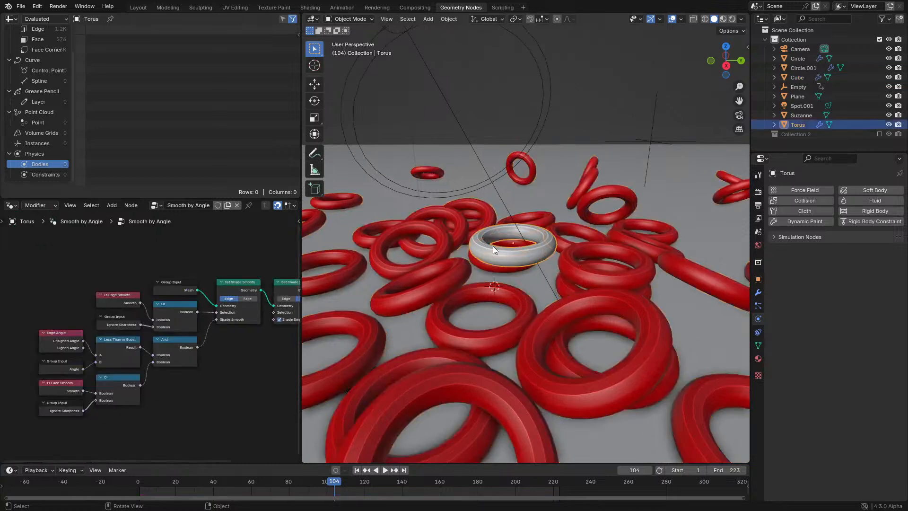
pyautogui.moveTo(492, 246); pyautogui.dragTo(550, 269, button='middle')
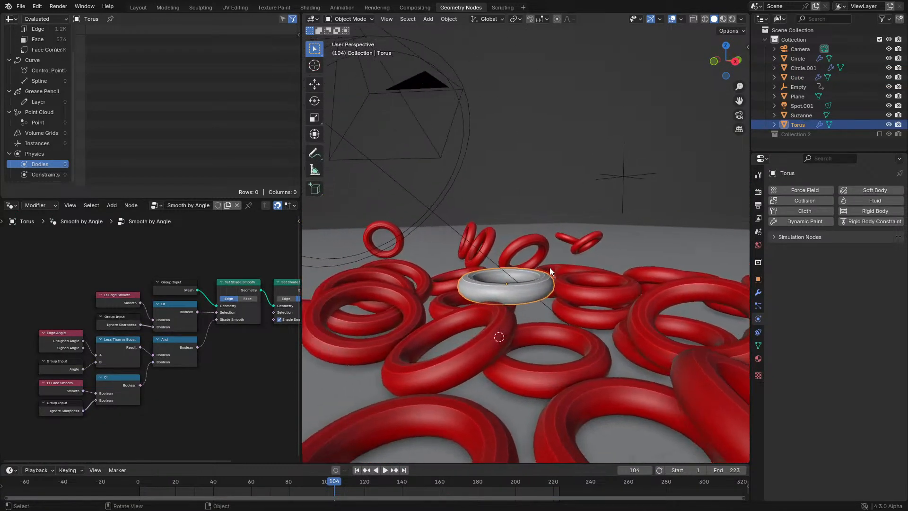
pyautogui.click(379, 290)
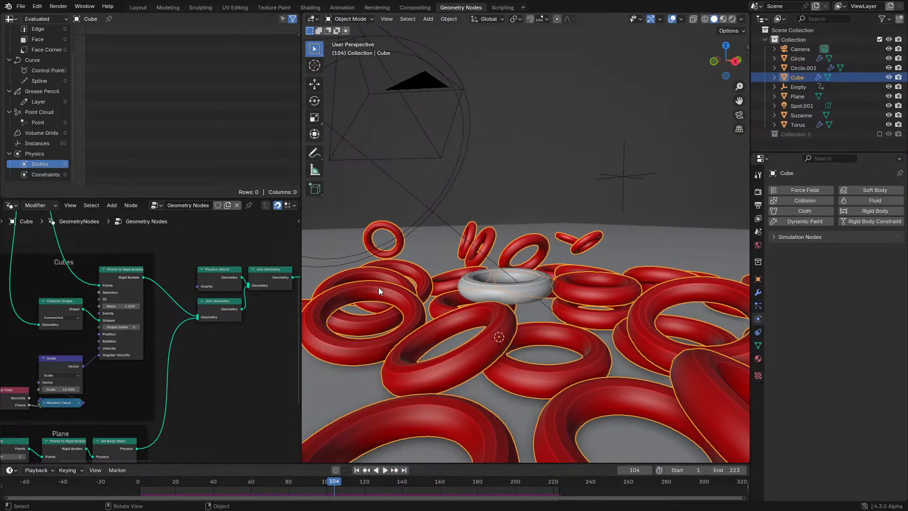
pyautogui.click(758, 279)
pyautogui.click(758, 294)
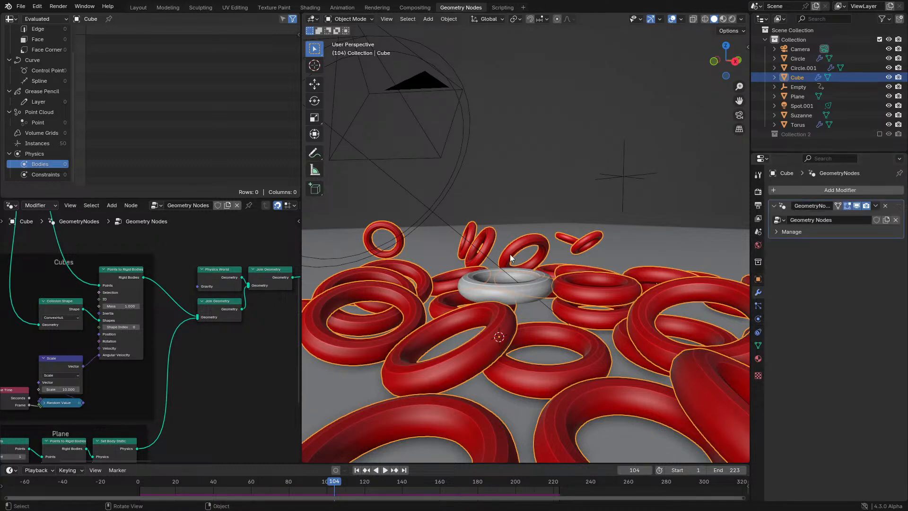
pyautogui.moveTo(510, 254); pyautogui.dragTo(497, 268, button='middle')
# - Duplicate the original torus and place the copy about 2.2 m along X, 4 m along Y and 4.5 m along Z away
pyautogui.click(468, 272)
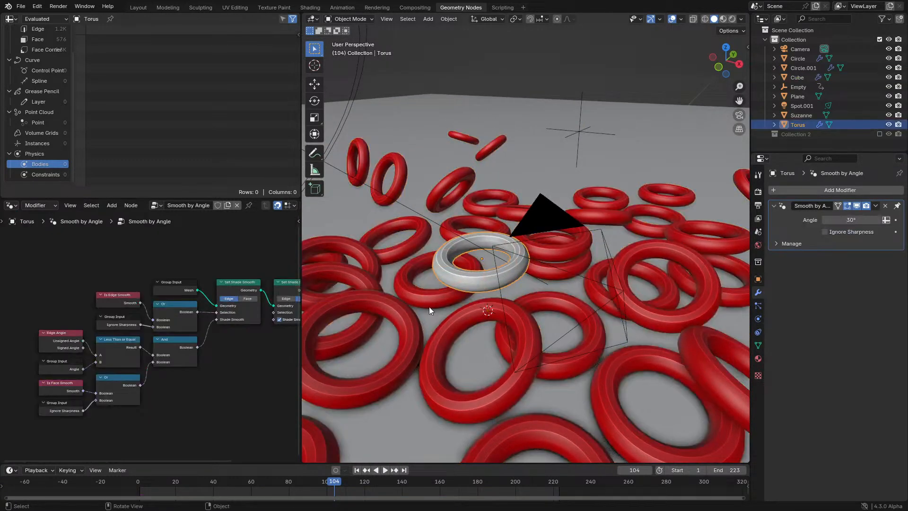
pyautogui.scroll(-4, 546, 199)
pyautogui.hotkey('shift', 'd')
pyautogui.click(599, 158)
pyautogui.keyDown('shift'); pyautogui.moveTo(599, 158); pyautogui.dragTo(583, 186, button='middle'); pyautogui.keyUp('shift')
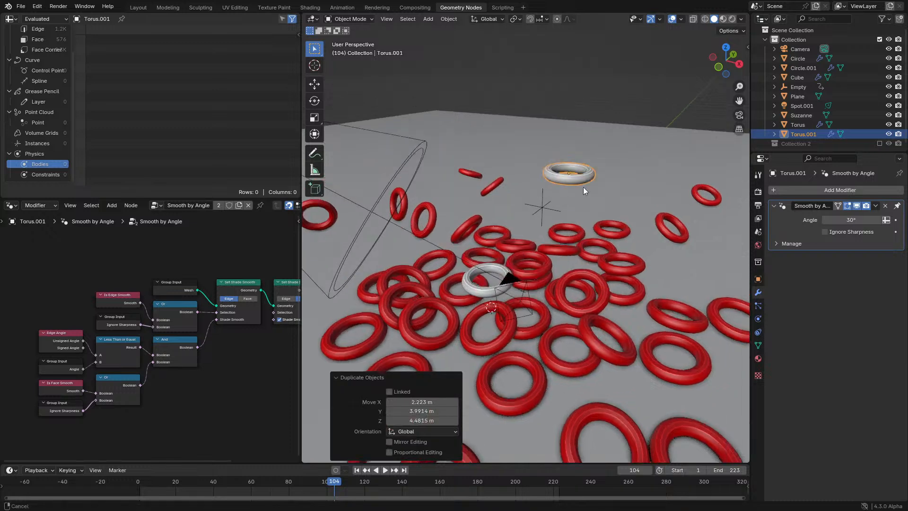
pyautogui.scroll(3, 583, 186)
# - Add Rigid Body physics to the torus copy and expand its Dynamics settings
pyautogui.click(758, 332)
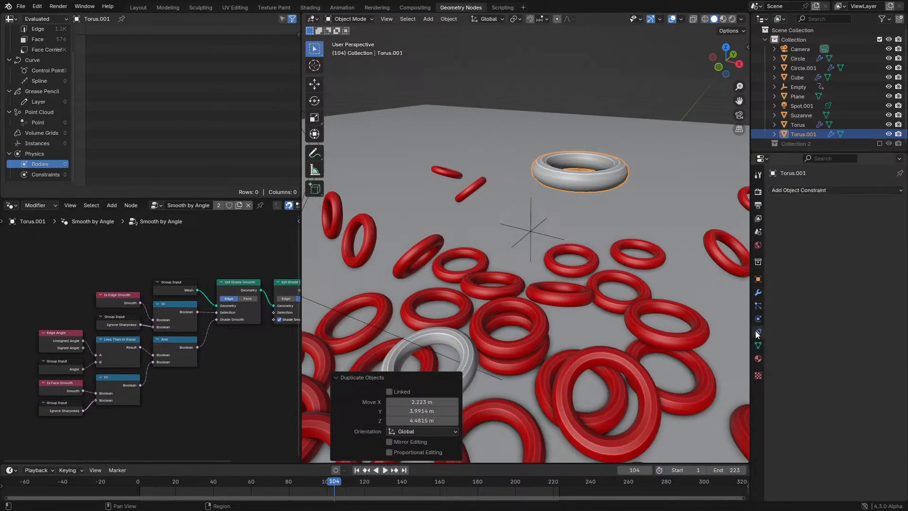
pyautogui.click(758, 320)
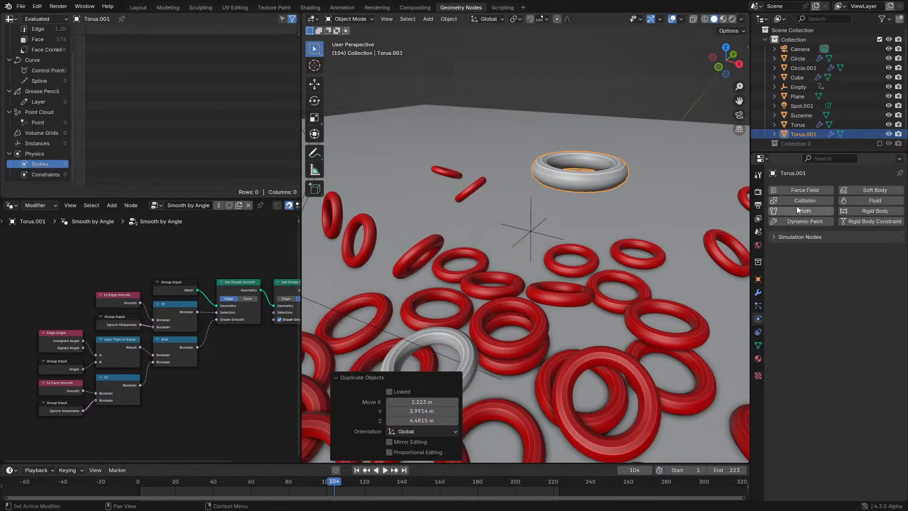
pyautogui.click(863, 209)
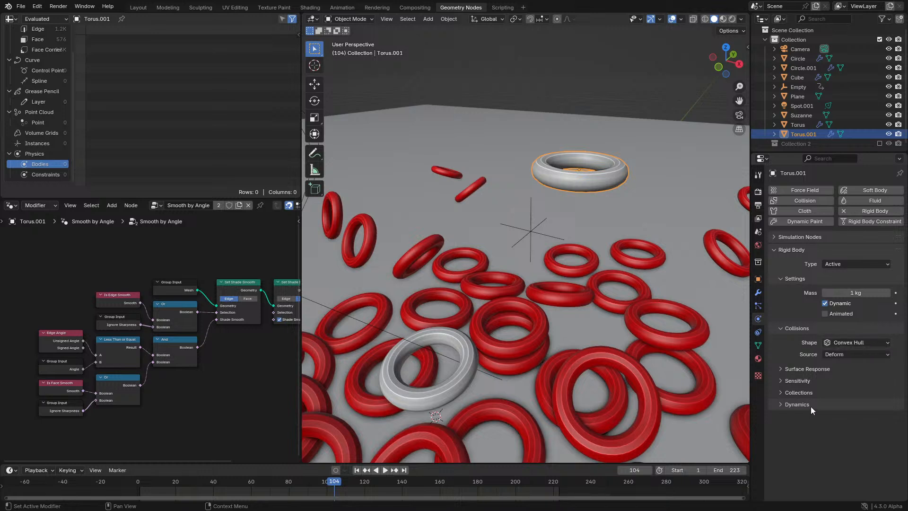
pyautogui.click(799, 404)
# - Review the rigid body's collision Shape and Source options and set its type to Passive
pyautogui.click(849, 341)
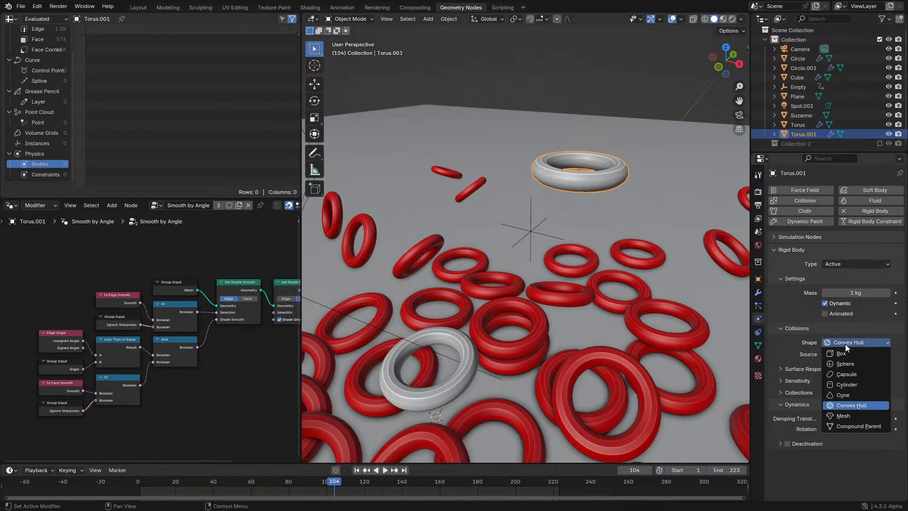
pyautogui.click(844, 344)
pyautogui.click(852, 354)
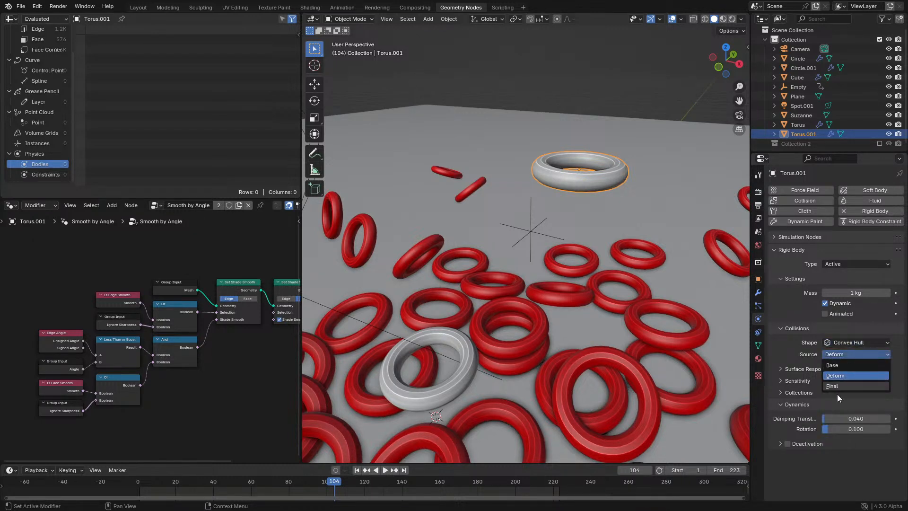
pyautogui.click(846, 262)
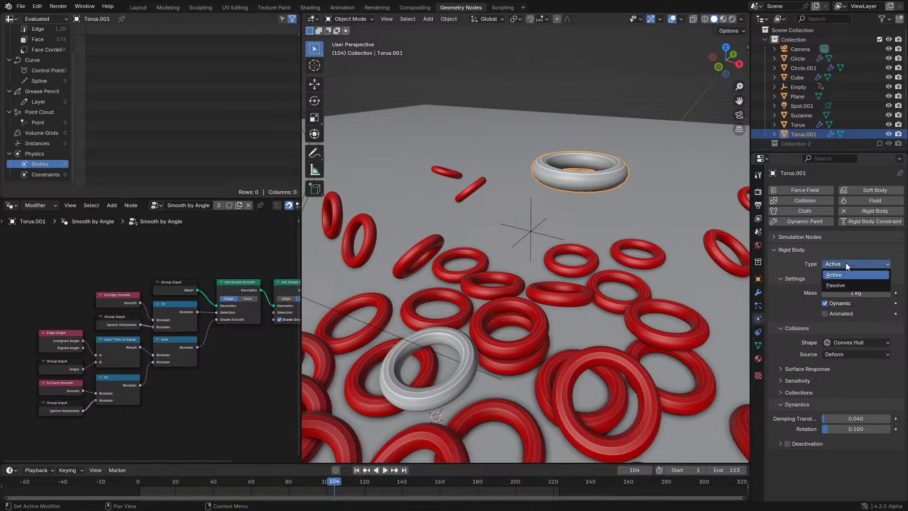
pyautogui.click(837, 286)
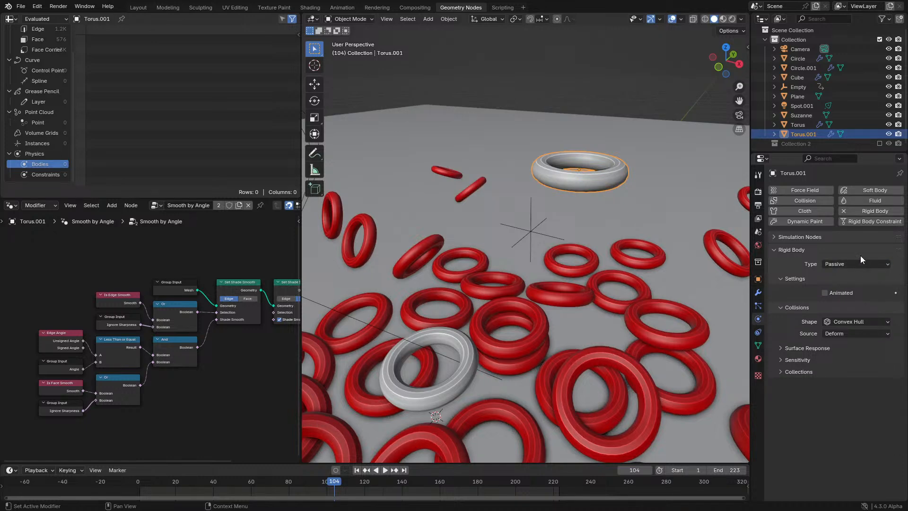
# - Delete the duplicated torus and reselect the Cube object
pyautogui.moveTo(650, 226); pyautogui.dragTo(615, 219, button='middle')
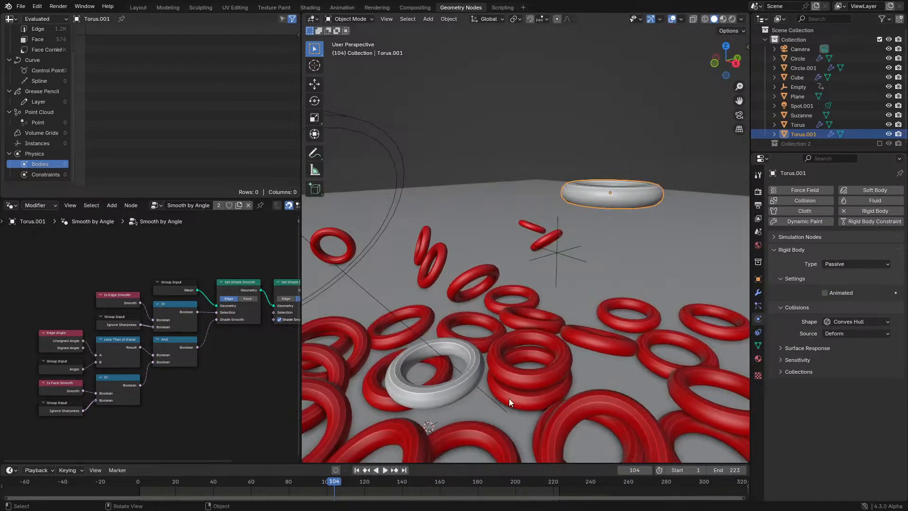
pyautogui.click(515, 389)
pyautogui.click(626, 203)
pyautogui.press('Delete')
pyautogui.click(539, 356)
# - Maximize the node editor and space the two Simulation nodes further apart around the Physics Time Step node
pyautogui.hotkey('ctrl', 'space')
pyautogui.scroll(-3, 361, 257)
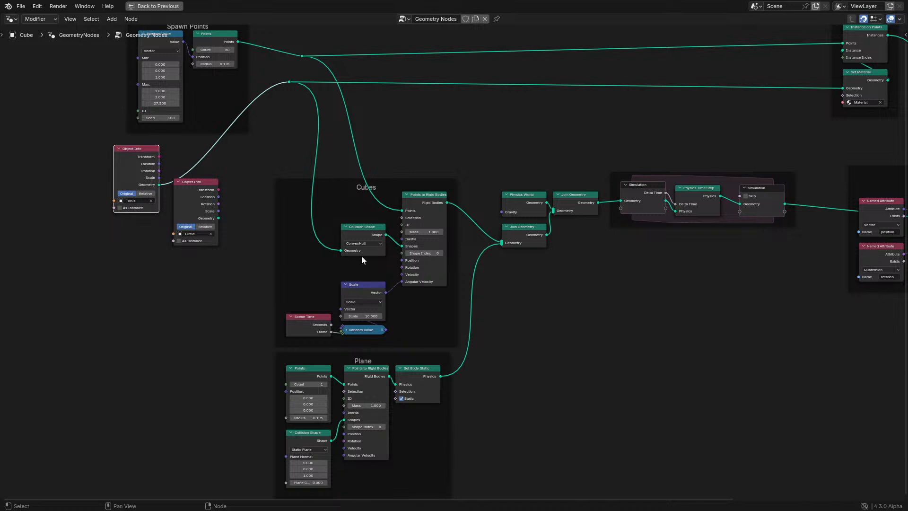
pyautogui.moveTo(768, 189); pyautogui.dragTo(458, 287, button='middle')
pyautogui.scroll(7, 458, 288)
pyautogui.moveTo(457, 285); pyautogui.dragTo(434, 285)
pyautogui.moveTo(256, 286); pyautogui.dragTo(259, 291)
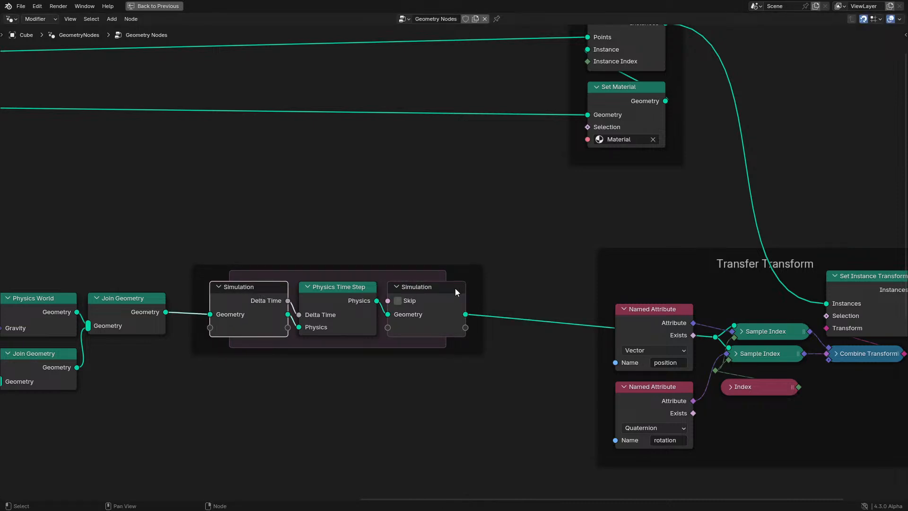
pyautogui.moveTo(455, 288)
pyautogui.mouseDown()
pyautogui.moveTo(444, 286)
pyautogui.moveTo(453, 283)
pyautogui.mouseUp()
pyautogui.moveTo(248, 290); pyautogui.dragTo(237, 289)
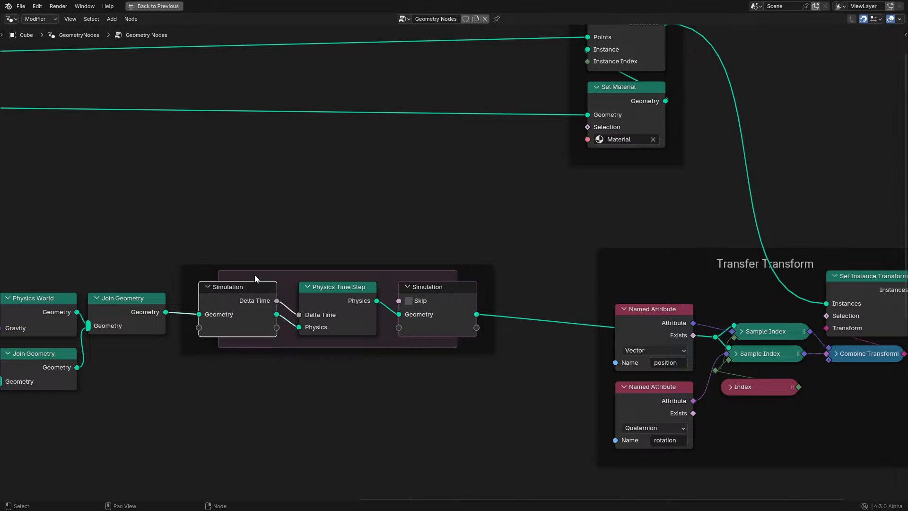
# - Frame the simulation zone and examine its Physics Time Step connections and the Simulation output node
pyautogui.scroll(-2, 324, 222)
pyautogui.moveTo(325, 223); pyautogui.dragTo(391, 199, button='middle')
pyautogui.press('b')
pyautogui.moveTo(290, 201); pyautogui.dragTo(567, 364)
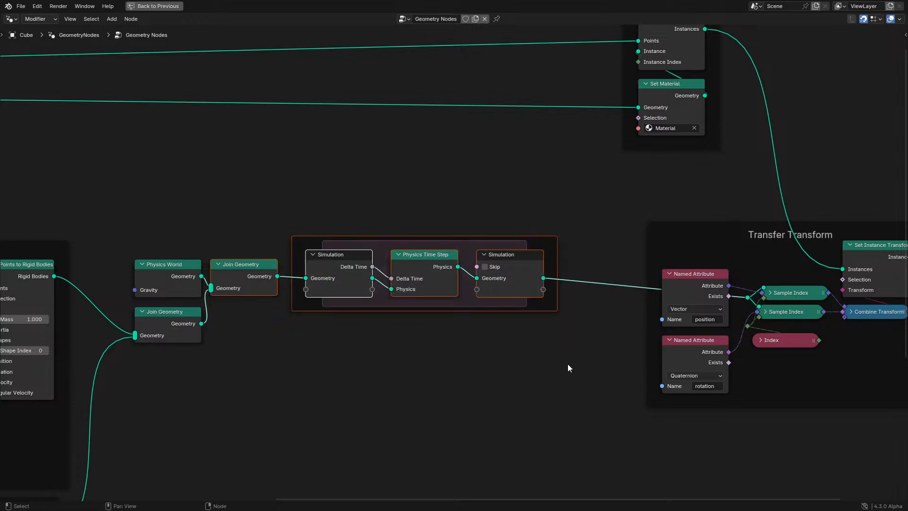
pyautogui.press('KP_Decimal')
pyautogui.click(565, 321)
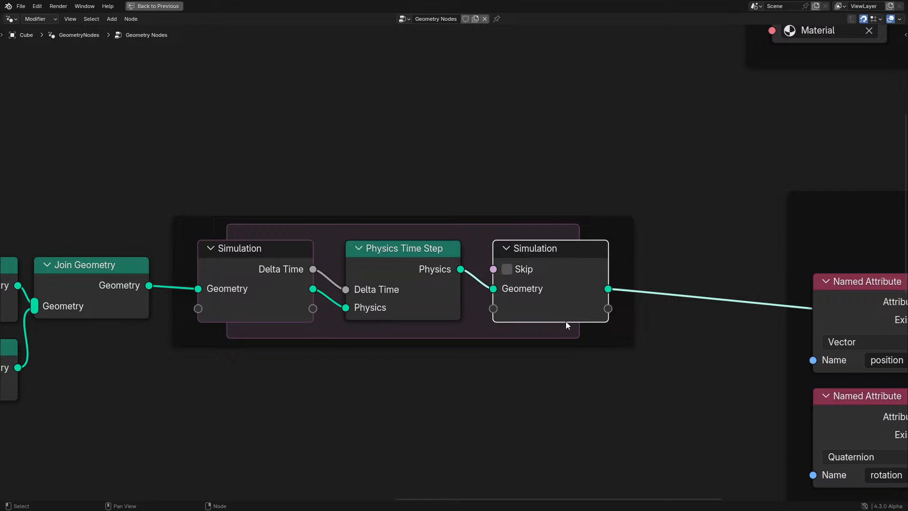
pyautogui.moveTo(565, 321); pyautogui.dragTo(360, 231, button='middle')
# - Restore the full layout, replay the torus simulation from the start and pause it
pyautogui.hotkey('ctrl', 'space')
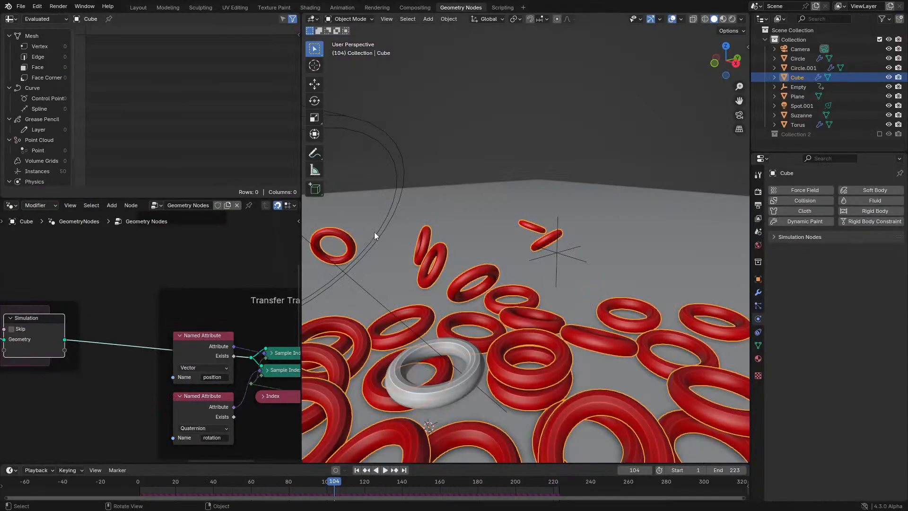
pyautogui.click(130, 478)
pyautogui.press('space')
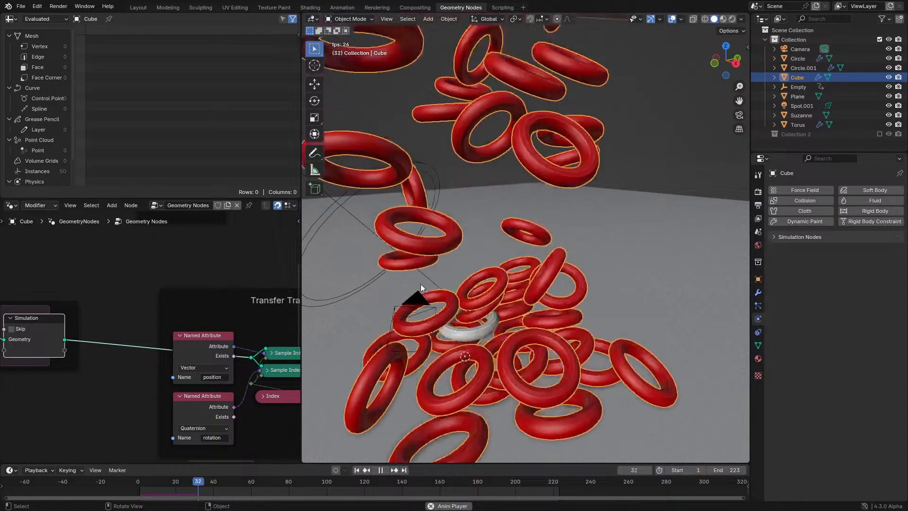
pyautogui.press('space')
pyautogui.moveTo(225, 302); pyautogui.dragTo(205, 249, button='middle')
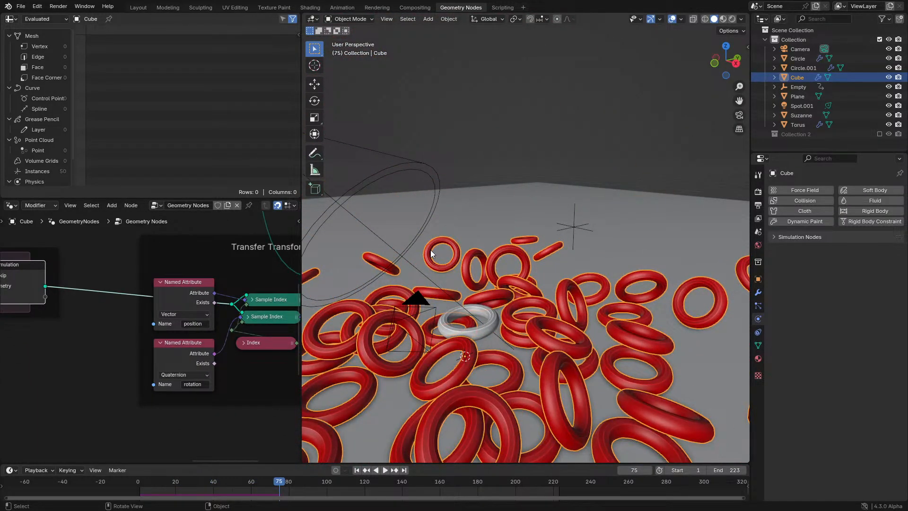
# - Switch the 3D viewport to top view, continue playing the falling rings and pause at frame 89
pyautogui.press('KP_7')
pyautogui.scroll(-4, 430, 250)
pyautogui.press('space')
pyautogui.press('space')
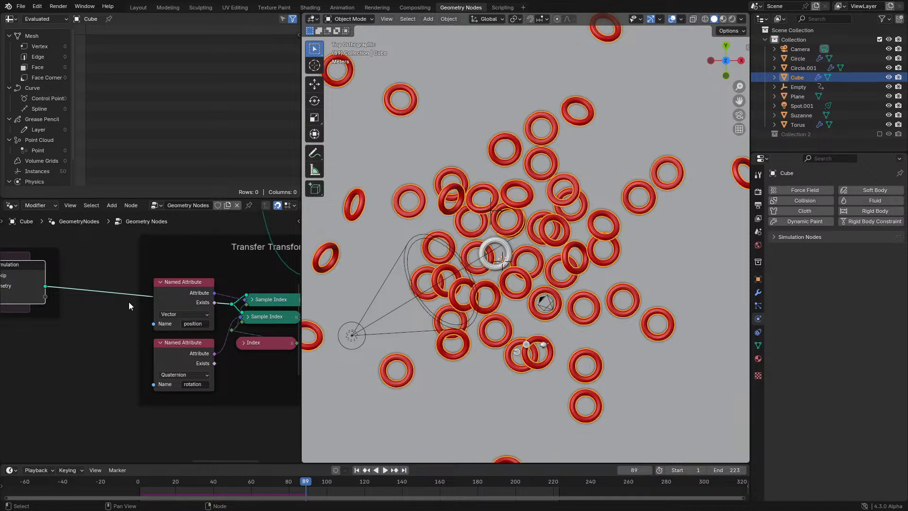
# - Try to add a Bake node through a link search from the Simulation node's Geometry output
pyautogui.moveTo(148, 320); pyautogui.dragTo(165, 304, button='middle')
pyautogui.hotkey('ctrl', 'space')
pyautogui.moveTo(288, 134); pyautogui.dragTo(356, 437)
pyautogui.write('bake')
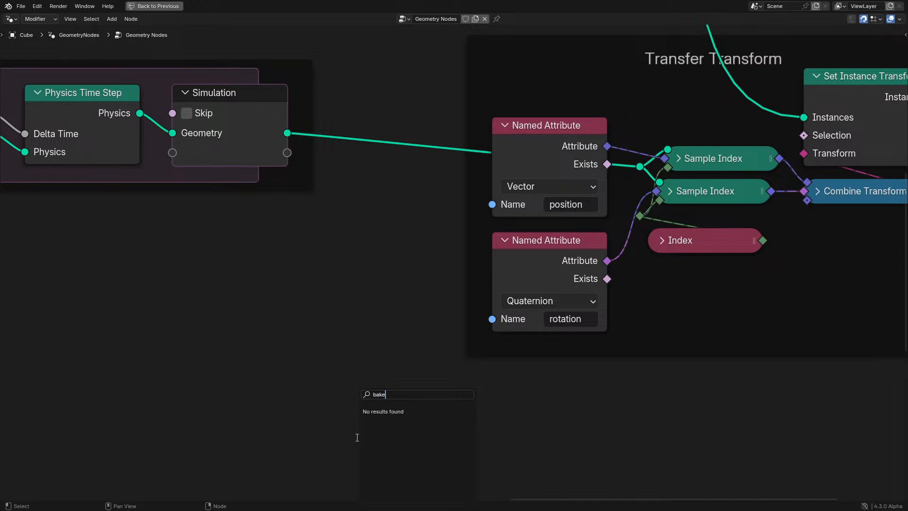
pyautogui.press('Escape')
# - Add a Bake node below the simulation zone and connect the Simulation node's Geometry output to it
pyautogui.hotkey('shift', 'a')
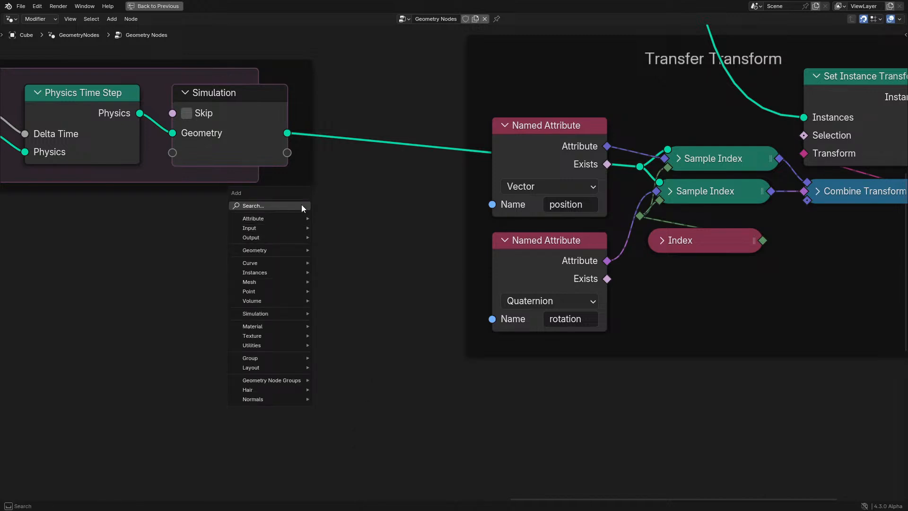
pyautogui.write('bake')
pyautogui.press('Return')
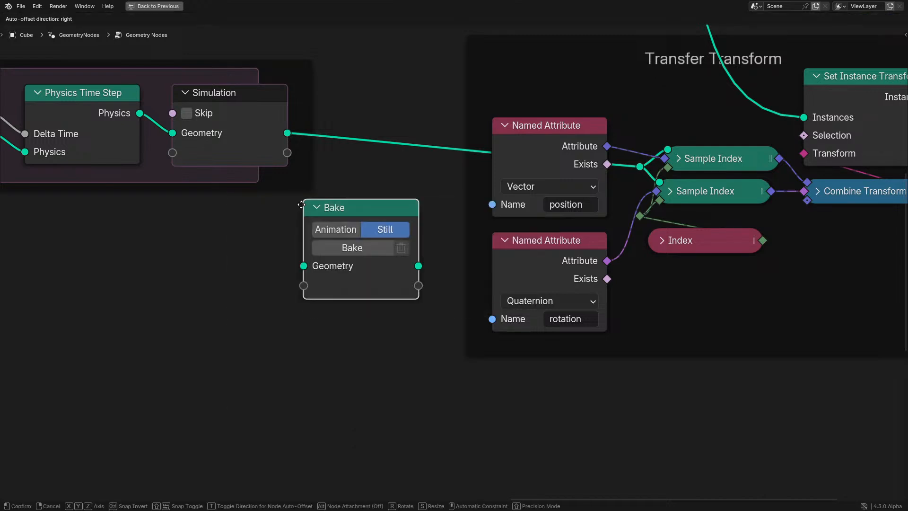
pyautogui.click(268, 284)
pyautogui.moveTo(287, 133); pyautogui.dragTo(279, 351)
# - Restore the full layout and replay the simulation from the start in top view
pyautogui.hotkey('ctrl', 'alt', 'space')
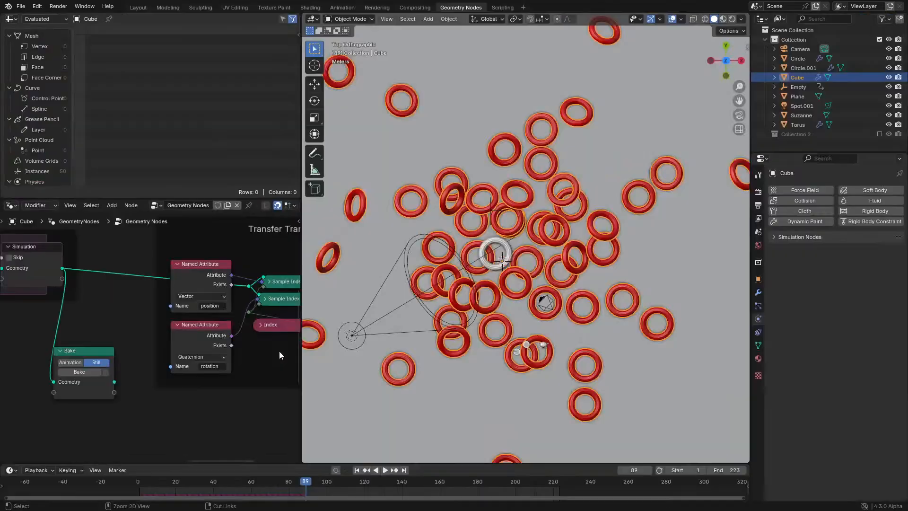
pyautogui.press('space')
pyautogui.click(132, 485)
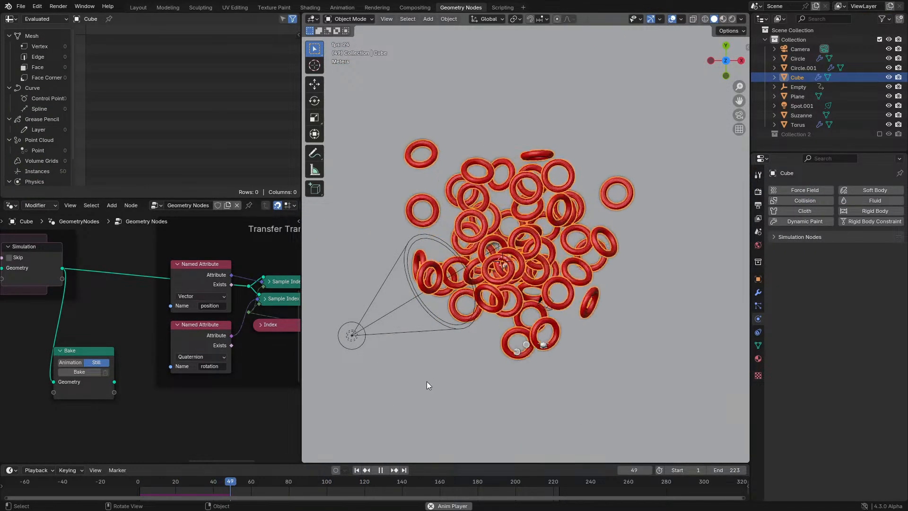
# - Pause playback at frame 70, bake the still frame in the Bake node and connect its Geometry output to the Sample Index nodes' reroute
pyautogui.press('space')
pyautogui.click(88, 372)
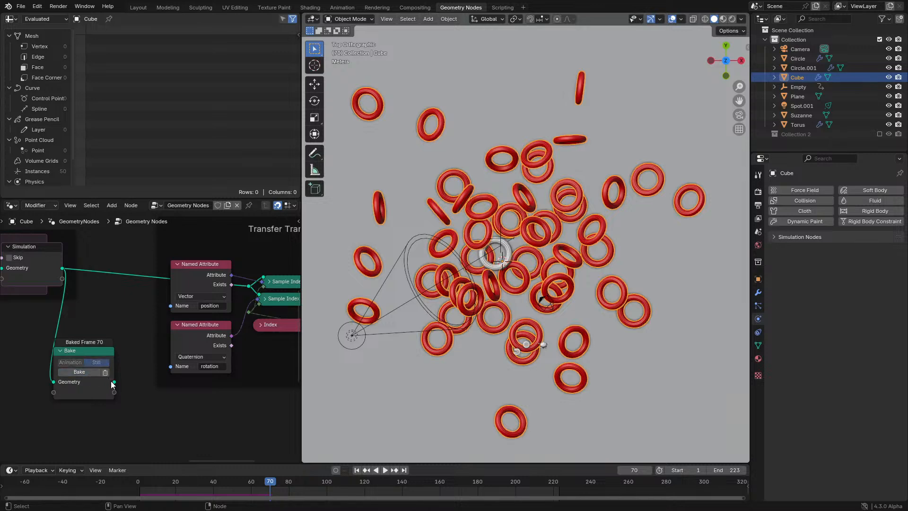
pyautogui.moveTo(114, 382); pyautogui.dragTo(249, 283)
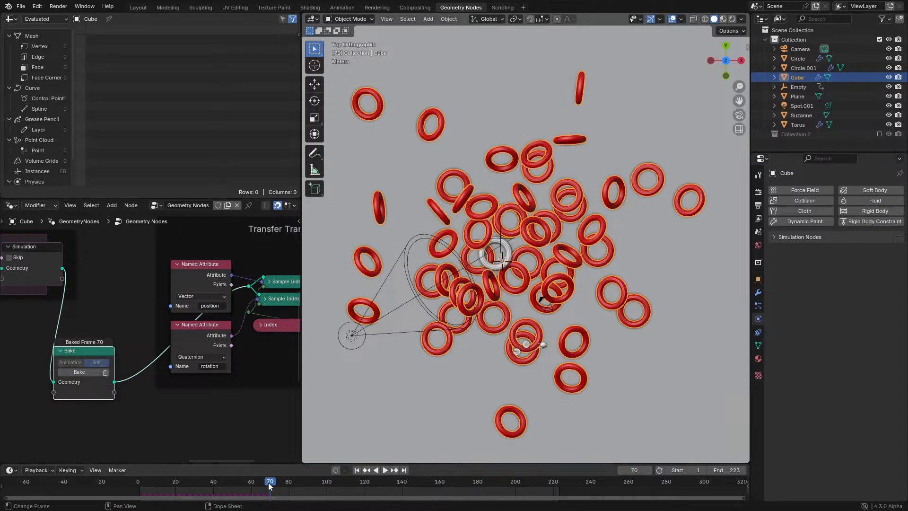
# - Scrub the timeline back to frame 0 and inspect the baked rings in a perspective view
pyautogui.moveTo(268, 482); pyautogui.dragTo(101, 488)
pyautogui.moveTo(473, 246); pyautogui.dragTo(514, 262, button='middle')
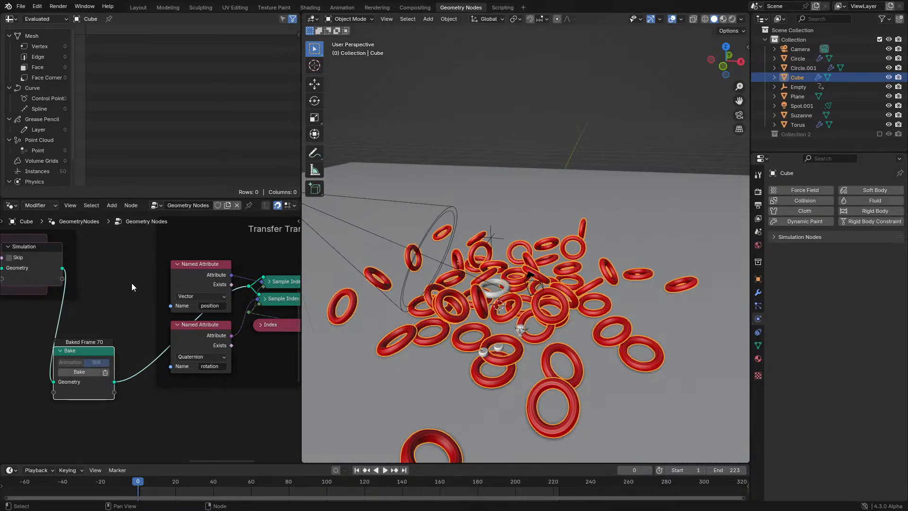
pyautogui.moveTo(132, 283); pyautogui.dragTo(125, 314, button='middle')
pyautogui.moveTo(76, 296); pyautogui.dragTo(89, 279, button='middle')
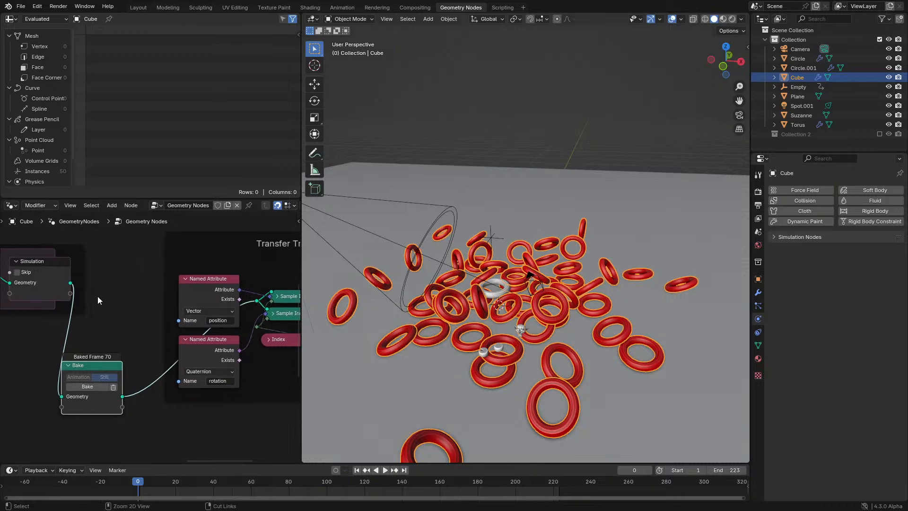
# - Maximize the node editor and move the Bake node to below the Transfer Transform frame
pyautogui.hotkey('ctrl', 'space')
pyautogui.moveTo(591, 205); pyautogui.dragTo(347, 336, button='middle')
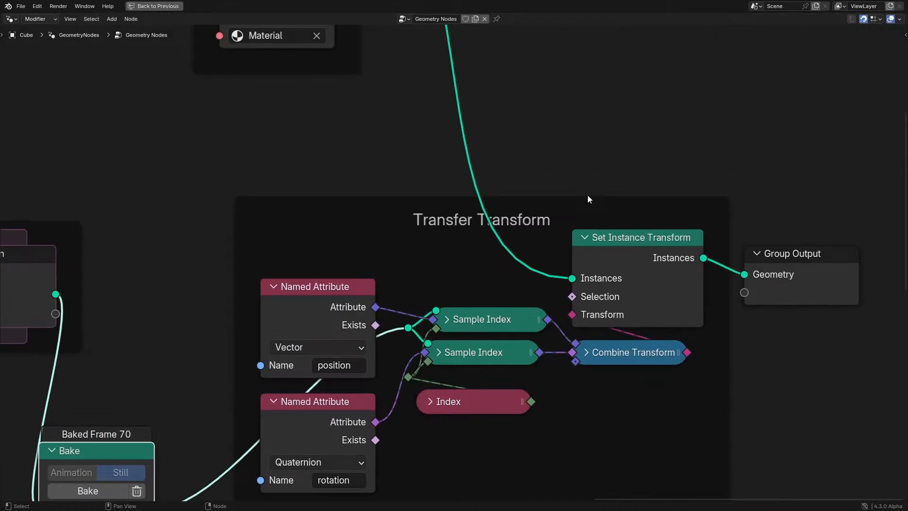
pyautogui.scroll(-3, 584, 195)
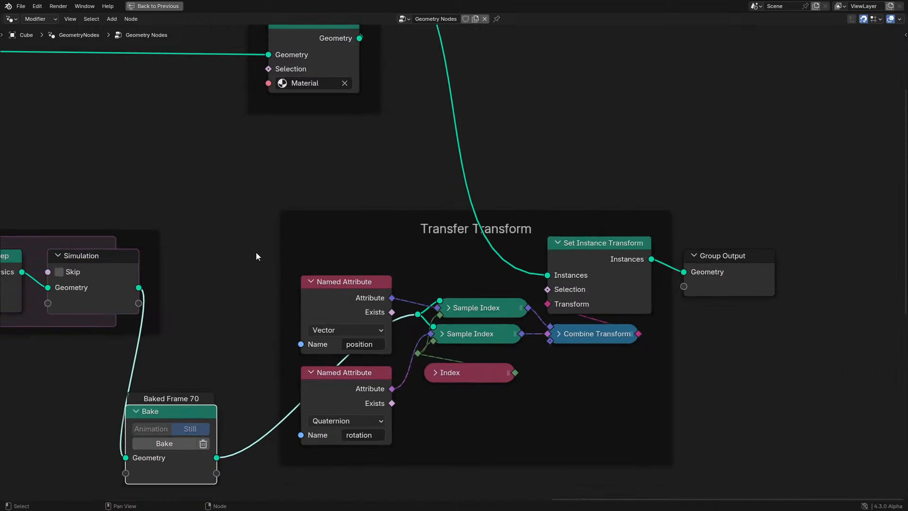
pyautogui.moveTo(178, 324); pyautogui.dragTo(203, 266, button='middle')
pyautogui.press('g')
pyautogui.click(286, 398)
pyautogui.moveTo(353, 189); pyautogui.dragTo(514, 249)
pyautogui.moveTo(483, 244); pyautogui.dragTo(489, 294, button='middle')
pyautogui.hotkey('ctrl', 'shift', 'd')
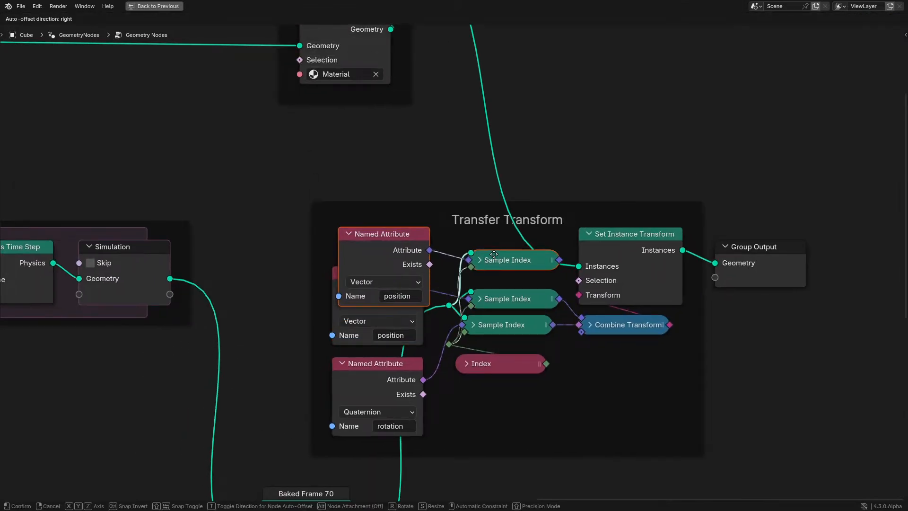
pyautogui.rightClick(494, 253)
pyautogui.hotkey('ctrl', 'z')
# - Duplicate the position Sample Index node with its input links and place the copy above the Named Attribute nodes
pyautogui.click(520, 297)
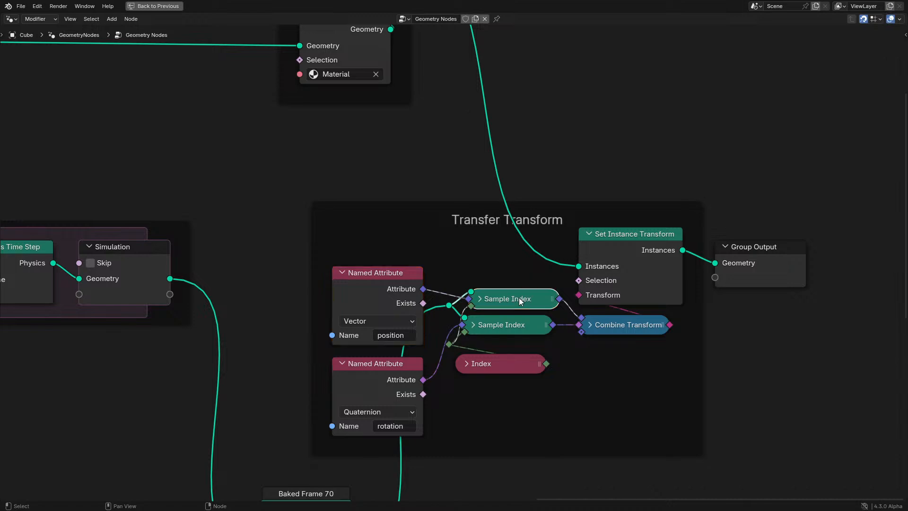
pyautogui.hotkey('shift', 'd')
pyautogui.click(470, 232)
pyautogui.moveTo(354, 293); pyautogui.dragTo(420, 176, button='middle')
# - Move the Bake node up between the simulation zone and the Transfer Transform frame
pyautogui.moveTo(378, 388); pyautogui.dragTo(207, 390)
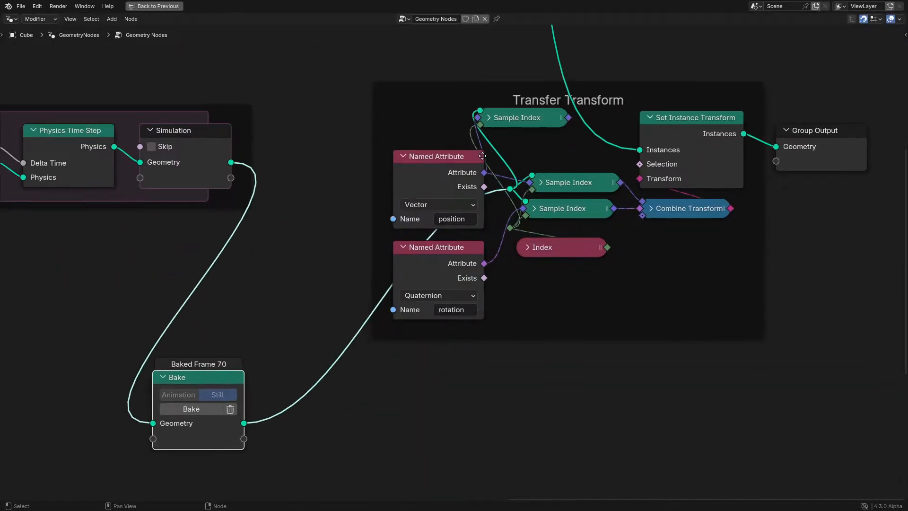
pyautogui.moveTo(430, 178); pyautogui.dragTo(405, 261, button='middle')
pyautogui.click(406, 261)
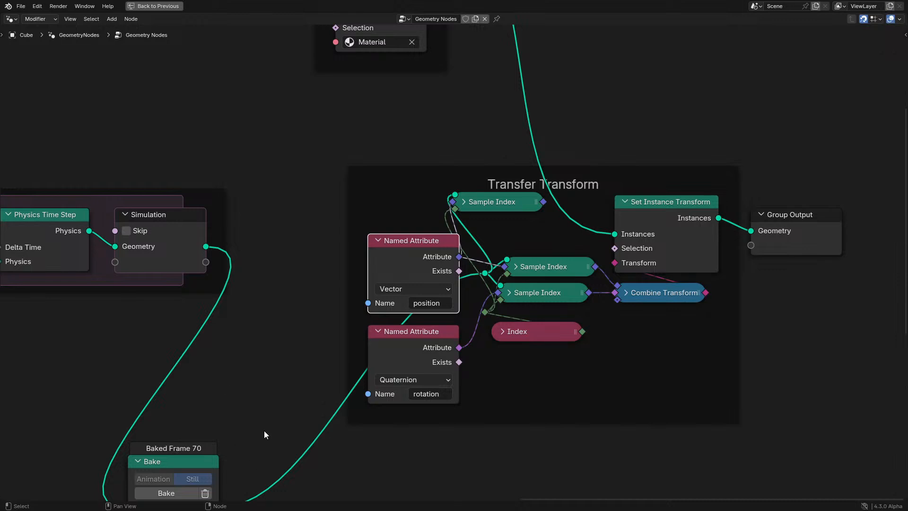
pyautogui.moveTo(264, 435); pyautogui.dragTo(275, 400, button='middle')
pyautogui.moveTo(209, 432); pyautogui.dragTo(326, 94)
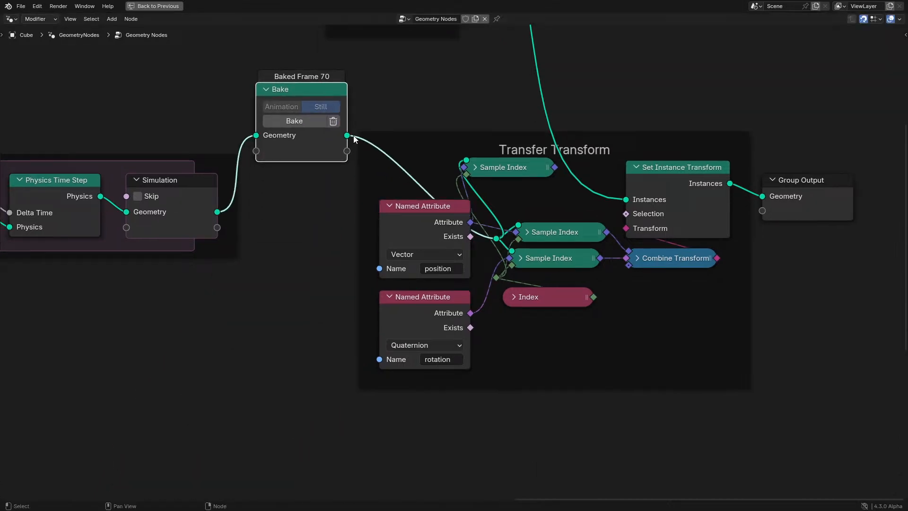
# - Connect the Bake output to the duplicated Sample Index node and the Simulation Geometry output to the original Sample Index nodes' reroute
pyautogui.moveTo(347, 135); pyautogui.dragTo(466, 160)
pyautogui.moveTo(217, 212); pyautogui.dragTo(496, 238)
# - Insert a Store Named Attribute node on the link between Instance on Points and Set Instance Transform
pyautogui.scroll(-3, 484, 189)
pyautogui.moveTo(481, 130); pyautogui.dragTo(382, 339, button='middle')
pyautogui.press('q')
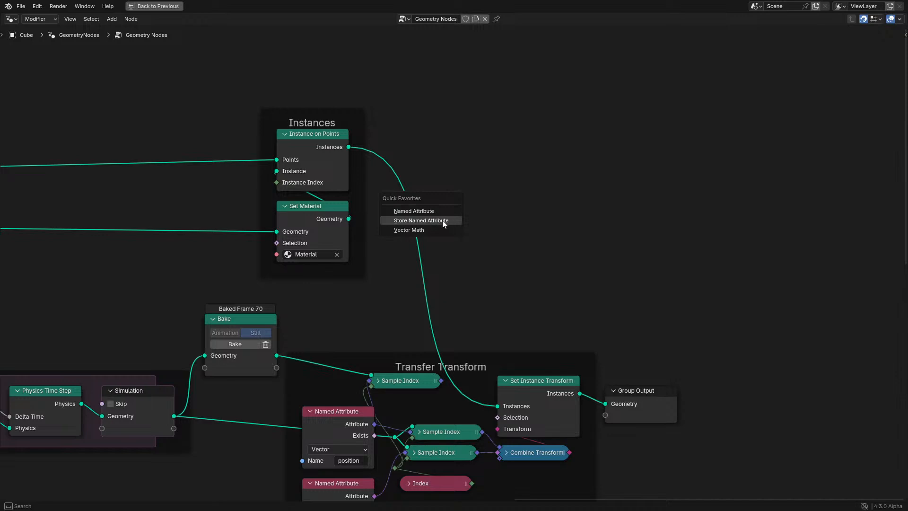
pyautogui.click(421, 220)
pyautogui.click(437, 225)
# - Set the Store Named Attribute node to the Vector data type and the Instance domain
pyautogui.click(433, 232)
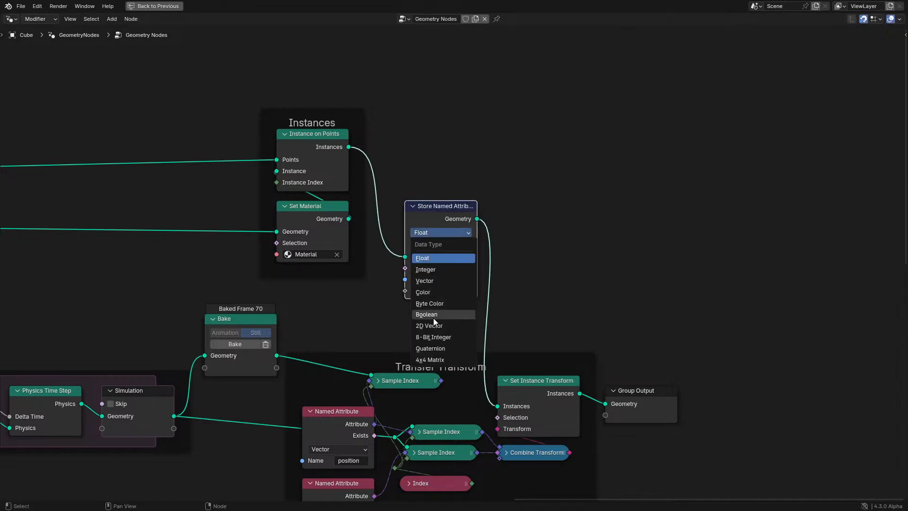
pyautogui.click(424, 280)
pyautogui.click(442, 231)
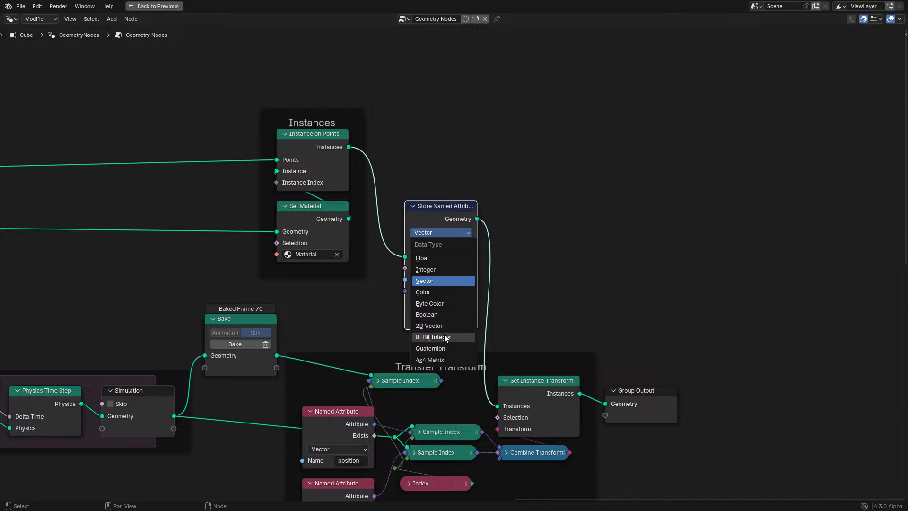
pyautogui.press('Escape')
pyautogui.click(447, 245)
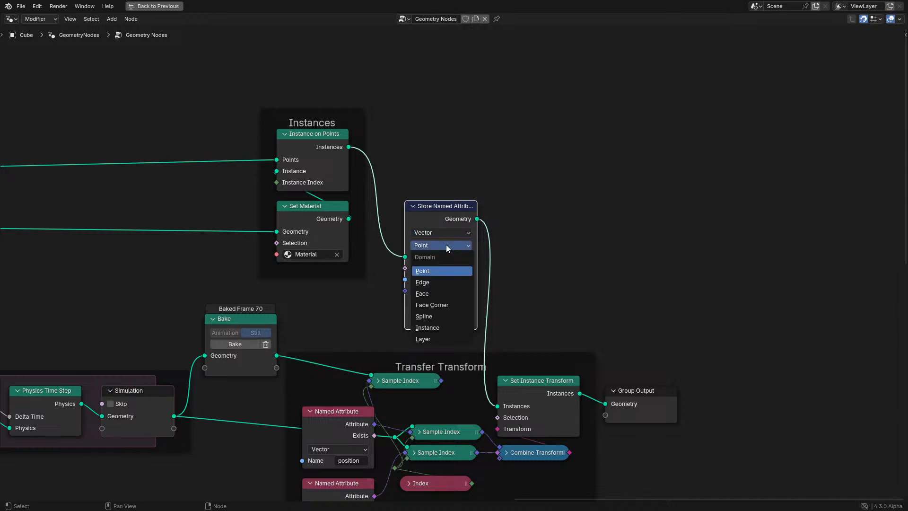
pyautogui.click(427, 327)
# - Feed the duplicated Sample Index value into Store Named Attribute, name the attribute P1 and copy that name
pyautogui.moveTo(440, 381); pyautogui.dragTo(455, 285)
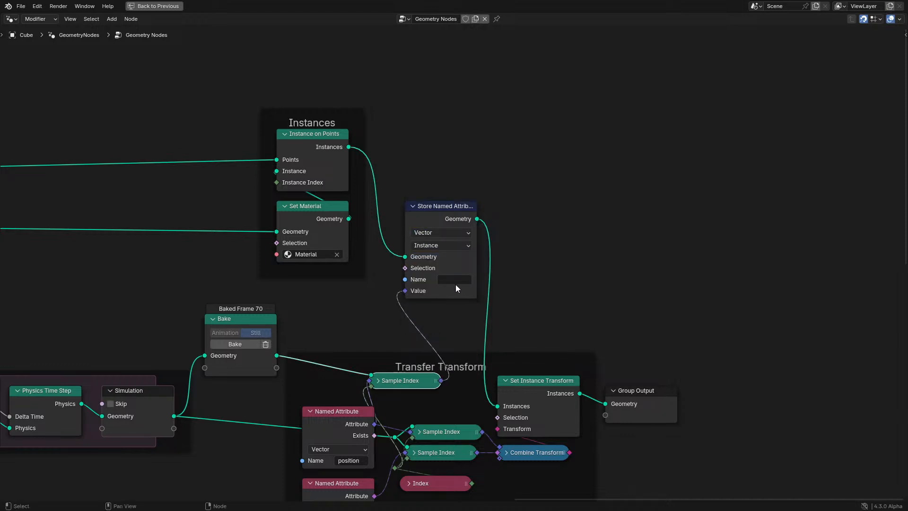
pyautogui.click(455, 283)
pyautogui.write('P1')
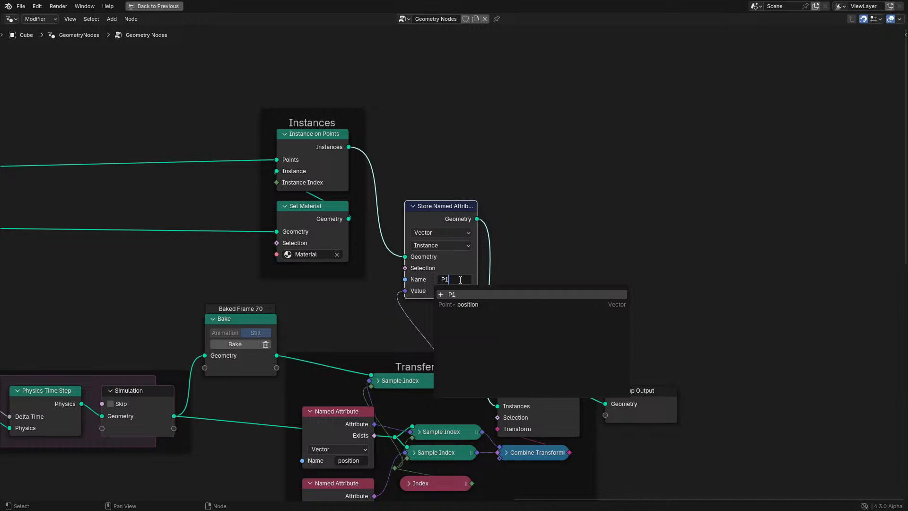
pyautogui.press('Return')
pyautogui.click(459, 280)
pyautogui.hotkey('ctrl', 'c')
pyautogui.press('Return')
# - Tidy the Transfer Transform frame by repositioning the duplicated Sample Index node and the Index node
pyautogui.scroll(-2, 336, 289)
pyautogui.moveTo(300, 300); pyautogui.dragTo(373, 255, button='middle')
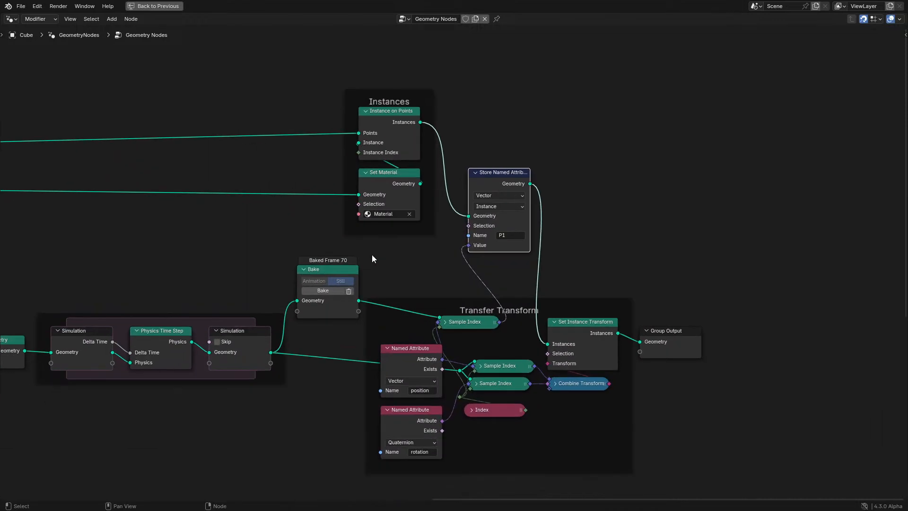
pyautogui.scroll(1, 372, 258)
pyautogui.moveTo(475, 328); pyautogui.dragTo(505, 347)
pyautogui.moveTo(506, 422); pyautogui.dragTo(515, 413)
pyautogui.moveTo(502, 320); pyautogui.dragTo(455, 245, button='middle')
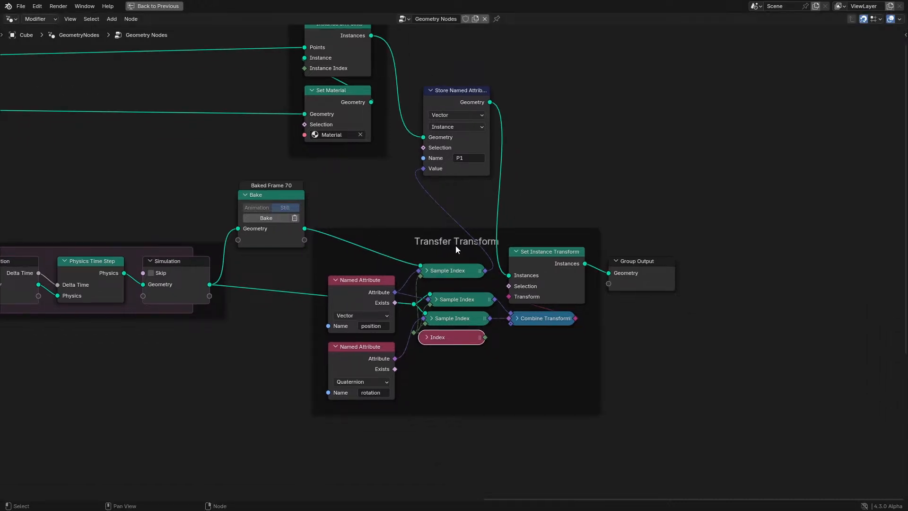
pyautogui.scroll(2, 455, 246)
pyautogui.moveTo(445, 314); pyautogui.dragTo(458, 368)
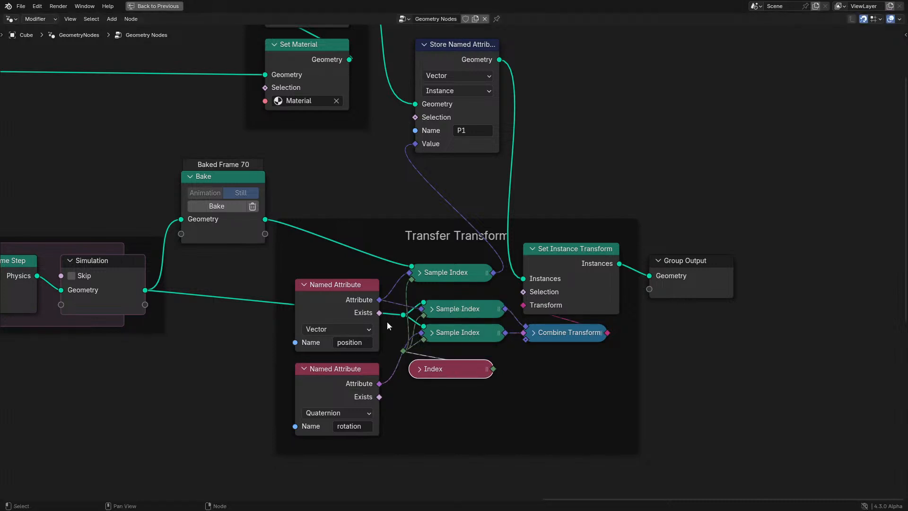
# - Examine how the Bake, Transfer Transform, Instances and Store Named Attribute nodes are linked together
pyautogui.scroll(-1, 322, 284)
pyautogui.moveTo(282, 260); pyautogui.dragTo(518, 284, button='middle')
pyautogui.moveTo(426, 57); pyautogui.dragTo(324, 174, button='middle')
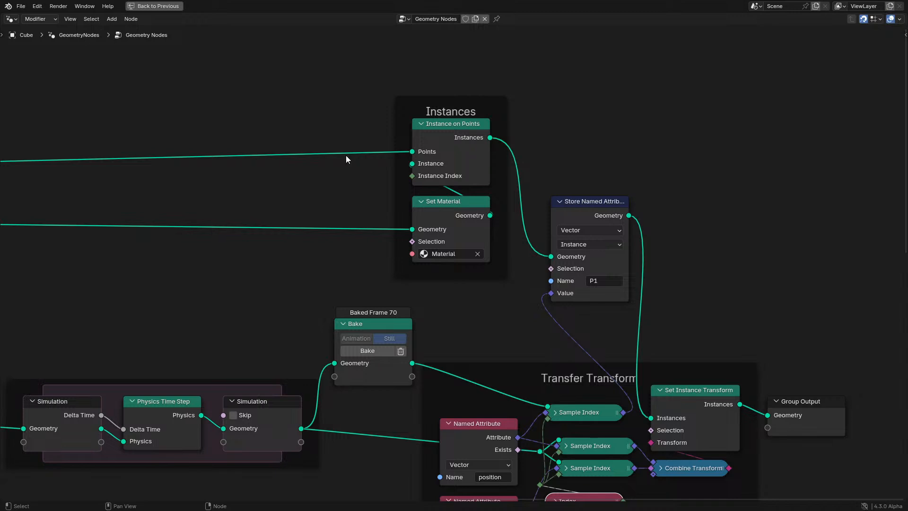
pyautogui.scroll(-1, 410, 236)
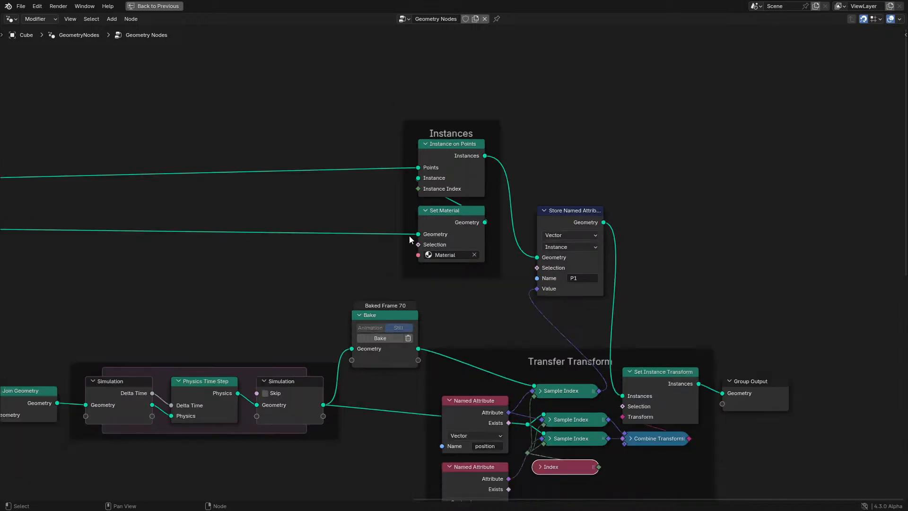
pyautogui.moveTo(410, 235); pyautogui.dragTo(648, 163, button='middle')
pyautogui.moveTo(680, 214); pyautogui.dragTo(412, 212, button='middle')
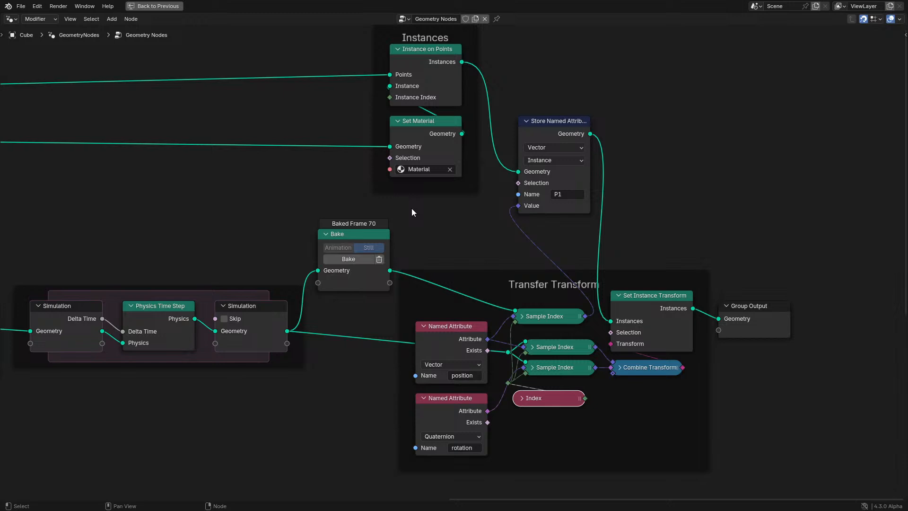
pyautogui.moveTo(461, 346); pyautogui.dragTo(463, 303, button='middle')
pyautogui.scroll(3, 457, 381)
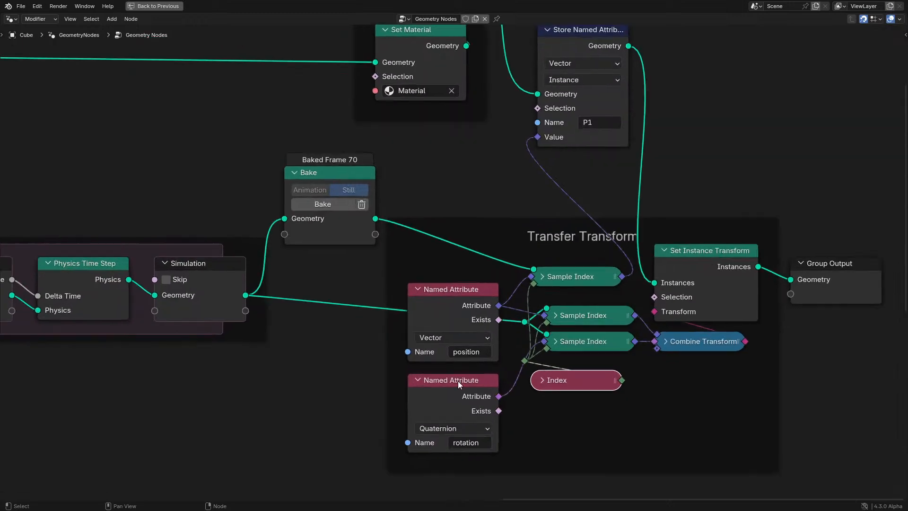
pyautogui.click(452, 303)
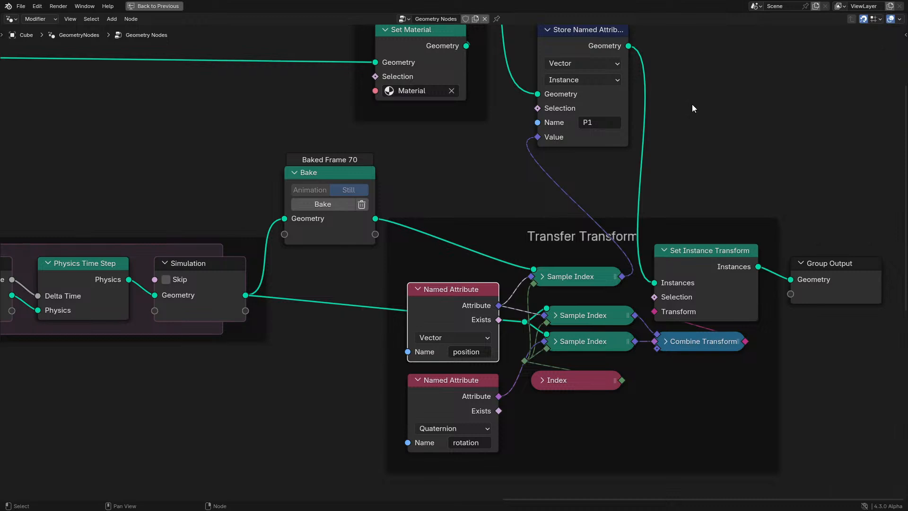
pyautogui.scroll(-4, 401, 169)
pyautogui.moveTo(401, 169); pyautogui.dragTo(435, 166, button='middle')
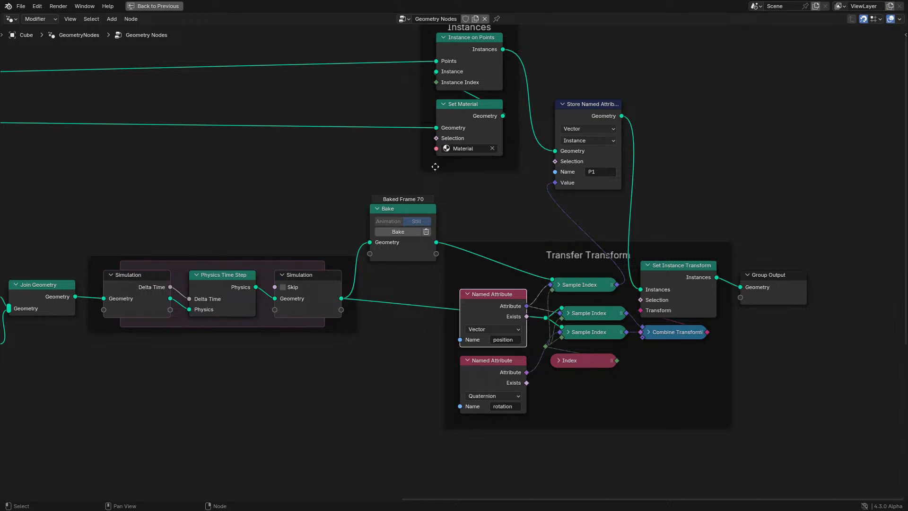
pyautogui.moveTo(388, 208); pyautogui.dragTo(465, 195, button='middle')
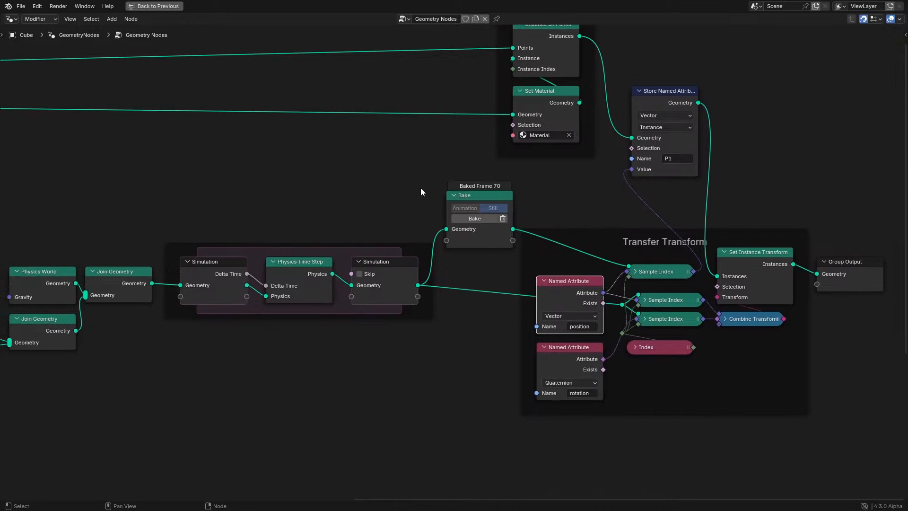
# - Examine the simulation zone around Physics Time Step and how the Physics World, Cubes and Plane nodes feed into it
pyautogui.moveTo(153, 191); pyautogui.dragTo(412, 361)
pyautogui.moveTo(237, 195); pyautogui.dragTo(373, 214, button='middle')
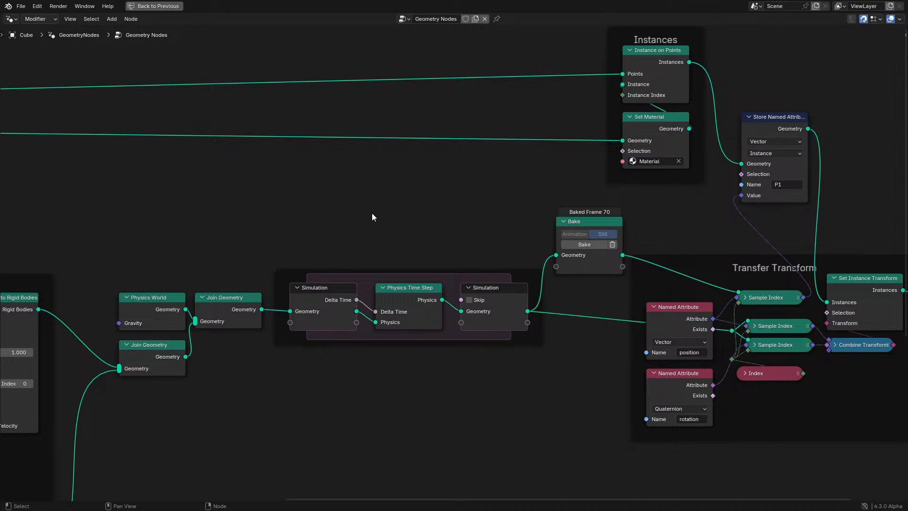
pyautogui.scroll(1, 272, 217)
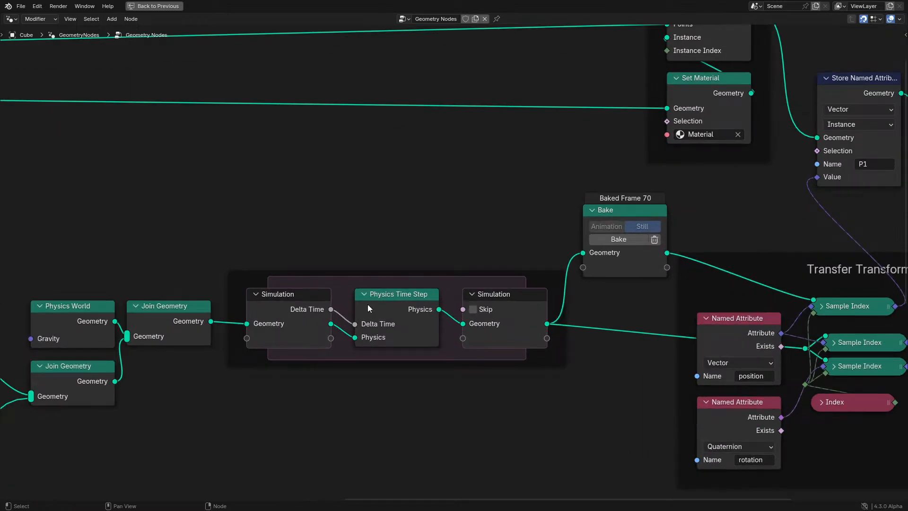
pyautogui.click(383, 308)
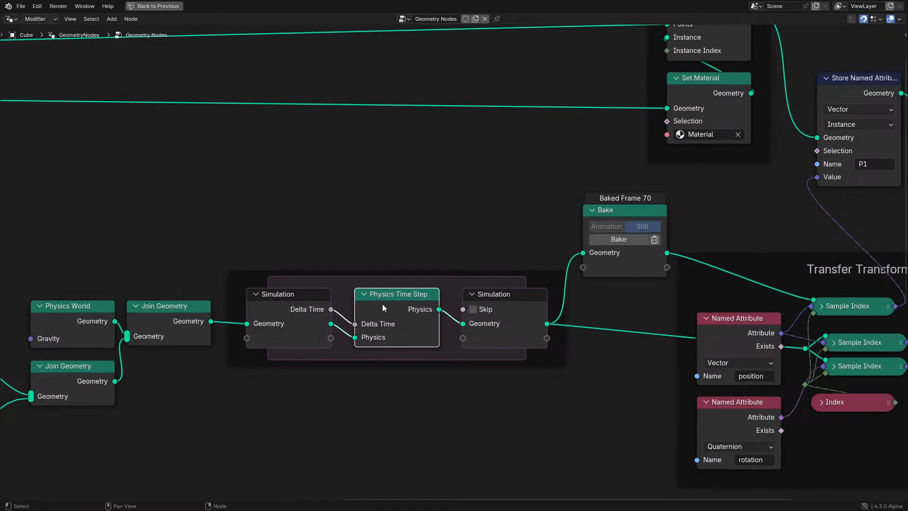
pyautogui.moveTo(382, 304); pyautogui.dragTo(457, 204, button='middle')
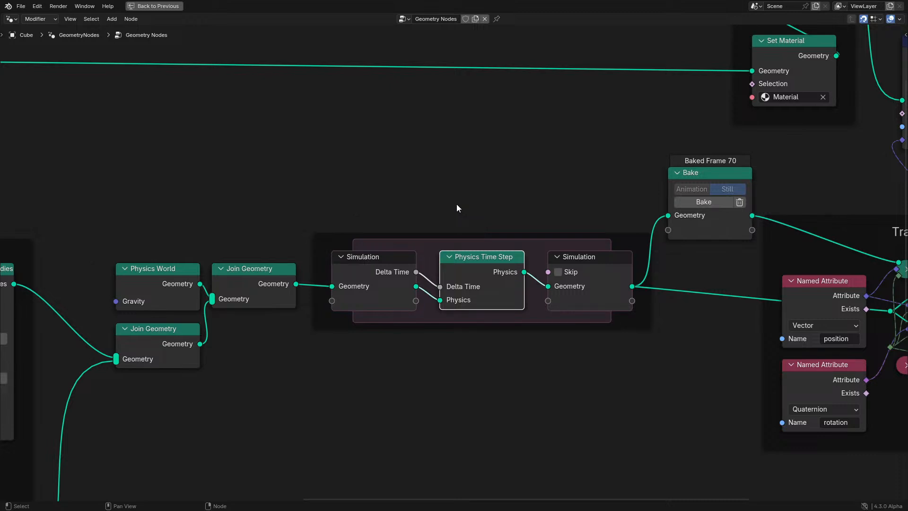
pyautogui.scroll(-2, 457, 203)
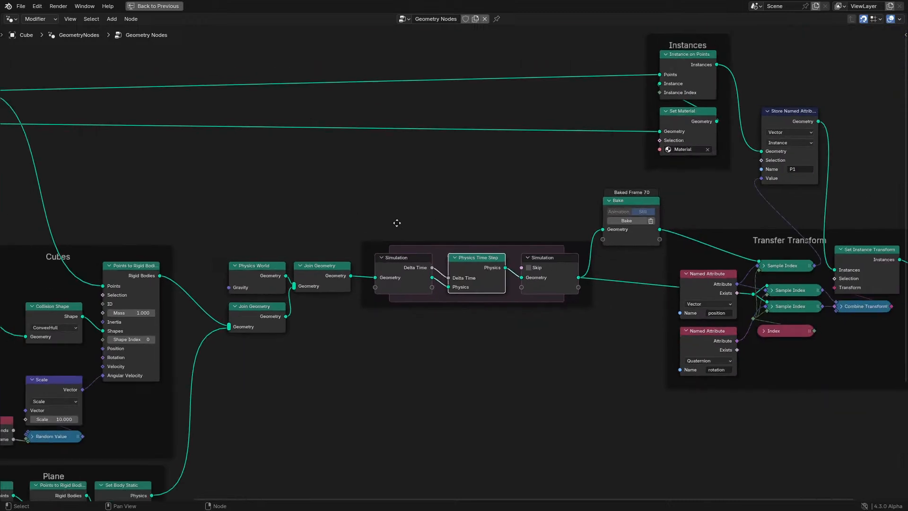
pyautogui.moveTo(397, 224); pyautogui.dragTo(564, 186, button='middle')
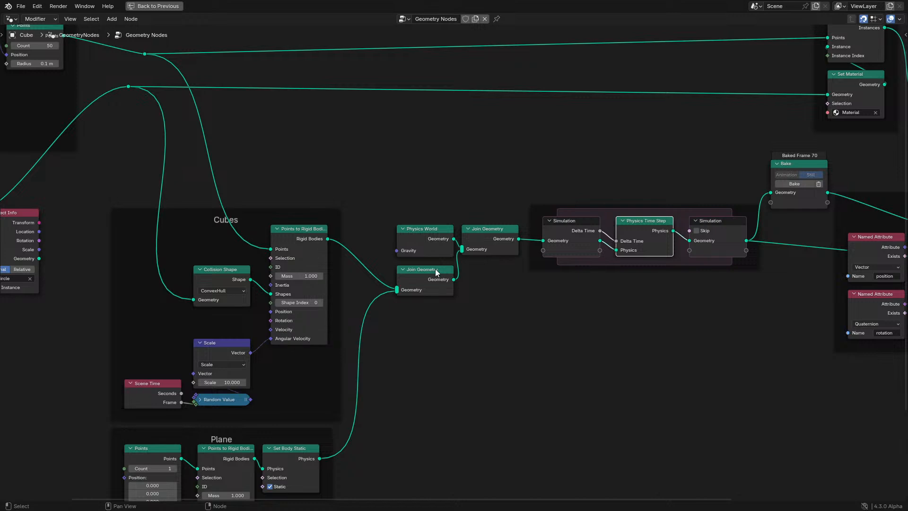
pyautogui.moveTo(435, 269); pyautogui.dragTo(262, 333, button='middle')
pyautogui.scroll(2, 314, 283)
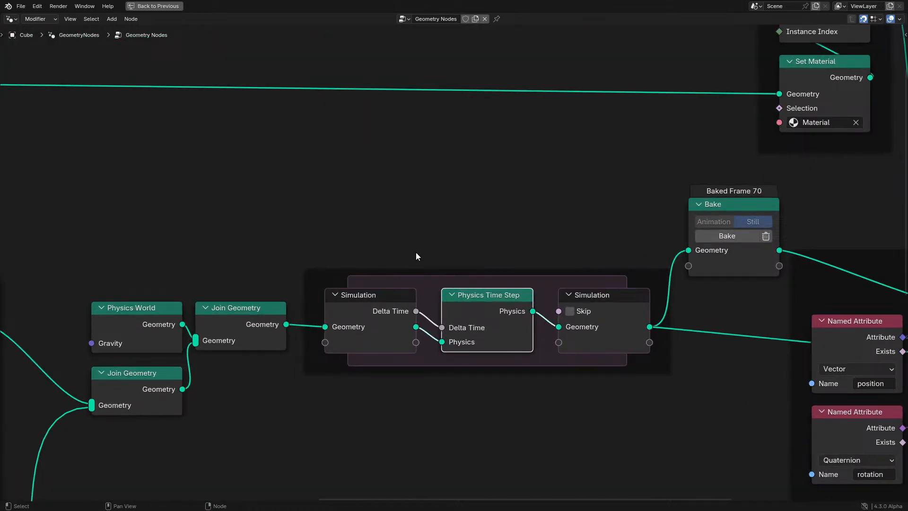
pyautogui.moveTo(416, 256); pyautogui.dragTo(327, 219, button='middle')
pyautogui.scroll(2, 407, 265)
pyautogui.press('g')
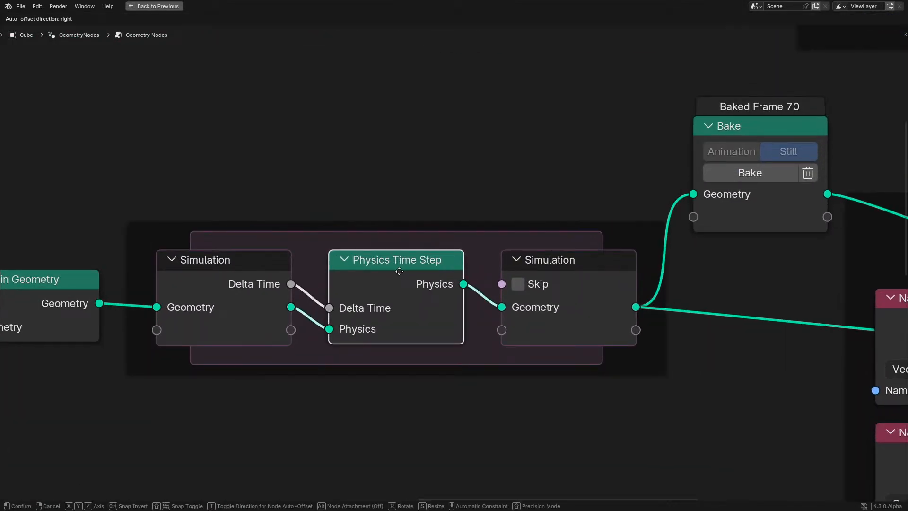
pyautogui.moveTo(400, 271); pyautogui.dragTo(398, 272)
pyautogui.scroll(2, 378, 279)
pyautogui.moveTo(332, 290); pyautogui.dragTo(378, 260, button='middle')
pyautogui.moveTo(413, 249); pyautogui.dragTo(393, 236)
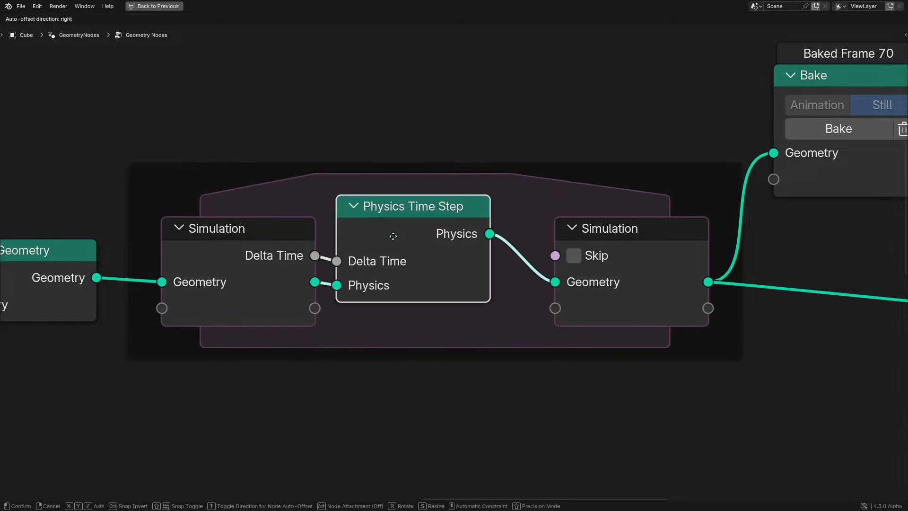
pyautogui.click(398, 235)
# - Try out an Apply Force node placed unconnected below the simulation zone, and delete it again
pyautogui.scroll(-3, 412, 227)
pyautogui.hotkey('shift', 'a')
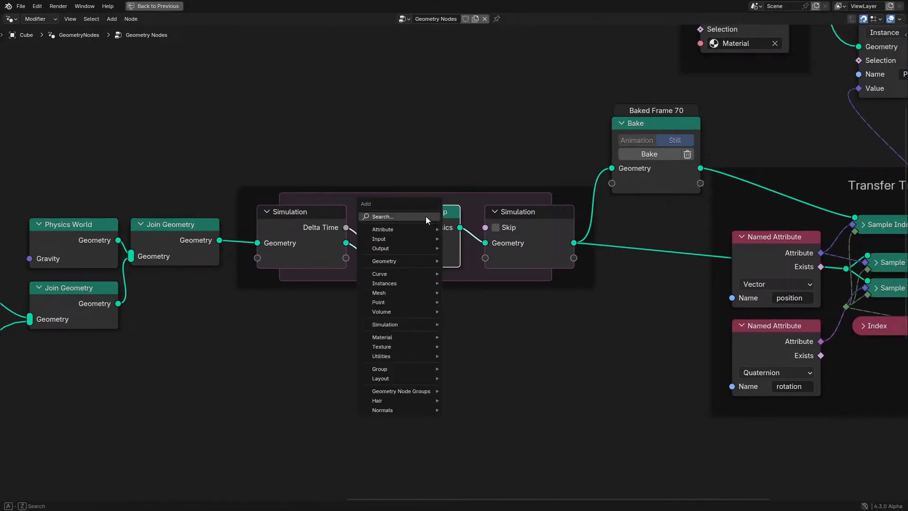
pyautogui.click(426, 216)
pyautogui.write('apply')
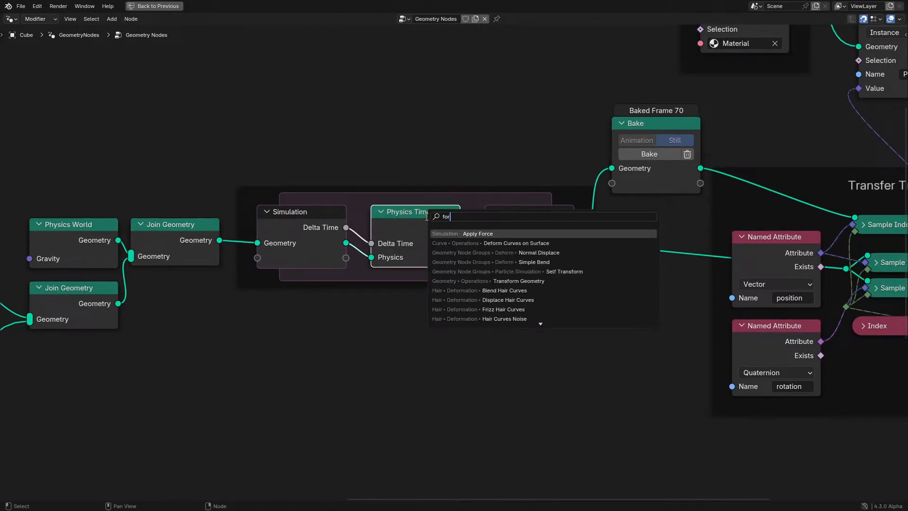
pyautogui.press('Return')
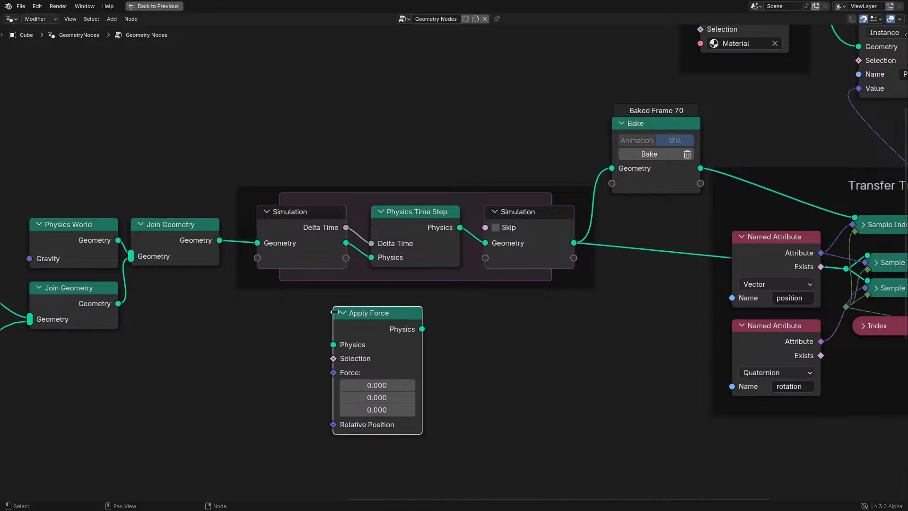
pyautogui.click(349, 304)
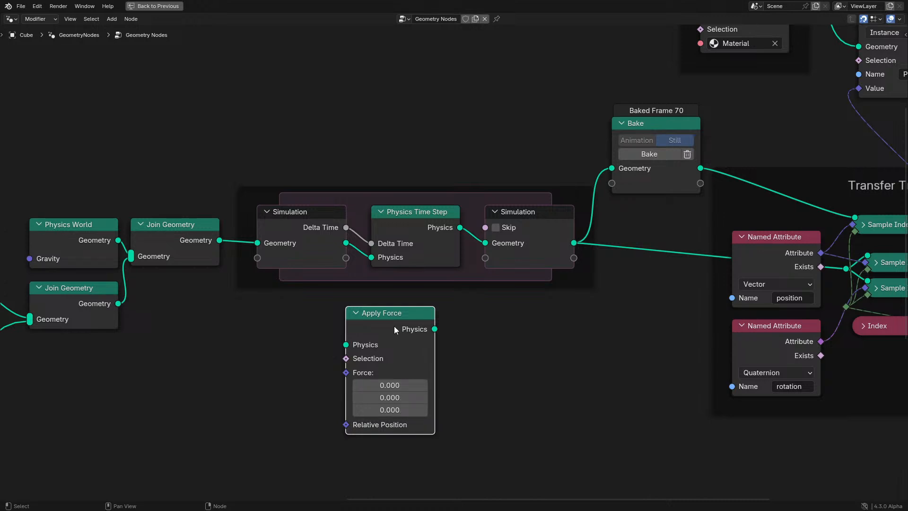
pyautogui.press('Delete')
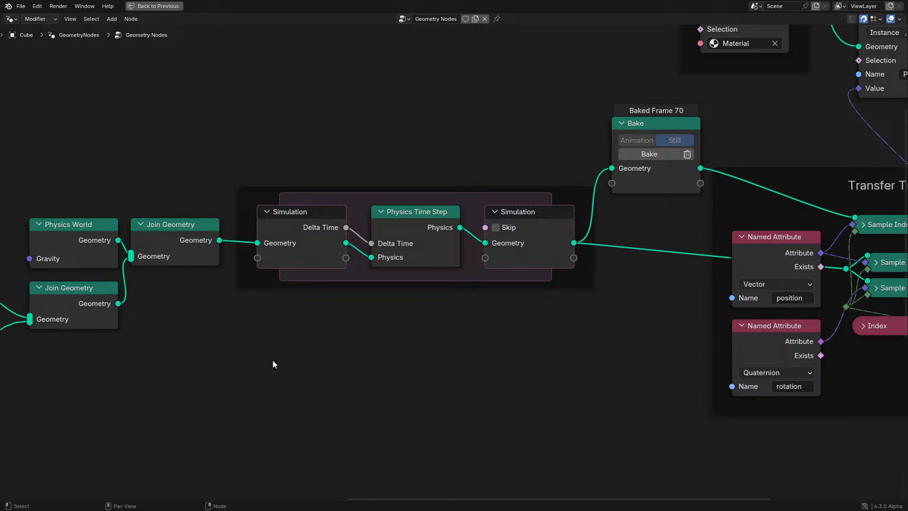
# - Look through the simulation and point nodes and add a Points to SDF Grid node below the Join Geometry nodes
pyautogui.scroll(-2, 273, 363)
pyautogui.moveTo(238, 366); pyautogui.dragTo(643, 269, button='middle')
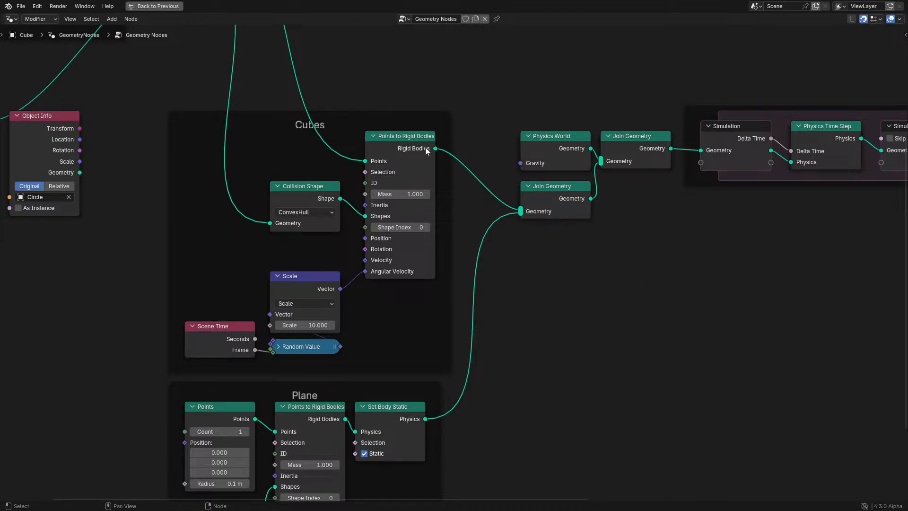
pyautogui.click(411, 145)
pyautogui.hotkey('shift', 'a')
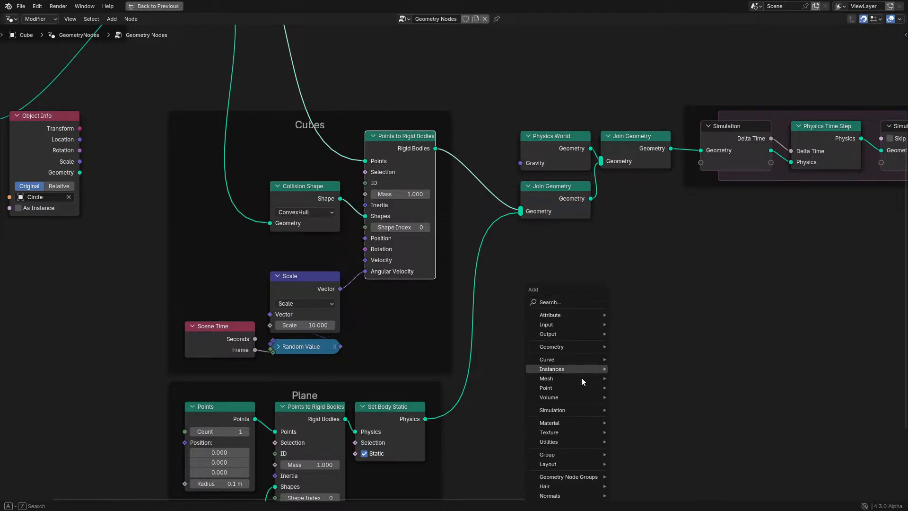
pyautogui.moveTo(578, 408)
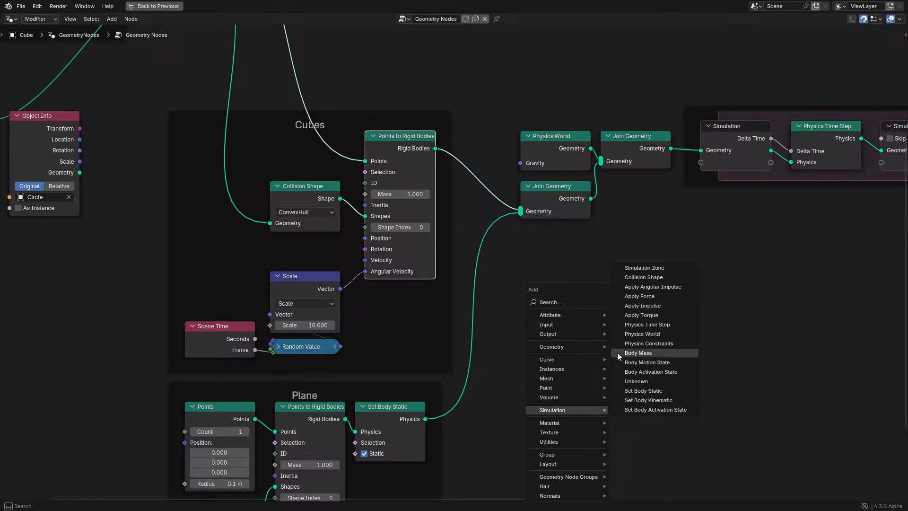
pyautogui.moveTo(572, 389)
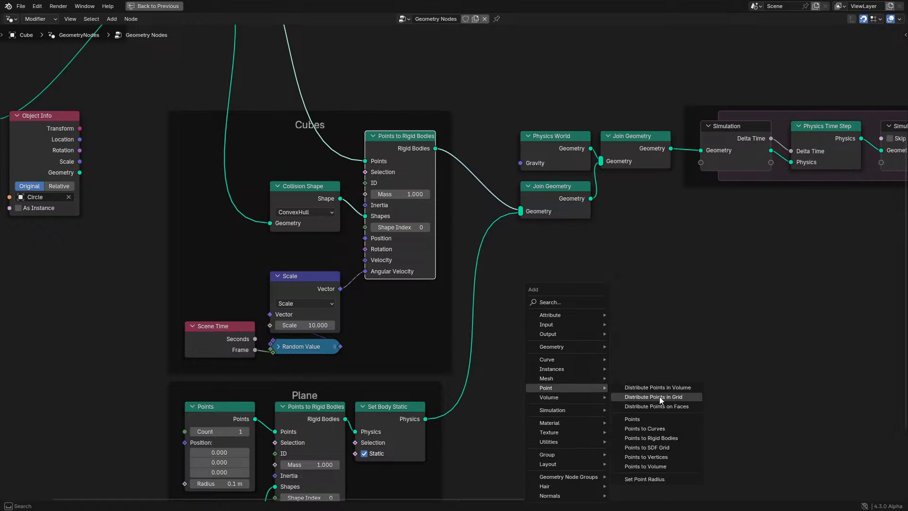
pyautogui.click(672, 447)
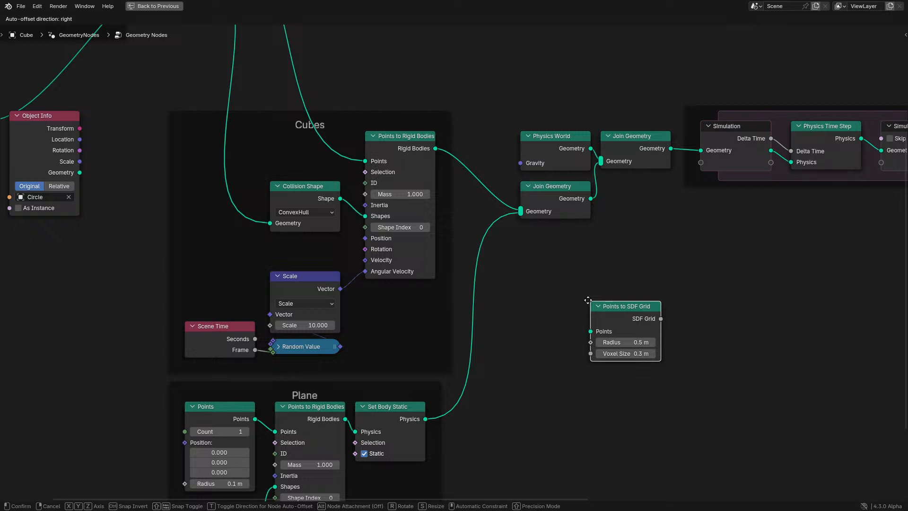
pyautogui.click(587, 300)
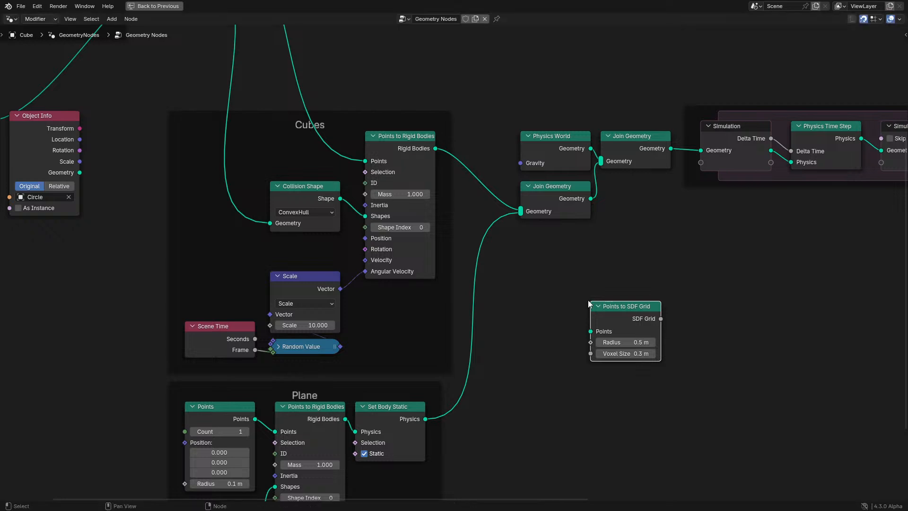
# - Add a Points to Volume node directly below the Points to SDF Grid node
pyautogui.hotkey('shift', 'a')
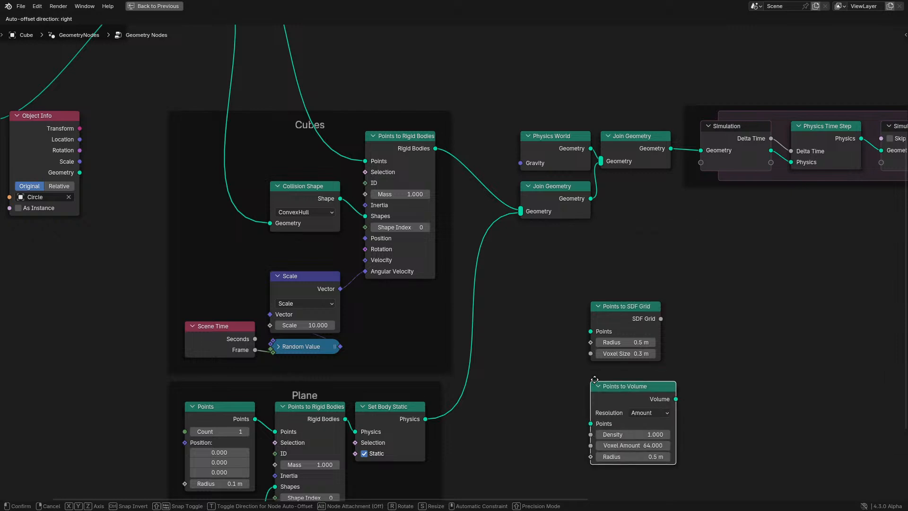
pyautogui.click(592, 365)
pyautogui.moveTo(593, 366); pyautogui.dragTo(477, 286, button='middle')
pyautogui.press('g')
pyautogui.click(478, 305)
# - Add a Volume to Mesh node to the right of the Points to Volume node
pyautogui.hotkey('shift', 'a')
pyautogui.moveTo(471, 308)
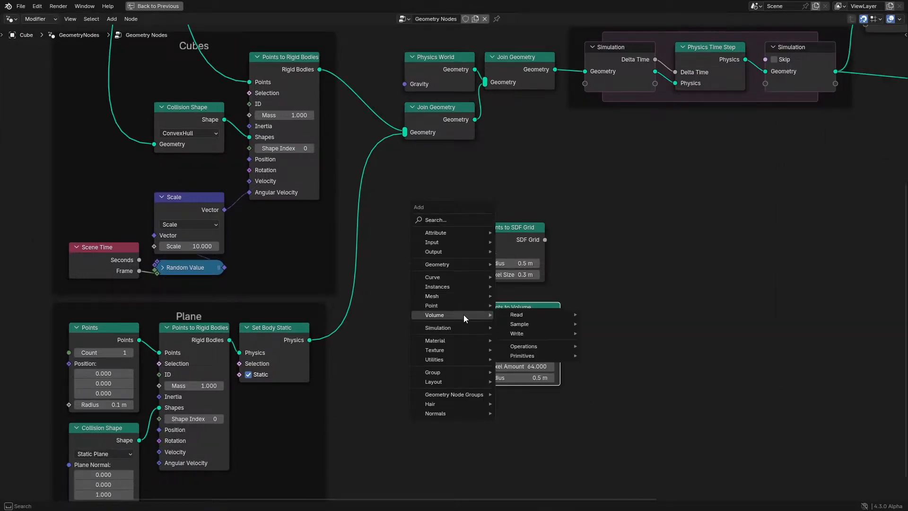
pyautogui.moveTo(545, 334)
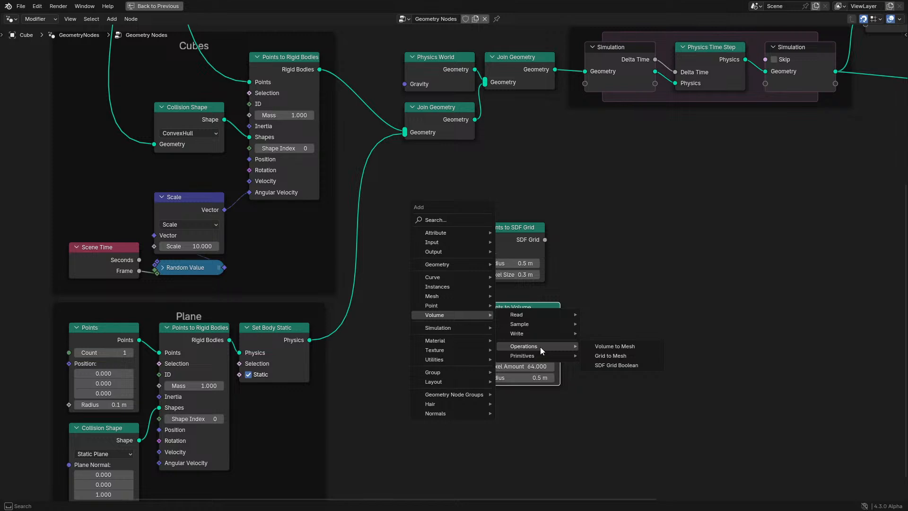
pyautogui.click(612, 346)
pyautogui.click(622, 299)
pyautogui.moveTo(621, 299); pyautogui.dragTo(475, 303, button='middle')
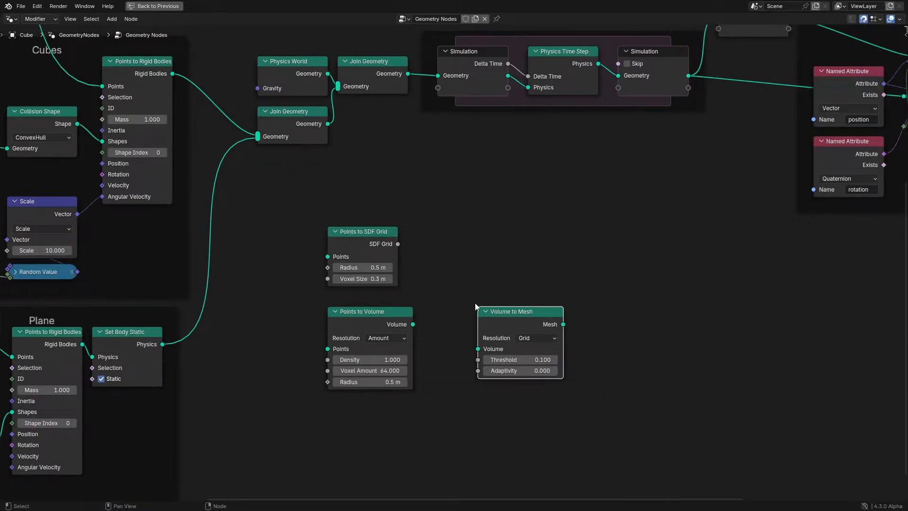
# - Delete the Volume to Mesh and Points to Volume nodes
pyautogui.press('x')
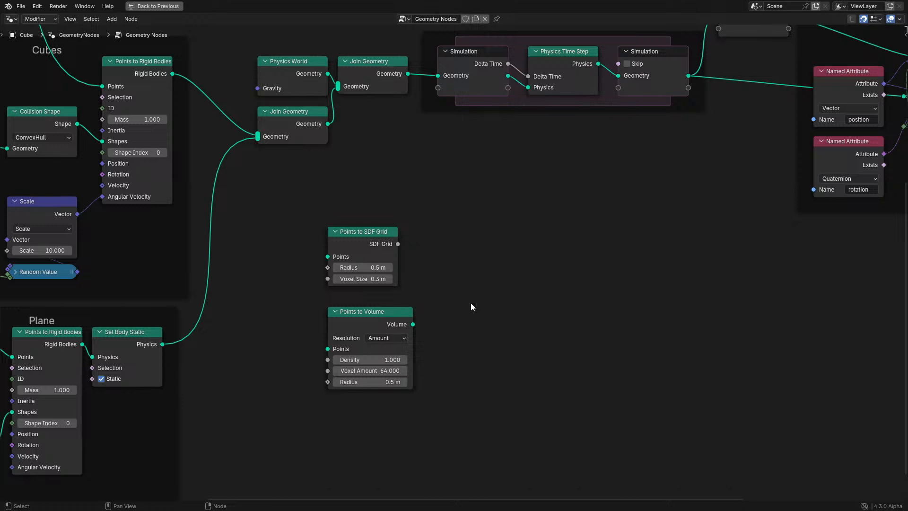
pyautogui.moveTo(483, 350); pyautogui.dragTo(422, 308)
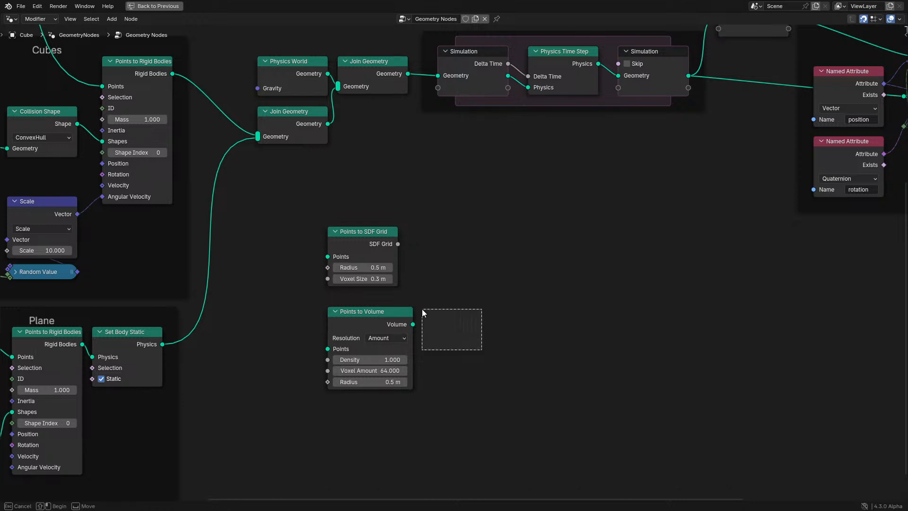
pyautogui.click(385, 316)
pyautogui.scroll(2, 377, 299)
pyautogui.press('x')
# - Add a Sample Grid Index node to the right of the Points to SDF Grid node
pyautogui.hotkey('shift', 'a')
pyautogui.moveTo(501, 273)
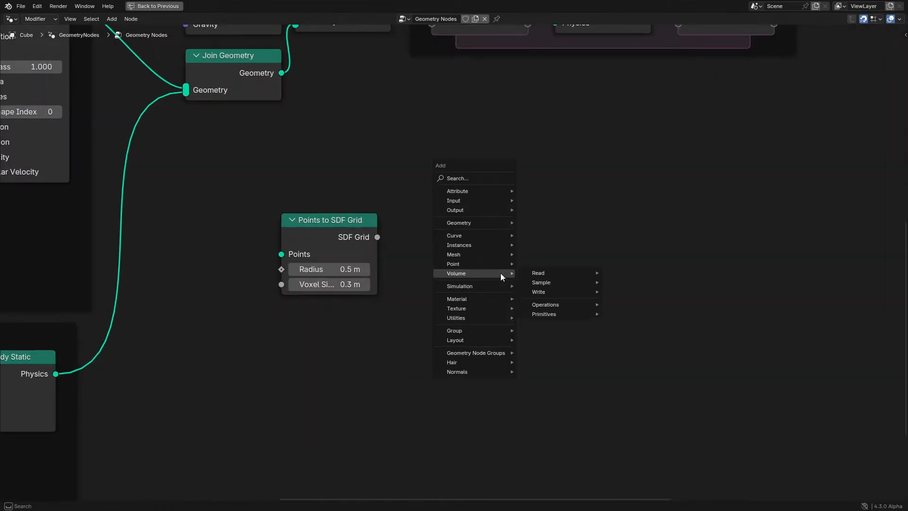
pyautogui.moveTo(562, 283)
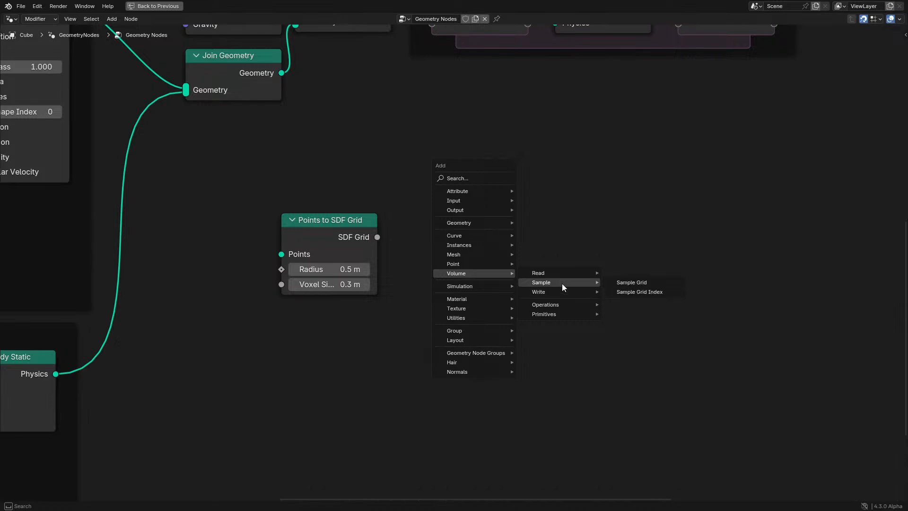
pyautogui.click(647, 292)
pyautogui.click(489, 258)
# - Look through the volume node categories and remove the Points to SDF Grid and Sample Grid Index nodes
pyautogui.hotkey('shift', 'a')
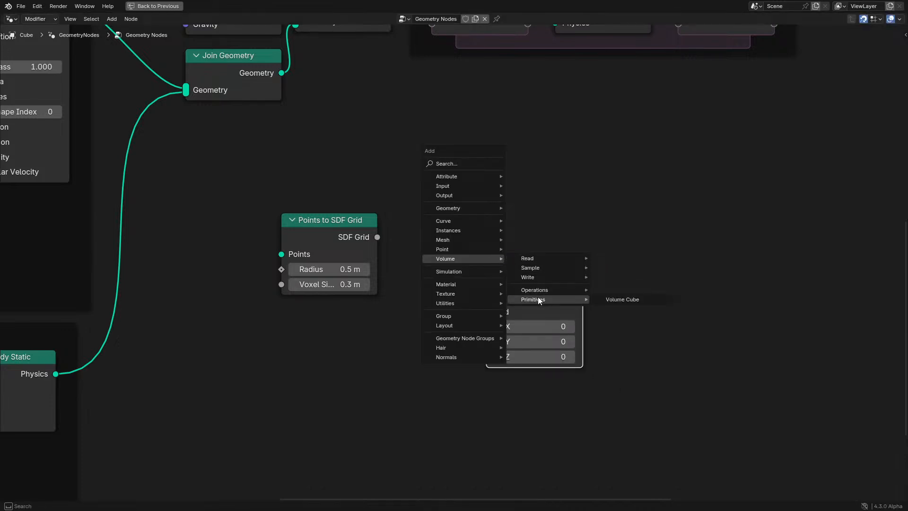
pyautogui.press('Escape')
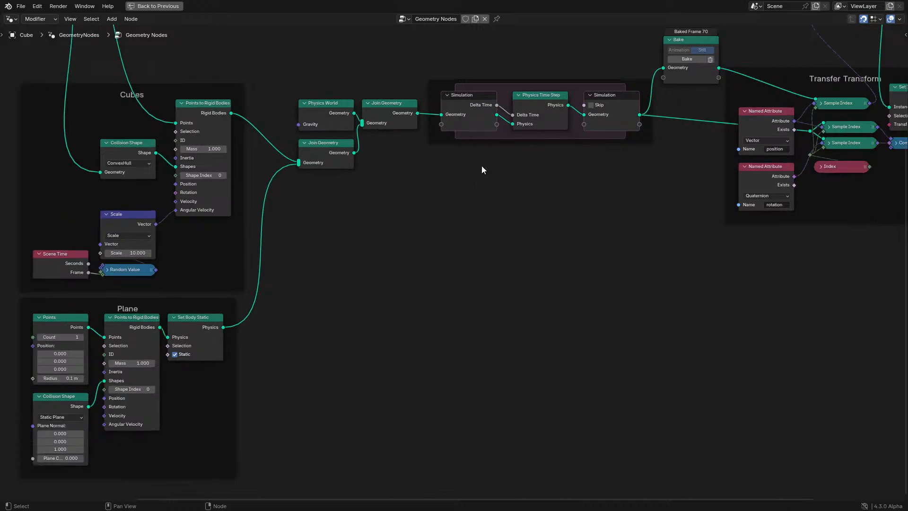
pyautogui.moveTo(481, 166); pyautogui.dragTo(475, 299, button='middle')
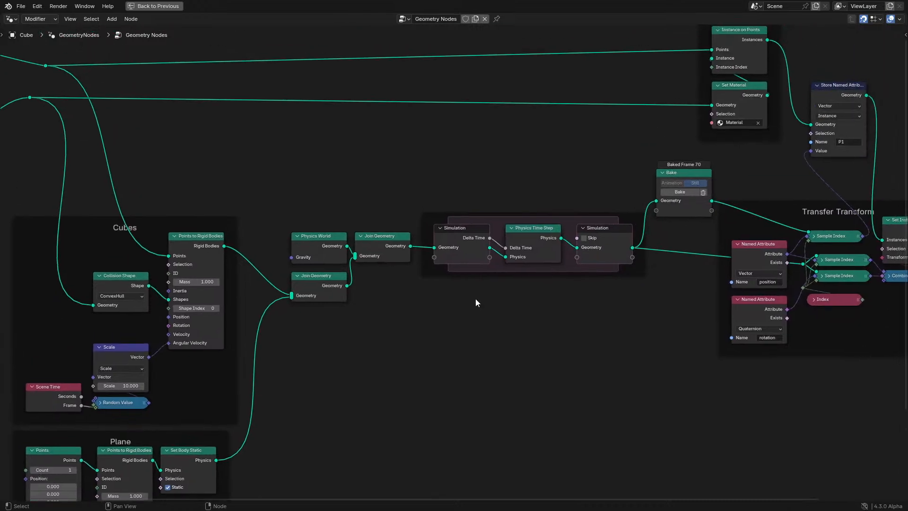
# - Rearrange the two Object Info nodes below Spawn Points, placing the Circle node to the left of the Torus node
pyautogui.scroll(1, 474, 299)
pyautogui.moveTo(286, 237); pyautogui.dragTo(608, 283, button='middle')
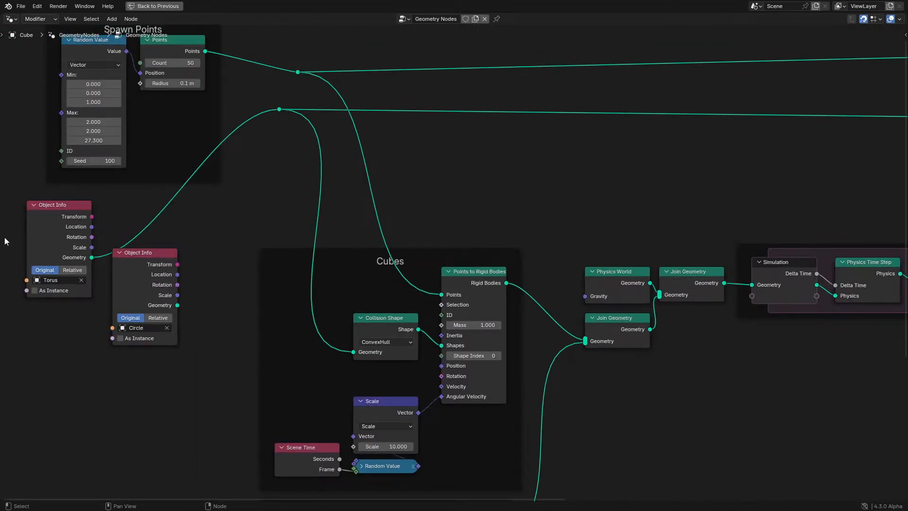
pyautogui.moveTo(40, 230); pyautogui.dragTo(173, 240)
pyautogui.moveTo(141, 278); pyautogui.dragTo(75, 242)
pyautogui.moveTo(71, 346); pyautogui.dragTo(200, 232)
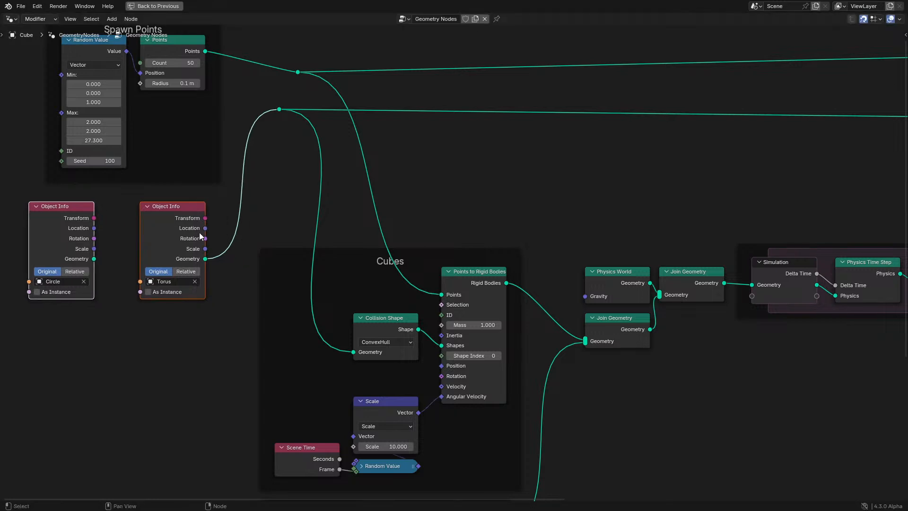
pyautogui.click(165, 244)
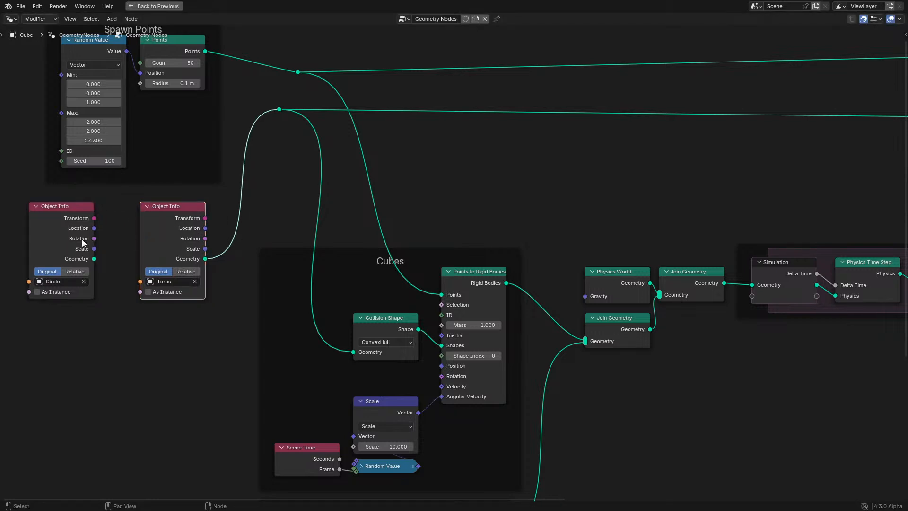
pyautogui.moveTo(33, 220); pyautogui.dragTo(52, 220)
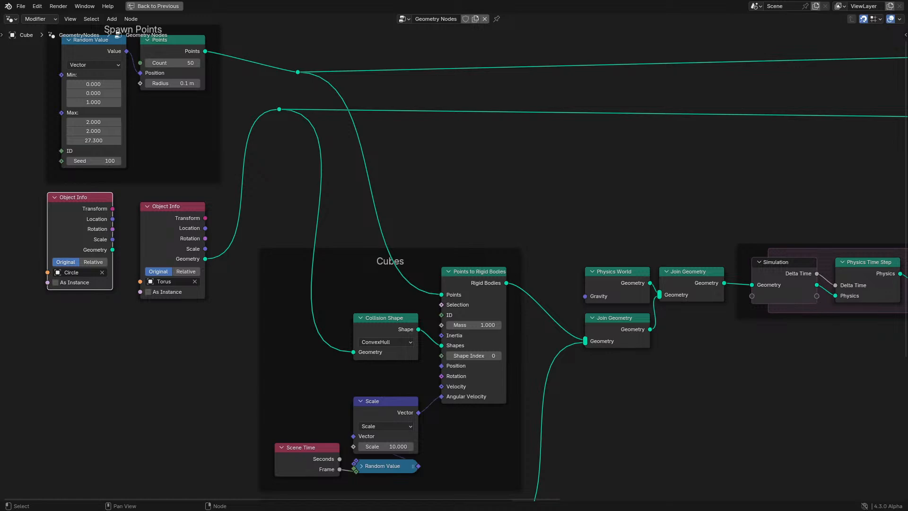
# - Play the torus simulation to frame 77 and re-bake the Bake node's still frame there
pyautogui.moveTo(672, 296); pyautogui.dragTo(404, 288, button='middle')
pyautogui.moveTo(742, 256); pyautogui.dragTo(419, 270, button='middle')
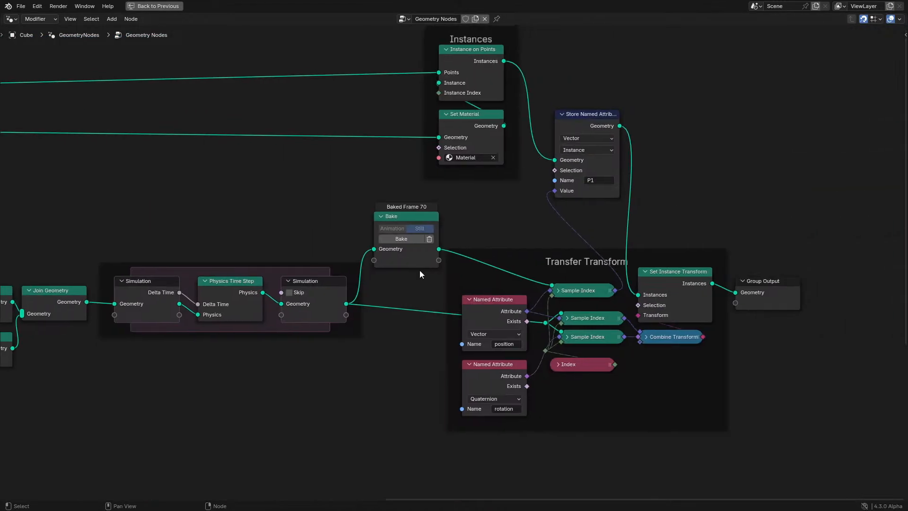
pyautogui.hotkey('ctrl', 'space')
pyautogui.press('space')
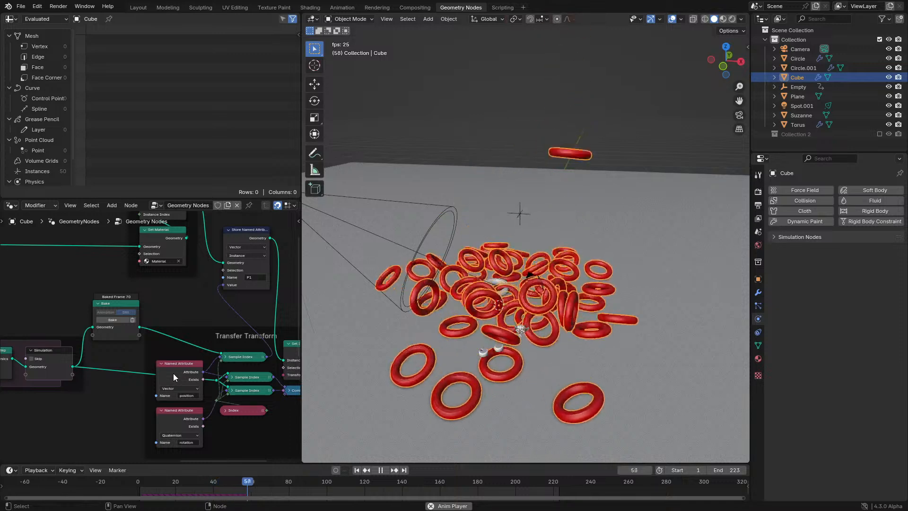
pyautogui.press('space')
pyautogui.click(132, 320)
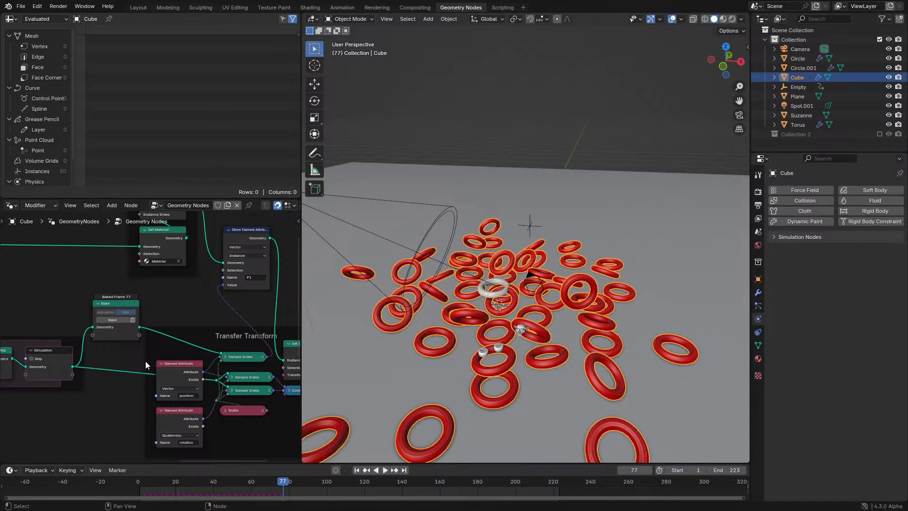
# - Look over the Bake node and the layout of the whole physics node tree
pyautogui.hotkey('ctrl', 'space')
pyautogui.scroll(5, 347, 293)
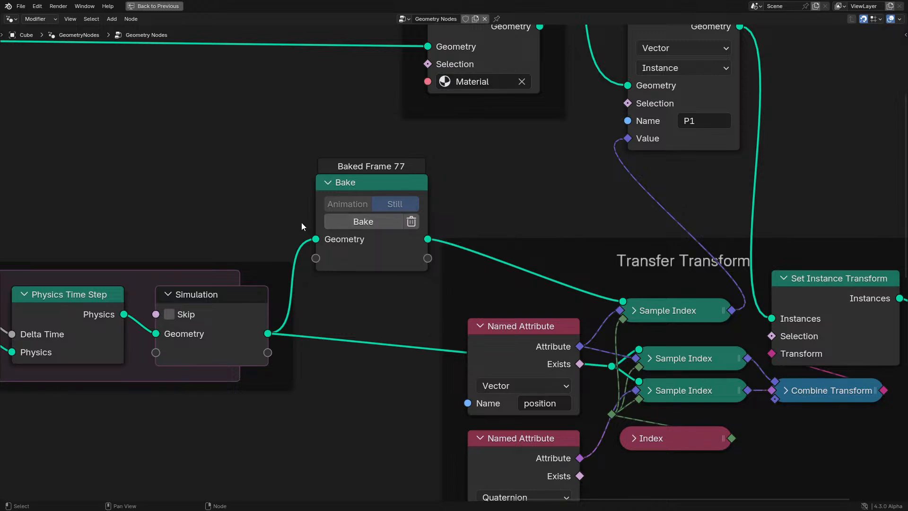
pyautogui.scroll(-6, 301, 222)
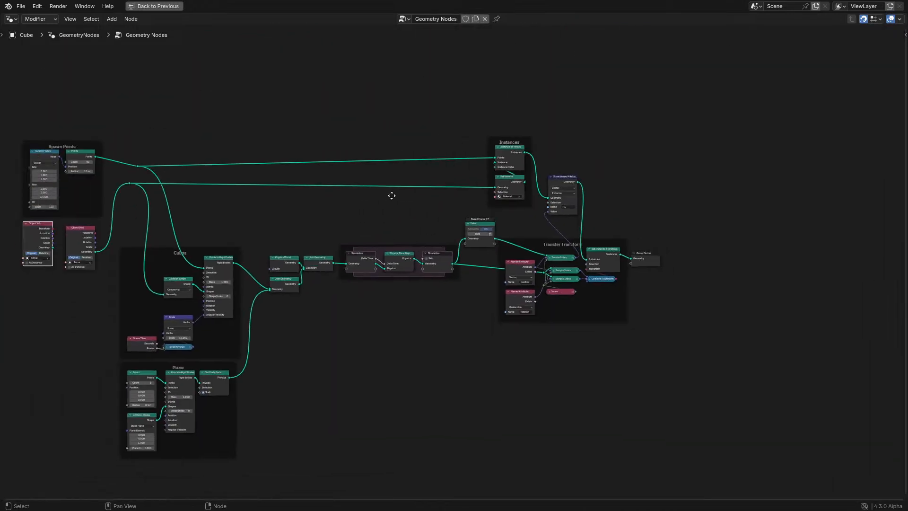
pyautogui.moveTo(260, 169); pyautogui.dragTo(705, 427)
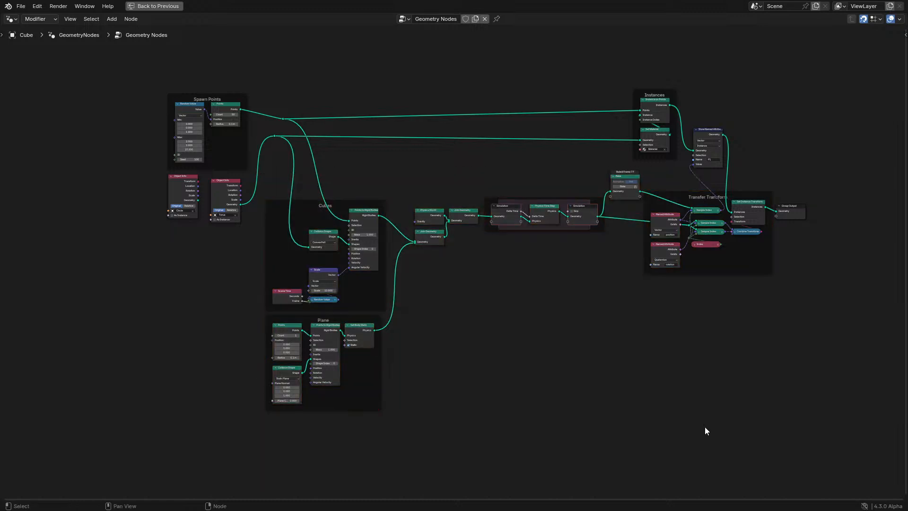
pyautogui.scroll(2, 612, 319)
pyautogui.moveTo(624, 293); pyautogui.dragTo(609, 326, button='middle')
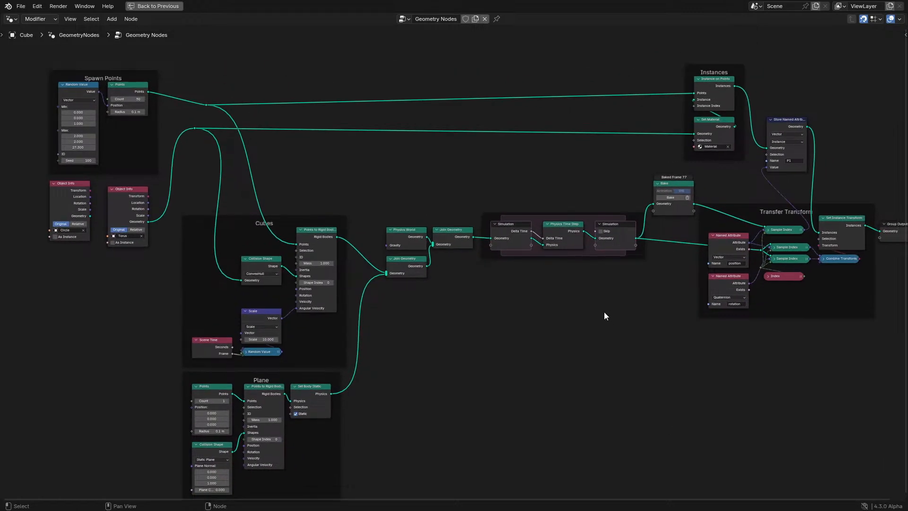
pyautogui.moveTo(200, 200); pyautogui.dragTo(833, 490)
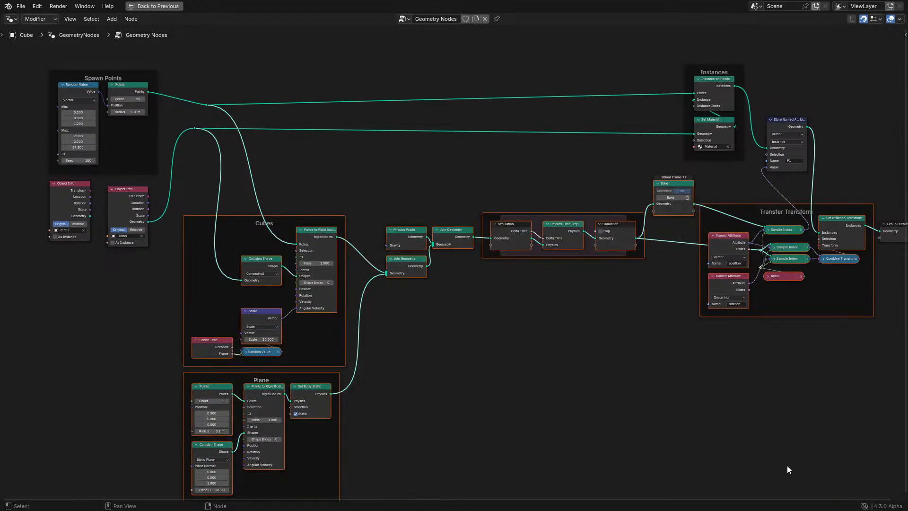
pyautogui.click(564, 311)
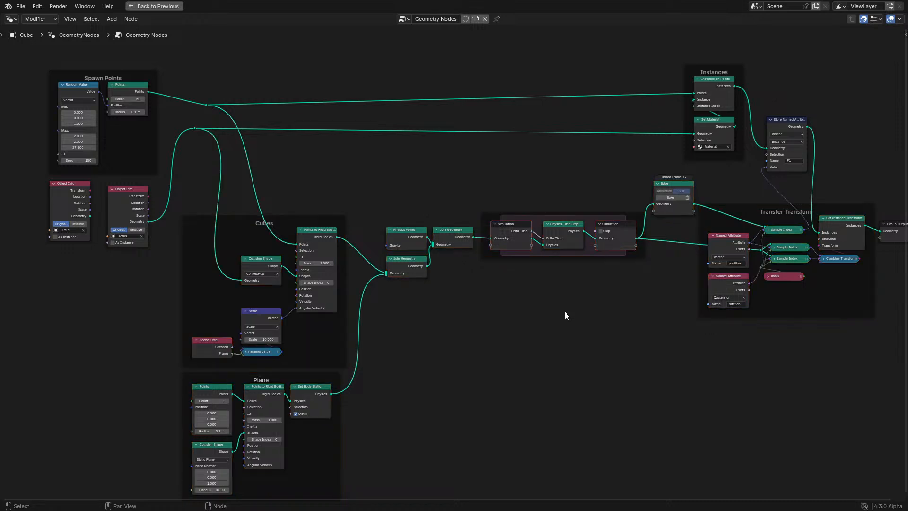
# - Examine the simulation zone, the Bake node's links and the shape types offered by the Cubes Collision Shape node
pyautogui.scroll(3, 564, 311)
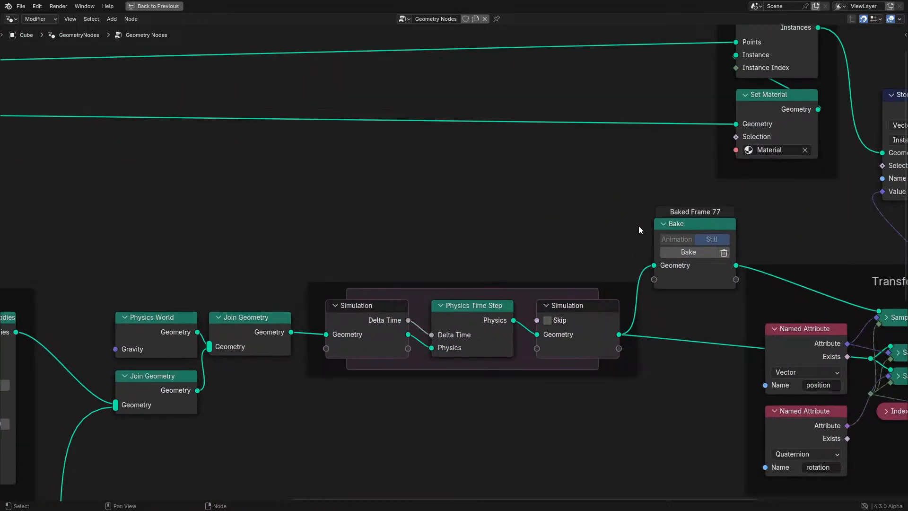
pyautogui.moveTo(639, 226); pyautogui.dragTo(442, 237, button='middle')
pyautogui.scroll(2, 458, 249)
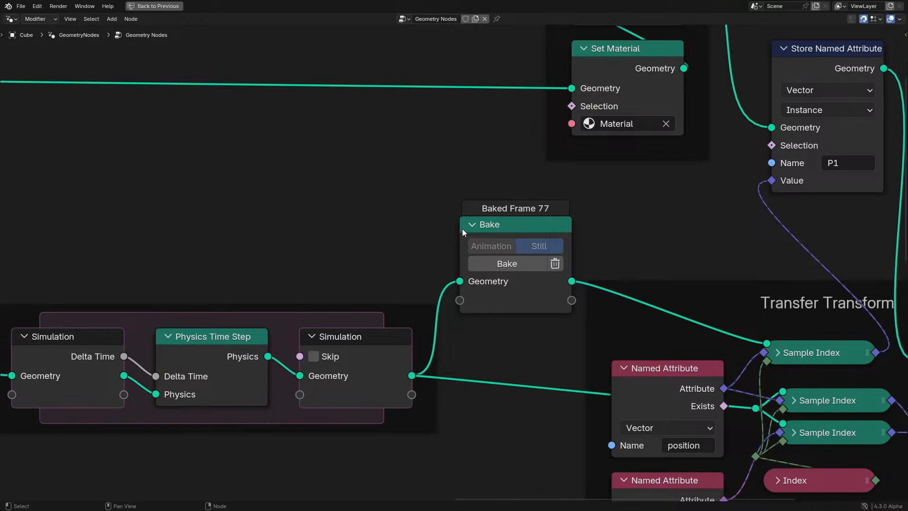
pyautogui.scroll(-3, 462, 228)
pyautogui.moveTo(352, 337); pyautogui.dragTo(571, 316, button='middle')
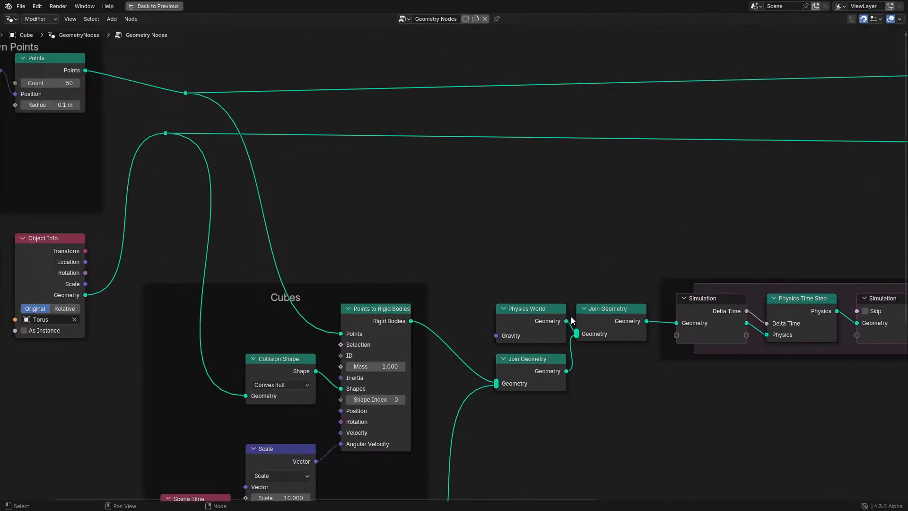
pyautogui.click(272, 385)
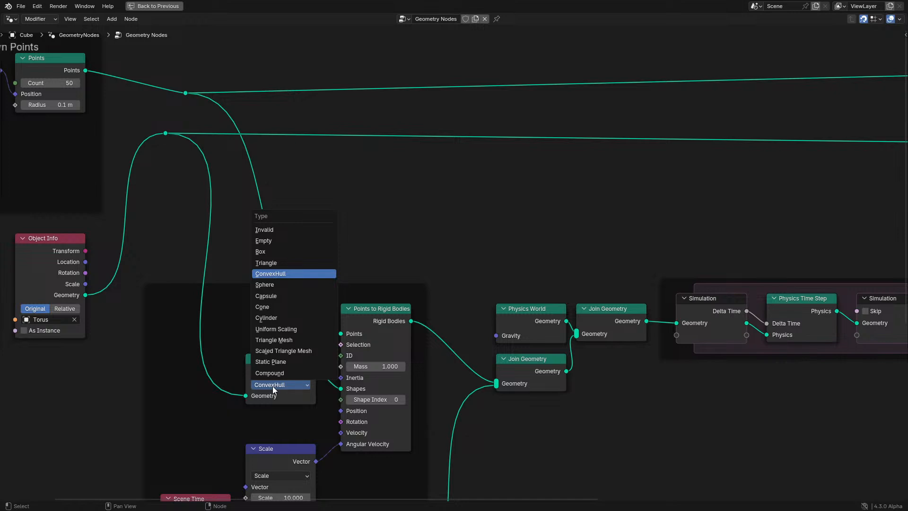
pyautogui.moveTo(328, 359); pyautogui.dragTo(506, 348, button='middle')
# - Align the Circle and Torus Object Info nodes side by side below the Spawn Points frame
pyautogui.moveTo(236, 274); pyautogui.dragTo(237, 264)
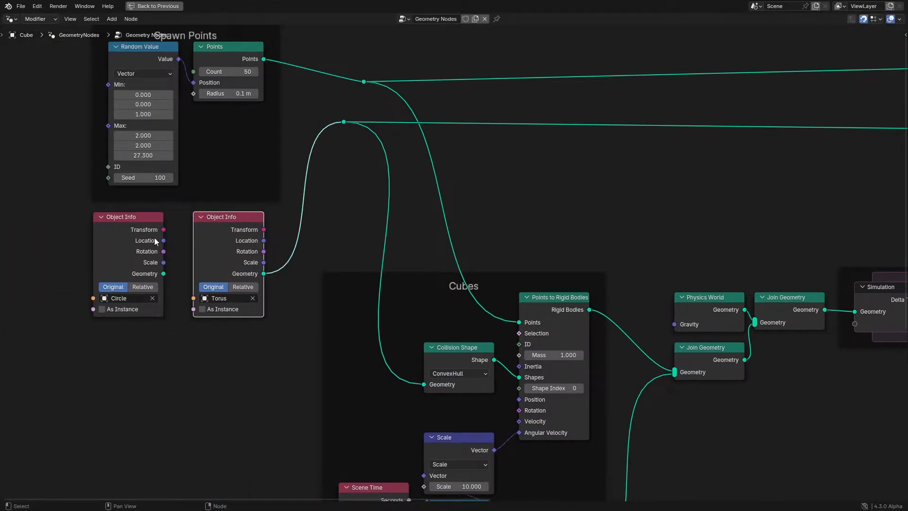
pyautogui.moveTo(138, 237)
pyautogui.mouseDown()
pyautogui.moveTo(153, 239)
pyautogui.moveTo(143, 240)
pyautogui.mouseUp()
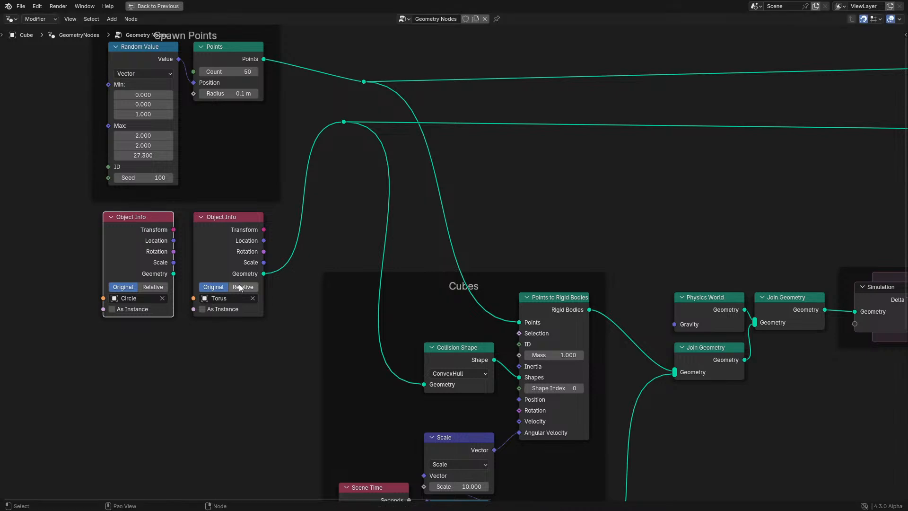
pyautogui.click(243, 254)
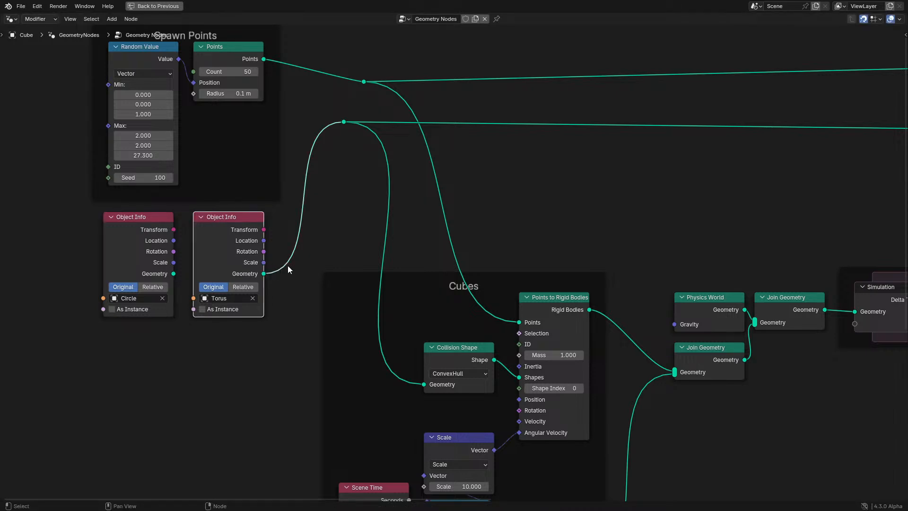
pyautogui.moveTo(328, 107); pyautogui.dragTo(395, 151)
pyautogui.press('g')
pyautogui.rightClick(383, 176)
# - Move the Bake node down, closer to the links between the simulation zone and the Transfer Transform frame
pyautogui.scroll(-2, 449, 253)
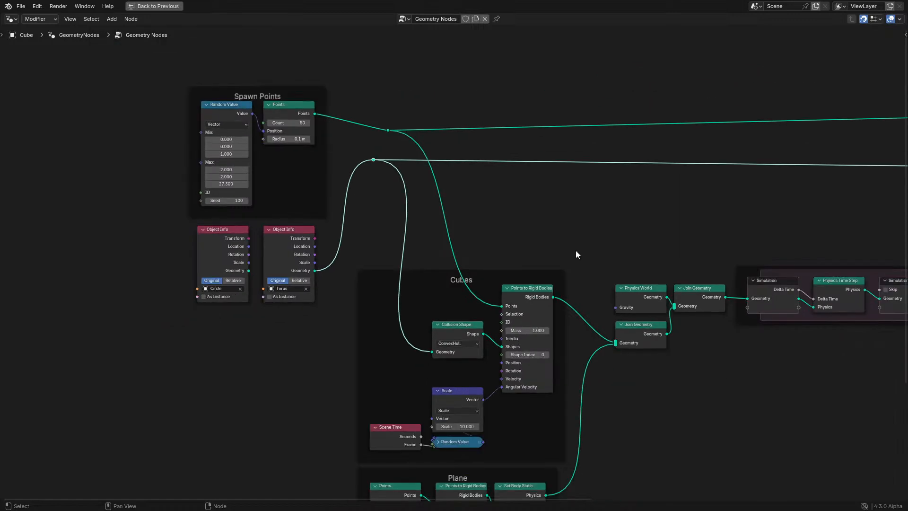
pyautogui.moveTo(575, 250); pyautogui.dragTo(378, 250, button='middle')
pyautogui.scroll(1, 447, 257)
pyautogui.moveTo(522, 253); pyautogui.dragTo(400, 252, button='middle')
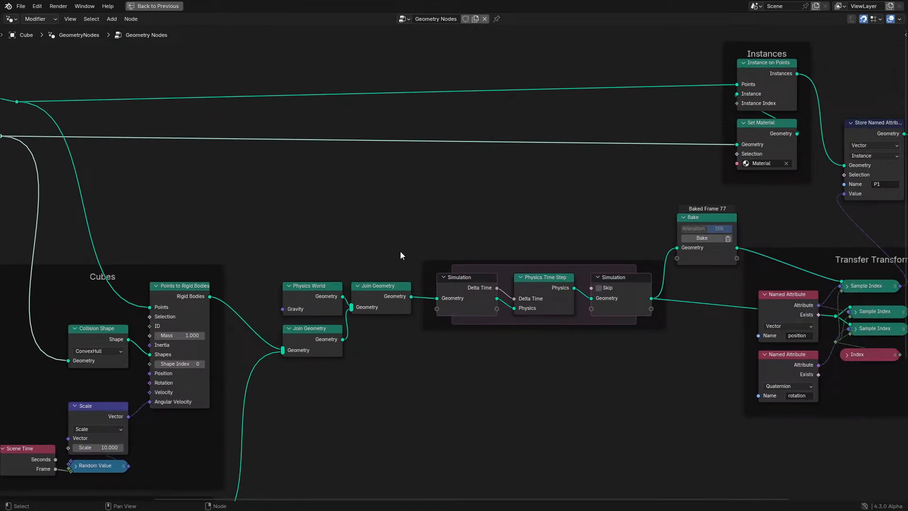
pyautogui.moveTo(490, 246); pyautogui.dragTo(347, 266, button='middle')
pyautogui.scroll(2, 447, 245)
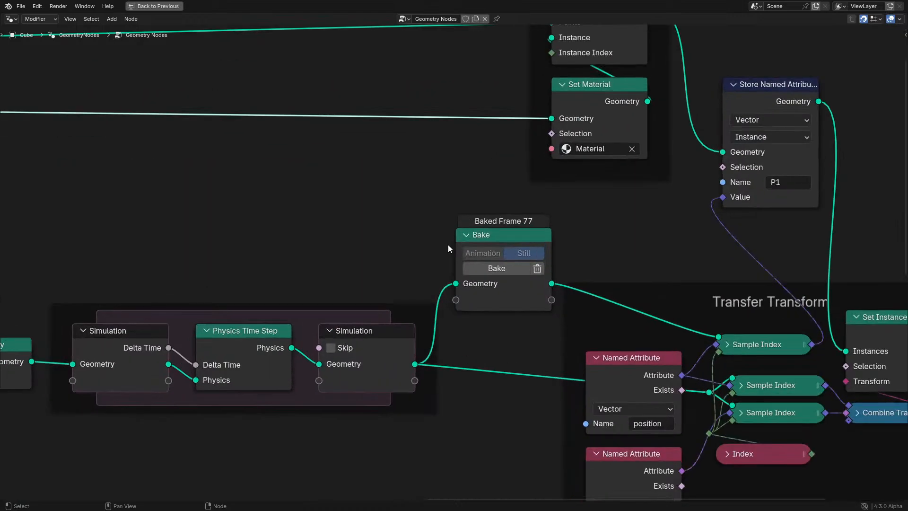
pyautogui.moveTo(482, 236); pyautogui.dragTo(484, 276)
pyautogui.scroll(-1, 484, 276)
pyautogui.moveTo(512, 244); pyautogui.dragTo(495, 243, button='middle')
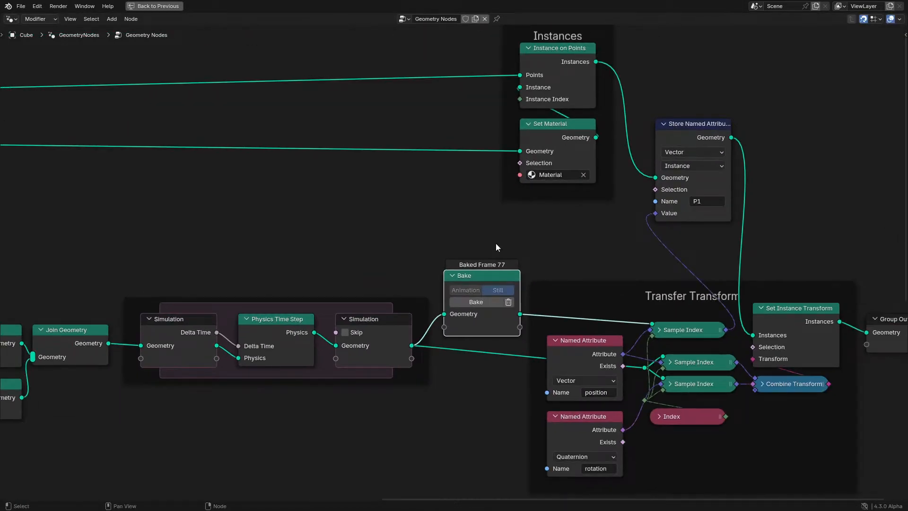
# - Switch the node area to the Shader Editor and add an Attribute node above the material's Object Info node
pyautogui.click(719, 205)
pyautogui.click(12, 19)
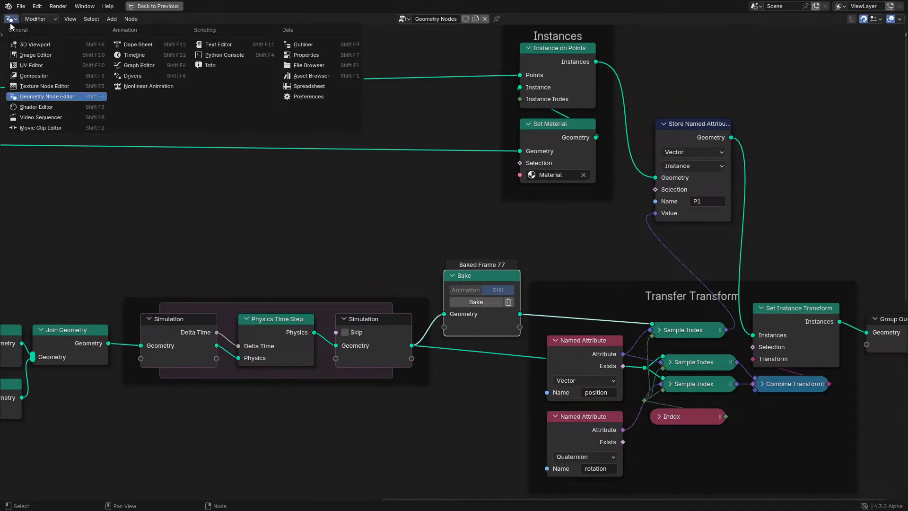
pyautogui.click(33, 95)
pyautogui.press('Home')
pyautogui.scroll(2, 373, 304)
pyautogui.hotkey('shift', 'a')
pyautogui.write('a')
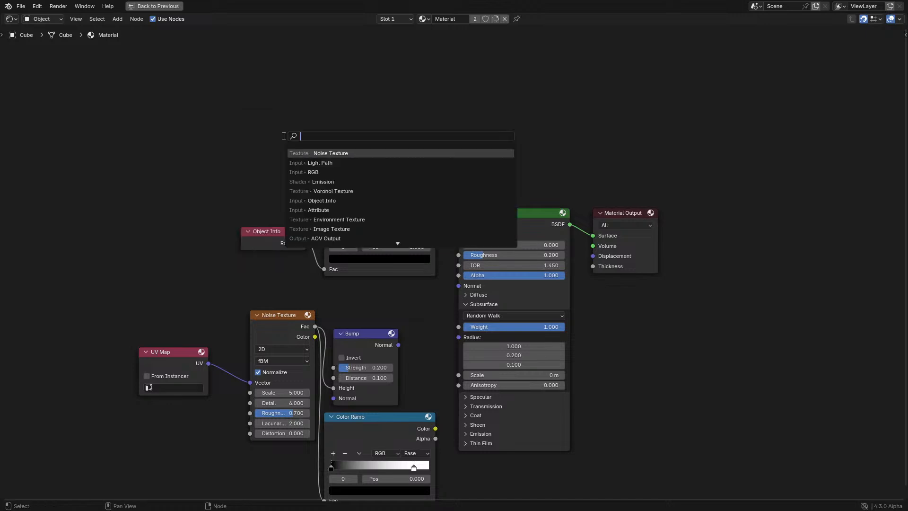
pyautogui.press('Return')
pyautogui.click(280, 163)
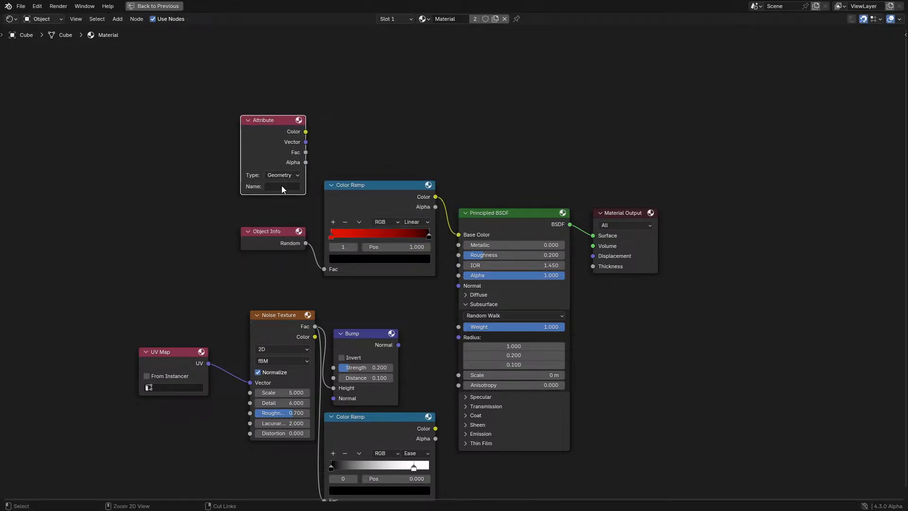
# - Set the Attribute node to Instancer with the name P1 and link its Vector output to the Material Output's Surface
pyautogui.click(282, 175)
pyautogui.click(292, 207)
pyautogui.keyDown('ctrl'); pyautogui.keyDown('shift'); pyautogui.click(269, 142); pyautogui.keyUp('shift'); pyautogui.keyUp('ctrl')
pyautogui.keyDown('ctrl'); pyautogui.keyDown('shift'); pyautogui.click(268, 141); pyautogui.keyUp('shift'); pyautogui.keyUp('ctrl')
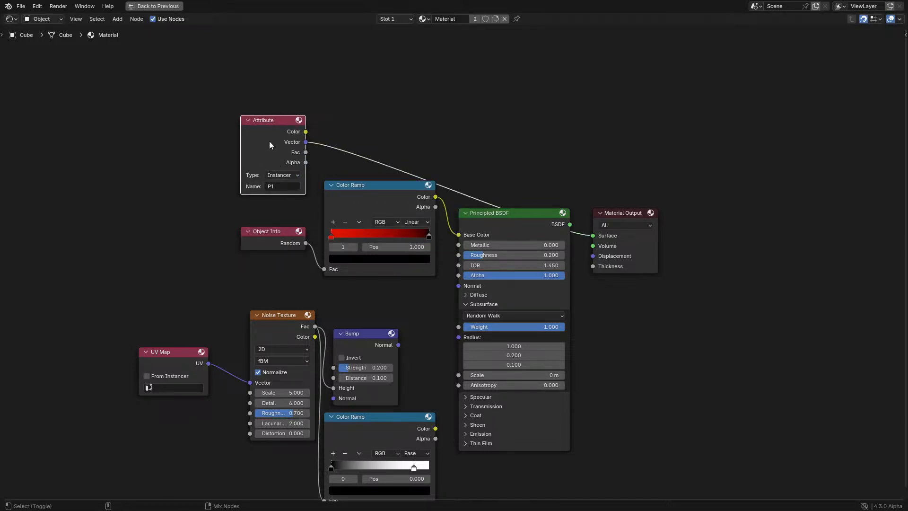
# - Display the scene in rendered shading and play the simulation from its start in top view, stopping at frame 166
pyautogui.hotkey('ctrl', 'space')
pyautogui.press('z')
pyautogui.click(503, 299)
pyautogui.moveTo(524, 236); pyautogui.dragTo(552, 280, button='middle')
pyautogui.click(127, 479)
pyautogui.press('space')
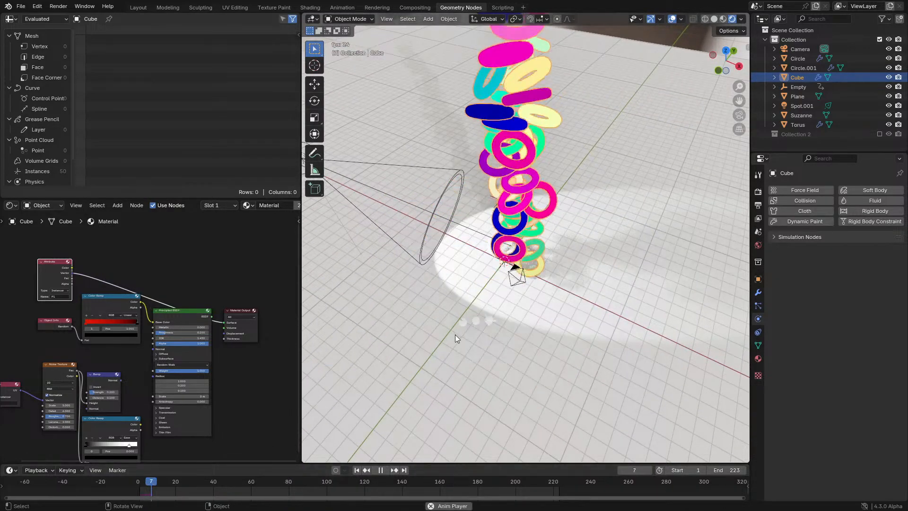
pyautogui.press('KP_7')
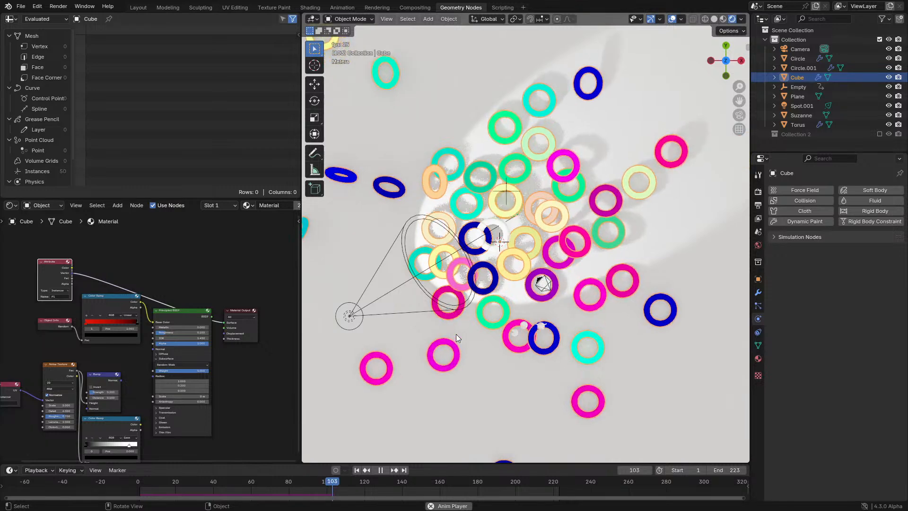
pyautogui.scroll(-2, 566, 242)
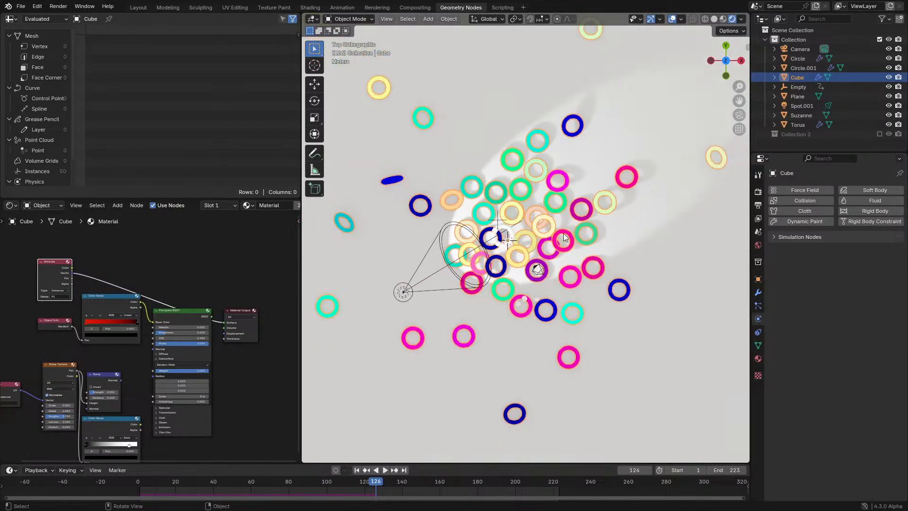
pyautogui.press('space')
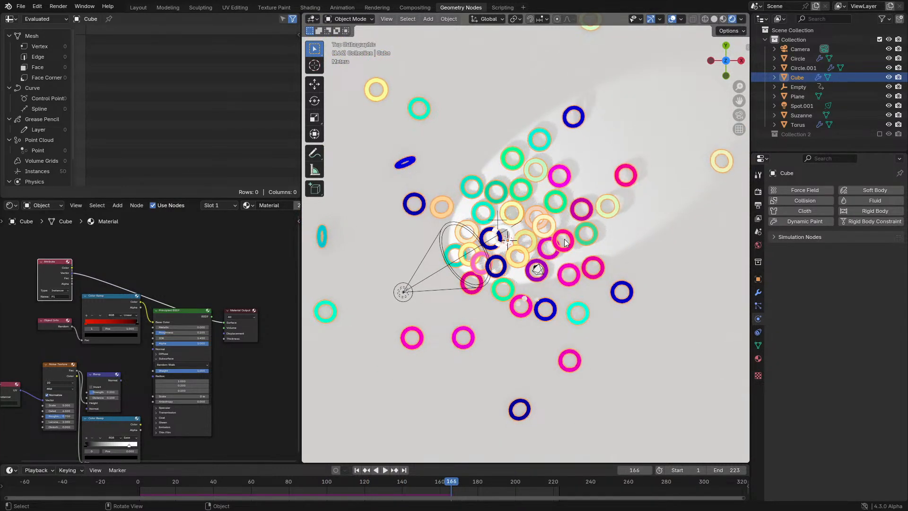
# - Return to the Geometry Node Editor and re-bake the Bake node's still frame at frame 166
pyautogui.click(11, 205)
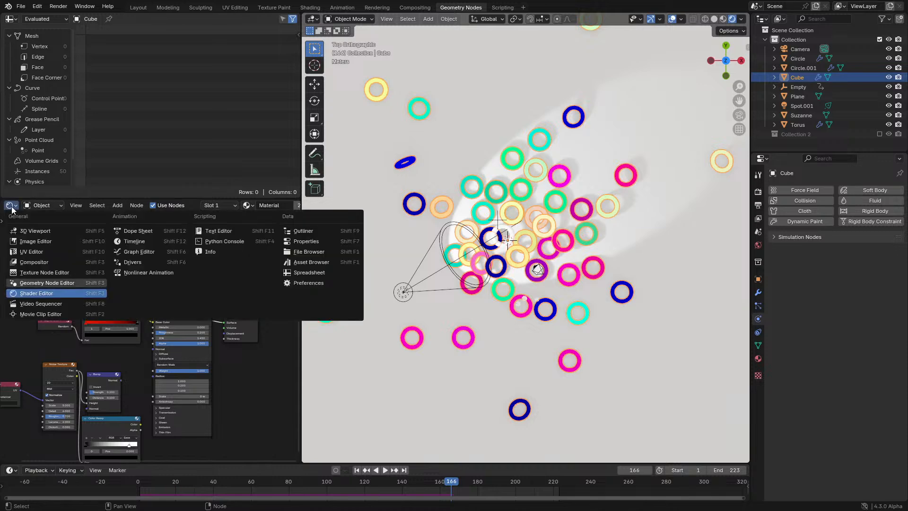
pyautogui.click(36, 282)
pyautogui.moveTo(222, 388); pyautogui.dragTo(283, 319, button='middle')
pyautogui.scroll(4, 265, 378)
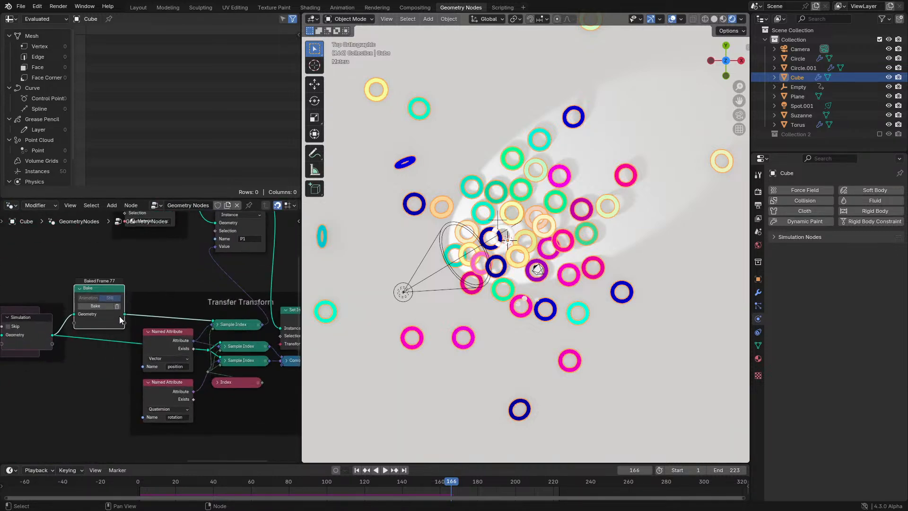
pyautogui.click(94, 307)
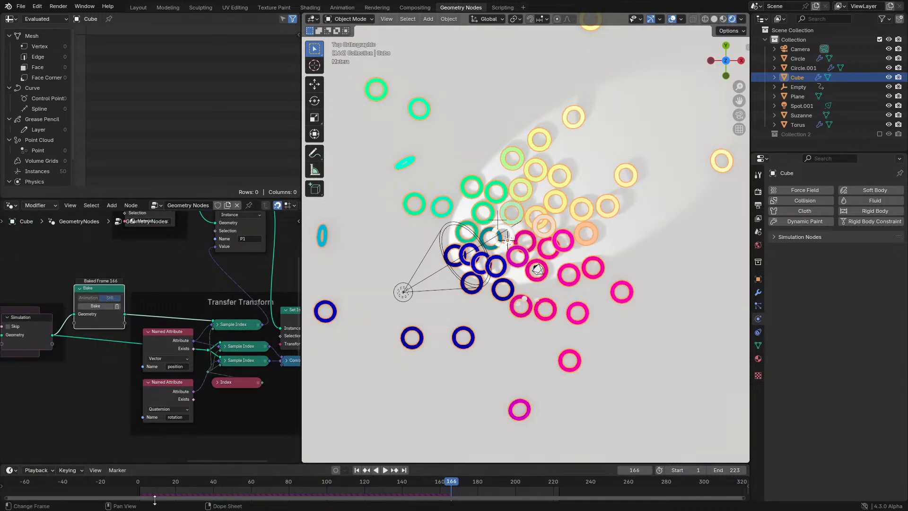
# - Replay the simulation from the first frame and inspect the torus colours from above and at an angle
pyautogui.hotkey('shift', 'Left')
pyautogui.press('space')
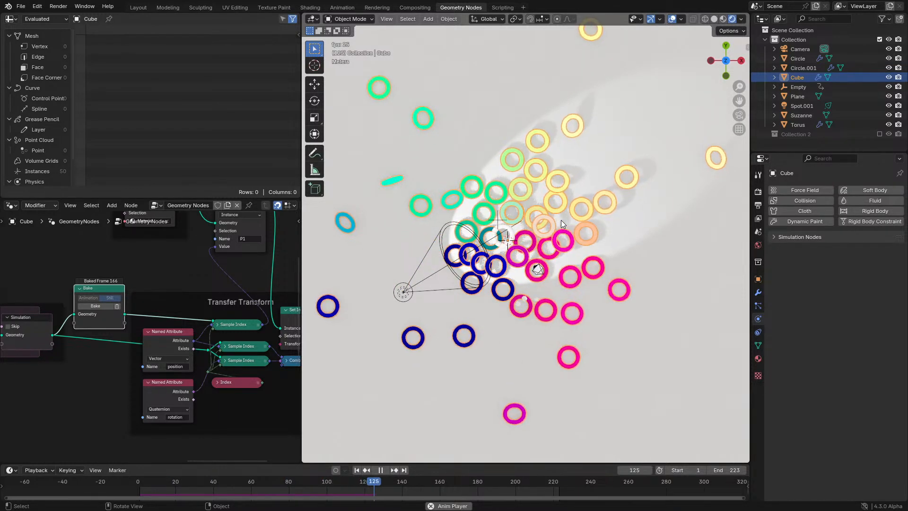
pyautogui.press('space')
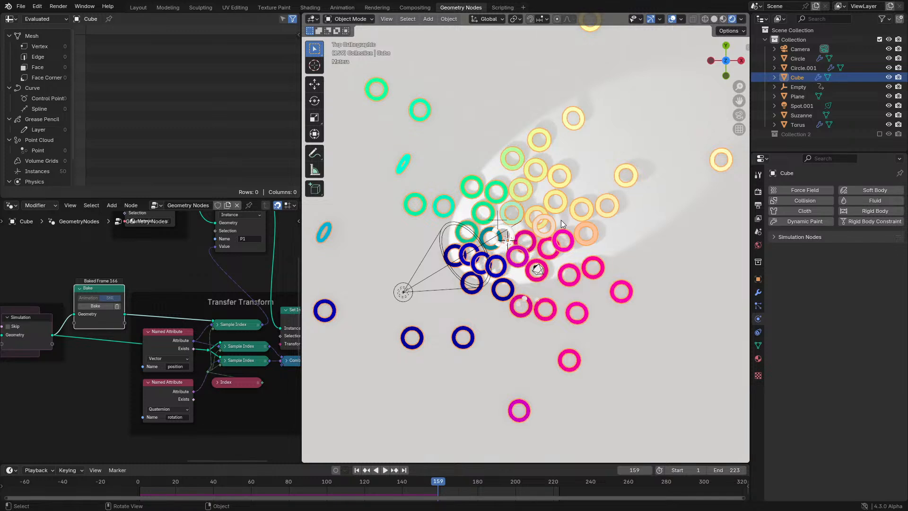
pyautogui.scroll(4, 561, 222)
pyautogui.scroll(-2, 561, 221)
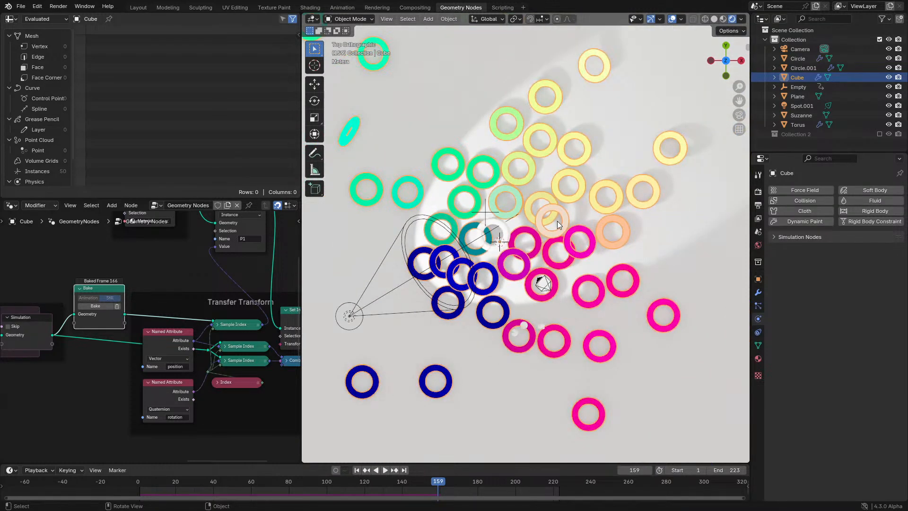
pyautogui.moveTo(557, 221); pyautogui.dragTo(502, 169, button='middle')
pyautogui.press('space')
pyautogui.scroll(2, 502, 170)
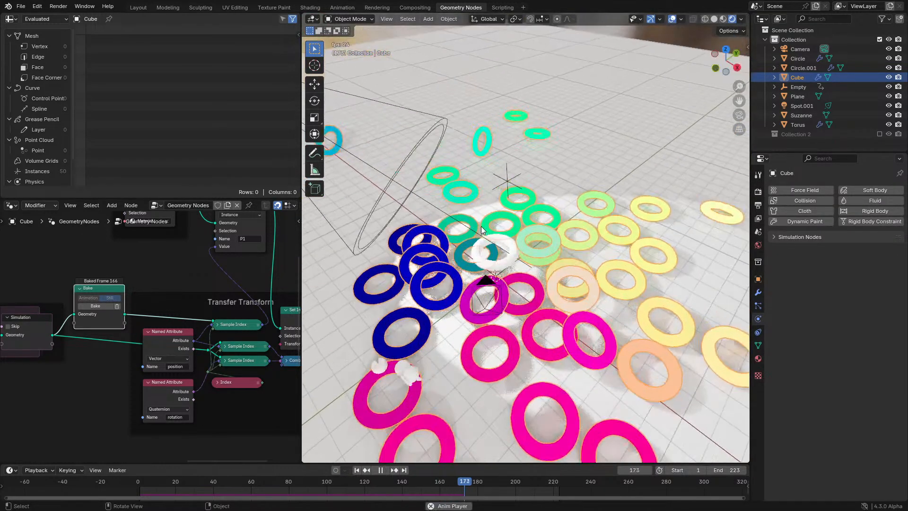
# - Replay the simulation from its start while orbiting in closer to the falling tori, pausing at frame 68
pyautogui.press('space')
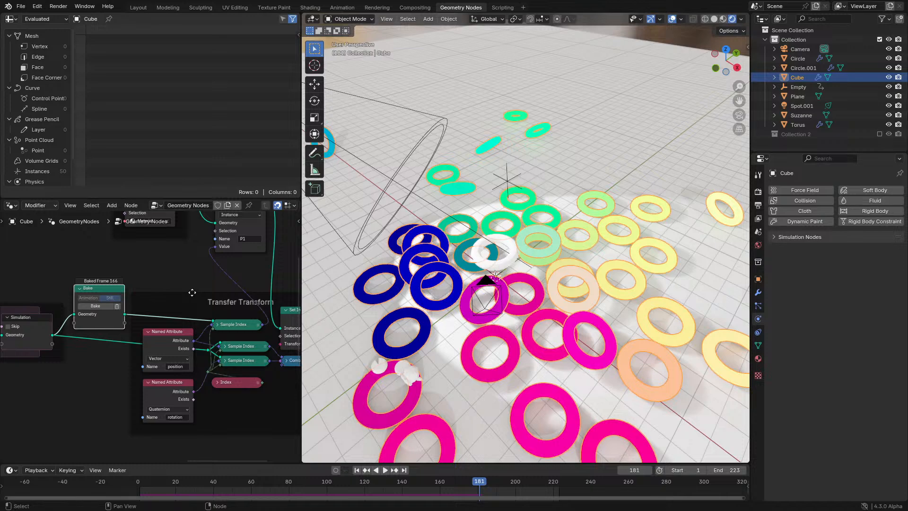
pyautogui.click(100, 485)
pyautogui.press('space')
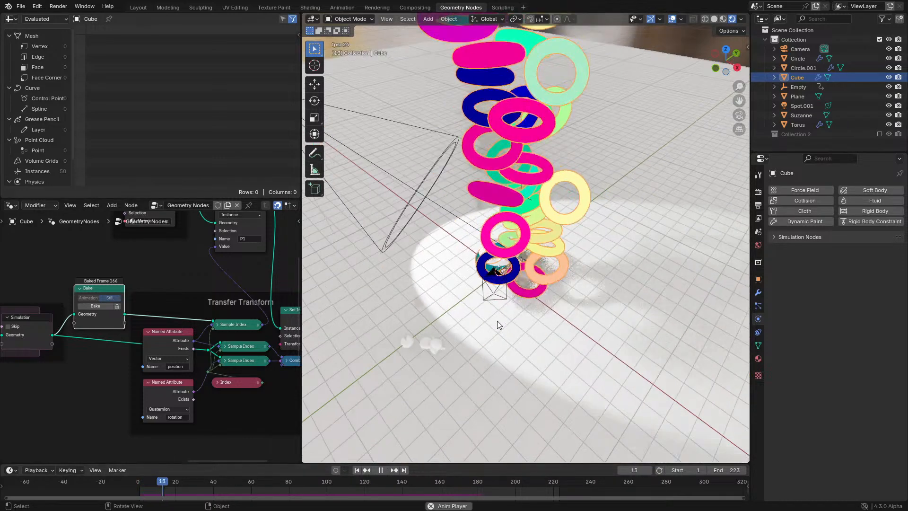
pyautogui.moveTo(497, 322); pyautogui.dragTo(501, 280, button='middle')
pyautogui.press('space')
pyautogui.press('space')
pyautogui.press('space')
pyautogui.scroll(3, 532, 307)
pyautogui.press('space')
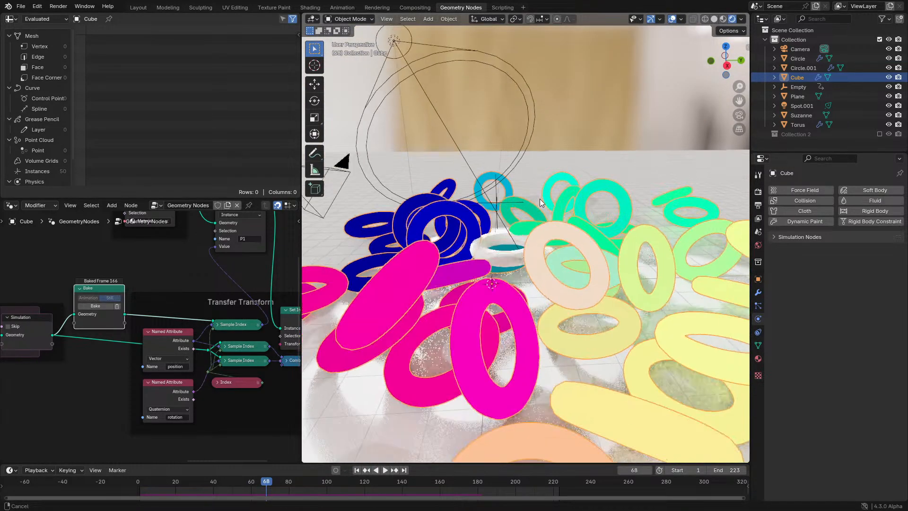
# - Continue playback to frame 96 and inspect the coloured tori up close from several low angles
pyautogui.press('space')
pyautogui.moveTo(532, 197); pyautogui.dragTo(589, 336, button='middle')
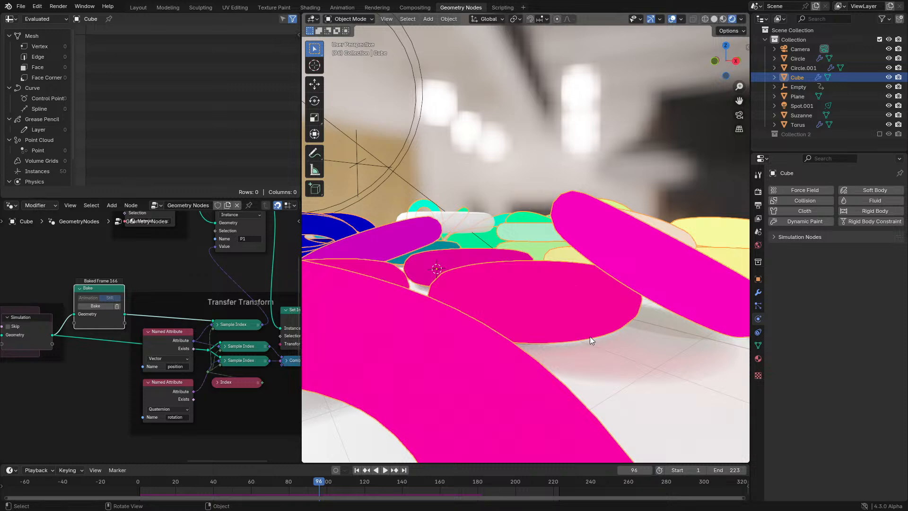
pyautogui.moveTo(601, 259); pyautogui.dragTo(620, 270, button='middle')
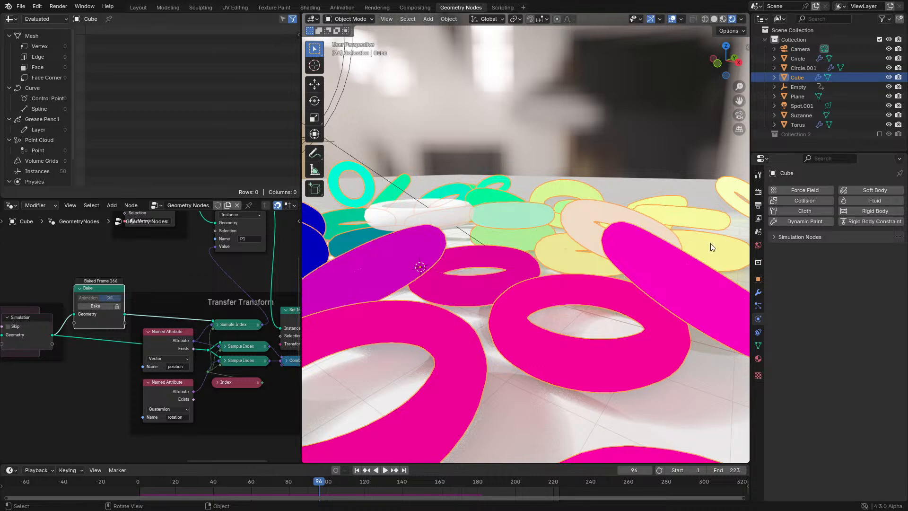
pyautogui.moveTo(710, 243); pyautogui.dragTo(499, 322, button='middle')
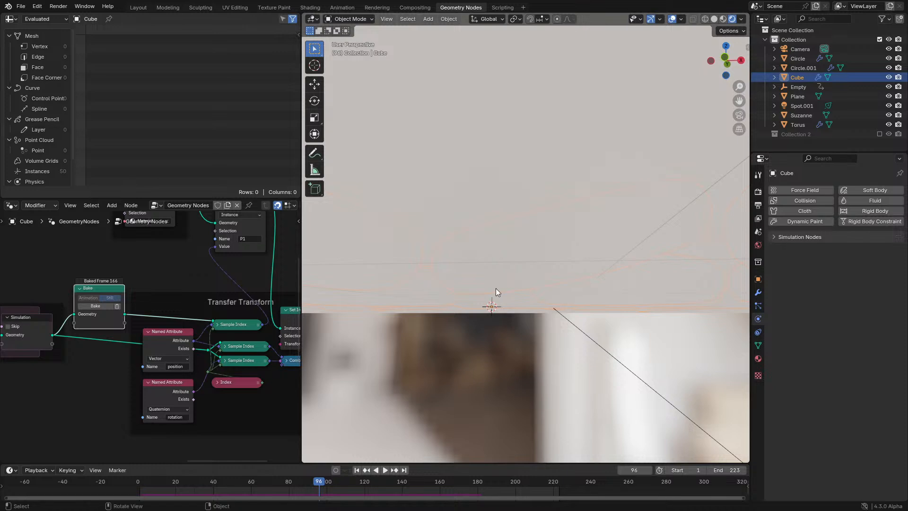
pyautogui.moveTo(481, 267); pyautogui.dragTo(480, 316, button='middle')
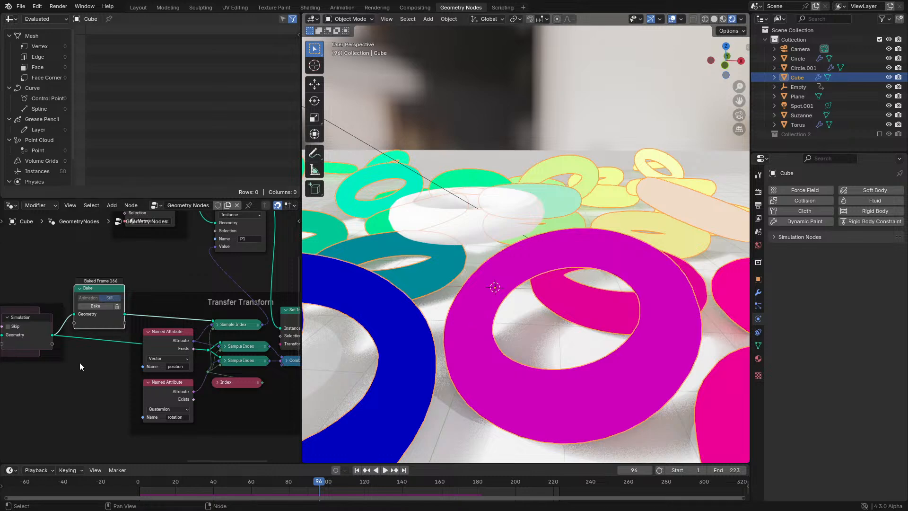
# - Maximize the node editor and examine the Simulation zone with its Physics Time Step node
pyautogui.moveTo(127, 323); pyautogui.dragTo(408, 353, button='middle')
pyautogui.hotkey('ctrl', 'space')
pyautogui.scroll(-5, 152, 334)
pyautogui.scroll(3, 378, 343)
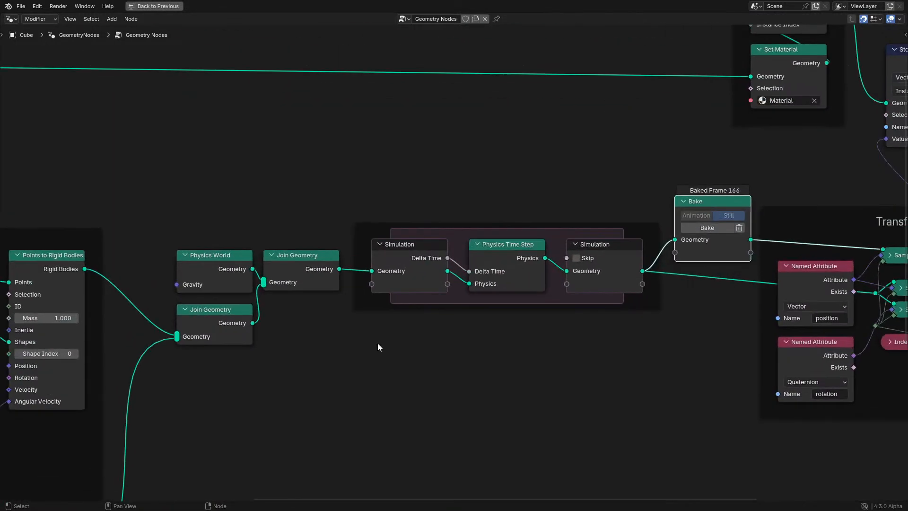
pyautogui.moveTo(335, 353); pyautogui.dragTo(581, 195)
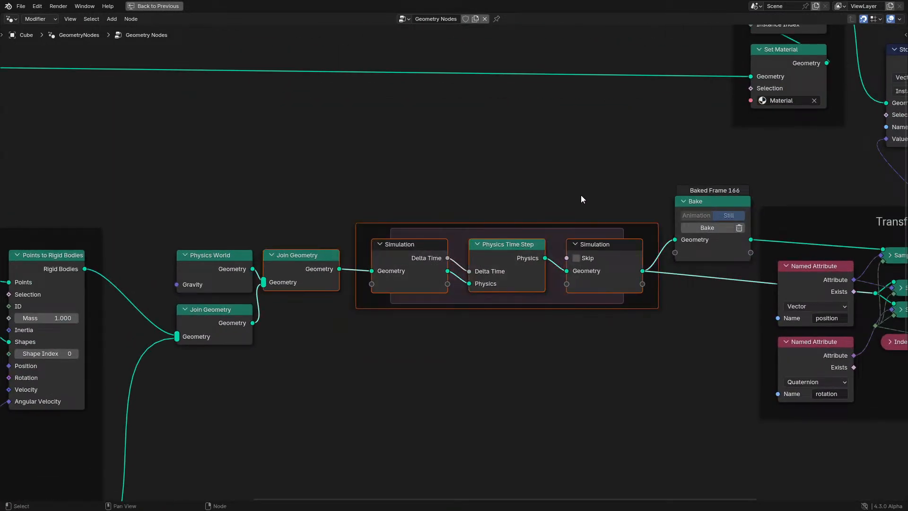
pyautogui.scroll(2, 513, 249)
pyautogui.click(512, 248)
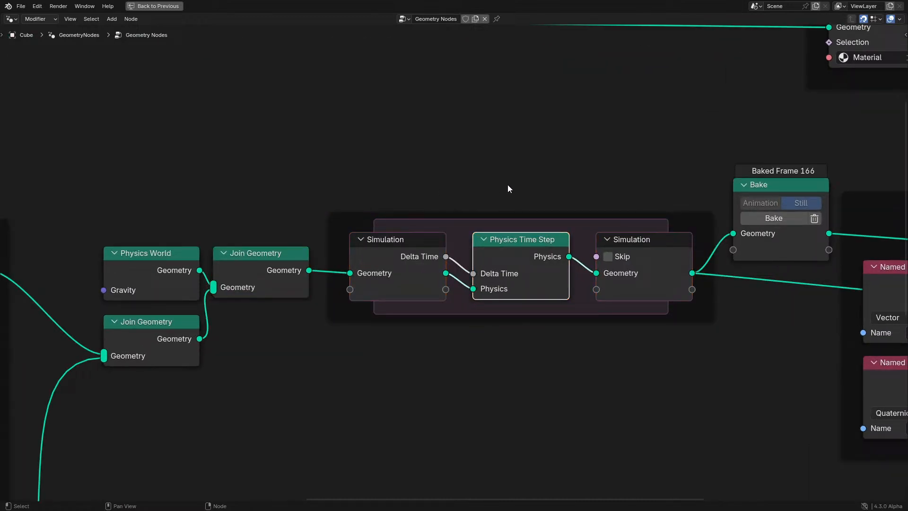
# - Trace the Cubes and Plane rigid bodies through Join Geometry into the Simulation zone, and restore the full window layout
pyautogui.scroll(-6, 237, 419)
pyautogui.moveTo(187, 422); pyautogui.dragTo(549, 306, button='middle')
pyautogui.scroll(5, 512, 317)
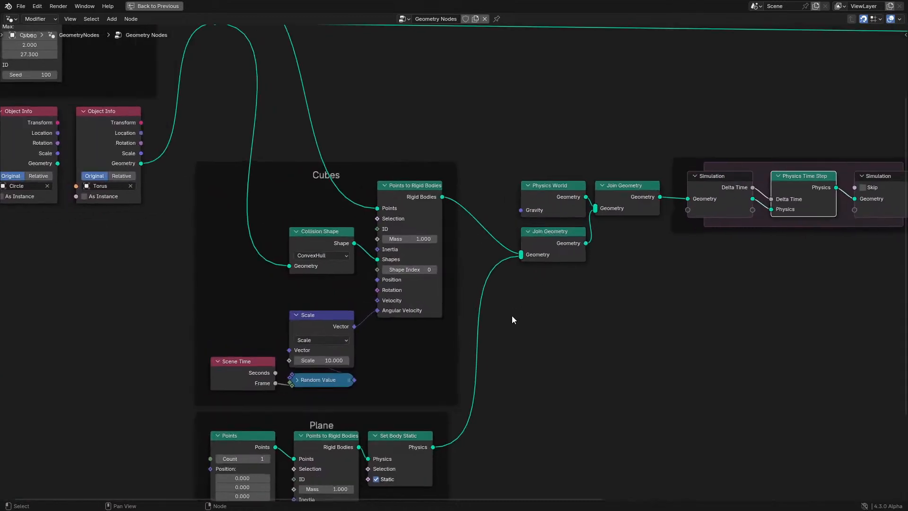
pyautogui.click(264, 229)
pyautogui.moveTo(658, 262); pyautogui.dragTo(183, 369, button='middle')
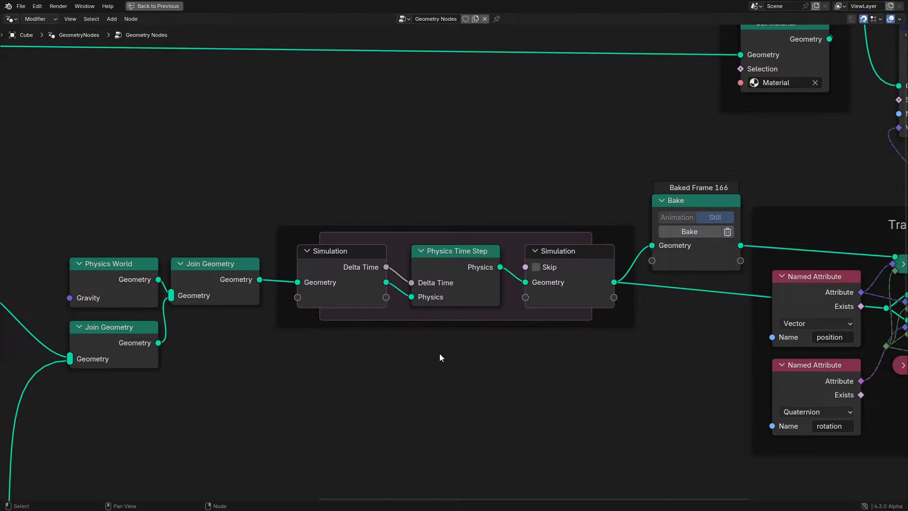
pyautogui.scroll(-2, 439, 353)
pyautogui.hotkey('ctrl', 'space')
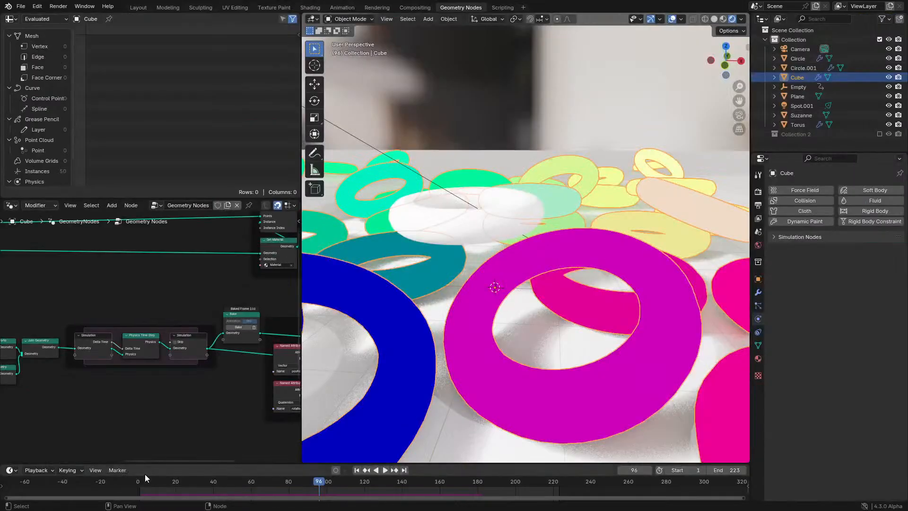
# - Replay the simulation from its start with the viewport pulled back from the tori, stopping at frame 61
pyautogui.click(130, 479)
pyautogui.press('space')
pyautogui.scroll(-4, 486, 347)
pyautogui.press('space')
pyautogui.moveTo(489, 344); pyautogui.dragTo(527, 339, button='middle')
pyautogui.press('space')
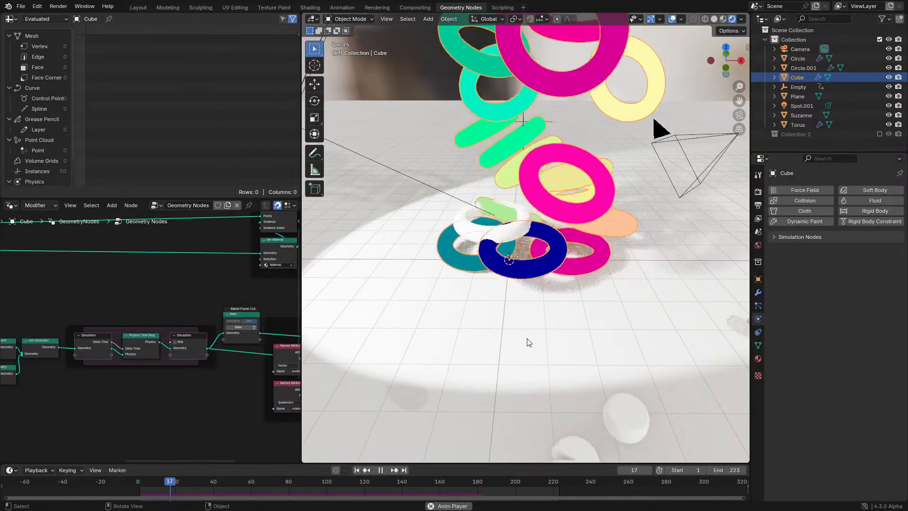
pyautogui.press('space')
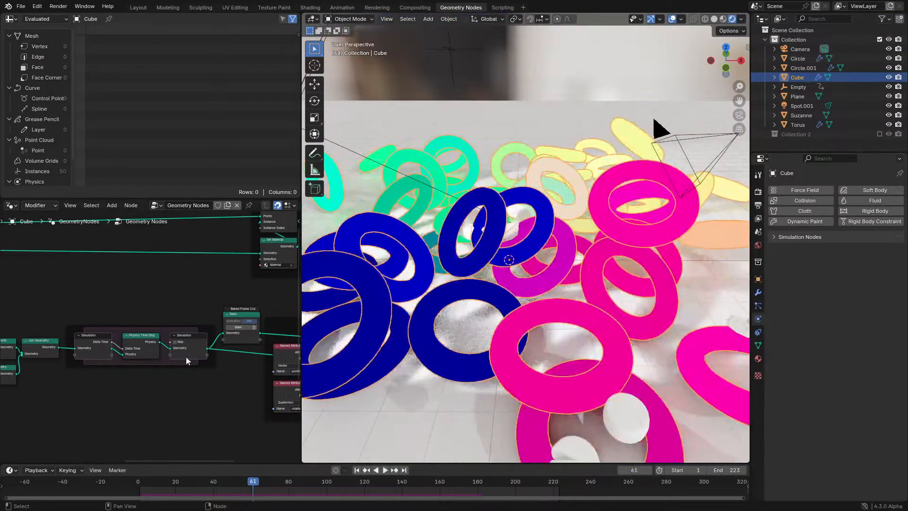
# - Inspect the Bake node in the enlarged node editor, and resume playback in the normal layout up to frame 161
pyautogui.hotkey('ctrl', 'space')
pyautogui.scroll(5, 440, 283)
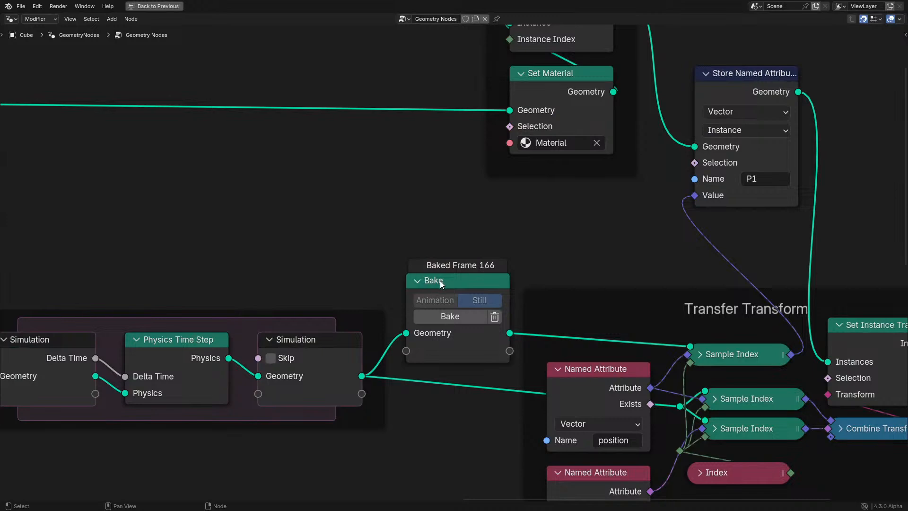
pyautogui.click(440, 283)
pyautogui.hotkey('ctrl', 'space')
pyautogui.press('space')
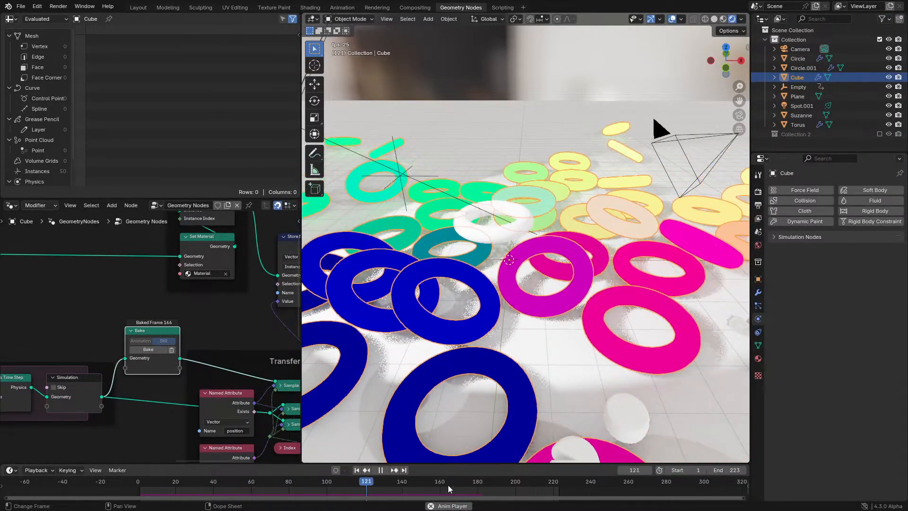
pyautogui.press('space')
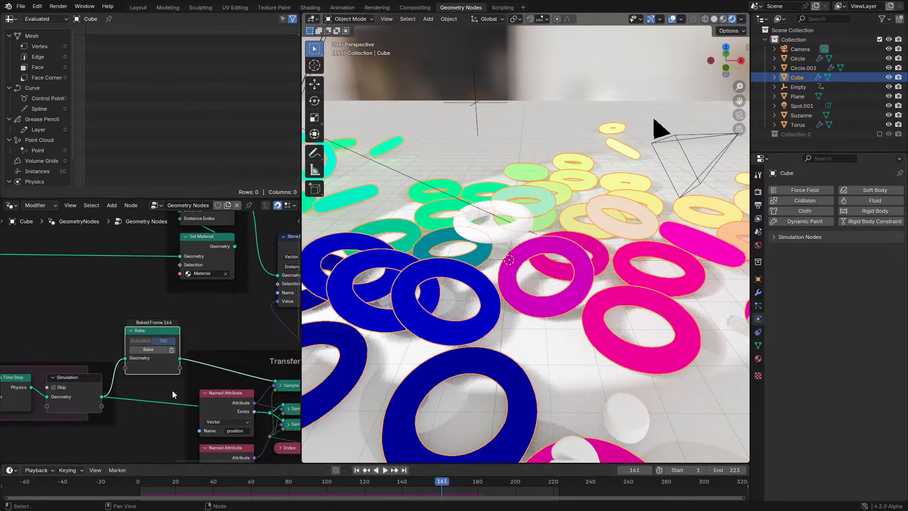
# - Scrub the timeline back, stop playback at frame 34, and view the whole falling stack of tori
pyautogui.press('space')
pyautogui.click(240, 483)
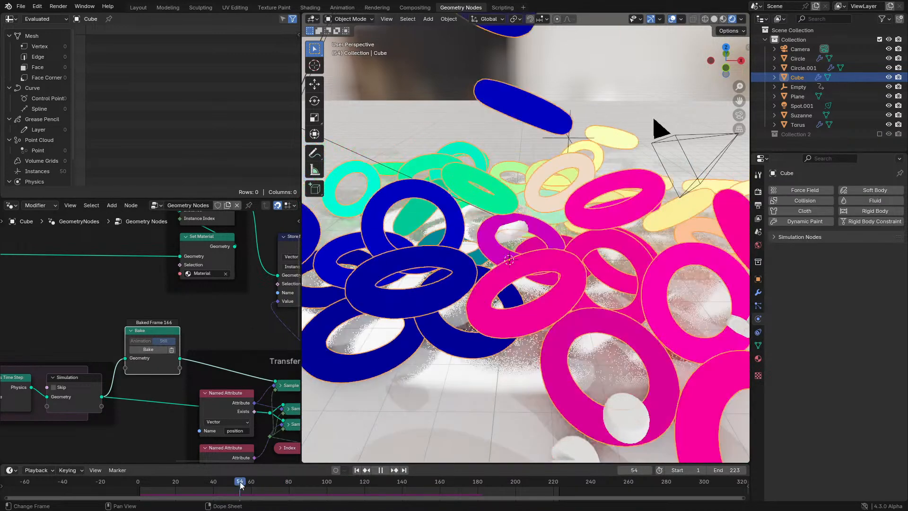
pyautogui.moveTo(241, 486); pyautogui.dragTo(190, 482)
pyautogui.press('space')
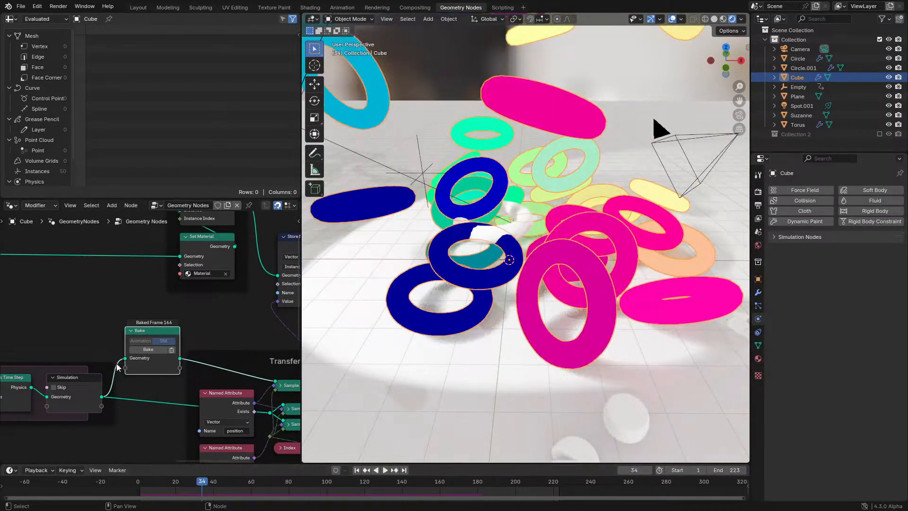
pyautogui.scroll(-4, 467, 346)
pyautogui.moveTo(468, 346); pyautogui.dragTo(485, 381, button='middle')
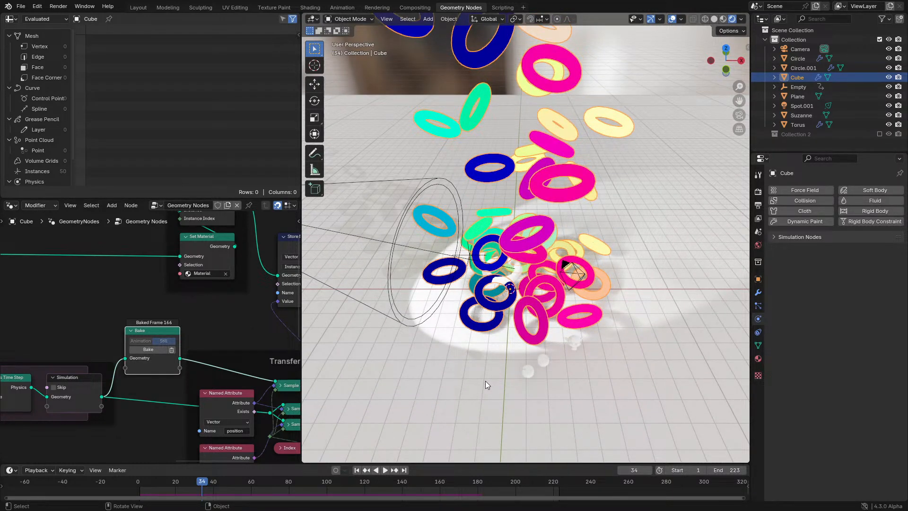
# - Play the simulation on and rerun it from its first frame, pausing at frames 38 and 66
pyautogui.press('space')
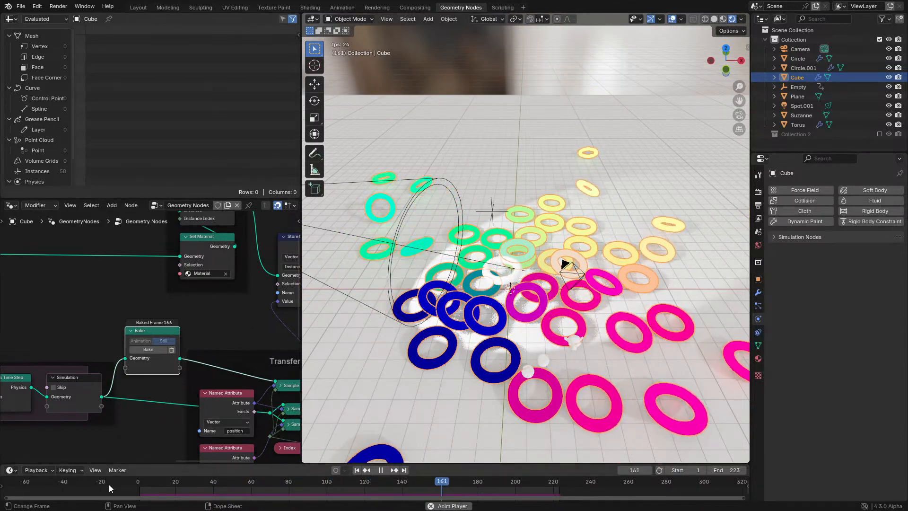
pyautogui.hotkey('shift', 'Left')
pyautogui.press('space')
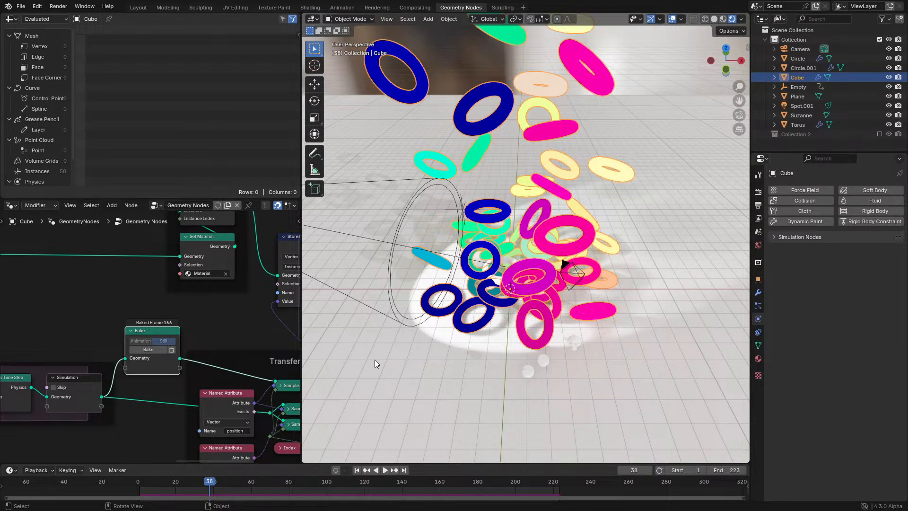
pyautogui.press('space')
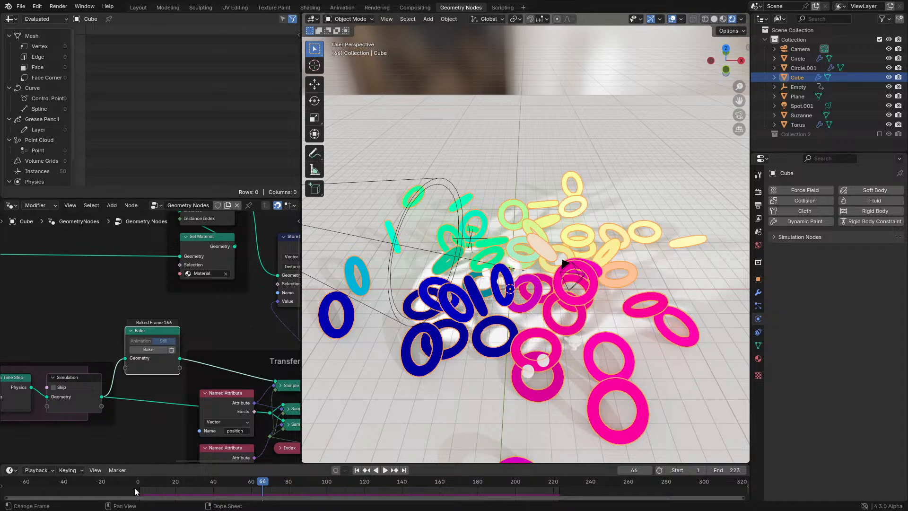
# - Replay the simulation from its first frame while viewing the tori from another angle, stopping at frame 100
pyautogui.hotkey('shift', 'Left')
pyautogui.press('space')
pyautogui.moveTo(490, 287); pyautogui.dragTo(554, 271, button='middle')
pyautogui.scroll(4, 388, 280)
pyautogui.press('space')
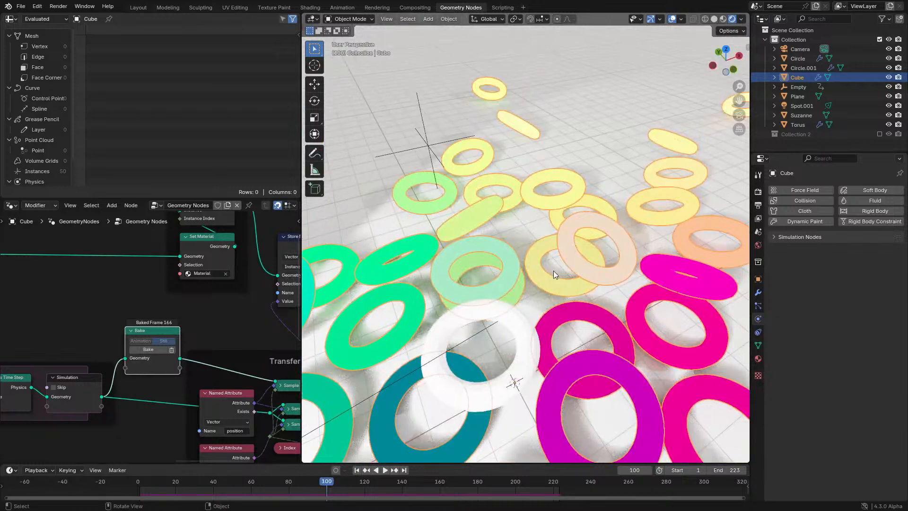
pyautogui.scroll(-3, 553, 270)
# - Reset the timeline to frame 0 and review the Simulation zone and Bake node in the maximized node editor
pyautogui.click(82, 479)
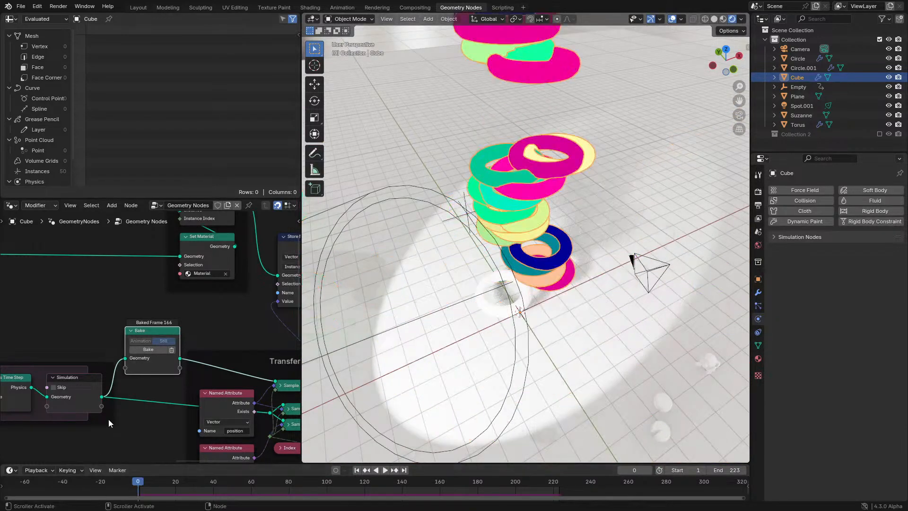
pyautogui.scroll(-5, 109, 419)
pyautogui.moveTo(64, 423); pyautogui.dragTo(158, 367, button='middle')
pyautogui.hotkey('ctrl', 'space')
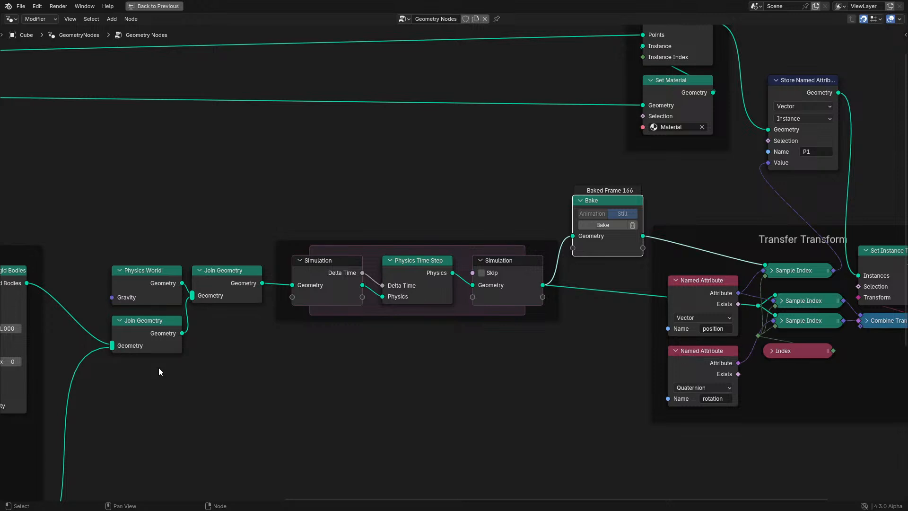
pyautogui.scroll(2, 164, 367)
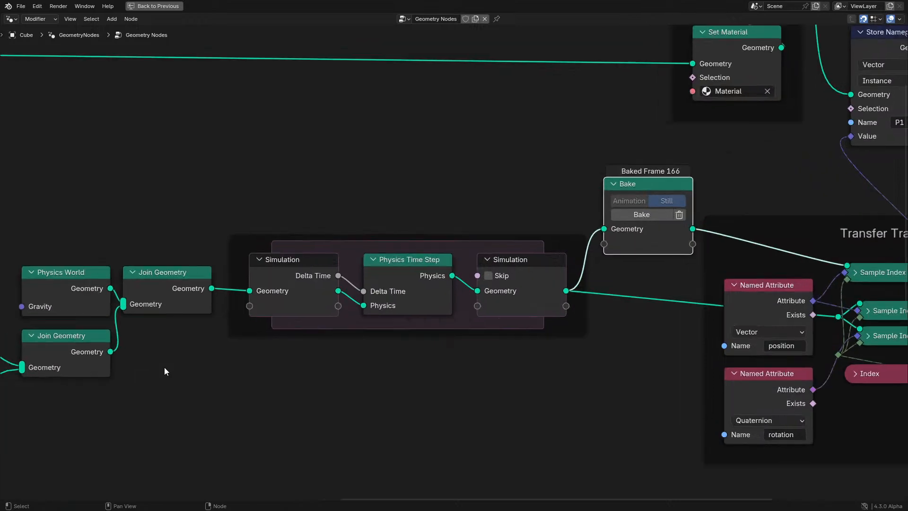
pyautogui.scroll(-2, 255, 248)
pyautogui.hotkey('shift', 'a')
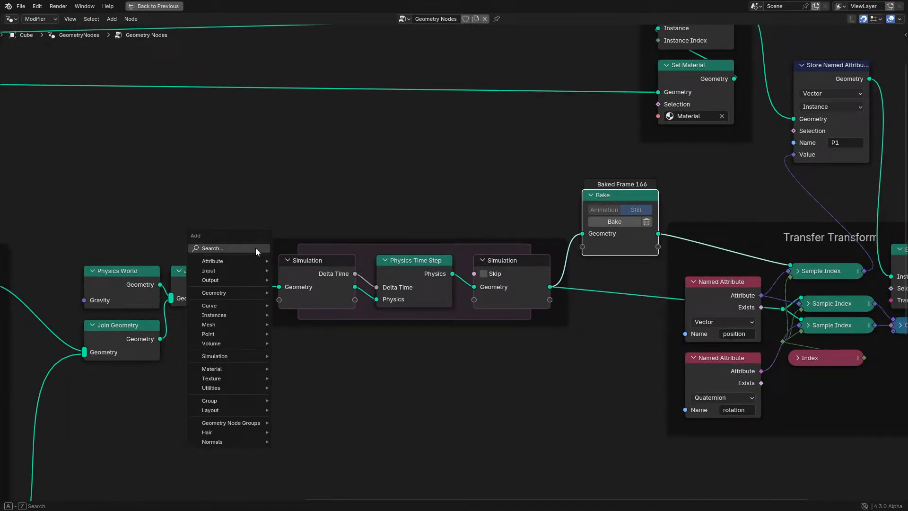
pyautogui.click(256, 248)
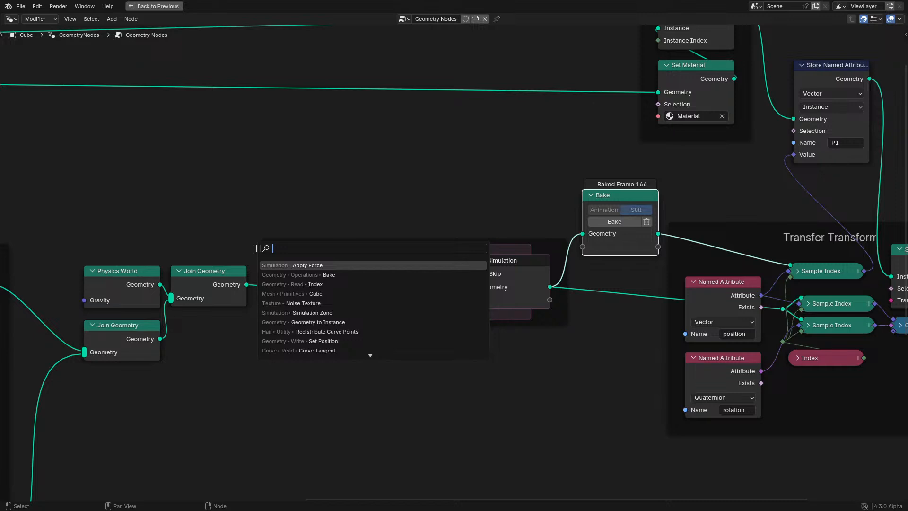
pyautogui.press('Escape')
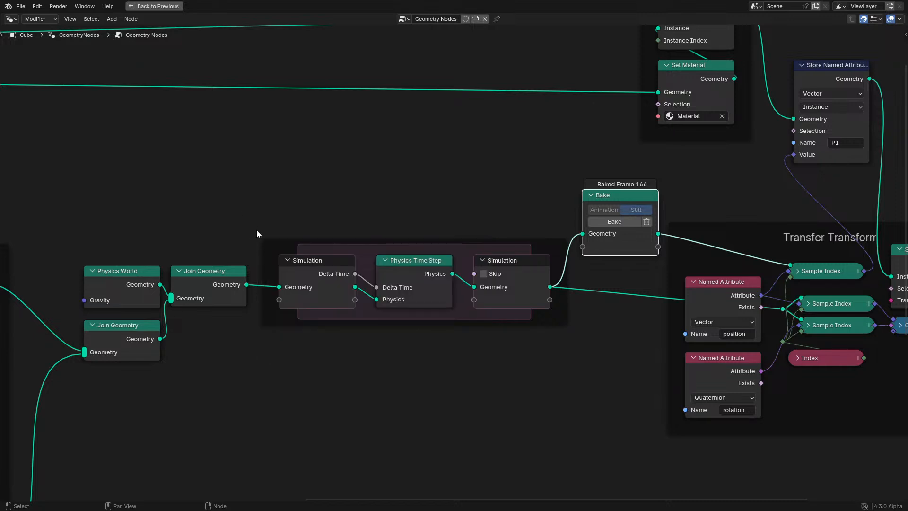
# - Examine the chain from Physics World and Join Geometry through the Simulation zone by temporarily selecting its nodes
pyautogui.scroll(-2, 256, 230)
pyautogui.moveTo(268, 221); pyautogui.dragTo(378, 248, button='middle')
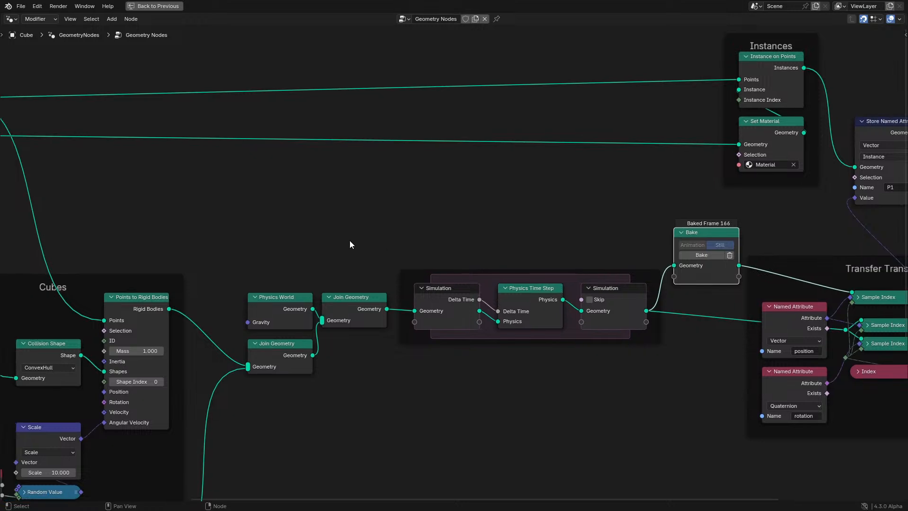
pyautogui.moveTo(261, 244); pyautogui.dragTo(534, 411)
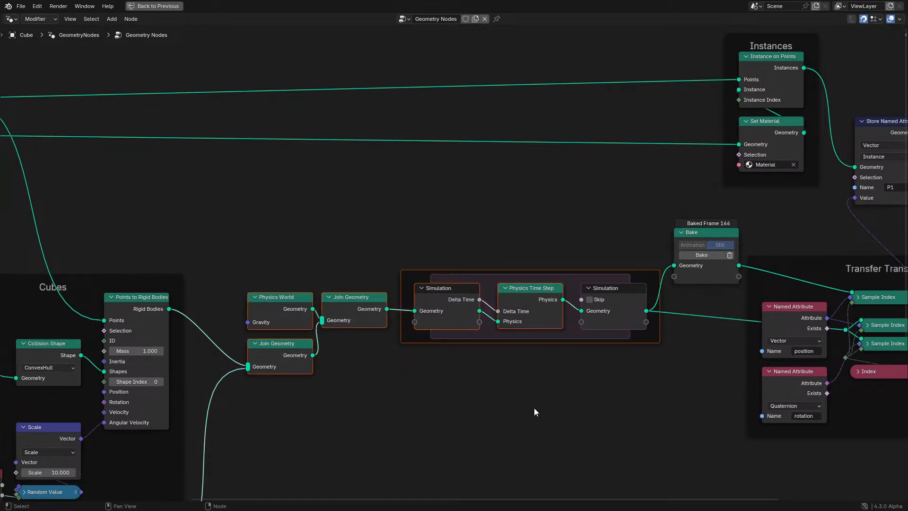
pyautogui.click(534, 412)
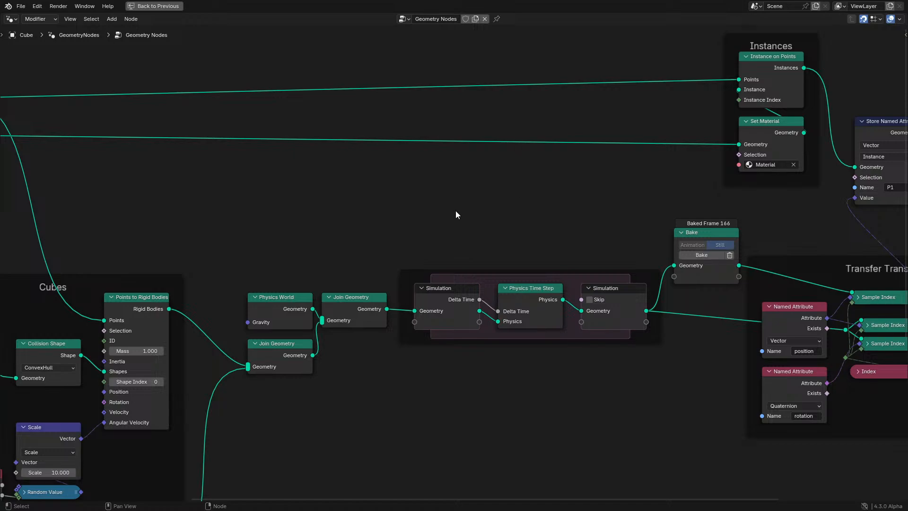
# - Restore the full window layout and play the simulation from frame 0
pyautogui.scroll(-2, 362, 226)
pyautogui.hotkey('ctrl', 'space')
pyautogui.press('space')
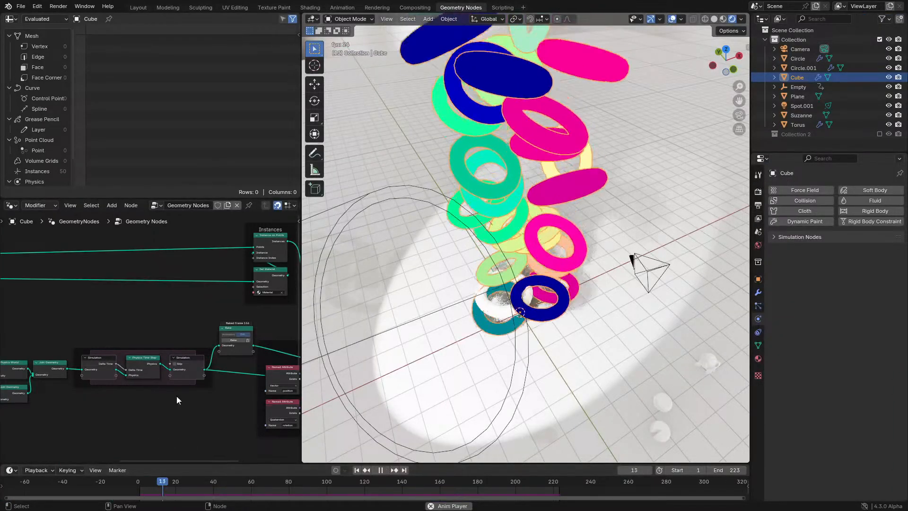
# - Examine the Physics World, Join Geometry and Simulation zone nodes in the maximized node editor while the simulation plays, and restore the layout
pyautogui.moveTo(177, 400); pyautogui.dragTo(212, 349, button='middle')
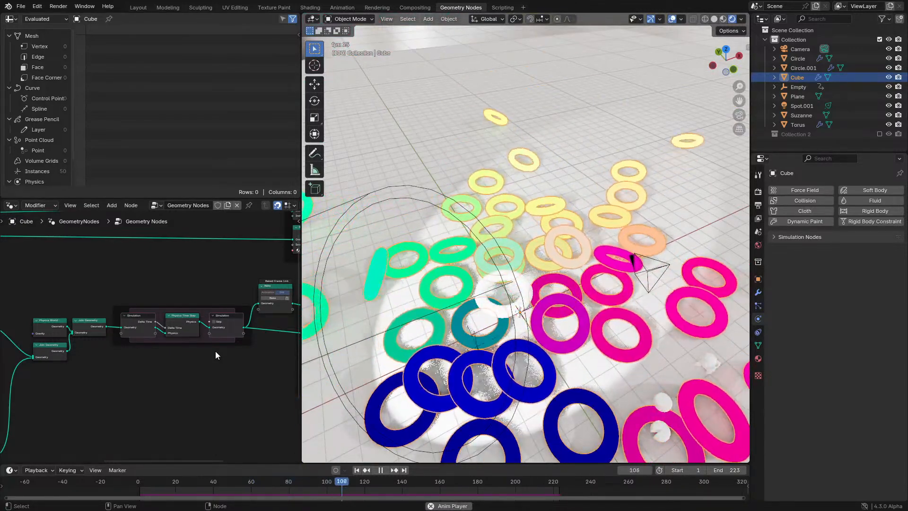
pyautogui.scroll(3, 215, 351)
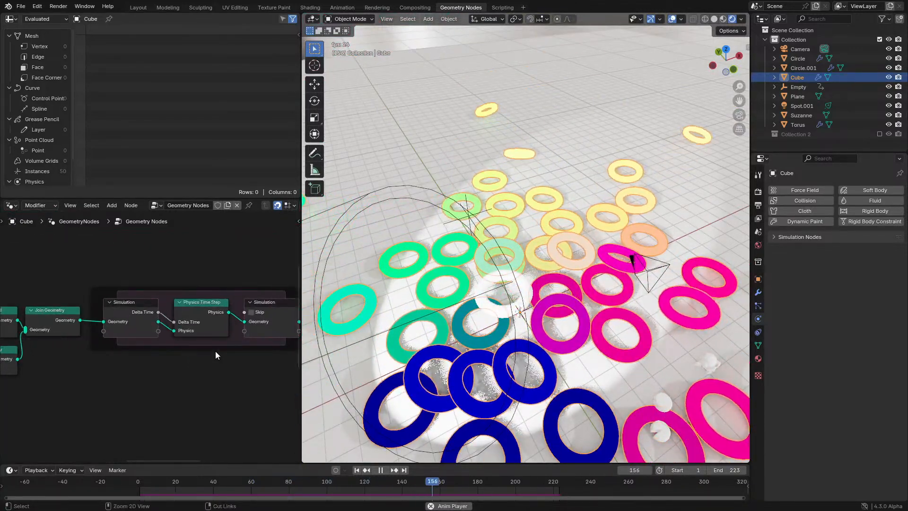
pyautogui.hotkey('ctrl', 'space')
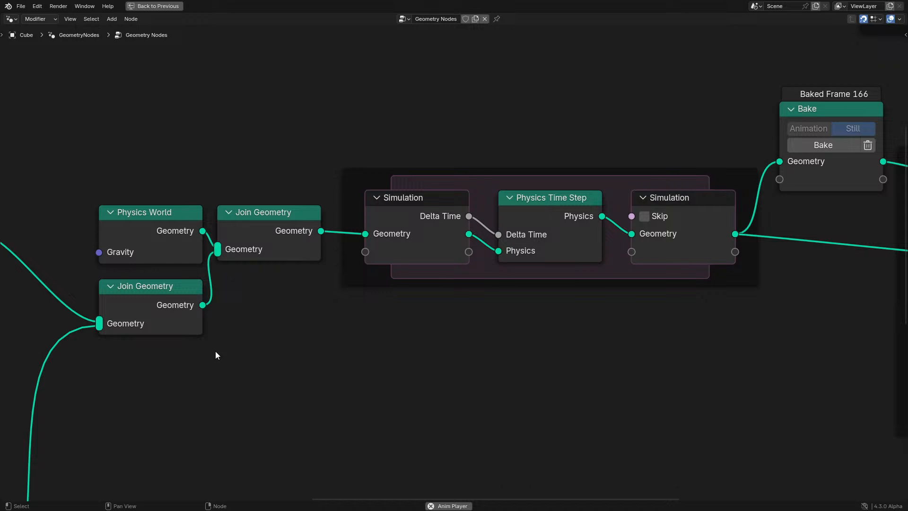
pyautogui.scroll(-2, 216, 355)
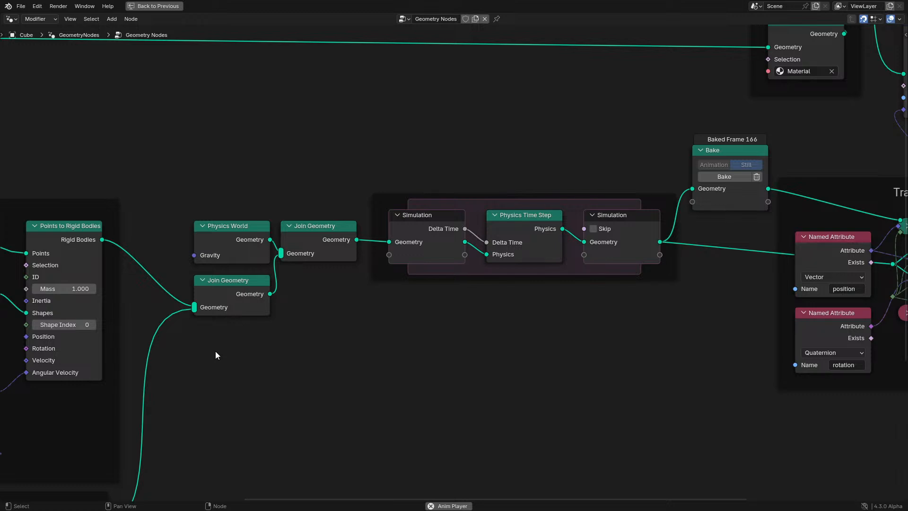
pyautogui.hotkey('ctrl', 'space')
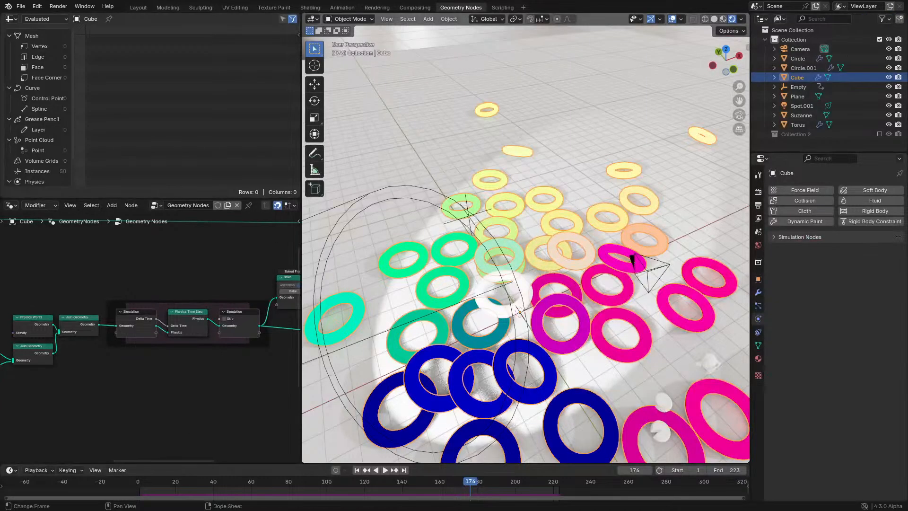
# - Replay the simulation from the start of the timeline and stop it at frame 76
pyautogui.click(132, 488)
pyautogui.press('space')
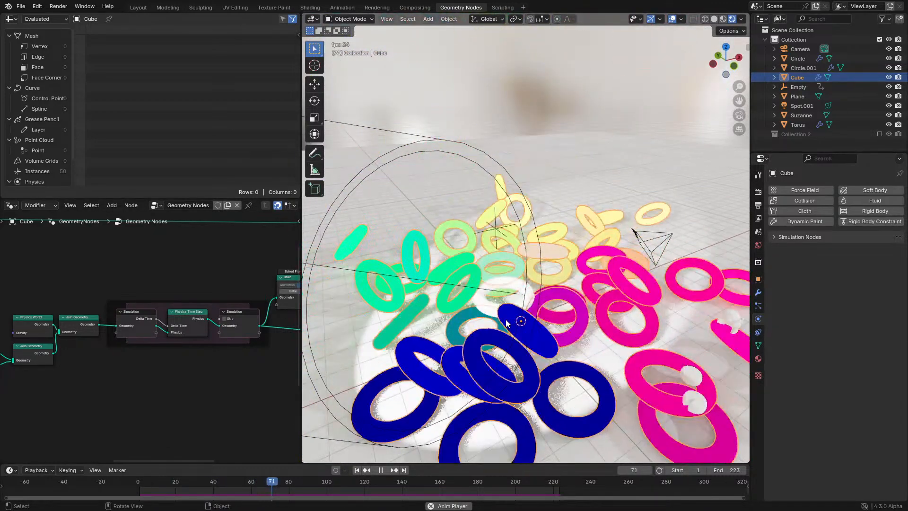
pyautogui.press('space')
# - Review how the Simulation zone feeds the Bake and transform transfer nodes in the maximized node editor, and restore the layout
pyautogui.hotkey('ctrl', 'space')
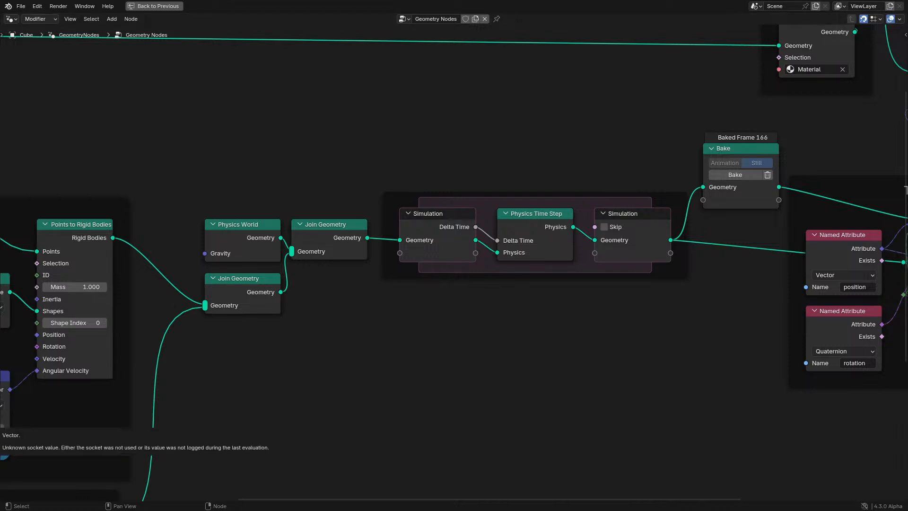
pyautogui.scroll(-1, 396, 351)
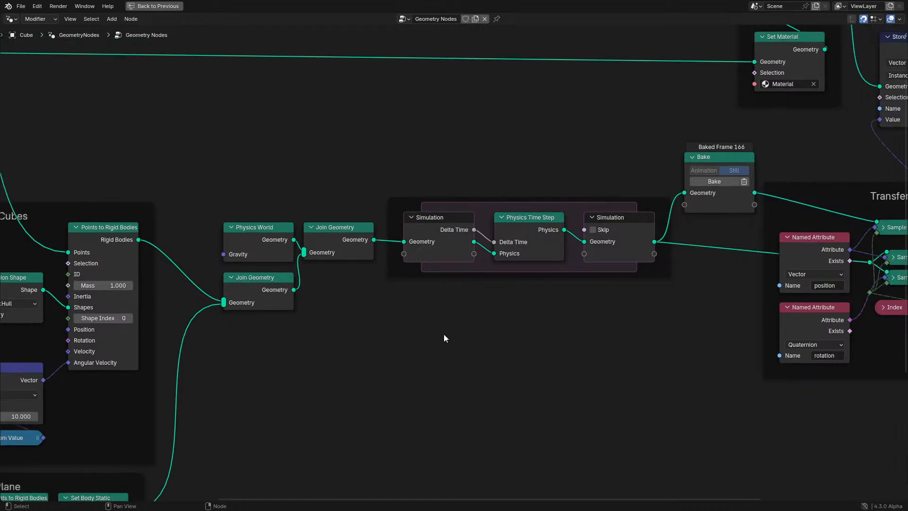
pyautogui.moveTo(480, 313); pyautogui.dragTo(430, 376, button='middle')
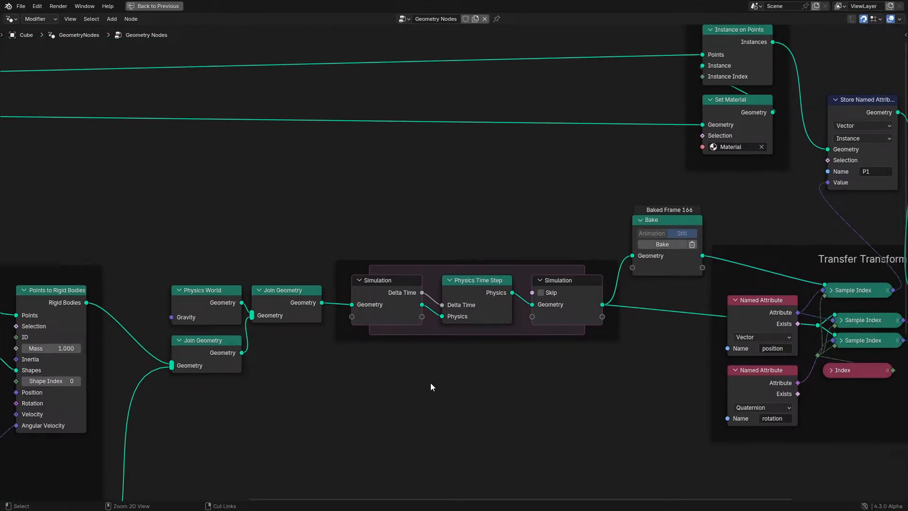
pyautogui.hotkey('ctrl', 'space')
# - Disable the viewport display of the Cube's GeometryNodes modifier and start adding another modifier
pyautogui.click(757, 293)
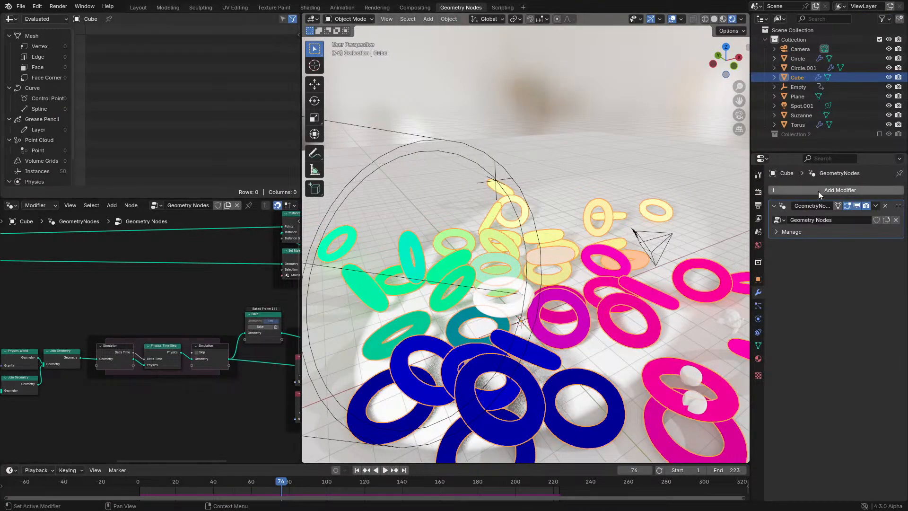
pyautogui.click(857, 206)
pyautogui.click(843, 189)
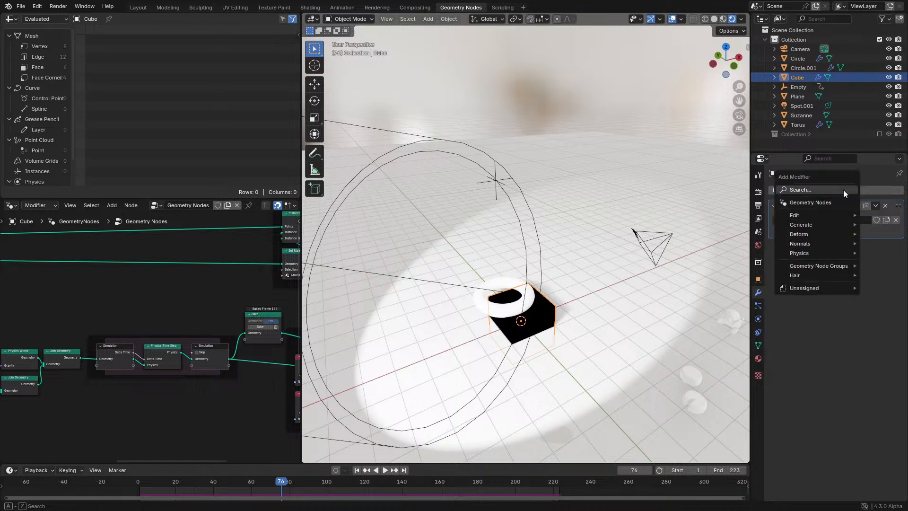
# - Add a Subdivision Surface modifier to the cube
pyautogui.write('sub')
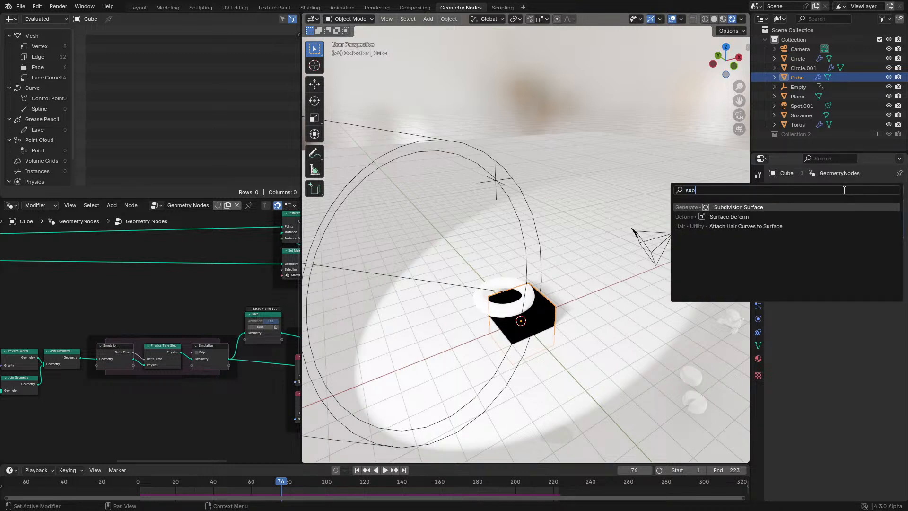
pyautogui.press('Return')
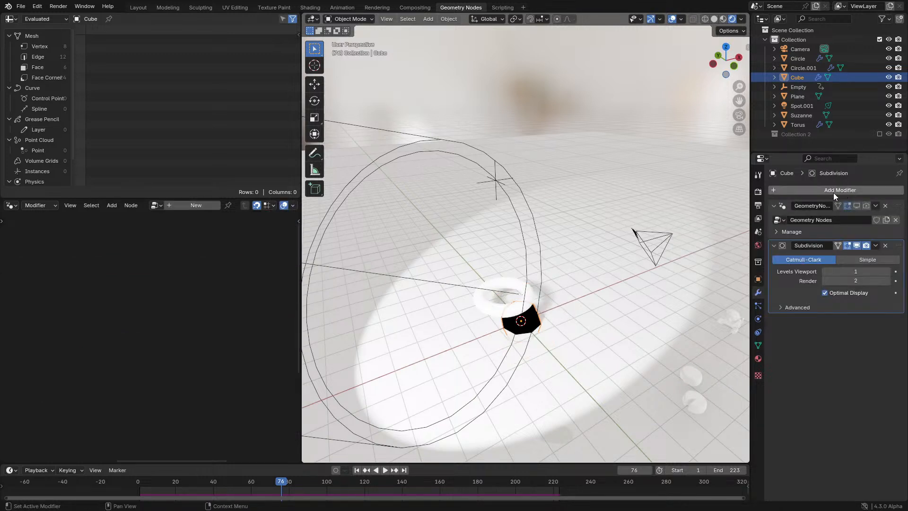
# - Switch the render engine to Cycles on the GPU device and set the feature set to Experimental
pyautogui.click(758, 192)
pyautogui.click(873, 190)
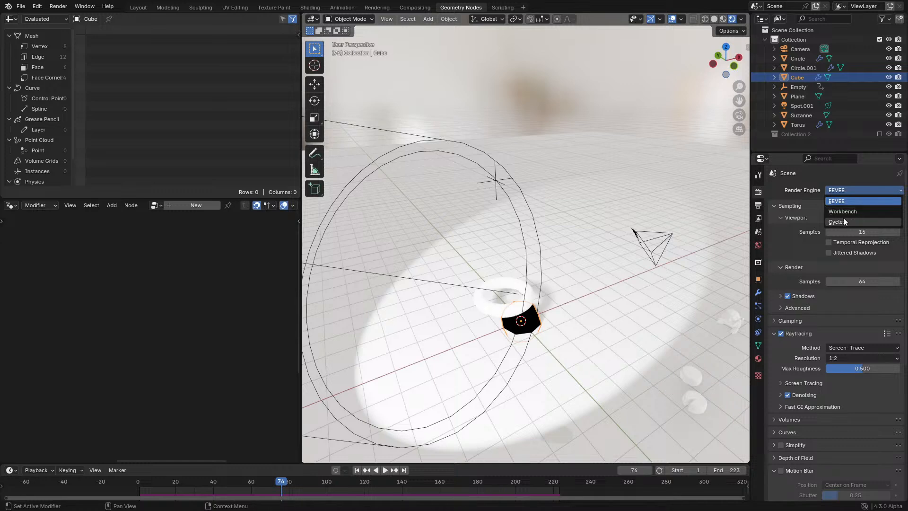
pyautogui.click(846, 222)
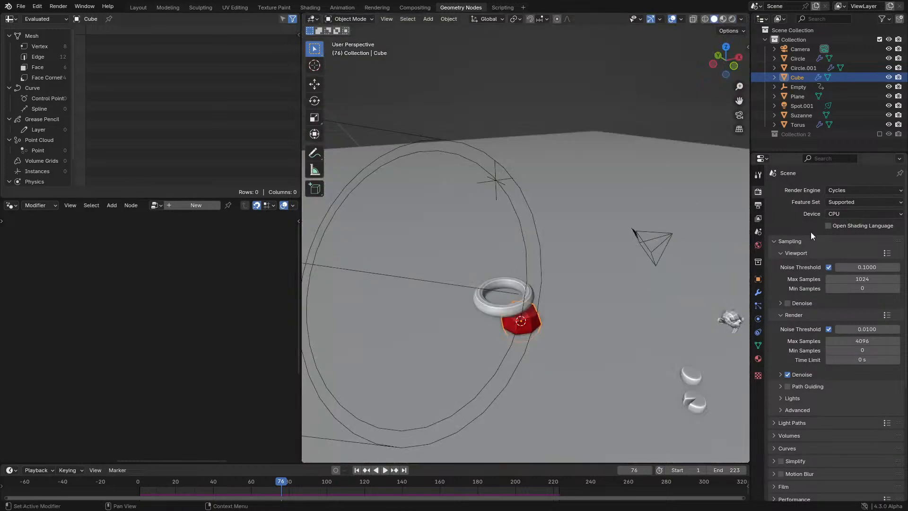
pyautogui.click(865, 214)
pyautogui.click(856, 235)
pyautogui.click(858, 211)
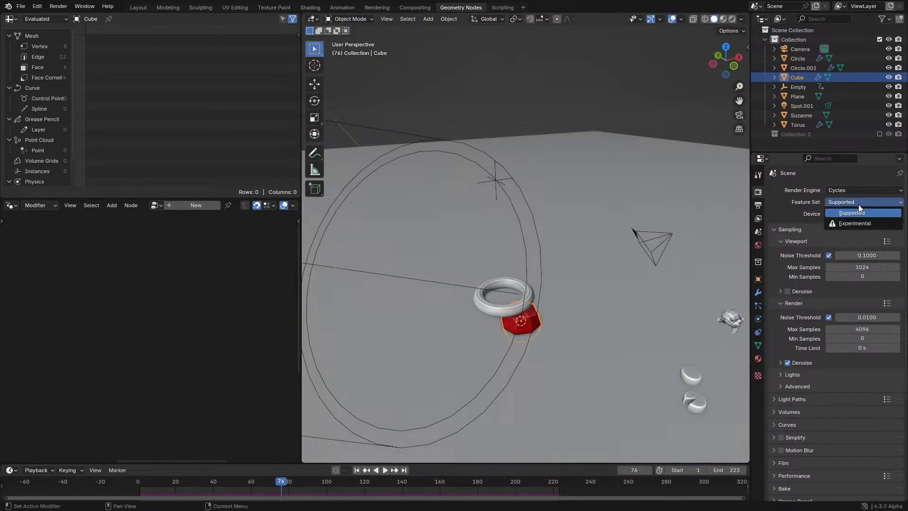
# - Enable Adaptive Subdivision on the cube's Subdivision modifier and review its advanced options
pyautogui.click(758, 293)
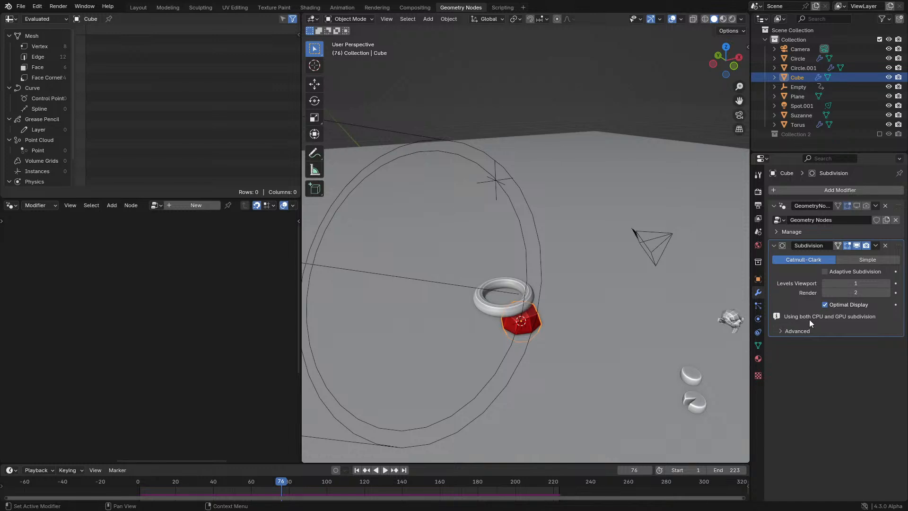
pyautogui.click(832, 269)
pyautogui.click(813, 349)
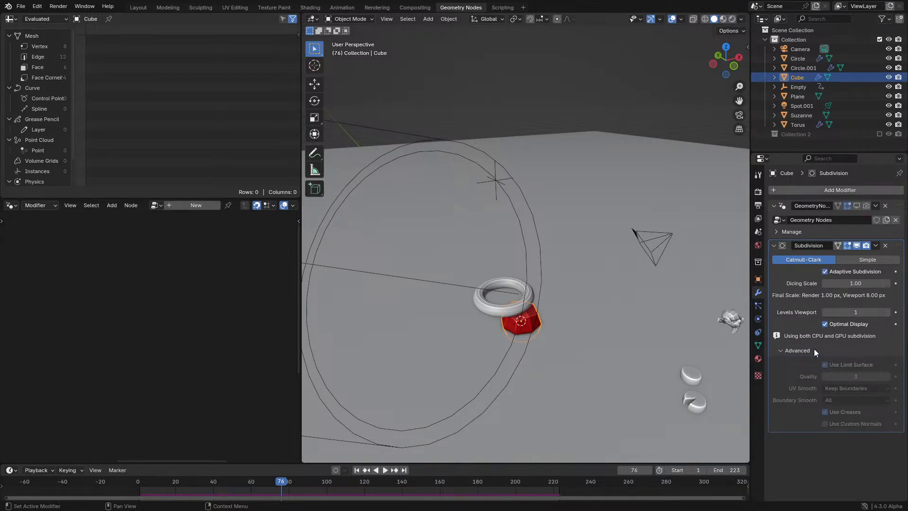
pyautogui.click(814, 349)
pyautogui.click(826, 272)
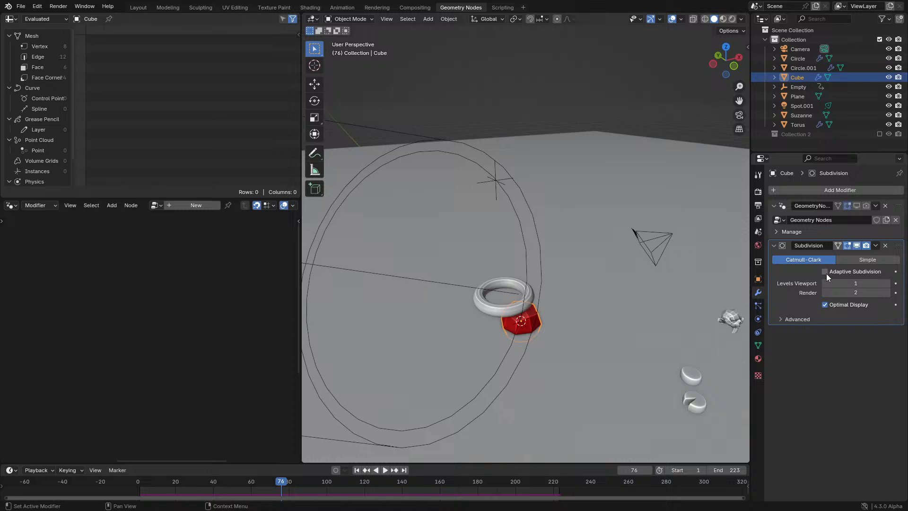
pyautogui.click(838, 272)
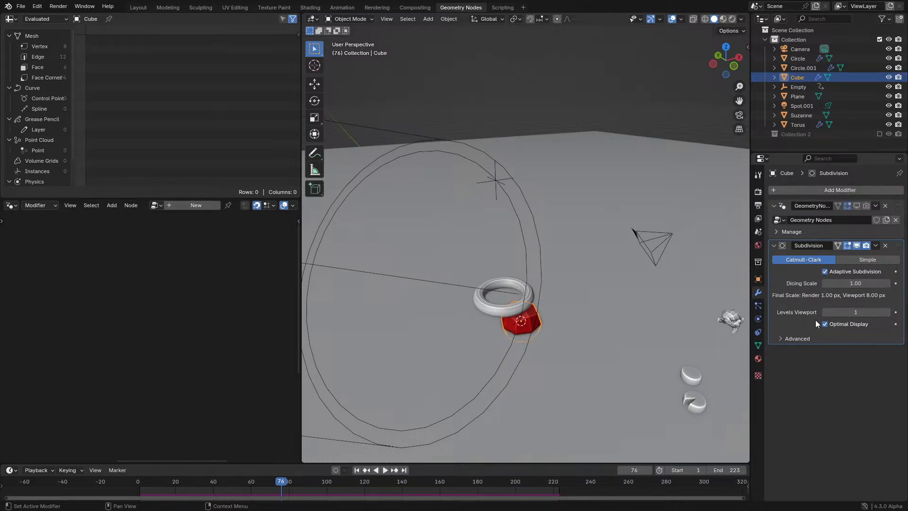
pyautogui.click(805, 338)
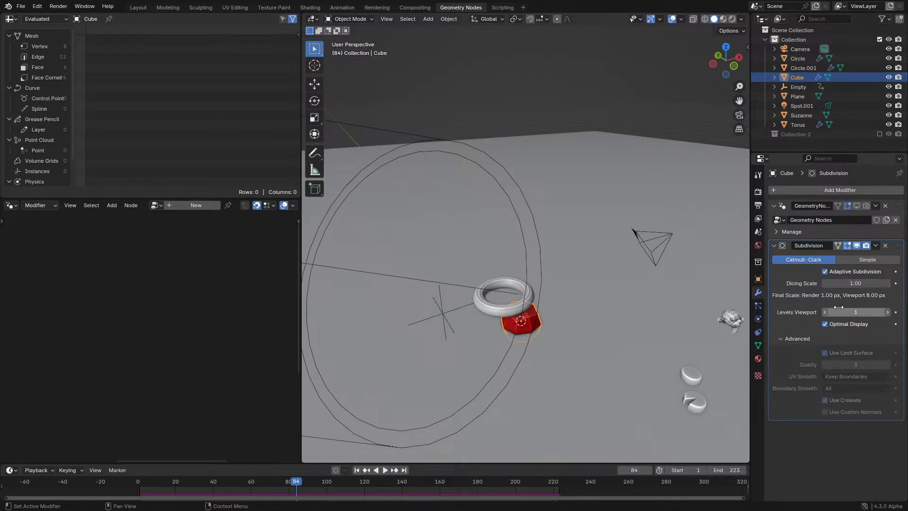
pyautogui.click(810, 338)
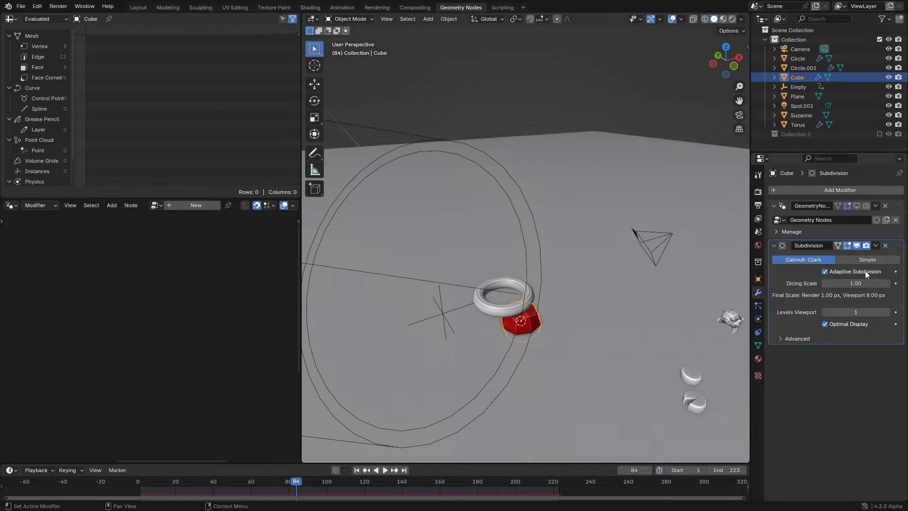
# - Delete the cube's Subdivision modifier and enable its GeometryNodes modifier for both viewport and render
pyautogui.click(885, 245)
pyautogui.click(857, 206)
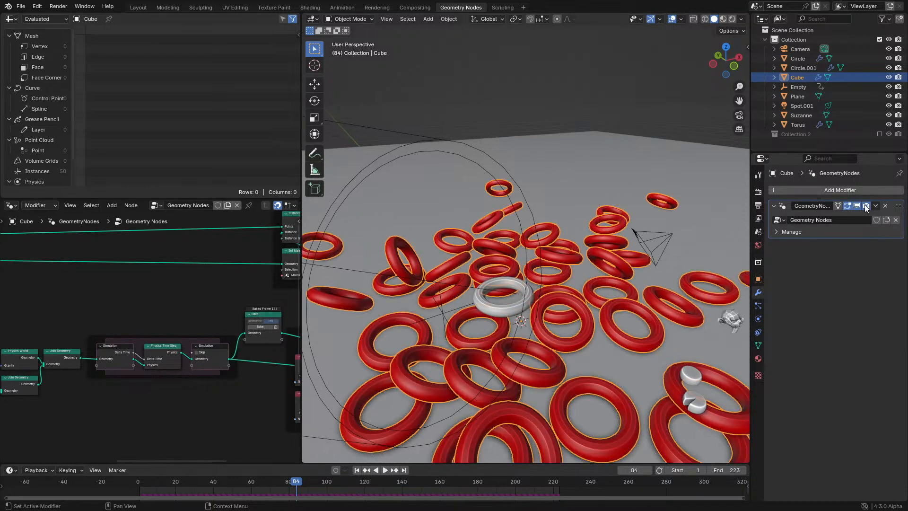
pyautogui.click(865, 205)
# - Play the falling torus simulation from frame 0, watching it from a higher angle and trying other viewport shading
pyautogui.click(134, 484)
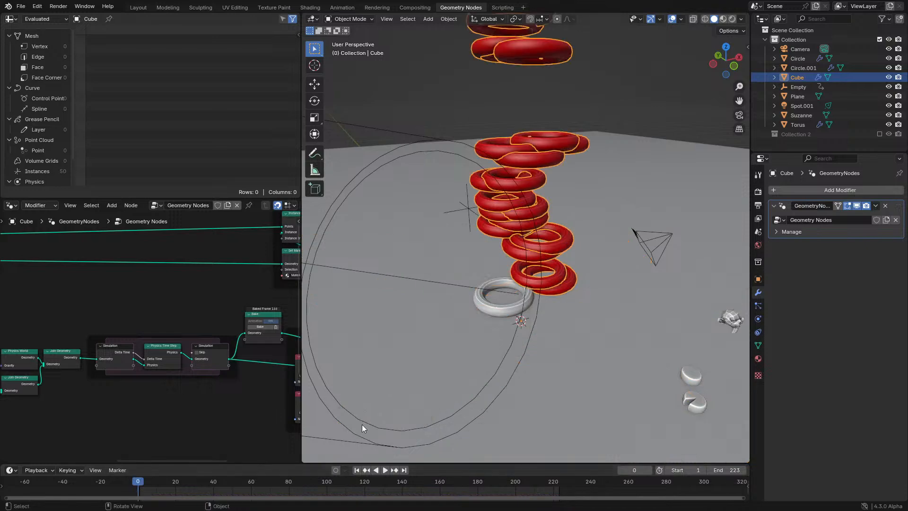
pyautogui.press('space')
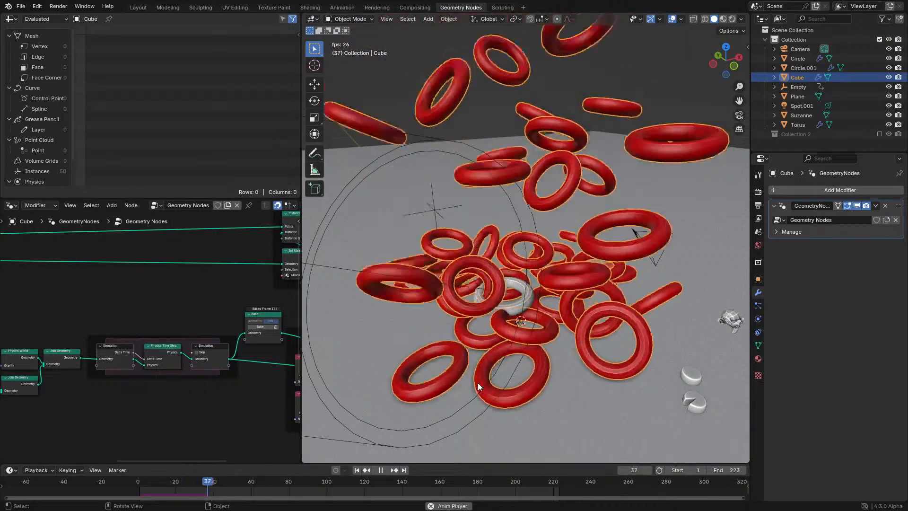
pyautogui.moveTo(578, 290); pyautogui.dragTo(560, 299, button='middle')
pyautogui.press('space')
pyautogui.press('space')
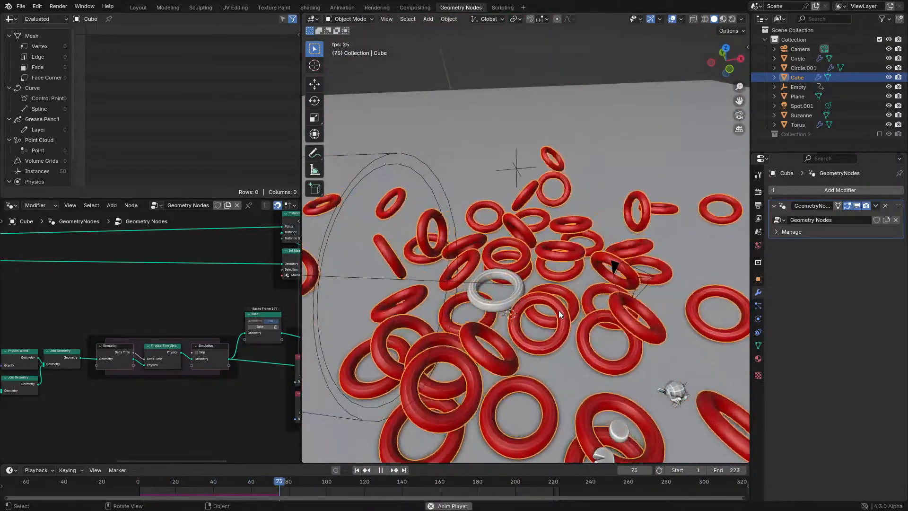
pyautogui.press('z')
pyautogui.click(565, 296)
pyautogui.press('z')
pyautogui.click(551, 308)
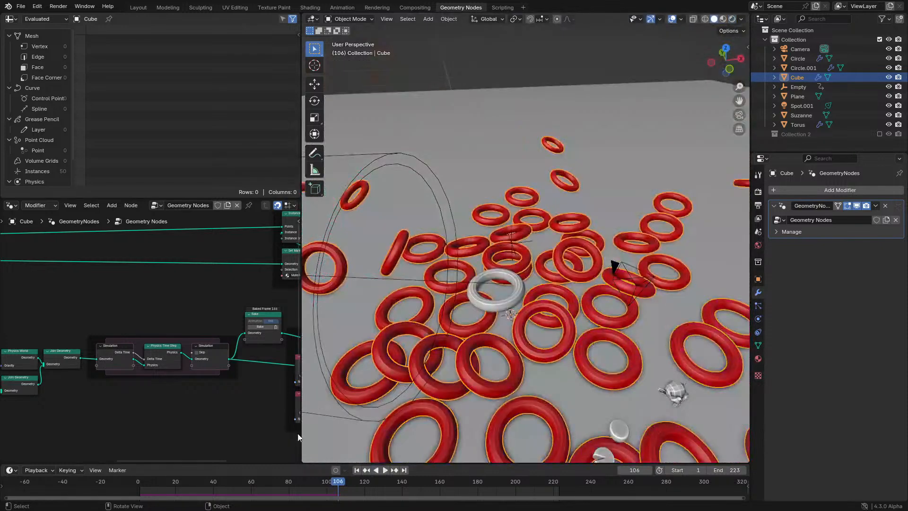
# - Replay the torus simulation from the first frame and pause it once the rings have spread over the floor
pyautogui.click(137, 484)
pyautogui.press('space')
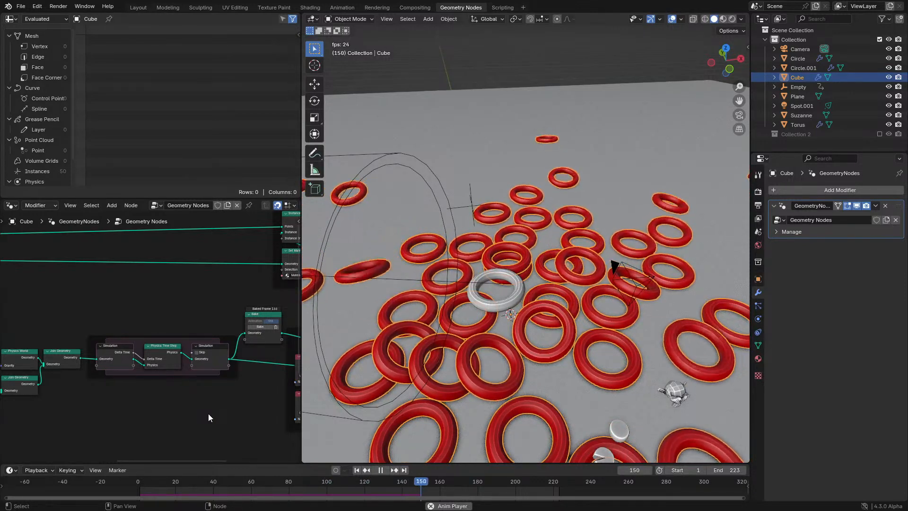
pyautogui.press('space')
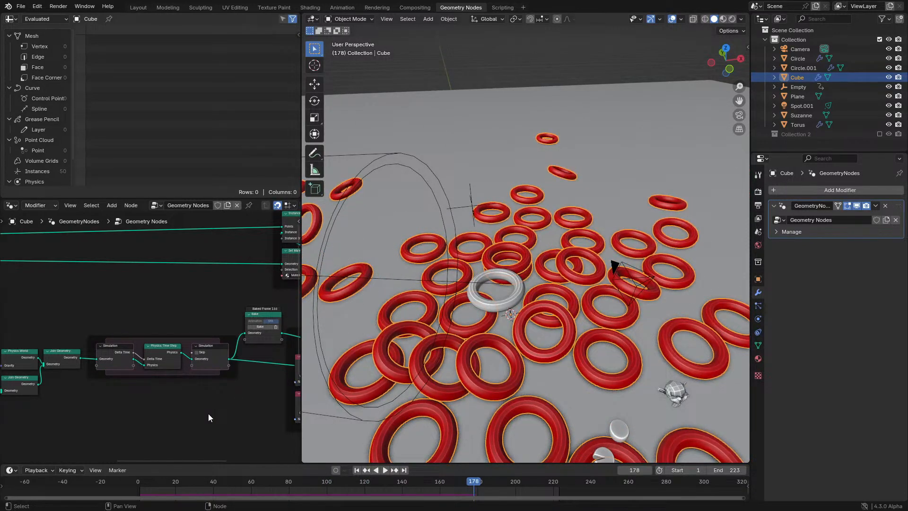
pyautogui.press('space')
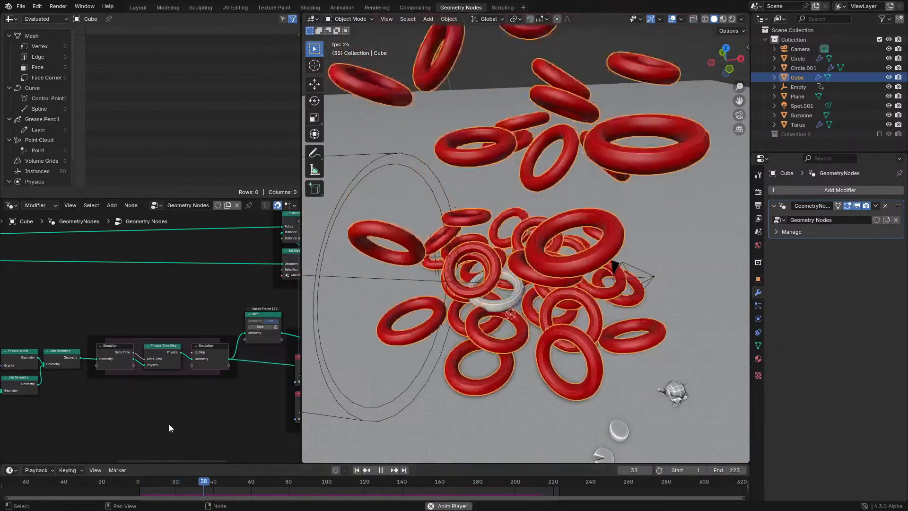
pyautogui.press('space')
pyautogui.press('space')
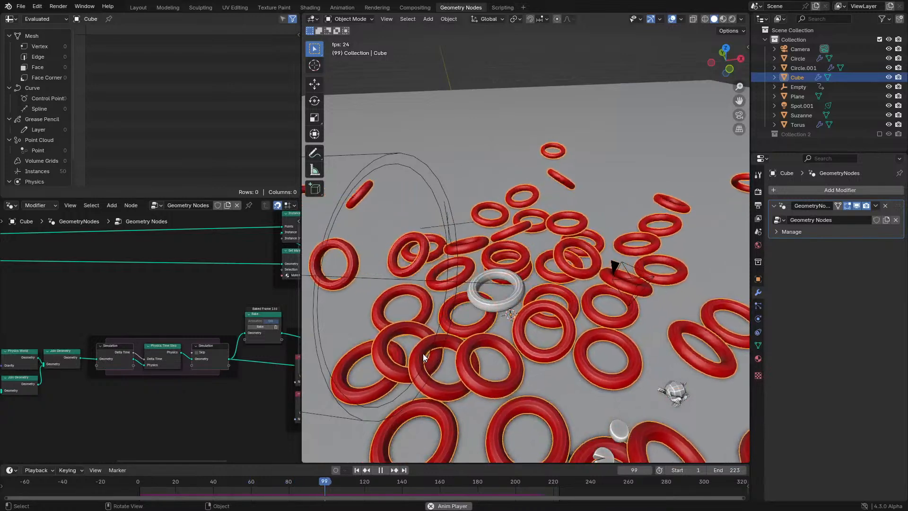
pyautogui.press('space')
# - Select the Bake node that follows the simulation zone in the node tree
pyautogui.scroll(2, 160, 339)
pyautogui.moveTo(162, 338); pyautogui.dragTo(68, 331, button='middle')
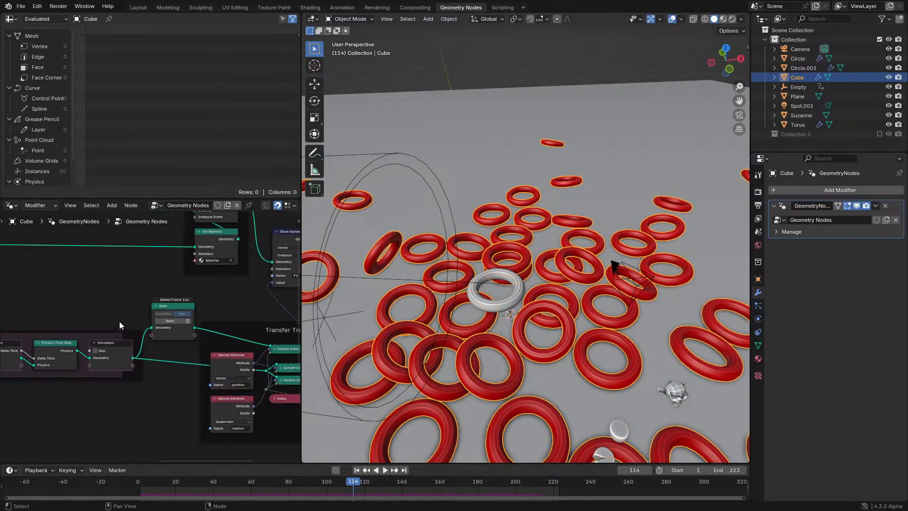
pyautogui.scroll(3, 146, 315)
pyautogui.moveTo(172, 296)
pyautogui.mouseDown()
pyautogui.moveTo(270, 286)
pyautogui.moveTo(180, 290)
pyautogui.mouseUp()
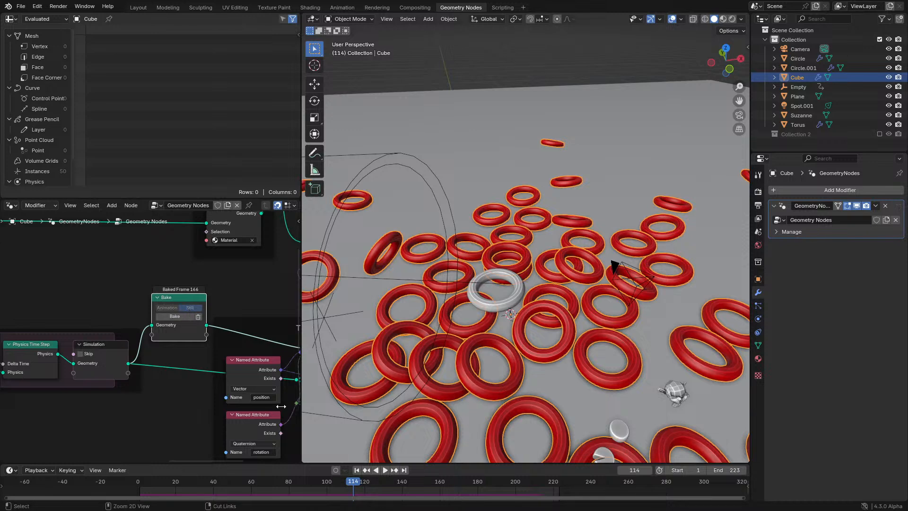
# - Play the simulation from near its start while viewing the falling rings from a lower angle
pyautogui.moveTo(137, 483); pyautogui.dragTo(132, 480)
pyautogui.press('space')
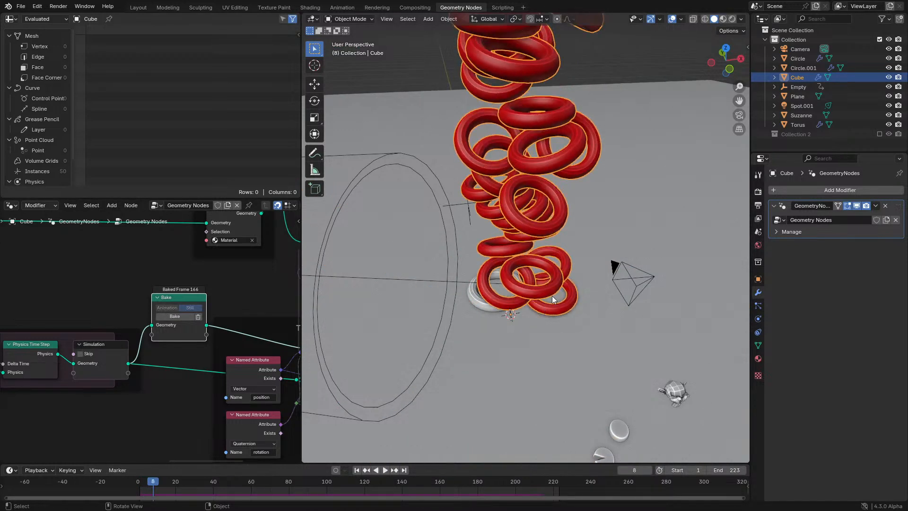
pyautogui.moveTo(543, 305); pyautogui.dragTo(574, 264, button='middle')
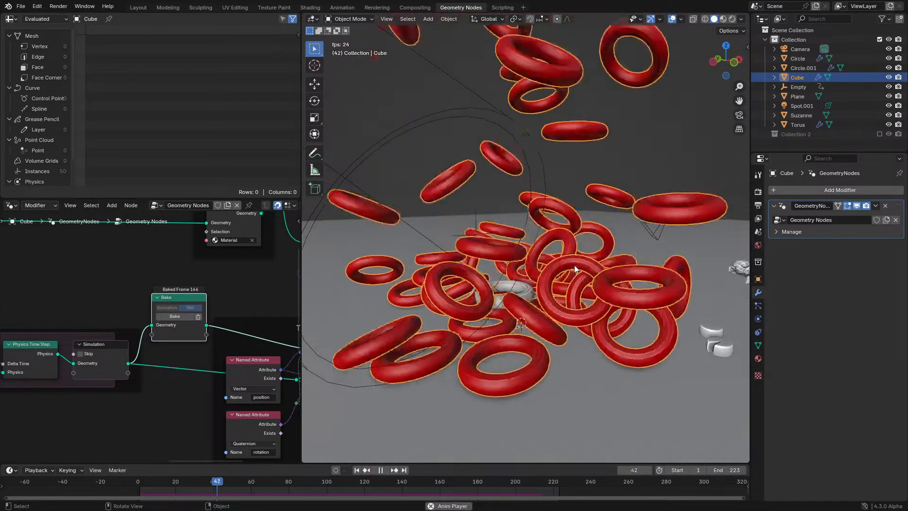
# - Enlarge the node editor temporarily to examine the simulation zone and select its Physics Time Step node
pyautogui.hotkey('ctrl', 'space')
pyautogui.moveTo(228, 305); pyautogui.dragTo(439, 362, button='middle')
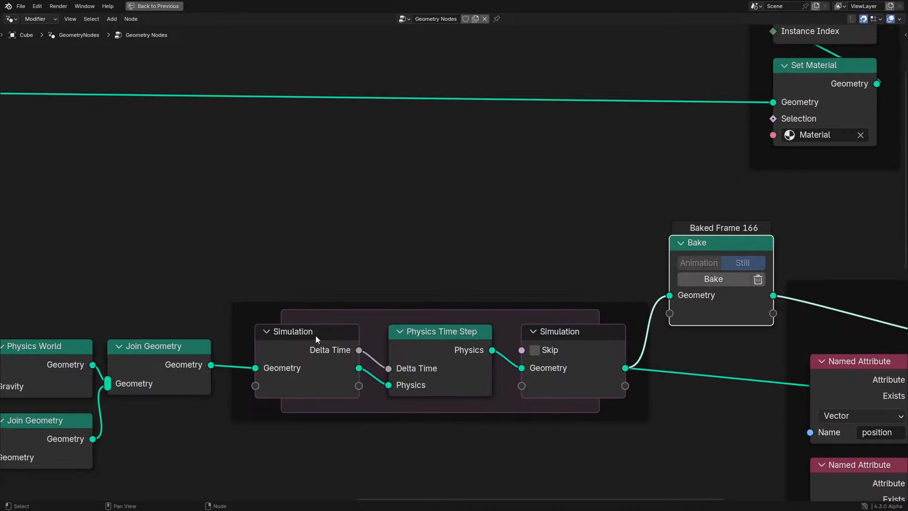
pyautogui.hotkey('ctrl', 'space')
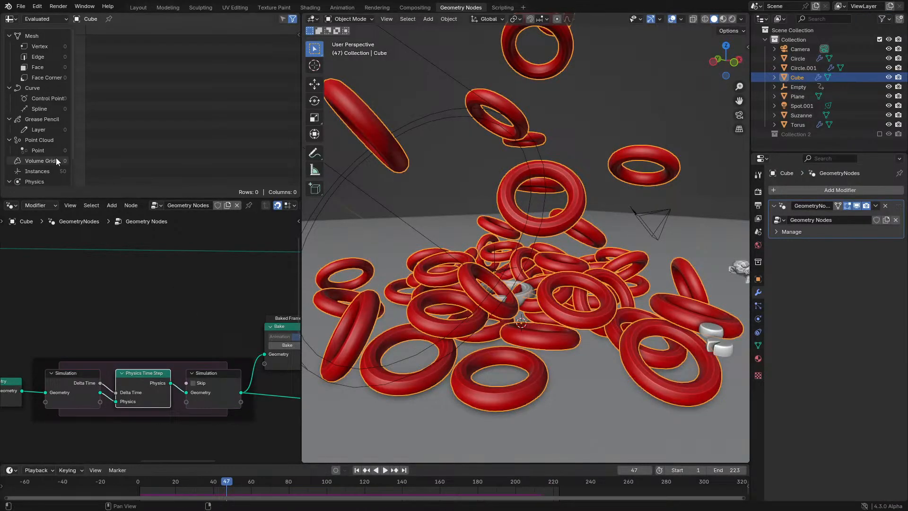
# - Show the physics Bodies domain in the spreadsheet
pyautogui.click(56, 161)
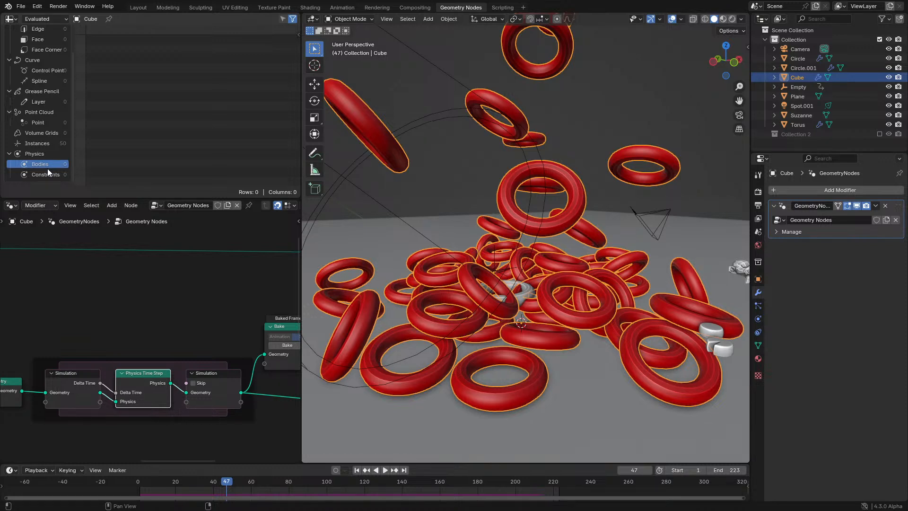
pyautogui.moveTo(116, 289); pyautogui.dragTo(121, 289, button='middle')
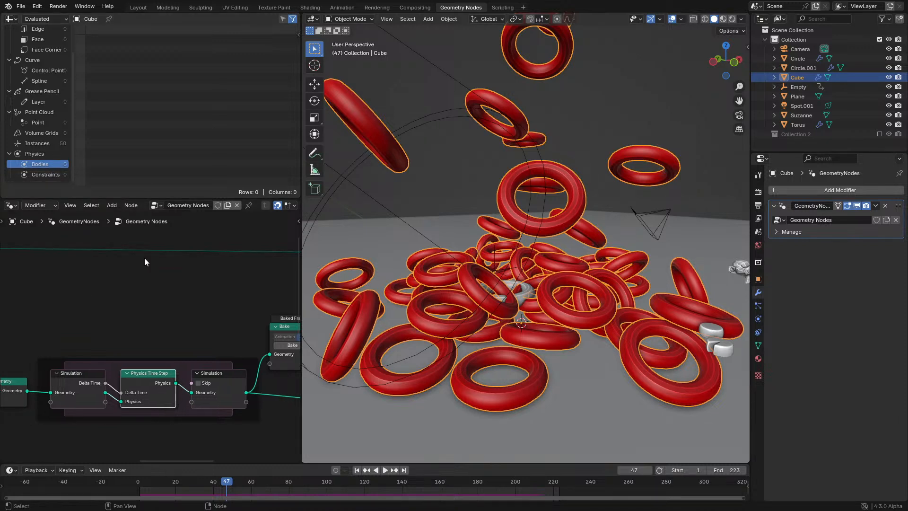
# - Shrink the spreadsheet and maximize the node editor to show the tree from Spawn Points to Transfer Transform
pyautogui.moveTo(179, 198); pyautogui.dragTo(188, 96)
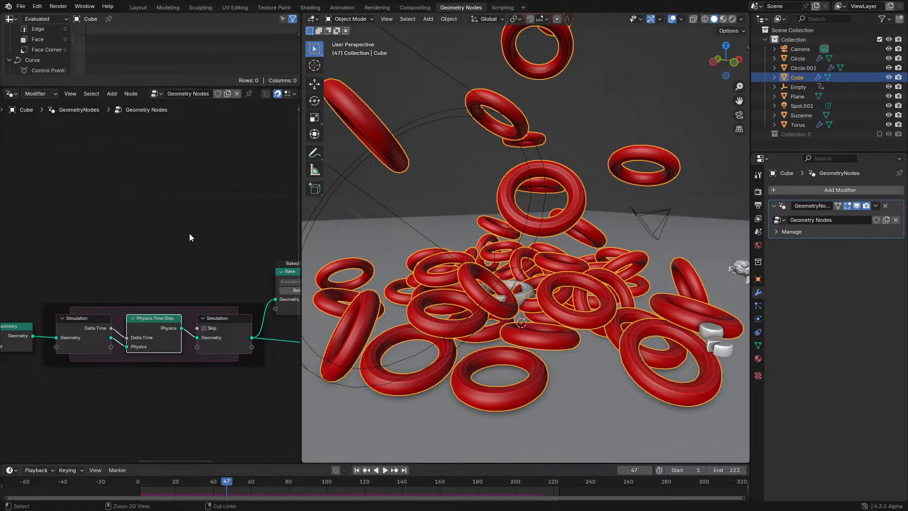
pyautogui.hotkey('ctrl', 'space')
pyautogui.scroll(-2, 189, 238)
pyautogui.moveTo(633, 176); pyautogui.dragTo(572, 153)
pyautogui.moveTo(108, 209); pyautogui.dragTo(289, 259, button='middle')
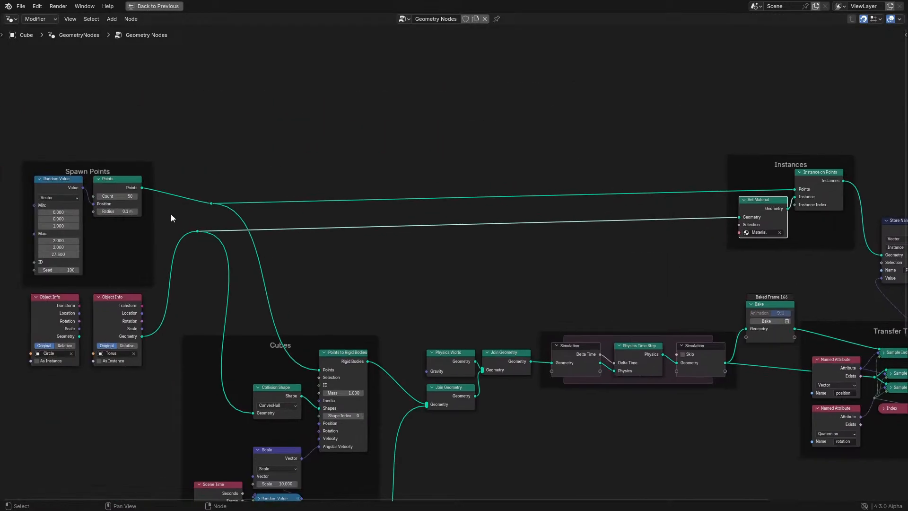
# - Move the reroute on the torus geometry link up so its link runs straight to the Set Material node
pyautogui.moveTo(171, 214); pyautogui.dragTo(241, 245)
pyautogui.press('g')
pyautogui.click(246, 229)
# - Try moving the Instances frame horizontally to sit just after the Spawn Points frame, and undo the move
pyautogui.moveTo(631, 132); pyautogui.dragTo(884, 253)
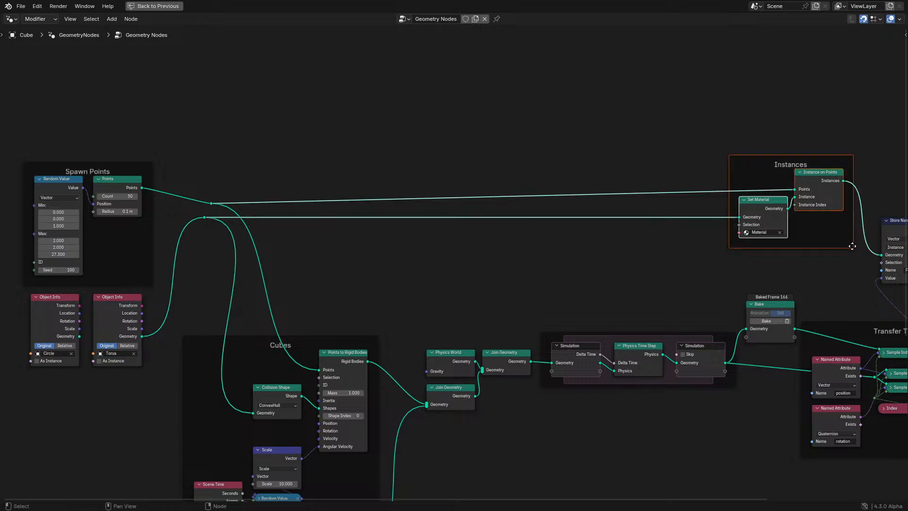
pyautogui.press('g')
pyautogui.press('x')
pyautogui.click(389, 265)
pyautogui.scroll(-1, 391, 235)
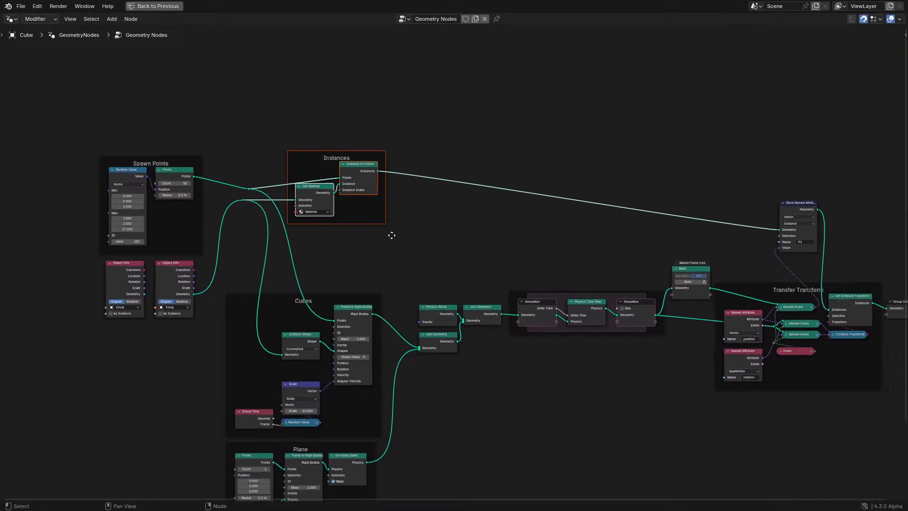
pyautogui.hotkey('ctrl', 'z')
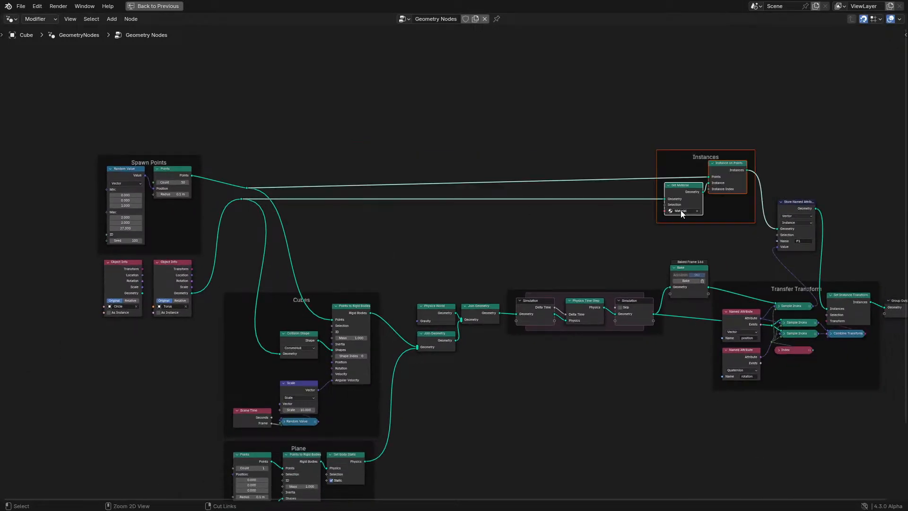
pyautogui.hotkey('ctrl', 'z')
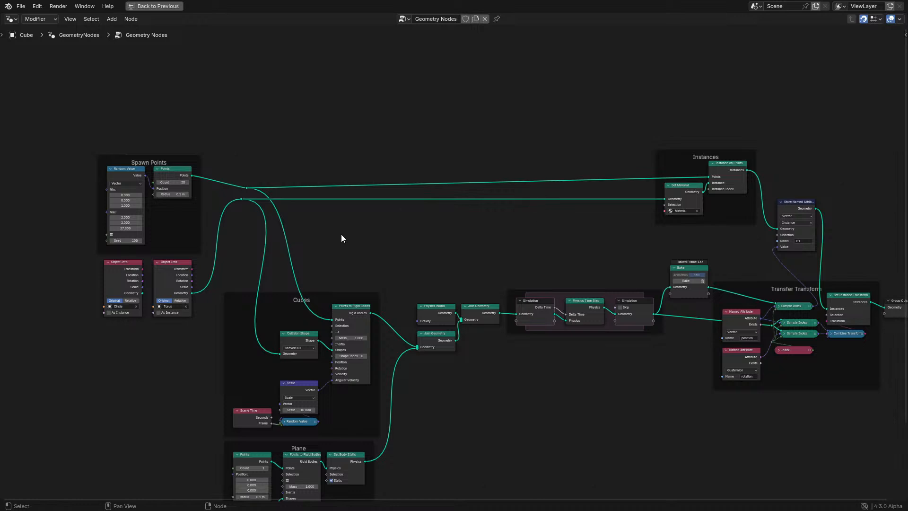
# - Examine the Bake node and the Transfer Transform nodes leading to the Group Output
pyautogui.moveTo(504, 233); pyautogui.dragTo(395, 210, button='middle')
pyautogui.scroll(3, 562, 249)
pyautogui.moveTo(584, 251); pyautogui.dragTo(401, 226, button='middle')
pyautogui.scroll(5, 397, 227)
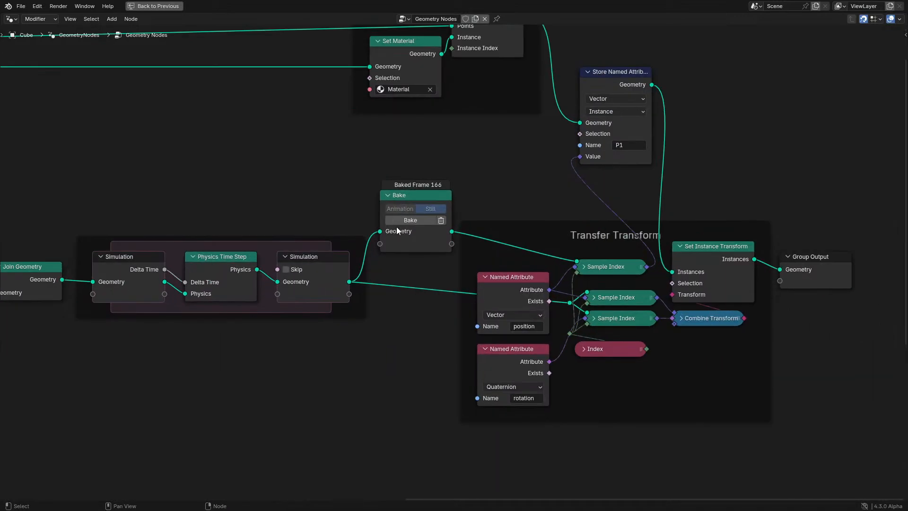
# - Line up the upper Sample Index node directly above the other two in the Transfer Transform frame, and restore the multi-editor layout
pyautogui.click(608, 269)
pyautogui.press('g')
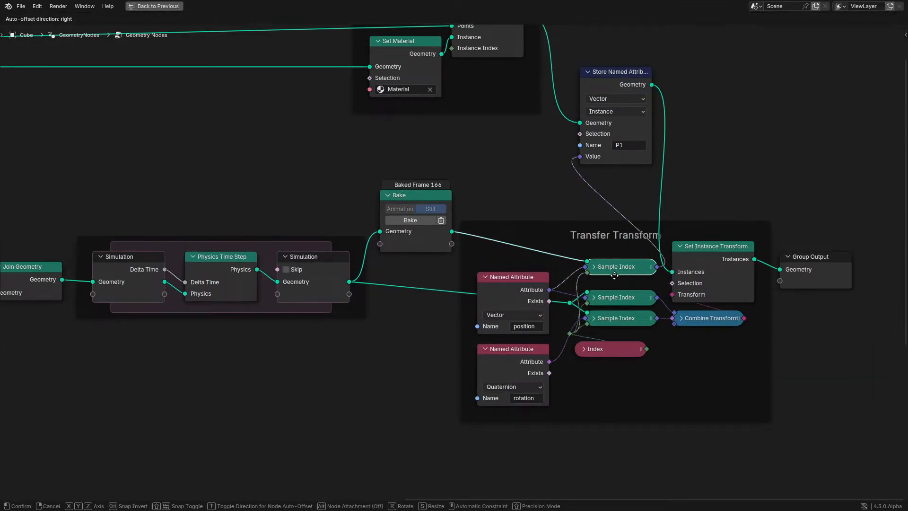
pyautogui.click(616, 281)
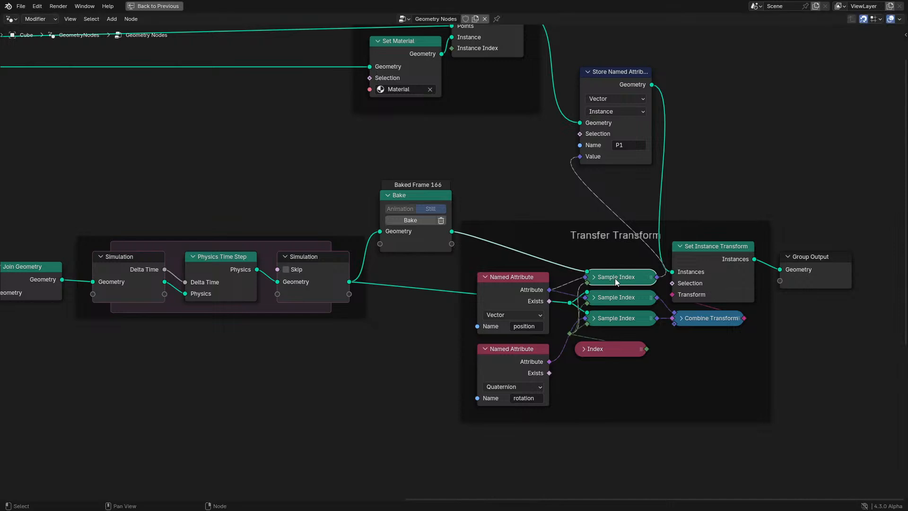
pyautogui.hotkey('ctrl', 'space')
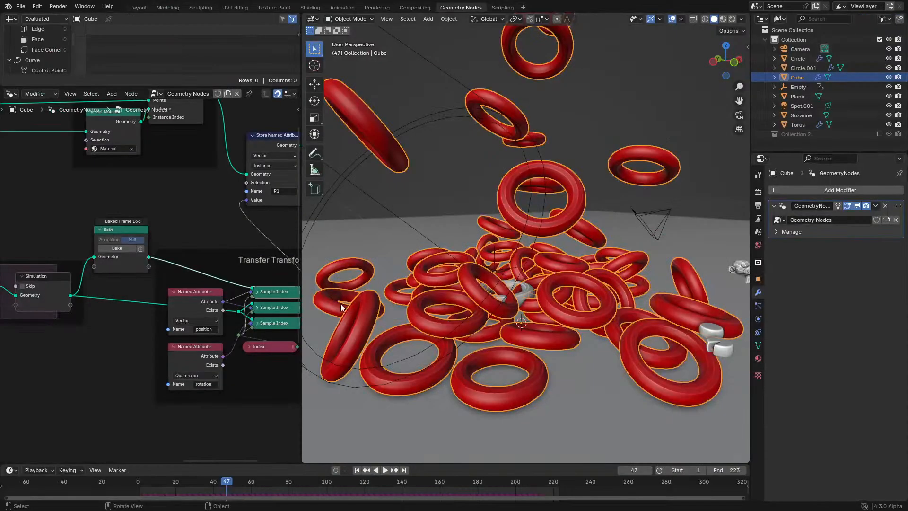
# - Rewind to frame 0, add a Cube mesh node, connect its Mesh to the reroute in place of the torus geometry, and play the simulation
pyautogui.click(134, 480)
pyautogui.moveTo(101, 345); pyautogui.dragTo(270, 410, button='middle')
pyautogui.click(117, 334)
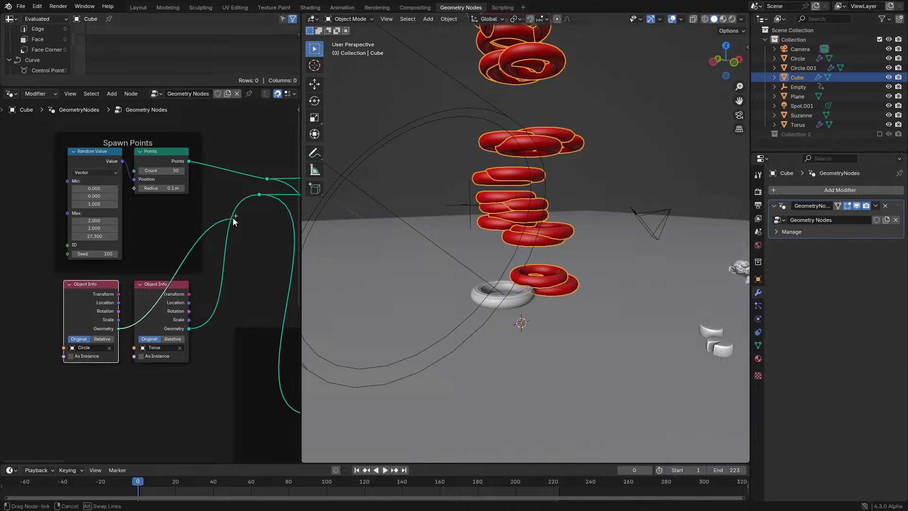
pyautogui.hotkey('shift', 'a')
pyautogui.click(180, 252)
pyautogui.write('c')
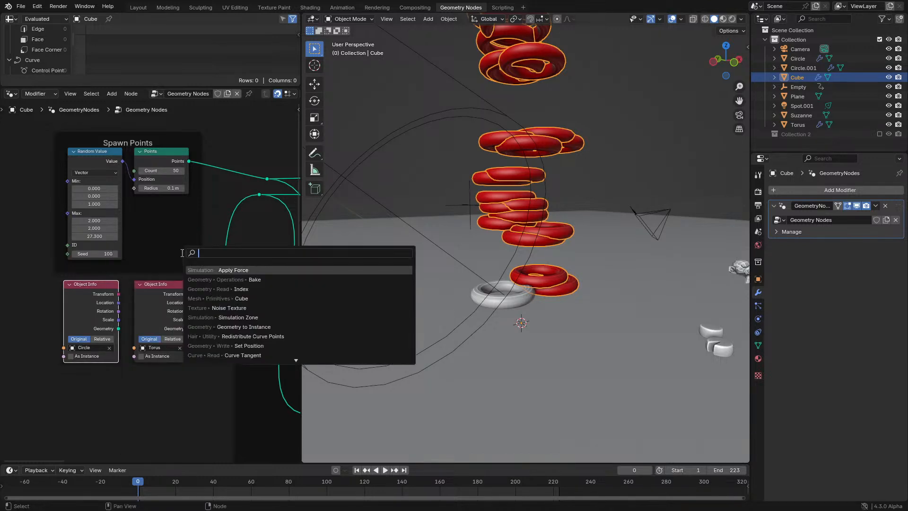
pyautogui.write('ube')
pyautogui.press('Return')
pyautogui.click(119, 378)
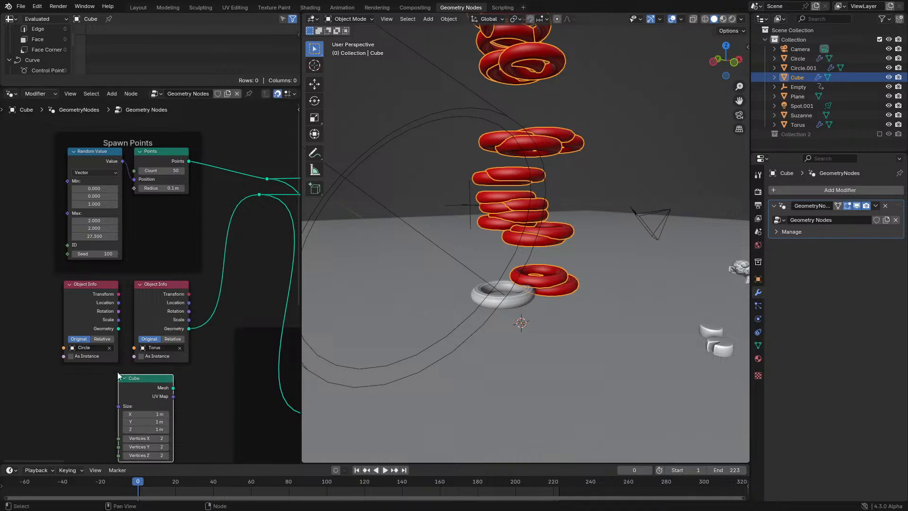
pyautogui.moveTo(173, 387); pyautogui.dragTo(260, 194)
pyautogui.press('space')
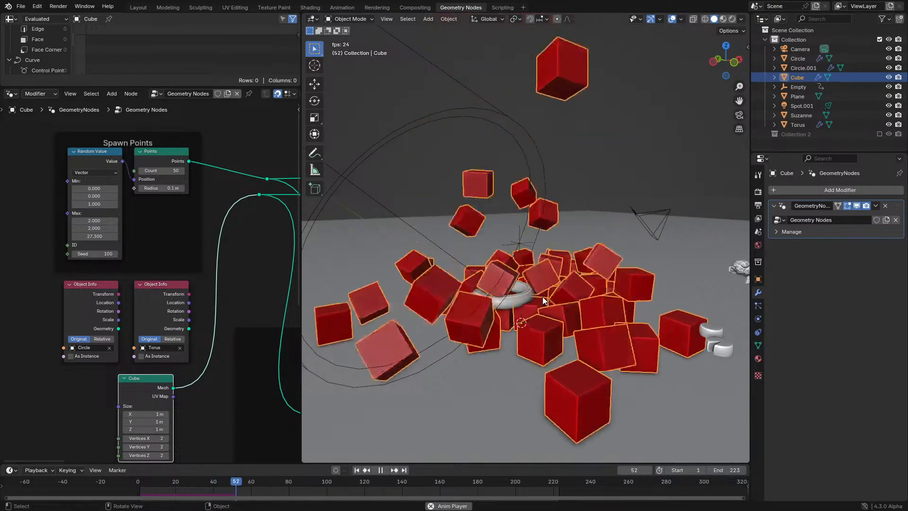
pyautogui.press('space')
# - Delete the Circle and Torus Object Info nodes and move the Cube node up beneath the Spawn Points frame
pyautogui.moveTo(50, 303); pyautogui.dragTo(180, 342)
pyautogui.press('x')
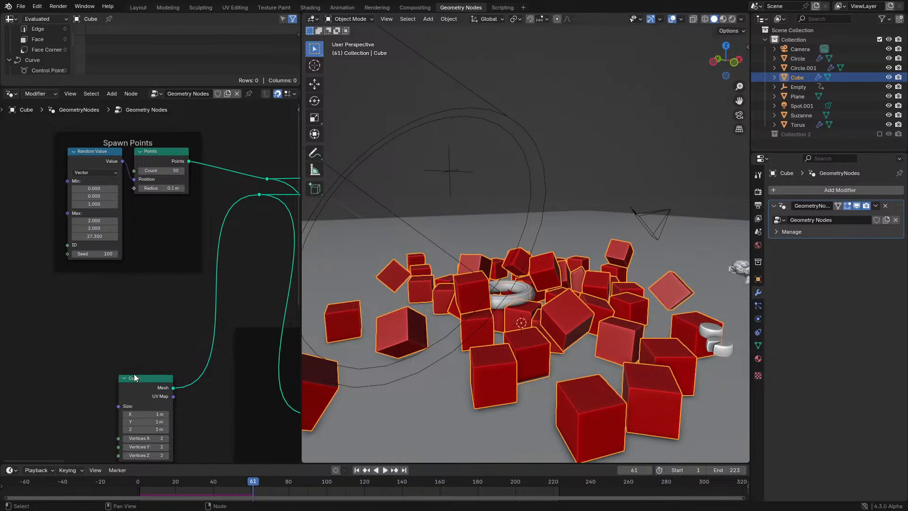
pyautogui.moveTo(135, 377); pyautogui.dragTo(150, 297)
# - Add an Apply Force node and insert it between Physics Time Step and the simulation output
pyautogui.hotkey('ctrl', 'space')
pyautogui.scroll(-7, 618, 294)
pyautogui.keyDown('shift'); pyautogui.moveTo(618, 295); pyautogui.dragTo(390, 284, button='middle'); pyautogui.keyUp('shift')
pyautogui.scroll(7, 395, 263)
pyautogui.hotkey('shift', 'a')
pyautogui.write('forc')
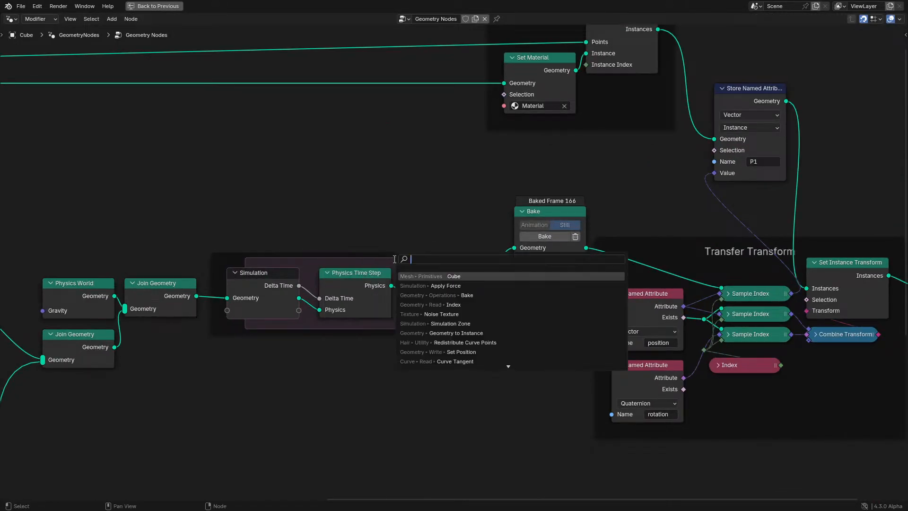
pyautogui.press('Return')
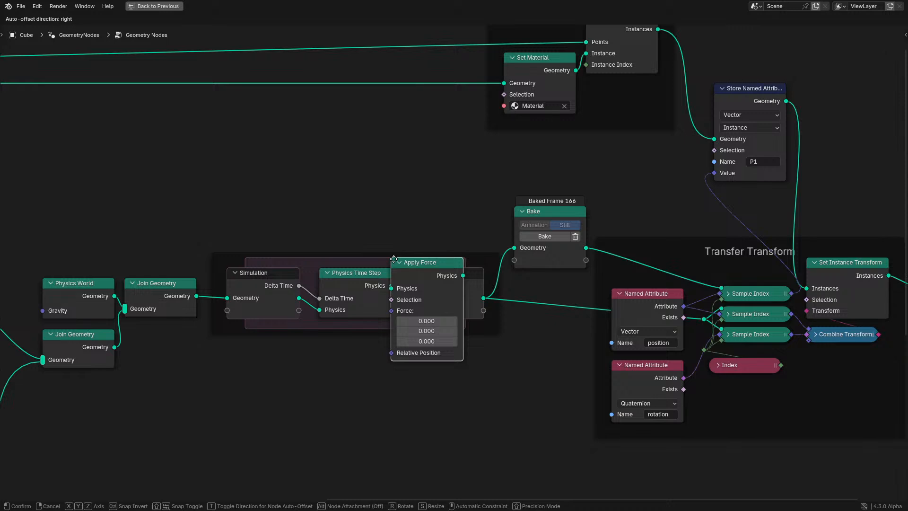
pyautogui.click(333, 371)
pyautogui.hotkey('ctrl', 'space')
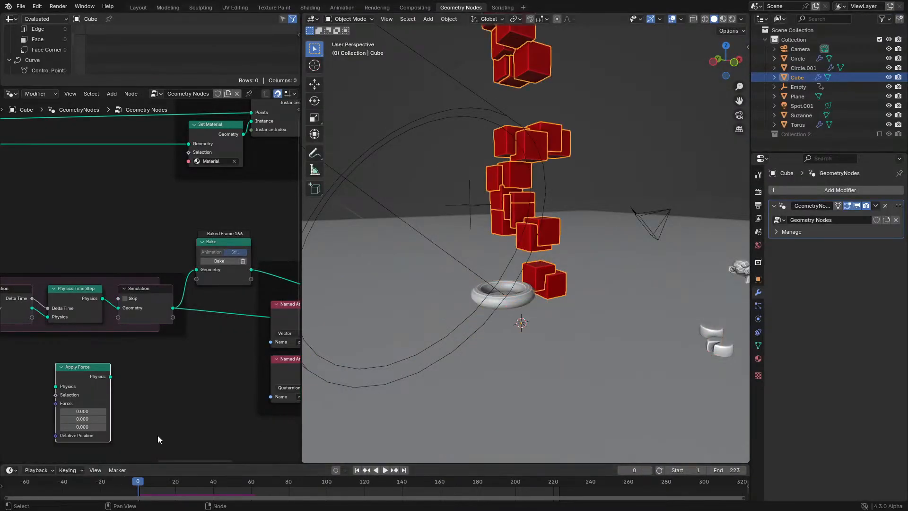
pyautogui.moveTo(75, 377); pyautogui.dragTo(138, 298)
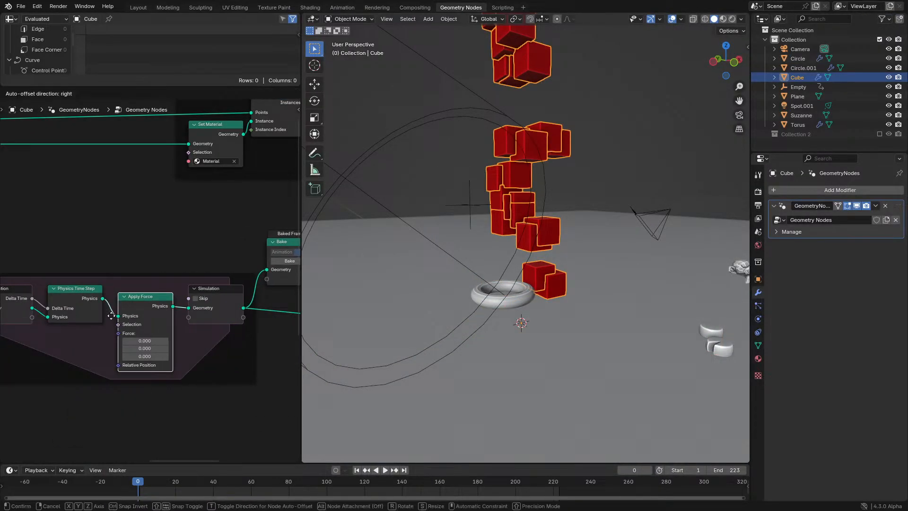
pyautogui.moveTo(87, 330); pyautogui.dragTo(169, 300, button='middle')
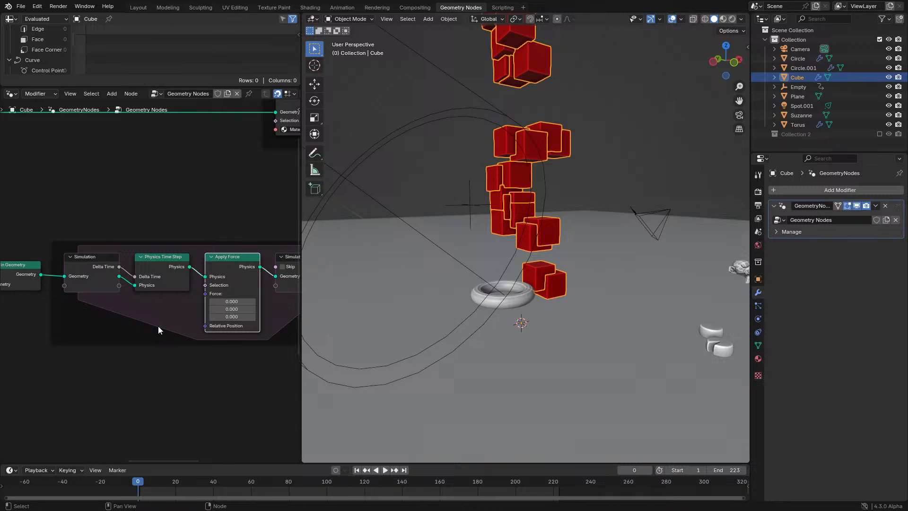
# - Bring the Empty into the node tree as an Object Info node below the simulation zone and set it to Relative
pyautogui.moveTo(814, 87); pyautogui.dragTo(61, 367)
pyautogui.moveTo(111, 389); pyautogui.dragTo(135, 330, button='middle')
pyautogui.scroll(1, 130, 333)
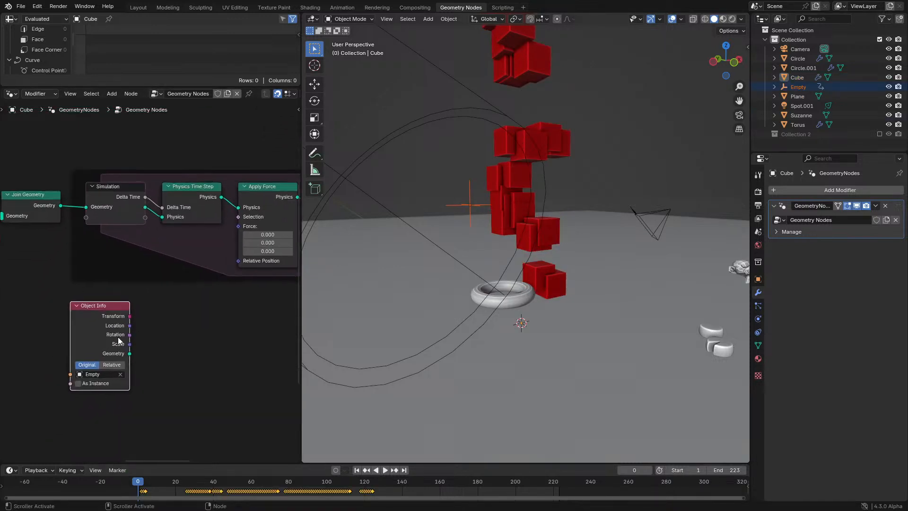
pyautogui.scroll(1, 119, 340)
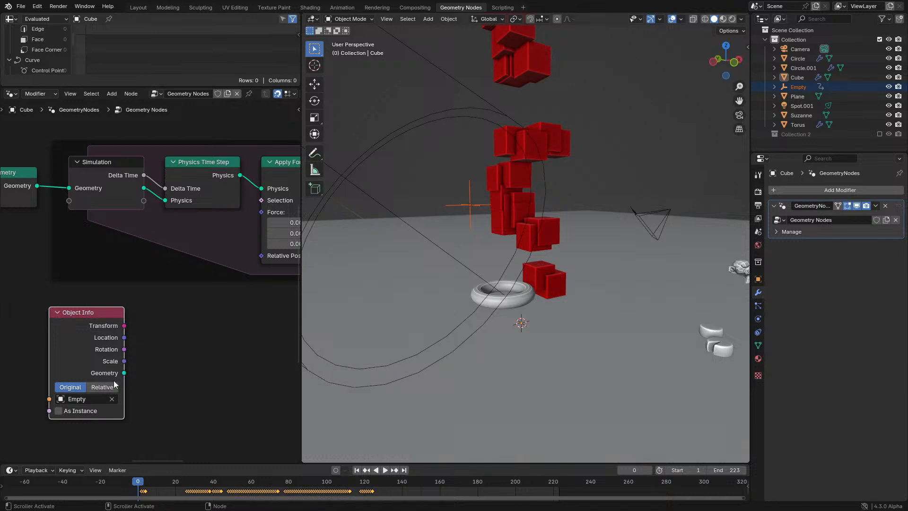
pyautogui.click(115, 385)
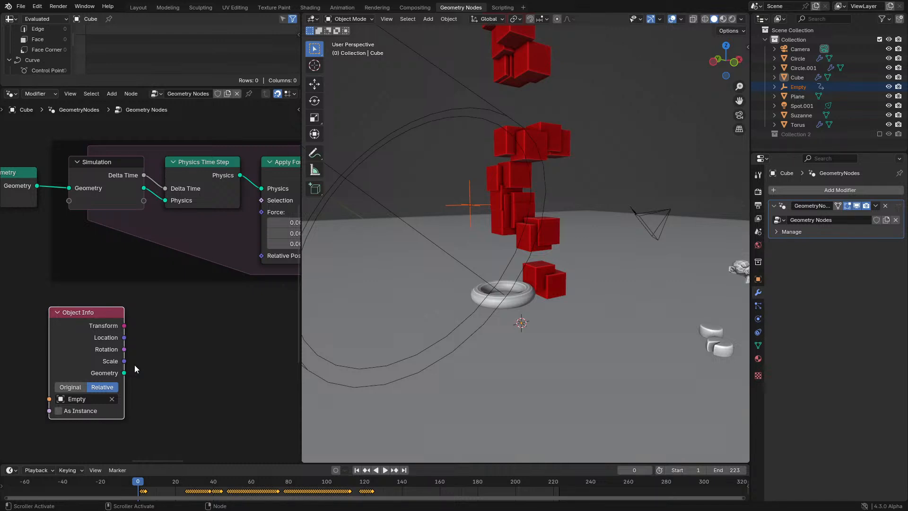
# - Add a vector Subtract node taking the Empty's Location as its first input and a Position node as its second
pyautogui.hotkey('shift', 'a')
pyautogui.write('s')
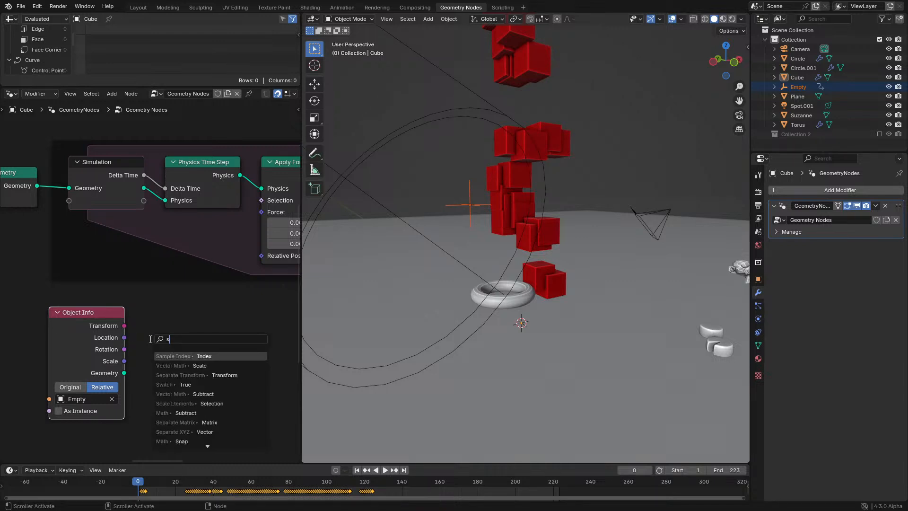
pyautogui.write('ubtr')
pyautogui.click(184, 357)
pyautogui.click(183, 363)
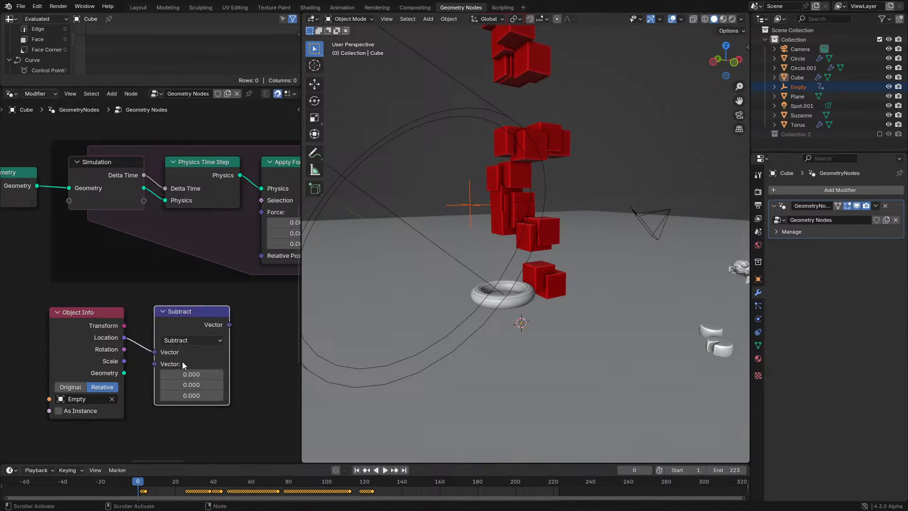
pyautogui.moveTo(154, 364); pyautogui.dragTo(155, 377)
pyautogui.write('po')
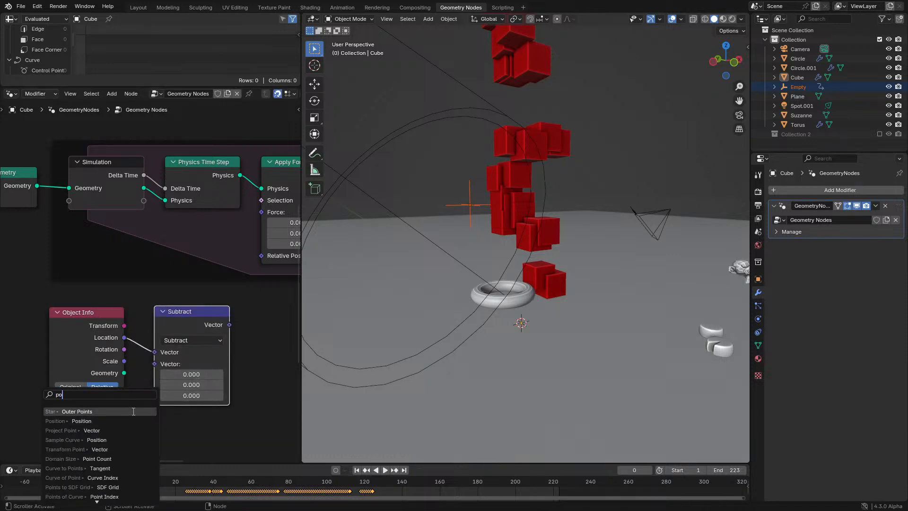
pyautogui.click(123, 419)
pyautogui.click(199, 376)
pyautogui.moveTo(220, 322); pyautogui.dragTo(175, 339, button='middle')
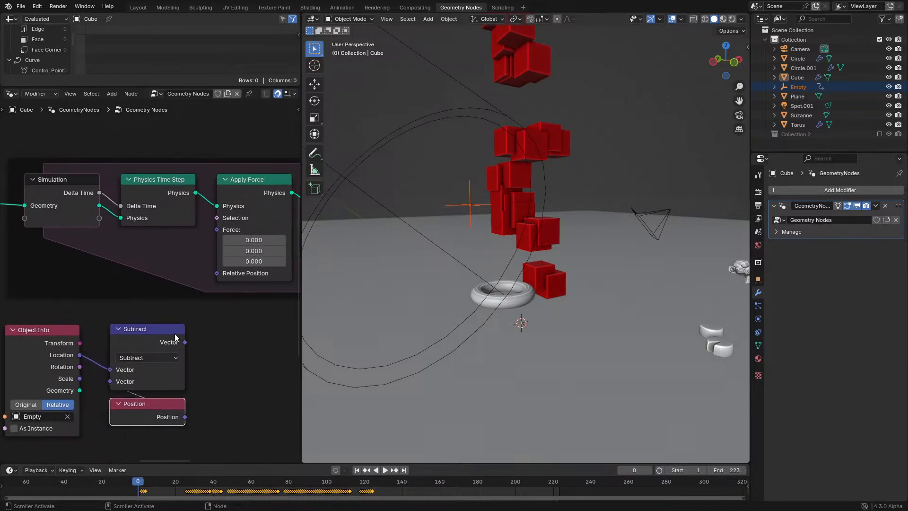
# - Add a Scale vector node after Subtract, connect it to Apply Force's Force input, and set its scale to -5
pyautogui.moveTo(185, 342); pyautogui.dragTo(207, 344)
pyautogui.write('sc')
pyautogui.press('Return')
pyautogui.click(209, 345)
pyautogui.moveTo(281, 353); pyautogui.dragTo(219, 231)
pyautogui.keyDown('ctrl'); pyautogui.moveTo(244, 391); pyautogui.dragTo(225, 391); pyautogui.keyUp('ctrl')
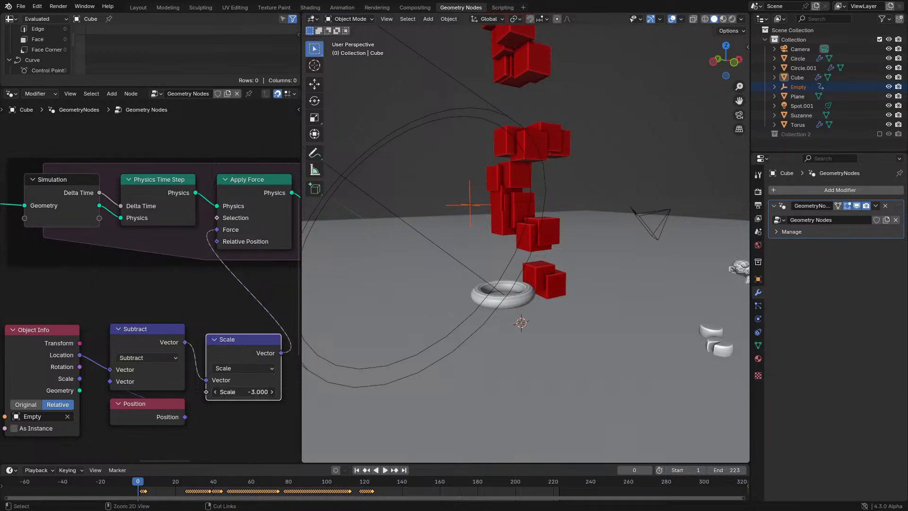
# - Play the simulation with the Empty's force applied to the cubes, and return to frame 0
pyautogui.press('space')
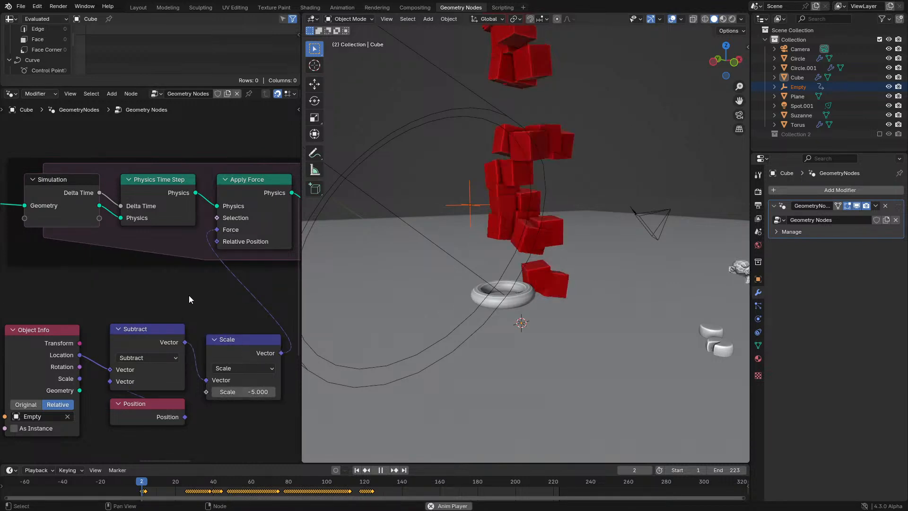
pyautogui.press('space')
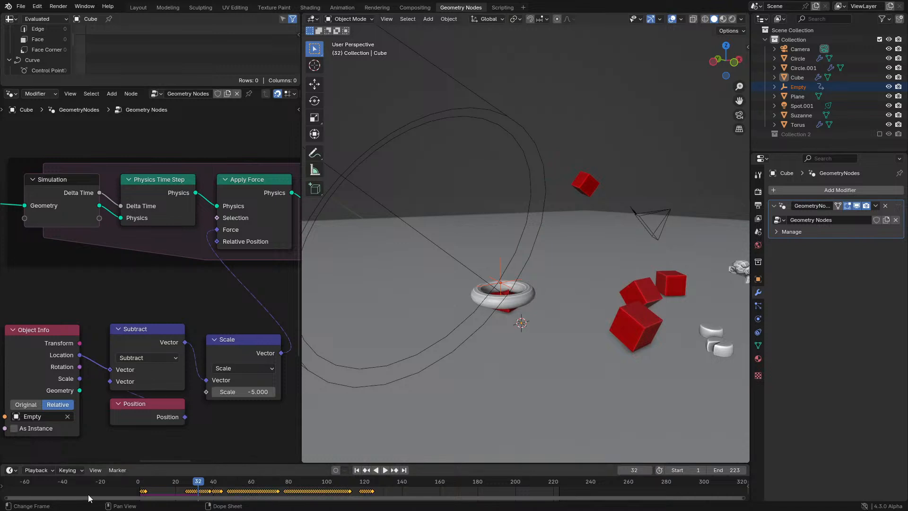
pyautogui.click(88, 494)
pyautogui.click(87, 485)
# - Swap the Subtract node's two inputs, place the Position node above it, and collapse both nodes
pyautogui.click(146, 341)
pyautogui.hotkey('alt', 's')
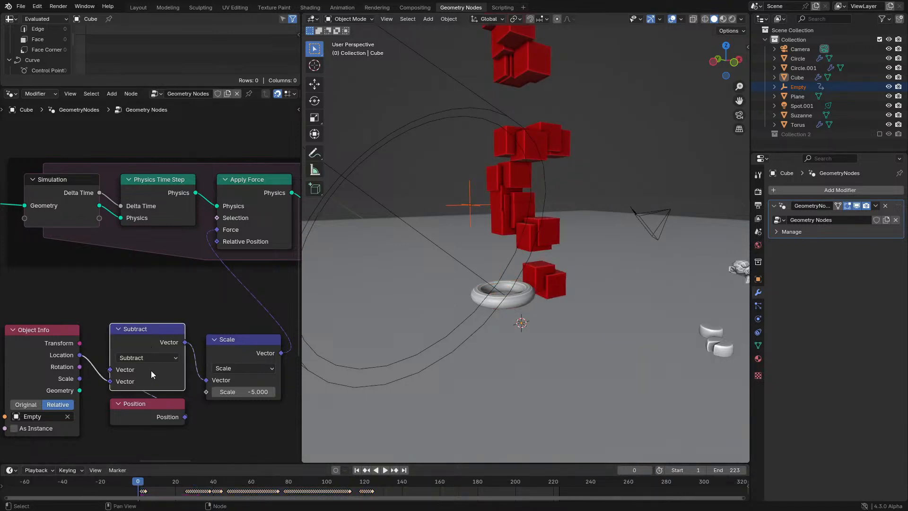
pyautogui.moveTo(150, 415); pyautogui.dragTo(146, 315)
pyautogui.press('h')
pyautogui.click(147, 326)
pyautogui.press('h')
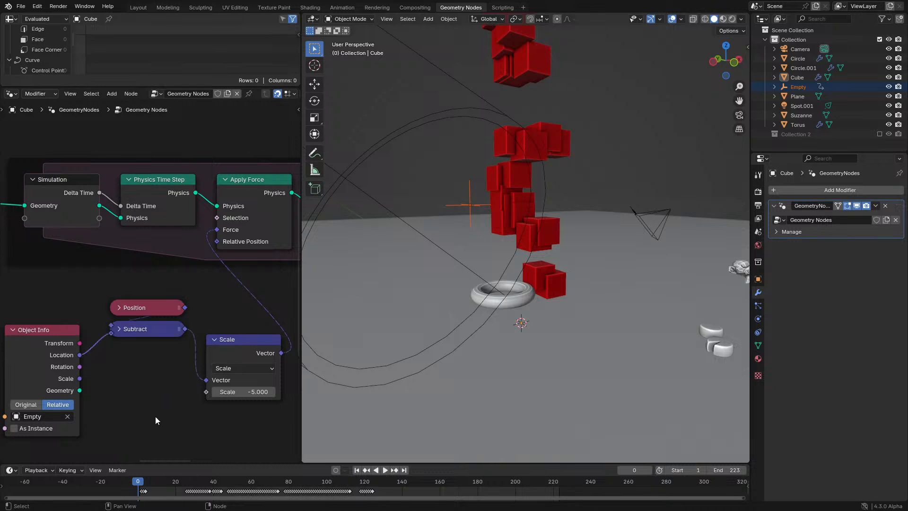
# - Replay the simulation with the swapped Subtract inputs to examine how the cubes react to the Empty, and rewind to frame 0
pyautogui.press('space')
pyautogui.scroll(-2, 456, 283)
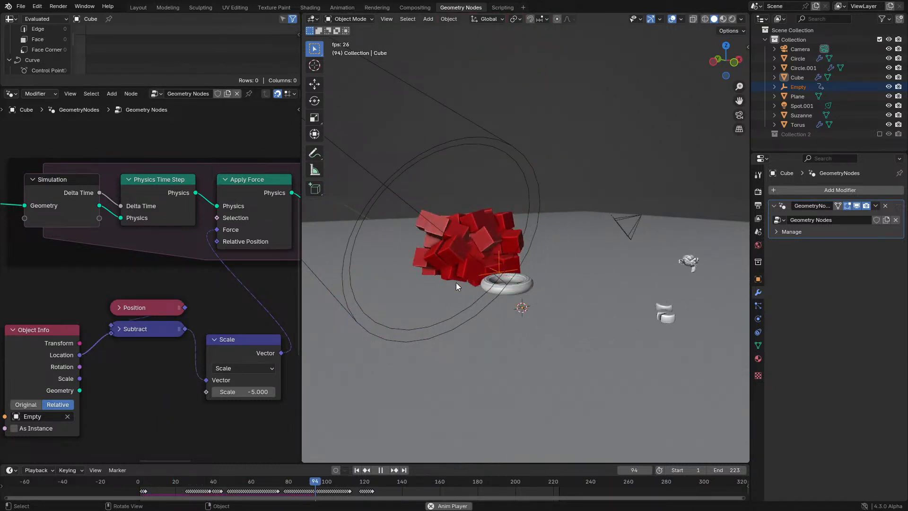
pyautogui.moveTo(456, 283); pyautogui.dragTo(459, 296, button='middle')
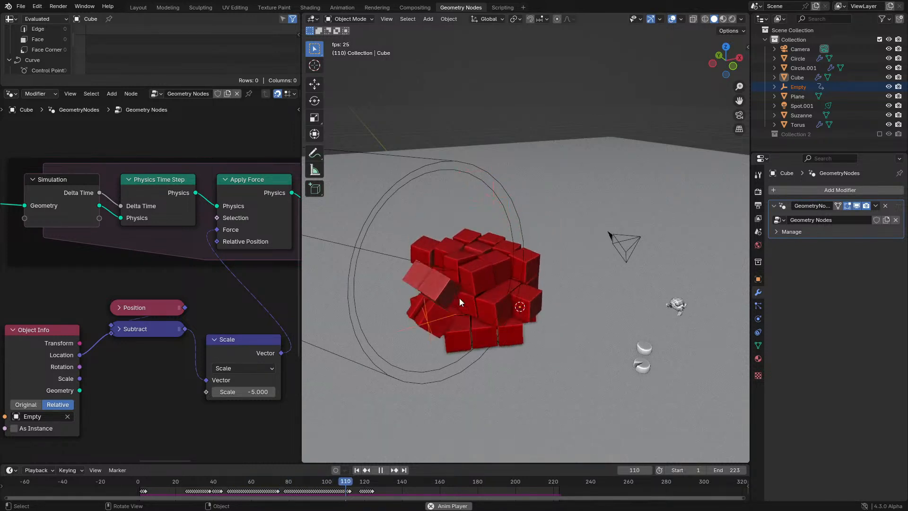
pyautogui.press('space')
pyautogui.click(94, 479)
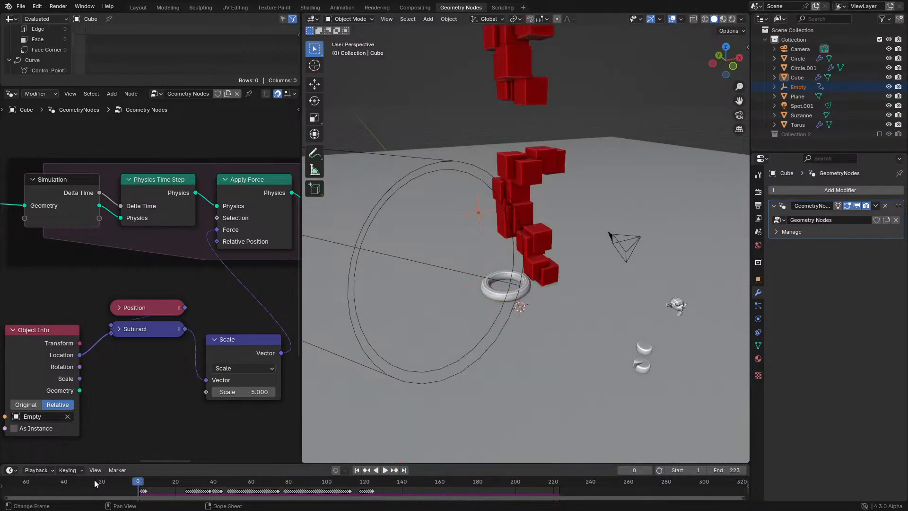
# - Add a force field of type Force at the world origin
pyautogui.hotkey('shift', 'a')
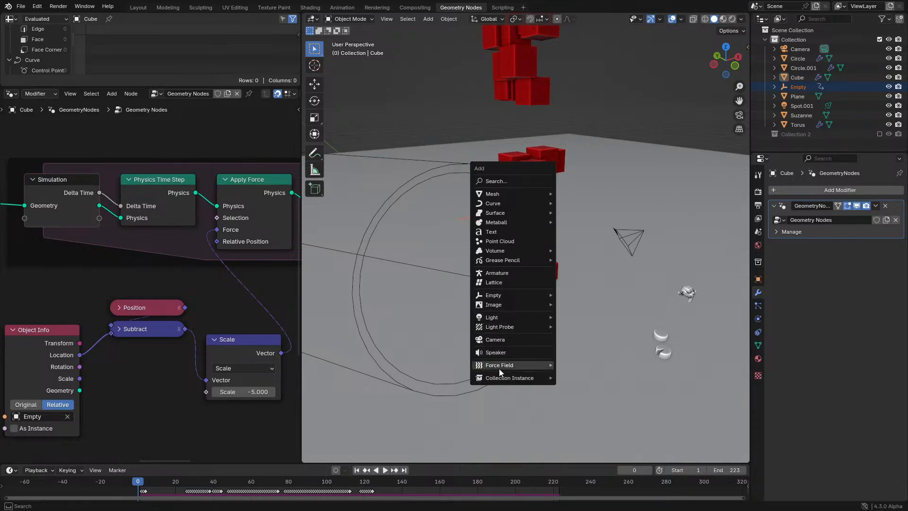
pyautogui.moveTo(498, 367)
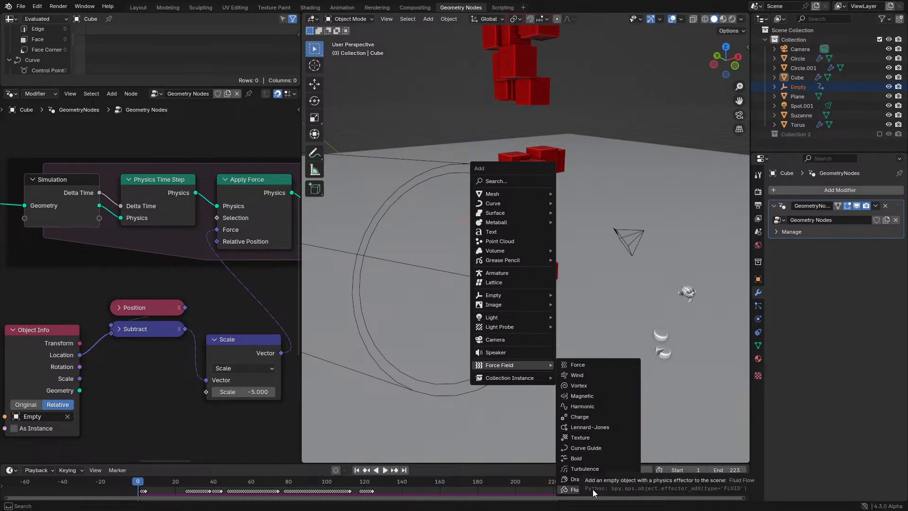
pyautogui.click(586, 365)
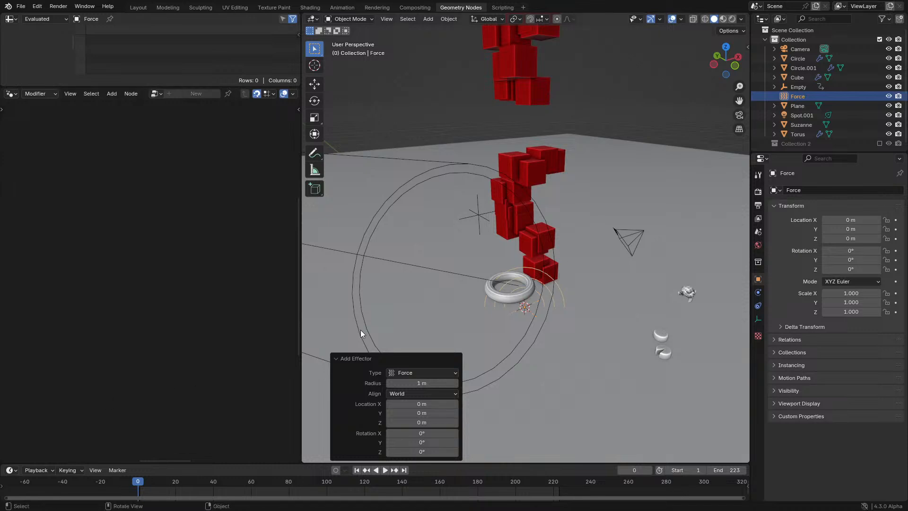
# - Select the instanced cubes and cut the link between the Scale node and Apply Force's Force input
pyautogui.click(529, 243)
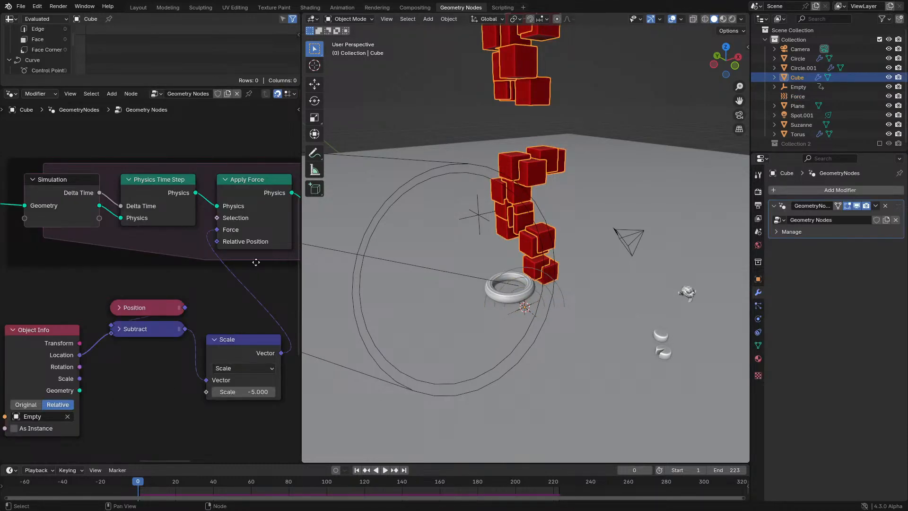
pyautogui.keyDown('ctrl'); pyautogui.moveTo(219, 290); pyautogui.dragTo(279, 303, button='right'); pyautogui.keyUp('ctrl')
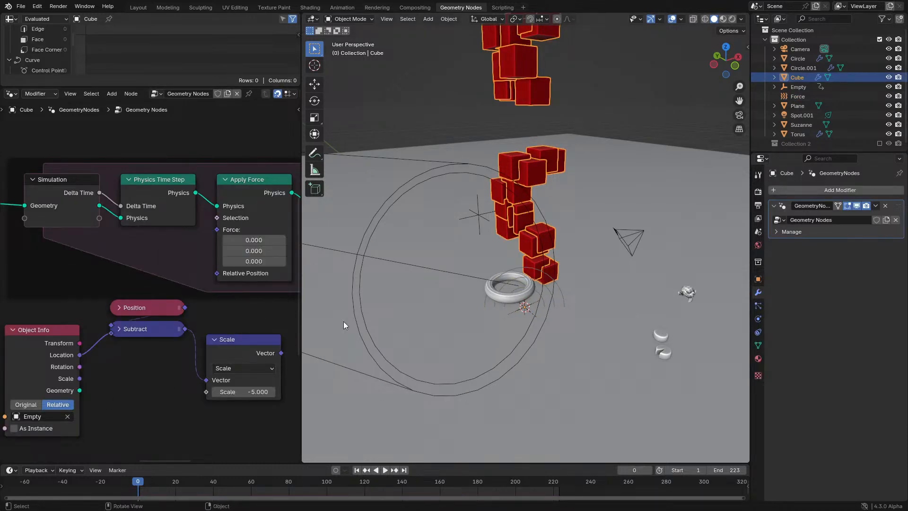
# - Set the force field's strength to 100 and play the simulation to examine its effect on the cubes
pyautogui.click(523, 307)
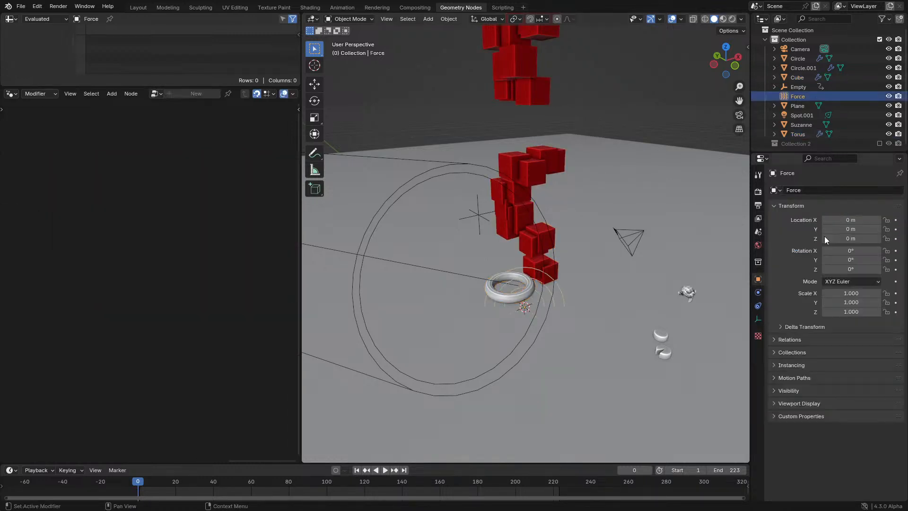
pyautogui.click(758, 319)
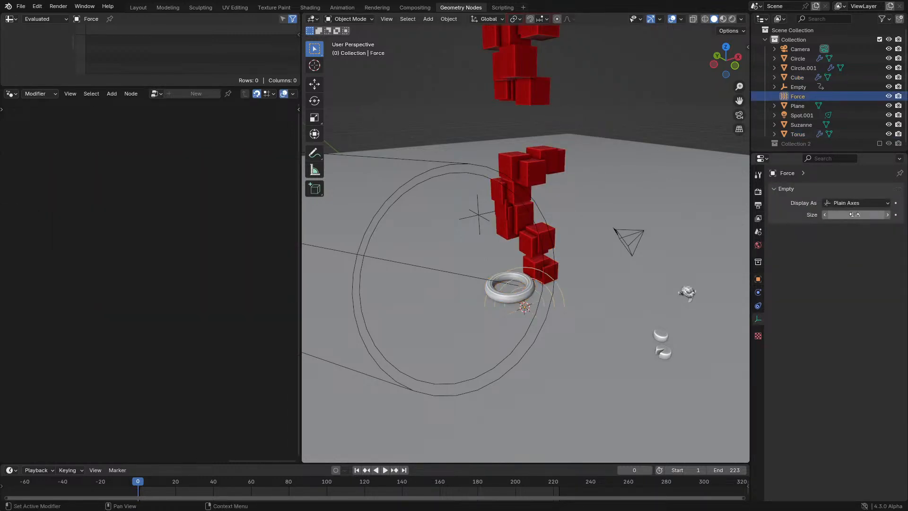
pyautogui.click(758, 293)
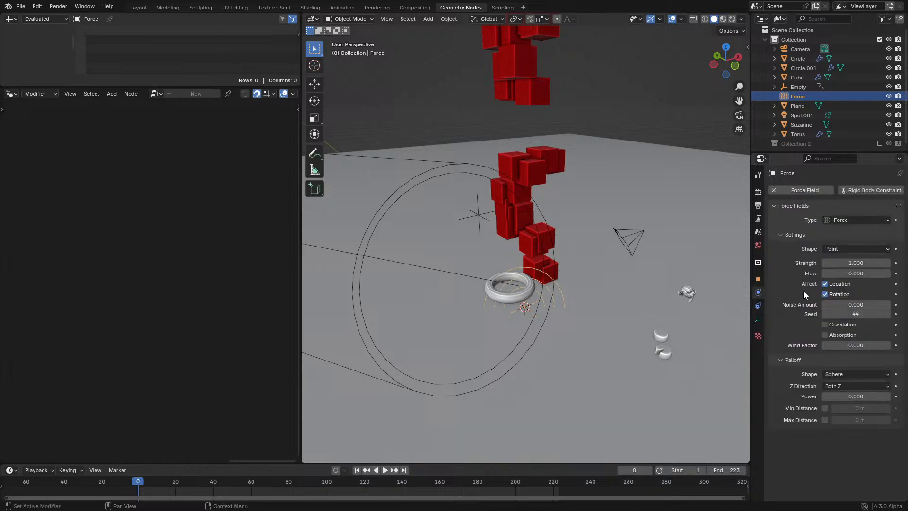
pyautogui.click(856, 263)
pyautogui.write('100')
pyautogui.press('Return')
pyautogui.press('space')
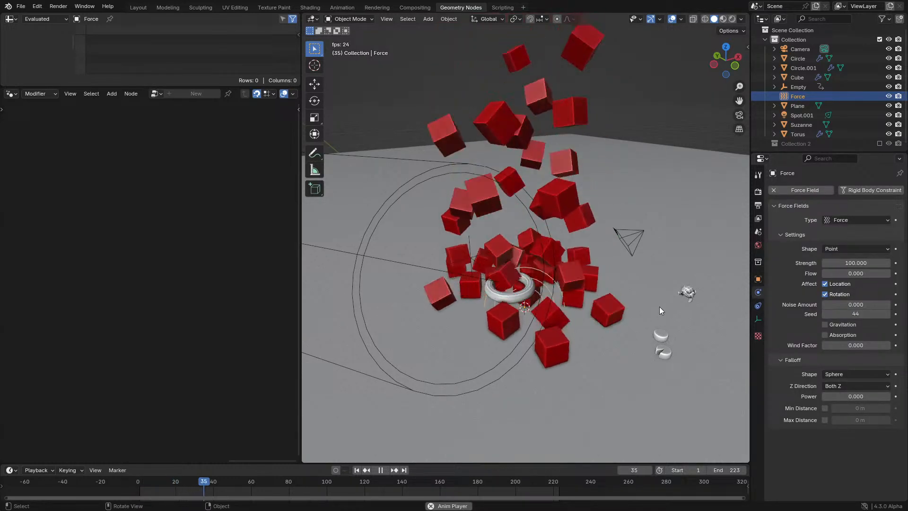
pyautogui.press('Escape')
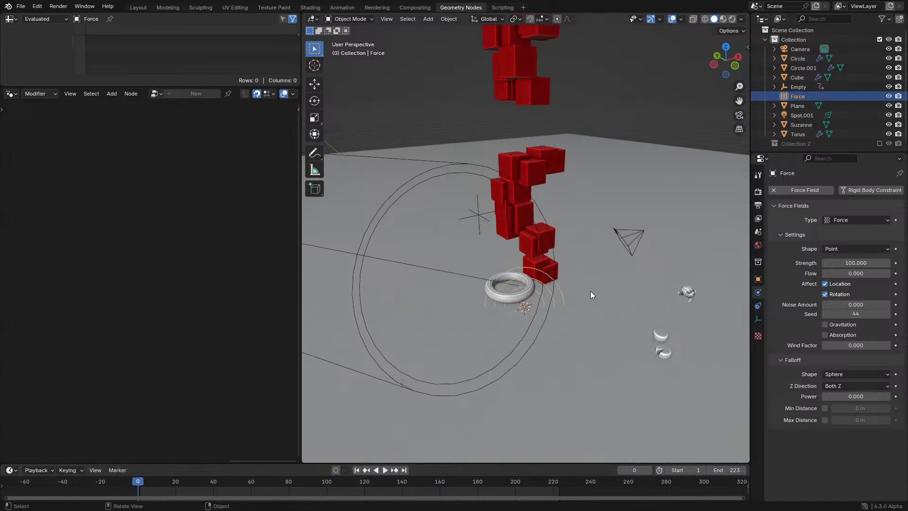
# - Delete the force field object and select the instanced cubes
pyautogui.press('Delete')
pyautogui.click(534, 228)
pyautogui.click(518, 234)
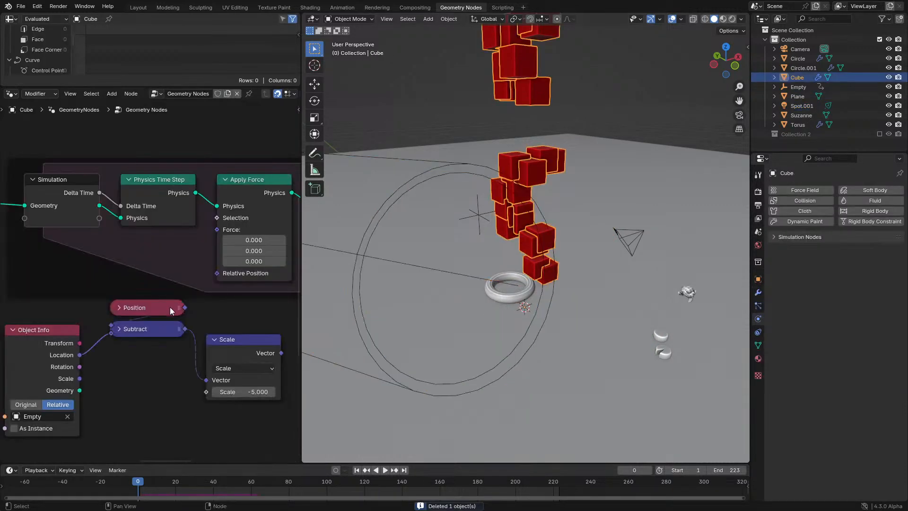
# - Reconnect the Scale node to Apply Force's Force input, place it beneath Apply Force, and replay the simulation
pyautogui.moveTo(282, 353); pyautogui.dragTo(203, 228)
pyautogui.moveTo(237, 350); pyautogui.dragTo(247, 286)
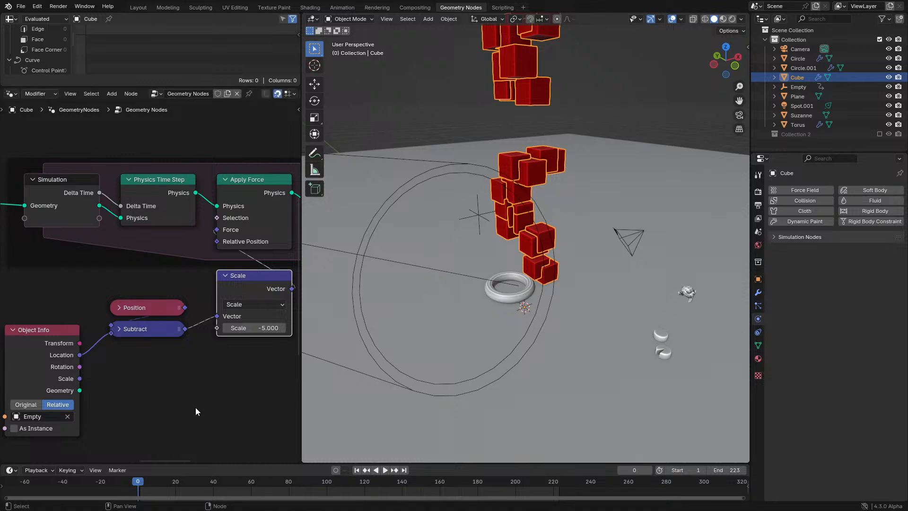
pyautogui.press('space')
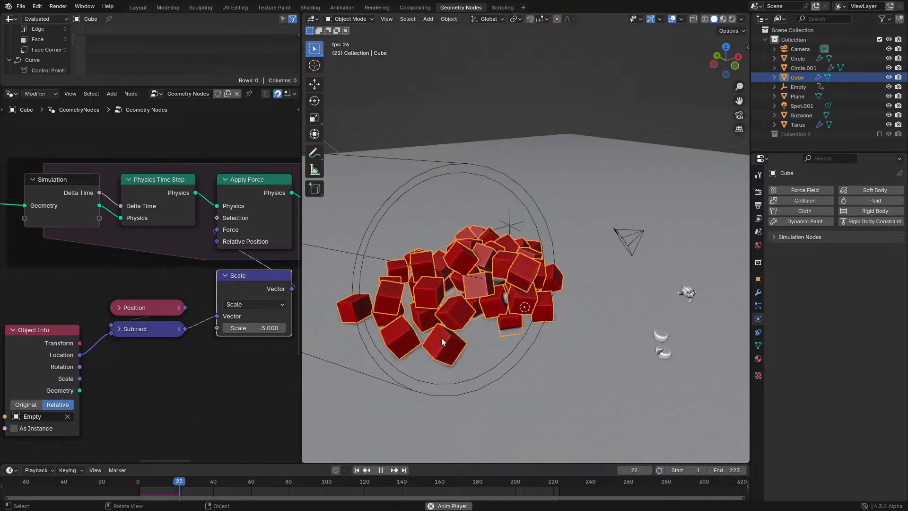
pyautogui.moveTo(498, 311); pyautogui.dragTo(478, 306, button='middle')
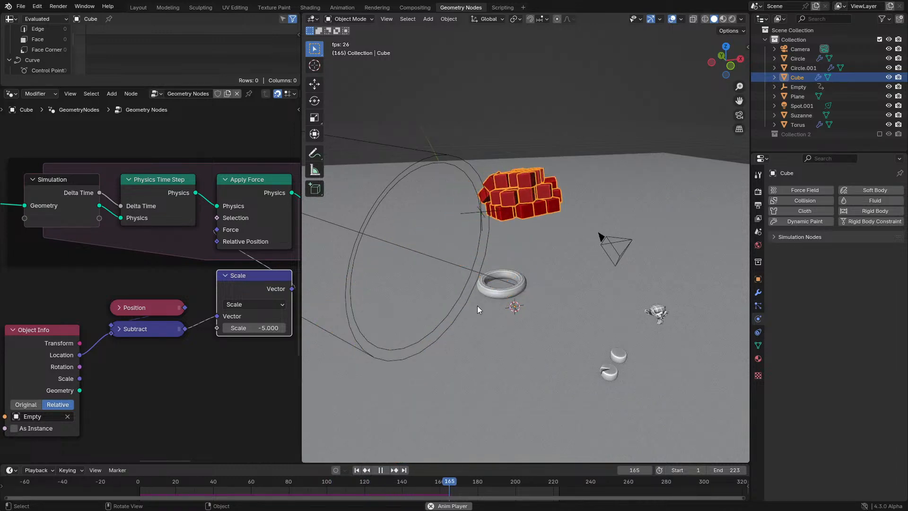
# - Maximize the node editor and examine the Spawn Points frame and the Cube node below it
pyautogui.hotkey('ctrl', 'space')
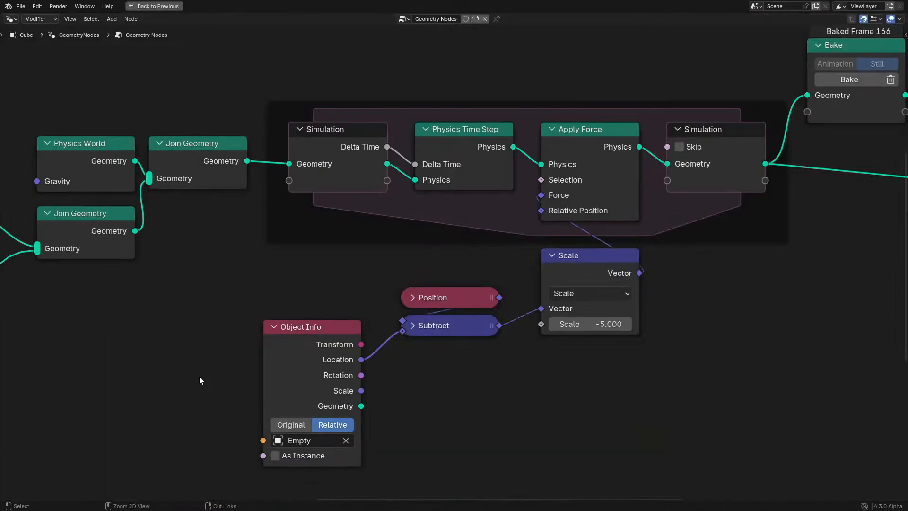
pyautogui.scroll(-2, 248, 245)
pyautogui.moveTo(248, 245); pyautogui.dragTo(596, 180, button='middle')
pyautogui.scroll(-2, 435, 147)
pyautogui.moveTo(435, 147); pyautogui.dragTo(470, 266, button='middle')
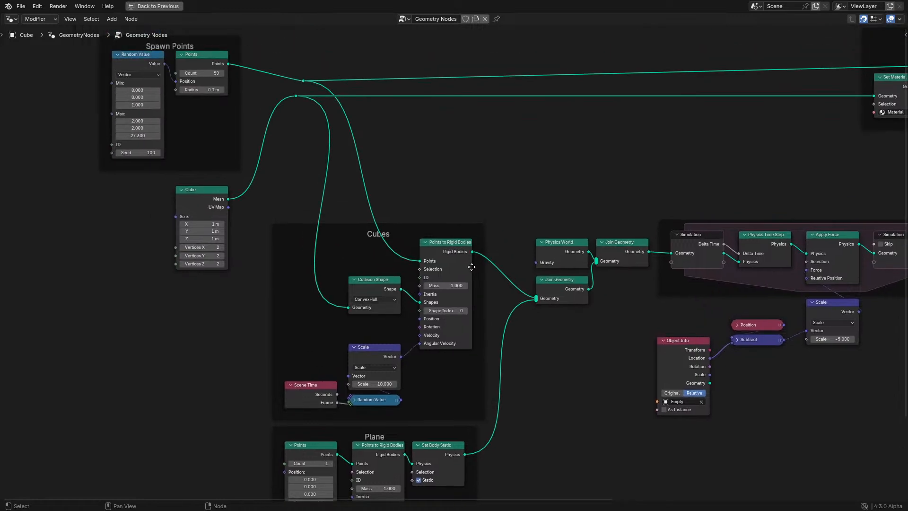
pyautogui.moveTo(297, 159); pyautogui.dragTo(346, 231, button='middle')
pyautogui.moveTo(217, 277); pyautogui.dragTo(207, 276)
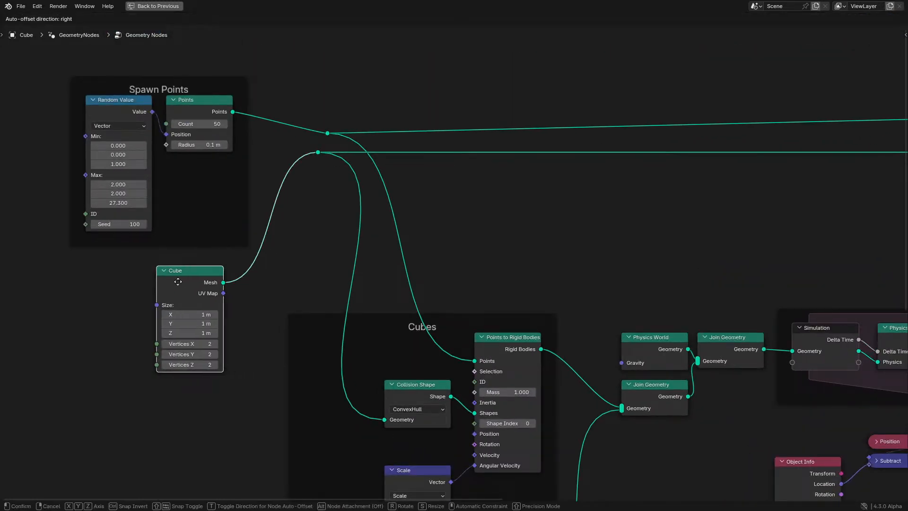
pyautogui.moveTo(61, 59); pyautogui.dragTo(241, 174)
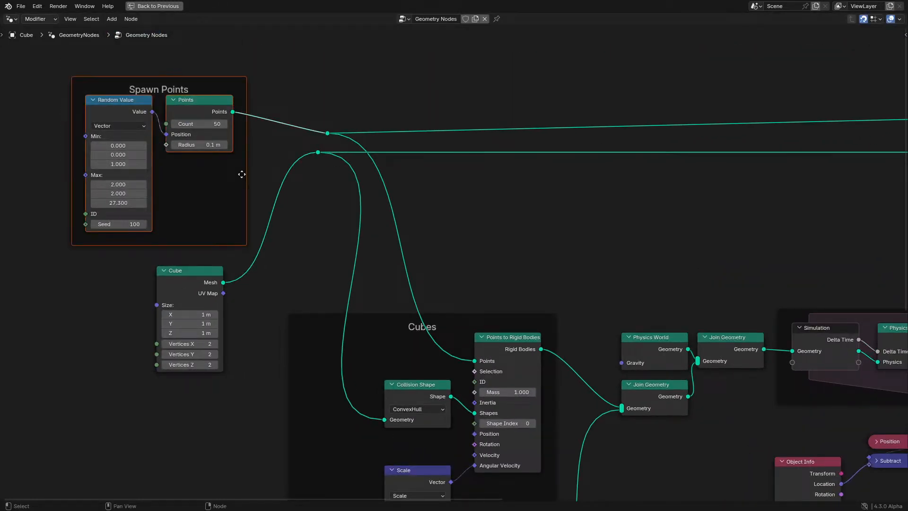
pyautogui.scroll(-2, 319, 217)
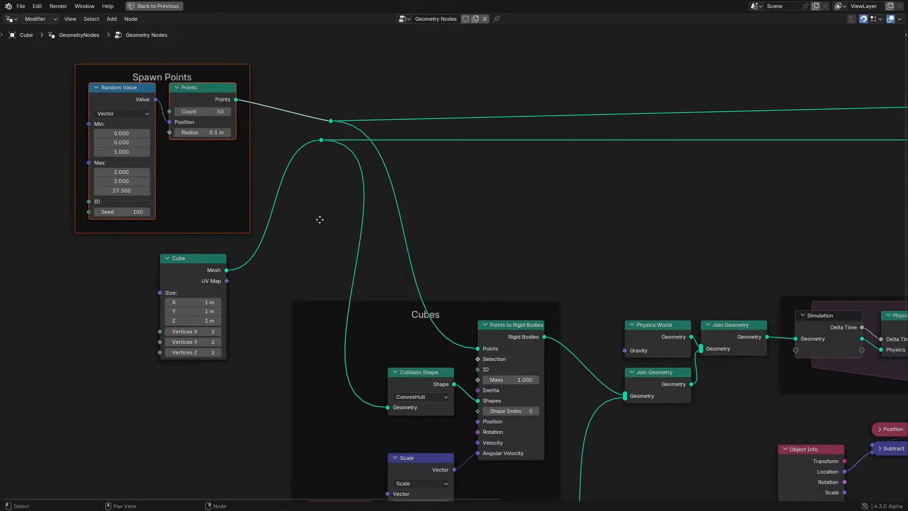
pyautogui.click(197, 251)
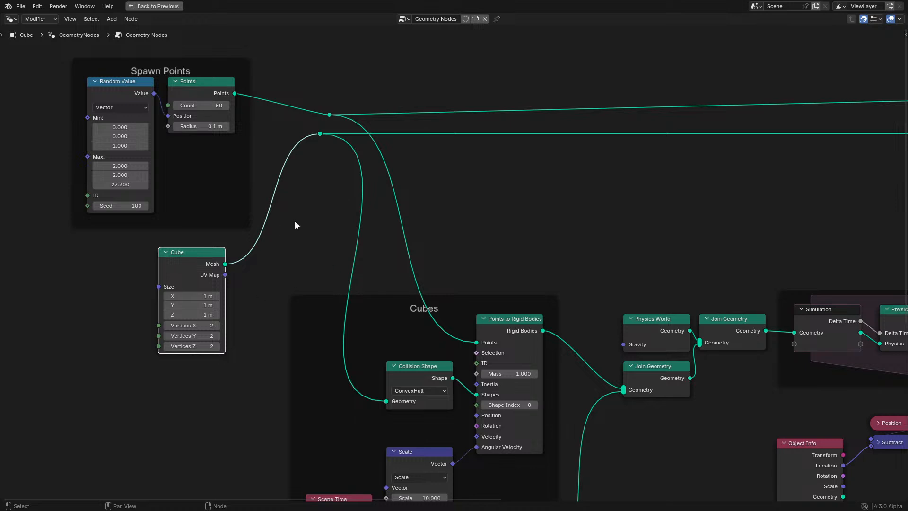
# - Move the Collision Shape node slightly down inside the Cubes frame and review its shape type setting
pyautogui.moveTo(395, 247); pyautogui.dragTo(360, 150, button='middle')
pyautogui.scroll(5, 372, 165)
pyautogui.click(480, 220)
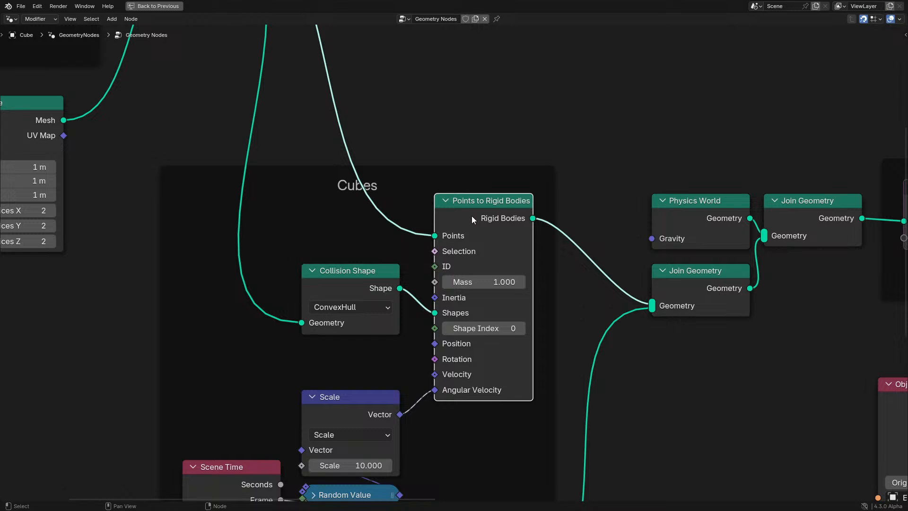
pyautogui.scroll(-1, 472, 216)
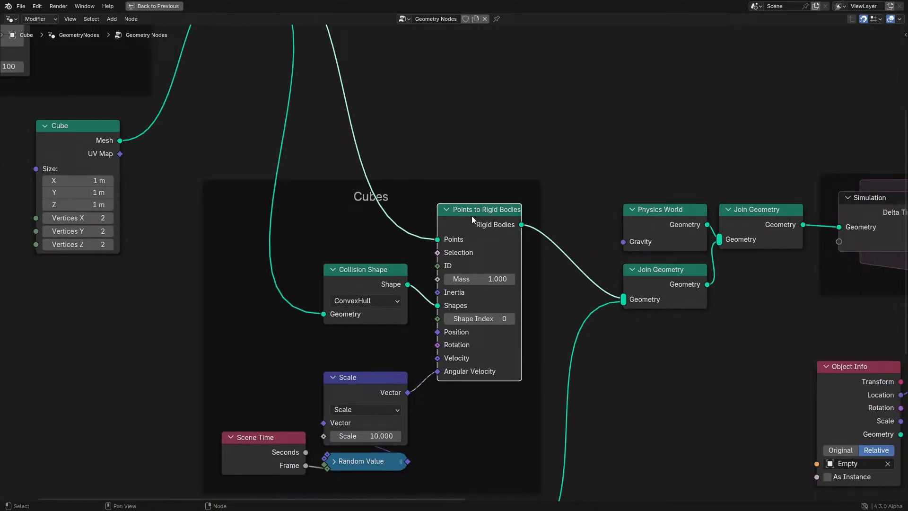
pyautogui.moveTo(356, 276); pyautogui.dragTo(367, 294)
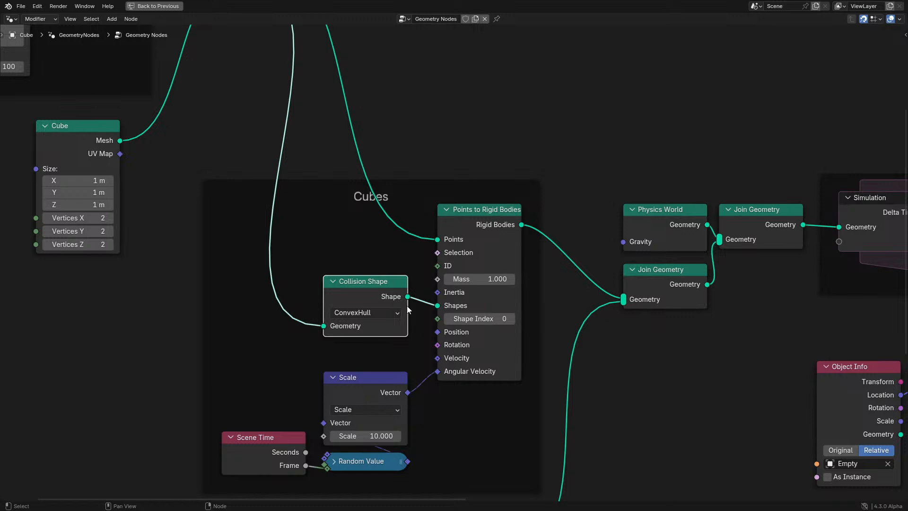
pyautogui.click(348, 317)
pyautogui.click(326, 246)
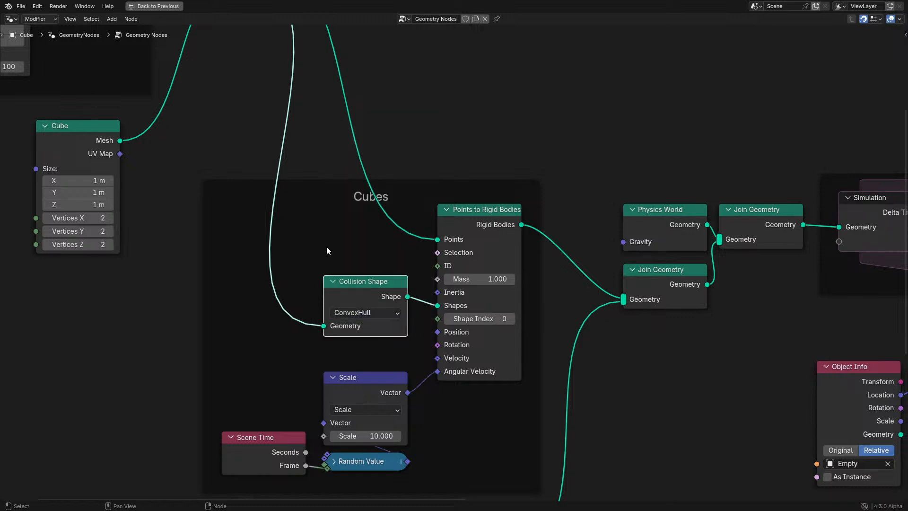
pyautogui.click(361, 313)
pyautogui.scroll(-3, 461, 257)
# - Examine the Plane frame's Points, Collision Shape, Points to Rigid Bodies and Set Body Static nodes
pyautogui.moveTo(592, 295); pyautogui.dragTo(549, 248, button='middle')
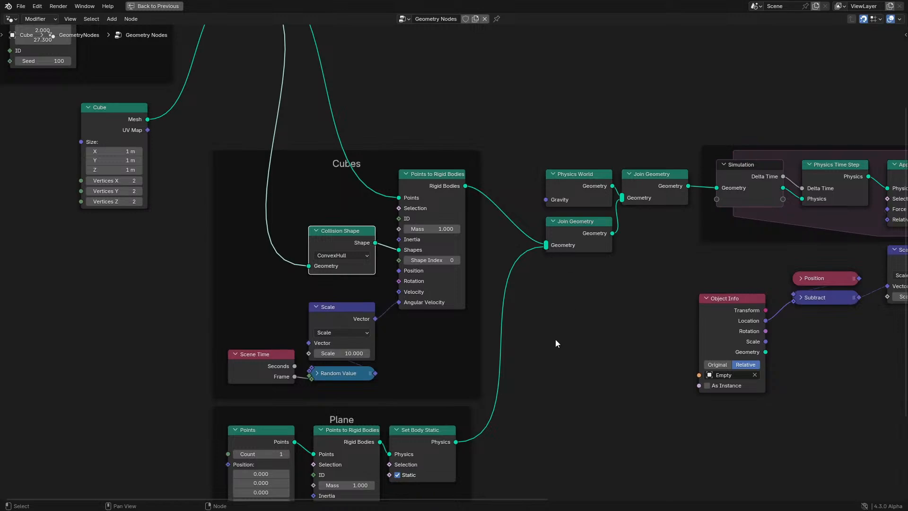
pyautogui.moveTo(555, 344); pyautogui.dragTo(577, 204, button='middle')
pyautogui.moveTo(178, 280); pyautogui.dragTo(620, 418)
pyautogui.click(584, 422)
pyautogui.scroll(6, 539, 336)
pyautogui.moveTo(535, 326); pyautogui.dragTo(601, 237, button='middle')
pyautogui.scroll(-3, 582, 175)
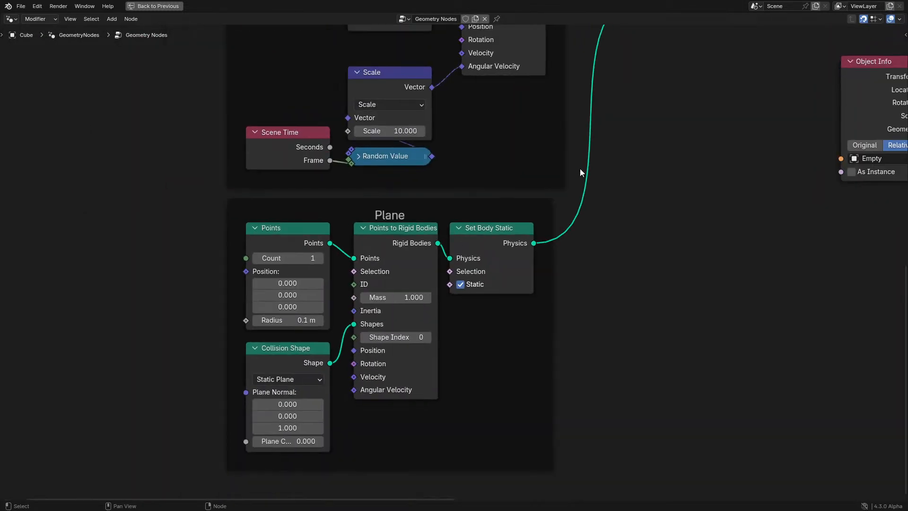
# - Survey the node chain from the simulation zone through the Bake node to the Transfer Transform frame
pyautogui.moveTo(625, 171); pyautogui.dragTo(403, 371, button='middle')
pyautogui.scroll(-1, 596, 280)
pyautogui.moveTo(597, 280); pyautogui.dragTo(270, 332, button='middle')
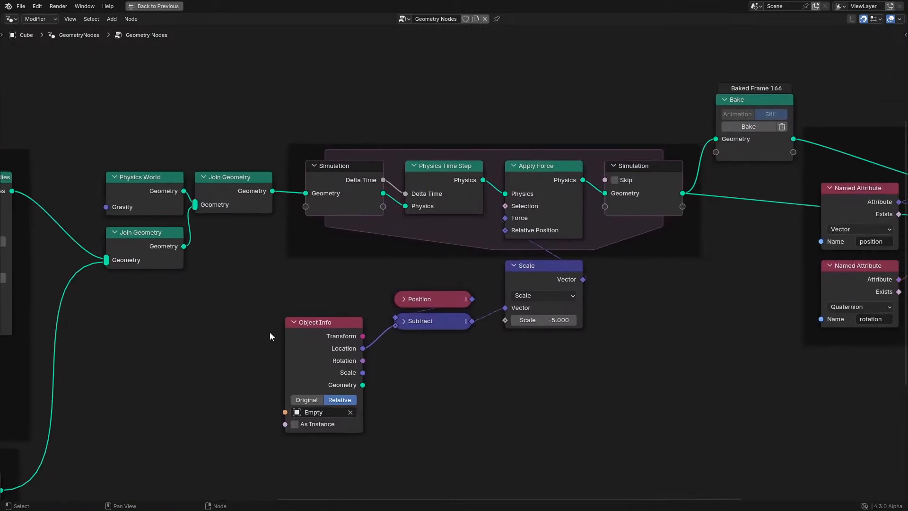
pyautogui.moveTo(544, 253); pyautogui.dragTo(282, 305, button='middle')
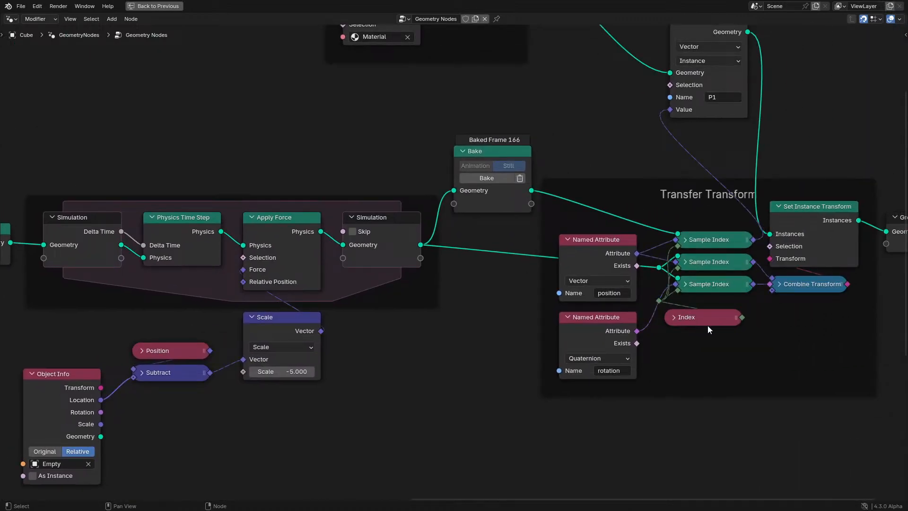
pyautogui.scroll(-1, 714, 316)
pyautogui.moveTo(189, 327); pyautogui.dragTo(678, 272, button='middle')
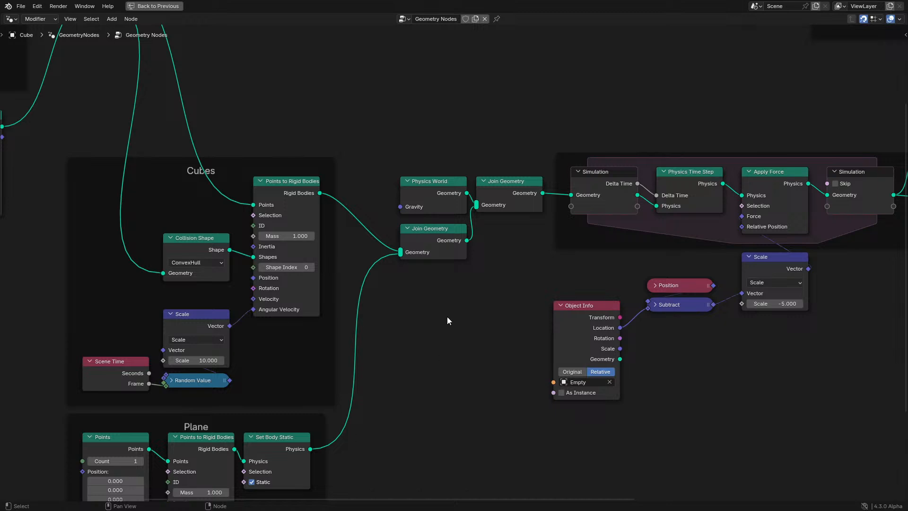
# - Examine the Physics World and Join Geometry nodes and the simulation zone's Physics Time Step and Apply Force nodes
pyautogui.moveTo(500, 230); pyautogui.dragTo(473, 312, button='middle')
pyautogui.scroll(6, 441, 300)
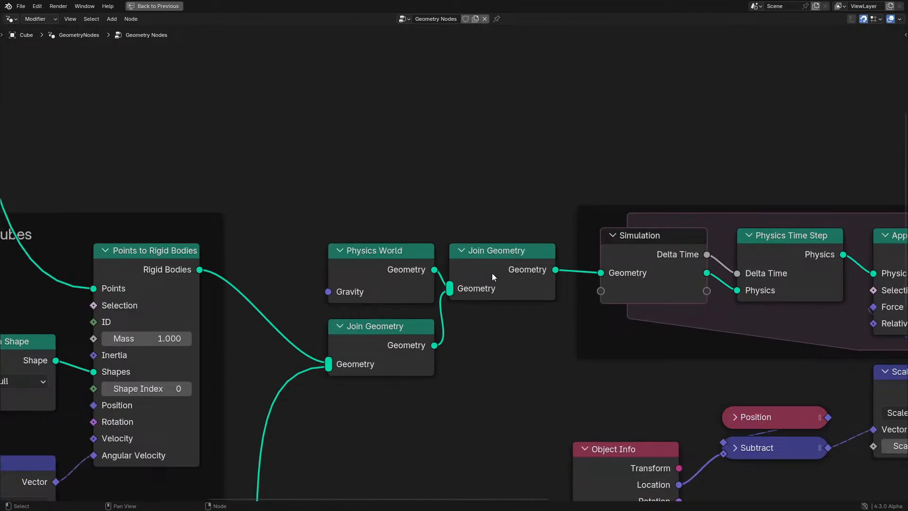
pyautogui.click(387, 262)
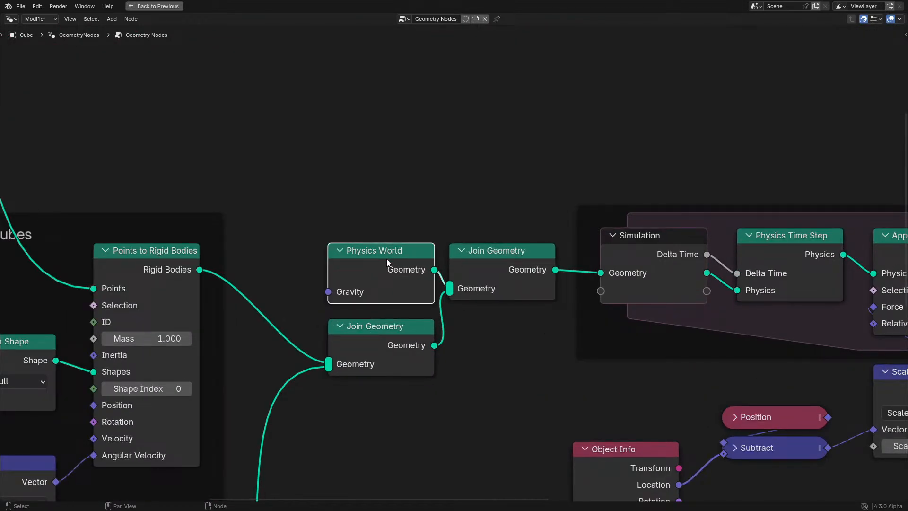
pyautogui.moveTo(602, 251); pyautogui.dragTo(300, 251, button='middle')
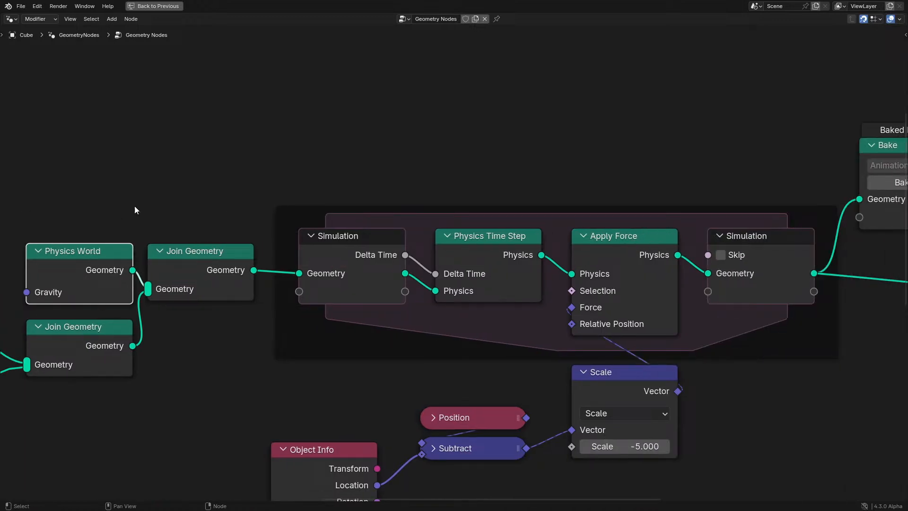
pyautogui.moveTo(319, 347); pyautogui.dragTo(337, 308, button='middle')
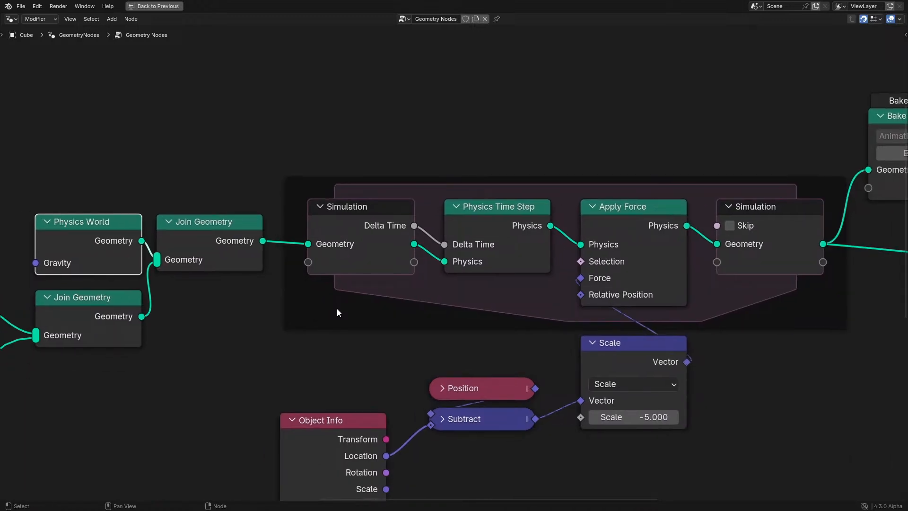
pyautogui.moveTo(263, 260); pyautogui.dragTo(130, 266, button='middle')
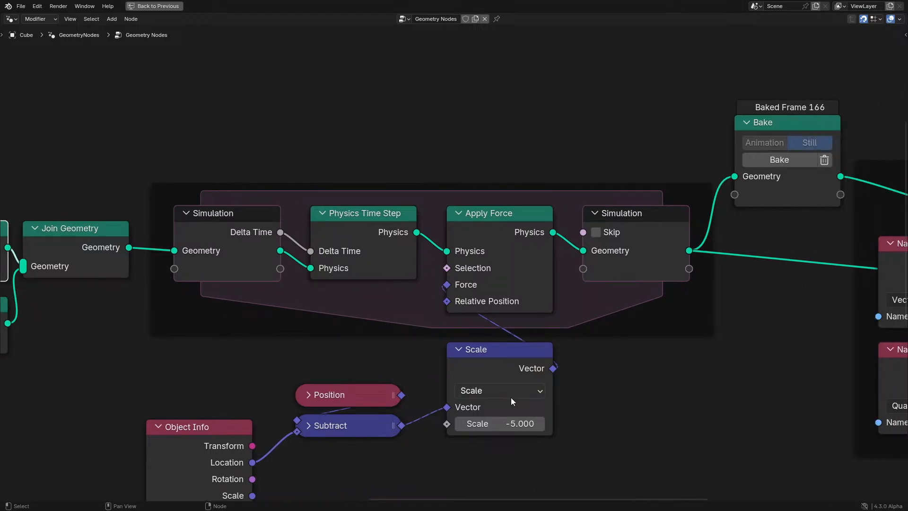
pyautogui.click(507, 211)
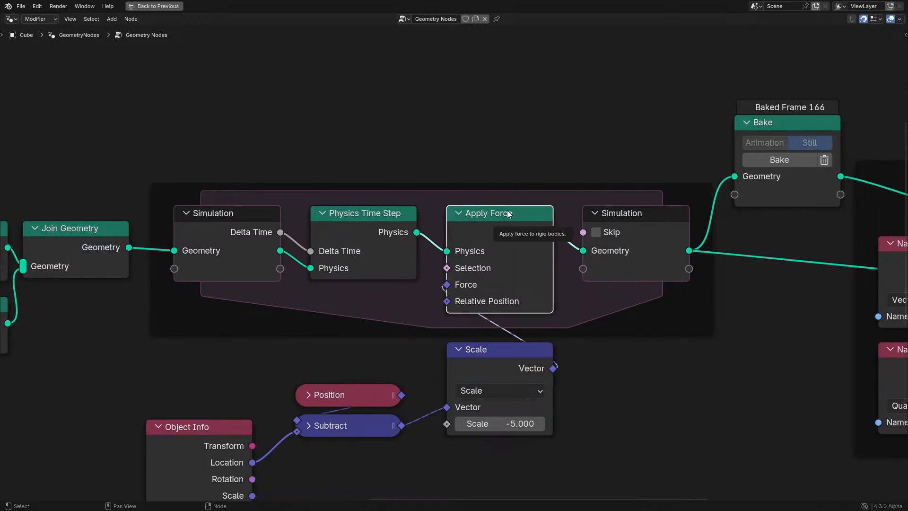
# - Move the Bake node up and to the right, and raise the uppermost Sample Index node above the other two
pyautogui.moveTo(648, 300); pyautogui.dragTo(419, 306, button='middle')
pyautogui.moveTo(496, 277); pyautogui.dragTo(286, 266, button='middle')
pyautogui.moveTo(268, 210); pyautogui.dragTo(329, 135)
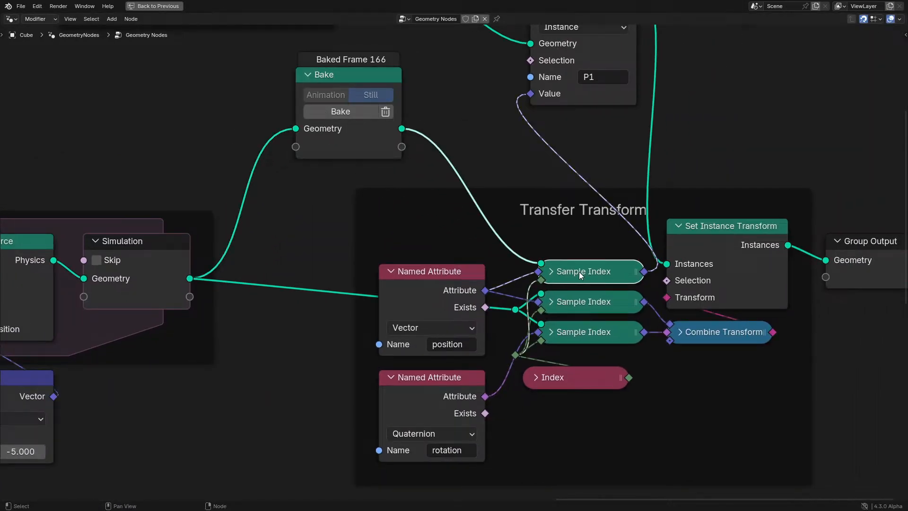
pyautogui.moveTo(579, 272); pyautogui.dragTo(564, 181)
# - Examine the Sample Index nodes in Transfer Transform and trace the links back through Store Named Attribute to the Instances frame
pyautogui.click(578, 424)
pyautogui.moveTo(383, 232); pyautogui.dragTo(582, 432)
pyautogui.click(590, 300)
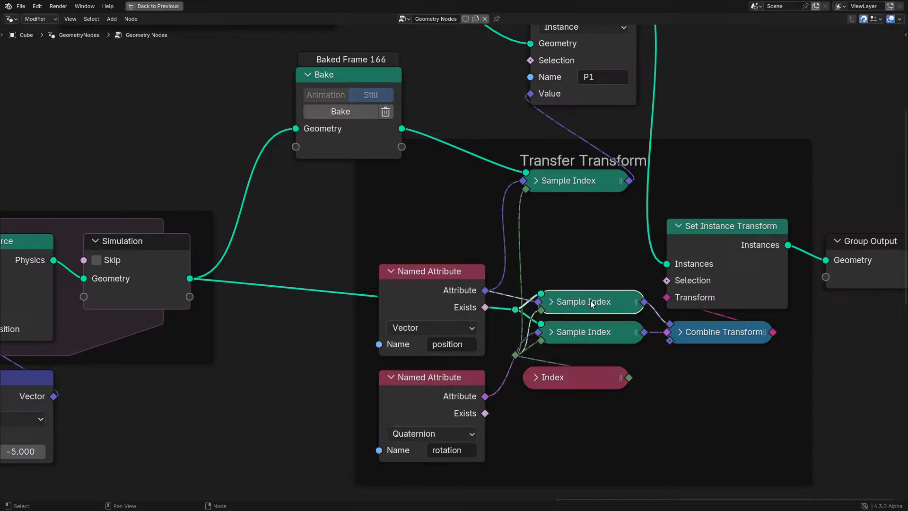
pyautogui.click(551, 303)
pyautogui.click(553, 308)
pyautogui.scroll(-3, 709, 229)
pyautogui.moveTo(711, 239); pyautogui.dragTo(669, 347, button='middle')
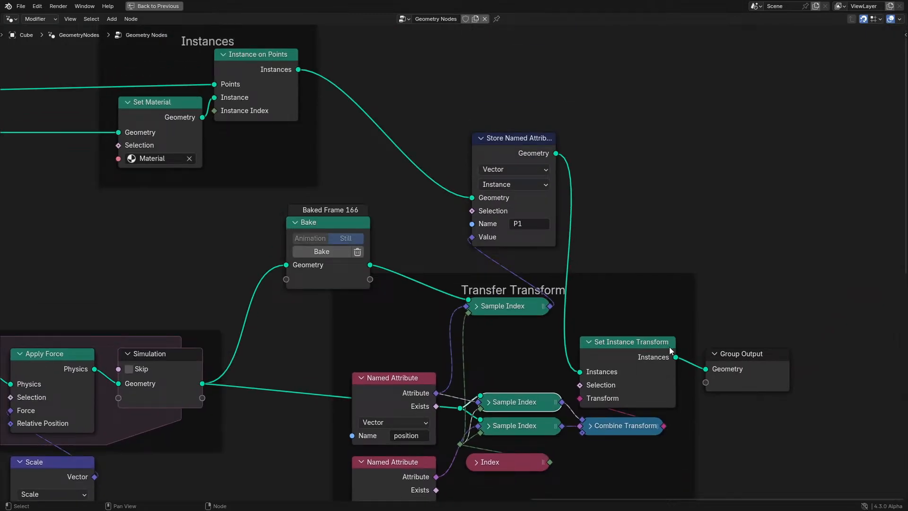
pyautogui.moveTo(232, 132); pyautogui.dragTo(602, 270, button='middle')
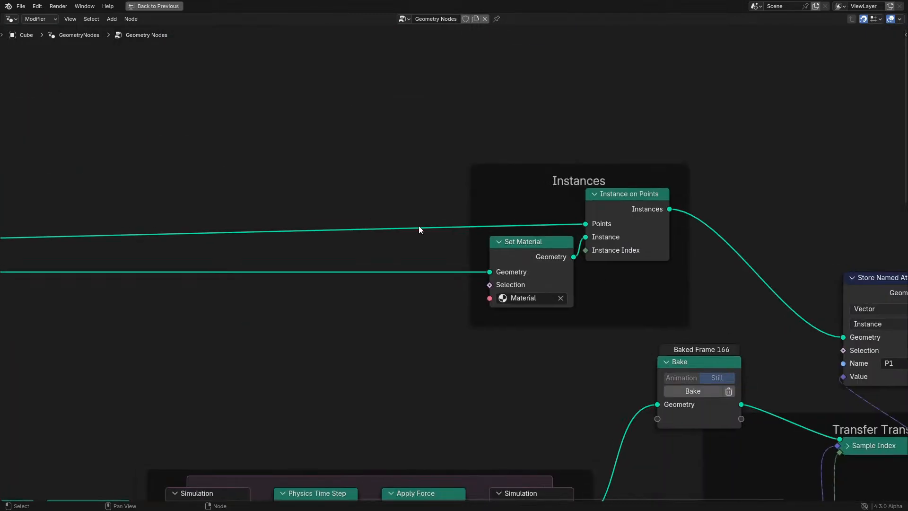
pyautogui.scroll(-6, 474, 192)
pyautogui.moveTo(43, 251); pyautogui.dragTo(186, 254, button='middle')
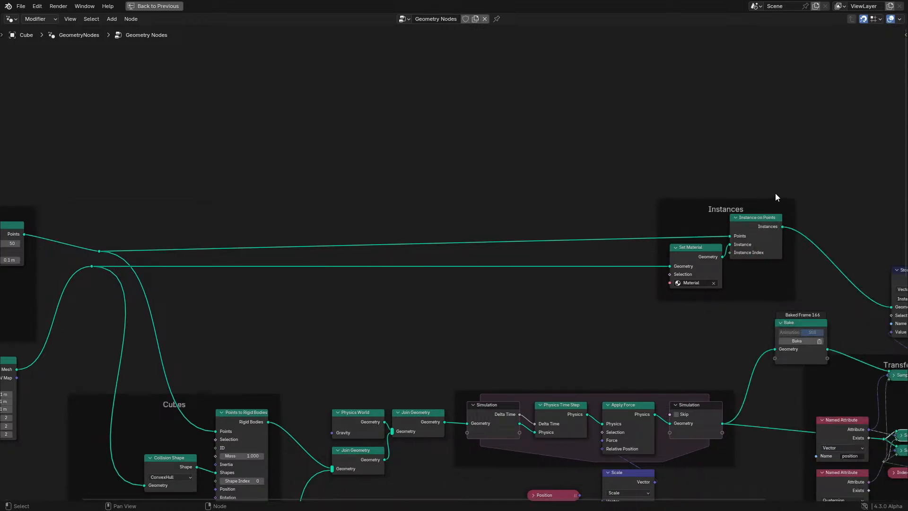
pyautogui.moveTo(637, 345); pyautogui.dragTo(621, 245, button='middle')
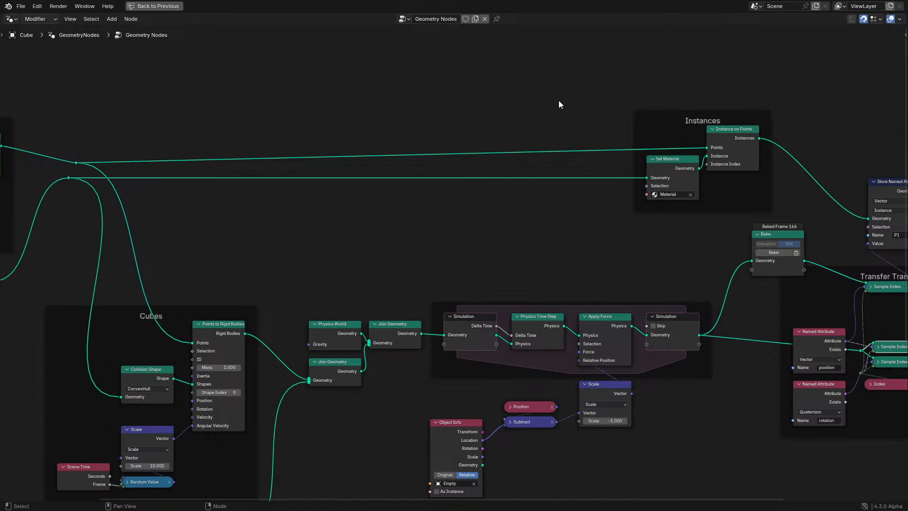
pyautogui.moveTo(559, 104); pyautogui.dragTo(714, 205)
pyautogui.press('g')
pyautogui.press('x')
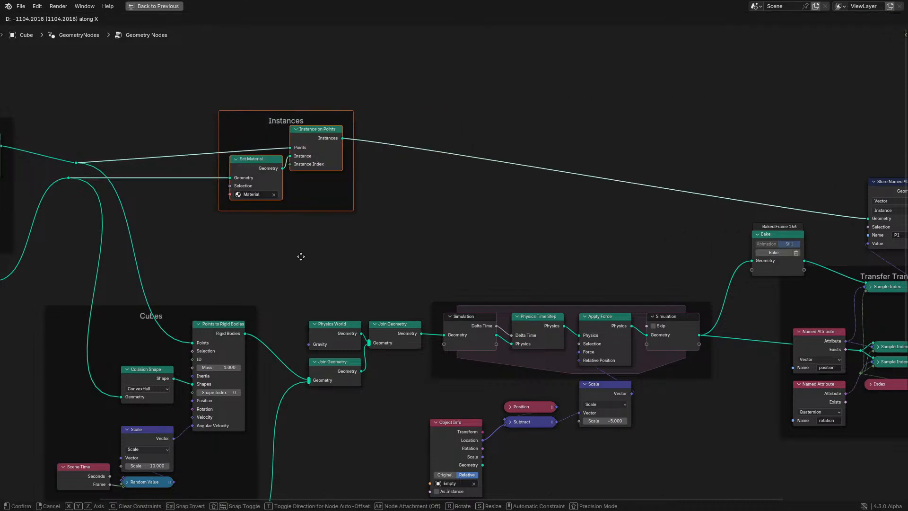
pyautogui.press('Escape')
# - Examine the chain from the simulation zone to Group Output and how Instance on Points reaches Set Instance Transform
pyautogui.moveTo(313, 274); pyautogui.dragTo(390, 231, button='middle')
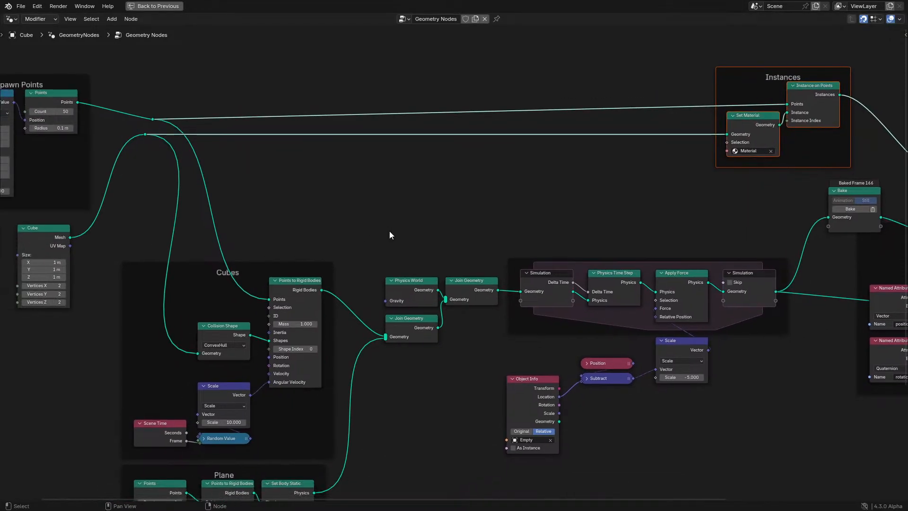
pyautogui.moveTo(572, 226); pyautogui.dragTo(194, 233, button='middle')
pyautogui.scroll(2, 459, 204)
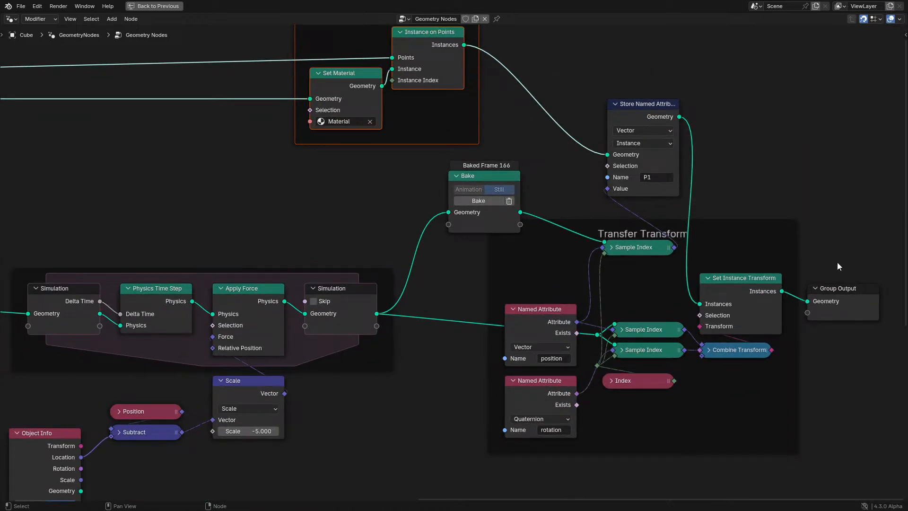
pyautogui.moveTo(464, 45); pyautogui.dragTo(700, 305)
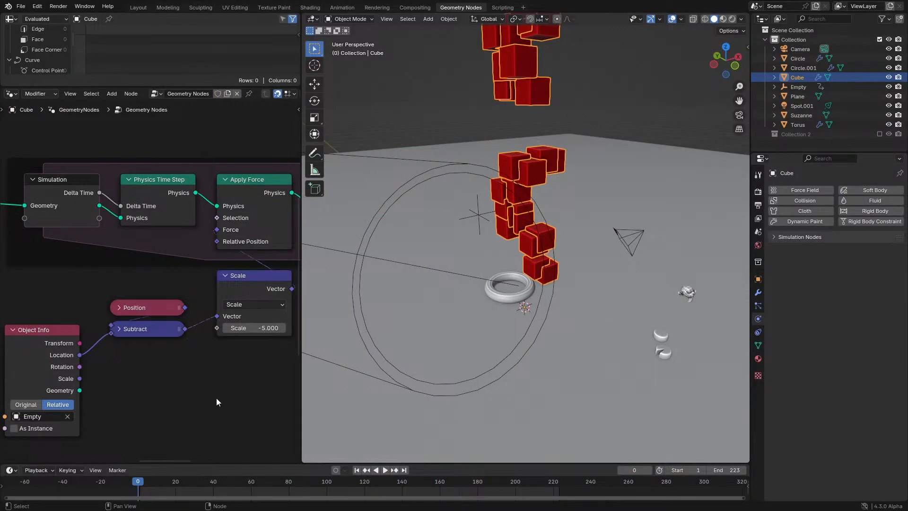
# - Play the cube simulation while orbiting around it, and return to frame 0
pyautogui.press('space')
pyautogui.moveTo(532, 280); pyautogui.dragTo(402, 275, button='middle')
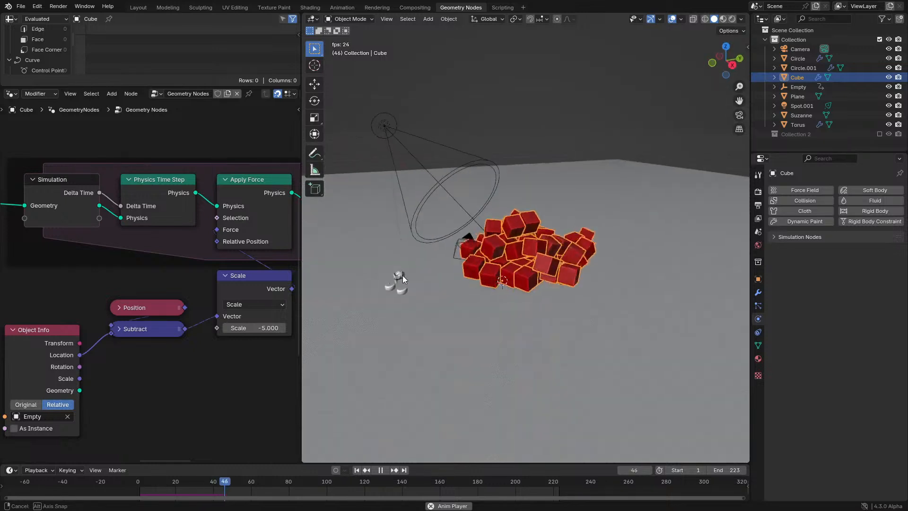
pyautogui.press('space')
pyautogui.click(105, 481)
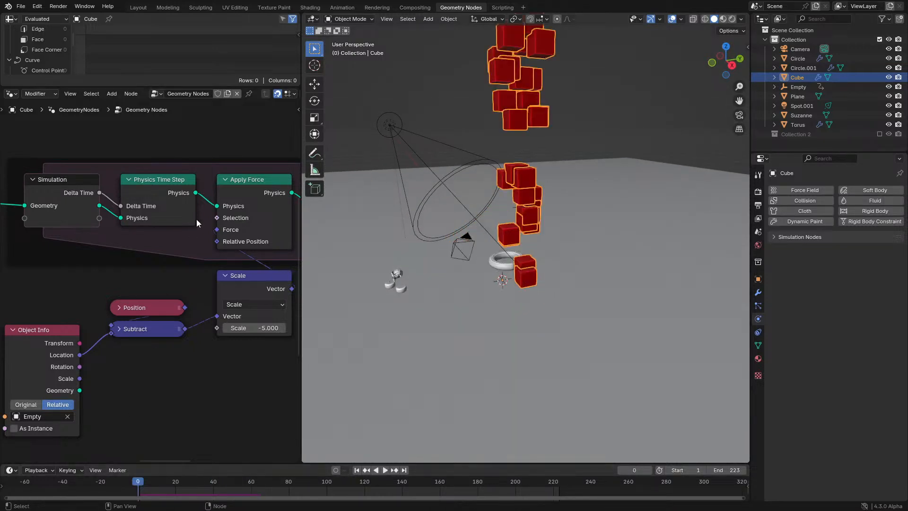
# - Connect Physics Time Step directly to the simulation output, and move the Apply Force node out and delete it
pyautogui.moveTo(264, 190); pyautogui.dragTo(208, 271, button='middle')
pyautogui.moveTo(140, 274); pyautogui.dragTo(267, 290)
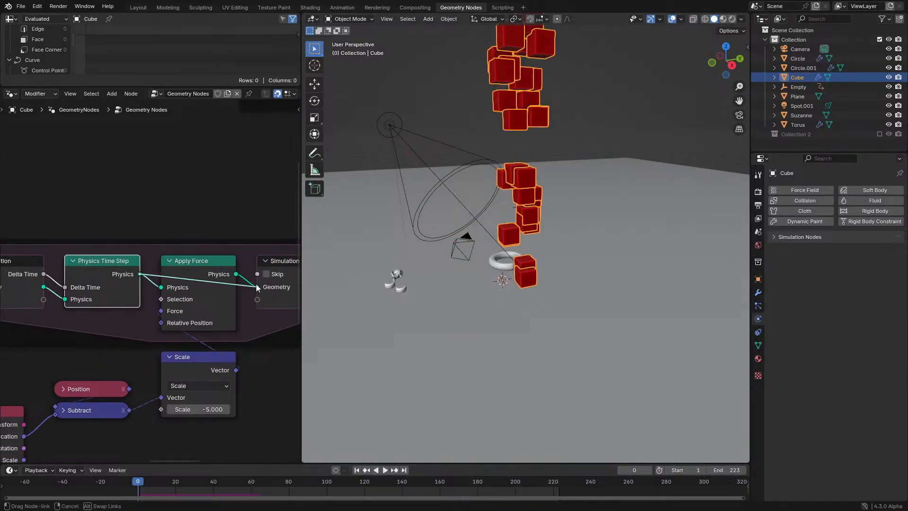
pyautogui.keyDown('ctrl'); pyautogui.moveTo(150, 288); pyautogui.dragTo(159, 279, button='right'); pyautogui.keyUp('ctrl')
pyautogui.moveTo(170, 283); pyautogui.dragTo(256, 379)
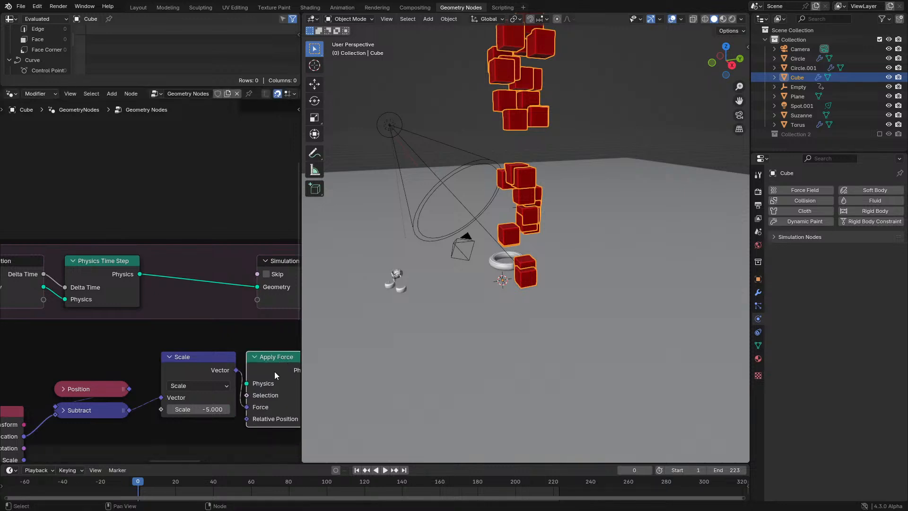
pyautogui.scroll(-1, 256, 378)
pyautogui.press('x')
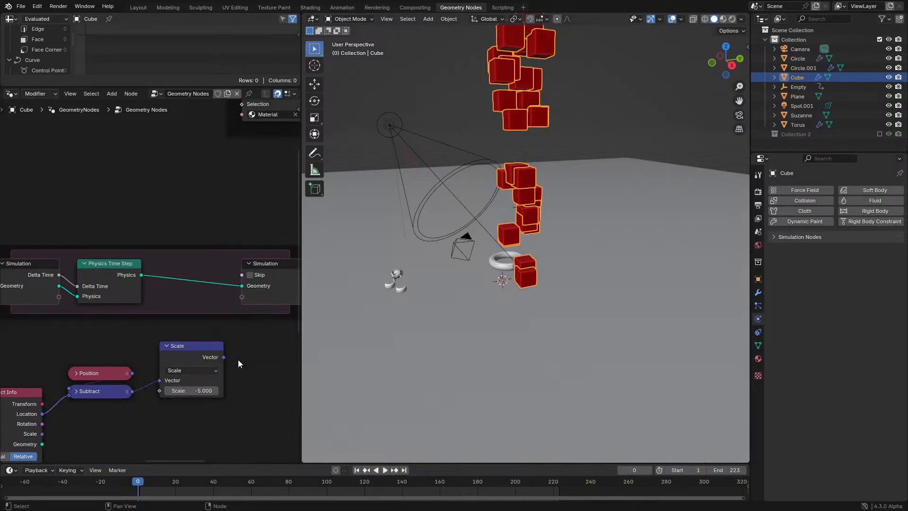
# - Duplicate the P1 Store Named Attribute node and insert the copy between Physics Time Step and the simulation output
pyautogui.scroll(-2, 150, 280)
pyautogui.moveTo(64, 330); pyautogui.dragTo(198, 383)
pyautogui.scroll(3, 198, 383)
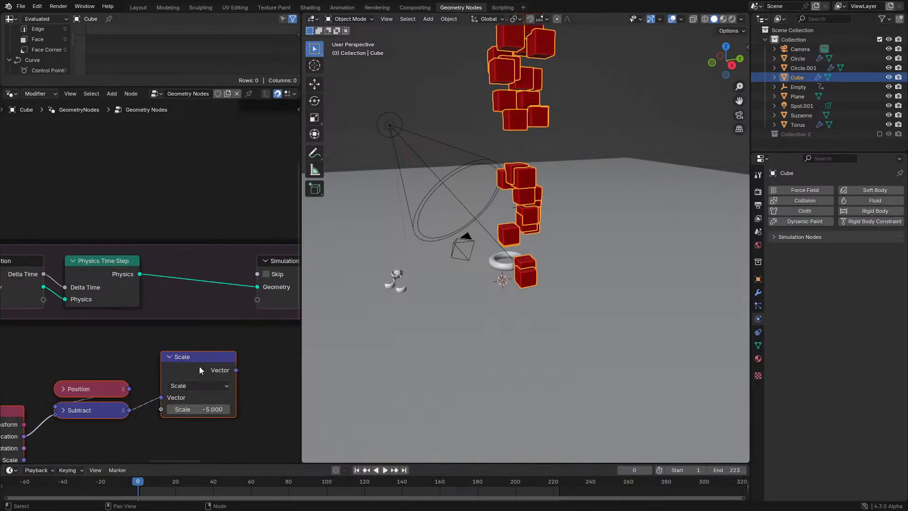
pyautogui.hotkey('ctrl', 'space')
pyautogui.moveTo(581, 238); pyautogui.dragTo(341, 280, button='middle')
pyautogui.scroll(-2, 816, 95)
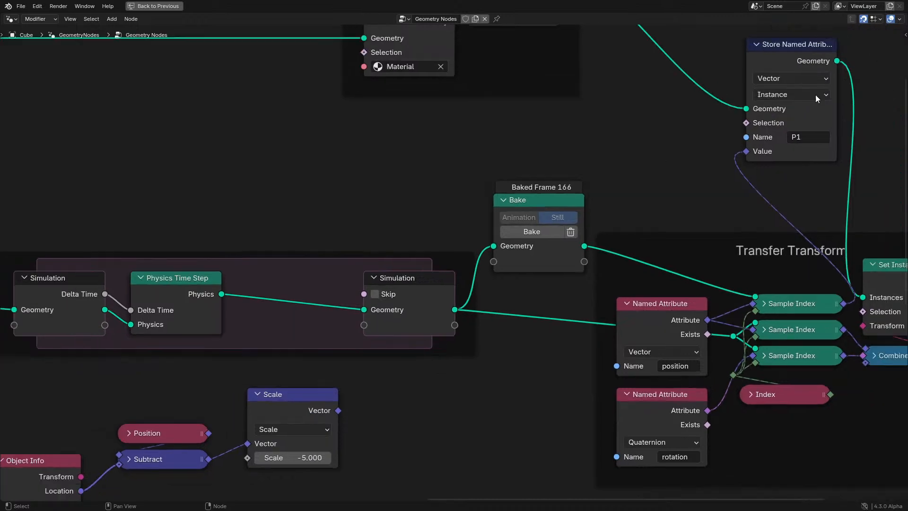
pyautogui.click(774, 57)
pyautogui.hotkey('shift', 'd')
pyautogui.click(317, 231)
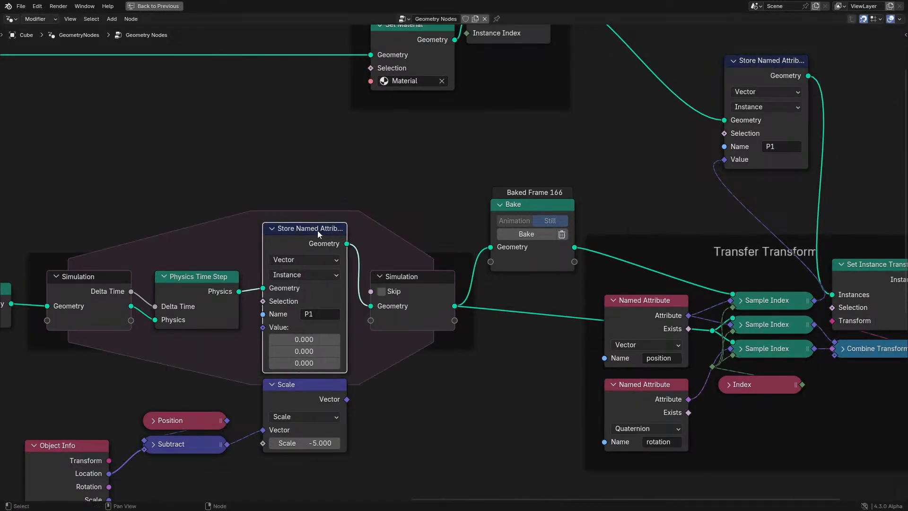
# - Set the duplicated Store Named Attribute node to the Point domain and name its attribute position
pyautogui.click(310, 274)
pyautogui.click(292, 307)
pyautogui.moveTo(300, 243); pyautogui.dragTo(430, 218, button='middle')
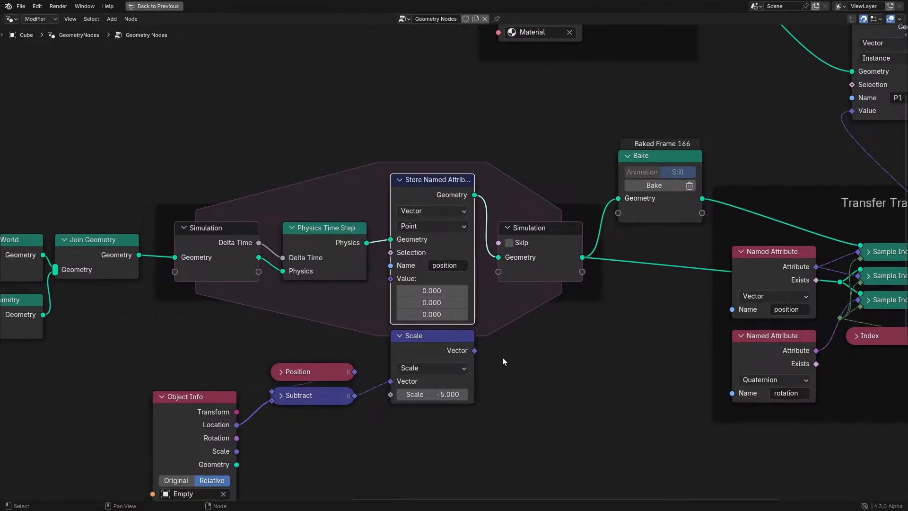
# - Try to feed the Subtract output into the Value of the position Store Named Attribute node
pyautogui.click(354, 398)
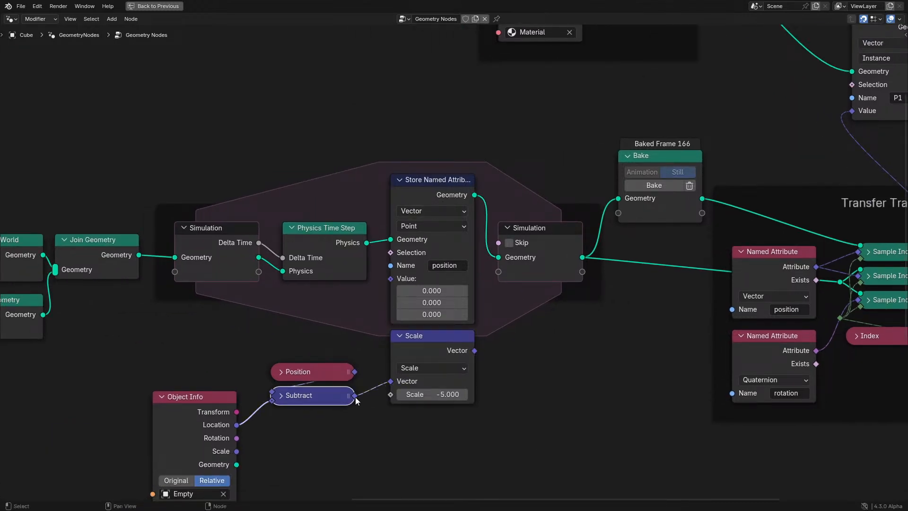
pyautogui.moveTo(356, 396); pyautogui.dragTo(392, 288)
pyautogui.hotkey('ctrl', 'space')
pyautogui.moveTo(120, 396); pyautogui.dragTo(186, 330, button='middle')
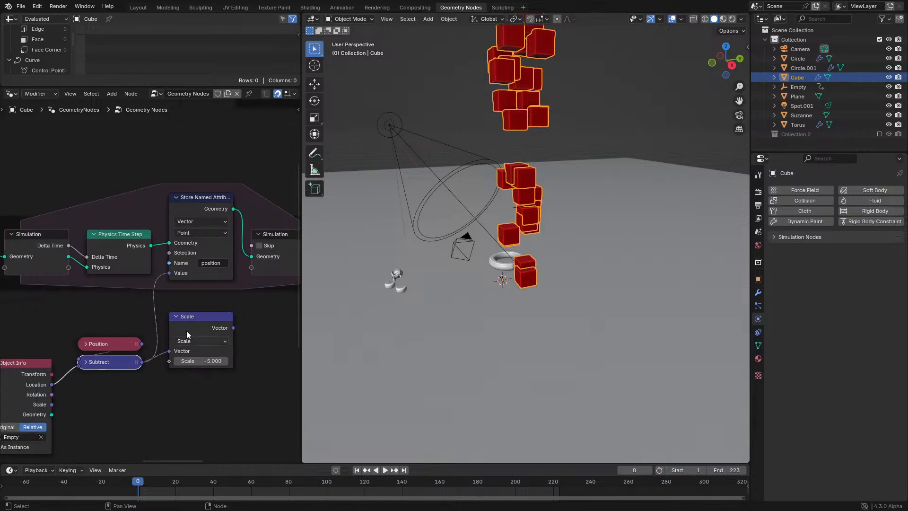
pyautogui.hotkey('ctrl', 'z')
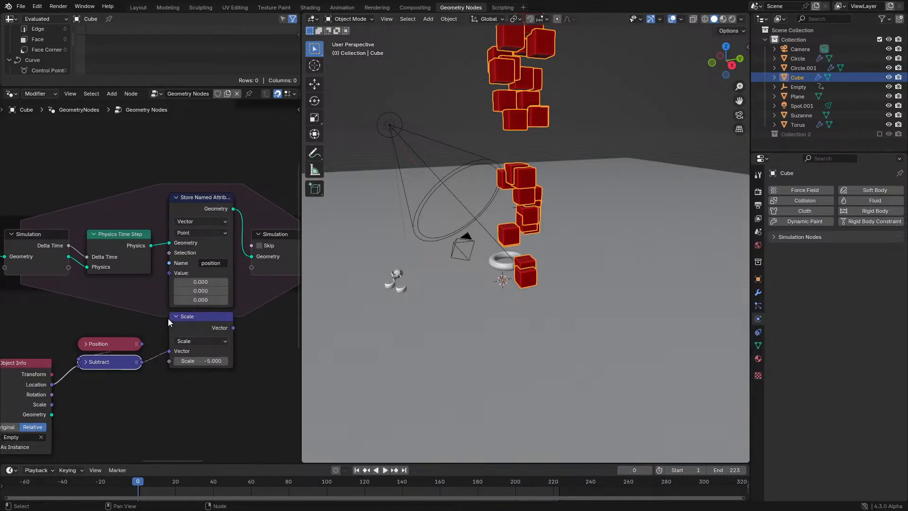
# - Add a vector Random Value node feeding the stored position's Value, and set all three Max components to 3
pyautogui.moveTo(167, 277); pyautogui.dragTo(150, 406)
pyautogui.write('rand')
pyautogui.click(120, 410)
pyautogui.click(131, 397)
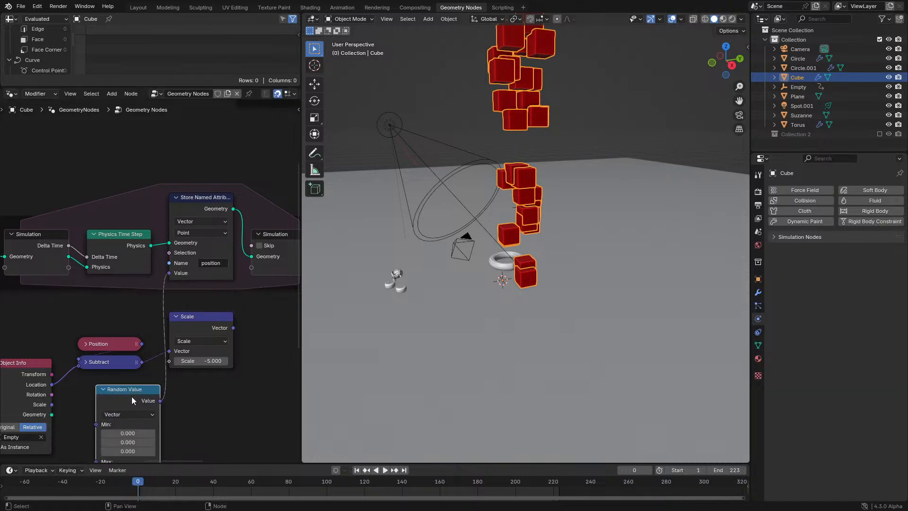
pyautogui.moveTo(132, 397); pyautogui.dragTo(167, 318, button='middle')
pyautogui.moveTo(171, 393); pyautogui.dragTo(170, 411)
pyautogui.write('3')
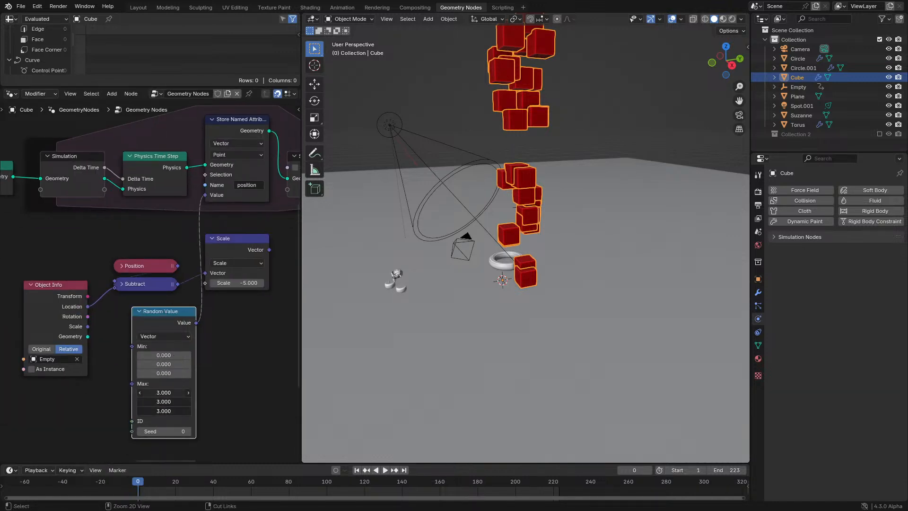
pyautogui.press('Return')
# - Play the simulation in short runs to view the cubes with the random position, and return to frame 0
pyautogui.press('space')
pyautogui.press('space')
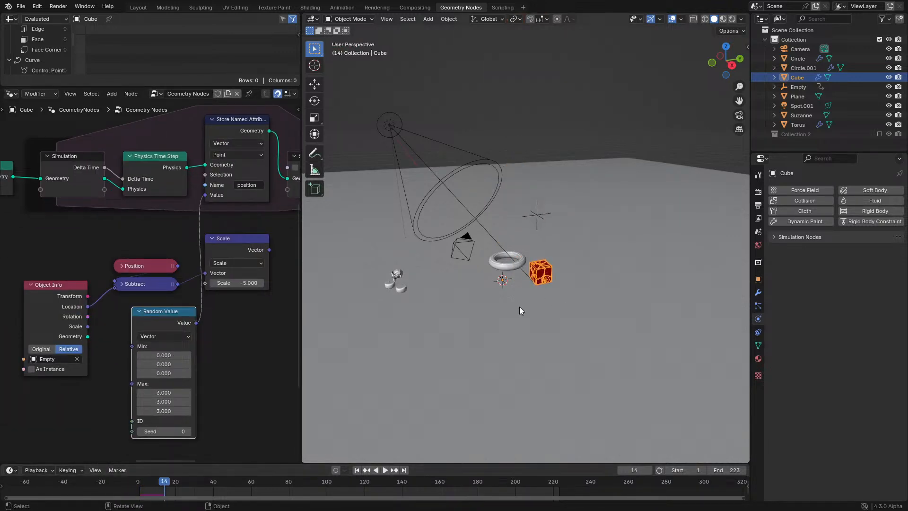
pyautogui.scroll(2, 530, 302)
pyautogui.press('space')
pyautogui.press('space')
pyautogui.scroll(1, 538, 298)
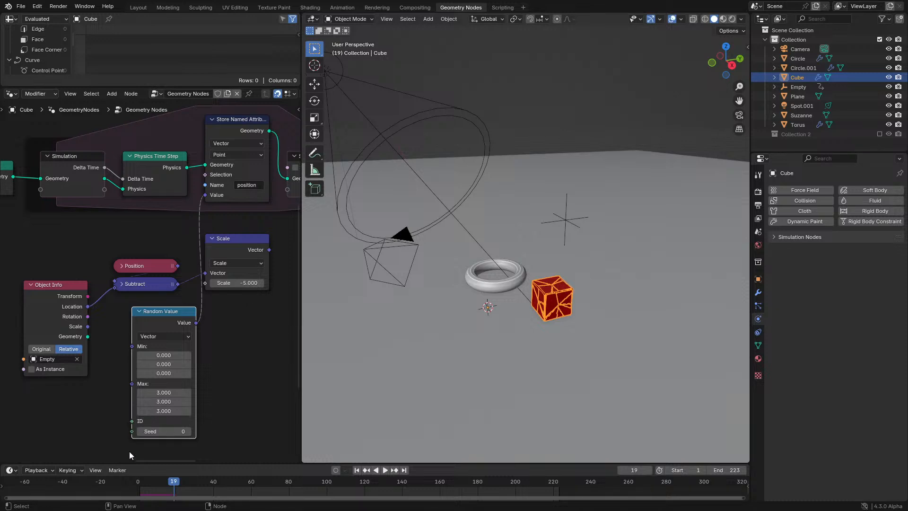
pyautogui.click(122, 477)
# - Add an Index node connected to the ID input of the Random Value node
pyautogui.moveTo(132, 422); pyautogui.dragTo(188, 340, button='middle')
pyautogui.moveTo(188, 339); pyautogui.dragTo(171, 349)
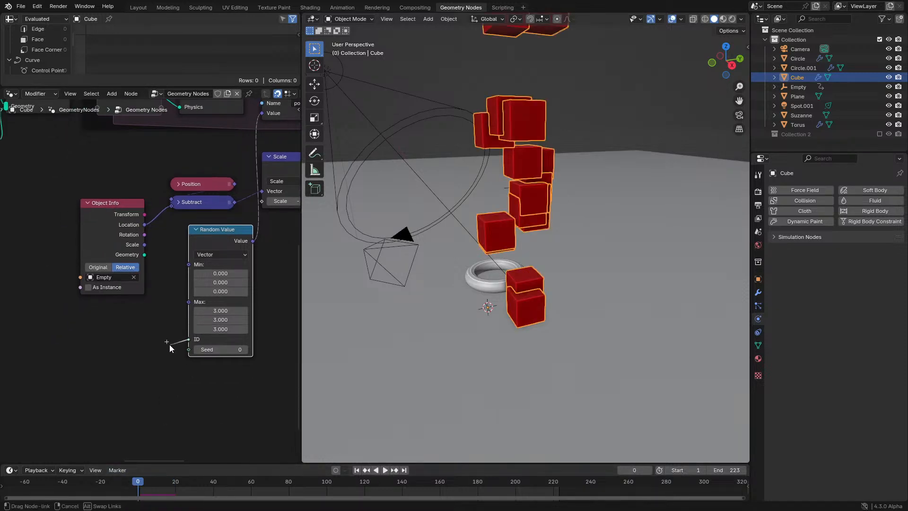
pyautogui.write('index')
pyautogui.press('Return')
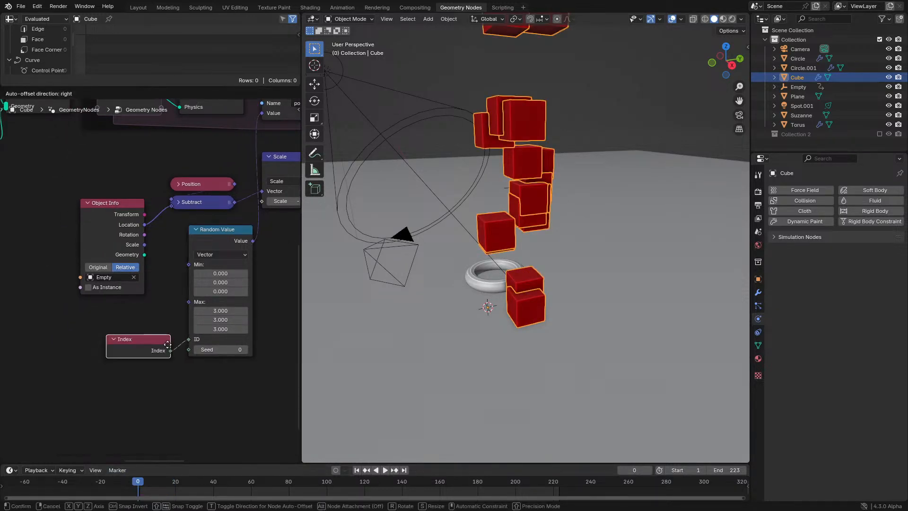
pyautogui.click(168, 344)
pyautogui.scroll(1, 166, 345)
# - Play the simulation, view the randomly positioned cubes up close, and return to frame 0
pyautogui.press('space')
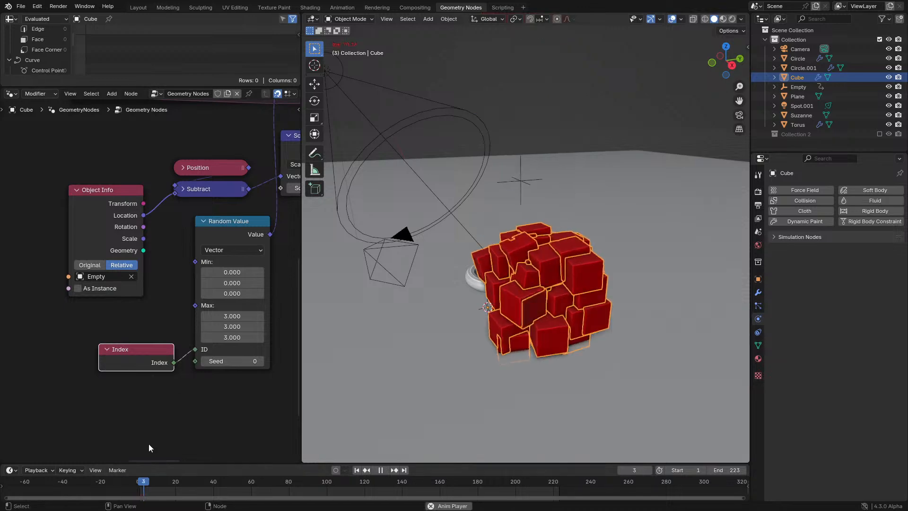
pyautogui.scroll(5, 545, 362)
pyautogui.moveTo(544, 359)
pyautogui.mouseDown(button='middle')
pyautogui.moveTo(581, 339)
pyautogui.moveTo(631, 334)
pyautogui.moveTo(637, 357)
pyautogui.moveTo(541, 353)
pyautogui.mouseUp(button='middle')
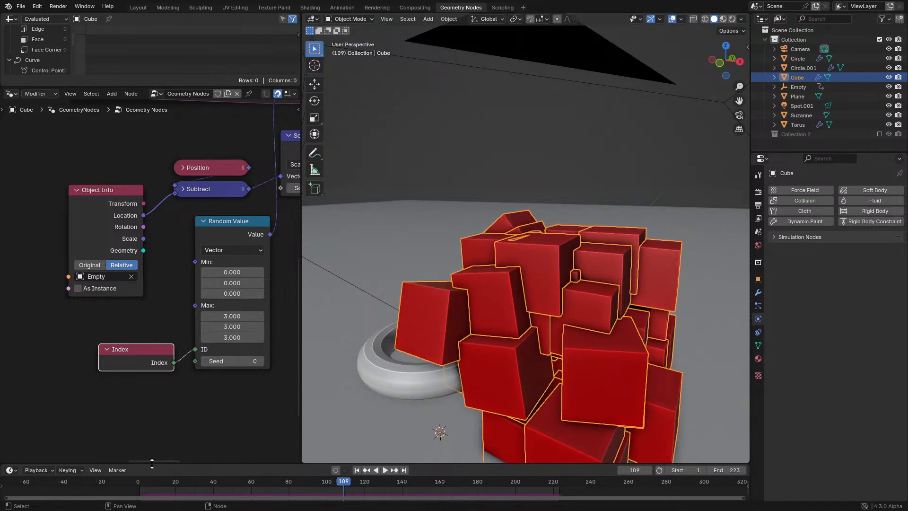
pyautogui.click(114, 482)
# - Replay the simulation in short runs, comparing the rotating cubes with the Store Named Attribute setup
pyautogui.scroll(-1, 201, 355)
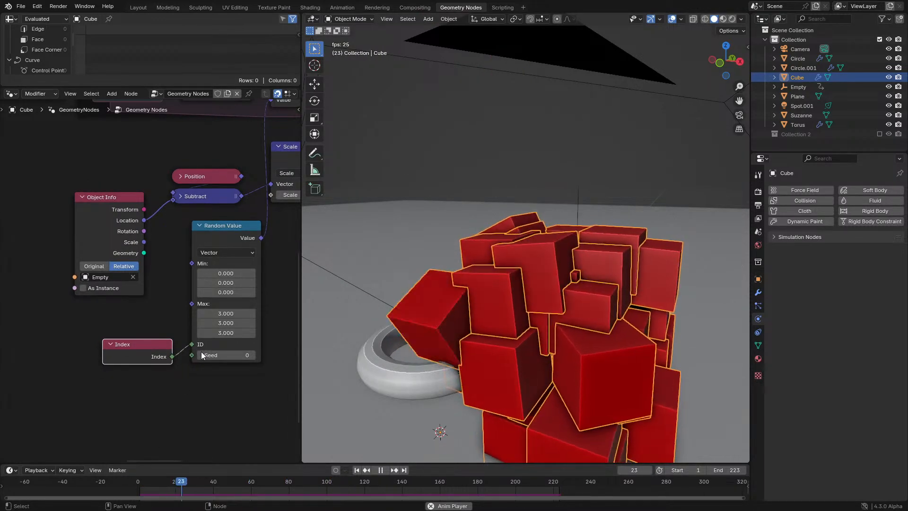
pyautogui.press('space')
pyautogui.moveTo(215, 244); pyautogui.dragTo(132, 413, button='middle')
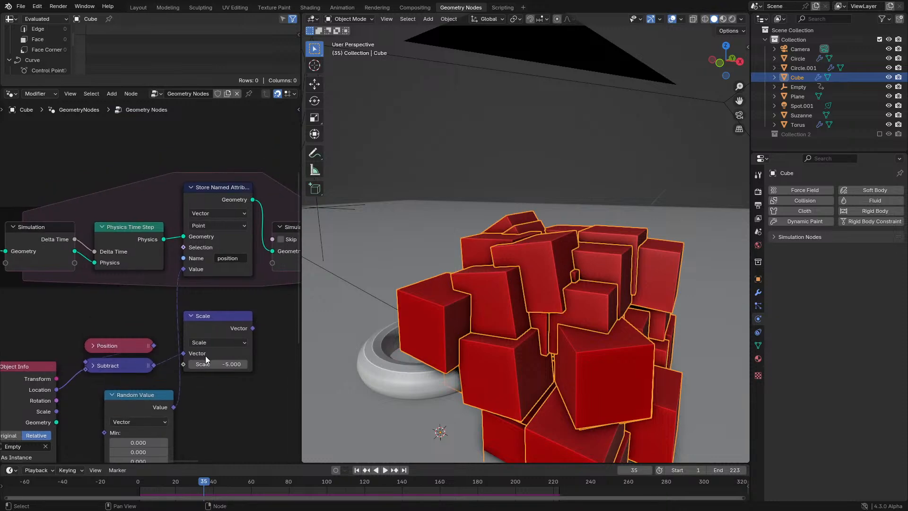
pyautogui.press('space')
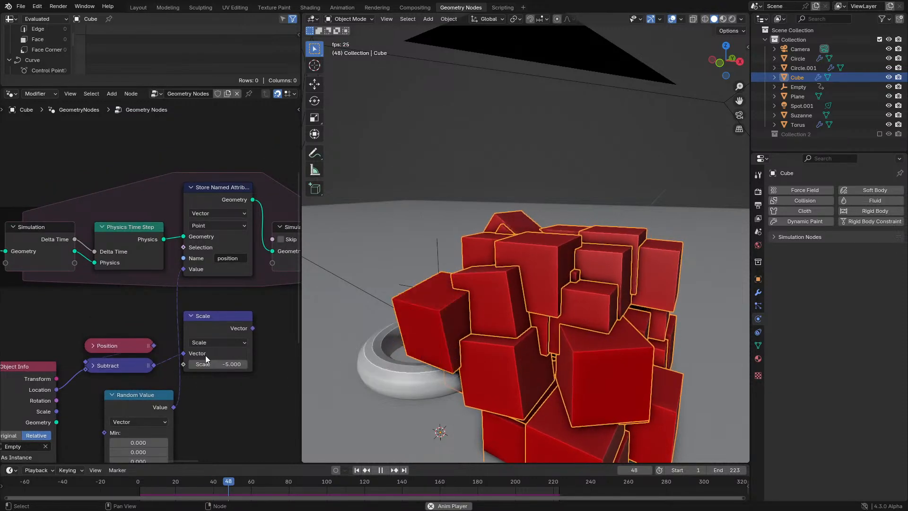
pyautogui.press('space')
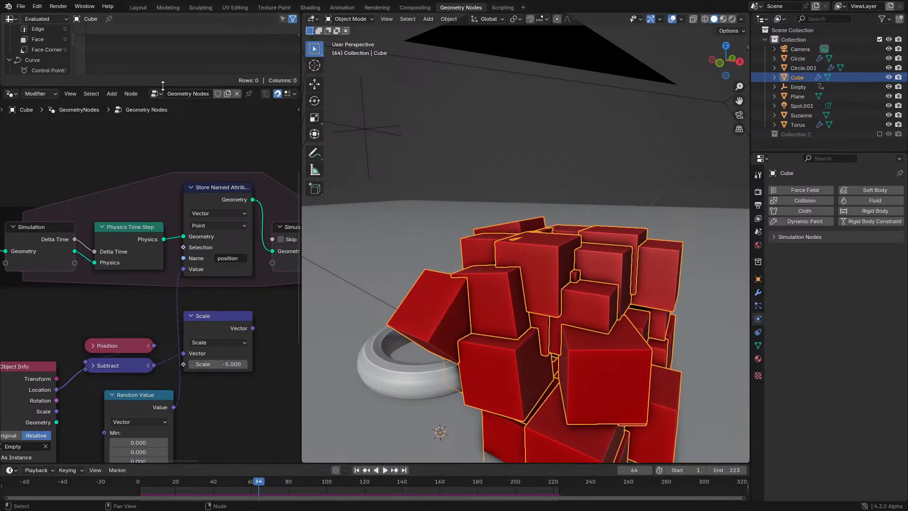
# - Enlarge the spreadsheet area above the node editor
pyautogui.moveTo(162, 87); pyautogui.dragTo(162, 226)
pyautogui.hotkey('ctrl', 'space')
pyautogui.hotkey('ctrl', 'space')
pyautogui.scroll(-2, 215, 254)
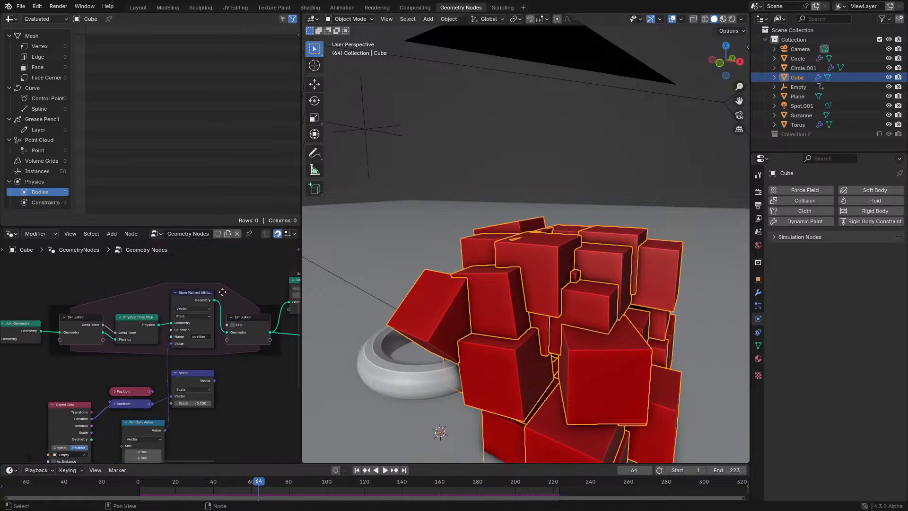
# - Preview the simulation output node and examine its physics Bodies attributes in the full-screen spreadsheet
pyautogui.click(266, 328)
pyautogui.hotkey('ctrl', 'space')
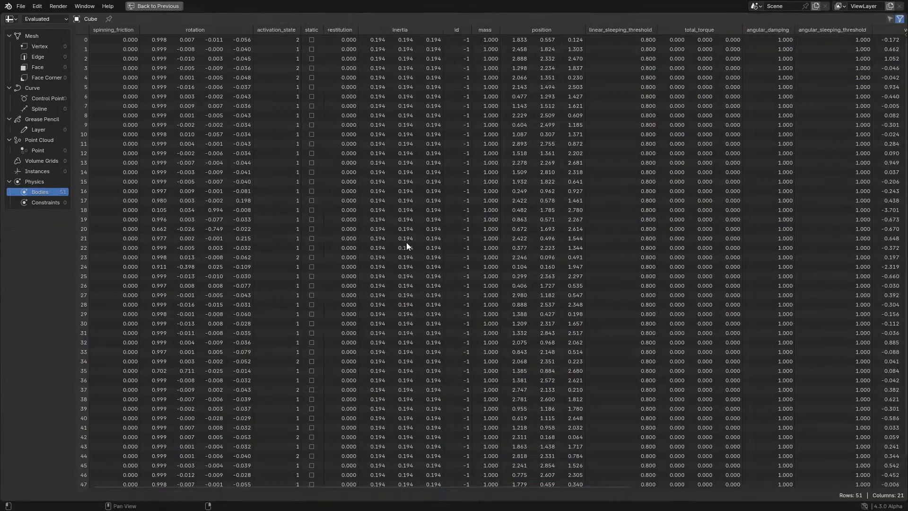
pyautogui.moveTo(406, 245); pyautogui.dragTo(408, 270, button='middle')
pyautogui.hotkey('ctrl', 'space')
# - Return to frame 0 and set the Count of the Points node in the Spawn Points frame to 1
pyautogui.scroll(-4, 257, 318)
pyautogui.moveTo(243, 334); pyautogui.dragTo(125, 364, button='middle')
pyautogui.scroll(2, 124, 363)
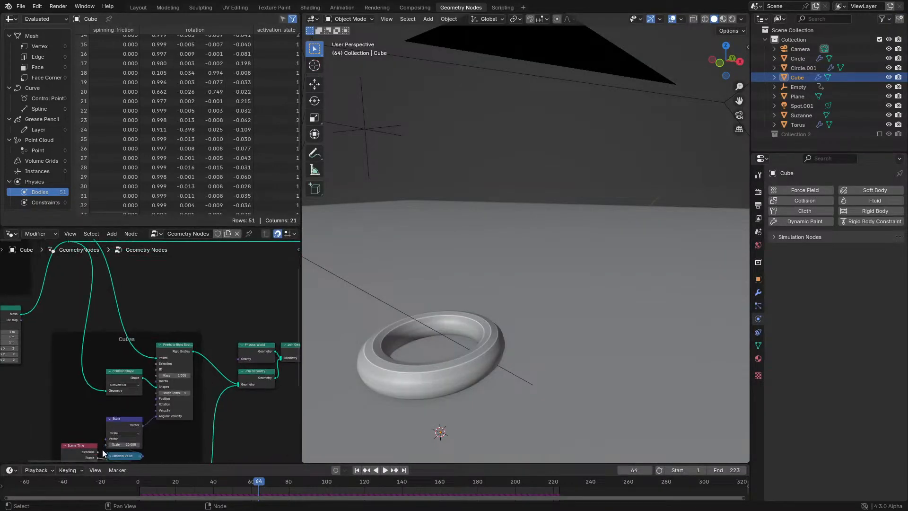
pyautogui.click(104, 482)
pyautogui.moveTo(58, 336); pyautogui.dragTo(194, 410, button='middle')
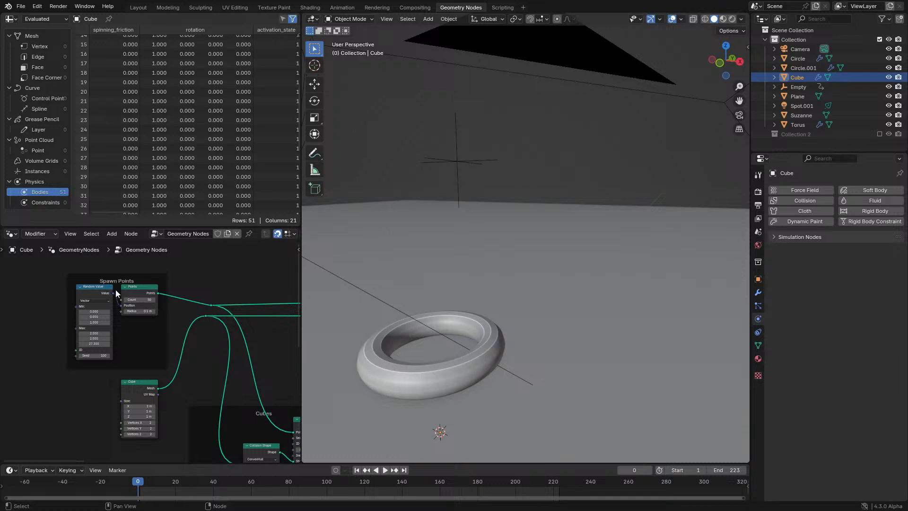
pyautogui.doubleClick(142, 300)
pyautogui.write('1')
pyautogui.press('Return')
# - Examine the Bodies attribute columns, from rotation and inertia to mass, position and velocity, in the full-screen spreadsheet
pyautogui.hotkey('ctrl', 'space')
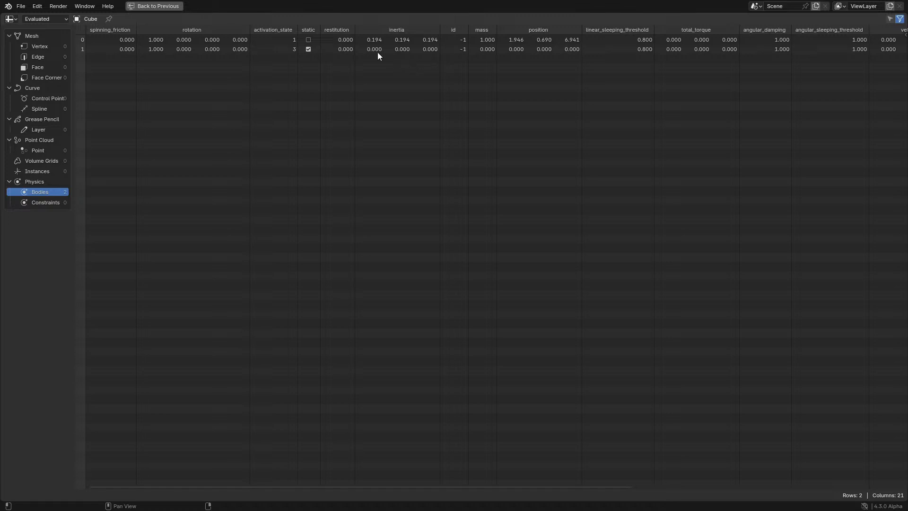
pyautogui.moveTo(449, 68); pyautogui.dragTo(371, 87, button='middle')
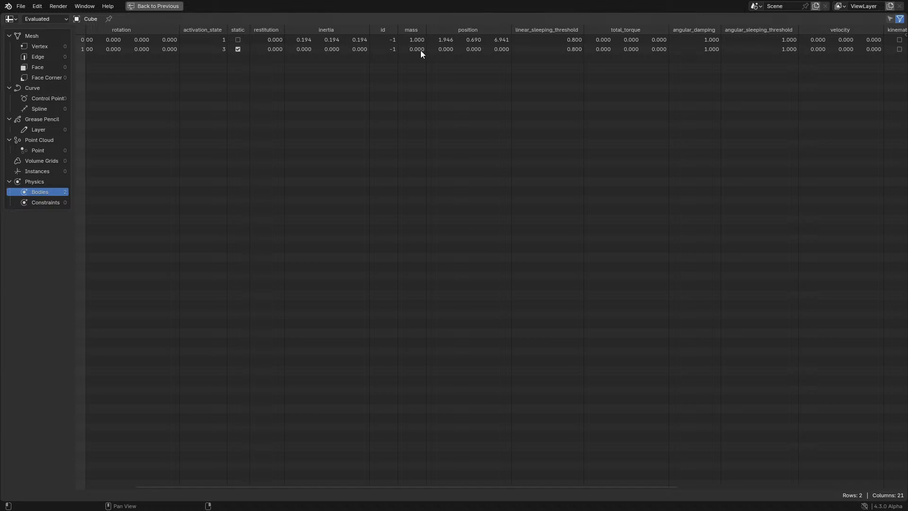
# - Examine the remaining Bodies columns, from linear_sleeping_threshold and total_torque to friction, center_of_mass and rolling_friction, in the full-screen spreadsheet
pyautogui.moveTo(421, 50); pyautogui.dragTo(334, 69, button='middle')
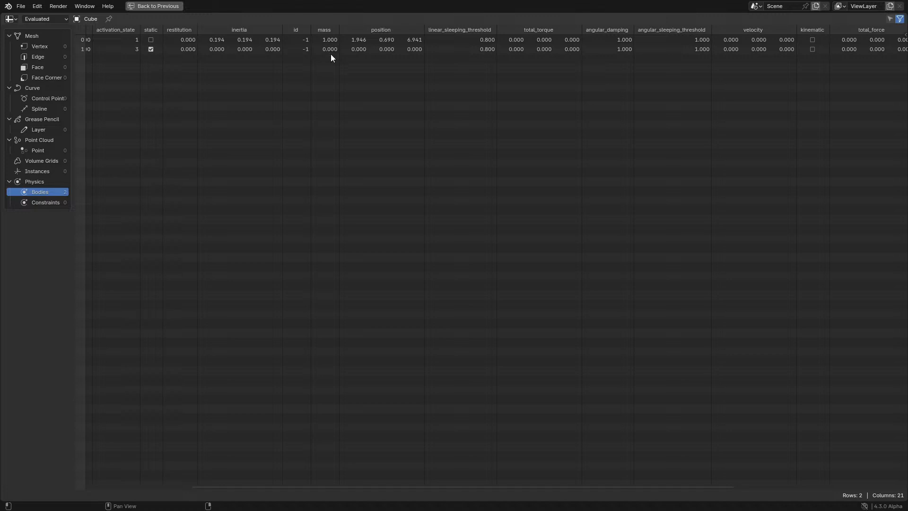
pyautogui.moveTo(410, 49); pyautogui.dragTo(346, 52, button='middle')
pyautogui.moveTo(470, 50); pyautogui.dragTo(407, 50, button='middle')
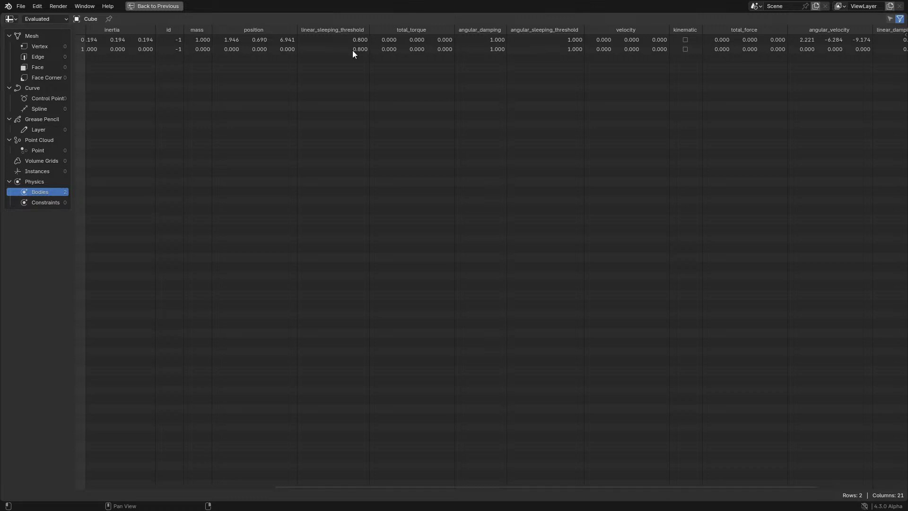
pyautogui.moveTo(429, 53); pyautogui.dragTo(359, 63, button='middle')
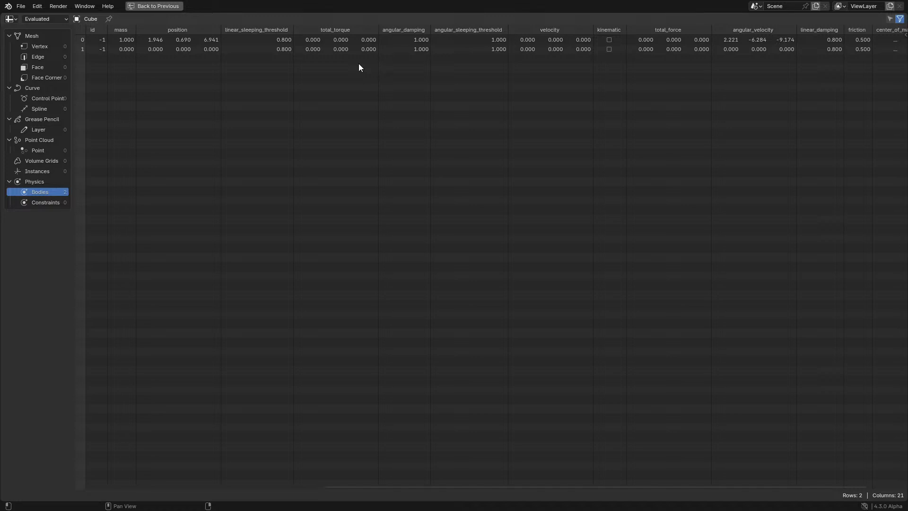
pyautogui.moveTo(387, 59); pyautogui.dragTo(340, 47, button='middle')
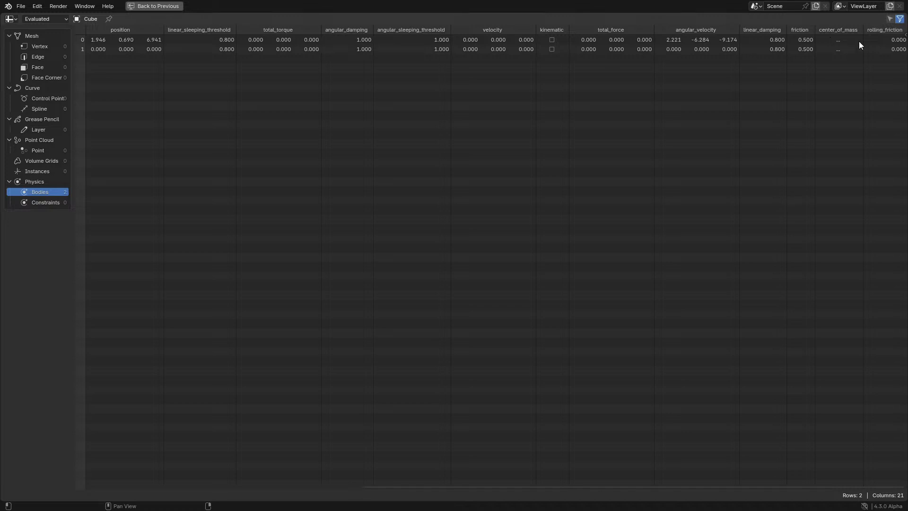
pyautogui.moveTo(838, 42)
pyautogui.hotkey('ctrl', 'space')
pyautogui.scroll(3, 151, 343)
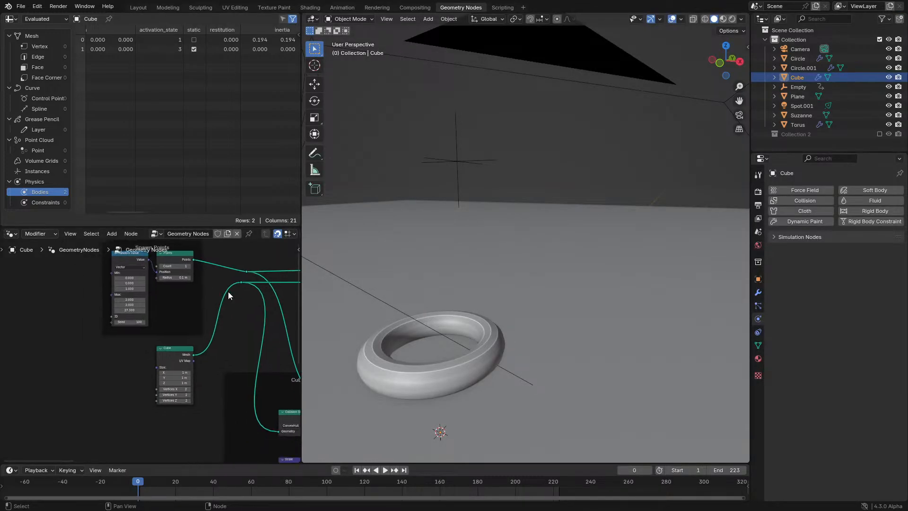
pyautogui.scroll(-4, 135, 349)
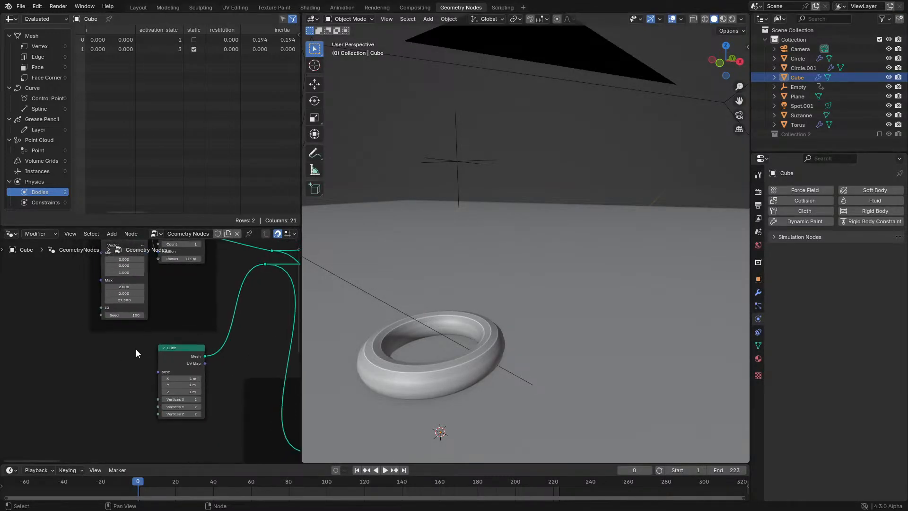
pyautogui.press('a')
pyautogui.click(802, 116)
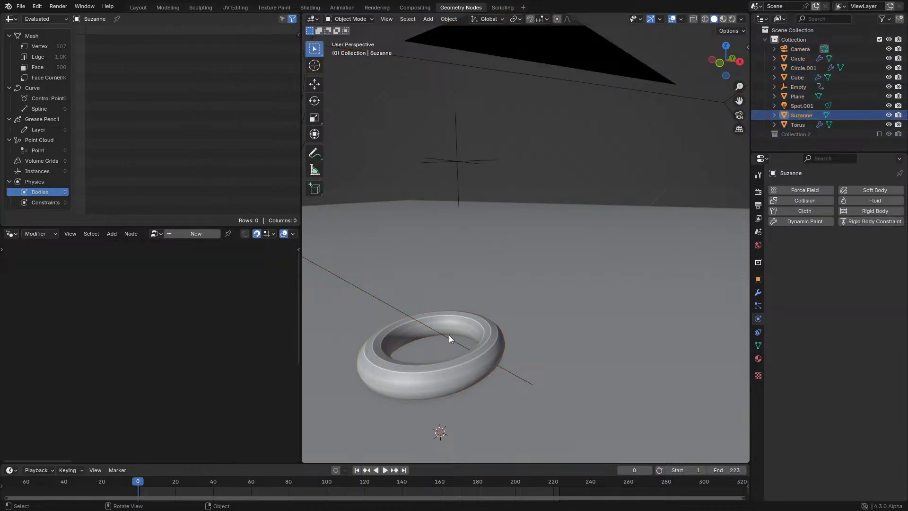
pyautogui.hotkey('ctrl', 'z')
pyautogui.hotkey('ctrl', 'z')
# - Add an Object Info node for Suzanne, feed its Geometry into the reroute in place of the Cube mesh, and play the simulation
pyautogui.moveTo(809, 114); pyautogui.dragTo(100, 364)
pyautogui.moveTo(135, 394); pyautogui.dragTo(241, 282)
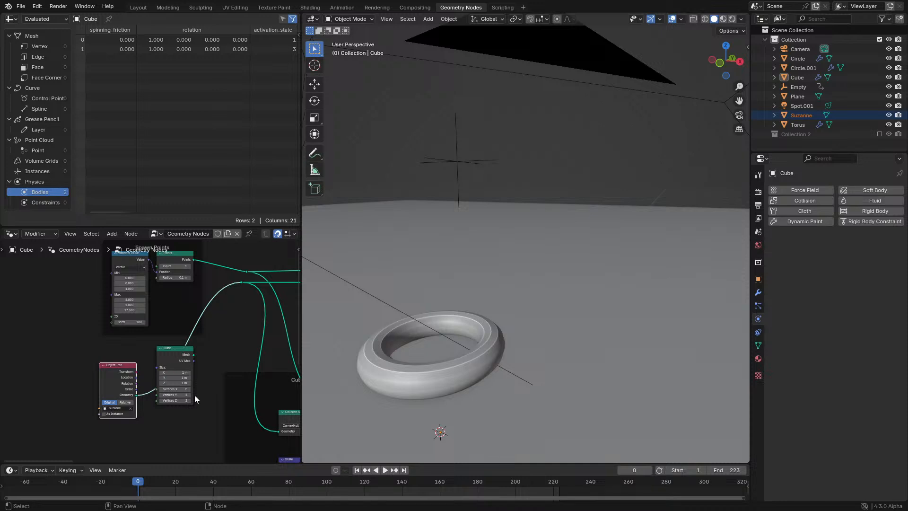
pyautogui.press('space')
# - Examine the Bodies attributes of the Suzanne simulation from spinning_friction through rolling_friction in the full-screen spreadsheet
pyautogui.hotkey('ctrl', 'space')
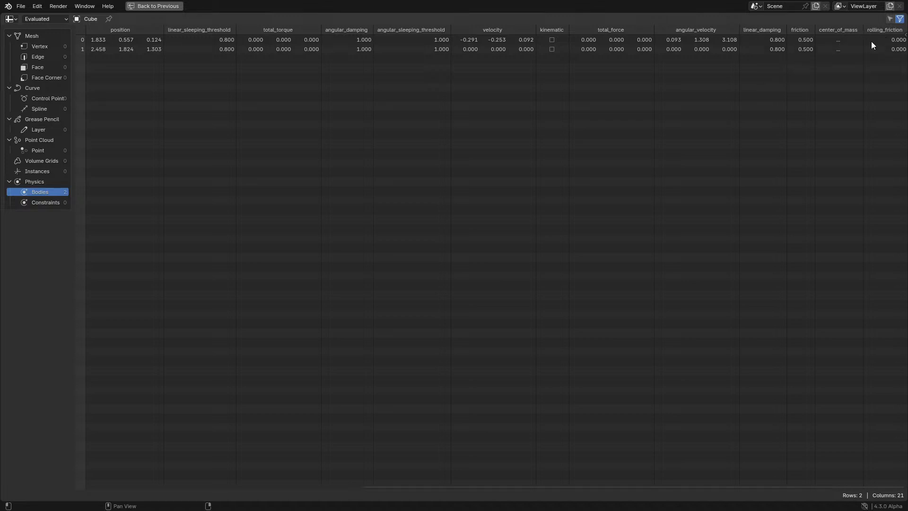
pyautogui.moveTo(203, 68); pyautogui.dragTo(156, 74, button='middle')
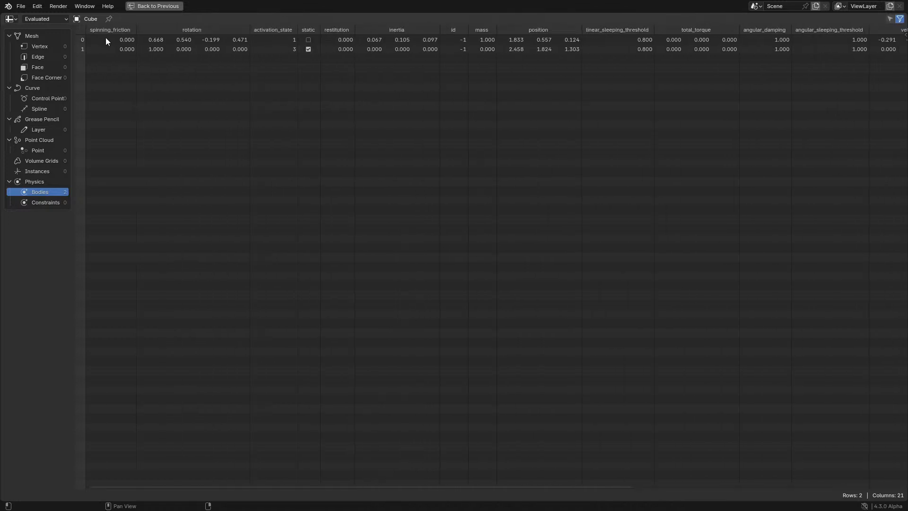
pyautogui.moveTo(293, 71); pyautogui.dragTo(662, 90, button='middle')
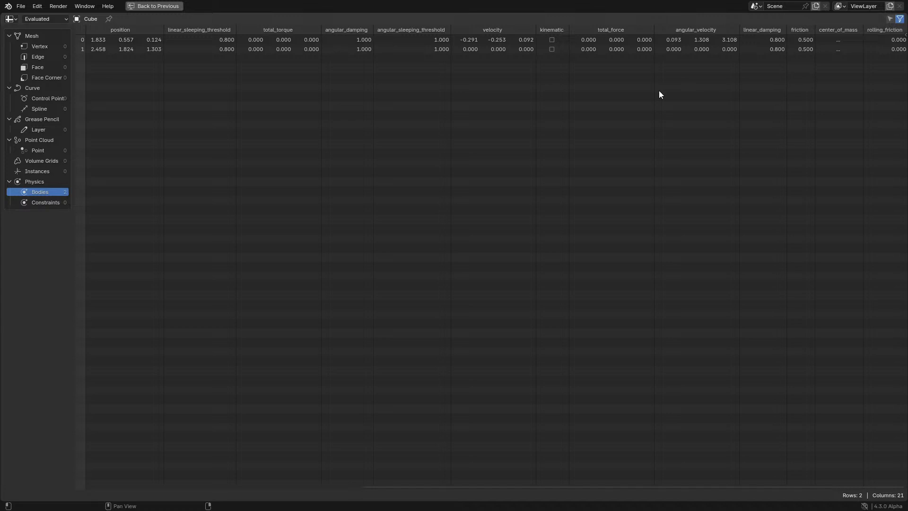
pyautogui.moveTo(513, 96); pyautogui.dragTo(815, 115, button='middle')
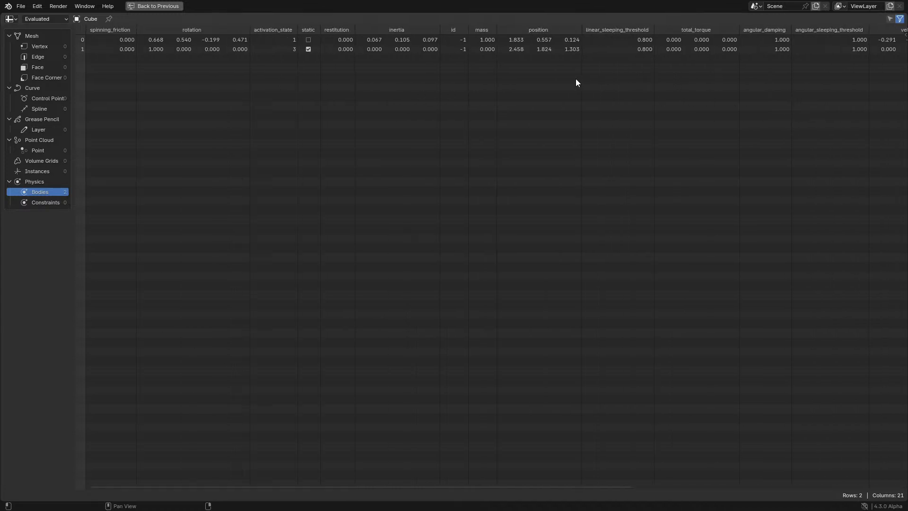
pyautogui.moveTo(626, 77); pyautogui.dragTo(605, 111, button='middle')
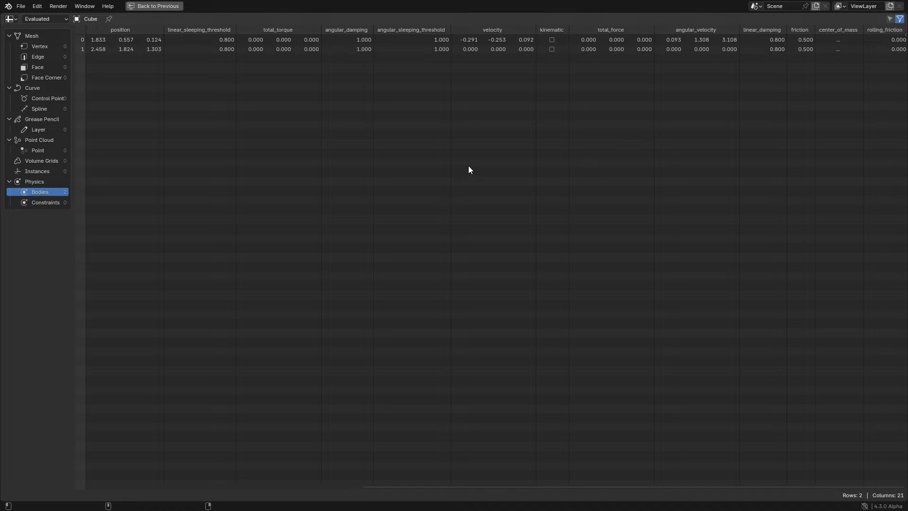
pyautogui.hotkey('ctrl', 'space')
# - Duplicate the position Store Named Attribute node from the simulation zone and place the copy in empty space before the zone
pyautogui.hotkey('ctrl', 'space')
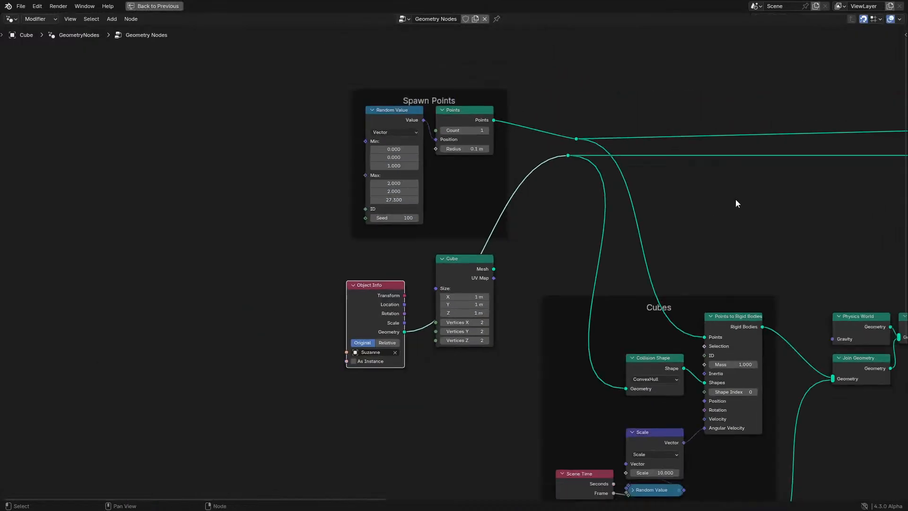
pyautogui.moveTo(736, 199); pyautogui.dragTo(426, 177, button='middle')
pyautogui.scroll(5, 596, 196)
pyautogui.keyDown('shift'); pyautogui.click(808, 196); pyautogui.keyUp('shift')
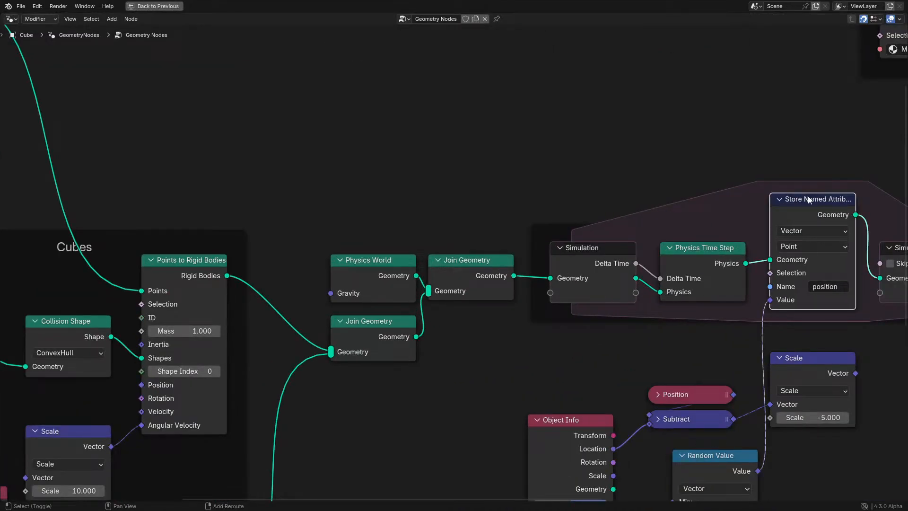
pyautogui.hotkey('shift', 'd')
pyautogui.click(295, 112)
# - Shift the upstream nodes horizontally to make room and insert the duplicated Store Named Attribute node between Points to Rigid Bodies and Join Geometry
pyautogui.scroll(-5, 265, 151)
pyautogui.moveTo(233, 192); pyautogui.dragTo(471, 202, button='middle')
pyautogui.scroll(-1, 471, 203)
pyautogui.scroll(1, 109, 46)
pyautogui.moveTo(110, 45); pyautogui.dragTo(557, 476)
pyautogui.press('g')
pyautogui.press('x')
pyautogui.click(462, 271)
pyautogui.moveTo(589, 188); pyautogui.dragTo(504, 277)
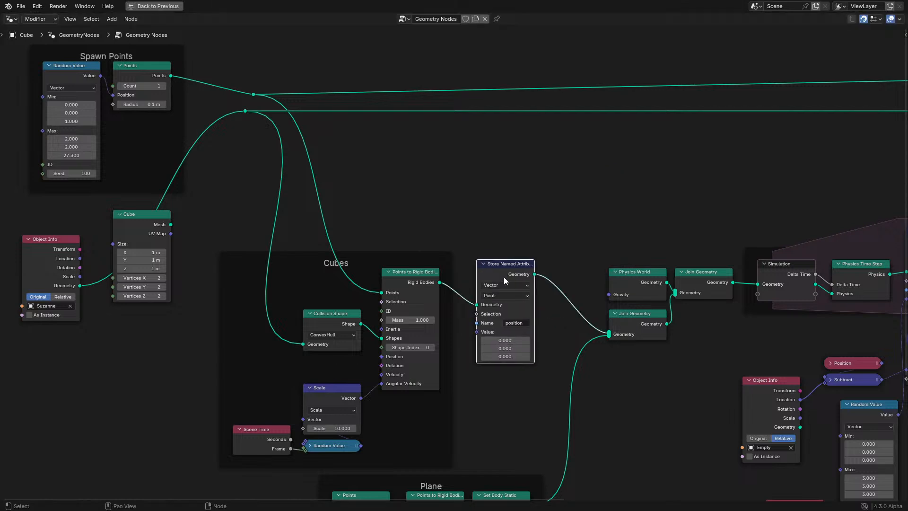
# - Set the inserted Store Named Attribute node to write a Float attribute named restitution with a value of 0.5
pyautogui.scroll(2, 504, 276)
pyautogui.click(557, 358)
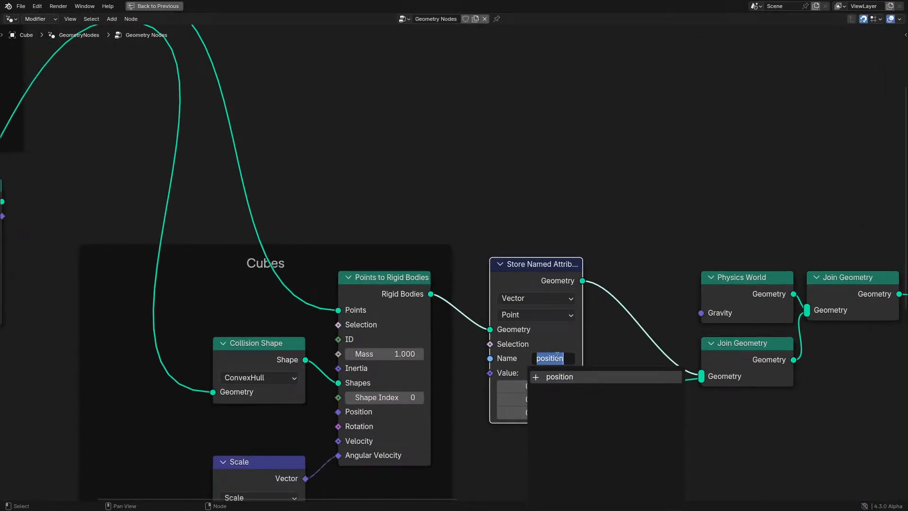
pyautogui.write('restitution')
pyautogui.press('Return')
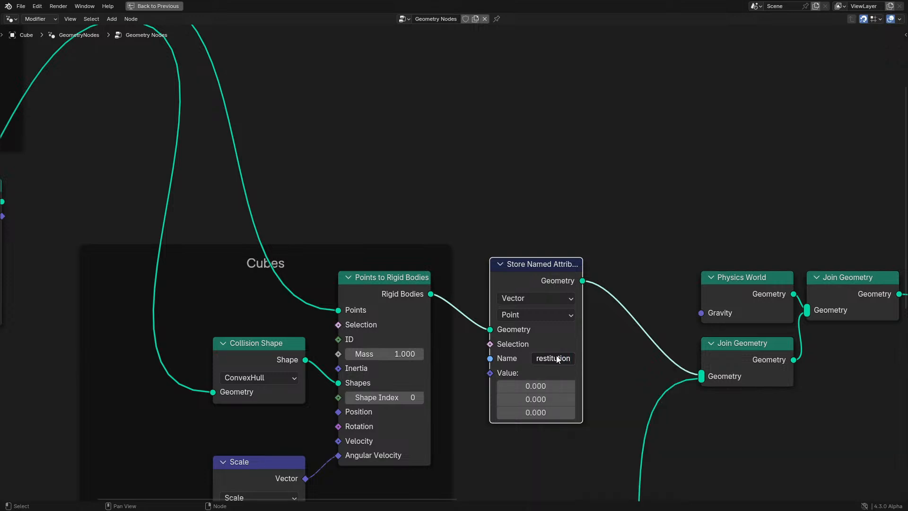
pyautogui.click(523, 298)
pyautogui.click(512, 331)
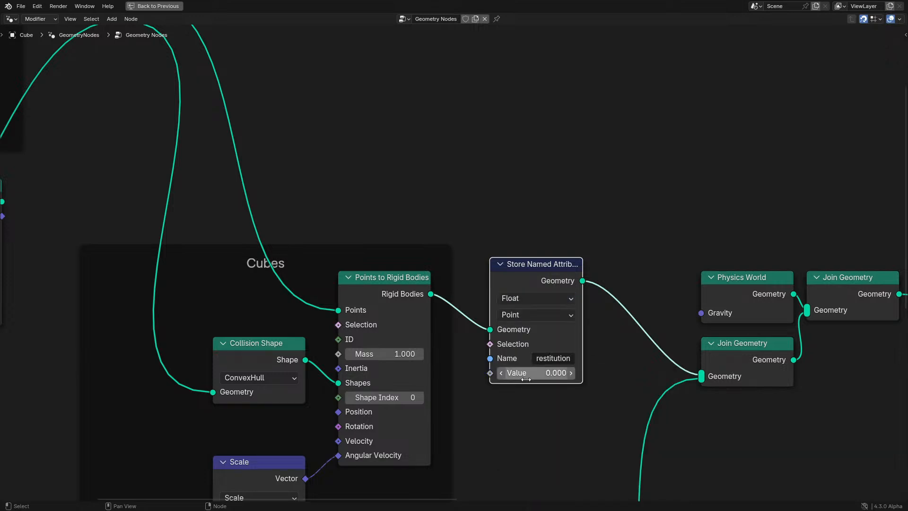
pyautogui.click(530, 374)
pyautogui.write('0.5')
pyautogui.press('Return')
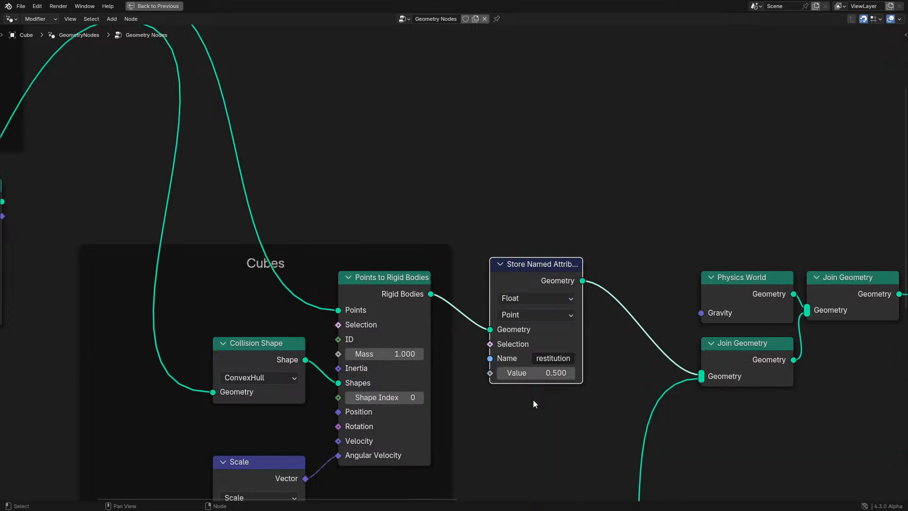
# - Restore the normal layout, return to frame 0 and briefly play the simulation with the restitution attribute
pyautogui.hotkey('ctrl', 'space')
pyautogui.moveTo(146, 482); pyautogui.dragTo(108, 480)
pyautogui.scroll(-5, 146, 350)
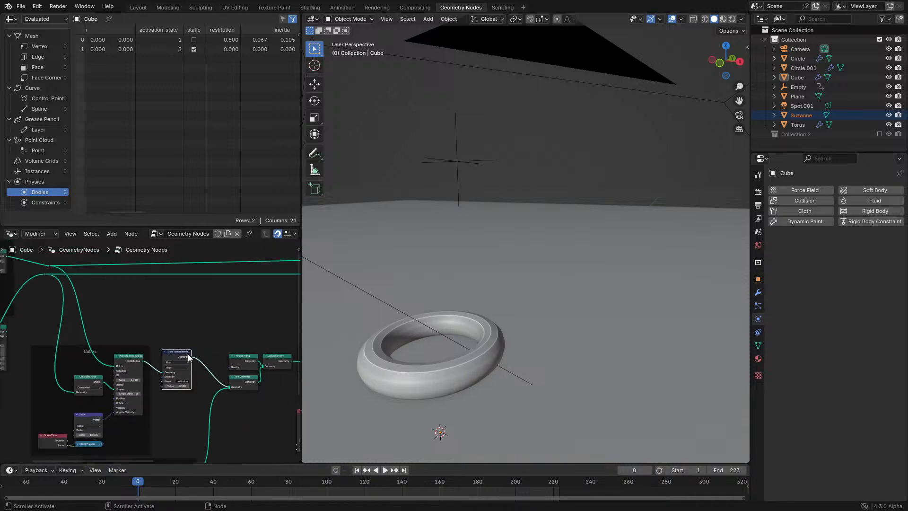
pyautogui.press('space')
pyautogui.press('space')
# - Reconnect the Cube node's Mesh output to the reroute in place of Suzanne's geometry and return to frame 0
pyautogui.moveTo(114, 344); pyautogui.dragTo(29, 349, button='middle')
pyautogui.scroll(2, 184, 348)
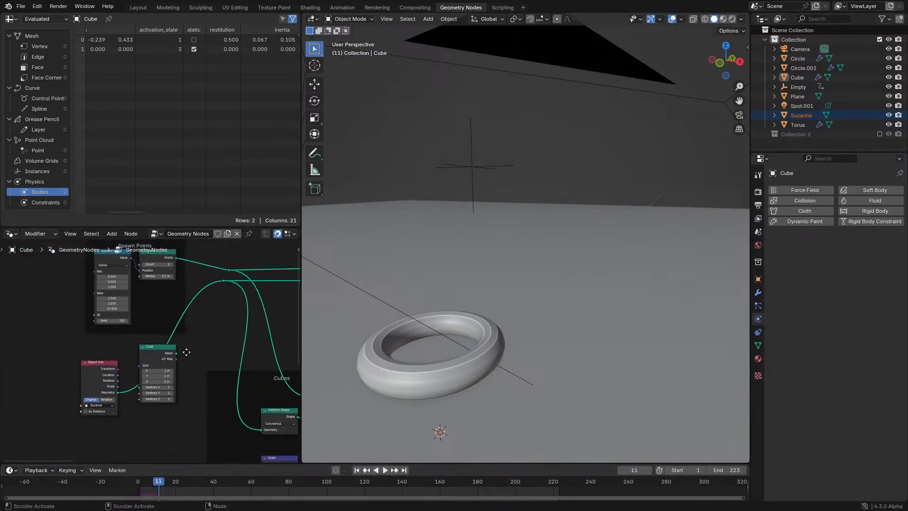
pyautogui.moveTo(176, 352); pyautogui.dragTo(224, 287)
pyautogui.scroll(-6, 453, 305)
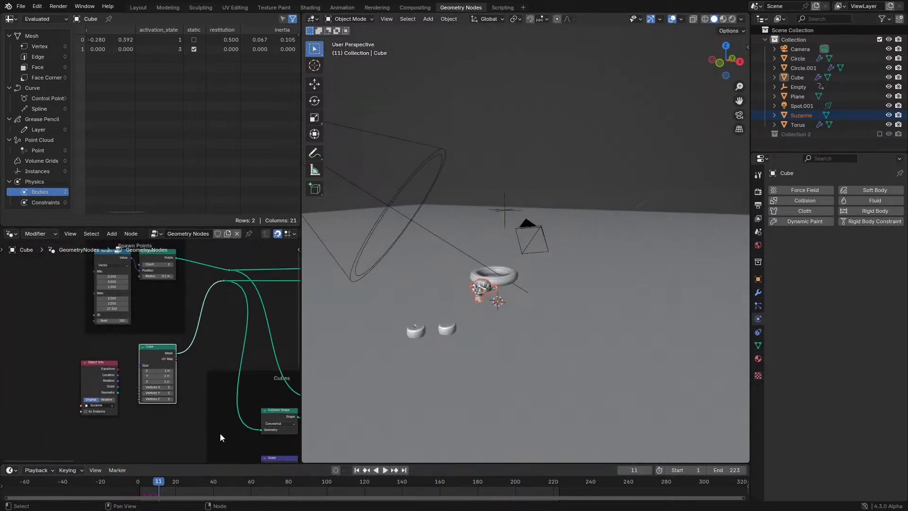
pyautogui.click(120, 483)
pyautogui.press('space')
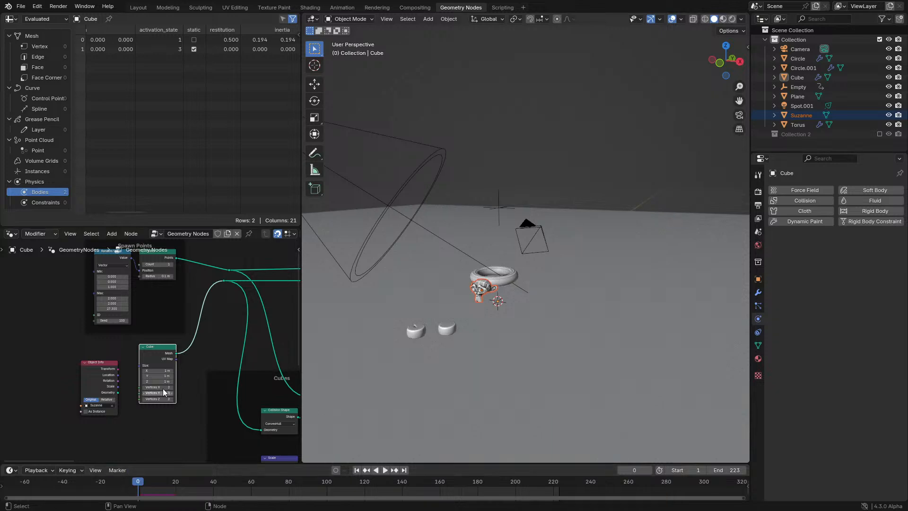
# - Link Physics Time Step directly to the Simulation output, bypassing the position Store Named Attribute node, and play the simulation
pyautogui.hotkey('ctrl', 'space')
pyautogui.moveTo(293, 312); pyautogui.dragTo(28, 314, button='middle')
pyautogui.hotkey('ctrl', 'space')
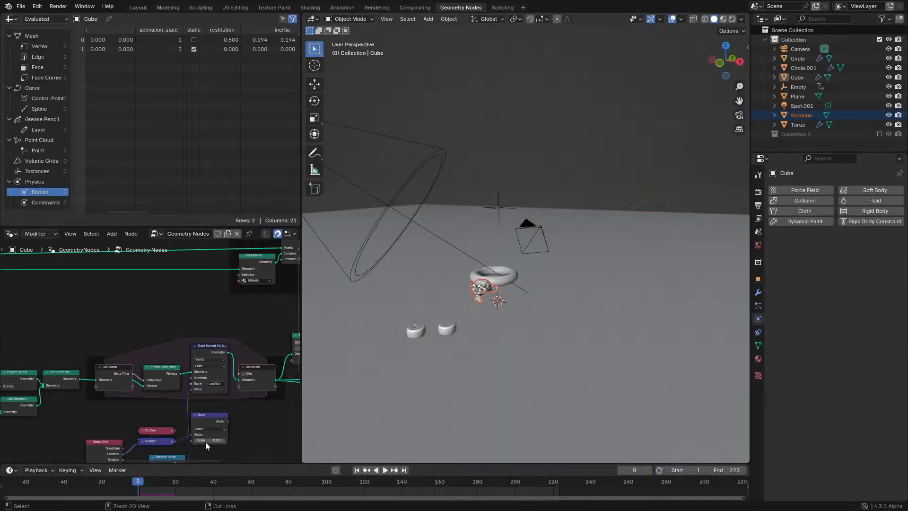
pyautogui.scroll(2, 148, 350)
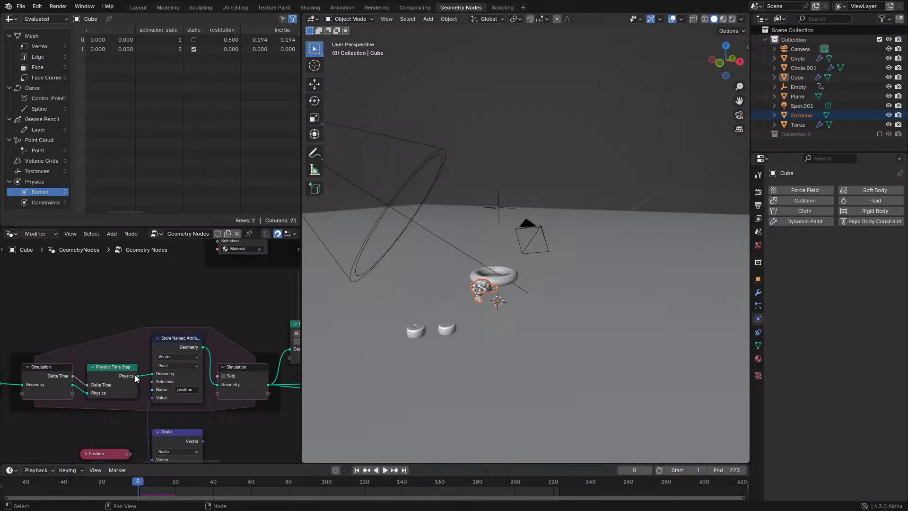
pyautogui.press('space')
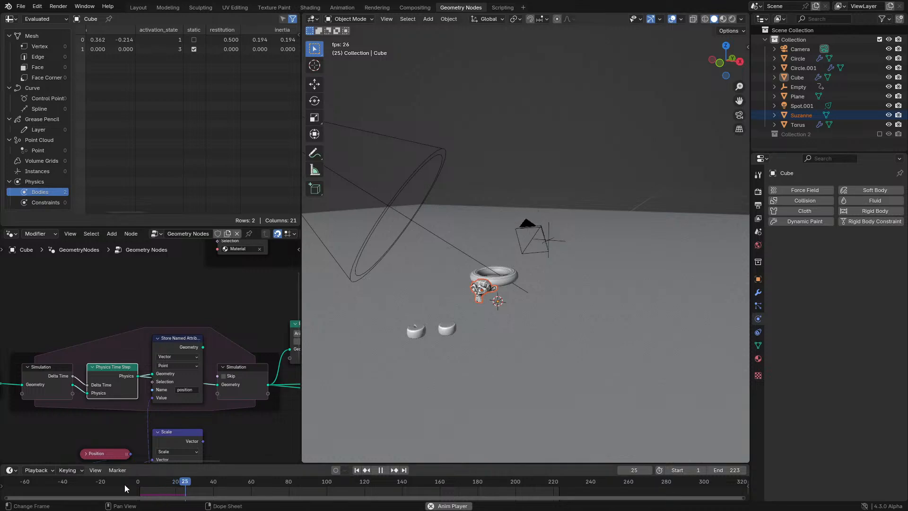
pyautogui.press('space')
# - Connect the Set Instance Transform node to the Group Output and play the simulation from the start with the cube instance
pyautogui.hotkey('ctrl', 'space')
pyautogui.scroll(-5, 575, 324)
pyautogui.moveTo(592, 299); pyautogui.dragTo(310, 299, button='middle')
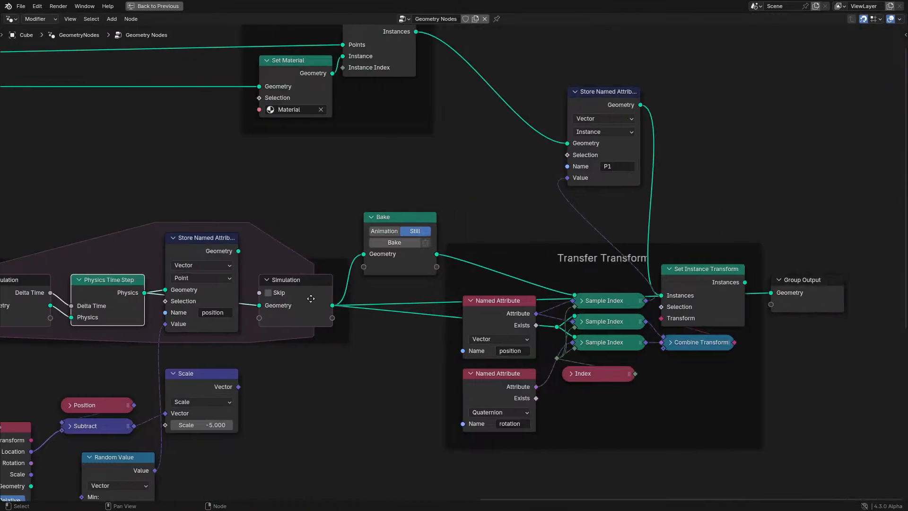
pyautogui.click(696, 281)
pyautogui.hotkey('ctrl', 'space')
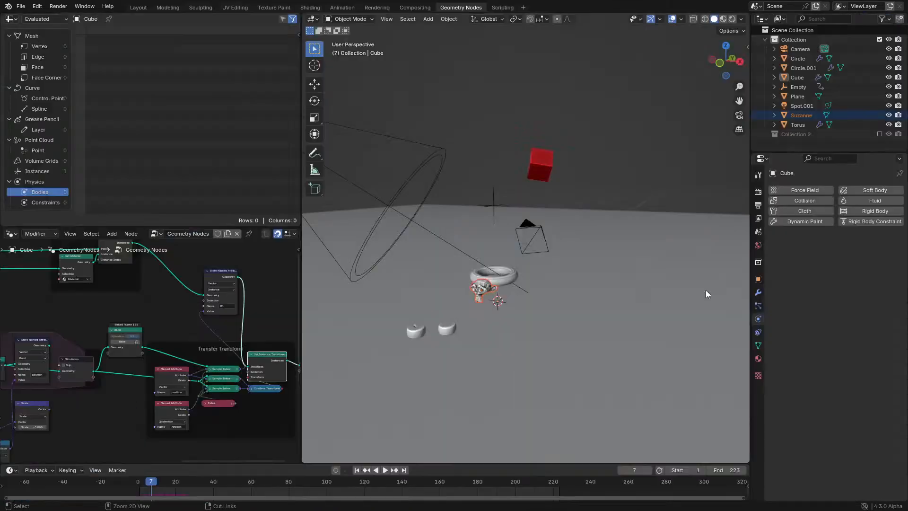
pyautogui.press('space')
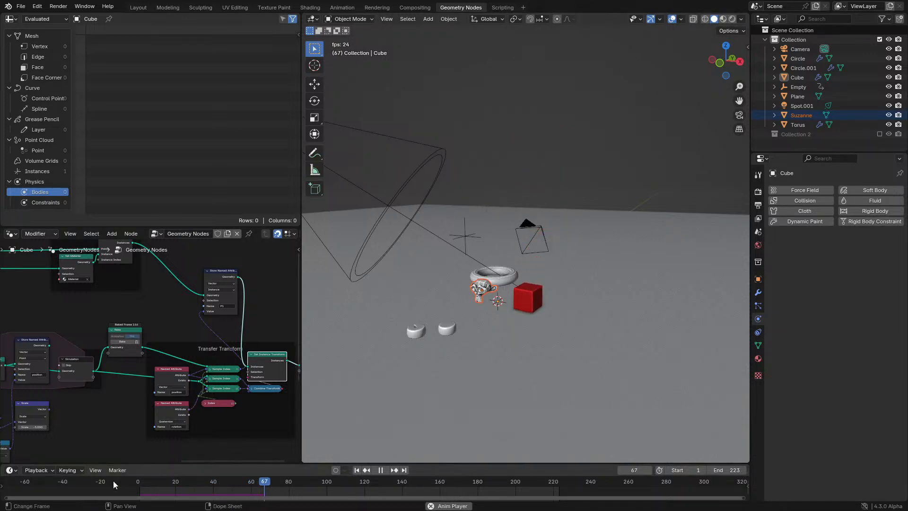
pyautogui.hotkey('shift', 'Left')
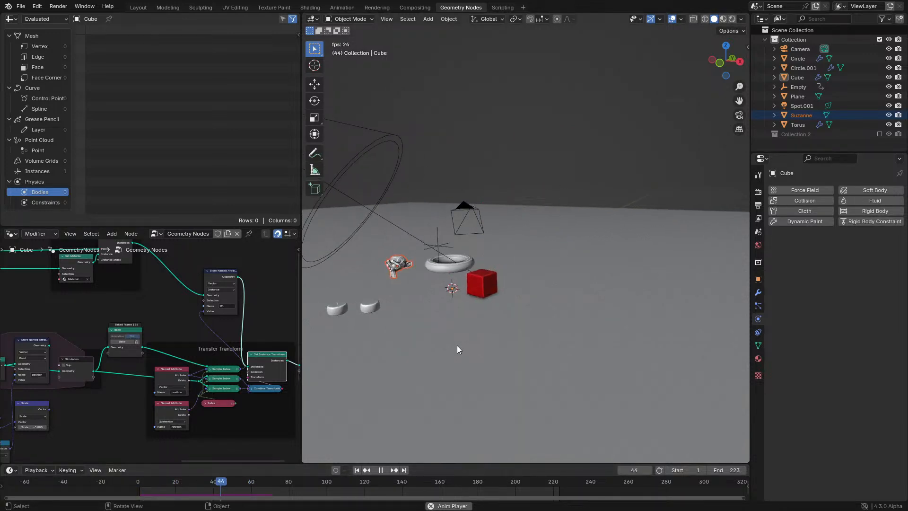
pyautogui.press('space')
# - Inspect the node tree back to the restitution node, then replay the cube's fall from frame 0
pyautogui.hotkey('ctrl', 'space')
pyautogui.moveTo(187, 345); pyautogui.dragTo(424, 313, button='middle')
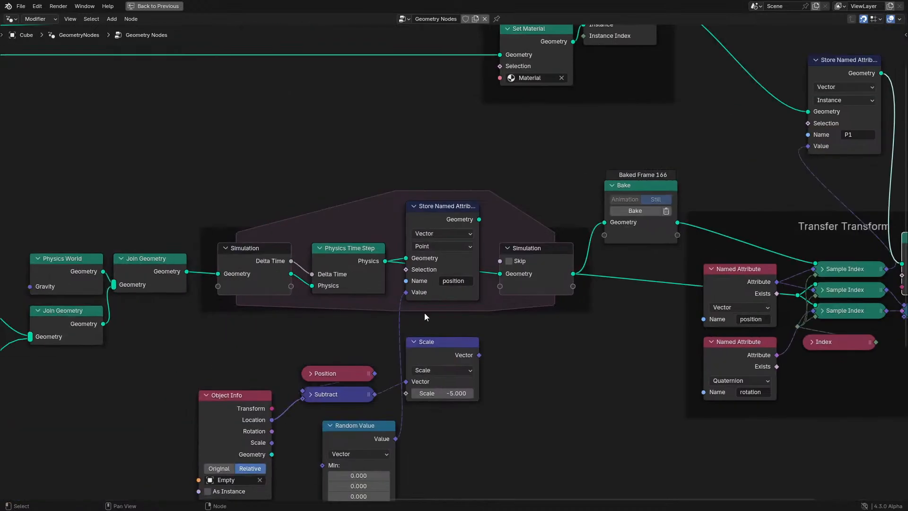
pyautogui.moveTo(162, 310); pyautogui.dragTo(545, 311, button='middle')
pyautogui.hotkey('ctrl', 'space')
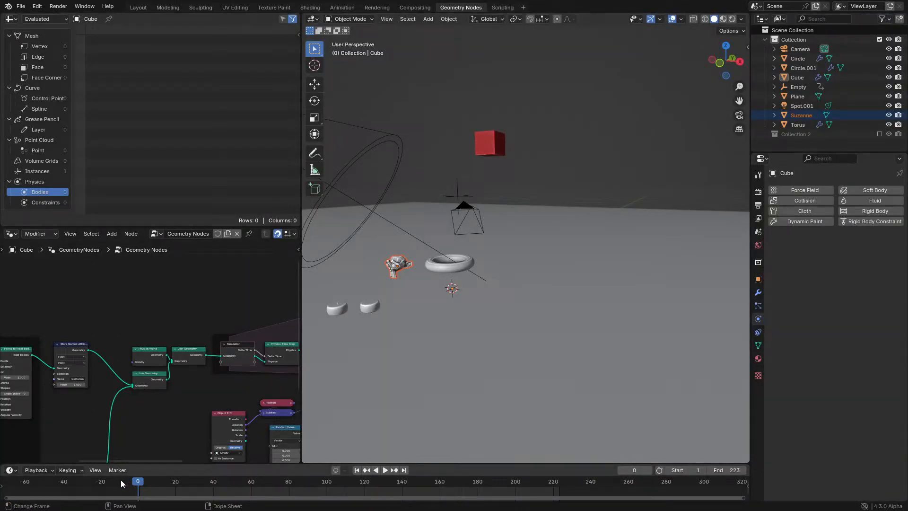
pyautogui.press('space')
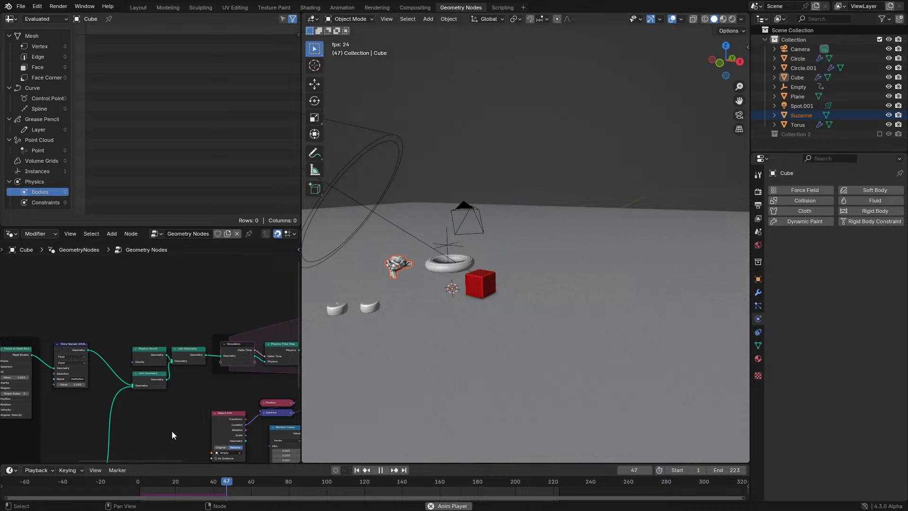
pyautogui.press('space')
# - Duplicate the restitution Store Named Attribute node and insert the copy between the Plane's Set Body Static node and Join Geometry
pyautogui.moveTo(544, 307)
pyautogui.mouseDown(button='middle')
pyautogui.moveTo(563, 294)
pyautogui.moveTo(437, 313)
pyautogui.moveTo(534, 293)
pyautogui.mouseUp(button='middle')
pyautogui.scroll(3, 437, 313)
pyautogui.scroll(3, 504, 293)
pyautogui.moveTo(147, 387); pyautogui.dragTo(194, 312, button='middle')
pyautogui.moveTo(137, 401); pyautogui.dragTo(78, 406)
pyautogui.click(114, 279)
pyautogui.hotkey('shift', 'd')
pyautogui.click(131, 378)
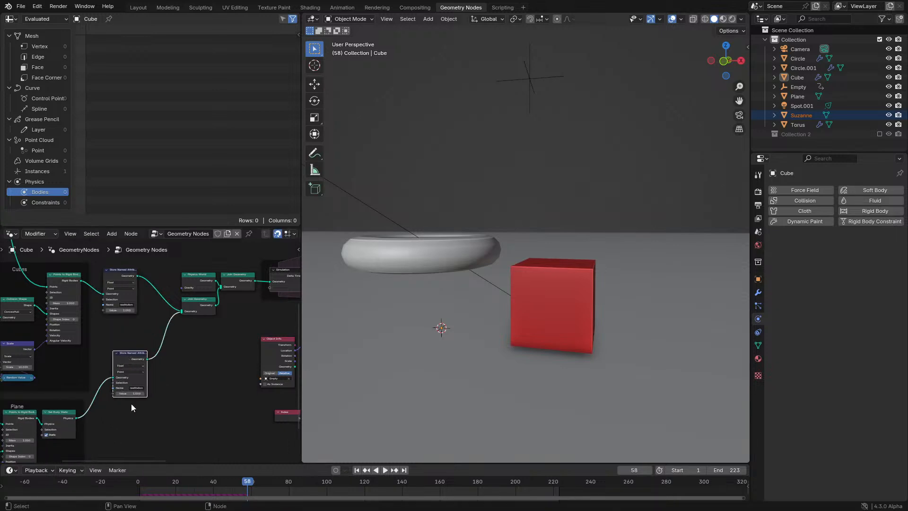
# - Play the simulation from the start, select the cube and watch it bounce on the plane from a new angle
pyautogui.click(131, 483)
pyautogui.press('space')
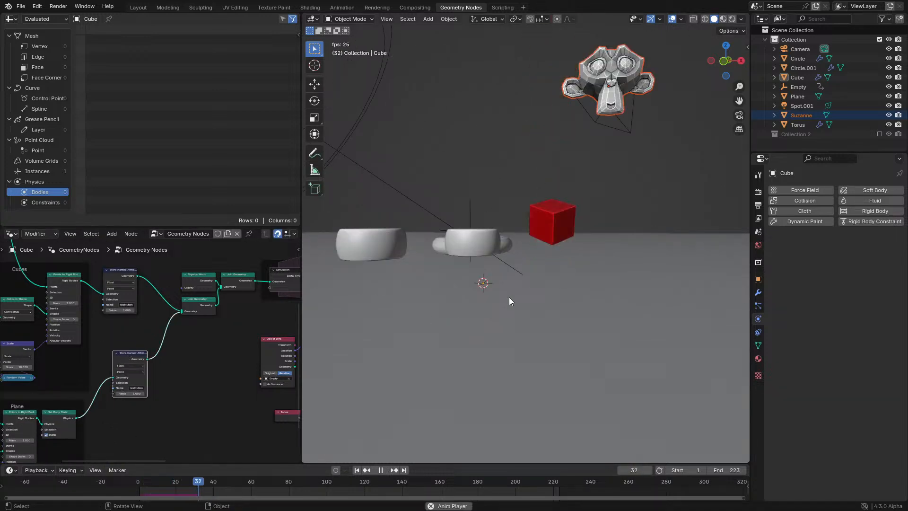
pyautogui.moveTo(509, 297); pyautogui.dragTo(484, 283, button='middle')
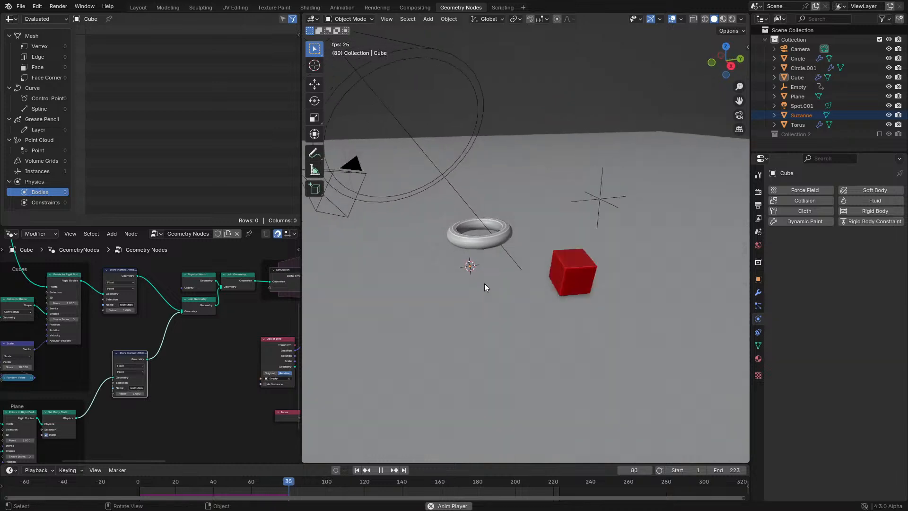
pyautogui.press('space')
pyautogui.click(564, 308)
pyautogui.press('space')
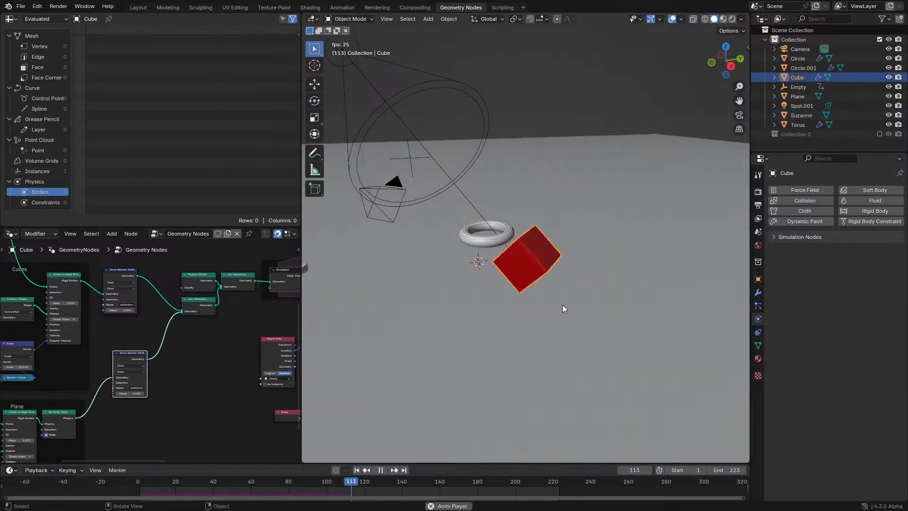
pyautogui.moveTo(563, 304); pyautogui.dragTo(506, 310, button='middle')
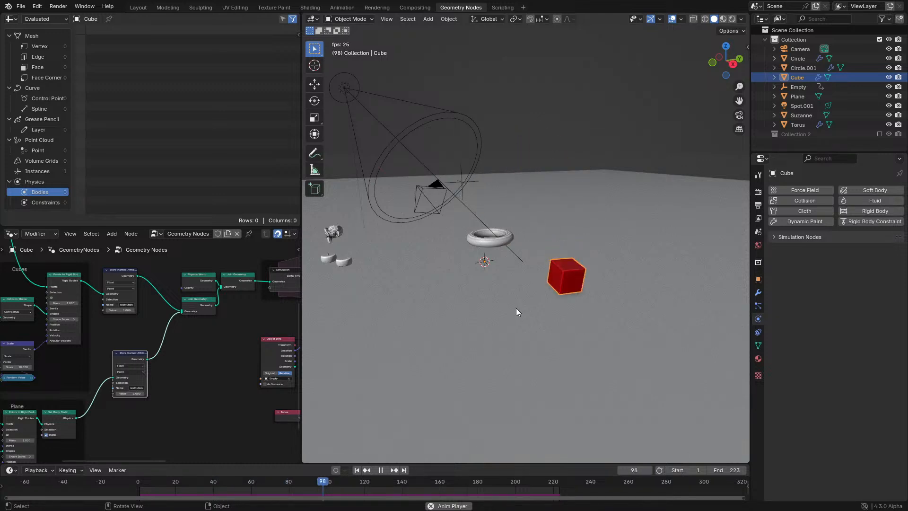
# - Align the two restitution Store Named Attribute nodes one above the other between the Cubes and Plane frames and Join Geometry
pyautogui.scroll(2, 148, 364)
pyautogui.moveTo(129, 356); pyautogui.dragTo(129, 319)
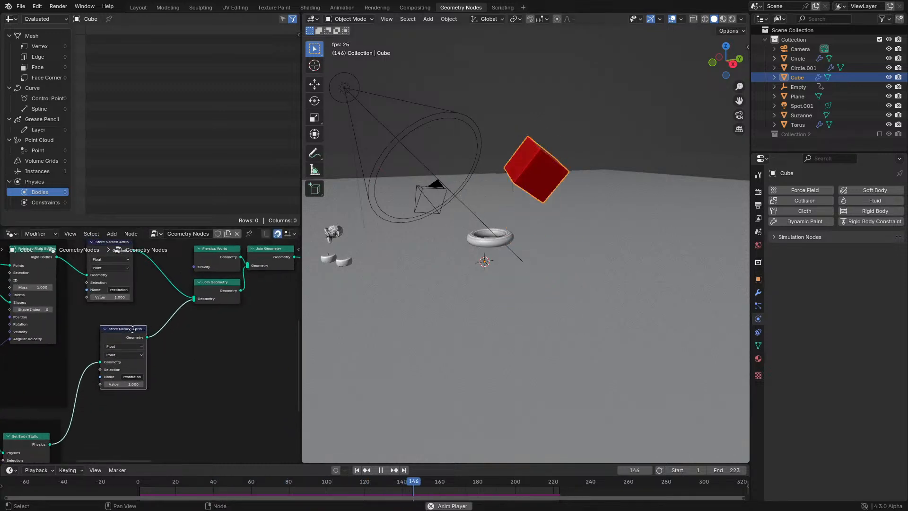
pyautogui.moveTo(115, 262); pyautogui.dragTo(128, 291, button='middle')
pyautogui.click(134, 282)
pyautogui.press('h')
pyautogui.press('h')
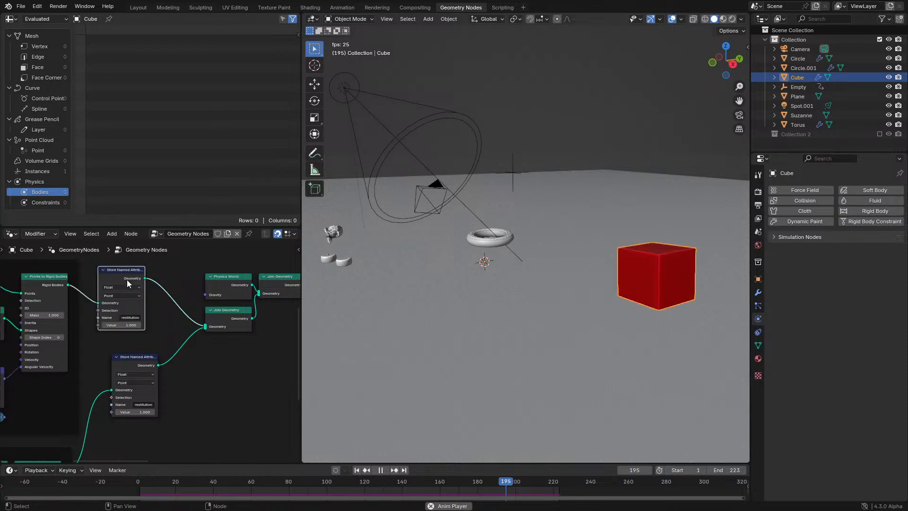
pyautogui.moveTo(127, 280); pyautogui.dragTo(140, 301)
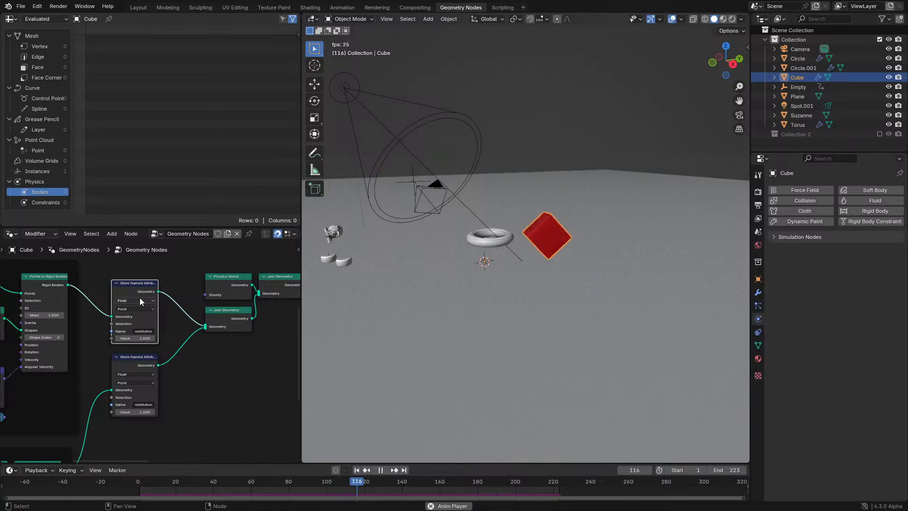
# - Replay the simulation from the start and inspect the simulation zone in the enlarged node tree
pyautogui.click(136, 482)
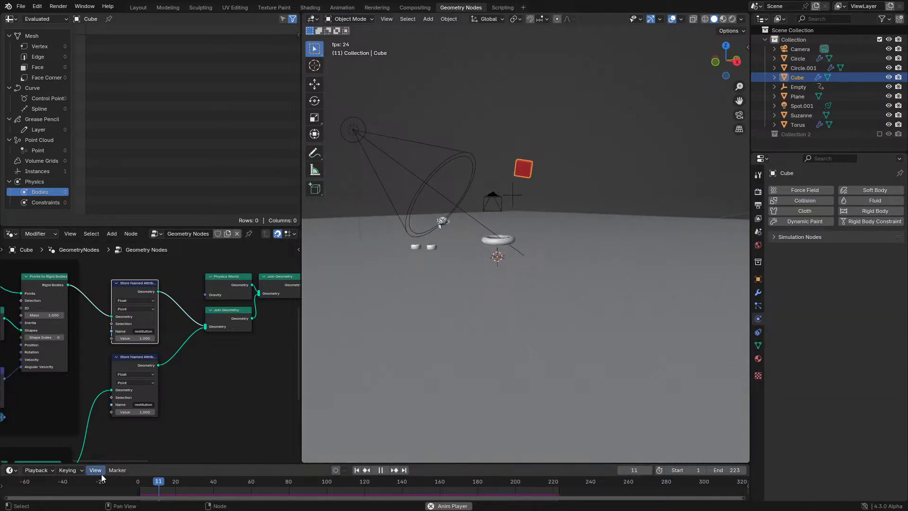
pyautogui.scroll(2, 483, 346)
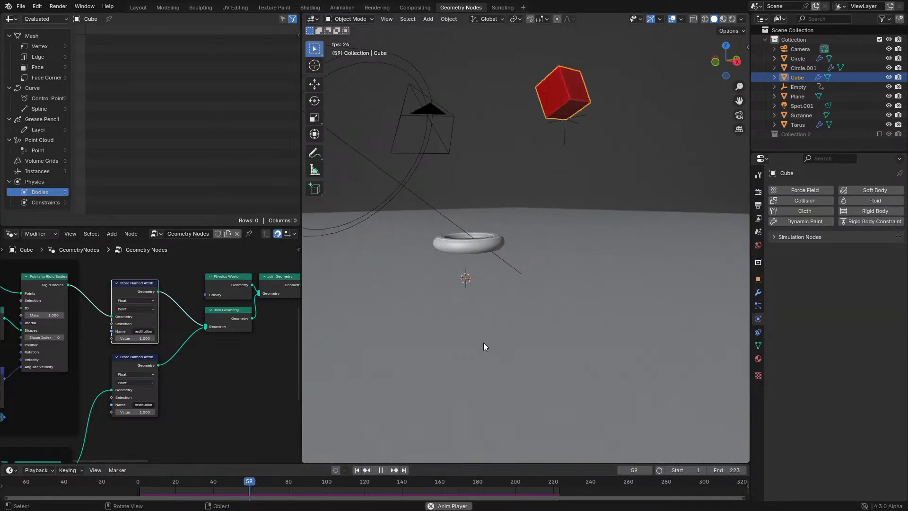
pyautogui.hotkey('ctrl', 'space')
pyautogui.scroll(-5, 216, 368)
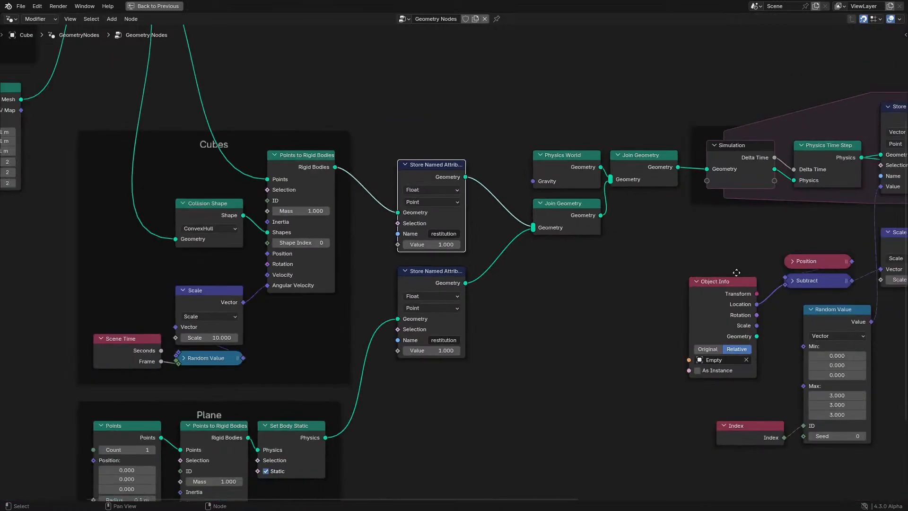
pyautogui.moveTo(735, 272); pyautogui.dragTo(274, 350, button='middle')
pyautogui.scroll(4, 273, 350)
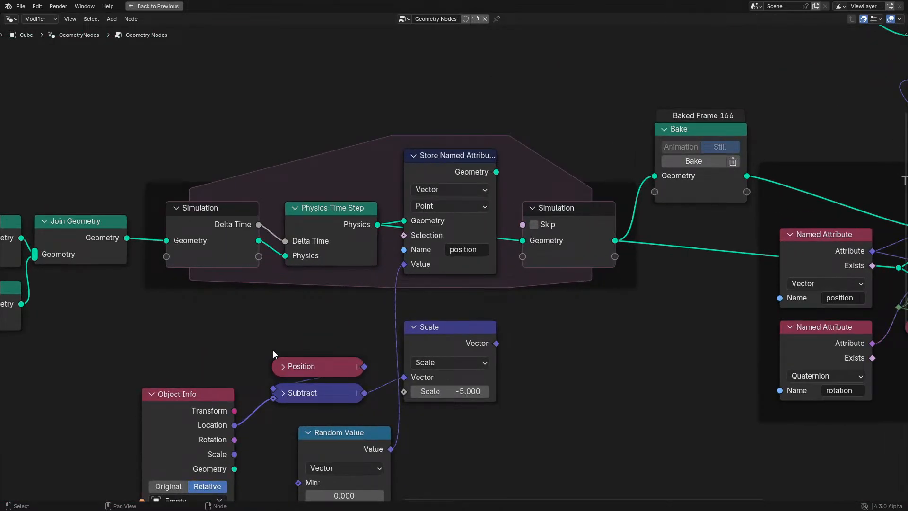
# - Play the simulation again from frame 0 and follow the bouncing cube, pausing at about frame 160
pyautogui.hotkey('ctrl', 'space')
pyautogui.moveTo(195, 365); pyautogui.dragTo(240, 351, button='middle')
pyautogui.click(123, 480)
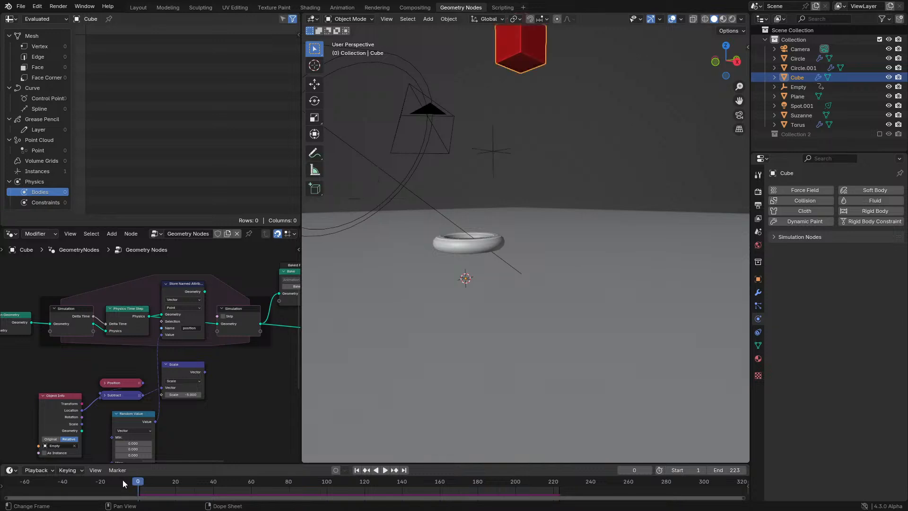
pyautogui.press('space')
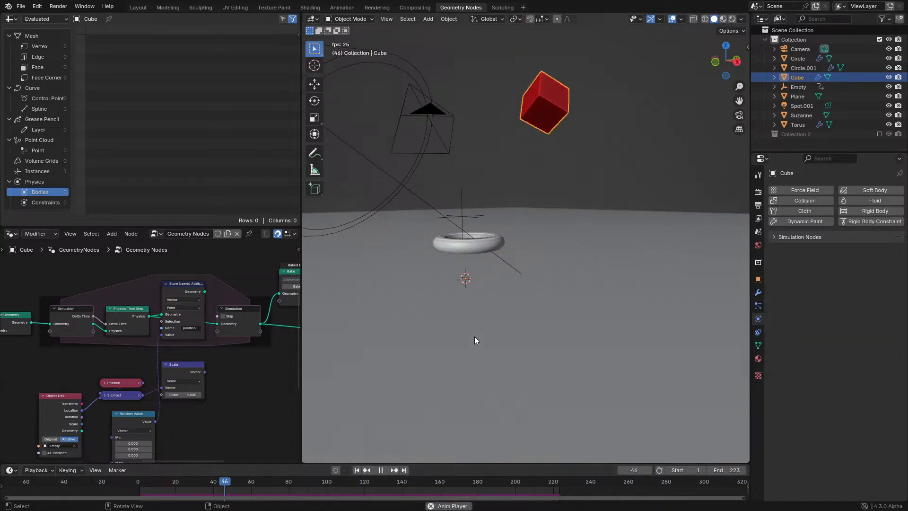
pyautogui.keyDown('shift'); pyautogui.moveTo(569, 326); pyautogui.dragTo(518, 323, button='middle'); pyautogui.keyUp('shift')
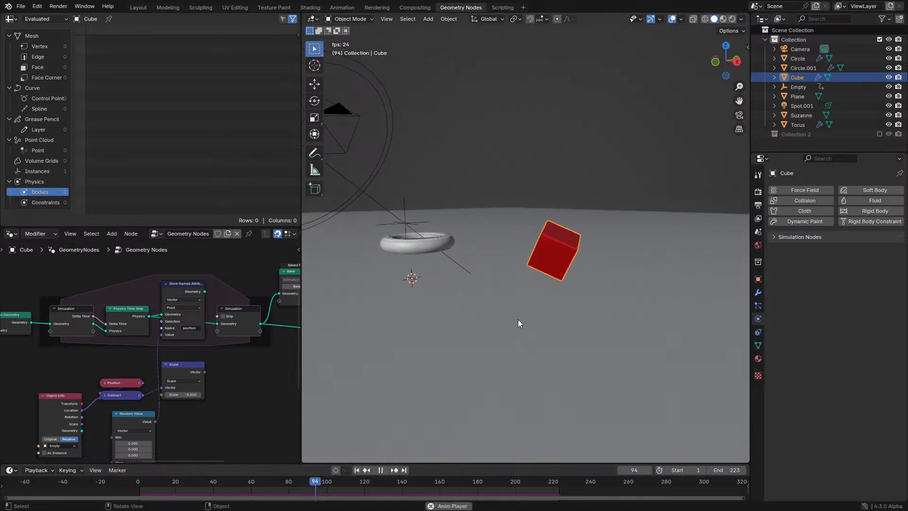
pyautogui.scroll(-3, 518, 319)
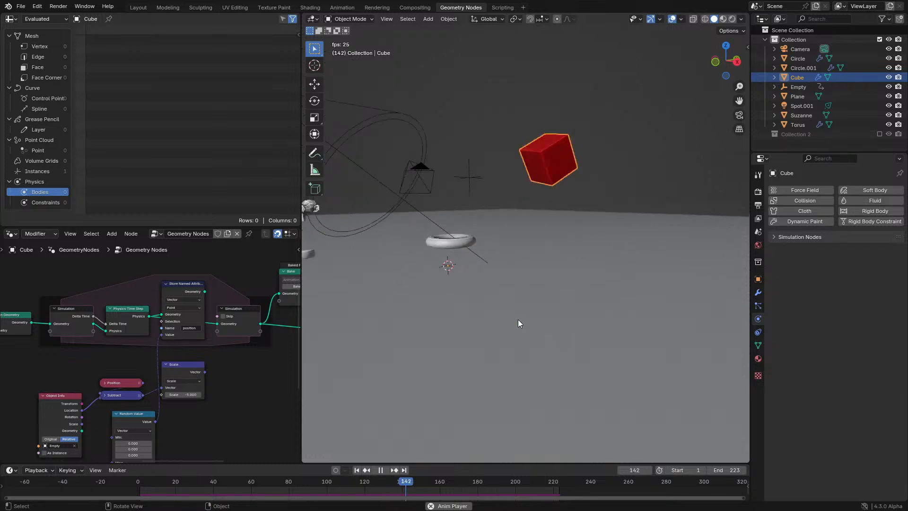
pyautogui.press('space')
# - Examine the node tree from the spawn points and rigid body frames through the simulation zone to the Transfer Transform frame
pyautogui.hotkey('ctrl', 'space')
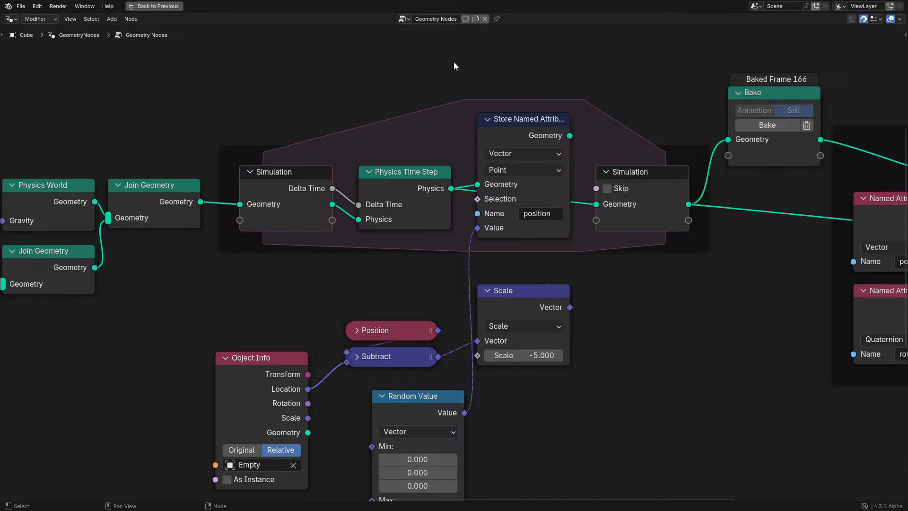
pyautogui.scroll(-4, 559, 261)
pyautogui.moveTo(340, 275); pyautogui.dragTo(664, 259, button='middle')
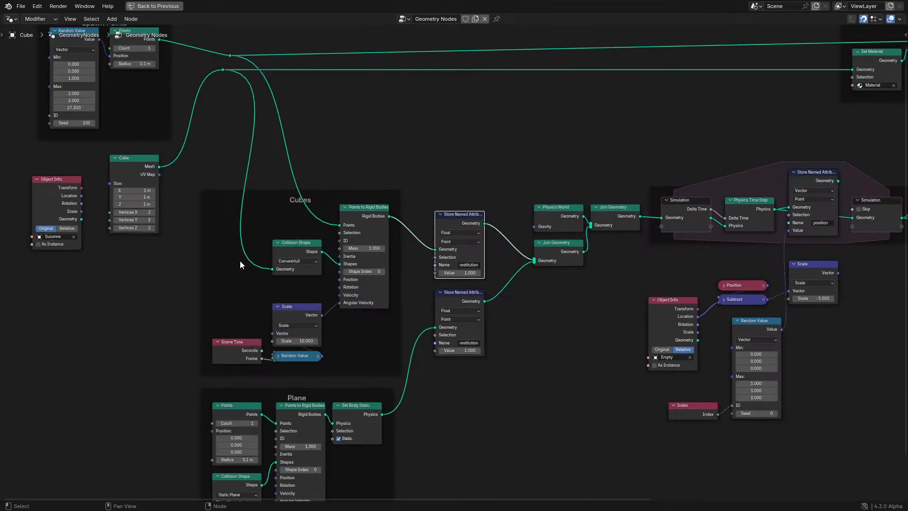
pyautogui.scroll(-2, 240, 261)
pyautogui.scroll(1, 483, 251)
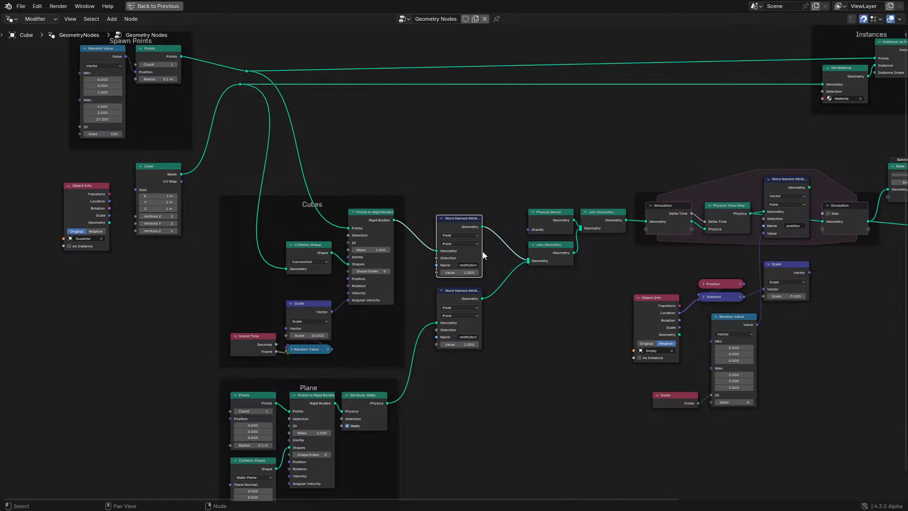
pyautogui.moveTo(391, 182); pyautogui.dragTo(266, 195, button='middle')
pyautogui.scroll(3, 526, 231)
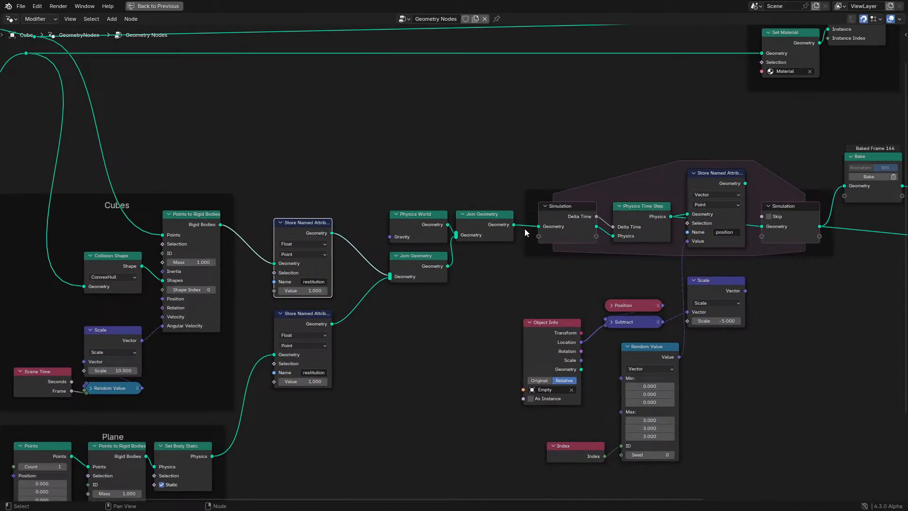
pyautogui.moveTo(526, 232); pyautogui.dragTo(347, 237, button='middle')
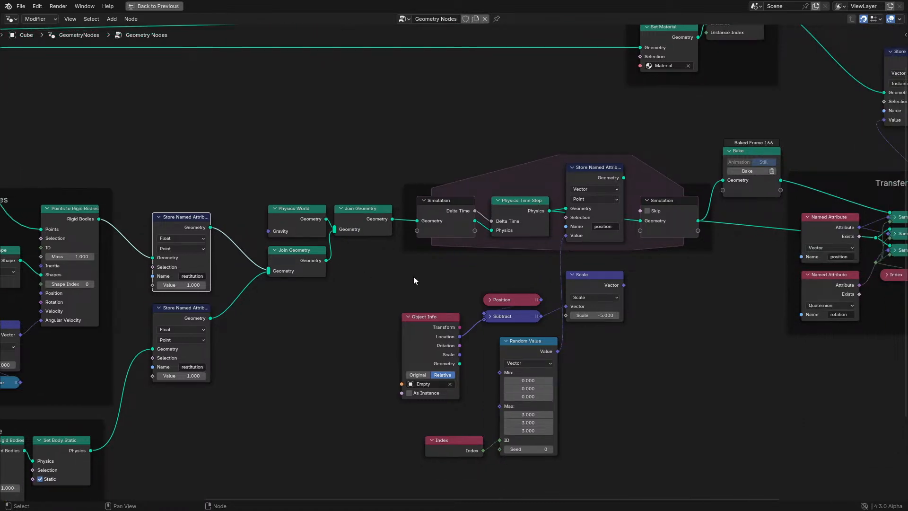
pyautogui.moveTo(428, 255); pyautogui.dragTo(330, 270, button='middle')
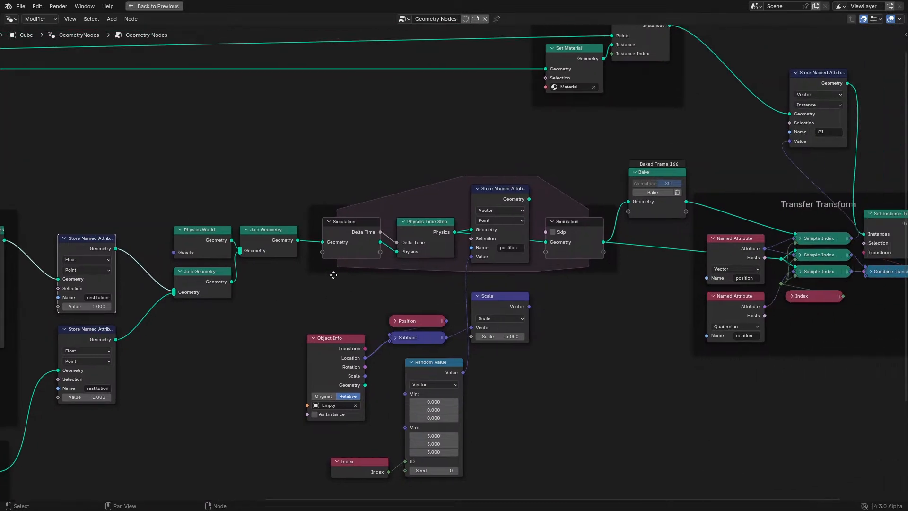
pyautogui.scroll(2, 408, 243)
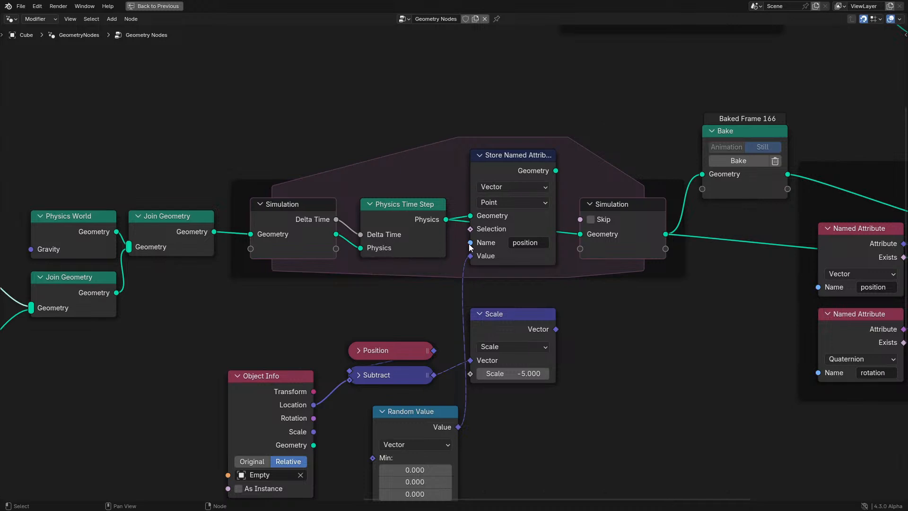
# - Connect the Simulation output node directly to the Group Output to show the physics body attributes in the spreadsheet
pyautogui.hotkey('ctrl', 'space')
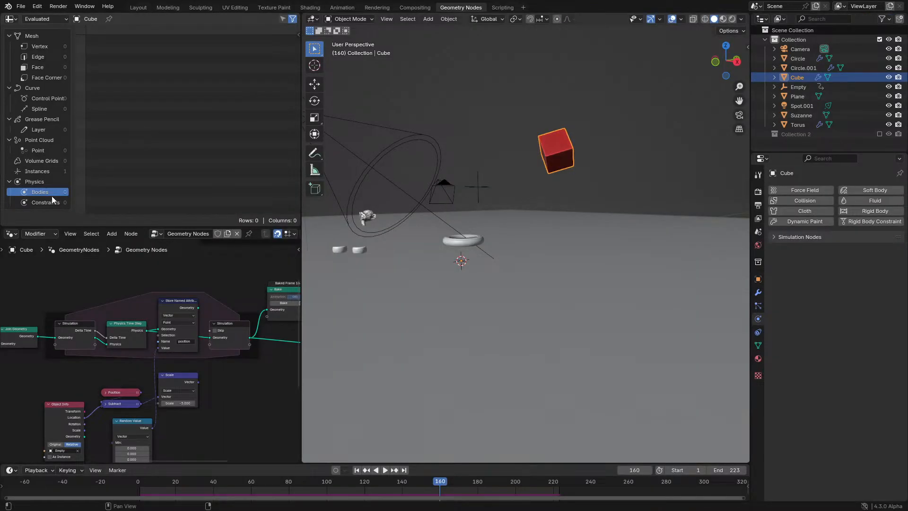
pyautogui.scroll(-2, 174, 336)
pyautogui.moveTo(260, 336); pyautogui.dragTo(107, 330, button='middle')
pyautogui.scroll(2, 137, 329)
pyautogui.keyDown('alt'); pyautogui.keyDown('shift'); pyautogui.click(28, 328); pyautogui.keyUp('shift'); pyautogui.keyUp('alt')
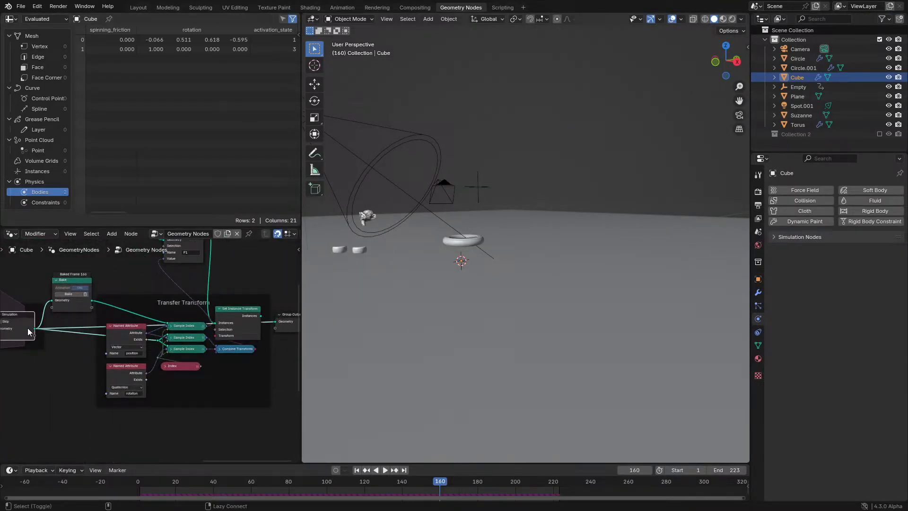
# - Duplicate the Instances frame with its links, feed the Simulation output into the copy's Points, and connect its Instance on Points to the Group Output
pyautogui.moveTo(108, 310); pyautogui.dragTo(117, 382, button='middle')
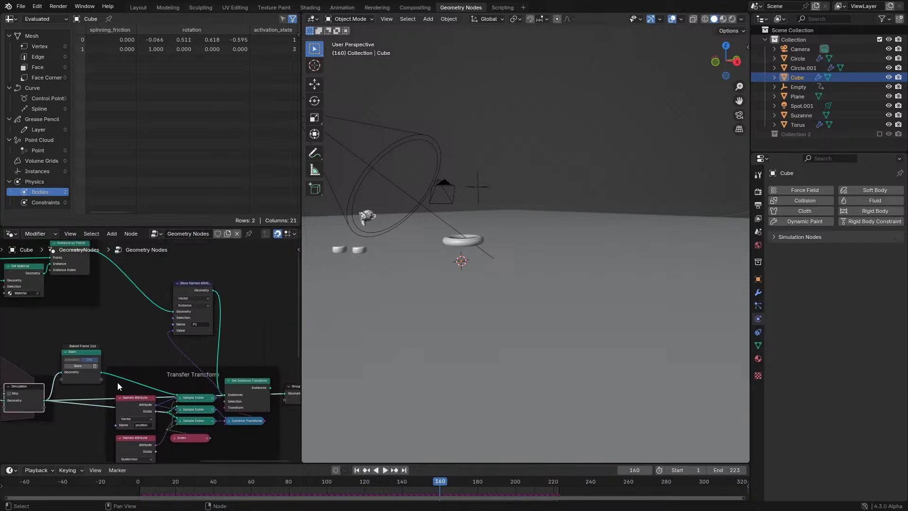
pyautogui.hotkey('ctrl', 'space')
pyautogui.moveTo(227, 367); pyautogui.dragTo(226, 222)
pyautogui.rightClick(226, 222)
pyautogui.moveTo(134, 172); pyautogui.dragTo(324, 67)
pyautogui.keyDown('ctrl'); pyautogui.moveTo(289, 90); pyautogui.dragTo(270, 147, button='middle'); pyautogui.keyUp('ctrl')
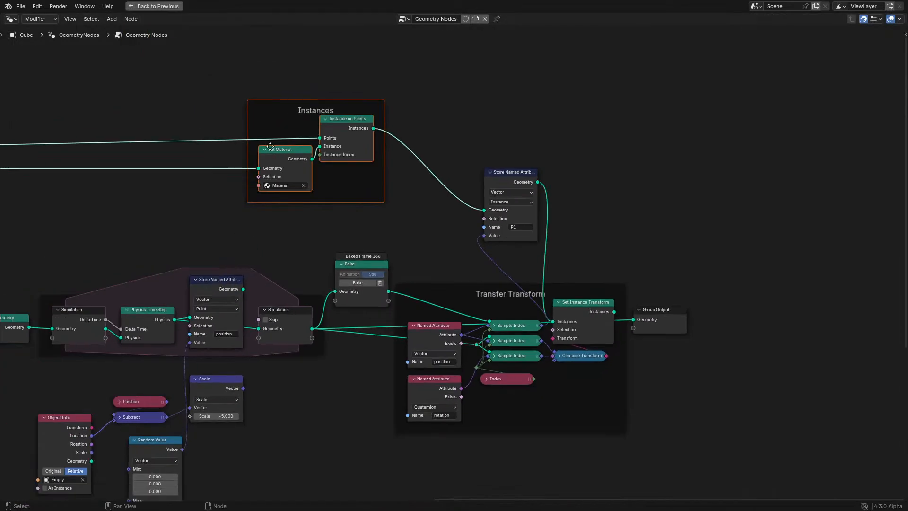
pyautogui.hotkey('ctrl', 'shift', 'd')
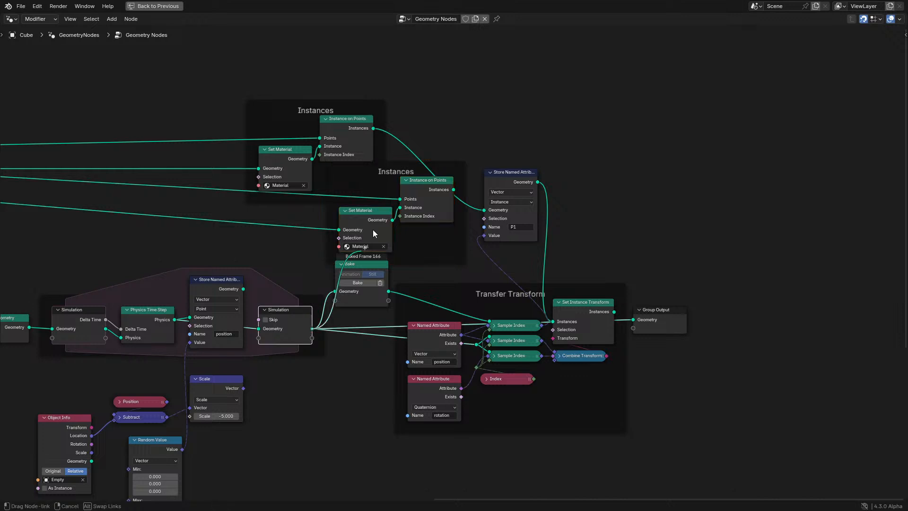
pyautogui.moveTo(373, 230); pyautogui.dragTo(403, 198)
pyautogui.keyDown('alt'); pyautogui.keyDown('shift'); pyautogui.click(430, 186); pyautogui.keyUp('shift'); pyautogui.keyUp('alt')
# - Play a few frames to check the output of the duplicated Instance on Points node
pyautogui.hotkey('ctrl', 'space')
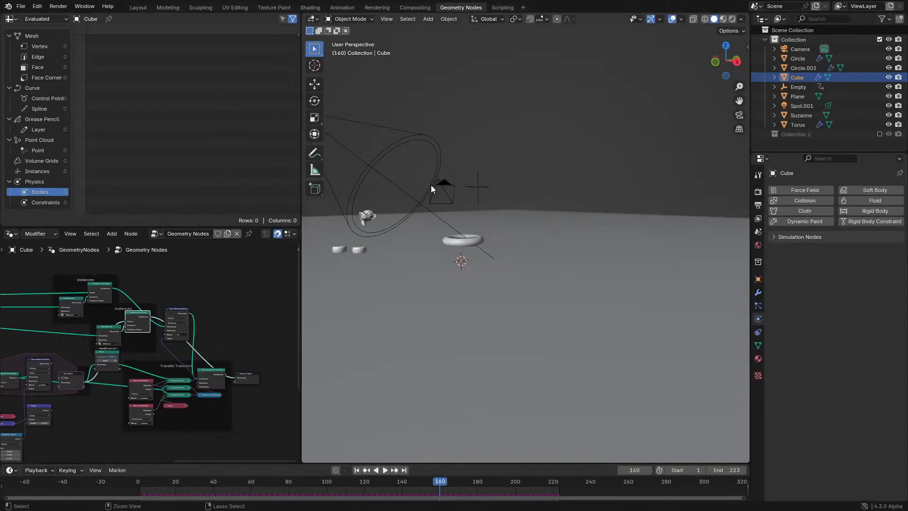
pyautogui.press('space')
pyautogui.press('space')
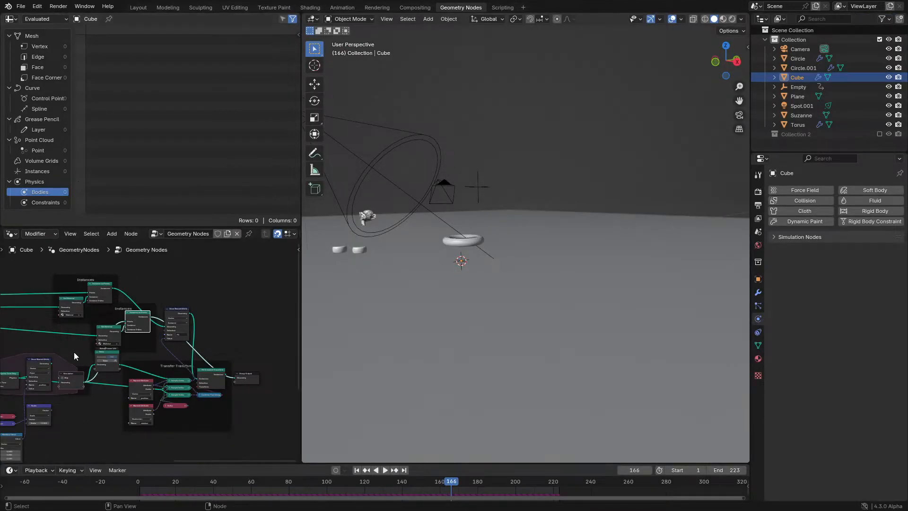
pyautogui.moveTo(109, 353); pyautogui.dragTo(165, 335, button='middle')
pyautogui.scroll(3, 143, 357)
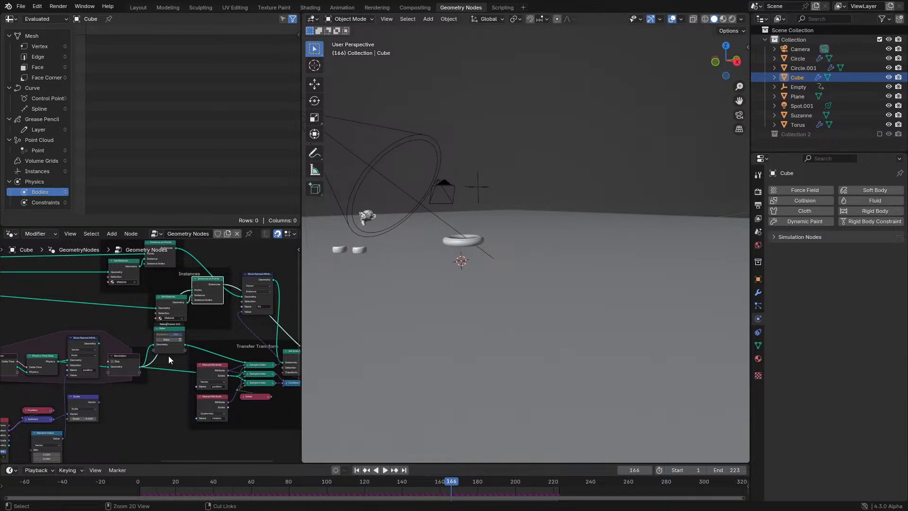
# - Undo the duplicated Instances frame and its connections
pyautogui.hotkey('ctrl', 'z')
pyautogui.hotkey('ctrl', 'z')
pyautogui.hotkey('ctrl', 'z')
pyautogui.hotkey('ctrl', 'z')
pyautogui.hotkey('ctrl', 'z')
pyautogui.hotkey('ctrl', 'z')
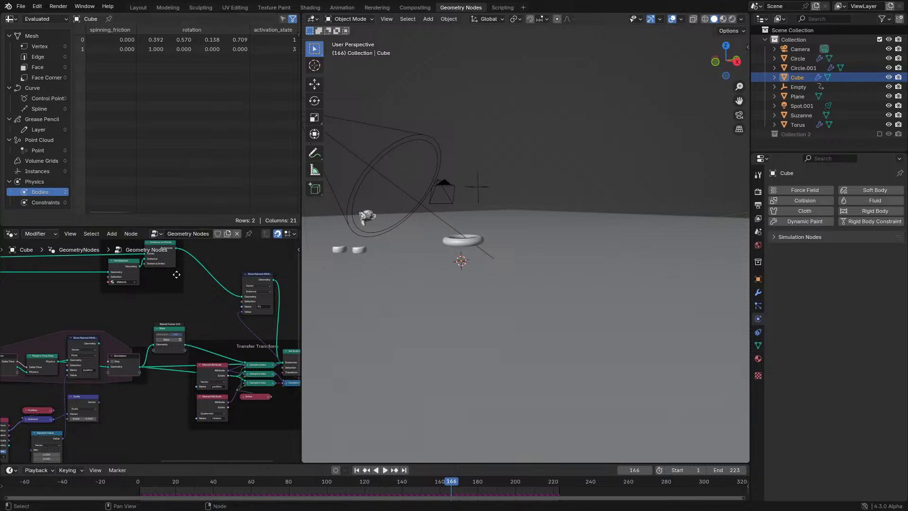
# - Reconnect the Set Instance Transform node to the Group Output and play the simulation from frame 0
pyautogui.scroll(3, 192, 303)
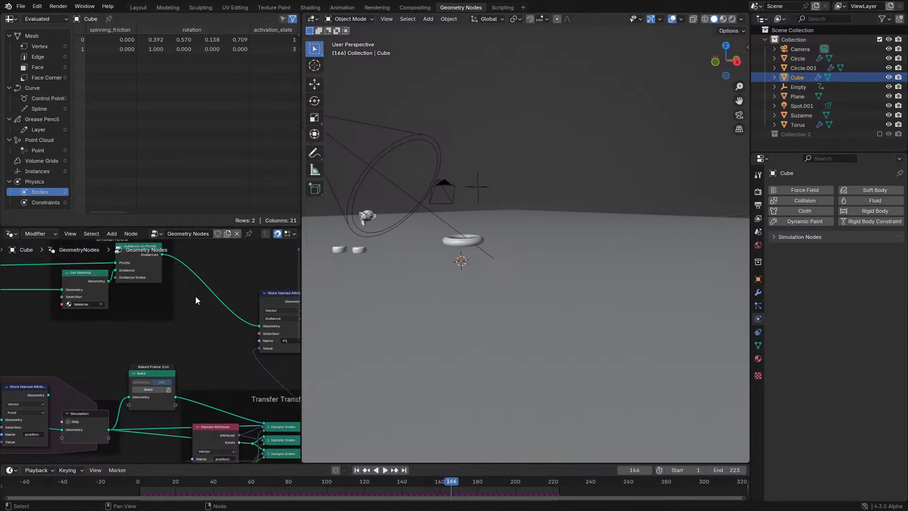
pyautogui.moveTo(195, 297); pyautogui.dragTo(161, 269, button='middle')
pyautogui.hotkey('ctrl', 'space')
pyautogui.scroll(-3, 599, 333)
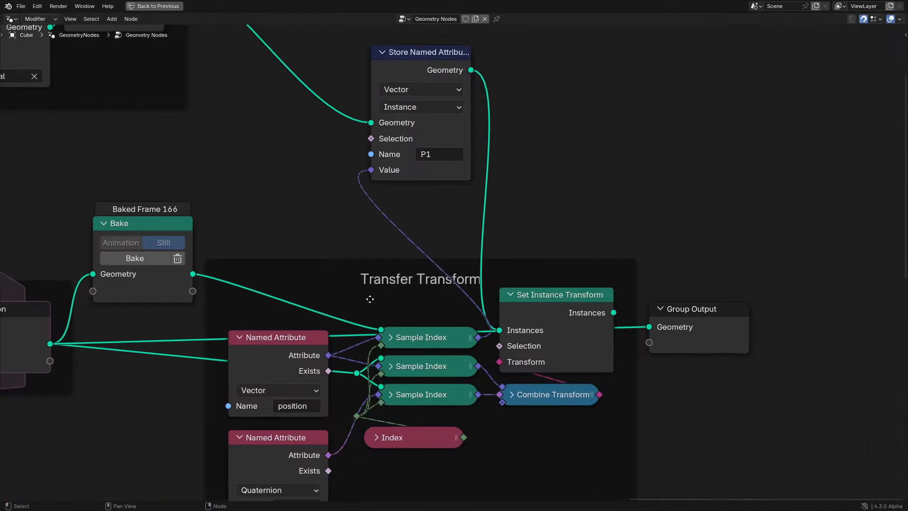
pyautogui.hotkey('ctrl', 'space')
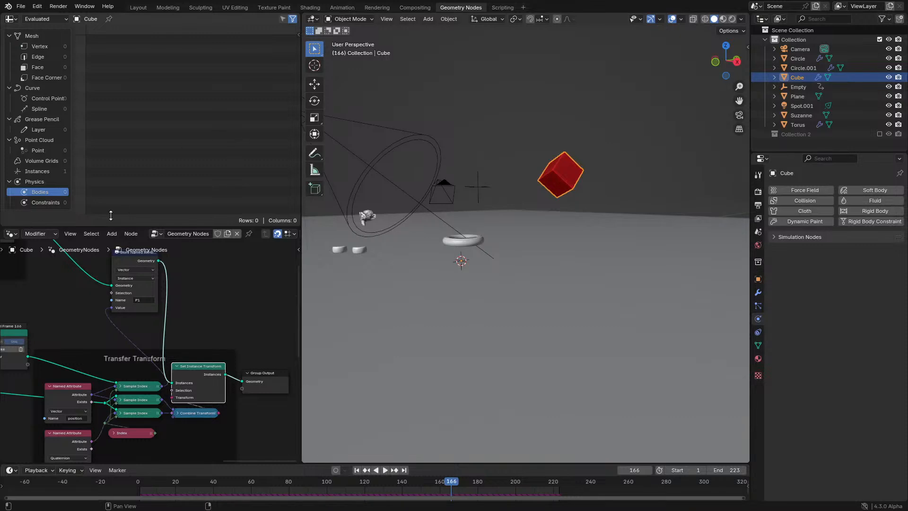
pyautogui.click(124, 481)
pyautogui.press('space')
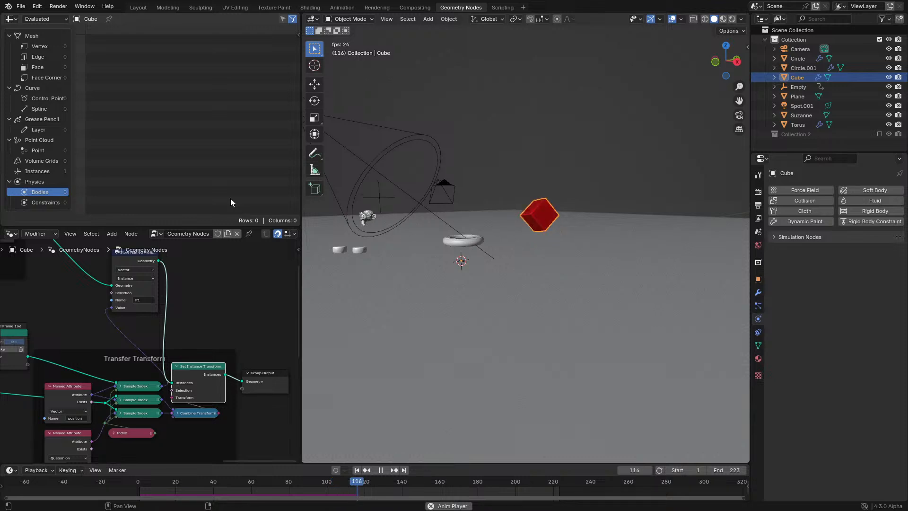
# - Stop playback and examine the nodes from the Transfer Transform frame back through the Bake node and the simulation zone
pyautogui.press('space')
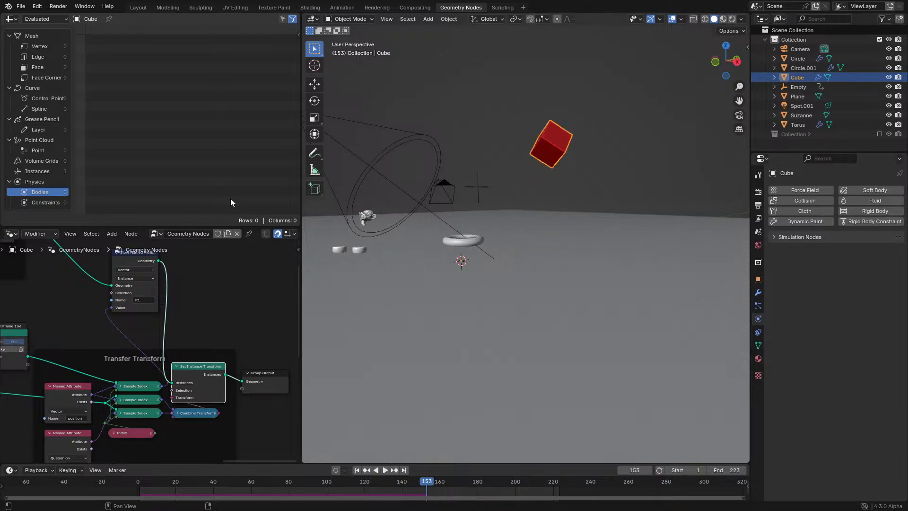
pyautogui.moveTo(75, 346); pyautogui.dragTo(168, 308, button='middle')
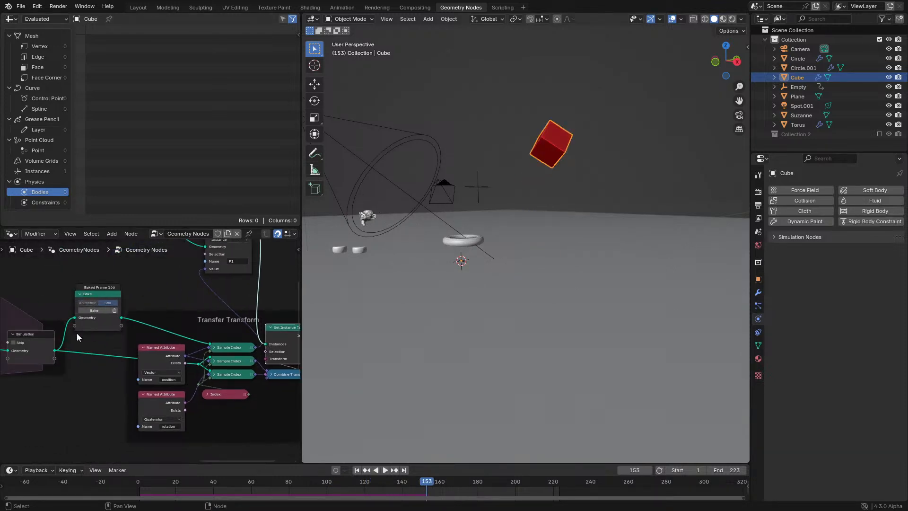
pyautogui.moveTo(77, 333); pyautogui.dragTo(175, 340, button='middle')
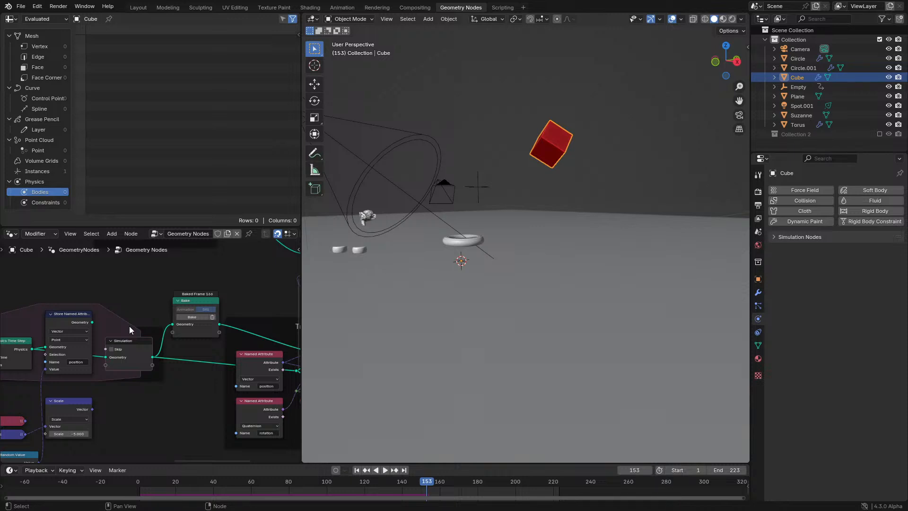
pyautogui.moveTo(129, 325); pyautogui.dragTo(168, 318, button='middle')
pyautogui.hotkey('ctrl', 'space')
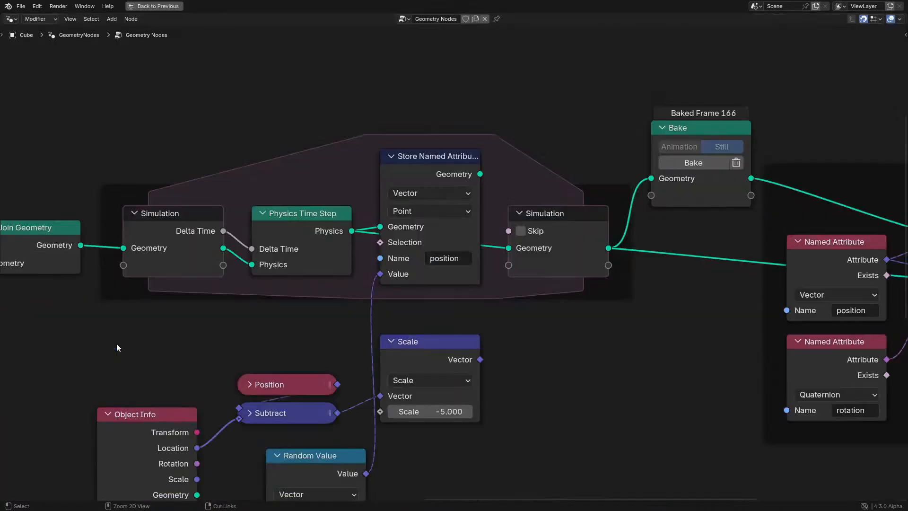
pyautogui.scroll(-4, 222, 269)
pyautogui.moveTo(222, 270); pyautogui.dragTo(340, 246, button='middle')
pyautogui.scroll(1, 251, 272)
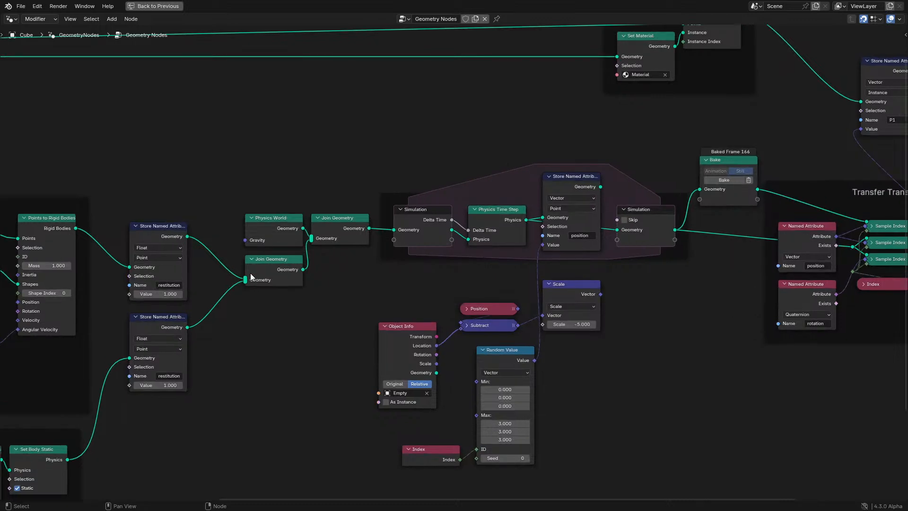
# - Set the Points count in the Spawn Points frame to 80 and play the simulation
pyautogui.moveTo(251, 277); pyautogui.dragTo(562, 224, button='middle')
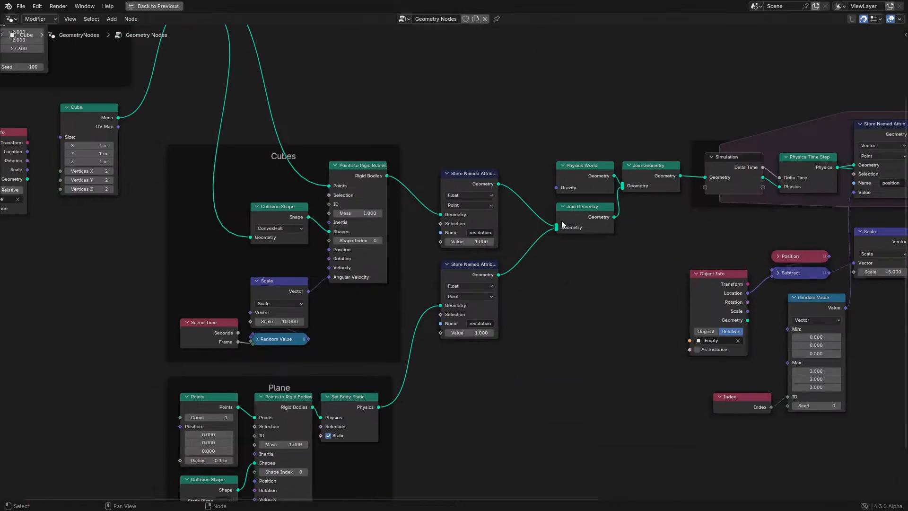
pyautogui.scroll(-2, 525, 228)
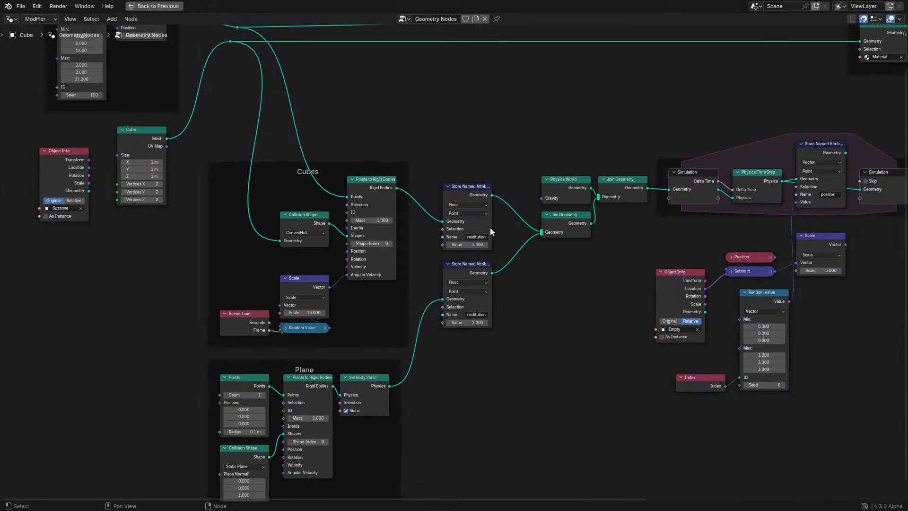
pyautogui.scroll(1, 321, 248)
pyautogui.moveTo(309, 250); pyautogui.dragTo(547, 404, button='middle')
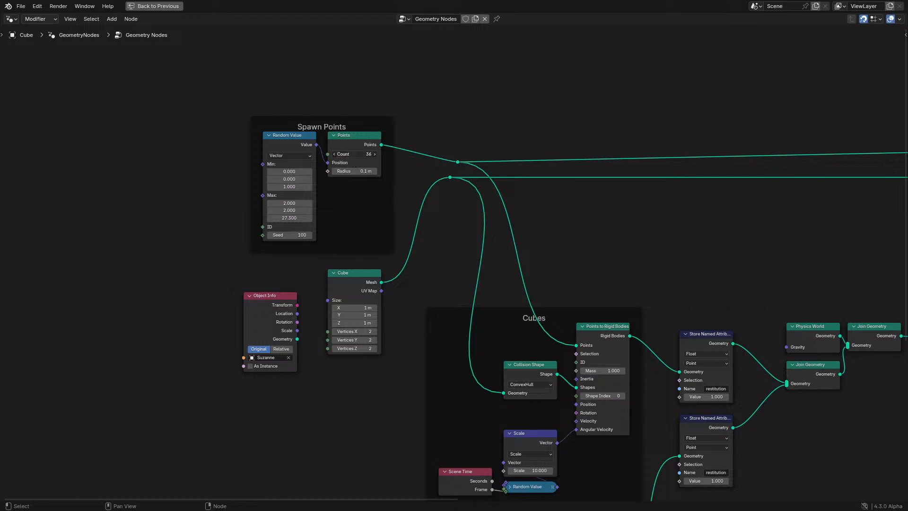
pyautogui.hotkey('ctrl', 'space')
pyautogui.press('space')
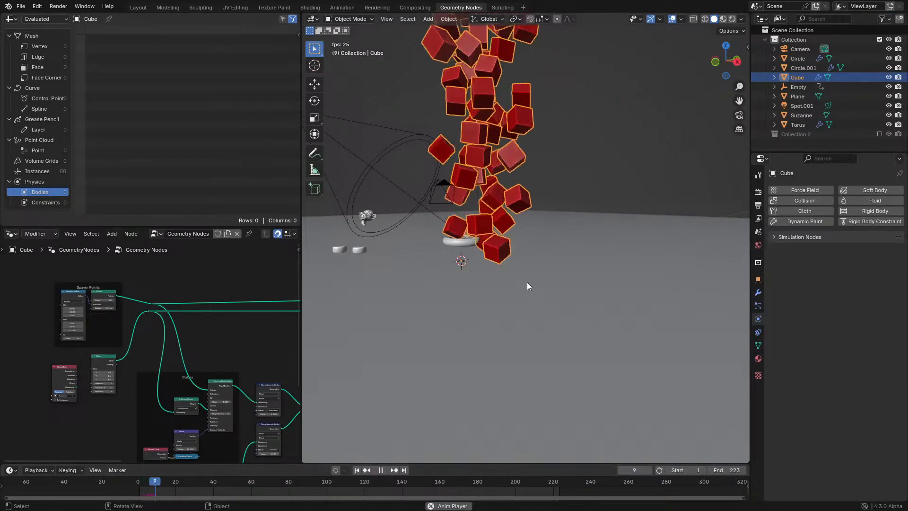
pyautogui.scroll(-1, 532, 279)
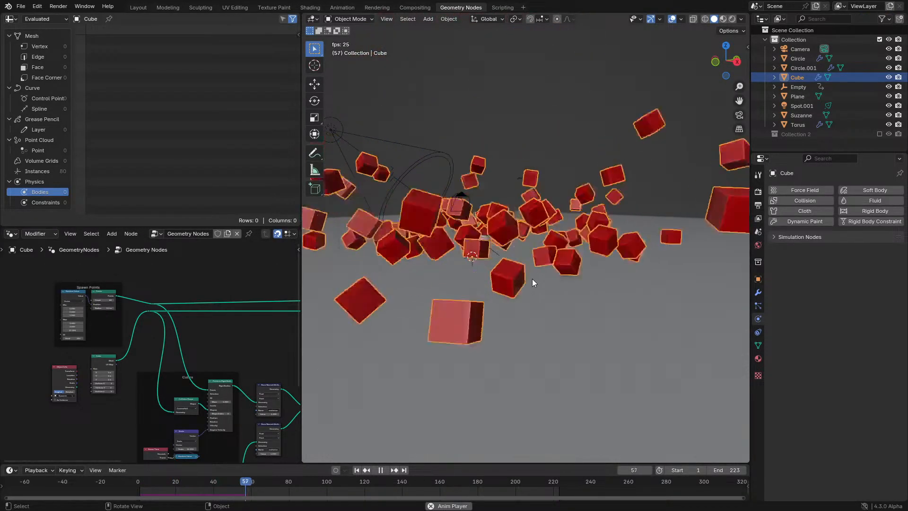
pyautogui.moveTo(532, 279); pyautogui.dragTo(539, 301, button='middle')
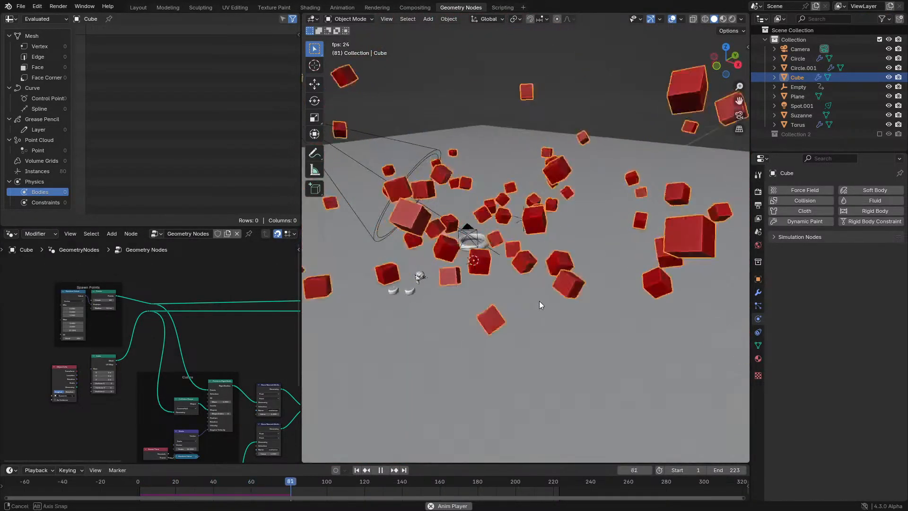
pyautogui.click(120, 479)
pyautogui.press('space')
# - Raise the Spawn Points count to 150 and play the simulation from frame 0, viewing the falling cubes from several angles
pyautogui.moveTo(152, 351); pyautogui.dragTo(187, 389, button='middle')
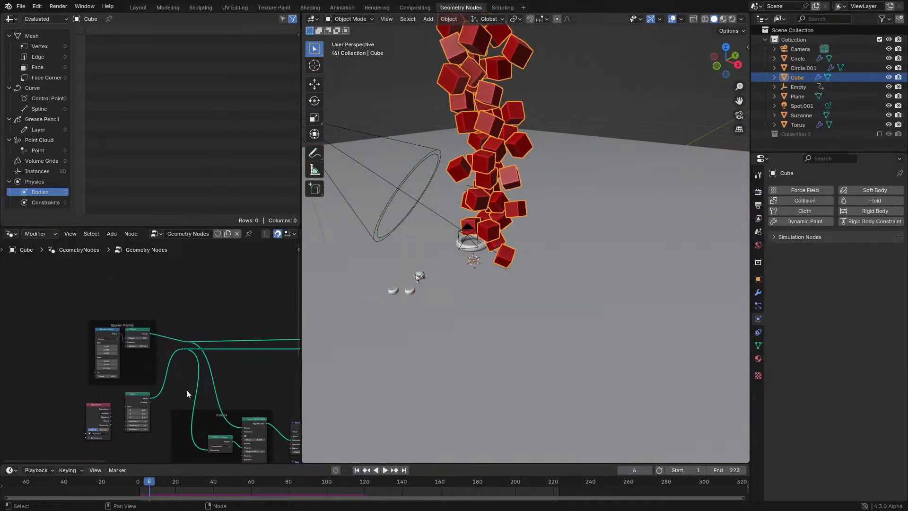
pyautogui.click(112, 486)
pyautogui.scroll(4, 145, 347)
pyautogui.moveTo(130, 325); pyautogui.dragTo(193, 324)
pyautogui.press('space')
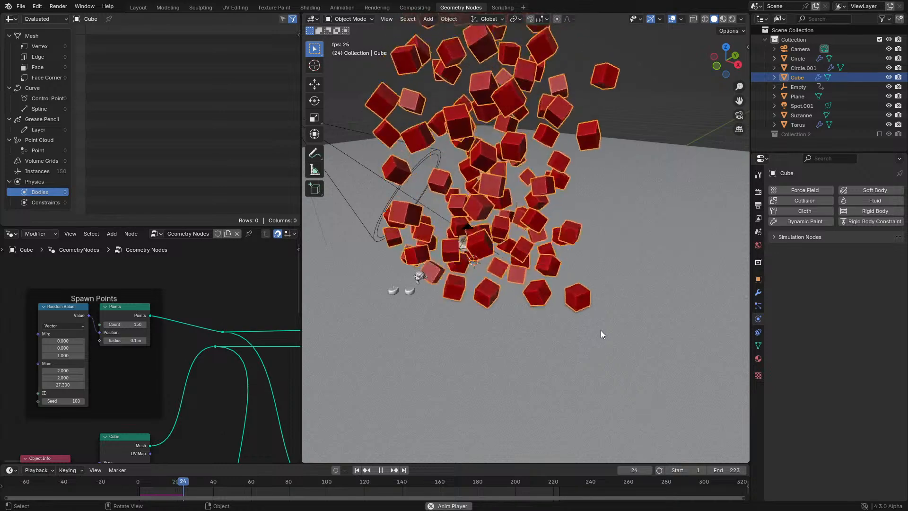
pyautogui.moveTo(600, 330); pyautogui.dragTo(549, 331, button='middle')
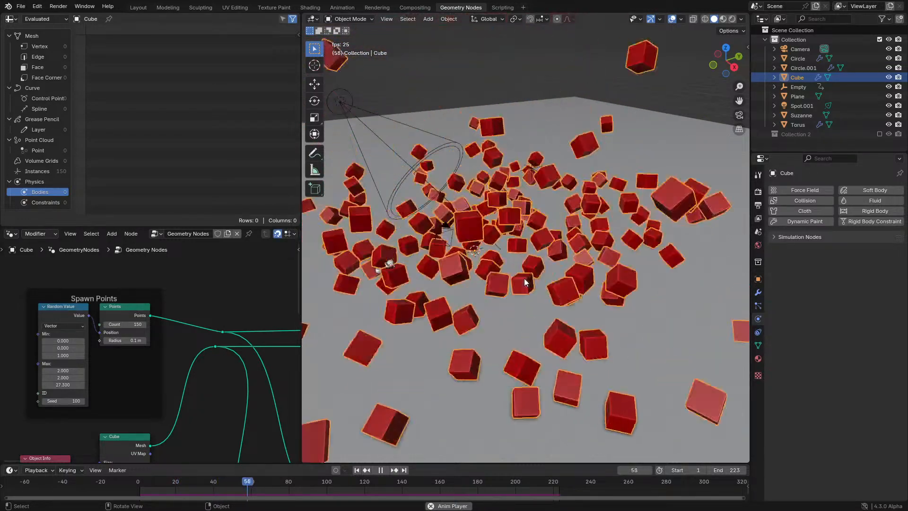
pyautogui.moveTo(527, 283); pyautogui.dragTo(507, 251, button='middle')
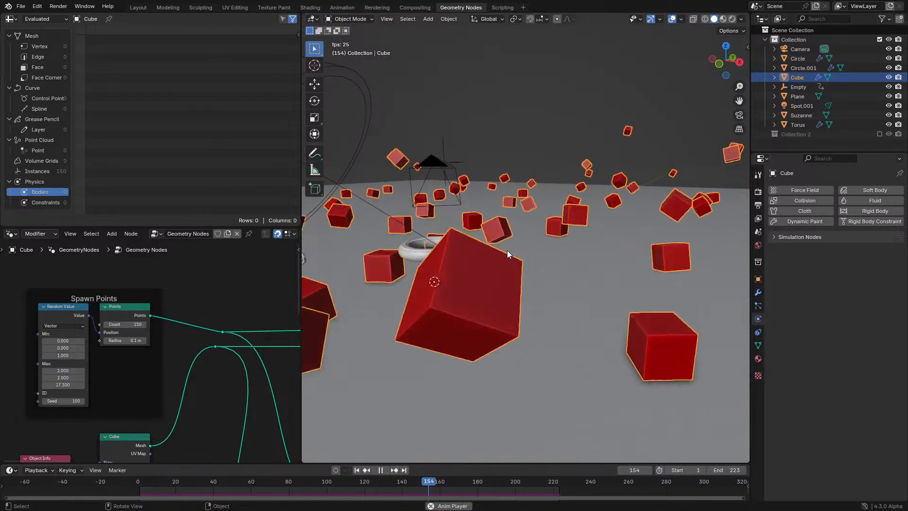
pyautogui.press('space')
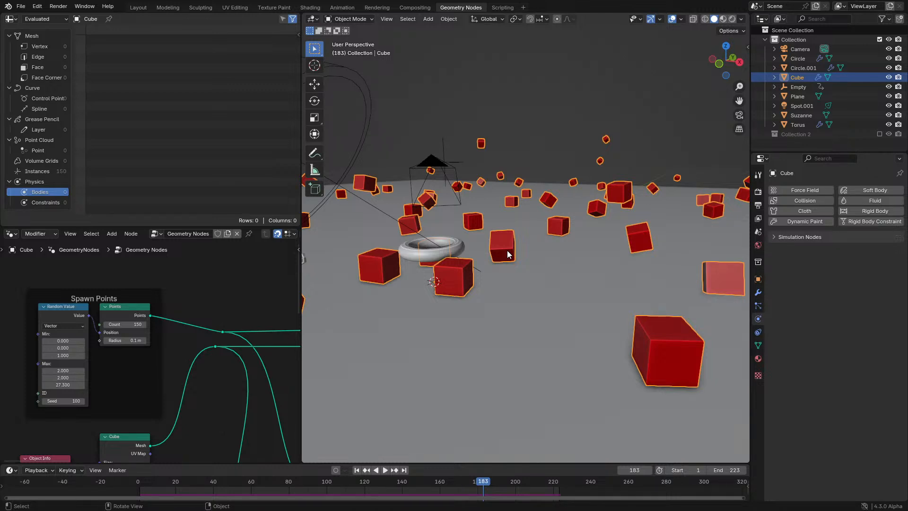
# - Examine the node tree from the Spawn Points and Cube nodes through the Cubes frame to the simulation zone
pyautogui.hotkey('ctrl', 'space')
pyautogui.scroll(-1, 479, 367)
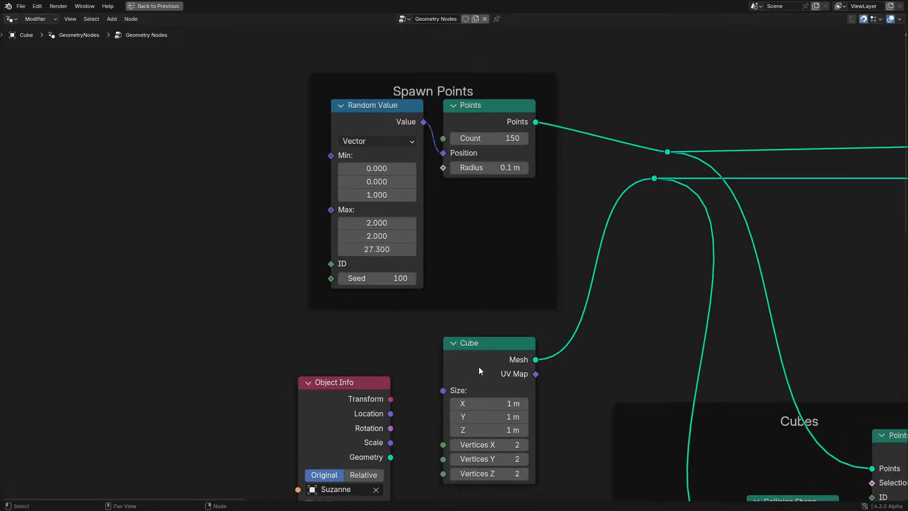
pyautogui.moveTo(479, 367); pyautogui.dragTo(253, 246, button='middle')
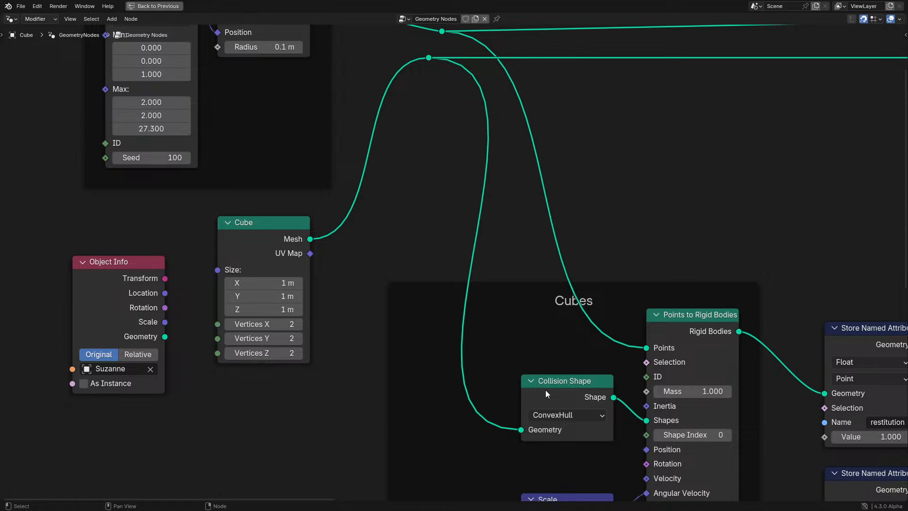
pyautogui.moveTo(573, 373); pyautogui.dragTo(558, 321, button='middle')
pyautogui.scroll(-5, 554, 317)
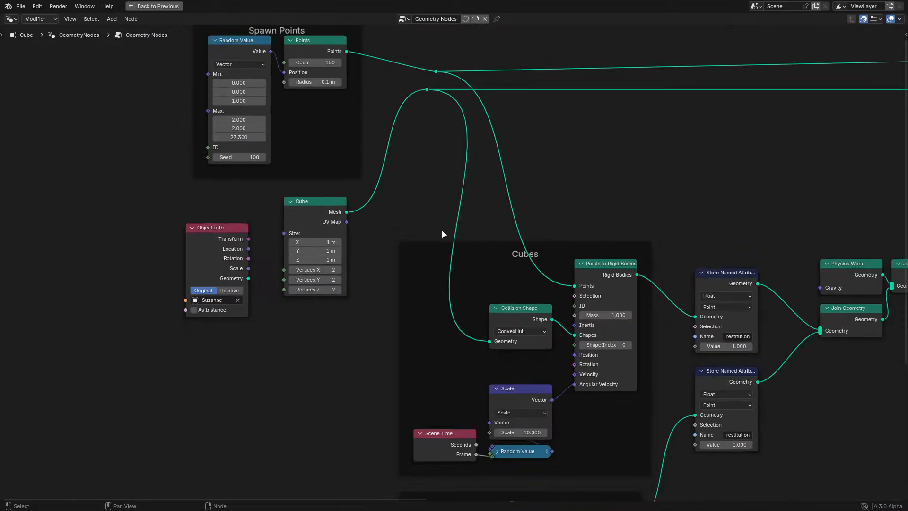
pyautogui.scroll(-7, 647, 273)
pyautogui.moveTo(609, 257); pyautogui.dragTo(563, 306, button='middle')
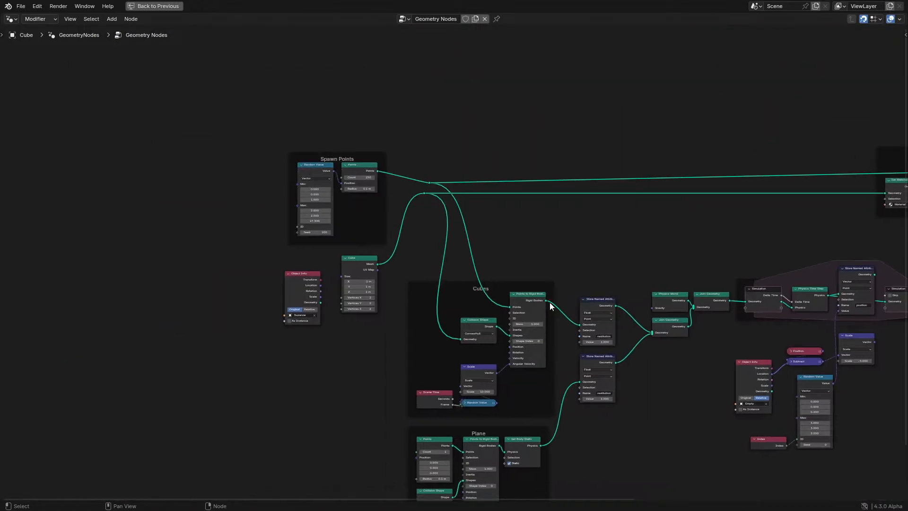
pyautogui.scroll(1, 387, 287)
pyautogui.scroll(1, 394, 285)
pyautogui.hotkey('ctrl', 'space')
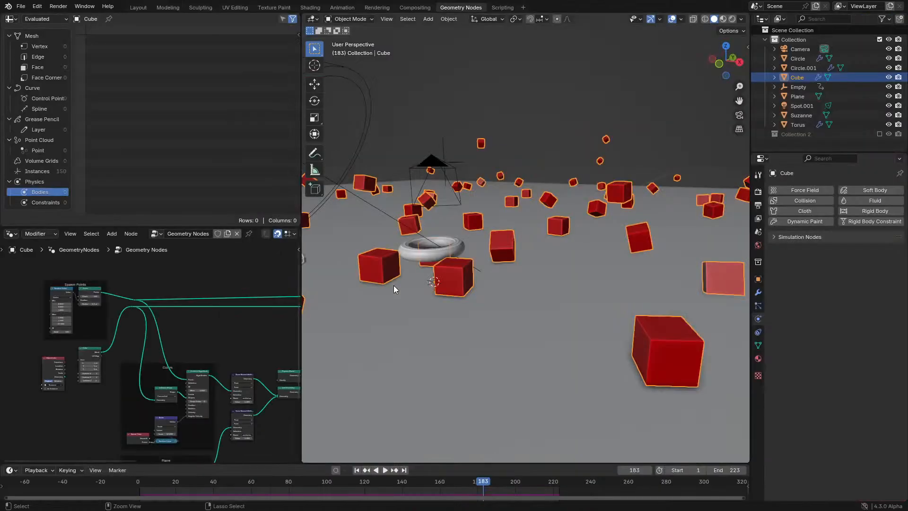
# - Replay the start of the simulation from a wider view and return to frame 0
pyautogui.moveTo(163, 481); pyautogui.dragTo(121, 484)
pyautogui.press('space')
pyautogui.scroll(-4, 631, 265)
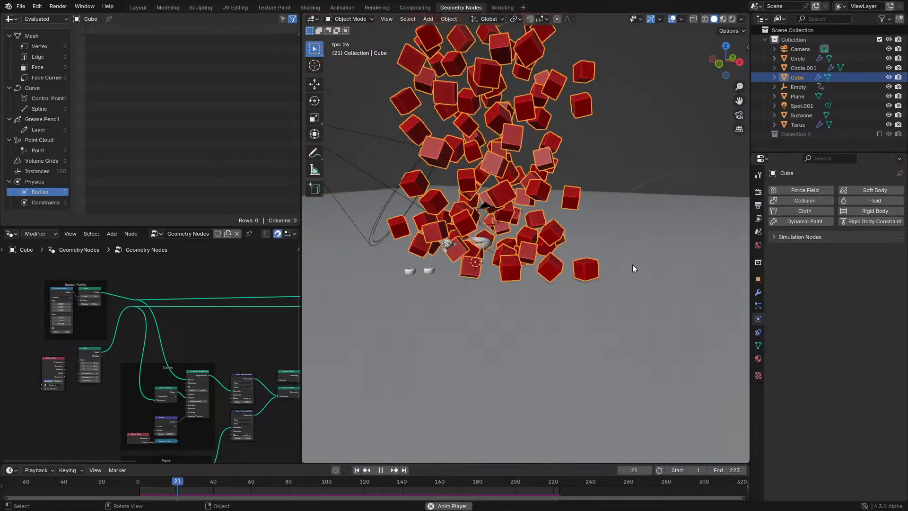
pyautogui.moveTo(631, 265); pyautogui.dragTo(625, 279, button='middle')
pyautogui.press('space')
pyautogui.click(128, 480)
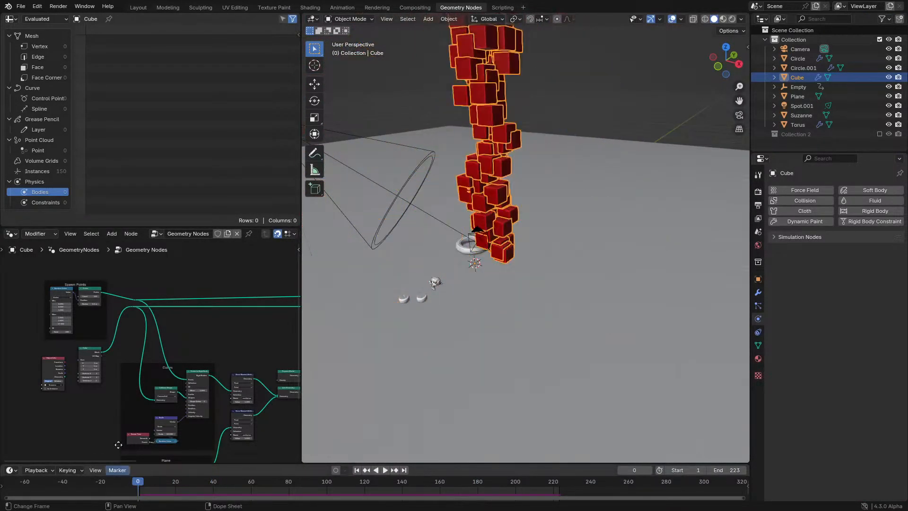
pyautogui.moveTo(117, 444); pyautogui.dragTo(237, 457, button='middle')
pyautogui.scroll(4, 192, 349)
pyautogui.moveTo(192, 351); pyautogui.dragTo(143, 324, button='middle')
pyautogui.scroll(2, 138, 350)
pyautogui.hotkey('shift', 'a')
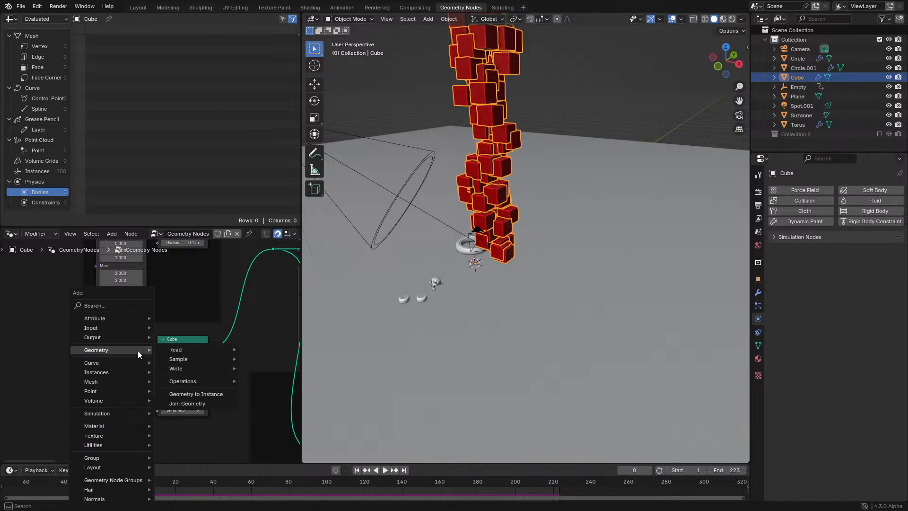
pyautogui.press('Escape')
pyautogui.click(169, 345)
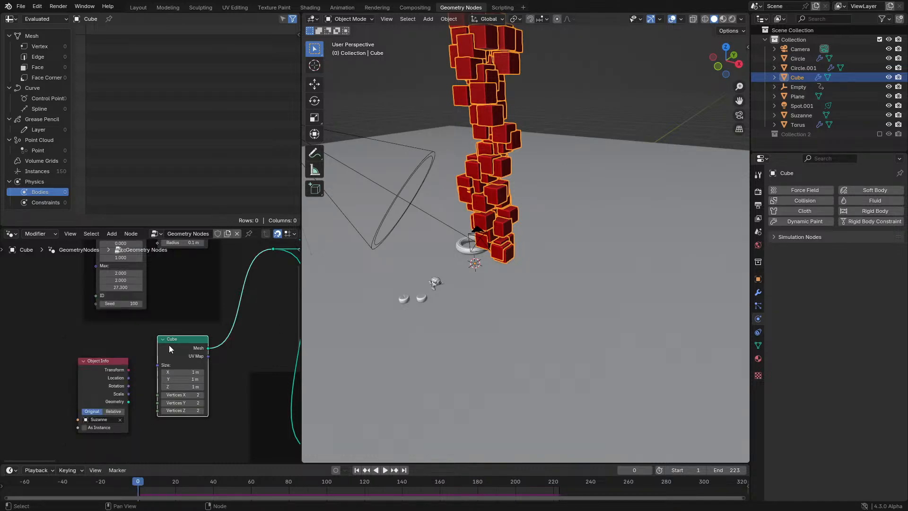
pyautogui.moveTo(137, 288); pyautogui.dragTo(160, 368, button='middle')
pyautogui.hotkey('shift', 'a')
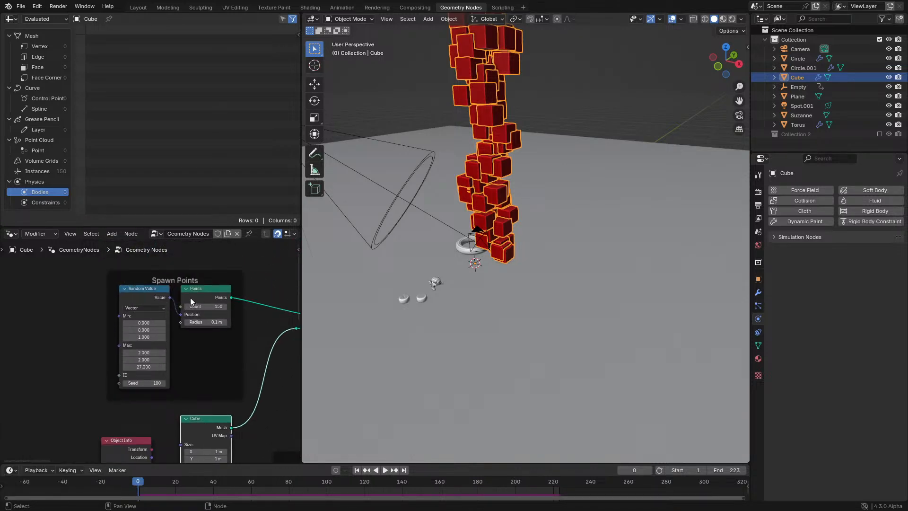
# - Add a Grid node beside the Spawn Points frame
pyautogui.hotkey('ctrl', 'space')
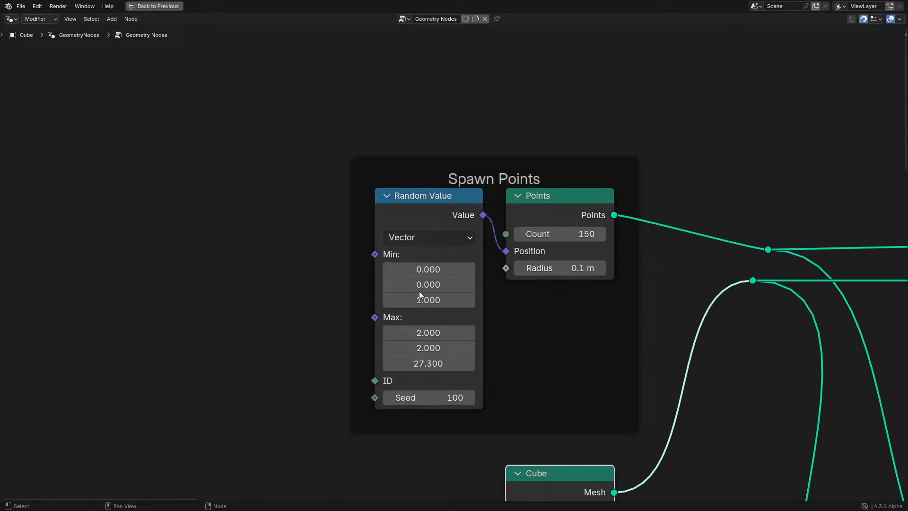
pyautogui.hotkey('shift', 'a')
pyautogui.click(282, 211)
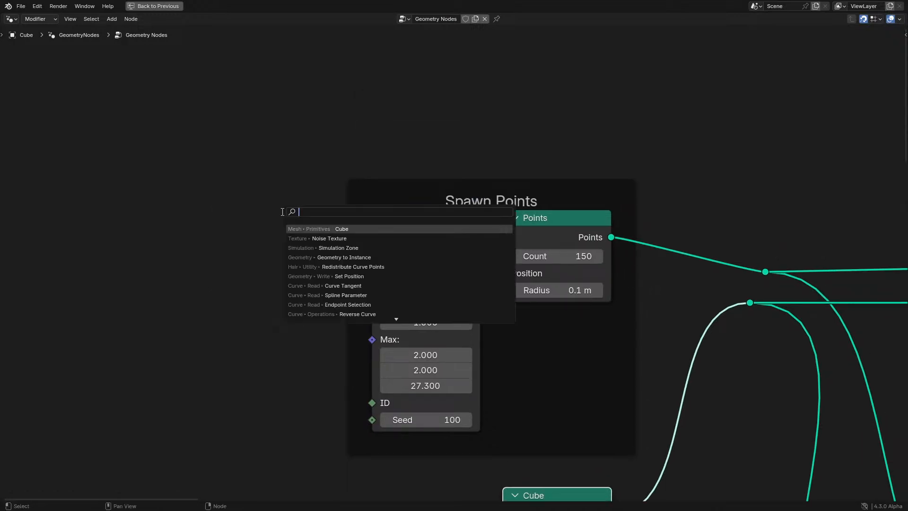
pyautogui.write('grid')
pyautogui.press('Return')
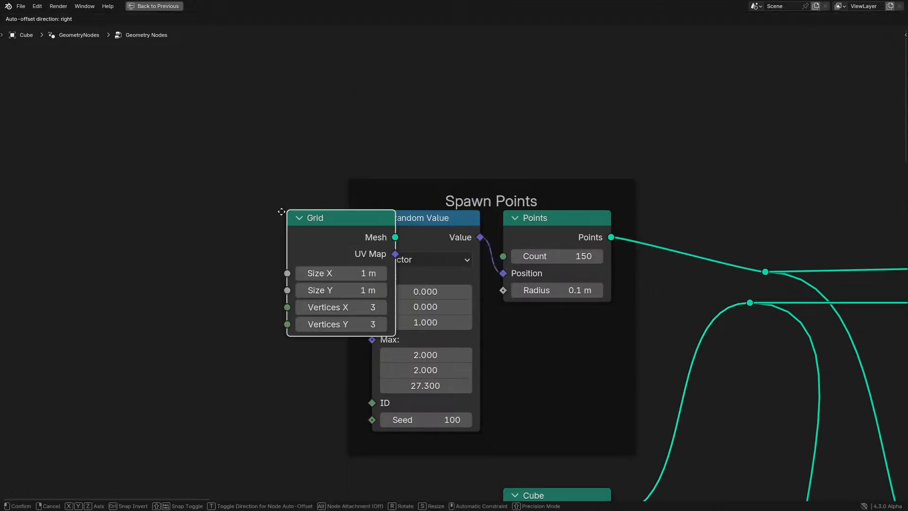
pyautogui.click(139, 200)
# - Link the Grid's Mesh output to the reroute that carries the spawn points, and add a Mesh to Points node after the Grid
pyautogui.moveTo(210, 206); pyautogui.dragTo(768, 274)
pyautogui.write('m po')
pyautogui.press('Return')
pyautogui.click(241, 198)
# - Play a few frames to check the Grid-based spawn points, then return to frame 0
pyautogui.hotkey('ctrl', 'space')
pyautogui.press('space')
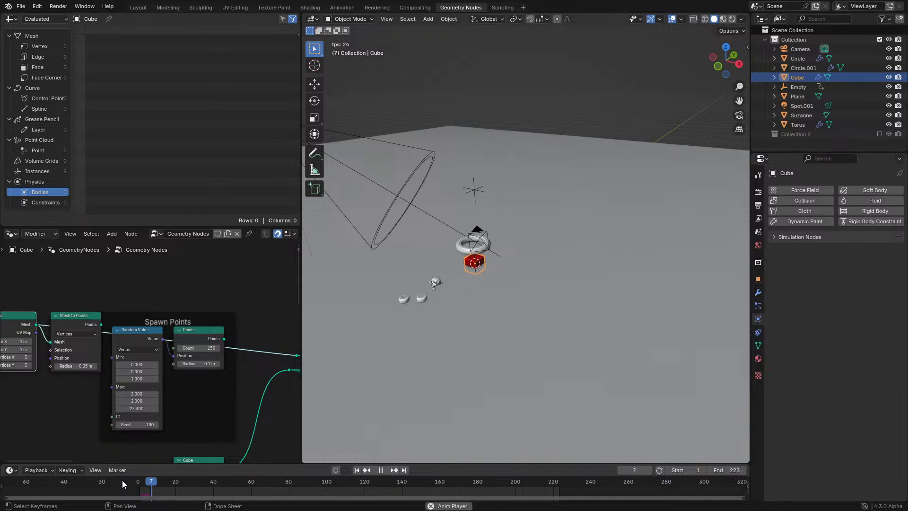
pyautogui.press('space')
pyautogui.click(122, 480)
# - Set the Grid's Size X and Size Y to 17.3 m and play a few frames
pyautogui.moveTo(92, 381); pyautogui.dragTo(219, 374, button='middle')
pyautogui.scroll(1, 140, 346)
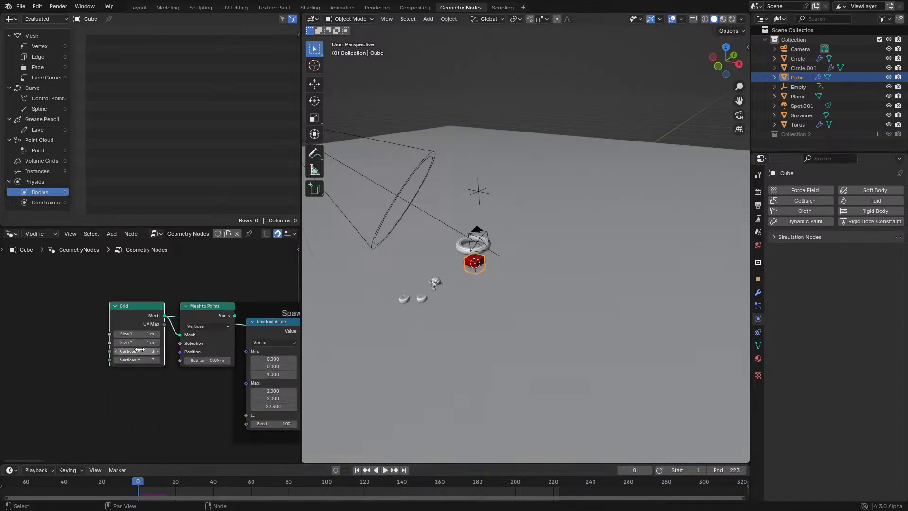
pyautogui.moveTo(138, 335); pyautogui.dragTo(151, 338)
pyautogui.press('space')
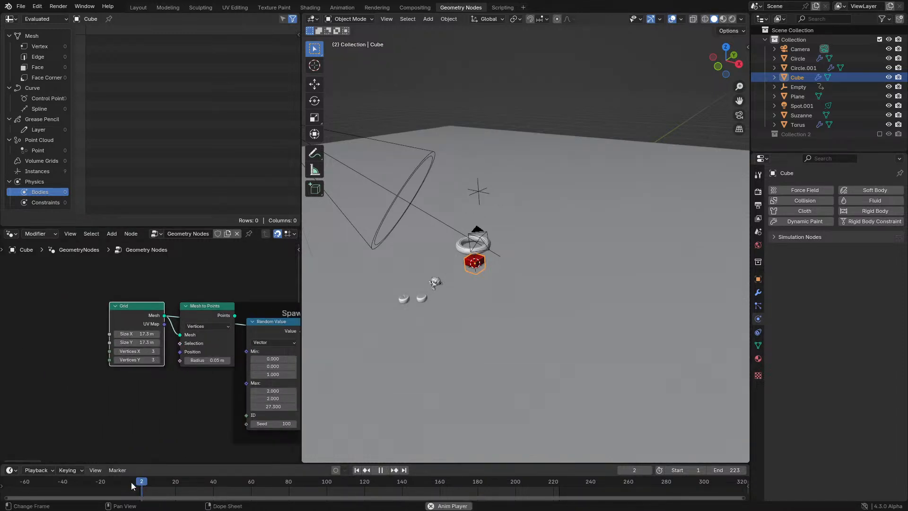
pyautogui.press('space')
# - Connect the Points output of Mesh to Points to the spawn points reroute and return to frame 0
pyautogui.hotkey('ctrl', 'space')
pyautogui.moveTo(348, 294); pyautogui.dragTo(154, 356, button='middle')
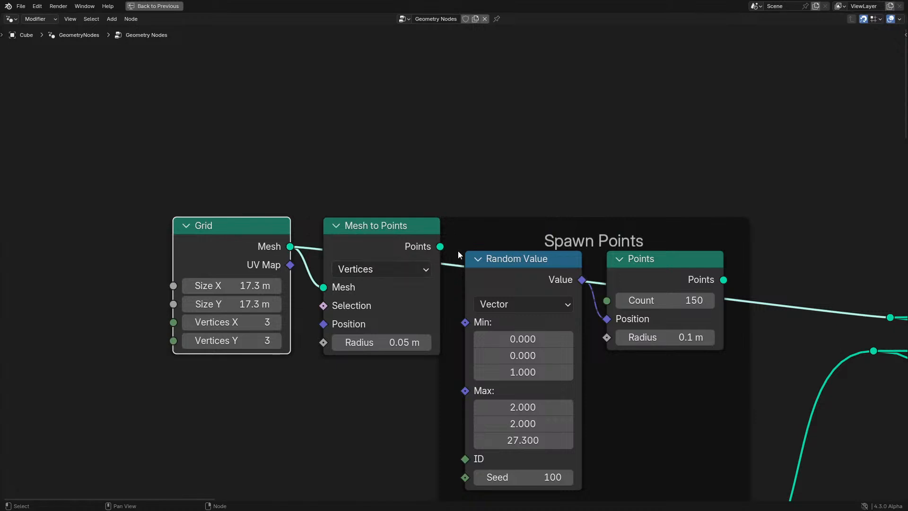
pyautogui.moveTo(440, 247); pyautogui.dragTo(889, 316)
pyautogui.hotkey('ctrl', 'space')
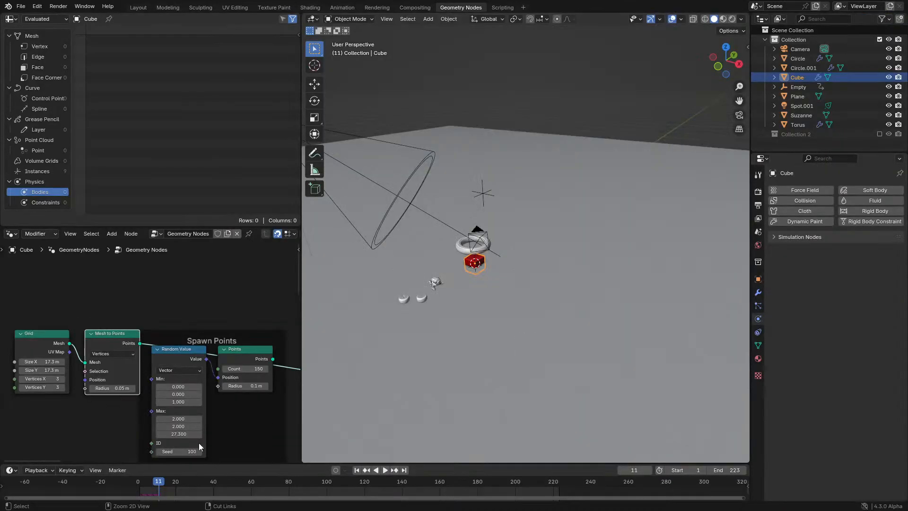
pyautogui.scroll(2, 237, 388)
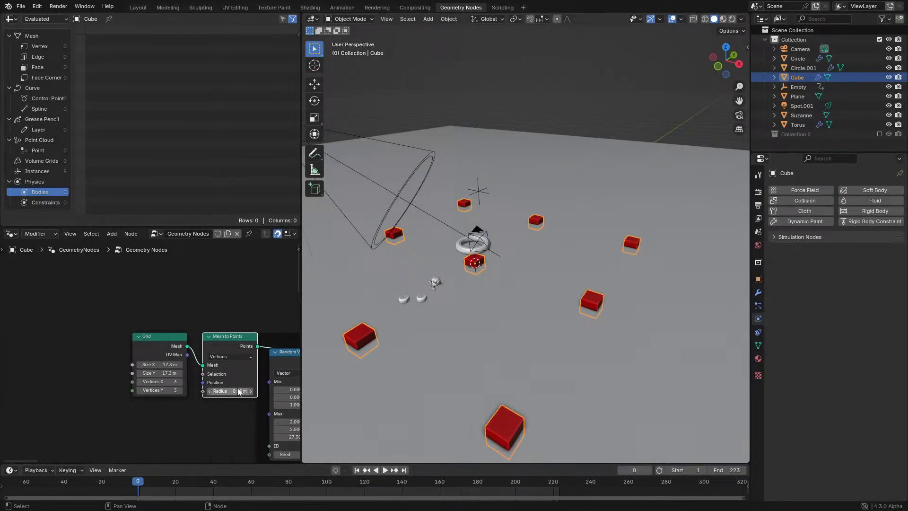
# - Set the Grid's Size X and Size Y to 20 m and its Vertices X and Vertices Y to 20
pyautogui.moveTo(166, 375); pyautogui.dragTo(166, 367)
pyautogui.write('20')
pyautogui.press('Return')
pyautogui.moveTo(165, 402); pyautogui.dragTo(161, 391)
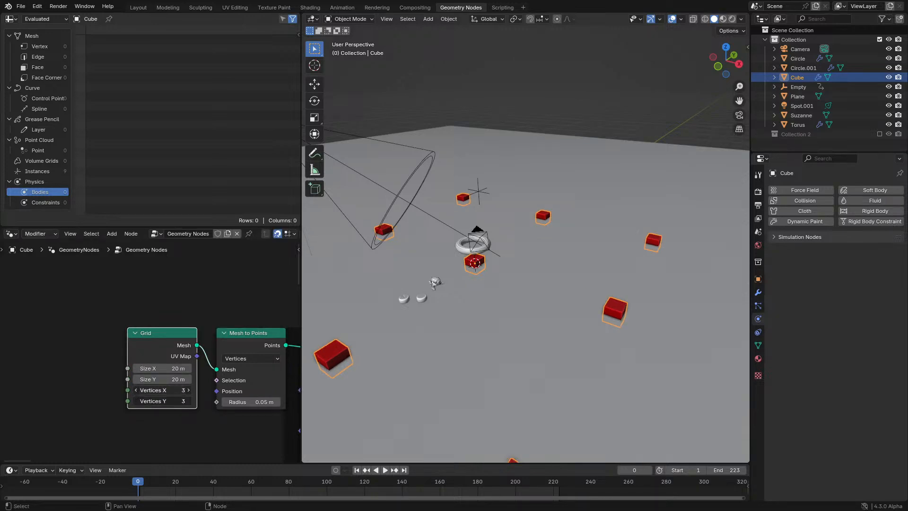
pyautogui.write('20')
pyautogui.press('Return')
# - Move the Grid and Mesh to Points nodes away from the spawn points frame and insert a Transform Geometry node after Mesh to Points
pyautogui.hotkey('ctrl', 'space')
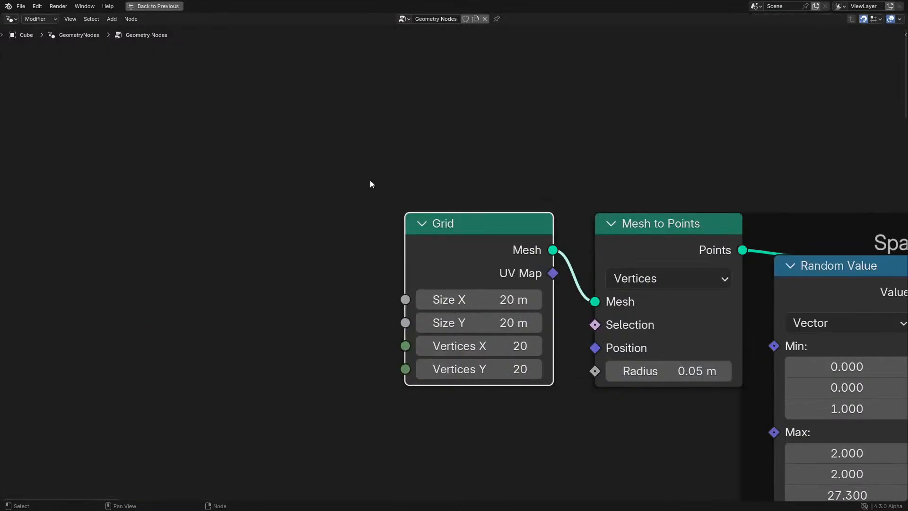
pyautogui.moveTo(370, 180); pyautogui.dragTo(662, 392)
pyautogui.press('g')
pyautogui.click(262, 351)
pyautogui.hotkey('shift', 'a')
pyautogui.click(455, 150)
pyautogui.write('tra')
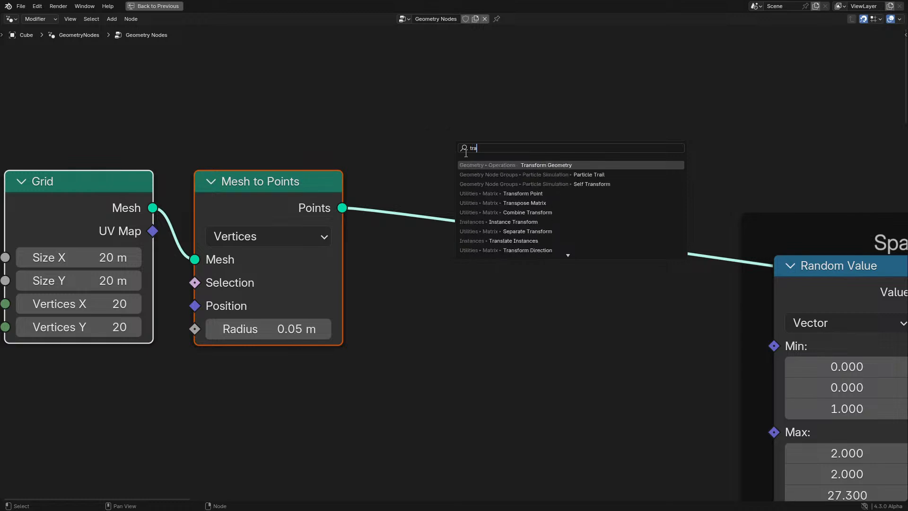
pyautogui.click(504, 166)
pyautogui.click(503, 171)
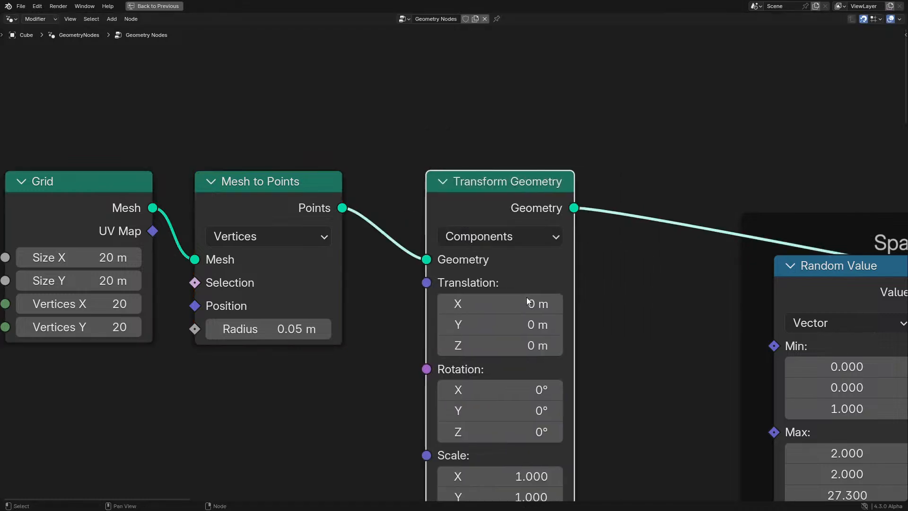
# - Set the Transform Geometry node's X rotation to 90° and its Z translation to 12 m
pyautogui.click(476, 393)
pyautogui.write('90')
pyautogui.press('Return')
pyautogui.hotkey('ctrl', 'space')
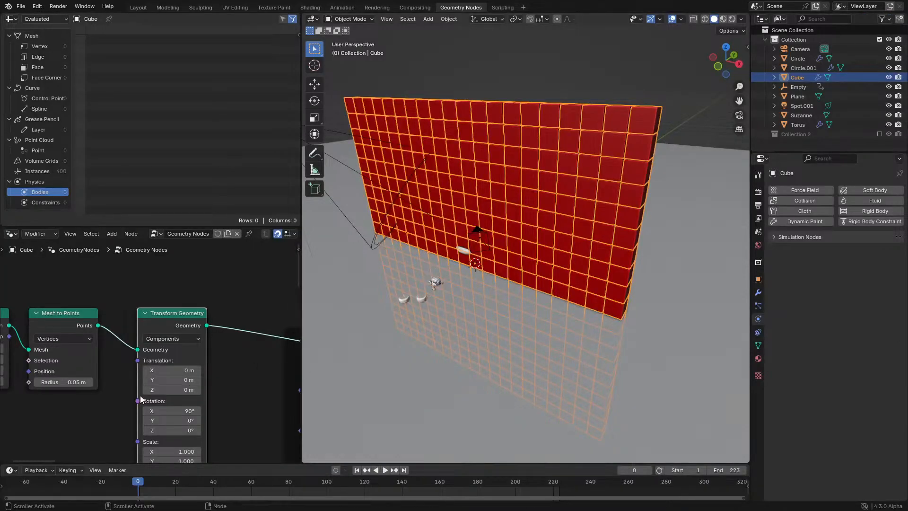
pyautogui.moveTo(171, 389); pyautogui.dragTo(191, 390)
# - Play the simulation of the upright cube wall to about frame 41, then return to frame 0
pyautogui.press('space')
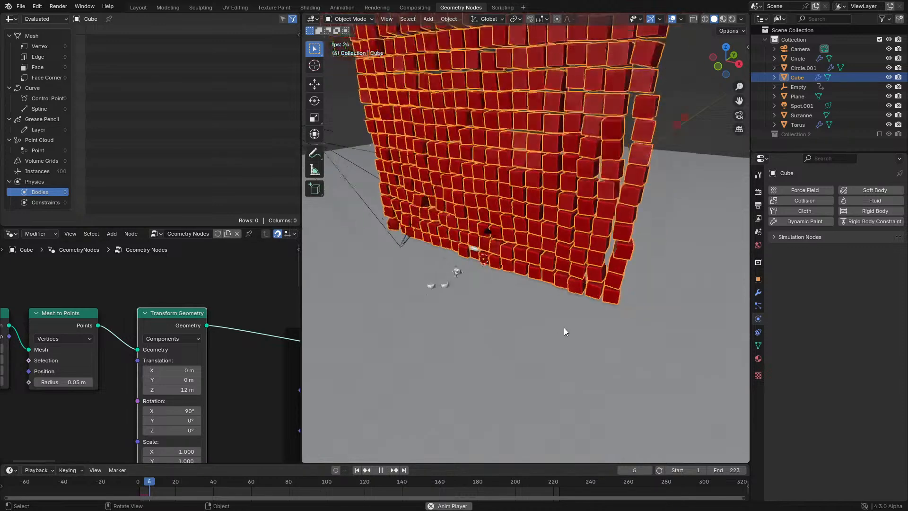
pyautogui.press('space')
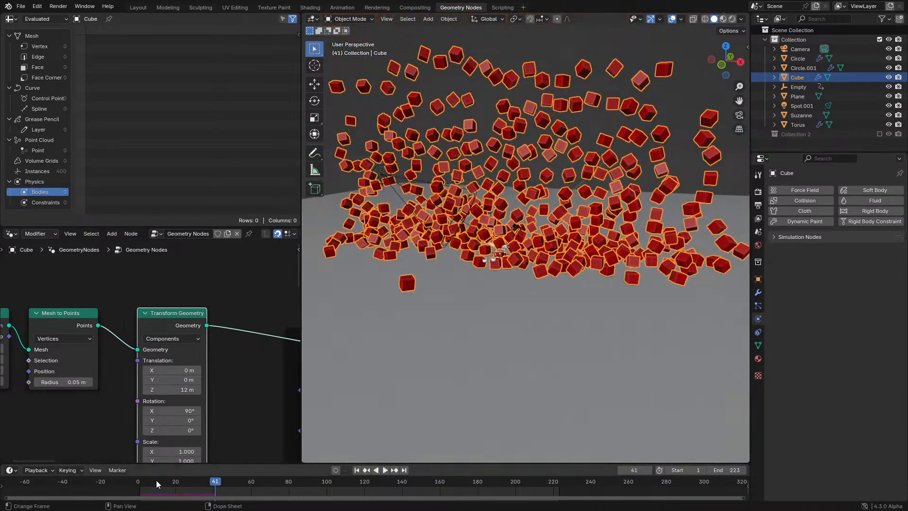
pyautogui.click(137, 482)
# - Examine the wall's lower edge up close, advancing three single frames and going back to frame 0
pyautogui.moveTo(535, 279); pyautogui.dragTo(560, 290, button='middle')
pyautogui.scroll(7, 557, 270)
pyautogui.scroll(-3, 588, 278)
pyautogui.press('Right')
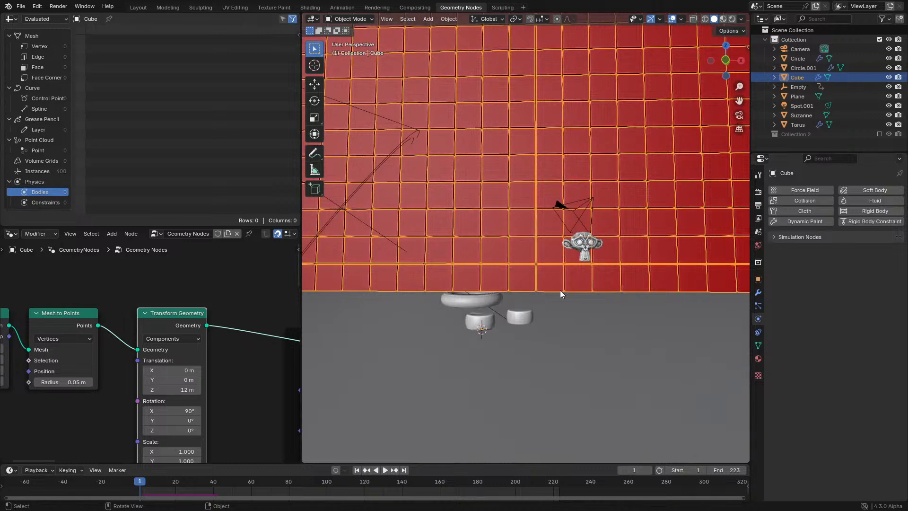
pyautogui.press('Right')
pyautogui.press('Right')
pyautogui.press('Left')
pyautogui.scroll(-7, 206, 379)
pyautogui.press('Left')
pyautogui.press('Left')
# - Look over the Cubes frame in the node tree, then play the simulation to about frame 58 and return to the start
pyautogui.moveTo(227, 385); pyautogui.dragTo(165, 284, button='middle')
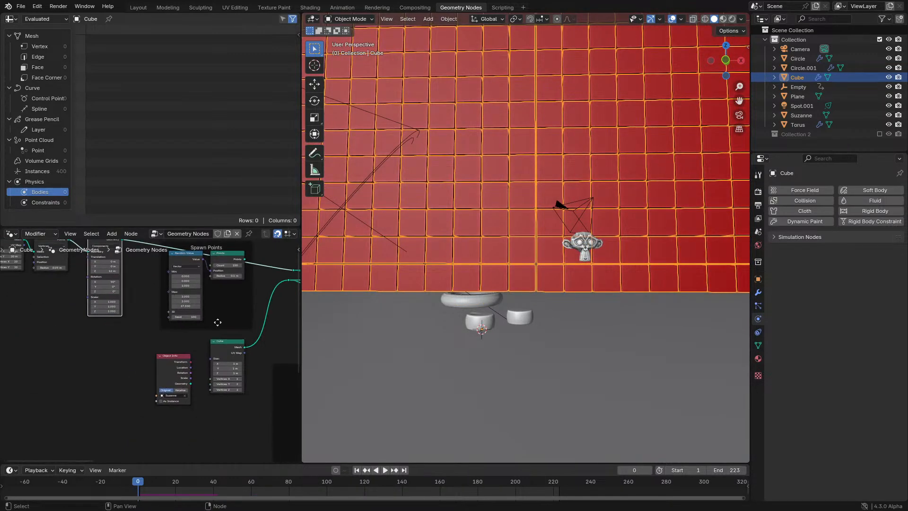
pyautogui.moveTo(218, 322); pyautogui.dragTo(98, 246, button='middle')
pyautogui.scroll(2, 244, 363)
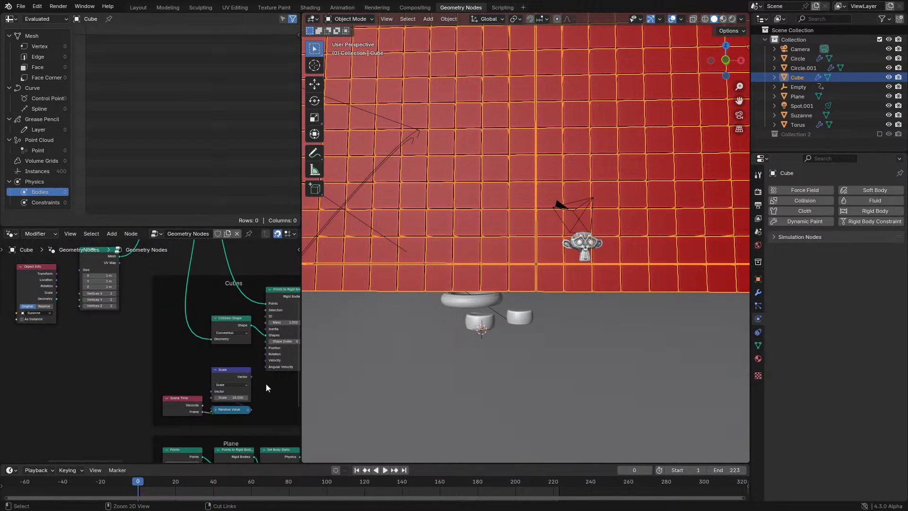
pyautogui.scroll(-5, 595, 276)
pyautogui.moveTo(595, 276); pyautogui.dragTo(580, 286, button='middle')
pyautogui.press('space')
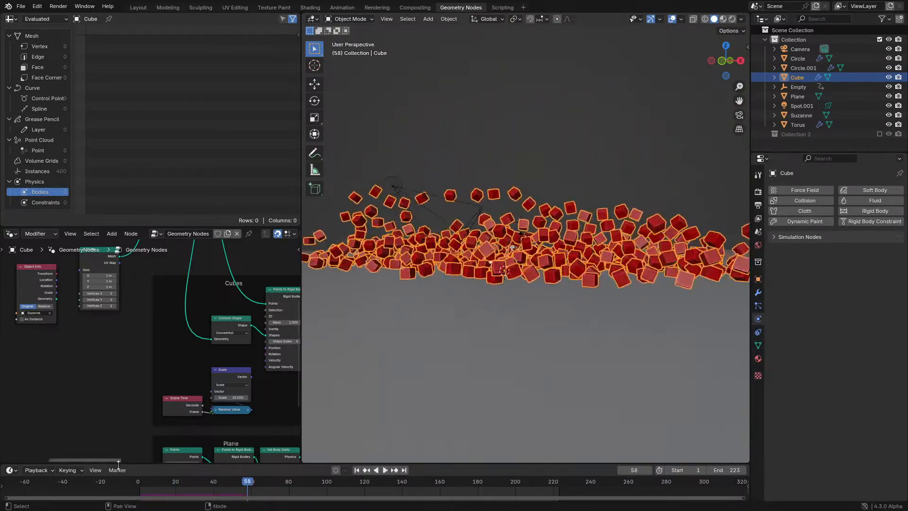
pyautogui.press('Escape')
# - Play the falling wall from a new viewing angle to about frame 125, then jump back near the start
pyautogui.moveTo(558, 265); pyautogui.dragTo(550, 259, button='middle')
pyautogui.scroll(4, 501, 234)
pyautogui.moveTo(501, 234); pyautogui.dragTo(552, 228, button='middle')
pyautogui.press('space')
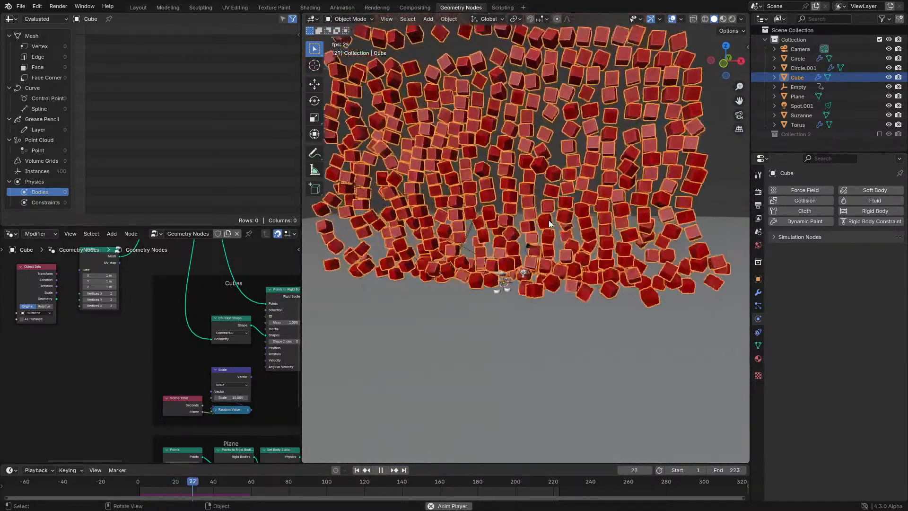
pyautogui.click(118, 470)
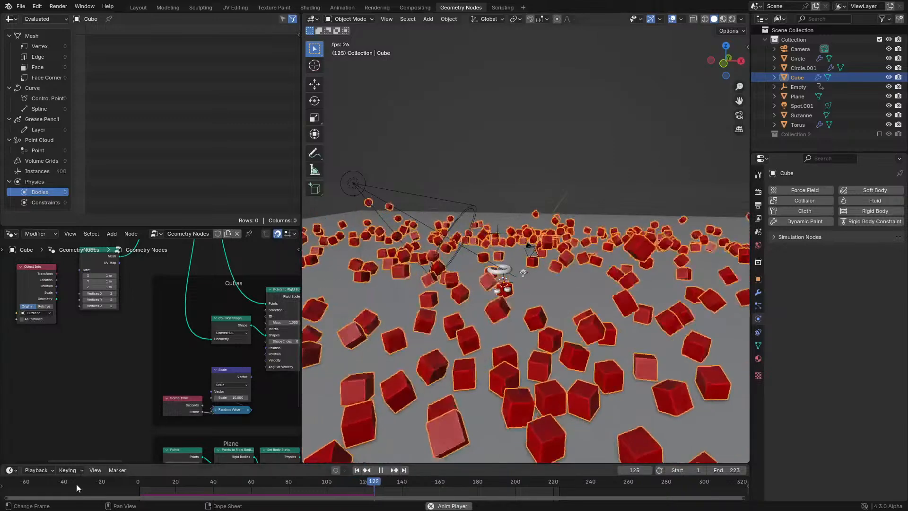
pyautogui.click(149, 482)
# - Stop the playback, replay only the first 9 frames, and return to frame 0
pyautogui.press('space')
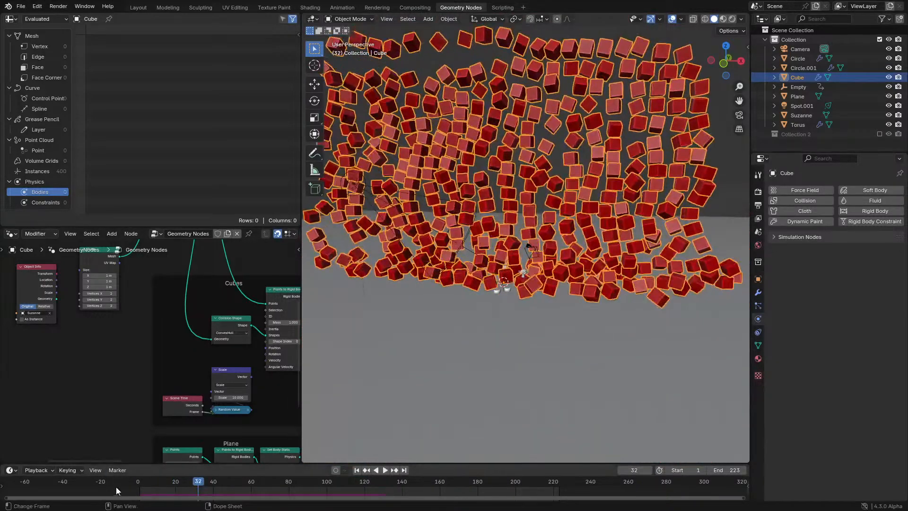
pyautogui.click(115, 487)
pyautogui.press('space')
pyautogui.press('space')
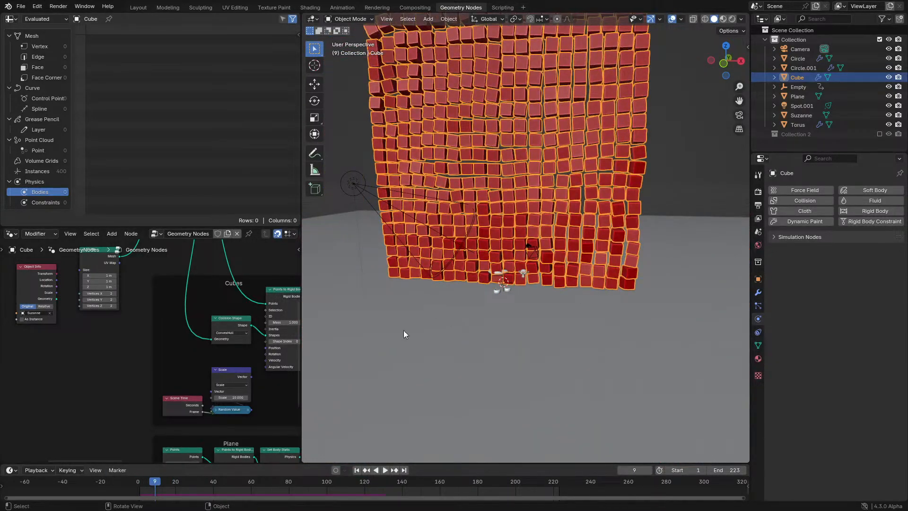
pyautogui.click(132, 486)
# - Play the wall's collapse from an oblique angle to about frame 121, then return to frame 0
pyautogui.moveTo(456, 315); pyautogui.dragTo(430, 304, button='middle')
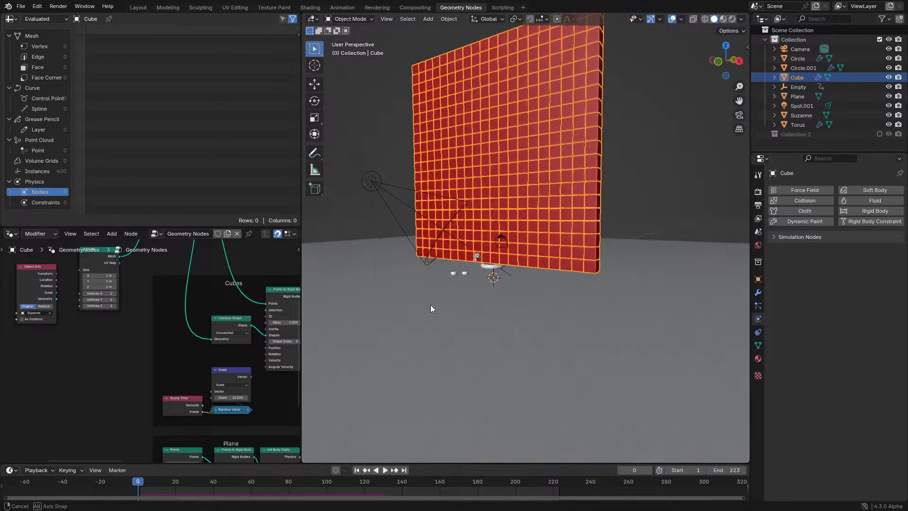
pyautogui.keyDown('shift'); pyautogui.moveTo(506, 269); pyautogui.dragTo(489, 327, button='middle'); pyautogui.keyUp('shift')
pyautogui.press('space')
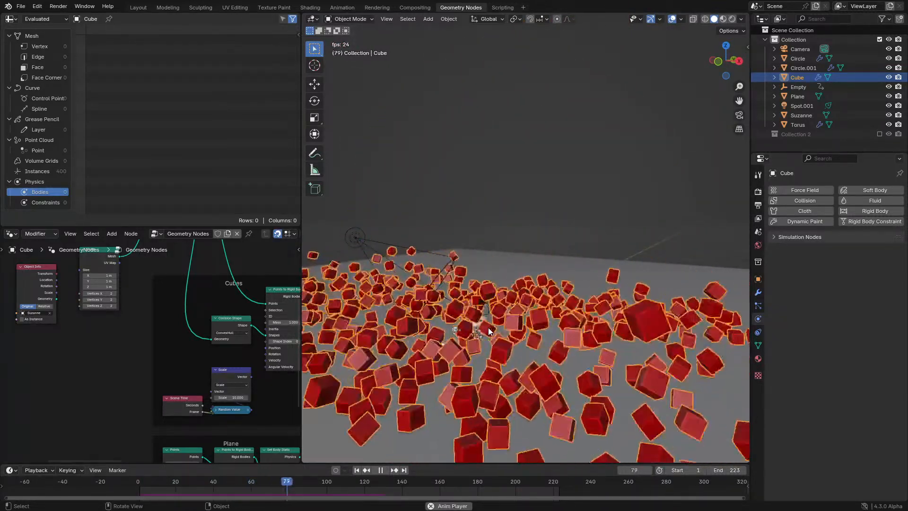
pyautogui.press('space')
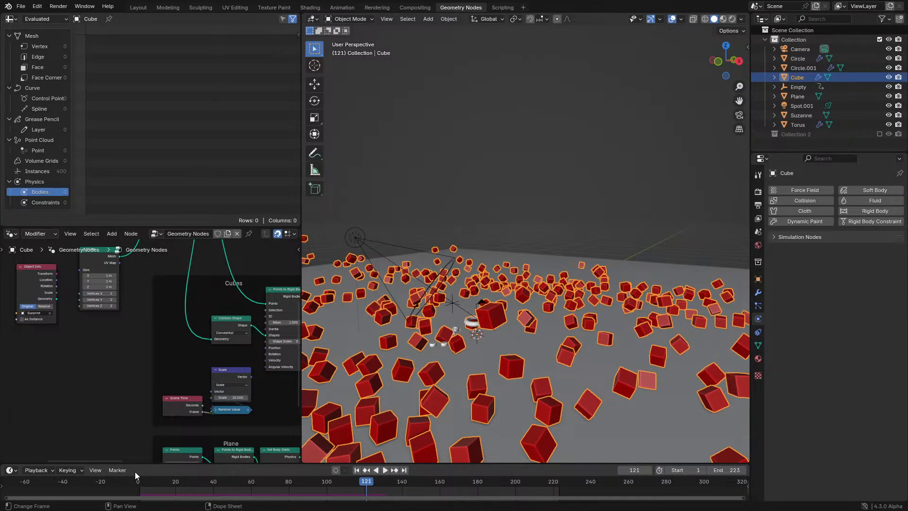
pyautogui.moveTo(133, 475)
pyautogui.mouseDown()
pyautogui.moveTo(167, 499)
pyautogui.moveTo(109, 480)
pyautogui.moveTo(174, 474)
pyautogui.moveTo(137, 480)
pyautogui.mouseUp()
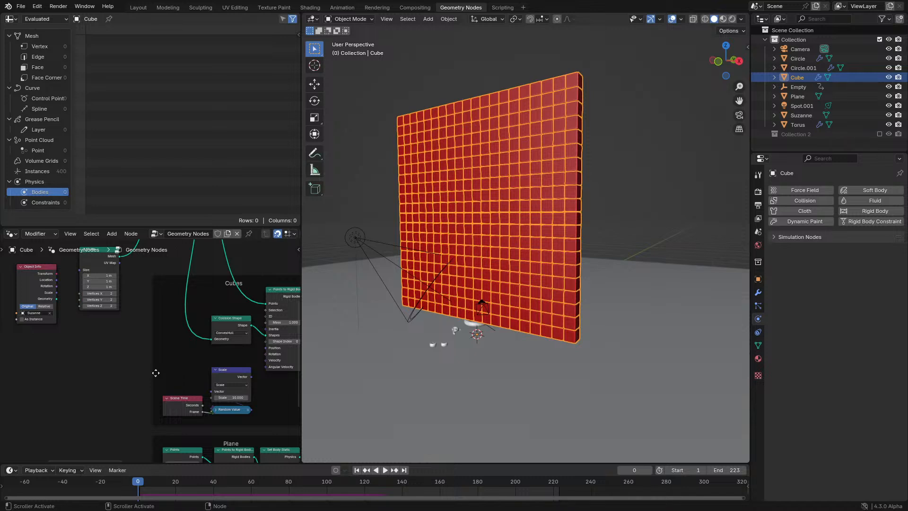
# - Look at the links feeding the Cubes frame, play the simulation to about frame 27, and return to frame 0
pyautogui.moveTo(217, 310); pyautogui.dragTo(189, 353, button='middle')
pyautogui.scroll(1, 204, 303)
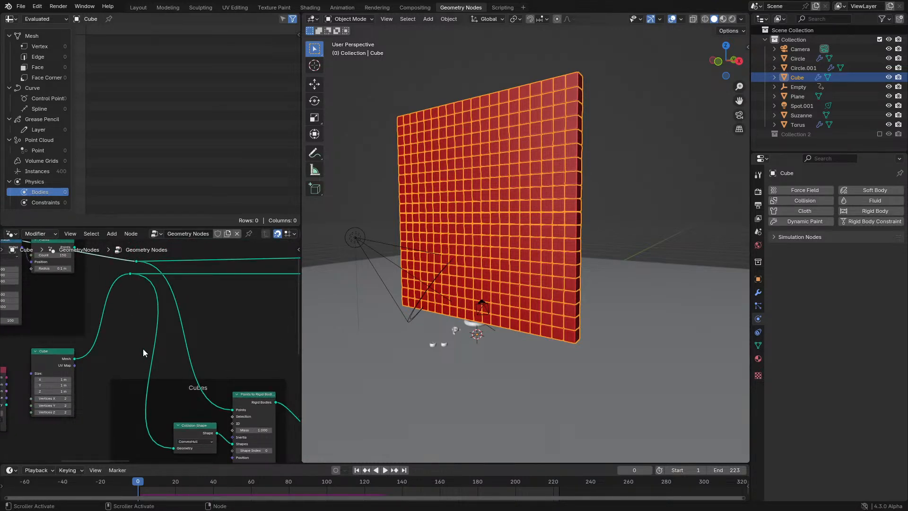
pyautogui.press('space')
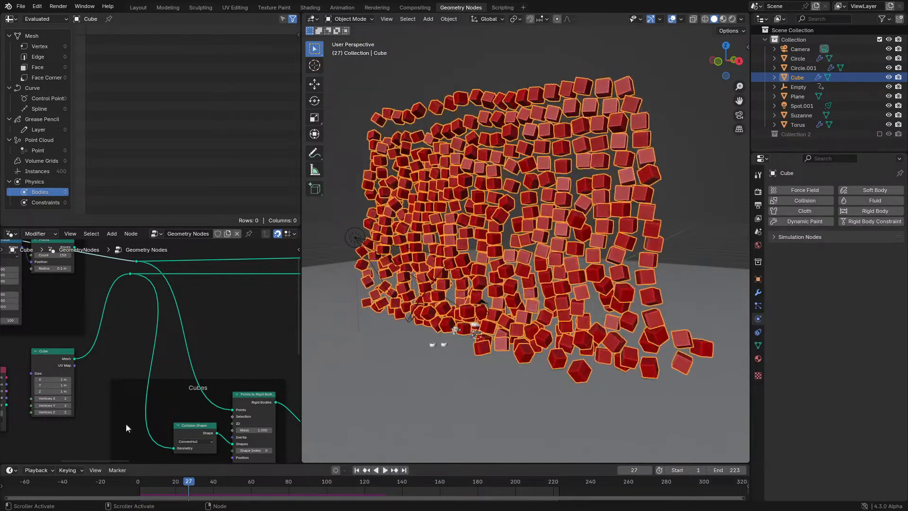
pyautogui.click(132, 482)
# - Set the Grid's Vertices Y to 5 and its Size Y to 4 m
pyautogui.moveTo(93, 361); pyautogui.dragTo(219, 433, button='middle')
pyautogui.moveTo(79, 325); pyautogui.dragTo(262, 356, button='middle')
pyautogui.scroll(1, 265, 358)
pyautogui.scroll(2, 144, 350)
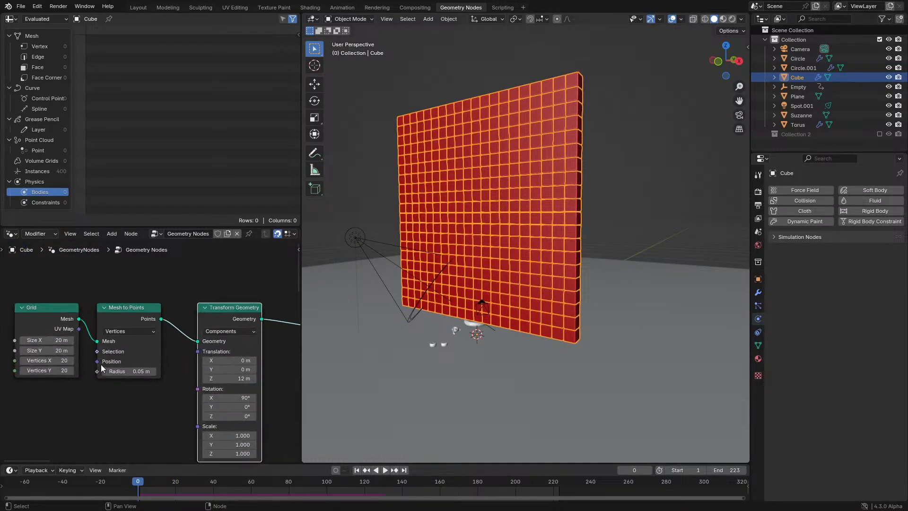
pyautogui.moveTo(101, 364); pyautogui.dragTo(160, 385, button='middle')
pyautogui.click(114, 390)
pyautogui.write('5')
pyautogui.press('Return')
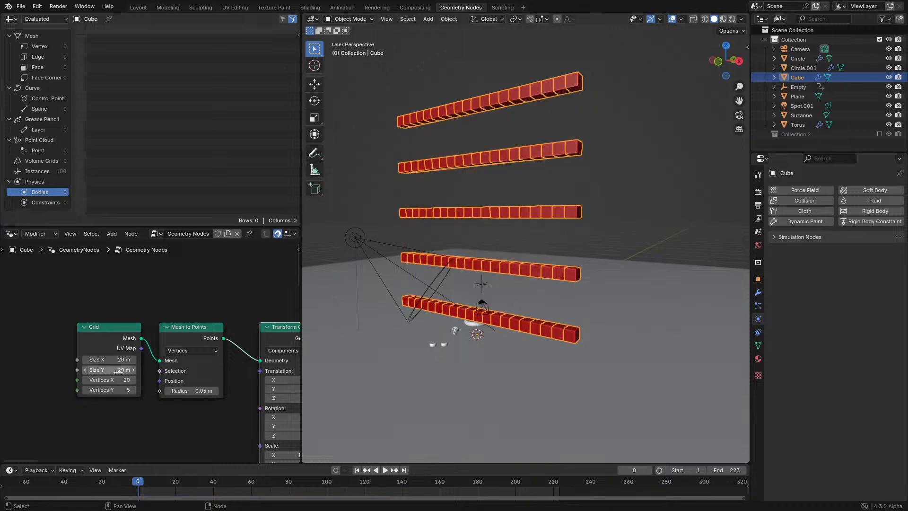
pyautogui.moveTo(111, 370)
pyautogui.keyDown('ctrl'); pyautogui.mouseDown()
pyautogui.moveTo(92, 370)
pyautogui.moveTo(104, 370)
pyautogui.mouseUp(); pyautogui.keyUp('ctrl')
pyautogui.click(108, 370)
pyautogui.press('Escape')
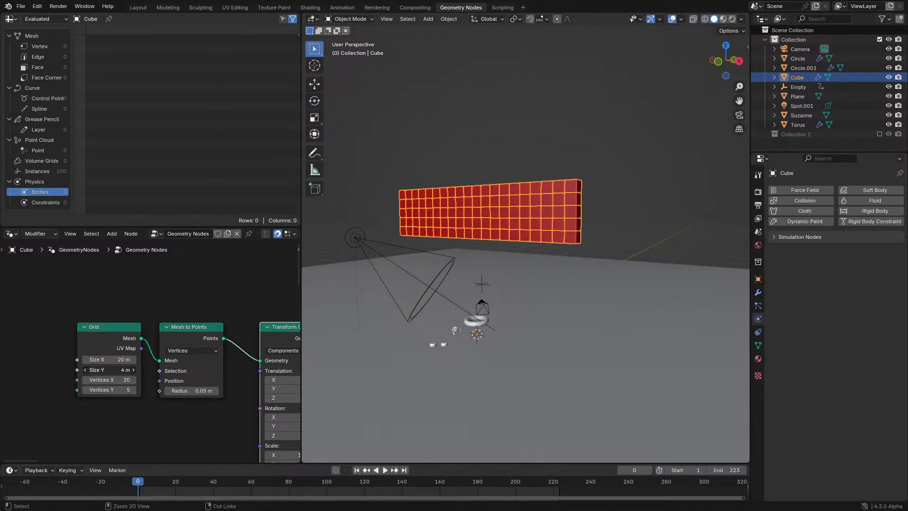
# - Play the simulation with the lower five-row wall to about frame 125, then return to frame 0
pyautogui.press('space')
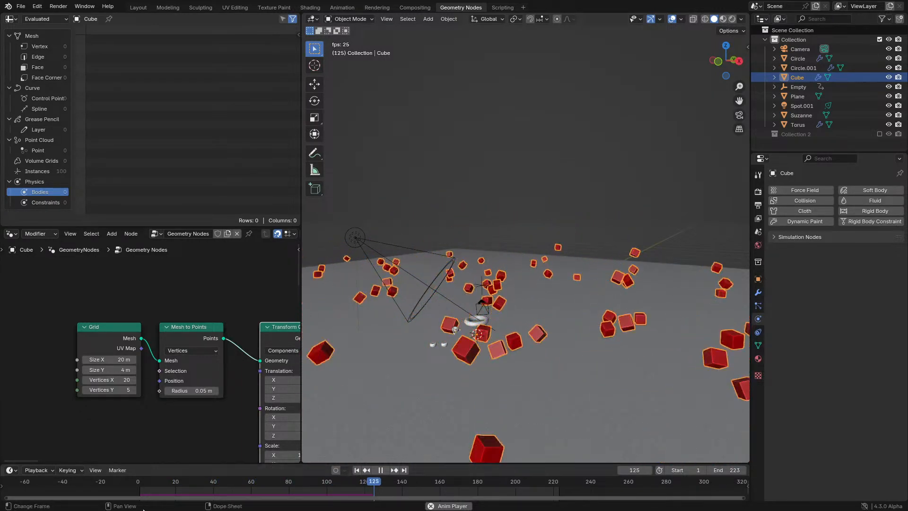
pyautogui.click(122, 479)
pyautogui.press('space')
pyautogui.click(121, 482)
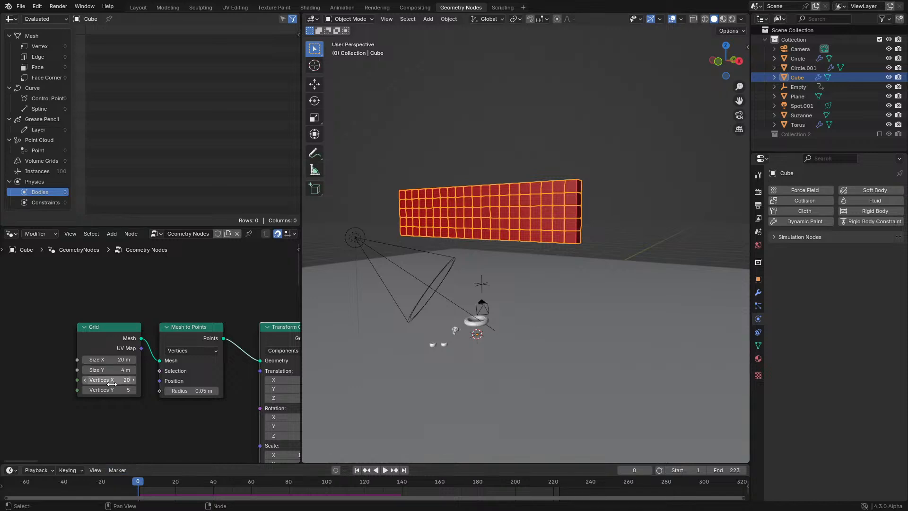
# - Raise the Grid's Vertices Y to 20 and its Size Y to 20 m
pyautogui.keyDown('ctrl'); pyautogui.scroll(5, 112, 389); pyautogui.keyUp('ctrl')
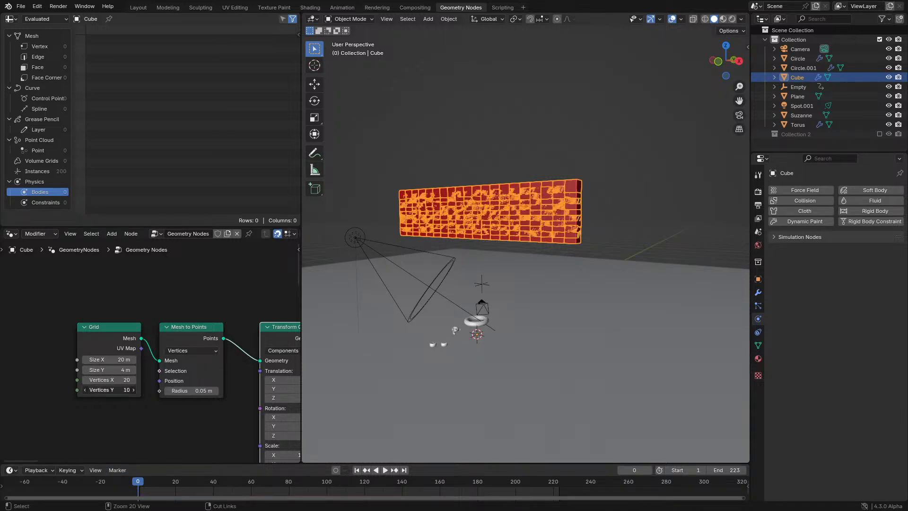
pyautogui.keyDown('ctrl'); pyautogui.scroll(10, 111, 389); pyautogui.keyUp('ctrl')
pyautogui.keyDown('ctrl'); pyautogui.scroll(5, 111, 369); pyautogui.keyUp('ctrl')
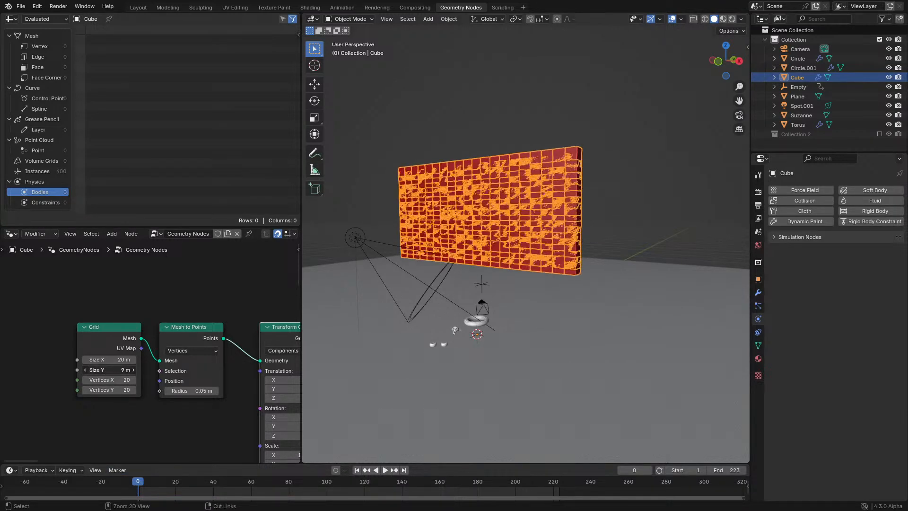
pyautogui.keyDown('ctrl'); pyautogui.scroll(11, 111, 370); pyautogui.keyUp('ctrl')
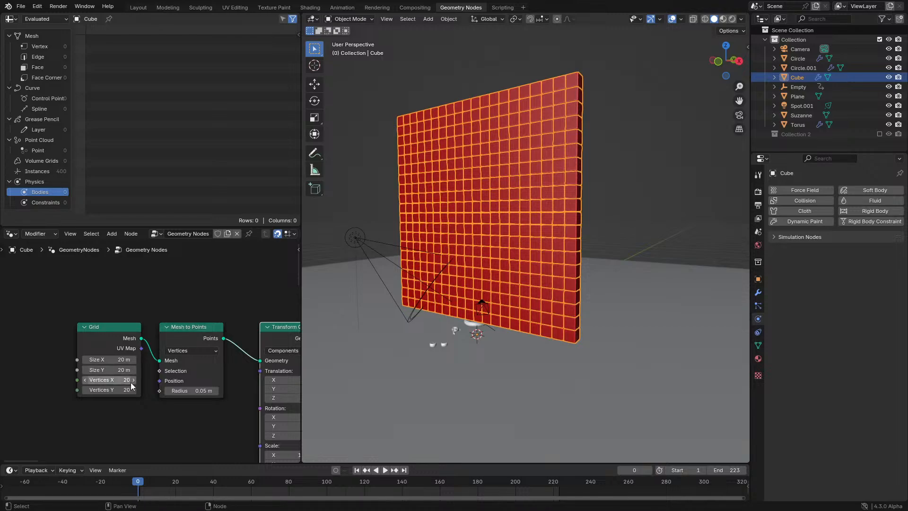
# - Play the simulation with the full-height wall to about frame 147, then return to frame 0
pyautogui.press('space')
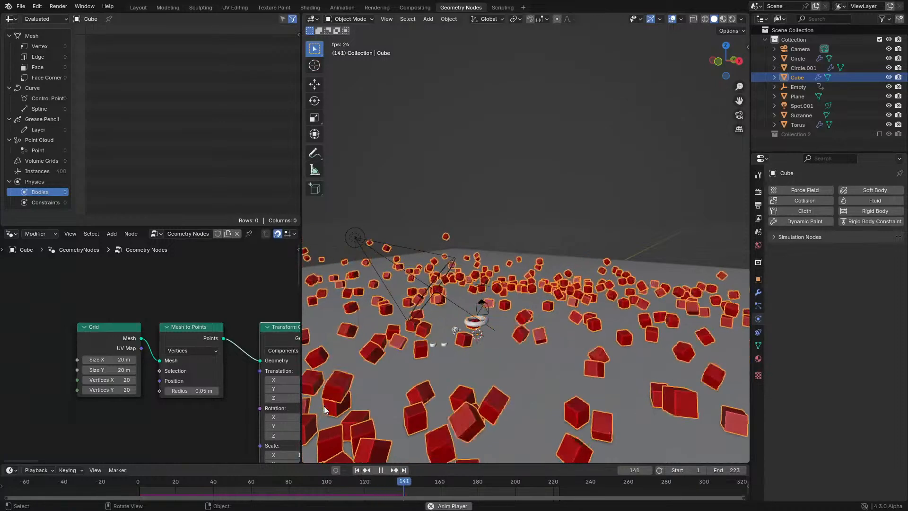
pyautogui.press('space')
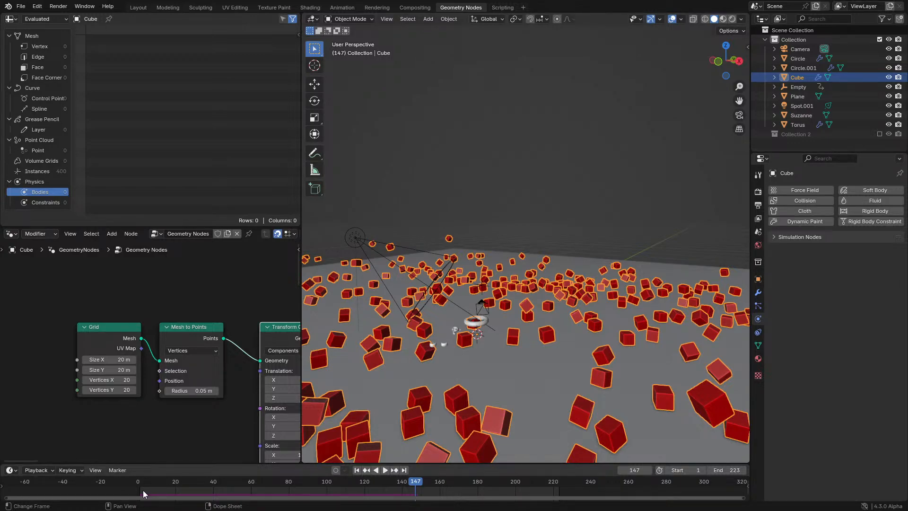
pyautogui.click(119, 483)
# - Replay the opening of the wall's collapse twice, stopping at about frame 35, and return to frame 0
pyautogui.press('space')
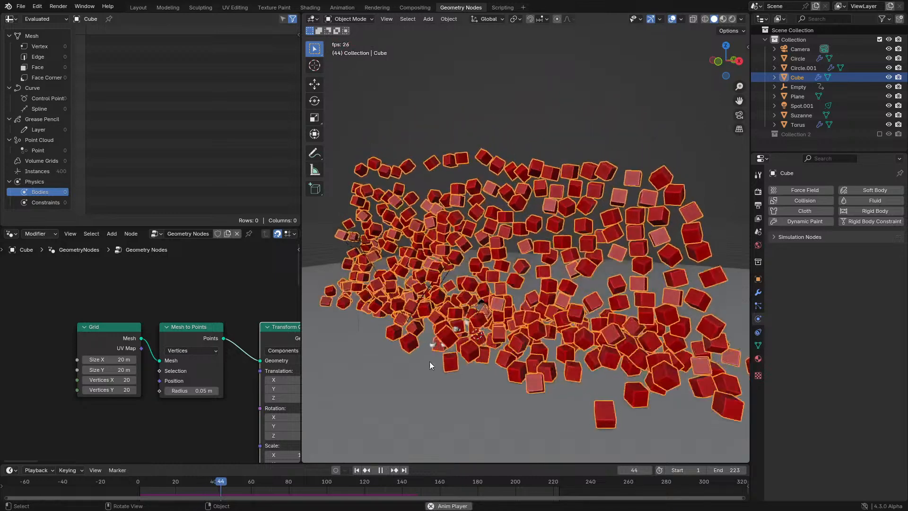
pyautogui.click(137, 484)
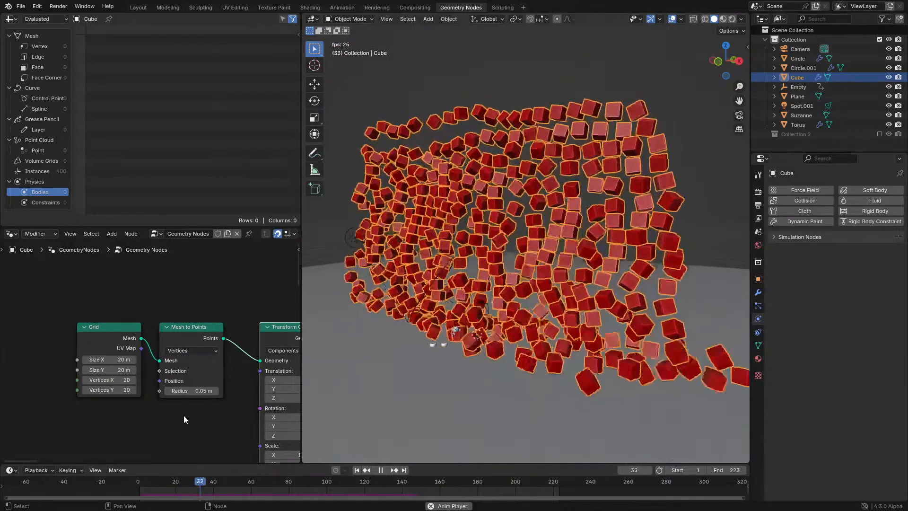
pyautogui.press('space')
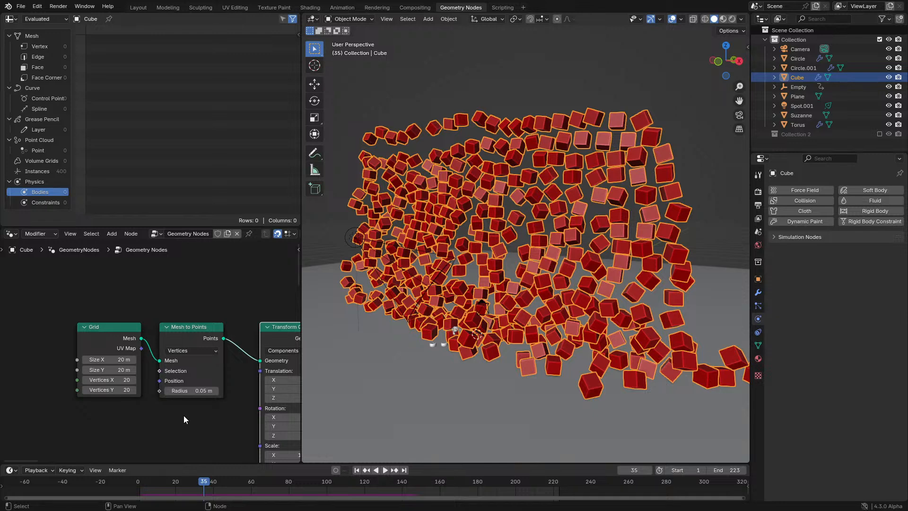
pyautogui.click(137, 483)
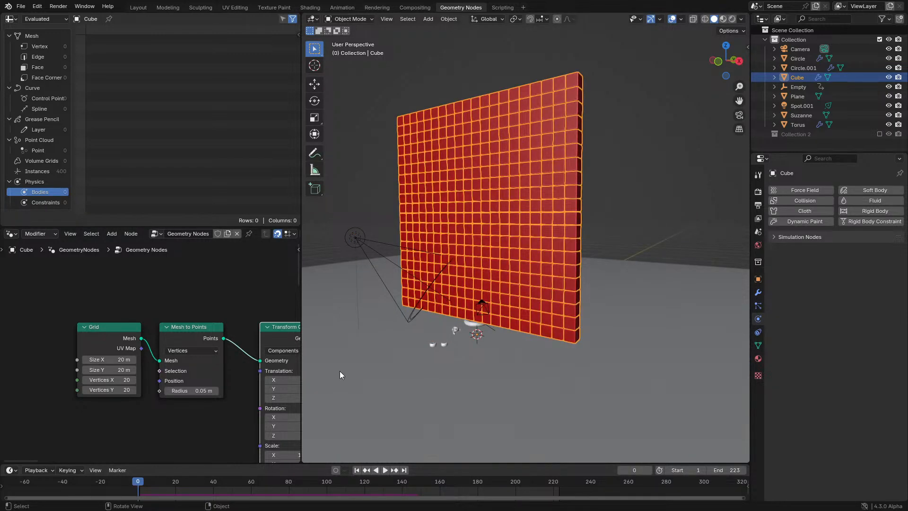
# - Bypass the Physics World node by linking the lower Join Geometry's output directly to the Simulation's Geometry input
pyautogui.press('space')
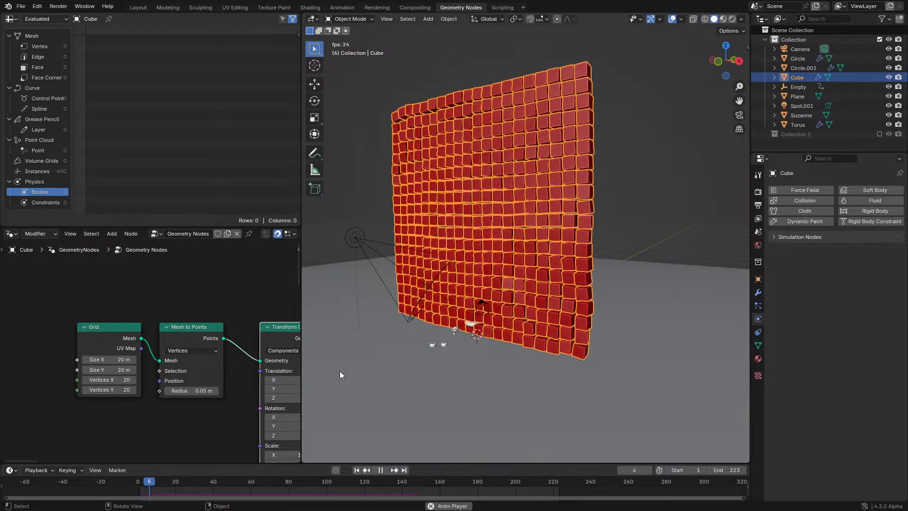
pyautogui.hotkey('ctrl', 'space')
pyautogui.scroll(-2, 705, 314)
pyautogui.moveTo(721, 317); pyautogui.dragTo(235, 311, button='middle')
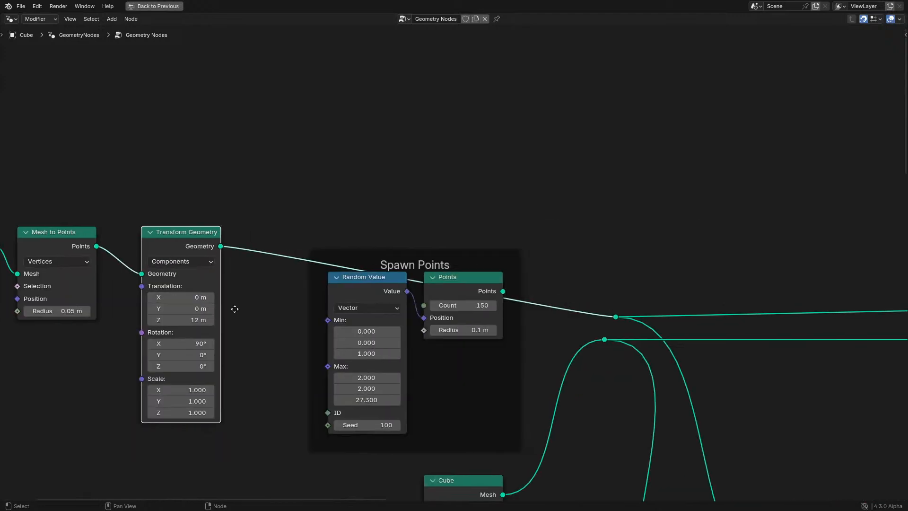
pyautogui.moveTo(644, 279); pyautogui.dragTo(271, 205, button='middle')
pyautogui.scroll(-6, 781, 426)
pyautogui.moveTo(806, 440); pyautogui.dragTo(392, 267, button='middle')
pyautogui.scroll(8, 500, 265)
pyautogui.click(499, 263)
pyautogui.scroll(6, 392, 267)
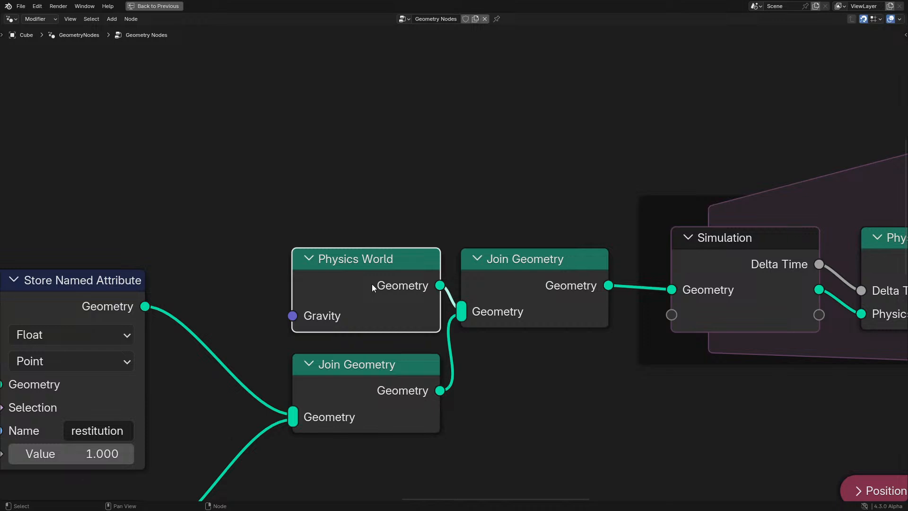
pyautogui.moveTo(371, 284); pyautogui.dragTo(363, 262)
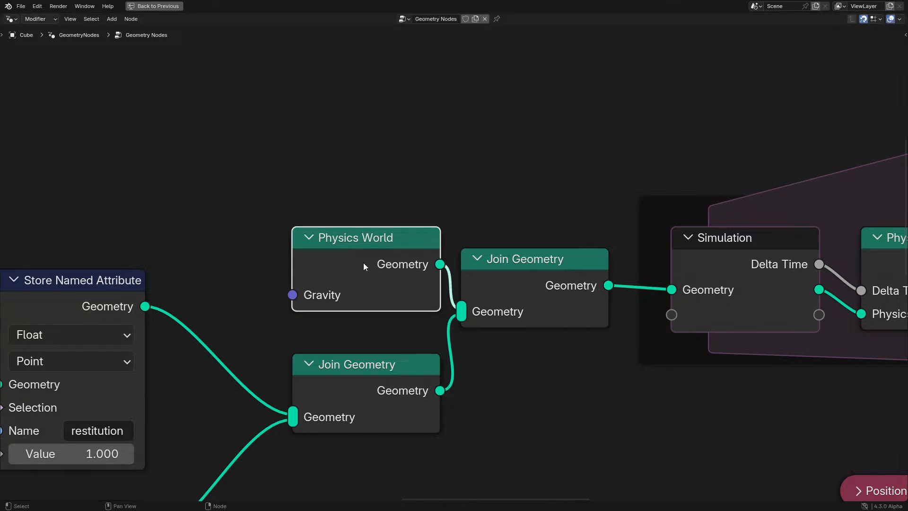
pyautogui.moveTo(426, 392); pyautogui.dragTo(672, 289)
pyautogui.hotkey('ctrl', 'space')
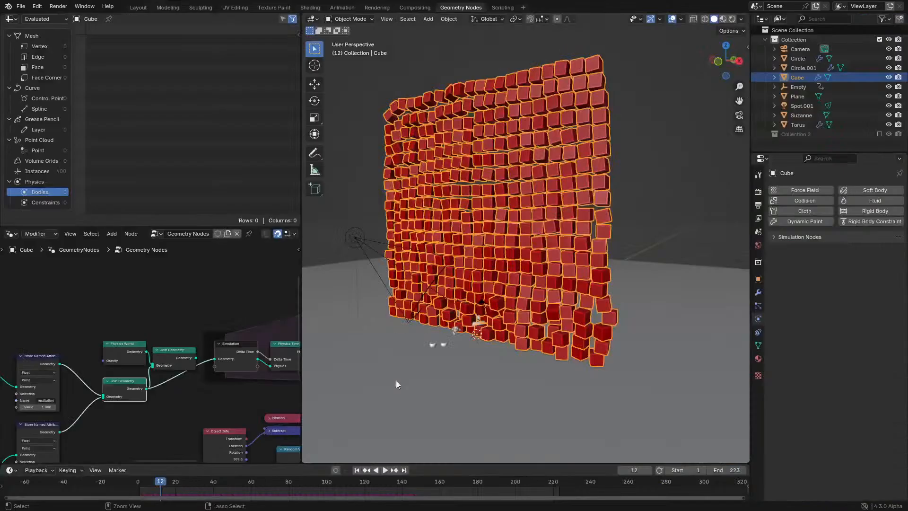
# - Play the simulation without the Physics World from frame 0 to about frame 26 and examine the nodes feeding the bypassed Join Geometry
pyautogui.hotkey('shift', 'Left')
pyautogui.press('space')
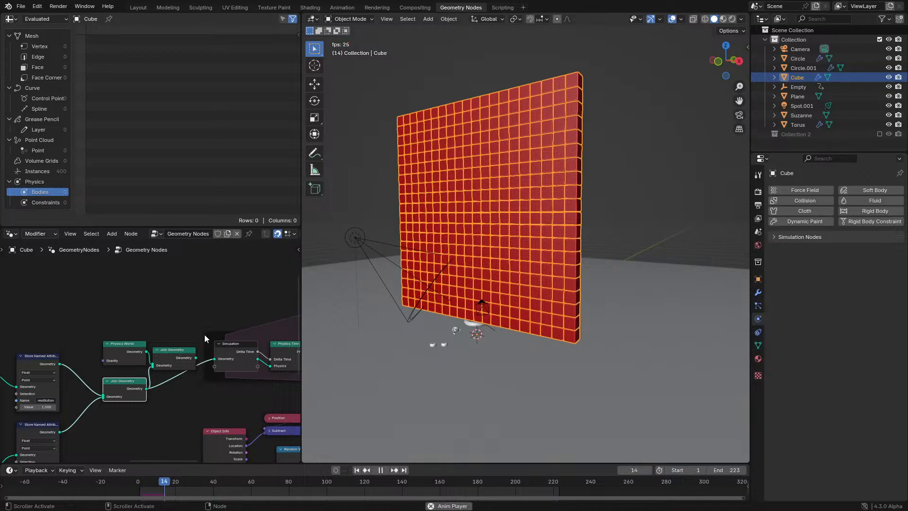
pyautogui.press('space')
pyautogui.moveTo(241, 365); pyautogui.dragTo(119, 303, button='middle')
pyautogui.scroll(1, 177, 361)
pyautogui.moveTo(180, 363); pyautogui.dragTo(136, 325, button='middle')
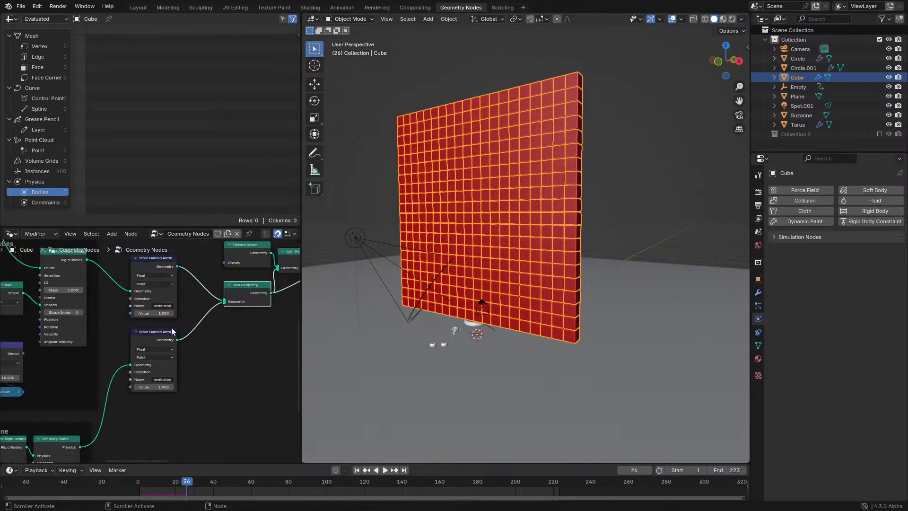
pyautogui.moveTo(62, 364); pyautogui.dragTo(83, 359, button='middle')
pyautogui.moveTo(44, 348); pyautogui.dragTo(61, 336)
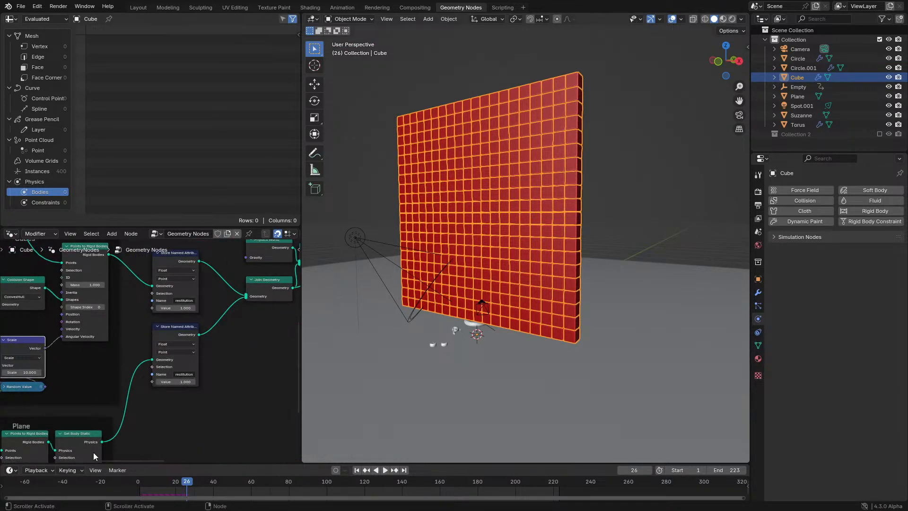
# - Replay the simulation without the Physics World from frame 0, return to frame 0 and inspect the Physics World and its Join Geometry
pyautogui.hotkey('shift', 'Left')
pyautogui.press('space')
pyautogui.press('Escape')
pyautogui.moveTo(142, 382); pyautogui.dragTo(284, 423, button='middle')
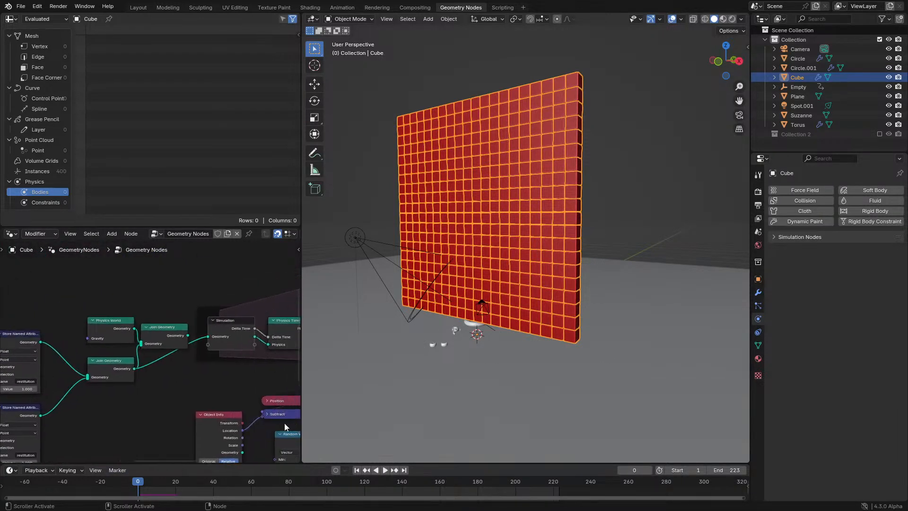
pyautogui.scroll(2, 200, 363)
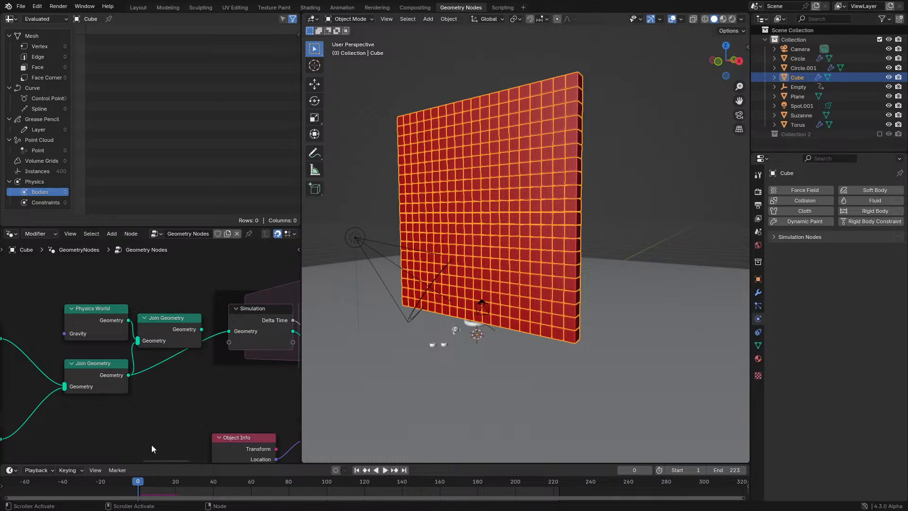
pyautogui.press('space')
pyautogui.click(131, 479)
pyautogui.press('space')
pyautogui.press('Escape')
pyautogui.scroll(1, 95, 322)
pyautogui.click(87, 296)
pyautogui.click(169, 325)
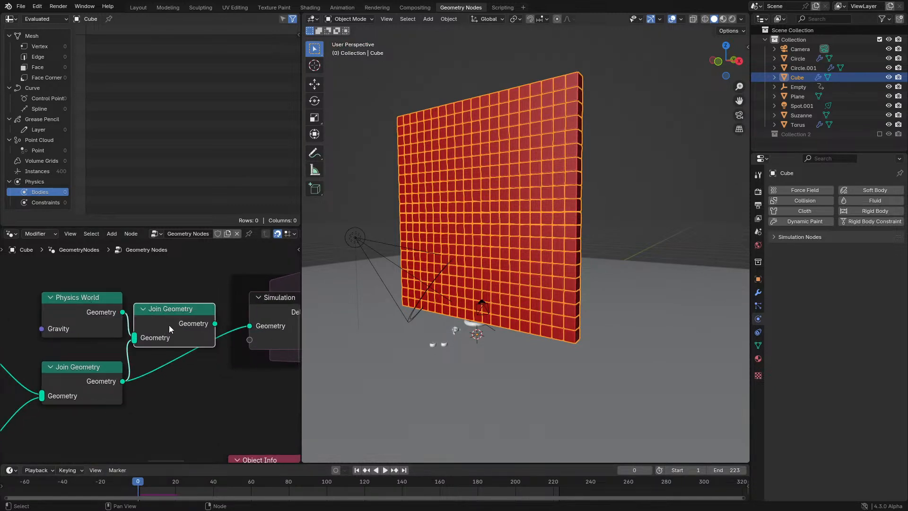
# - Add a Separate Components node above the Physics World and Join Geometry nodes
pyautogui.moveTo(148, 267); pyautogui.dragTo(151, 317, button='middle')
pyautogui.hotkey('shift', 'a')
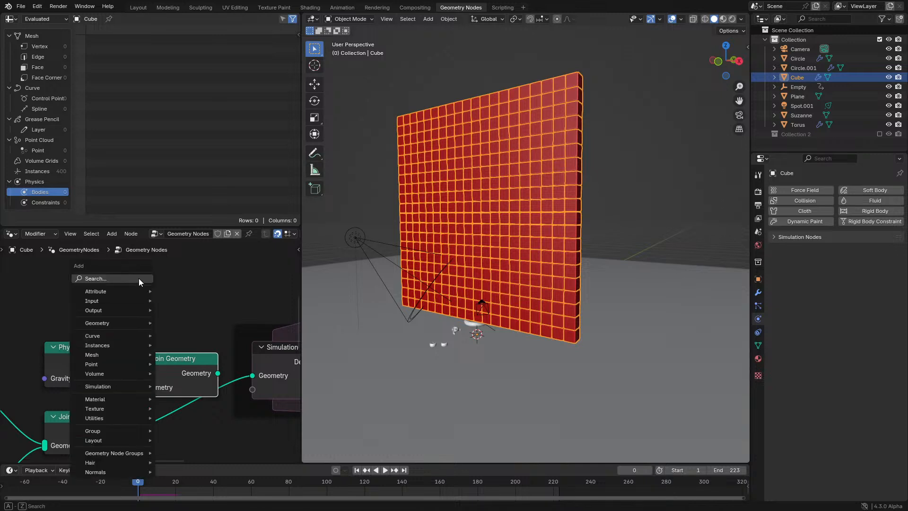
pyautogui.click(139, 279)
pyautogui.write('combine')
pyautogui.press('Down')
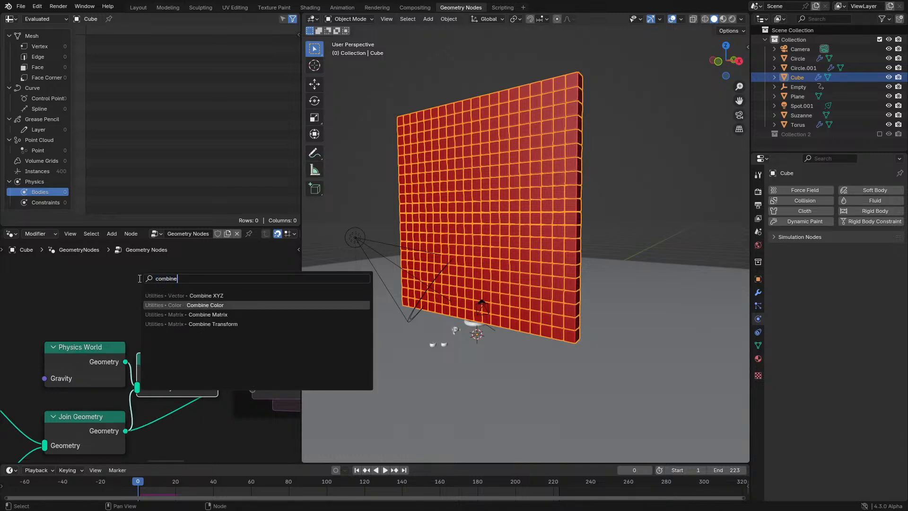
pyautogui.hotkey('ctrl', 'a')
pyautogui.write('compo')
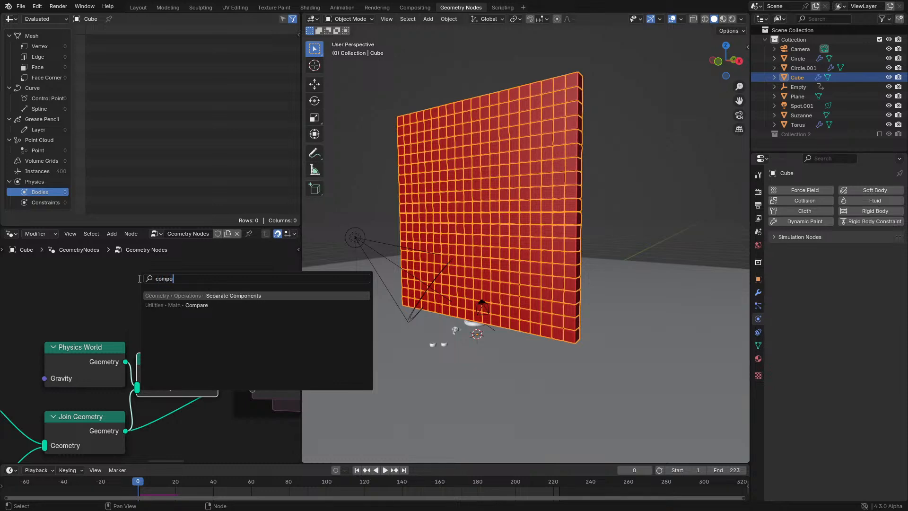
pyautogui.press('Return')
pyautogui.click(182, 322)
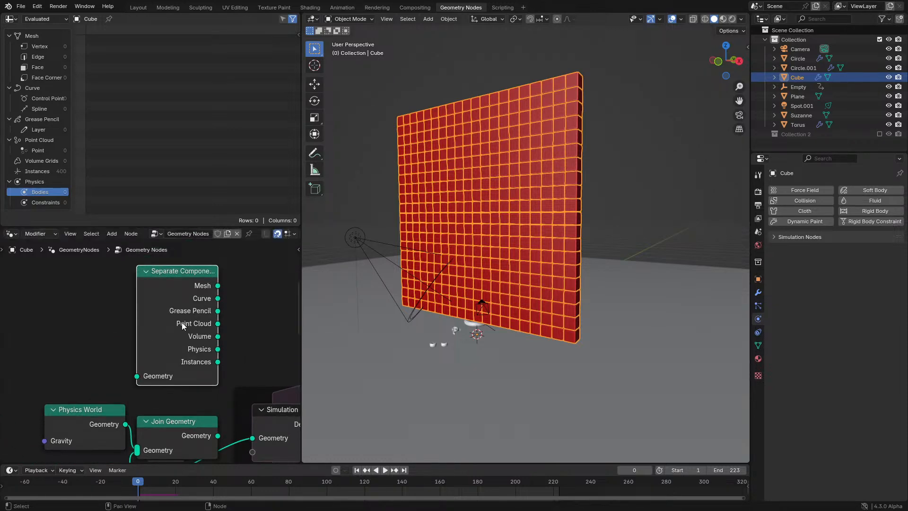
# - Move the Separate Components node to just below the end of the simulation zone, beside the Named Attribute nodes
pyautogui.hotkey('ctrl', 'space')
pyautogui.scroll(-3, 397, 272)
pyautogui.moveTo(404, 265)
pyautogui.mouseDown(button='middle')
pyautogui.moveTo(392, 200)
pyautogui.moveTo(399, 245)
pyautogui.moveTo(389, 267)
pyautogui.mouseUp(button='middle')
pyautogui.scroll(1, 400, 211)
pyautogui.moveTo(489, 208); pyautogui.dragTo(331, 171)
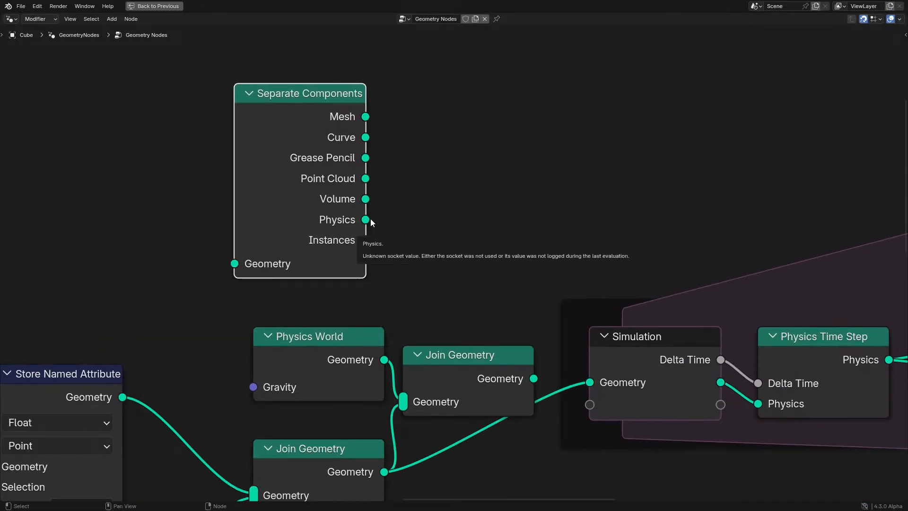
pyautogui.scroll(-6, 274, 223)
pyautogui.moveTo(389, 263); pyautogui.dragTo(346, 264, button='middle')
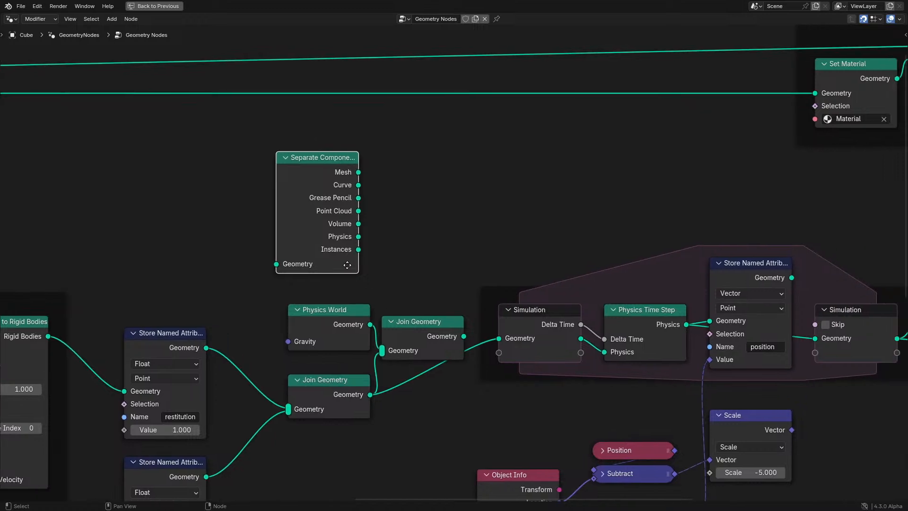
pyautogui.moveTo(347, 264); pyautogui.dragTo(539, 241)
pyautogui.click(652, 233)
pyautogui.moveTo(651, 232); pyautogui.dragTo(372, 193, button='middle')
pyautogui.press('g')
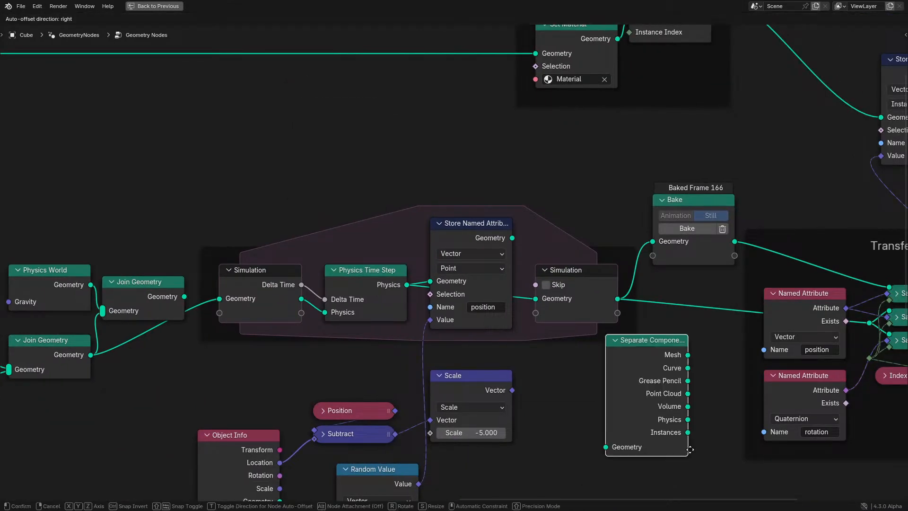
pyautogui.click(690, 450)
# - Link the simulation zone's output Geometry to the Separate Components node and try pulling a link from its Physics output
pyautogui.moveTo(618, 299); pyautogui.dragTo(605, 452)
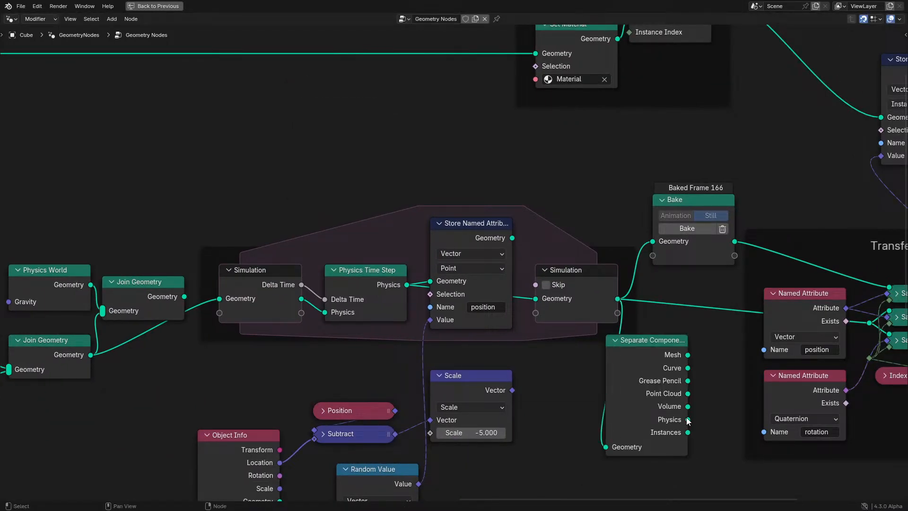
pyautogui.moveTo(688, 420); pyautogui.dragTo(651, 448)
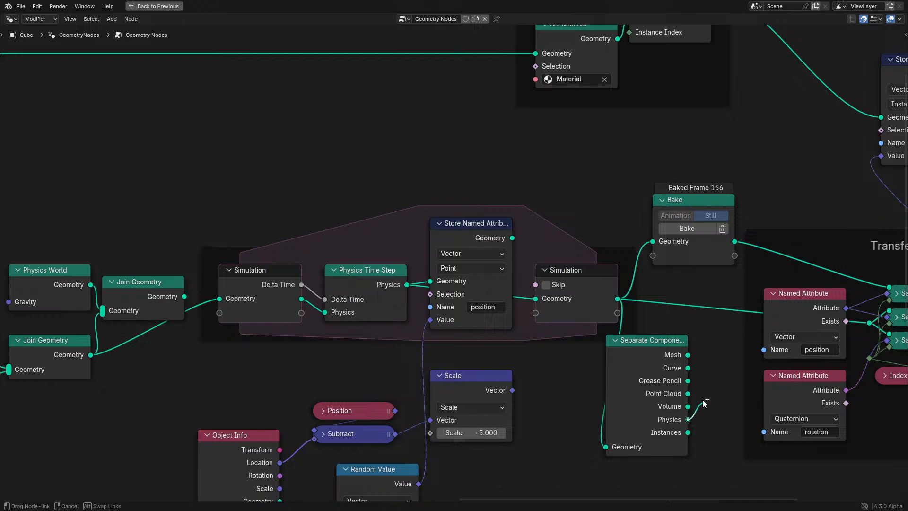
pyautogui.moveTo(704, 401); pyautogui.dragTo(620, 373)
# - Reconnect the Join Geometry that merges in the Physics World to the Simulation's Geometry input
pyautogui.moveTo(259, 339); pyautogui.dragTo(460, 323, button='middle')
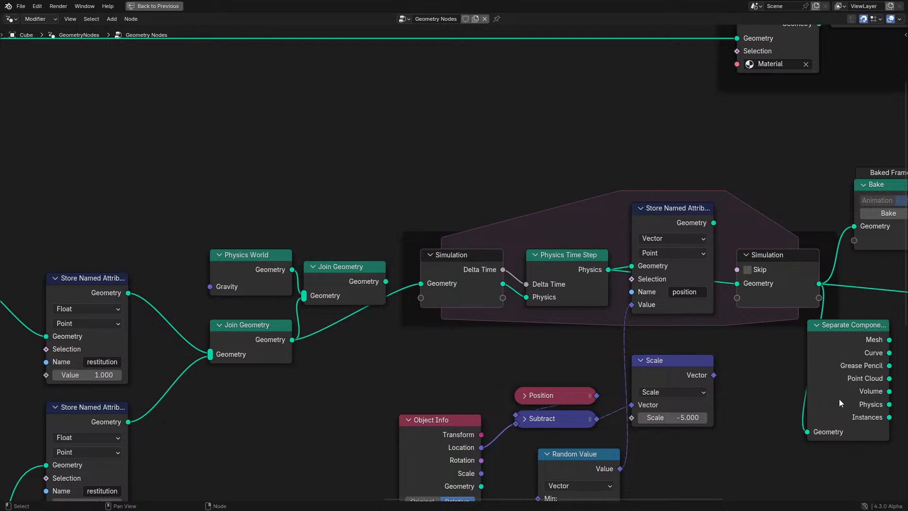
pyautogui.click(233, 269)
pyautogui.click(265, 330)
pyautogui.click(317, 286)
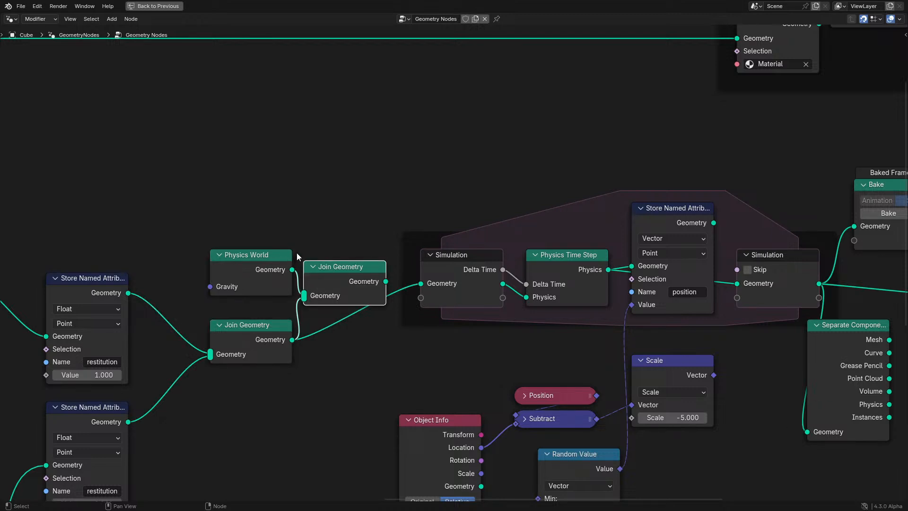
pyautogui.moveTo(365, 271); pyautogui.dragTo(425, 284)
pyautogui.moveTo(425, 284); pyautogui.dragTo(354, 283, button='middle')
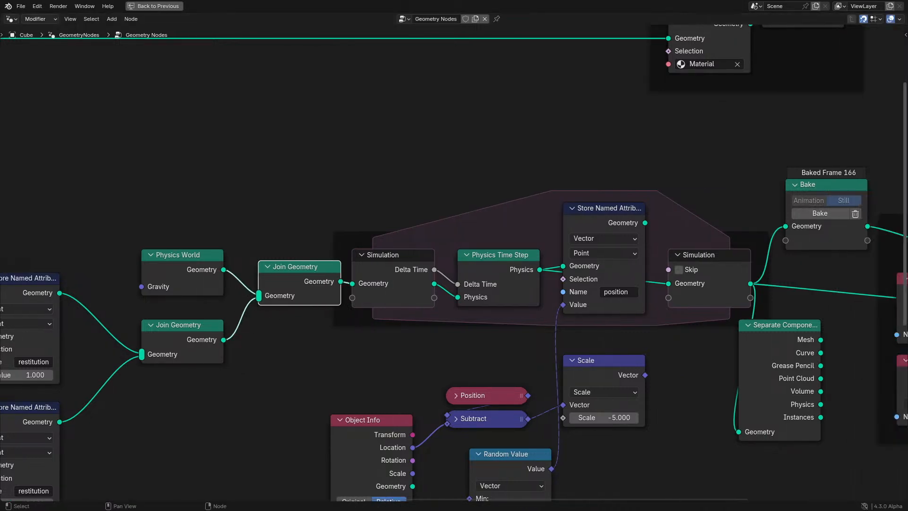
# - Move the Physics World and lower Join Geometry nodes closer to the Join Geometry that combines them
pyautogui.click(759, 363)
pyautogui.moveTo(759, 362); pyautogui.dragTo(679, 327, button='middle')
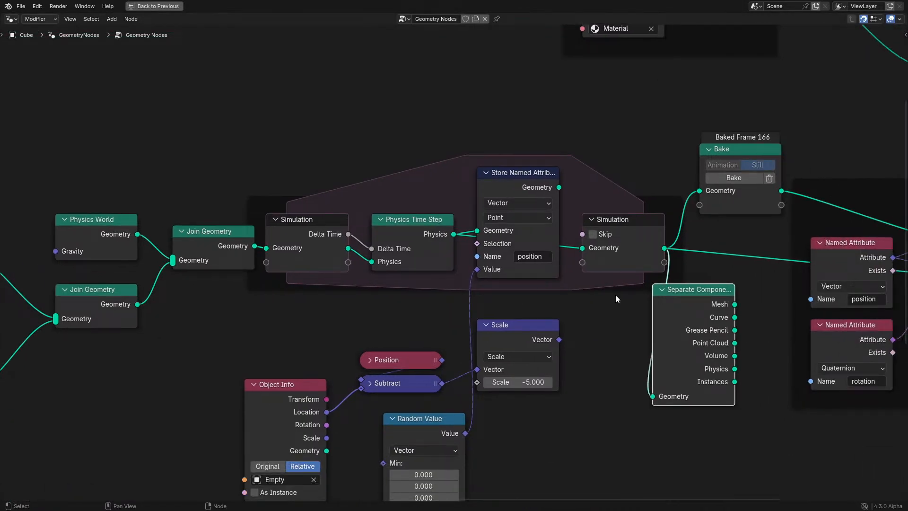
pyautogui.moveTo(123, 231); pyautogui.dragTo(135, 244)
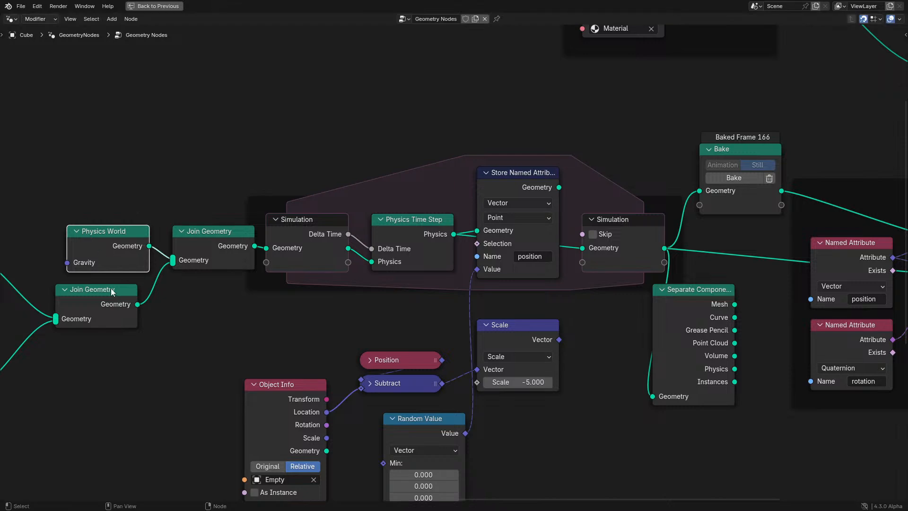
pyautogui.moveTo(117, 287); pyautogui.dragTo(124, 285)
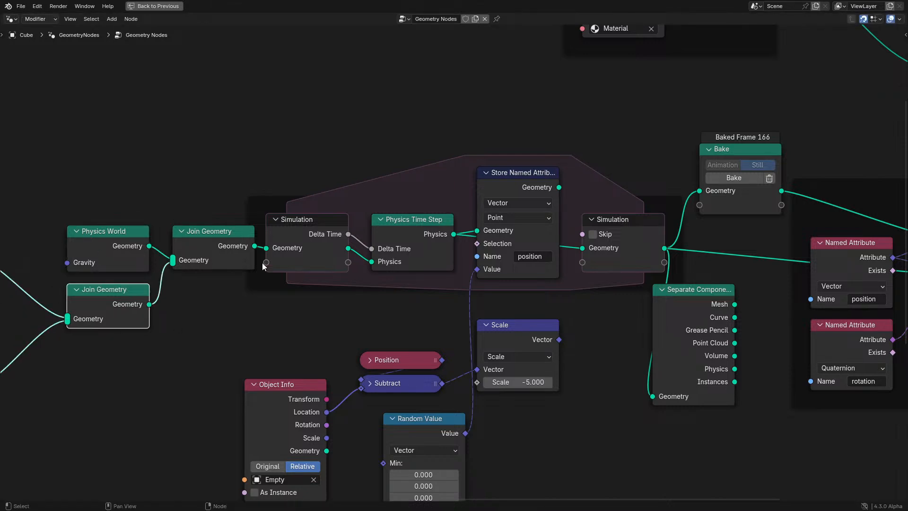
# - Play the simulation with the Physics World reconnected to about frame 83, then return to frame 0
pyautogui.hotkey('ctrl', 'space')
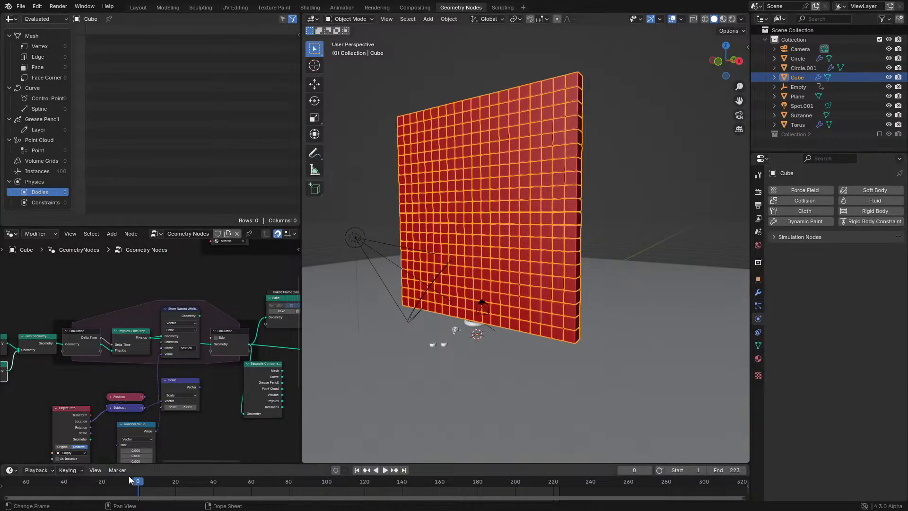
pyautogui.press('space')
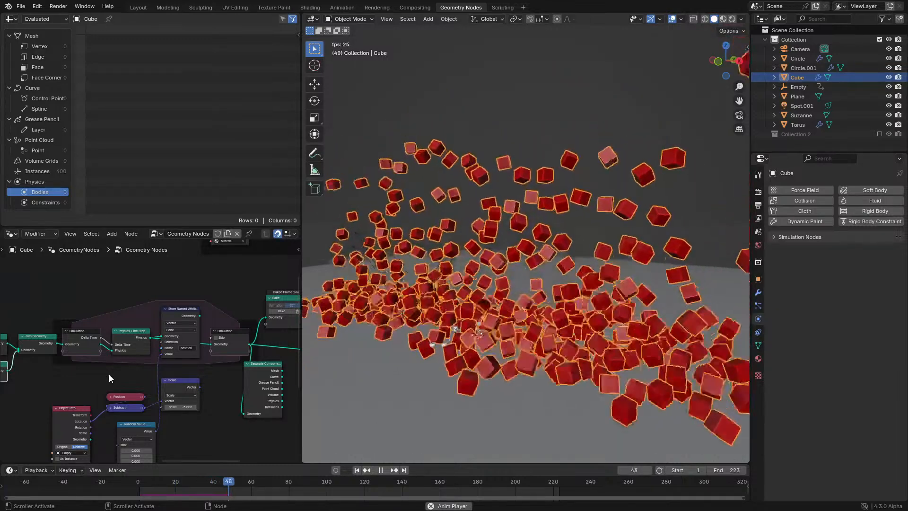
pyautogui.moveTo(144, 365); pyautogui.dragTo(299, 346, button='middle')
pyautogui.press('space')
pyautogui.scroll(6, 156, 347)
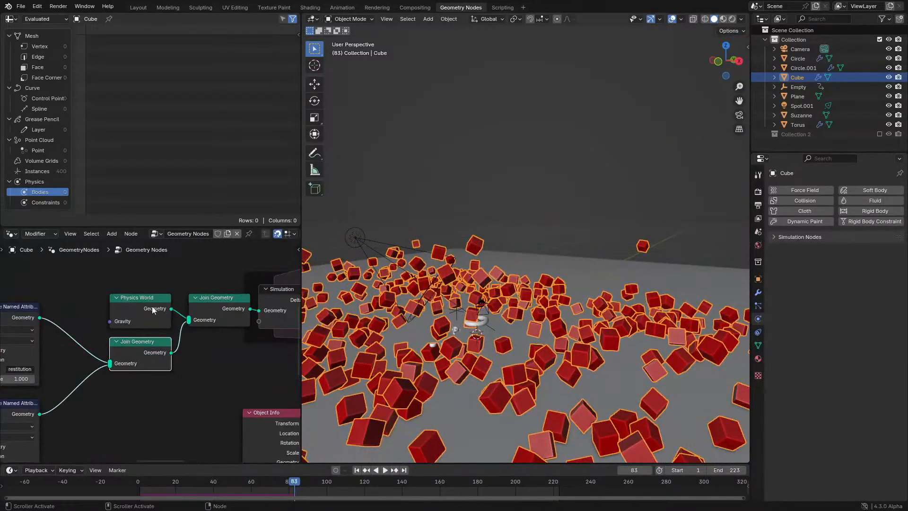
pyautogui.click(143, 305)
pyautogui.moveTo(143, 308)
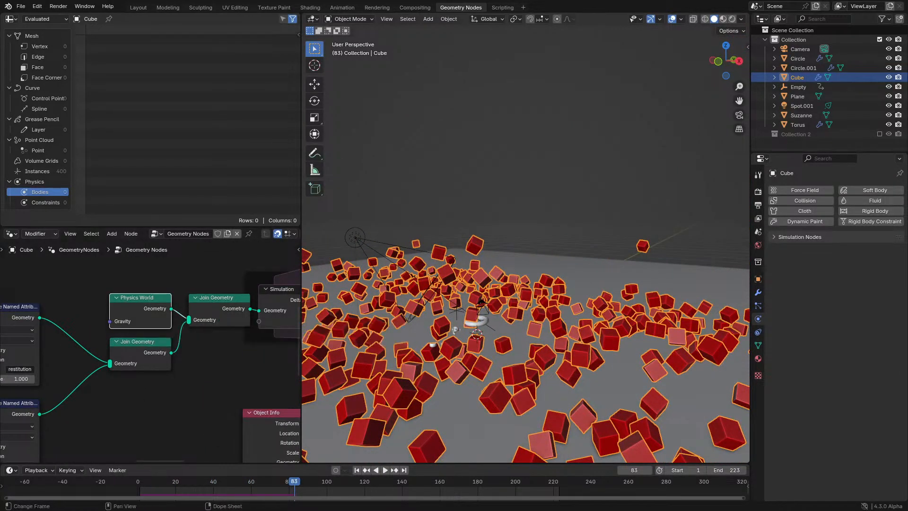
pyautogui.click(134, 487)
# - Preview the Separate Components node's Physics output to list its rigid bodies in the spreadsheet
pyautogui.scroll(-2, 181, 407)
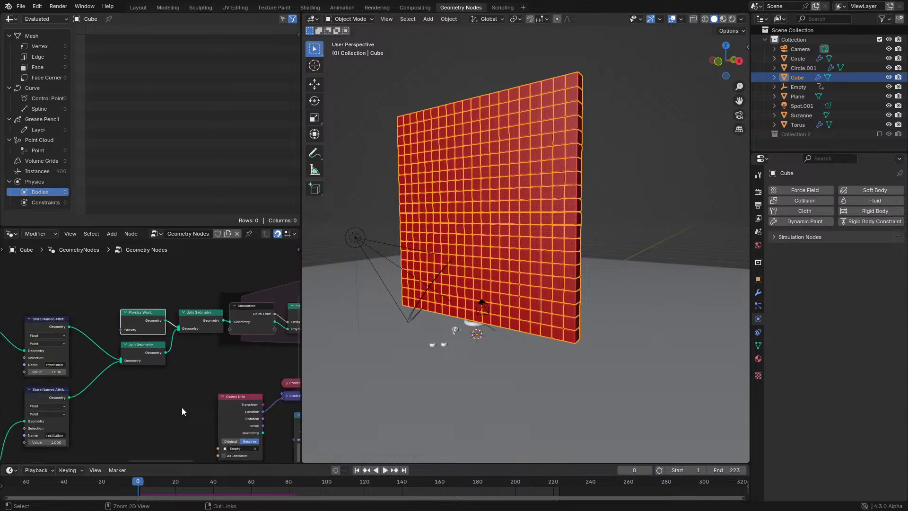
pyautogui.hotkey('ctrl', 'space')
pyautogui.scroll(-3, 398, 370)
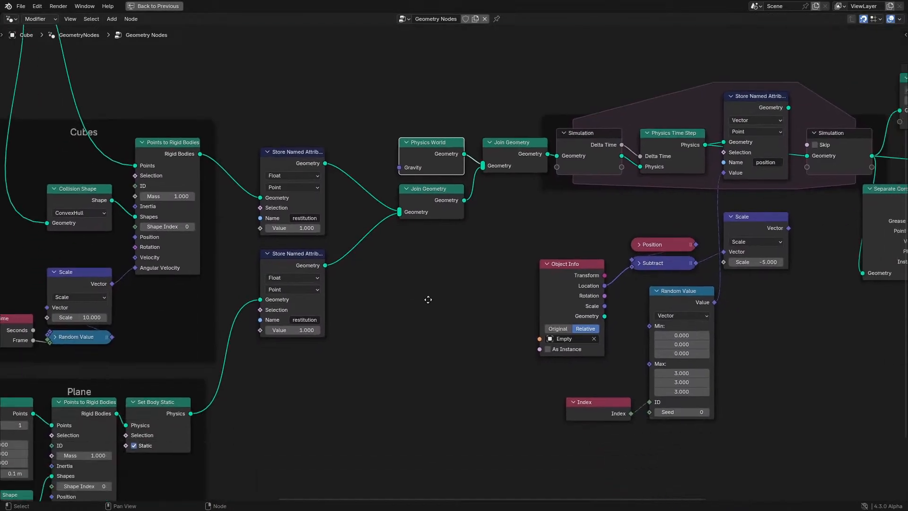
pyautogui.moveTo(425, 300); pyautogui.dragTo(205, 347, button='middle')
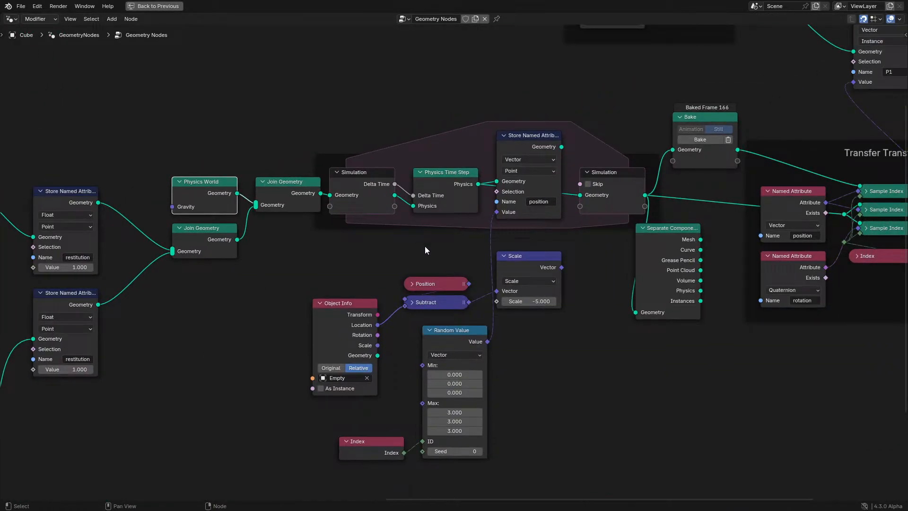
pyautogui.scroll(2, 425, 246)
pyautogui.hotkey('ctrl', 'space')
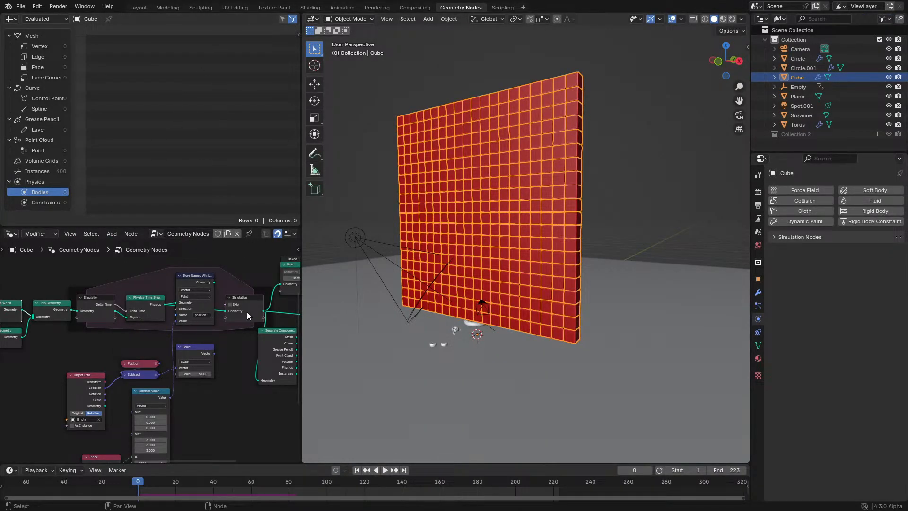
pyautogui.keyDown('ctrl'); pyautogui.keyDown('shift'); pyautogui.click(280, 348); pyautogui.keyUp('shift'); pyautogui.keyUp('ctrl')
pyautogui.keyDown('ctrl'); pyautogui.keyDown('shift'); pyautogui.click(280, 344); pyautogui.keyUp('shift'); pyautogui.keyUp('ctrl')
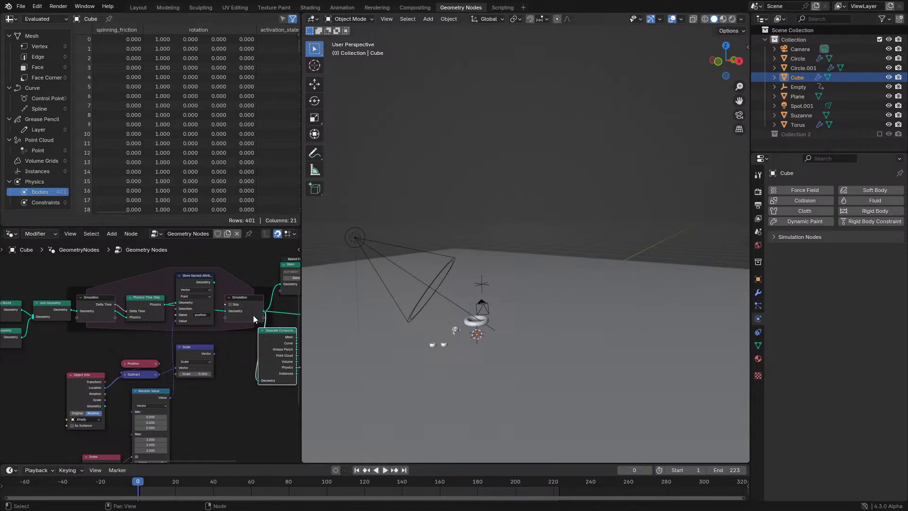
# - Delete the Separate Components node and examine the rigid bodies' attributes in the spreadsheet
pyautogui.hotkey('ctrl', 'x')
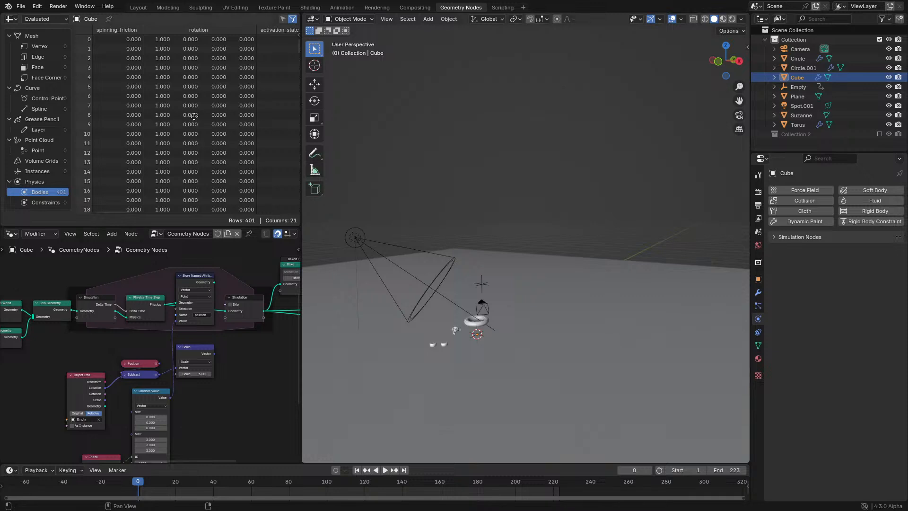
pyautogui.moveTo(194, 116); pyautogui.dragTo(278, 145, button='middle')
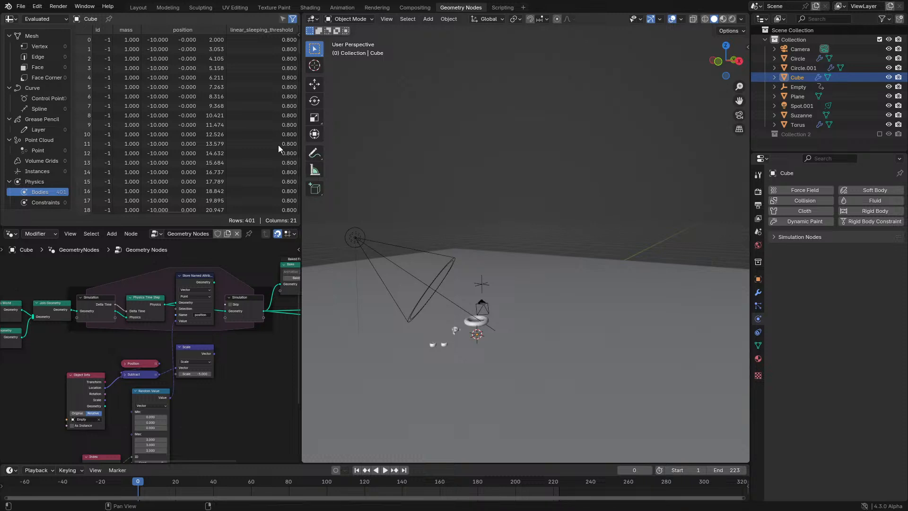
pyautogui.moveTo(278, 145); pyautogui.dragTo(192, 141, button='middle')
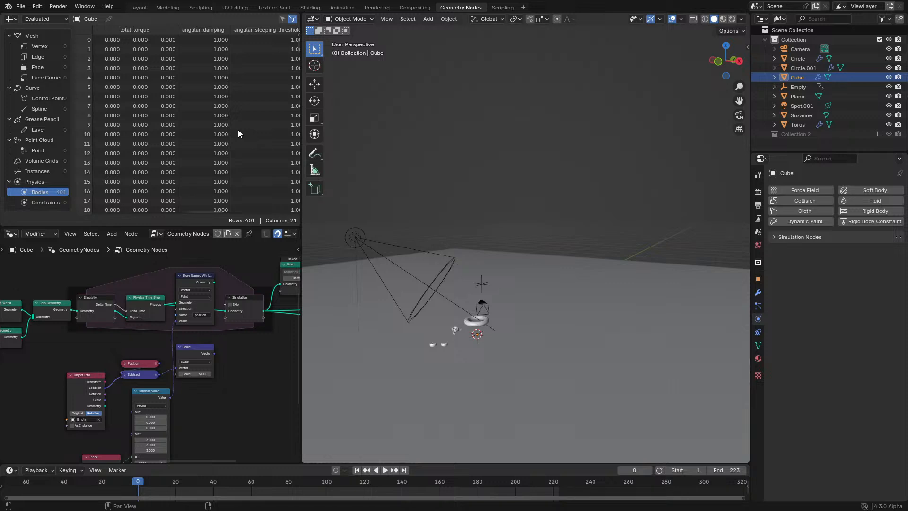
pyautogui.moveTo(242, 128); pyautogui.dragTo(313, 201, button='middle')
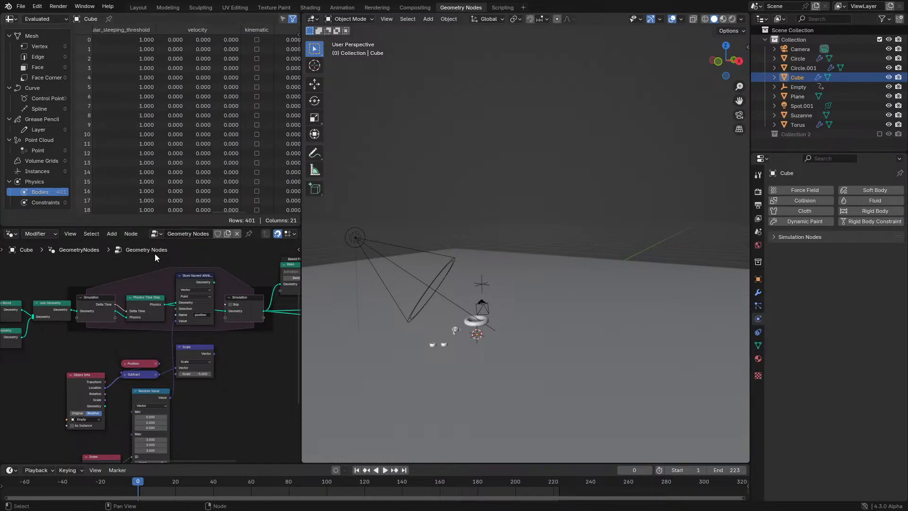
# - Connect the Store Named Attribute's Geometry to the Simulation output's Geometry and set its attribute name to total_force
pyautogui.scroll(5, 213, 306)
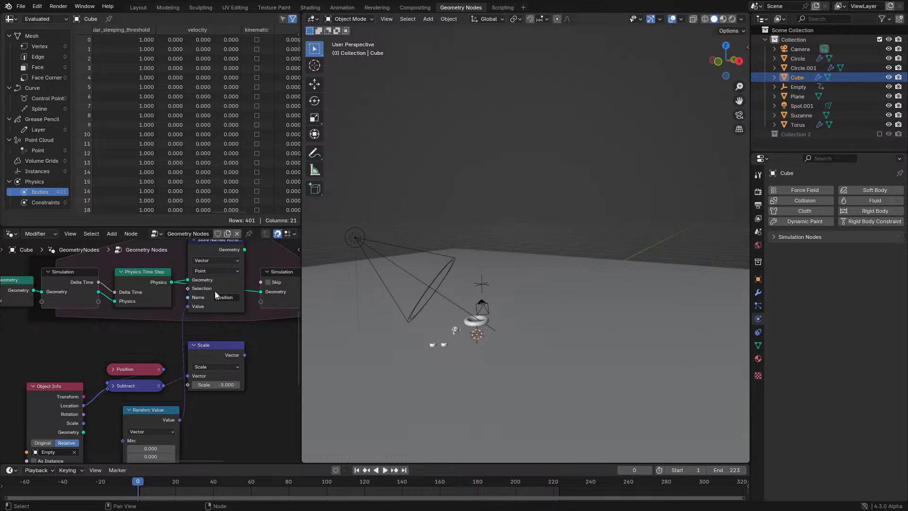
pyautogui.moveTo(244, 250); pyautogui.dragTo(253, 296)
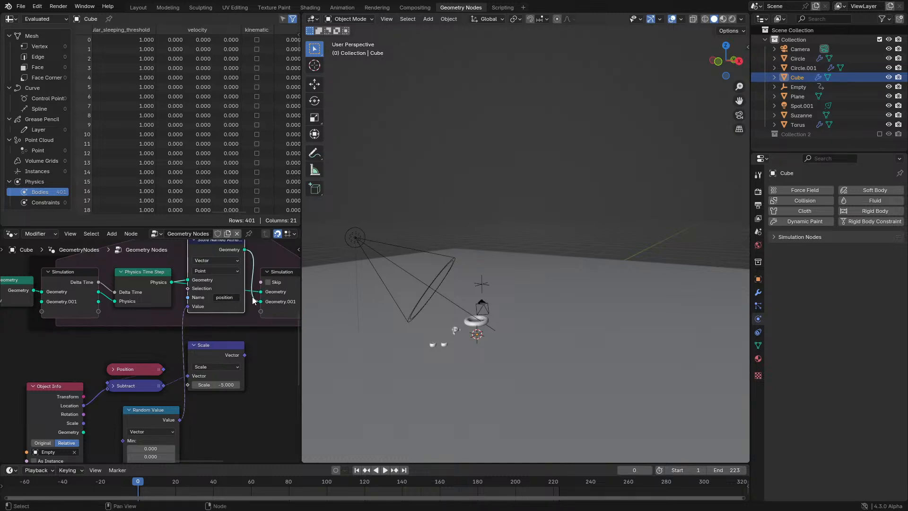
pyautogui.hotkey('ctrl', 'z')
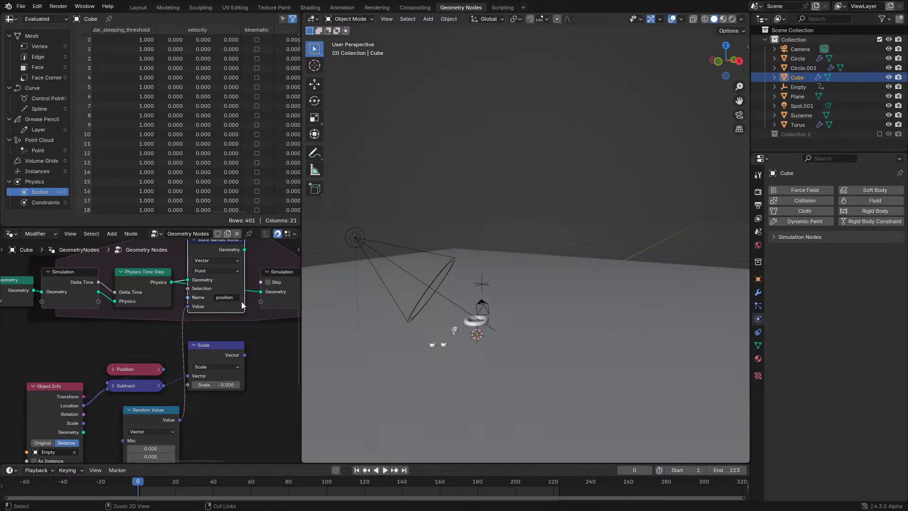
pyautogui.moveTo(245, 249); pyautogui.dragTo(257, 293)
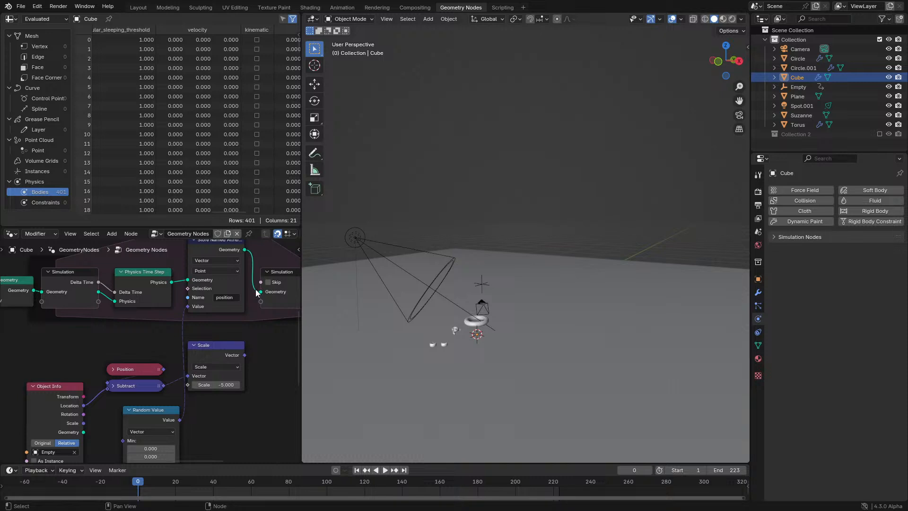
pyautogui.click(221, 297)
pyautogui.write('total')
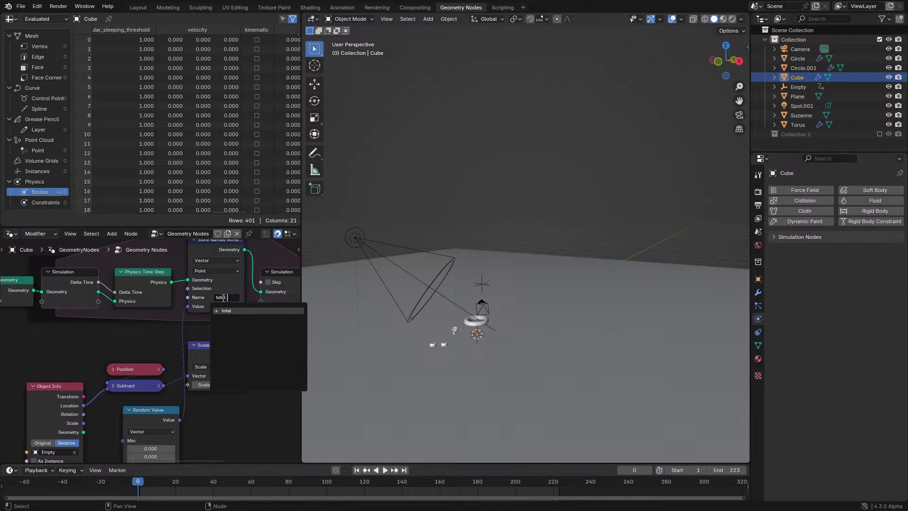
pyautogui.write('_force')
pyautogui.press('Return')
# - Add a vector Named Attribute node below the Physics Time Step and give it the name total_force
pyautogui.press('q')
pyautogui.click(115, 327)
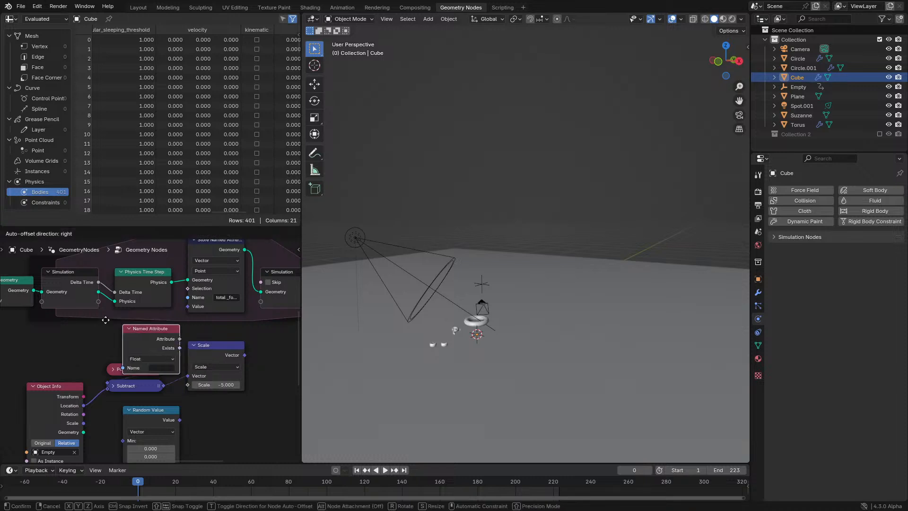
pyautogui.click(116, 326)
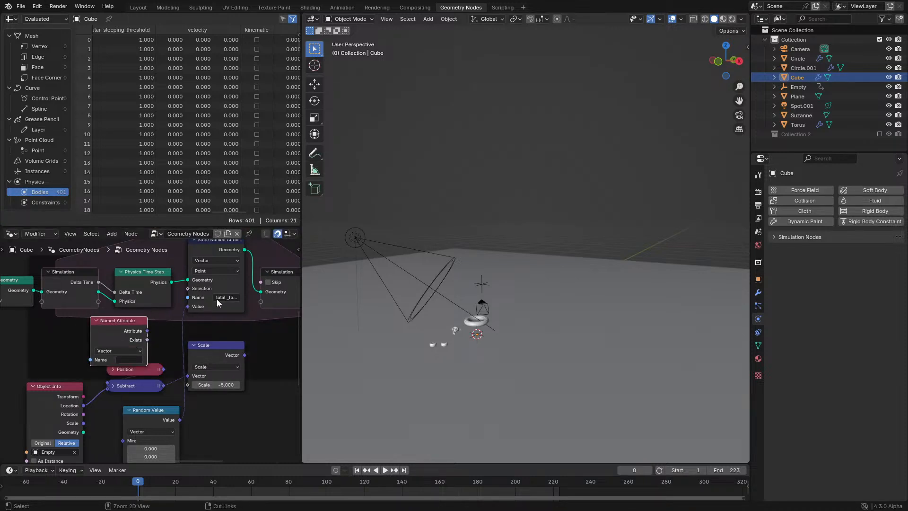
pyautogui.hotkey('ctrl', 'c')
pyautogui.hotkey('ctrl', 'v')
# - Add the Named Attribute and Random Value vectors with an Add node and feed the sum into the Store Named Attribute's Value
pyautogui.moveTo(147, 339); pyautogui.dragTo(170, 329)
pyautogui.write('ad')
pyautogui.click(195, 345)
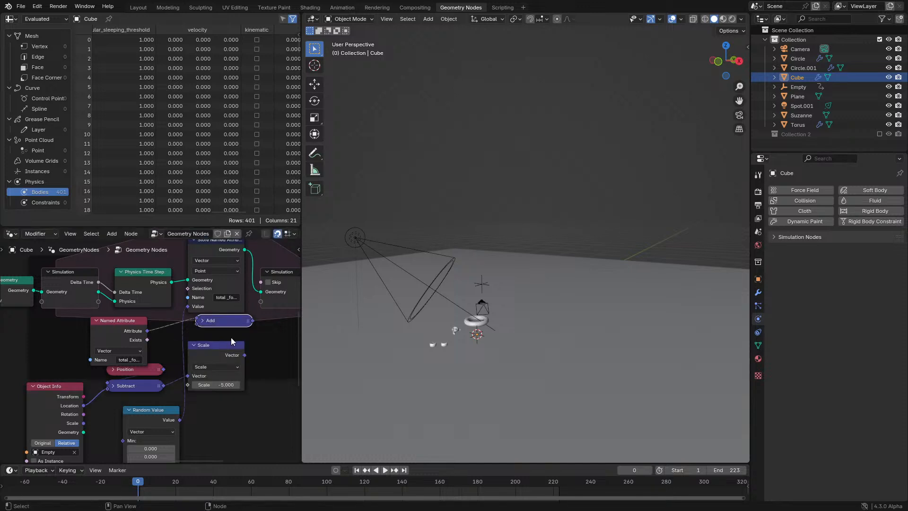
pyautogui.click(224, 342)
pyautogui.moveTo(178, 419); pyautogui.dragTo(181, 325)
pyautogui.moveTo(244, 320); pyautogui.dragTo(195, 306)
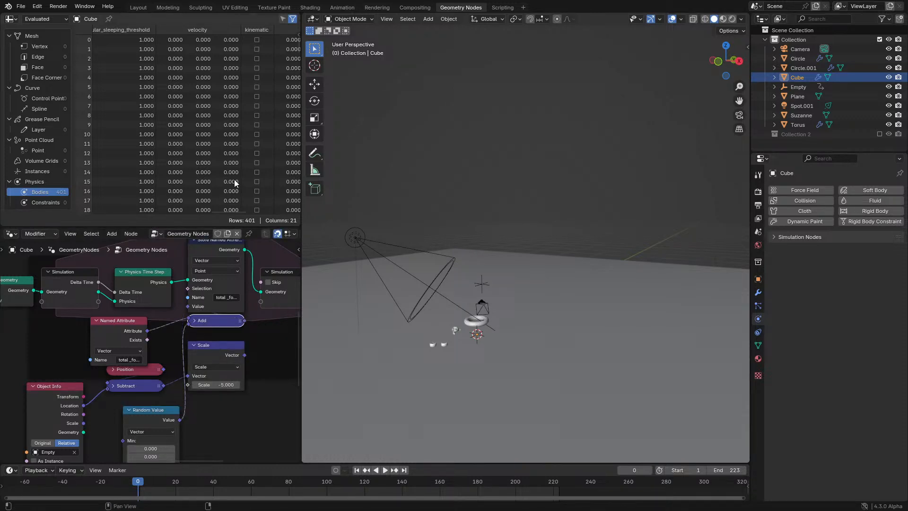
# - Bypass the Store Named Attribute by linking Physics Time Step directly to the Simulation output, play briefly and return to frame 0
pyautogui.keyDown('ctrl'); pyautogui.hscroll(5, 234, 179); pyautogui.keyUp('ctrl')
pyautogui.click(207, 242)
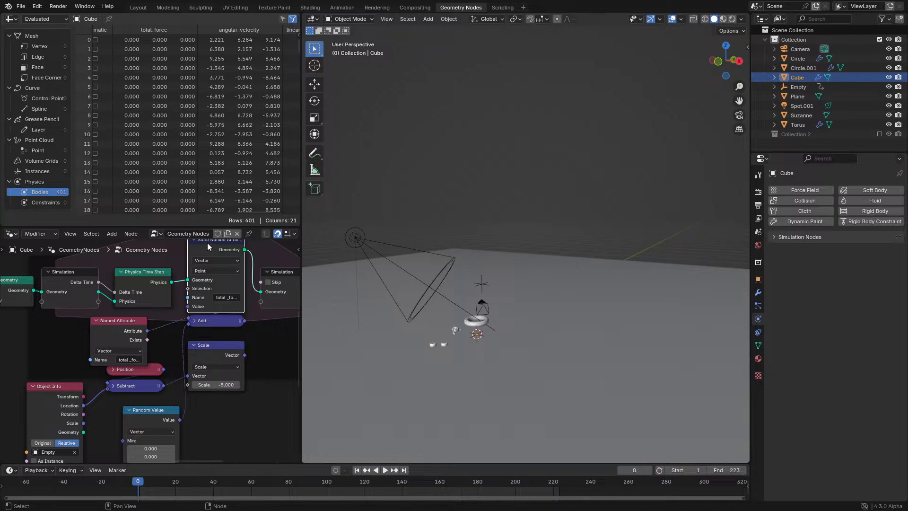
pyautogui.moveTo(172, 282); pyautogui.dragTo(262, 291)
pyautogui.press('space')
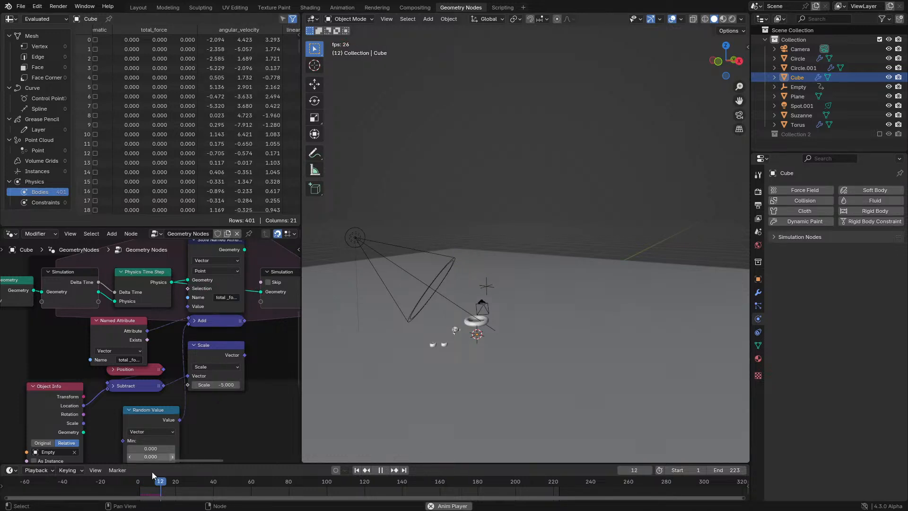
pyautogui.press('space')
pyautogui.moveTo(150, 481); pyautogui.dragTo(131, 482)
# - Send the Set Instance Transform node's instances to the group output to display the cube wall
pyautogui.scroll(-2, 144, 349)
pyautogui.moveTo(271, 341); pyautogui.dragTo(89, 379, button='middle')
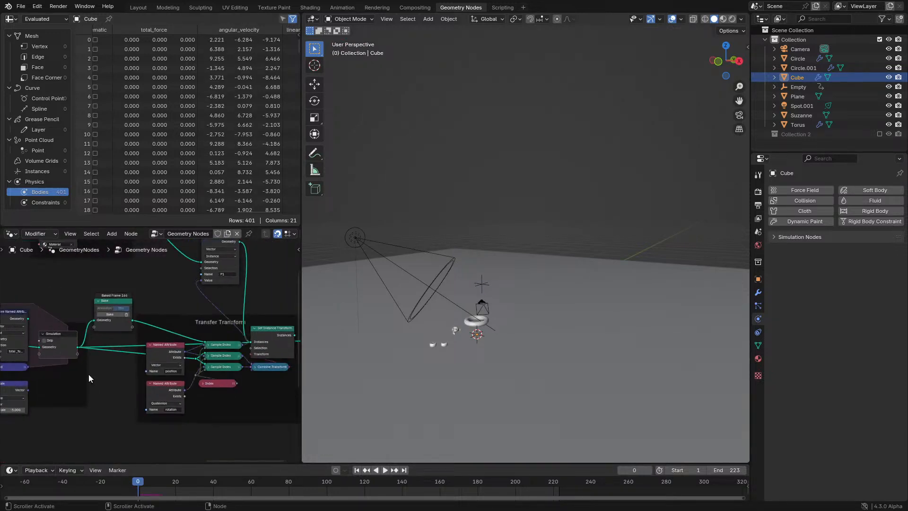
pyautogui.keyDown('alt'); pyautogui.keyDown('shift'); pyautogui.click(277, 320); pyautogui.keyUp('shift'); pyautogui.keyUp('alt')
pyautogui.keyDown('alt'); pyautogui.keyDown('shift'); pyautogui.click(273, 337); pyautogui.keyUp('shift'); pyautogui.keyUp('alt')
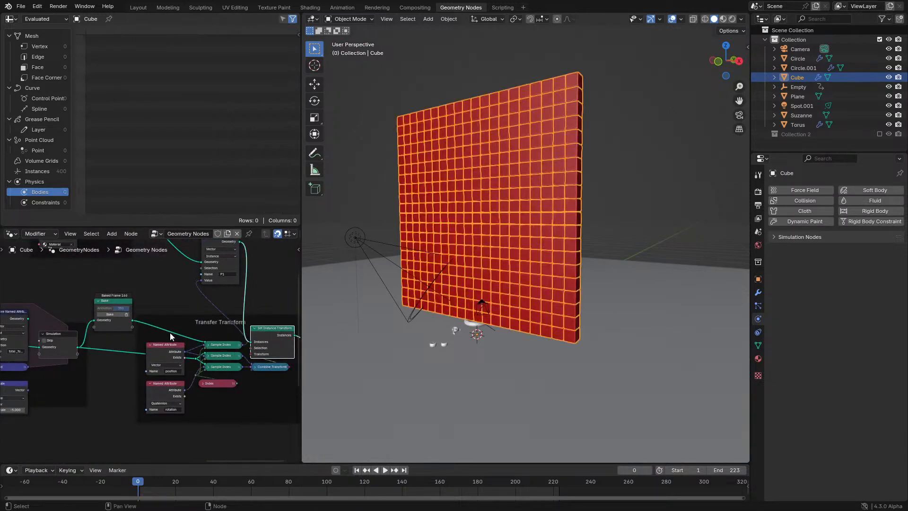
# - Preview the Simulation's output and play to about frame 59 while examining the bodies' position and torque attributes
pyautogui.keyDown('ctrl'); pyautogui.keyDown('shift'); pyautogui.click(61, 341); pyautogui.keyUp('shift'); pyautogui.keyUp('ctrl')
pyautogui.press('space')
pyautogui.press('space')
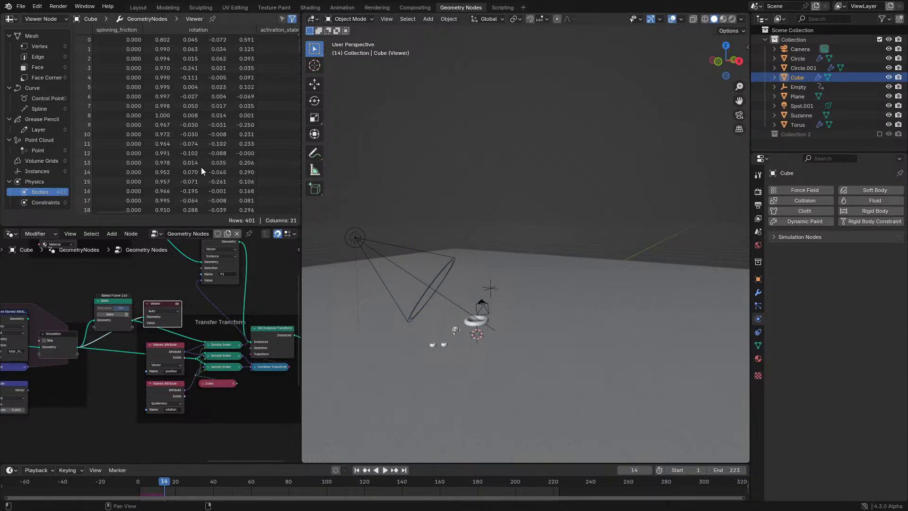
pyautogui.moveTo(216, 193); pyautogui.dragTo(140, 205, button='middle')
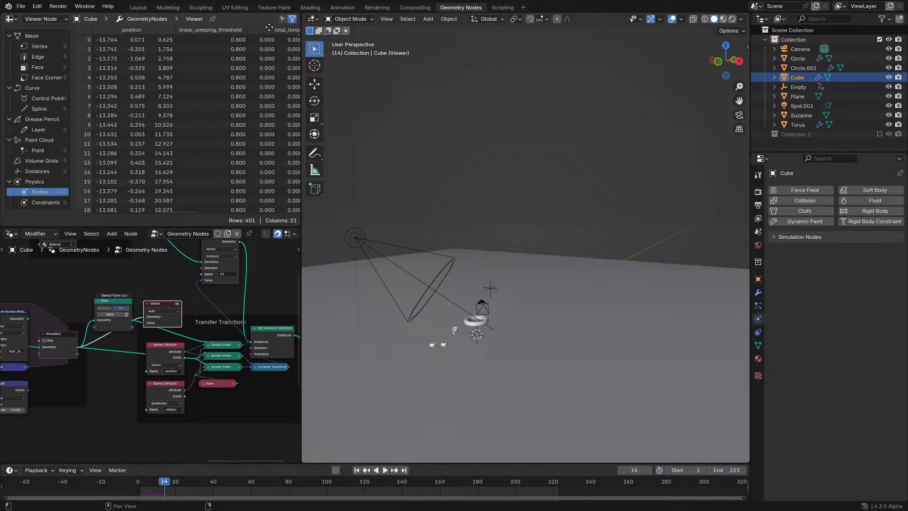
pyautogui.keyDown('ctrl'); pyautogui.hscroll(4, 153, 69); pyautogui.keyUp('ctrl')
pyautogui.press('space')
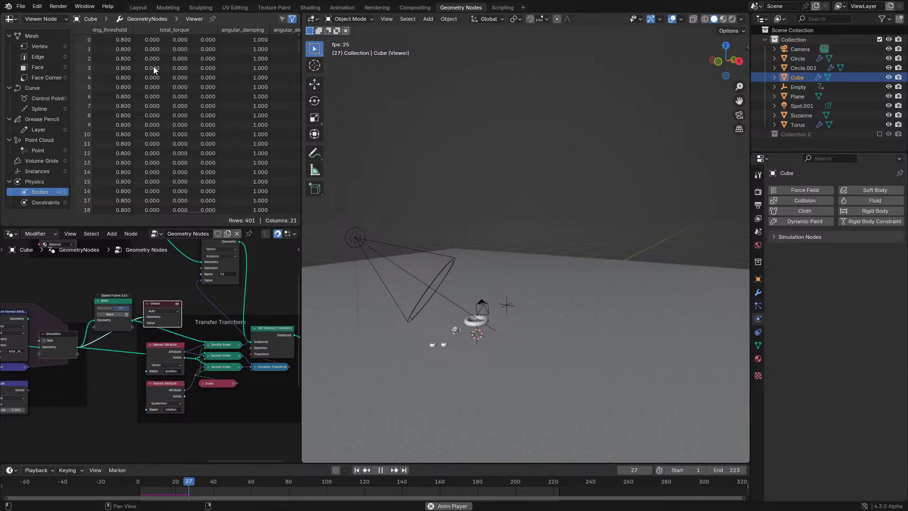
pyautogui.press('space')
# - Preview the Set Instance Transform node and replay the simulation from frame 0 to about frame 108
pyautogui.moveTo(254, 356); pyautogui.dragTo(171, 352, button='middle')
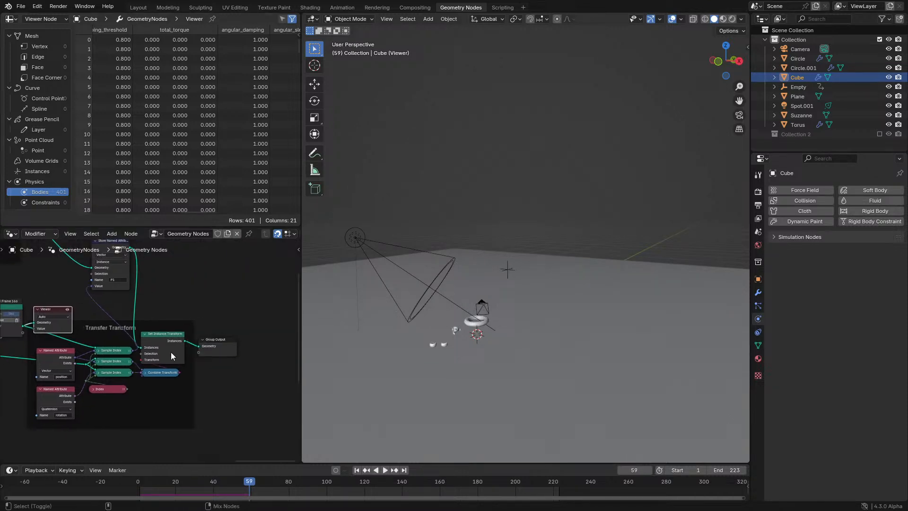
pyautogui.keyDown('ctrl'); pyautogui.keyDown('shift'); pyautogui.click(166, 335); pyautogui.keyUp('shift'); pyautogui.keyUp('ctrl')
pyautogui.press('space')
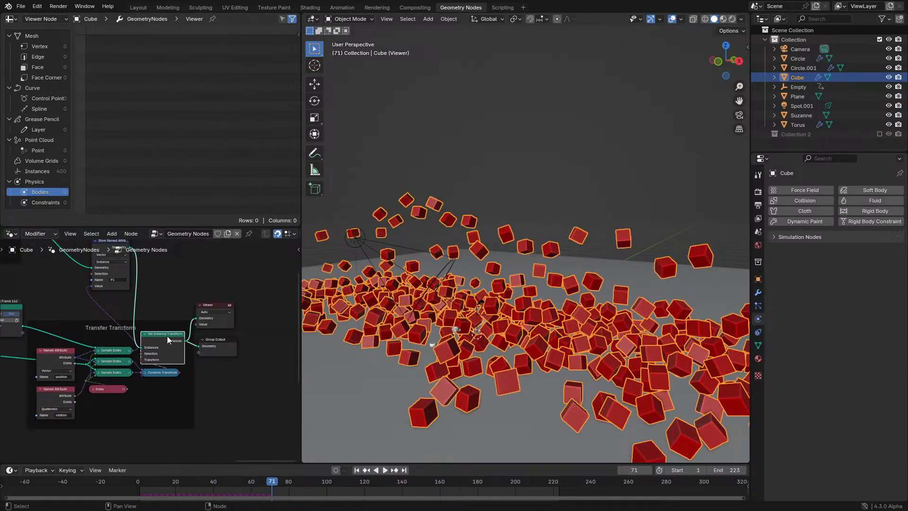
pyautogui.click(119, 481)
pyautogui.press('space')
pyautogui.moveTo(98, 336); pyautogui.dragTo(153, 325, button='middle')
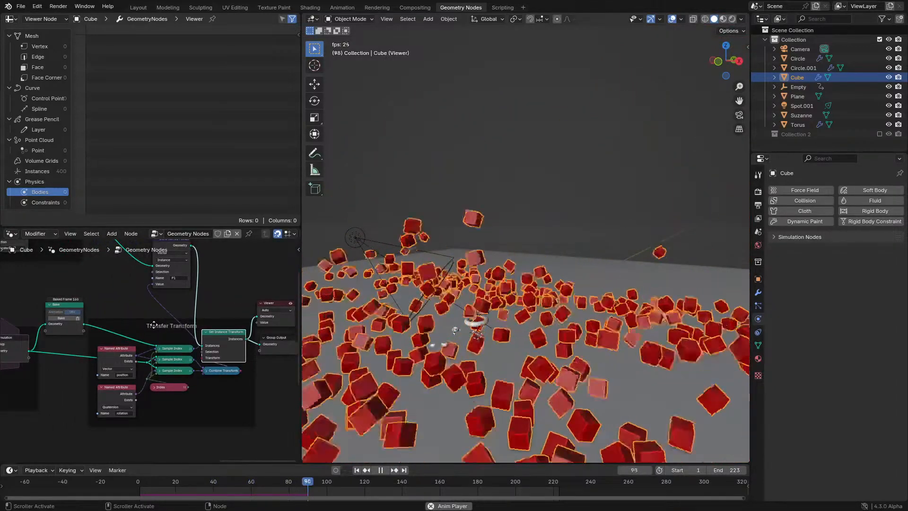
pyautogui.press('space')
# - Reconnect the Store Named Attribute's Geometry to the Simulation output in the enlarged node editor, then restore the layout
pyautogui.hotkey('ctrl', 'space')
pyautogui.moveTo(154, 325); pyautogui.dragTo(405, 260, button='middle')
pyautogui.click(363, 258)
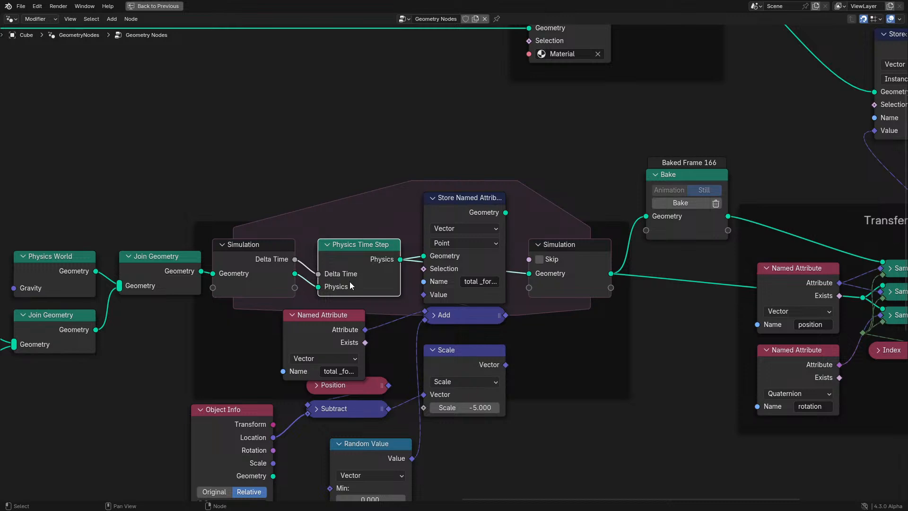
pyautogui.moveTo(506, 213); pyautogui.dragTo(528, 277)
pyautogui.hotkey('ctrl', 'space')
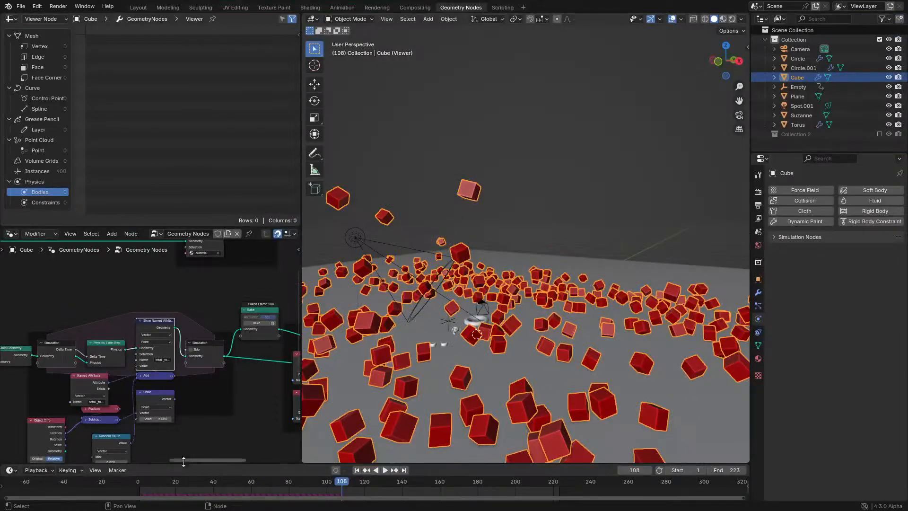
# - Replay the simulation with random total_force from frame 0 to about frame 182 and watch the cubes scatter from above
pyautogui.click(123, 481)
pyautogui.press('space')
pyautogui.press('space')
pyautogui.press('space')
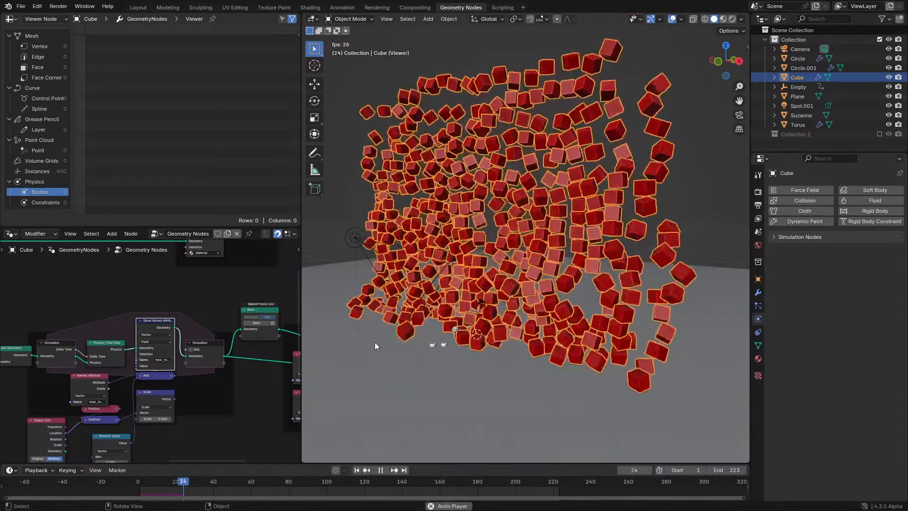
pyautogui.moveTo(162, 405); pyautogui.dragTo(200, 353, button='middle')
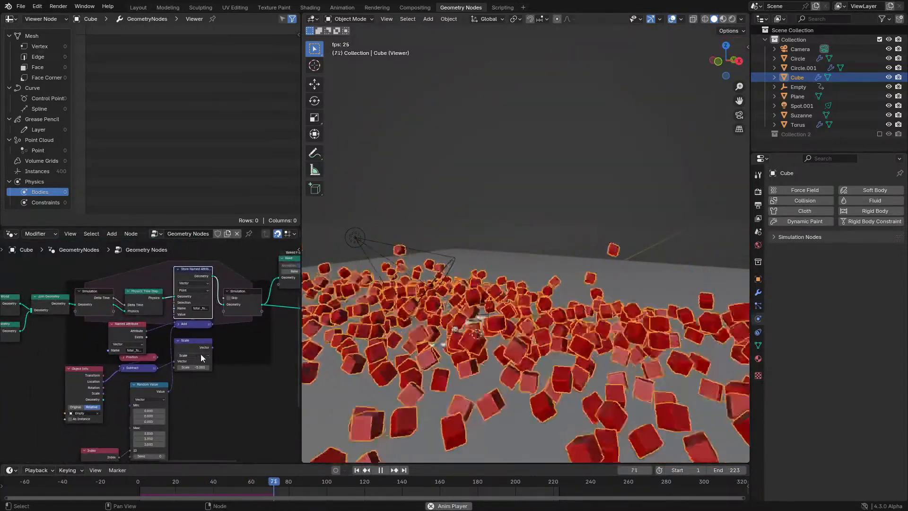
pyautogui.moveTo(534, 299); pyautogui.dragTo(504, 344, button='middle')
pyautogui.scroll(-3, 519, 339)
pyautogui.moveTo(199, 384); pyautogui.dragTo(217, 341, button='middle')
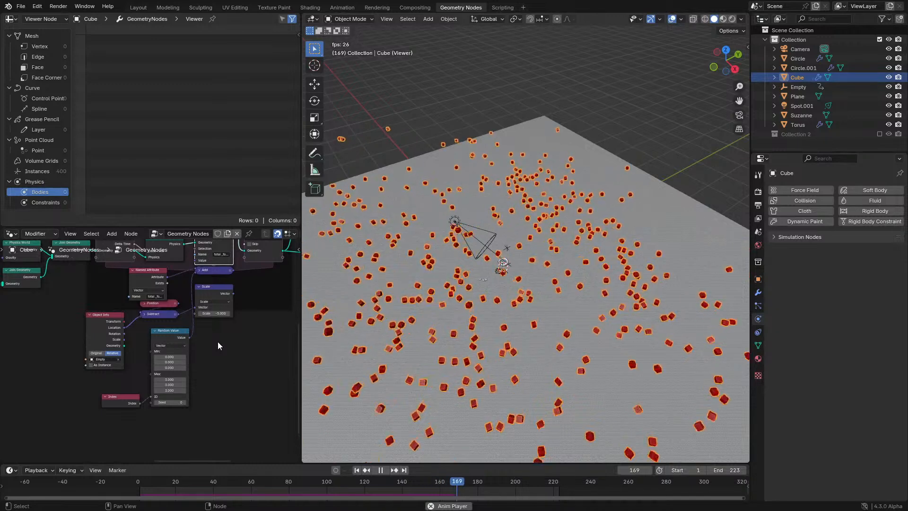
pyautogui.scroll(2, 217, 342)
pyautogui.press('space')
# - Connect the Scale node's Vector to the Add node in place of the Random Value and replay from frame 0
pyautogui.moveTo(267, 275); pyautogui.dragTo(229, 373, button='middle')
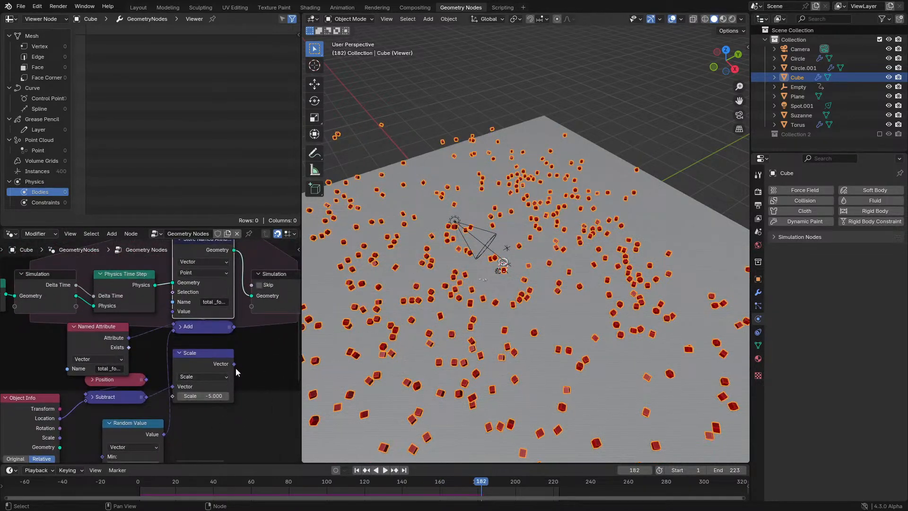
pyautogui.click(120, 480)
pyautogui.press('space')
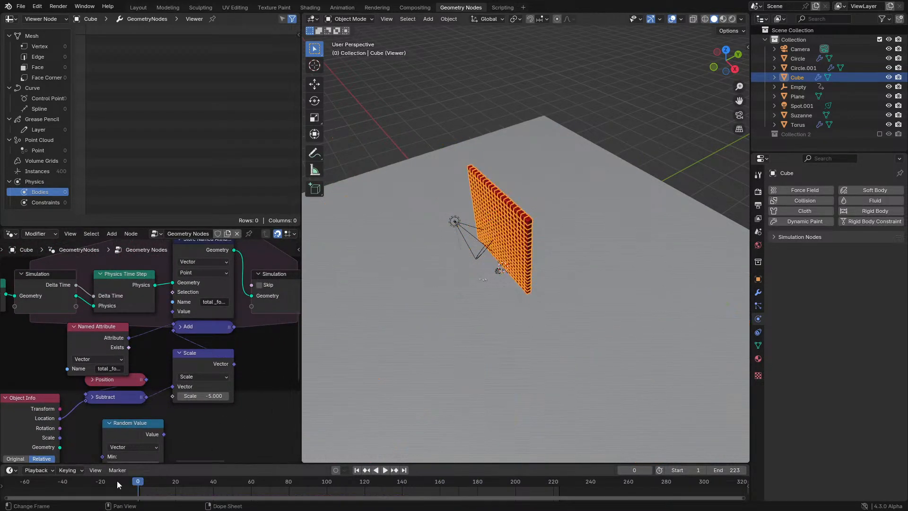
# - Align the Named Attribute node above the Position node and delete the unused Random Value and Index nodes
pyautogui.scroll(-1, 132, 381)
pyautogui.moveTo(133, 382); pyautogui.dragTo(173, 337, button='middle')
pyautogui.moveTo(135, 287); pyautogui.dragTo(152, 280)
pyautogui.click(163, 386)
pyautogui.scroll(-5, 170, 399)
pyautogui.moveTo(170, 398); pyautogui.dragTo(170, 356, button='middle')
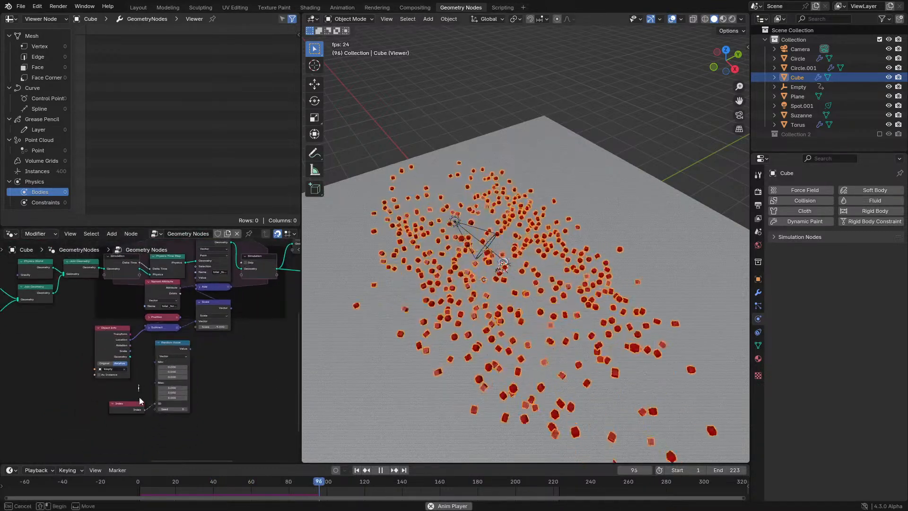
pyautogui.keyDown('shift'); pyautogui.click(139, 399); pyautogui.keyUp('shift')
pyautogui.press('x')
# - Move the Position and Subtract nodes lower beneath the Named Attribute and nudge the Object Info node beside them
pyautogui.scroll(5, 175, 351)
pyautogui.click(177, 300)
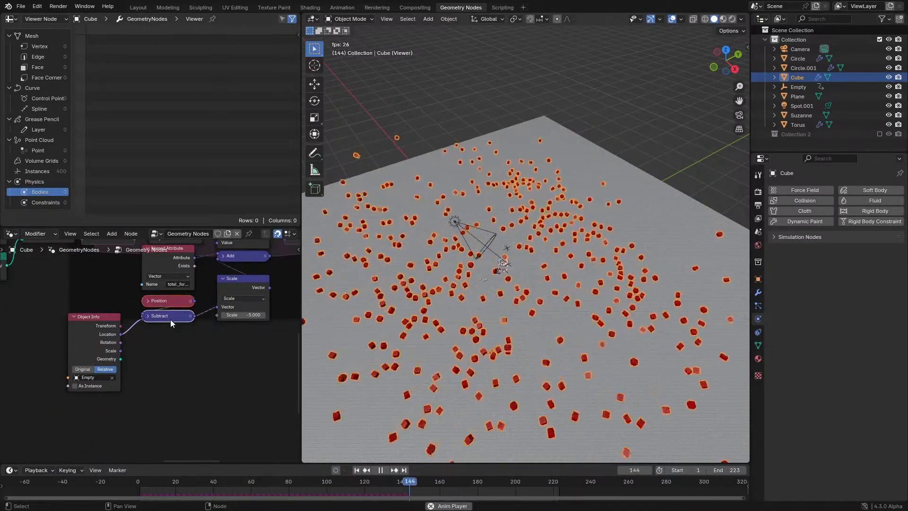
pyautogui.click(172, 318)
pyautogui.moveTo(174, 317); pyautogui.dragTo(170, 339)
pyautogui.click(100, 334)
pyautogui.moveTo(100, 331); pyautogui.dragTo(99, 330)
# - Watch the cubes move under the Empty-based force from a closer view, then stop and return to frame 0
pyautogui.scroll(5, 563, 364)
pyautogui.moveTo(385, 416); pyautogui.dragTo(437, 390, button='middle')
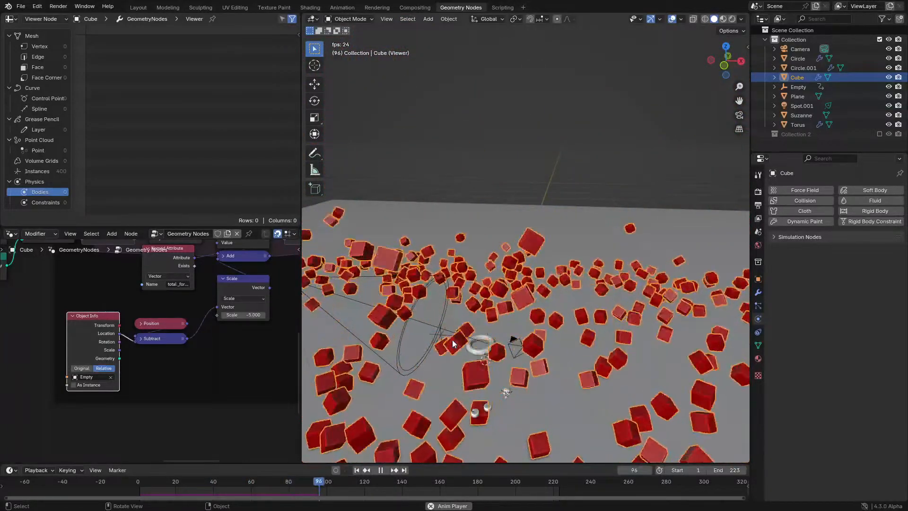
pyautogui.press('space')
pyautogui.click(136, 481)
# - Add a Physics Constraints node in the empty space below the lower Join Geometry node
pyautogui.moveTo(95, 357); pyautogui.dragTo(184, 390, button='middle')
pyautogui.hotkey('ctrl', 'space')
pyautogui.moveTo(194, 311); pyautogui.dragTo(347, 313, button='middle')
pyautogui.hotkey('shift', 'a')
pyautogui.click(321, 308)
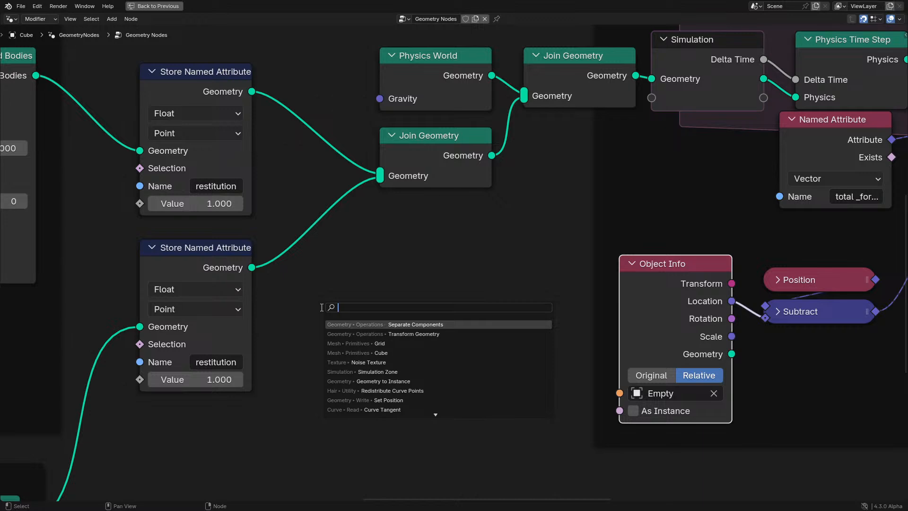
pyautogui.write('cons')
pyautogui.press('Return')
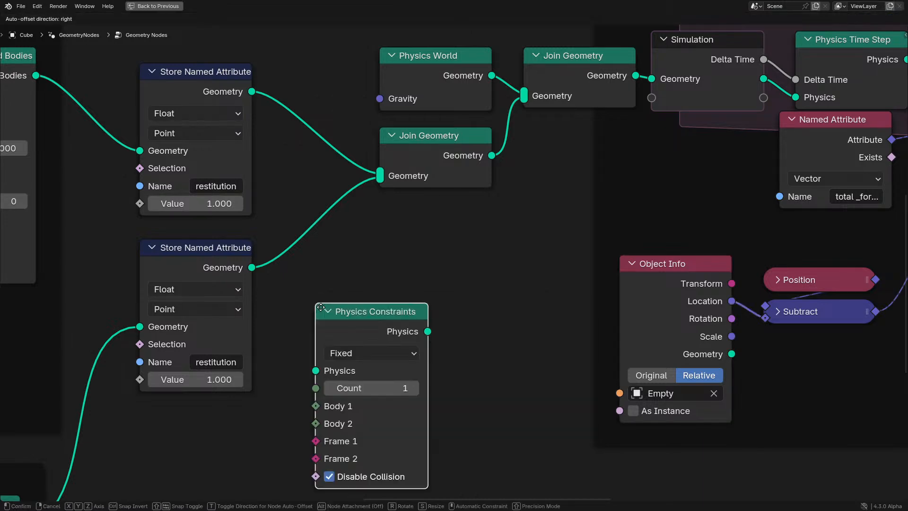
pyautogui.click(322, 311)
# - Try linking the Physics Constraints output directly into the lower Join Geometry, and cut that link again
pyautogui.moveTo(427, 331); pyautogui.dragTo(381, 184)
pyautogui.moveTo(379, 308); pyautogui.dragTo(399, 280, button='middle')
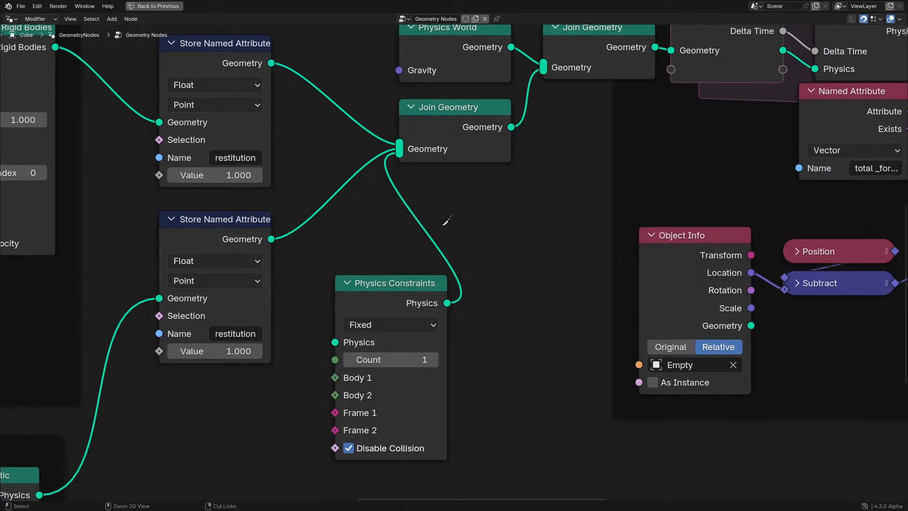
pyautogui.keyDown('ctrl'); pyautogui.moveTo(446, 223); pyautogui.dragTo(415, 248, button='right'); pyautogui.keyUp('ctrl')
# - Examine the node tree from the Cubes and Plane groups through the simulation zone to the Transfer Transform group
pyautogui.scroll(-5, 415, 248)
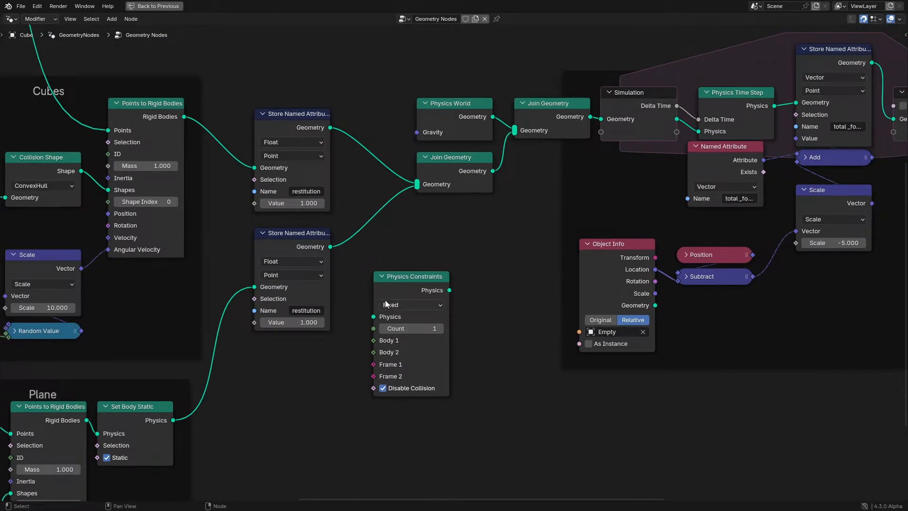
pyautogui.moveTo(390, 273); pyautogui.dragTo(457, 316, button='middle')
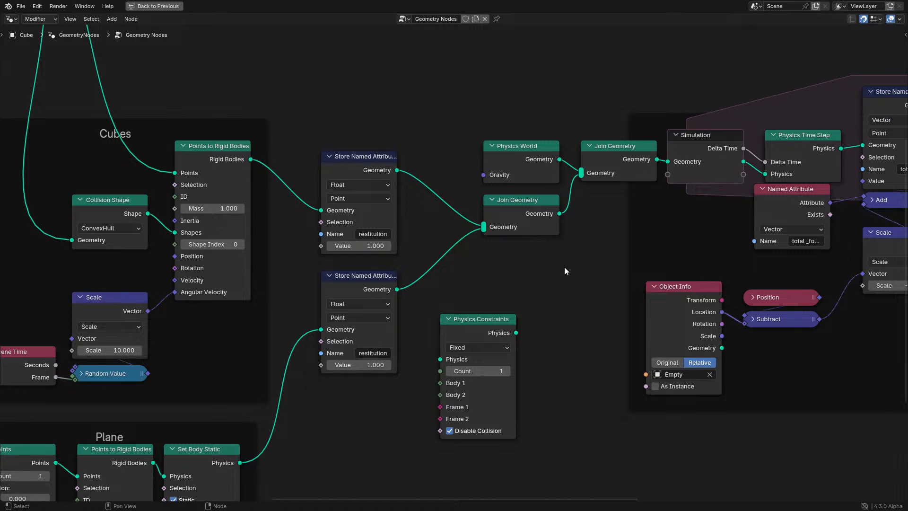
pyautogui.moveTo(564, 266); pyautogui.dragTo(286, 145)
pyautogui.scroll(-3, 457, 237)
pyautogui.press('c')
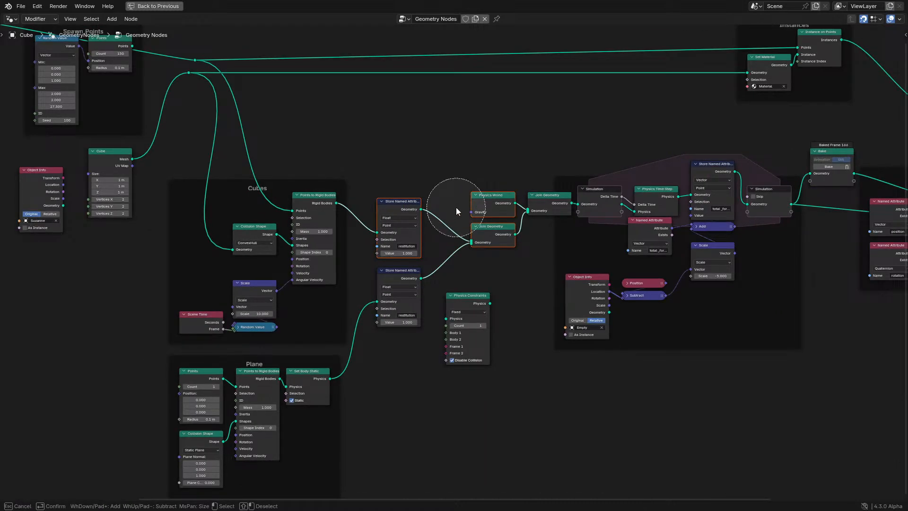
pyautogui.press('Escape')
pyautogui.scroll(-1, 456, 208)
pyautogui.moveTo(513, 241); pyautogui.dragTo(301, 274, button='middle')
pyautogui.scroll(5, 274, 317)
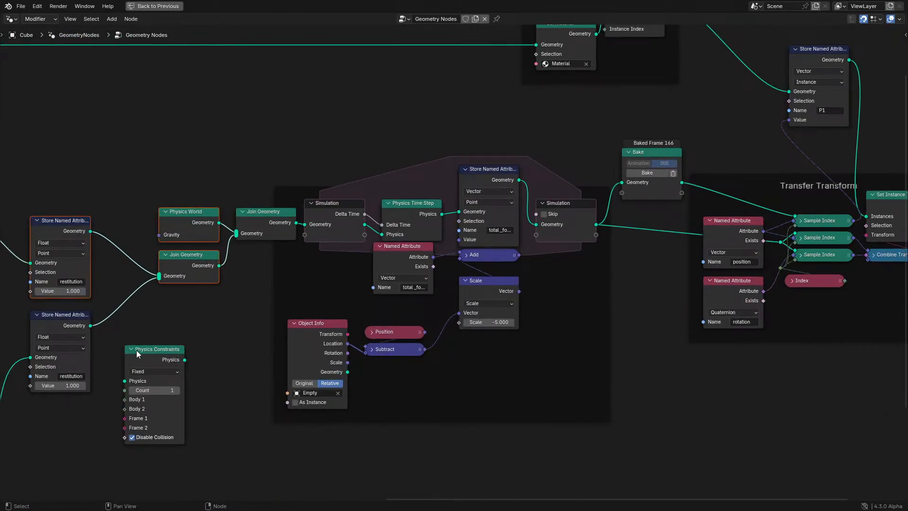
# - Insert the Physics Constraints node into the link between the lower restitution Store Named Attribute and the Join Geometry
pyautogui.moveTo(136, 350); pyautogui.dragTo(171, 330)
pyautogui.moveTo(216, 261); pyautogui.dragTo(474, 273, button='middle')
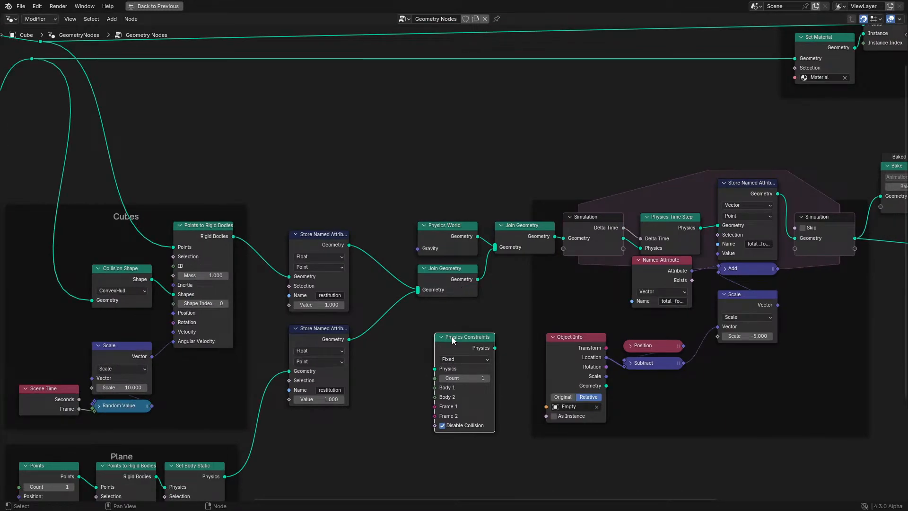
pyautogui.moveTo(452, 336); pyautogui.dragTo(384, 328)
# - Play the simulation with the Physics Constraints node in the chain, then stop and return to frame 0
pyautogui.hotkey('ctrl', 'space')
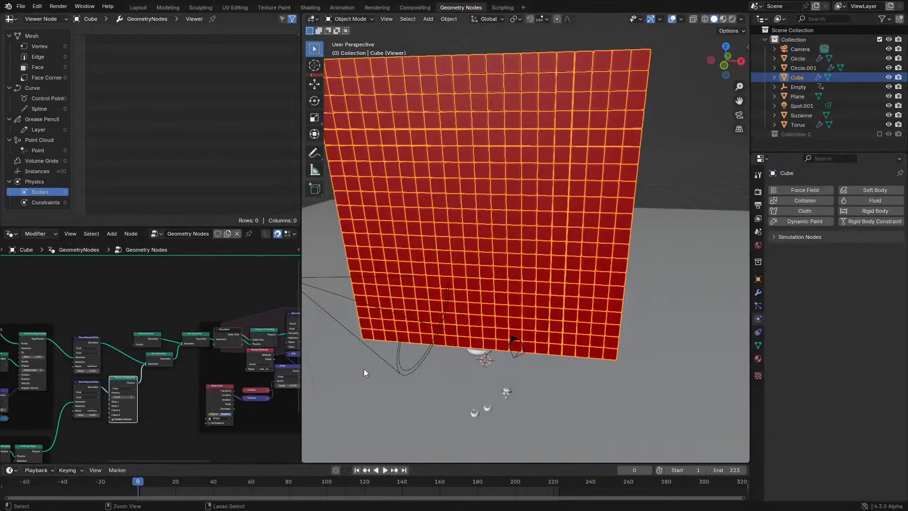
pyautogui.press('space')
pyautogui.moveTo(160, 383); pyautogui.dragTo(218, 325, button='middle')
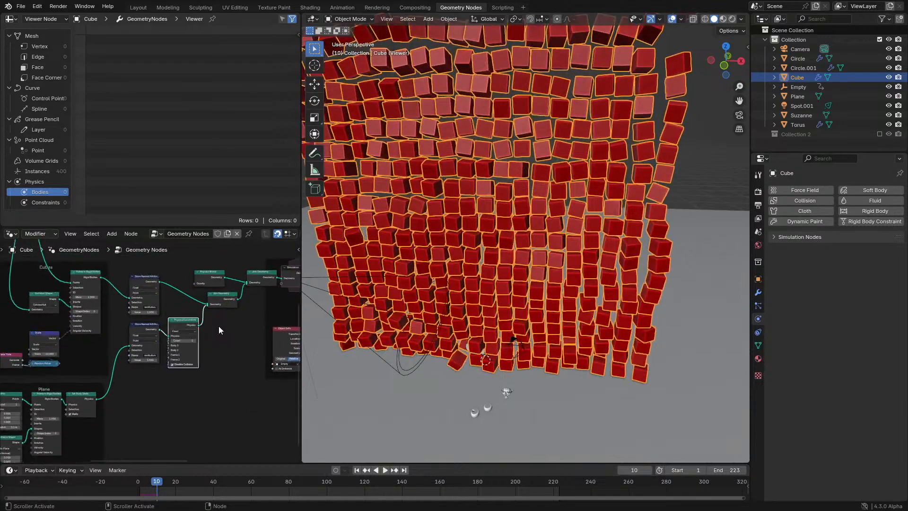
pyautogui.scroll(3, 217, 329)
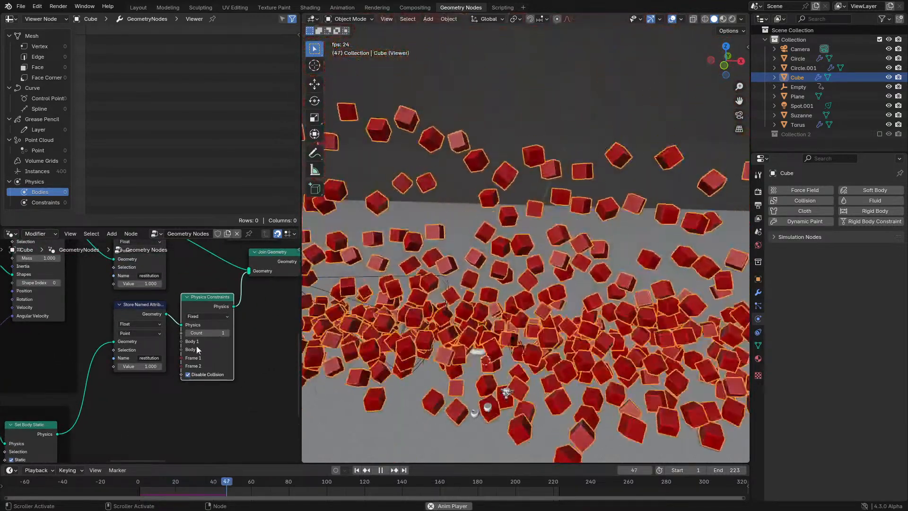
pyautogui.press('space')
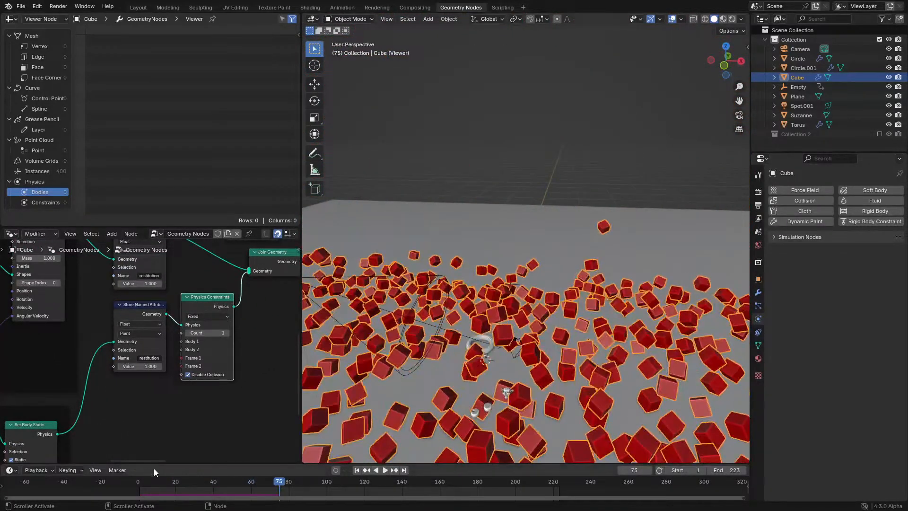
pyautogui.click(138, 481)
# - Set the Physics Constraints Count to 3 and briefly replay the simulation
pyautogui.click(227, 333)
pyautogui.click(227, 333)
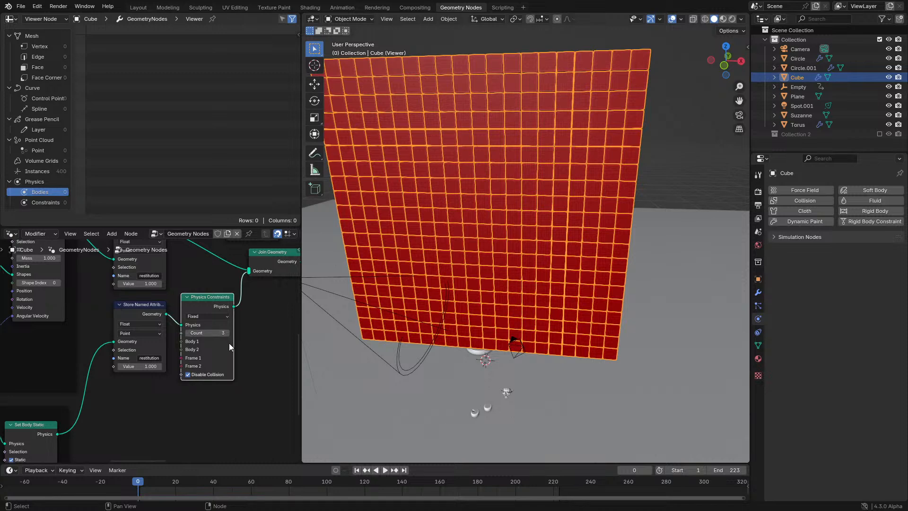
pyautogui.press('space')
pyautogui.press('space')
# - Select the physics Constraints in the spreadsheet and output the simulation zone's result directly so its evaluated data is listed
pyautogui.click(48, 202)
pyautogui.scroll(-3, 230, 295)
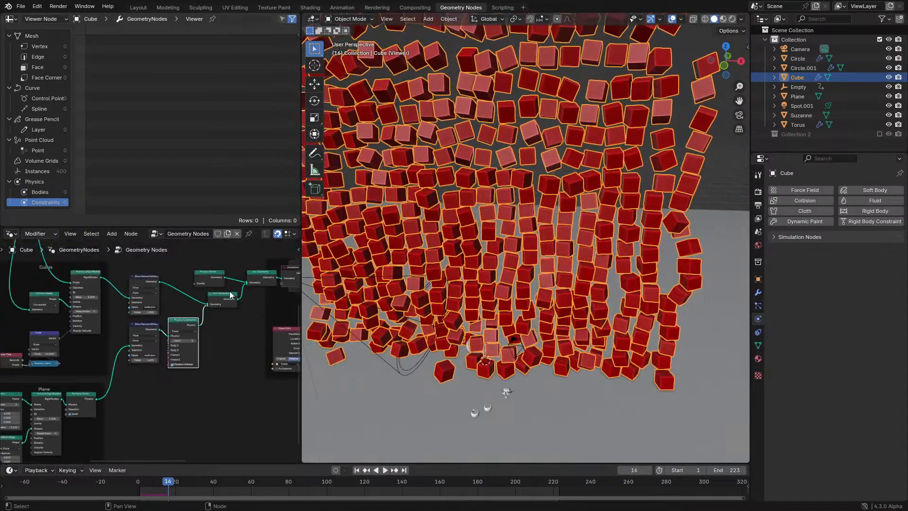
pyautogui.scroll(1, 230, 296)
pyautogui.moveTo(230, 295); pyautogui.dragTo(221, 340, button='middle')
pyautogui.click(136, 319)
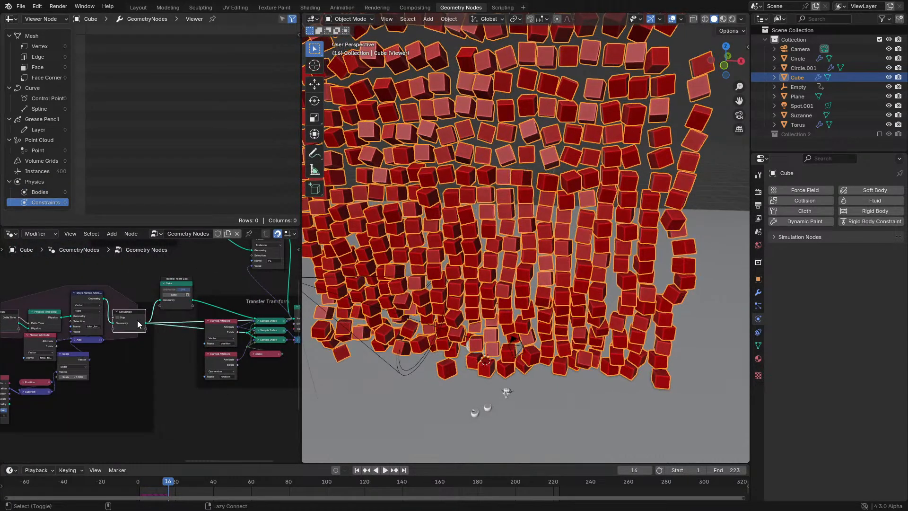
pyautogui.press('space')
pyautogui.click(127, 485)
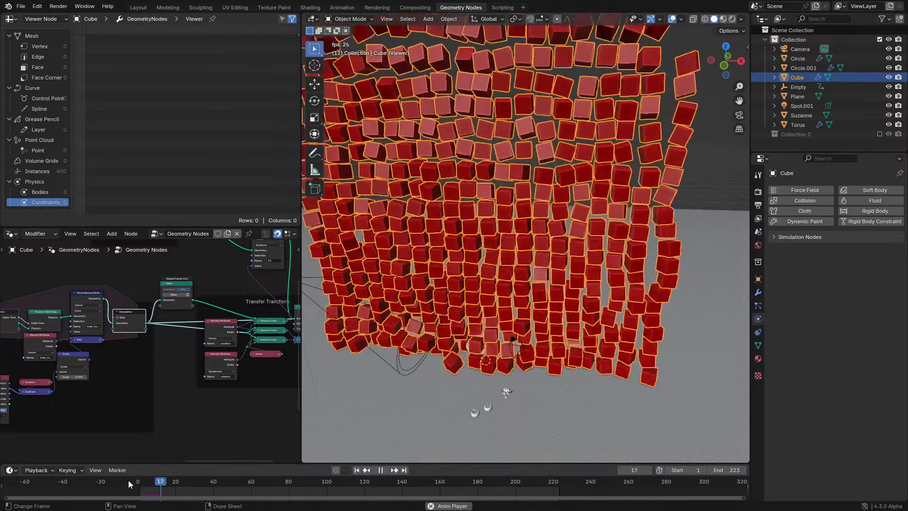
pyautogui.press('space')
pyautogui.moveTo(219, 318); pyautogui.dragTo(186, 311, button='middle')
pyautogui.click(273, 290)
# - Play briefly from frame 0 and examine the constraint attributes, including both constraint frame matrices, in the enlarged spreadsheet
pyautogui.click(117, 485)
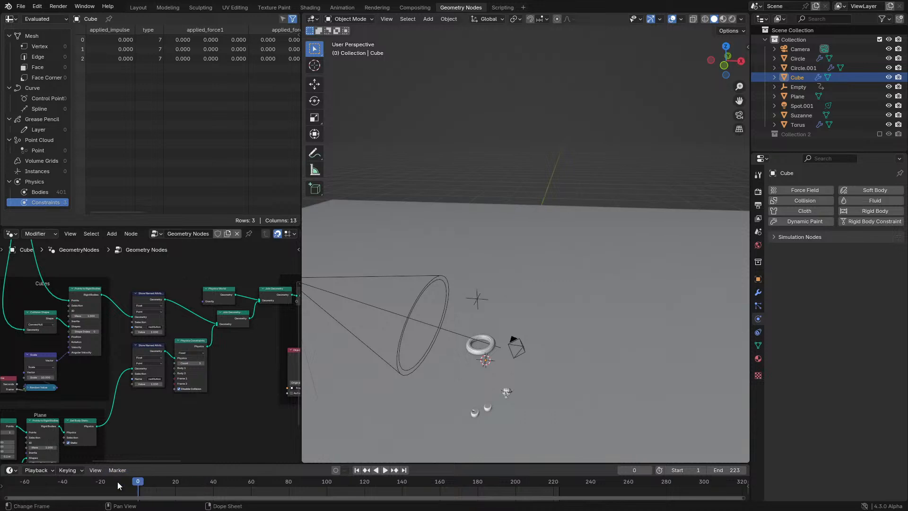
pyautogui.press('space')
pyautogui.moveTo(200, 84); pyautogui.dragTo(145, 83, button='middle')
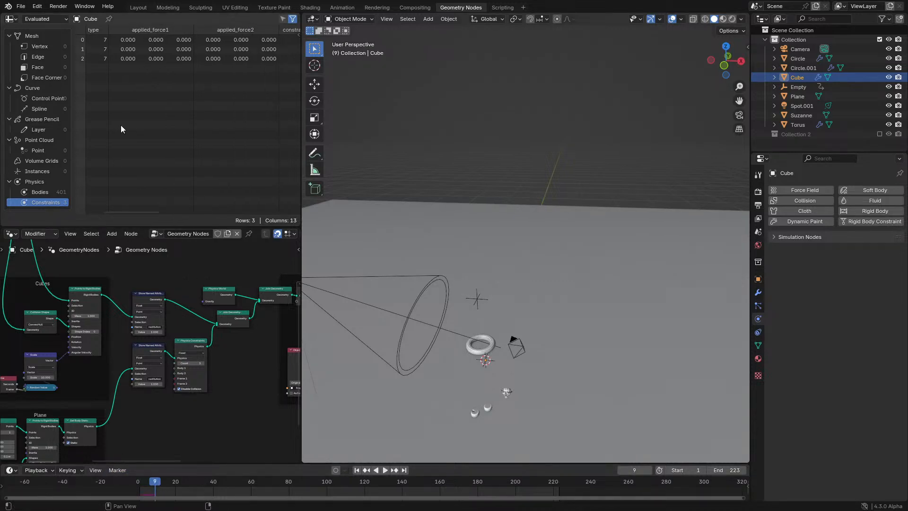
pyautogui.hotkey('ctrl', 'space')
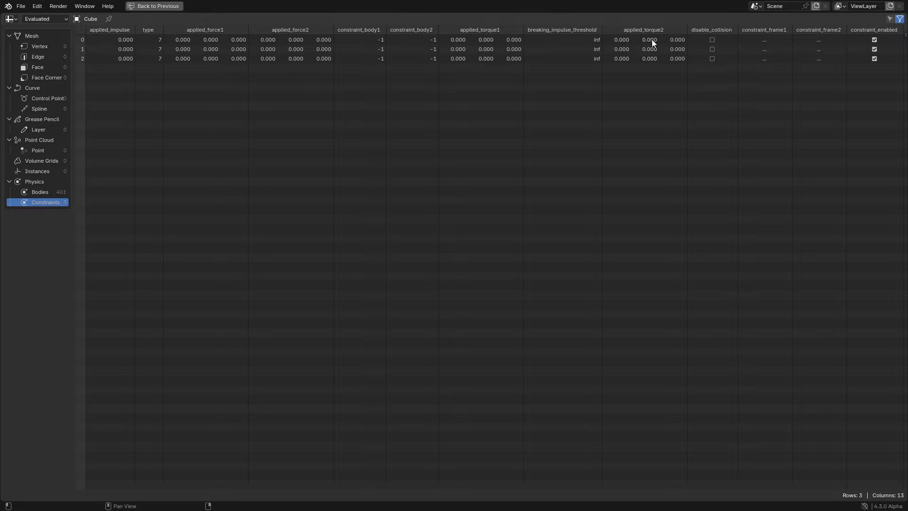
pyautogui.moveTo(763, 37)
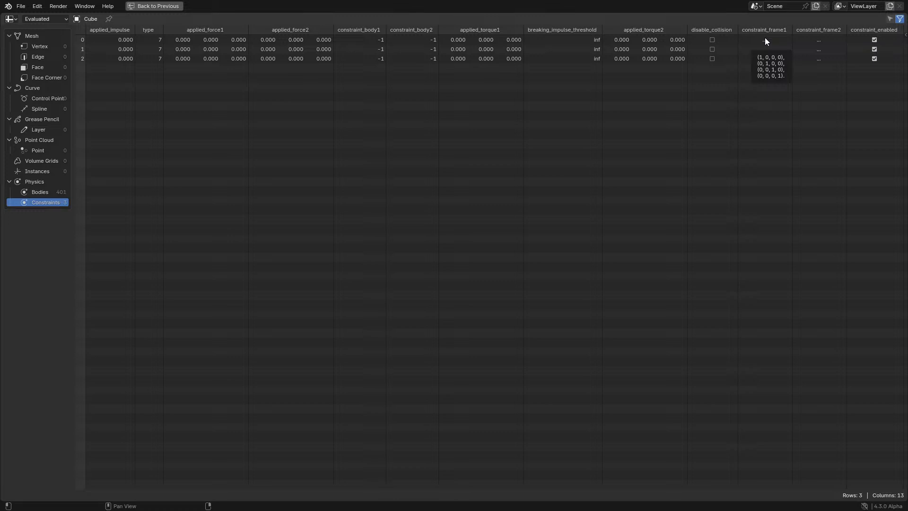
pyautogui.moveTo(821, 40)
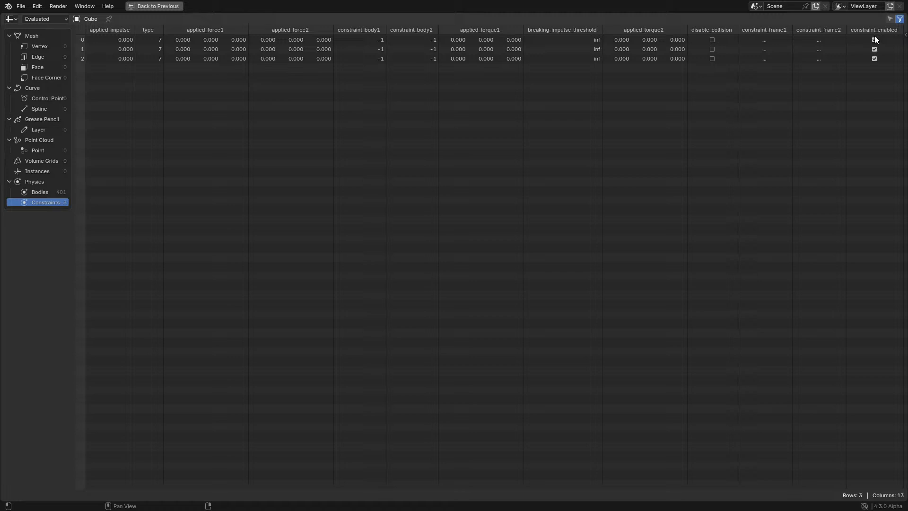
pyautogui.hotkey('ctrl', 'space')
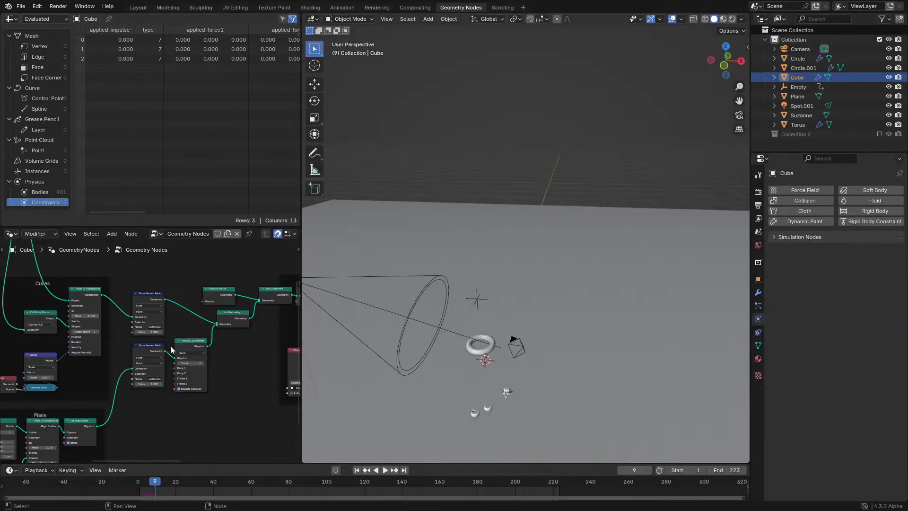
# - Move the Physics Constraints node from the plane's link to the cubes' link into Join Geometry and set Count to 10
pyautogui.hotkey('ctrl', 'space')
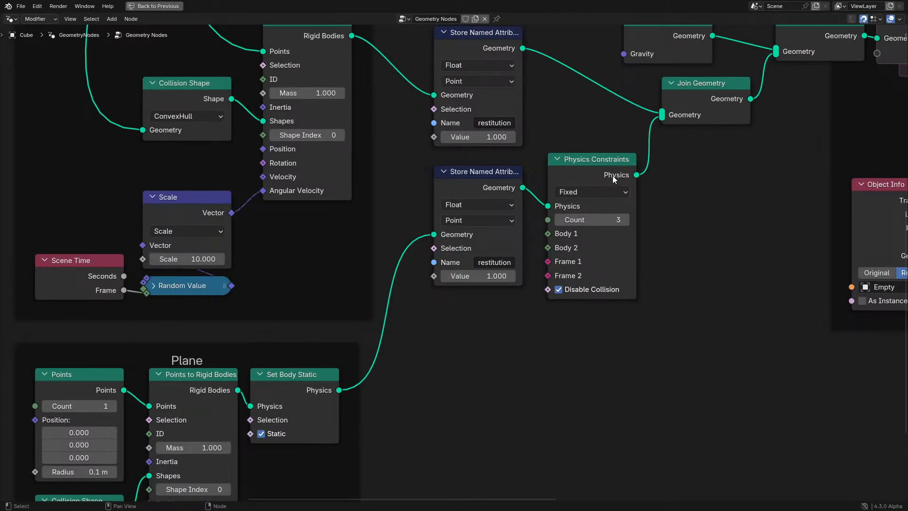
pyautogui.scroll(-1, 613, 176)
pyautogui.moveTo(613, 176); pyautogui.dragTo(466, 258, button='middle')
pyautogui.keyDown('ctrl'); pyautogui.moveTo(508, 249); pyautogui.dragTo(511, 251, button='right'); pyautogui.keyUp('ctrl')
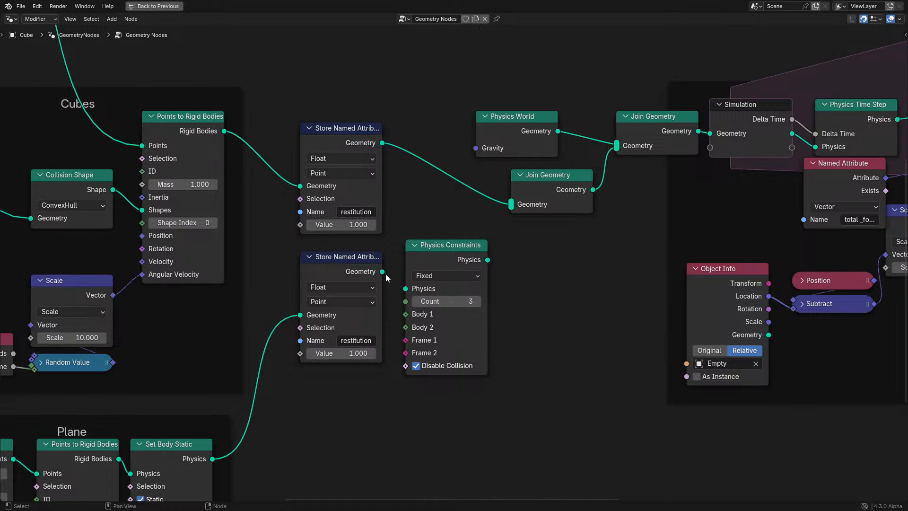
pyautogui.moveTo(383, 272); pyautogui.dragTo(502, 207)
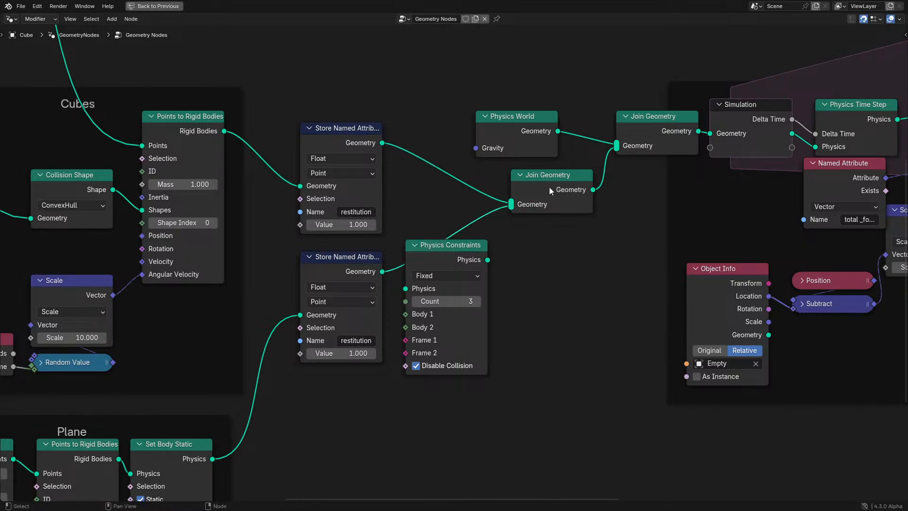
pyautogui.moveTo(549, 186); pyautogui.dragTo(461, 187)
pyautogui.moveTo(436, 245); pyautogui.dragTo(435, 162)
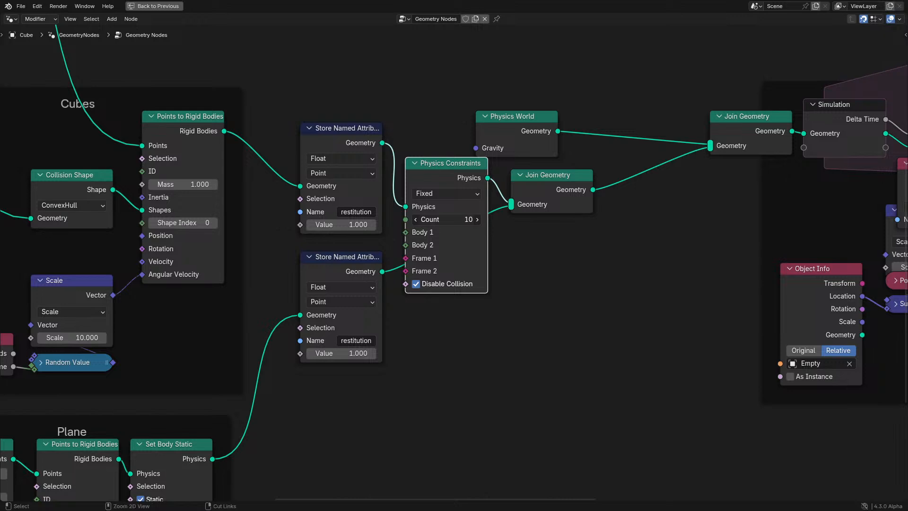
# - Add an integer Random Value node feeding the Body 1 input of the Physics Constraints node
pyautogui.moveTo(406, 219); pyautogui.dragTo(354, 381)
pyautogui.write('rand')
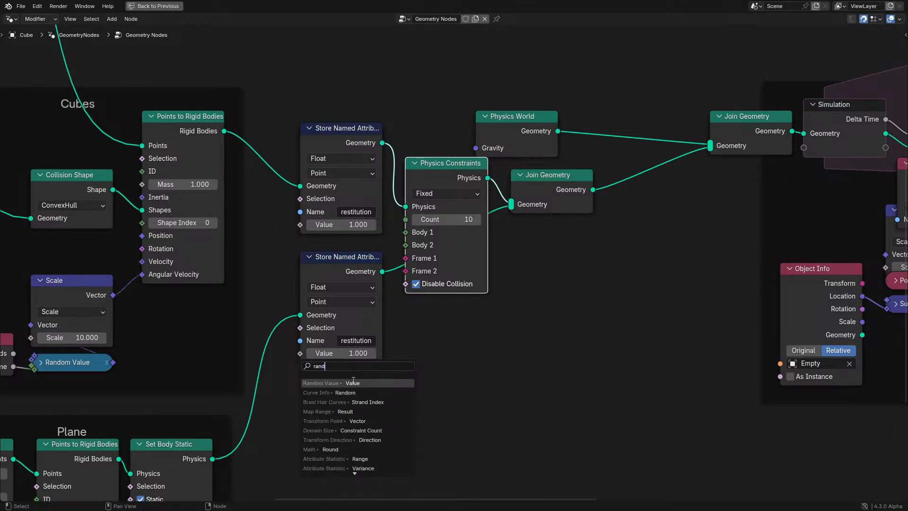
pyautogui.press('Return')
pyautogui.click(433, 351)
# - Duplicate the integer Random Value node, connect the copy to Body 2, and give it a different Seed
pyautogui.moveTo(471, 329); pyautogui.dragTo(486, 284, button='middle')
pyautogui.hotkey('shift', 'd')
pyautogui.click(341, 376)
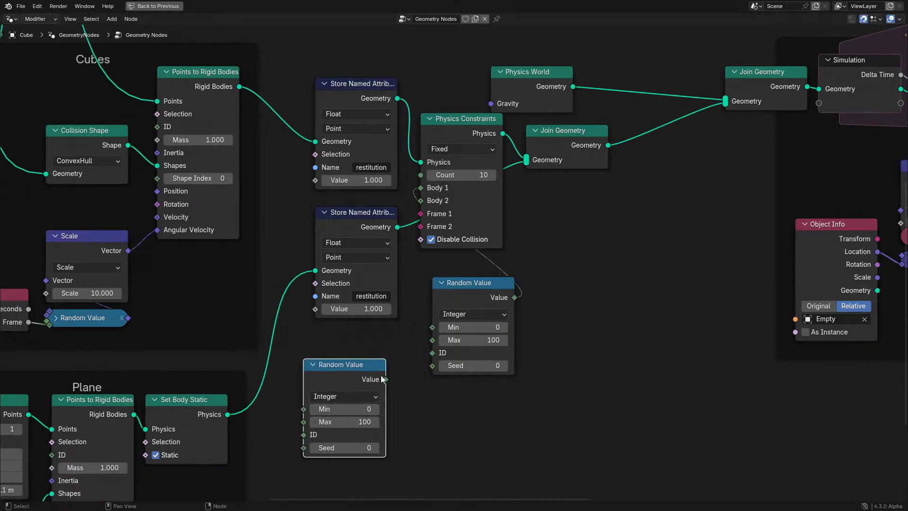
pyautogui.moveTo(382, 378); pyautogui.dragTo(424, 205)
pyautogui.moveTo(349, 448); pyautogui.dragTo(379, 448)
# - Replay the simulation briefly from frame 0 and check the constraint rows in the spreadsheet
pyautogui.hotkey('ctrl', 'space')
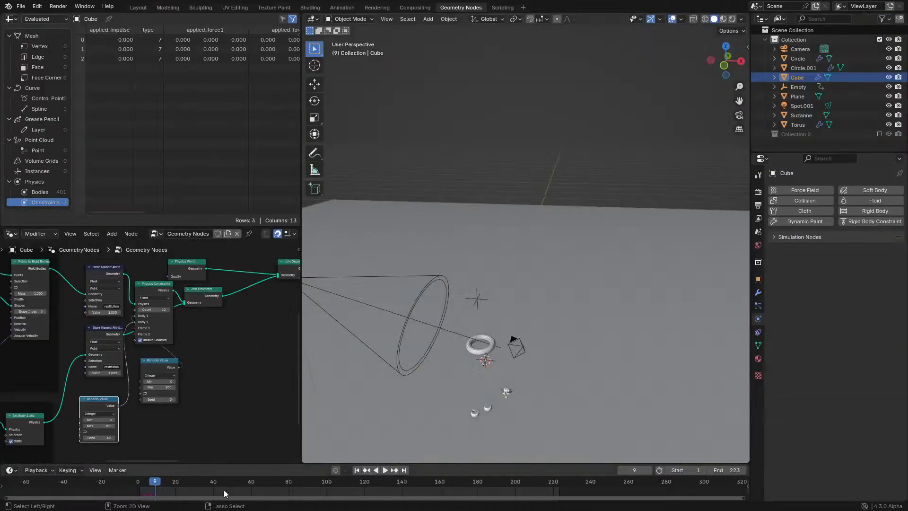
pyautogui.click(123, 486)
pyautogui.press('space')
pyautogui.press('space')
# - Connect the Set Instance Transform node back to the group output and briefly play the cube wall
pyautogui.scroll(-6, 251, 298)
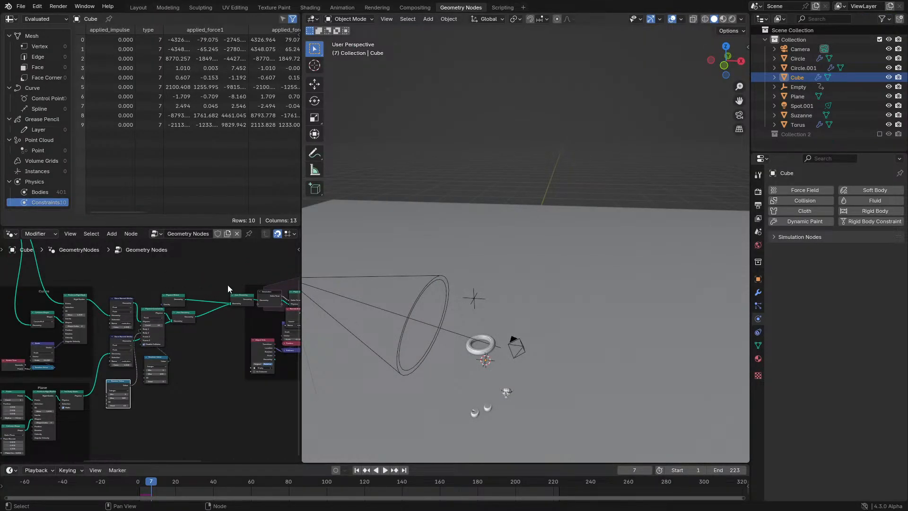
pyautogui.moveTo(265, 299); pyautogui.dragTo(141, 320, button='middle')
pyautogui.moveTo(216, 312); pyautogui.dragTo(100, 334, button='middle')
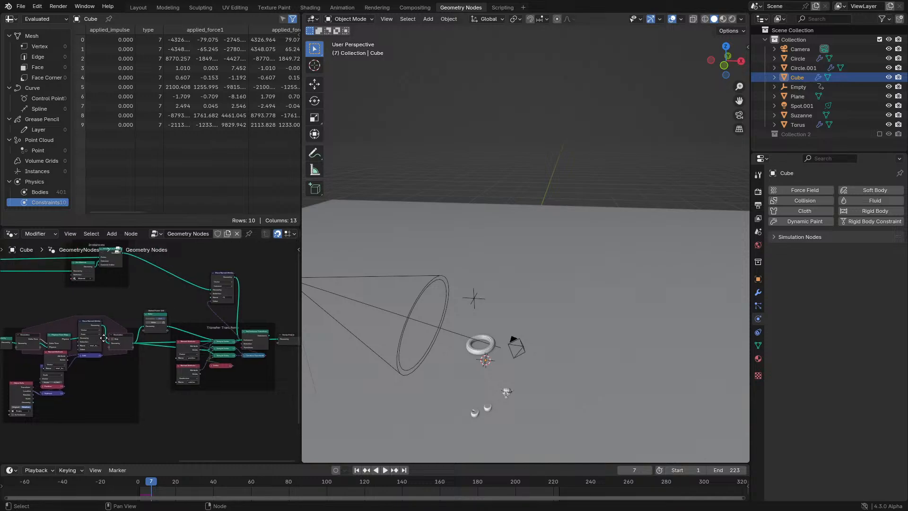
pyautogui.keyDown('alt'); pyautogui.keyDown('shift'); pyautogui.click(264, 335); pyautogui.keyUp('shift'); pyautogui.keyUp('alt')
pyautogui.press('space')
pyautogui.press('space')
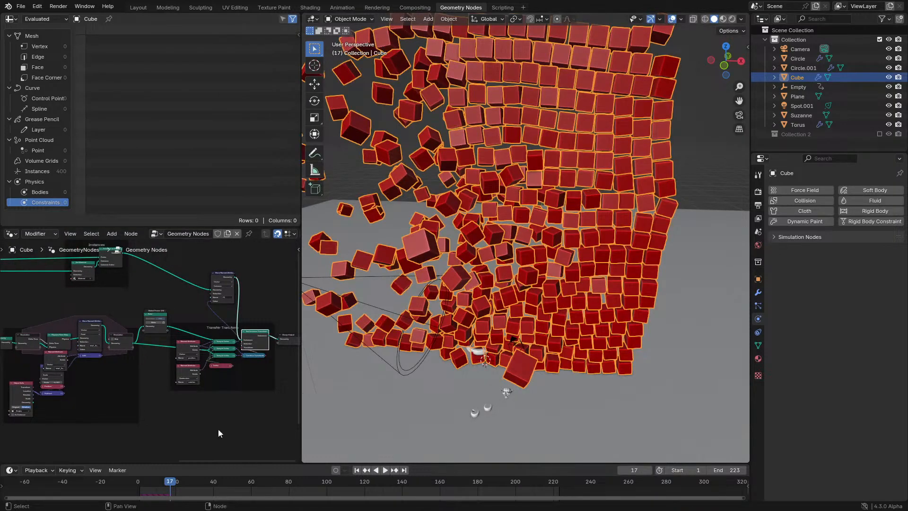
# - Replay the constrained cube wall from frame 0 and watch the cubes from another side
pyautogui.click(117, 487)
pyautogui.press('space')
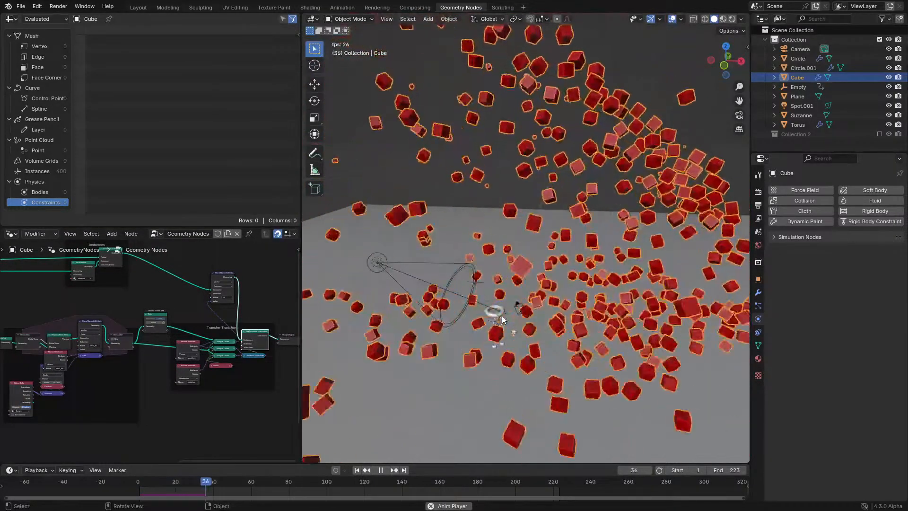
pyautogui.press('space')
pyautogui.moveTo(503, 320); pyautogui.dragTo(609, 269, button='middle')
pyautogui.press('space')
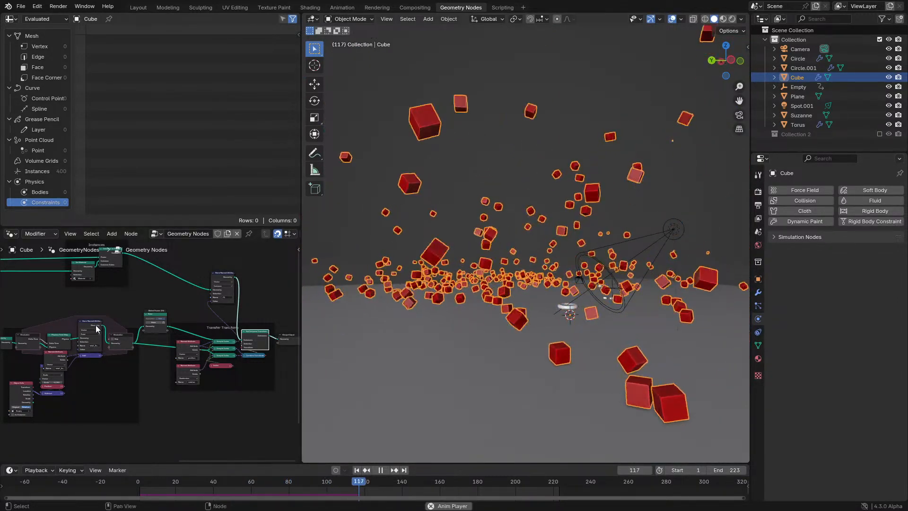
# - Rewind the simulation to its start and set the Count of the Physics Constraints node to 100
pyautogui.hotkey('ctrl', 'space')
pyautogui.scroll(2, 396, 342)
pyautogui.scroll(-2, 395, 342)
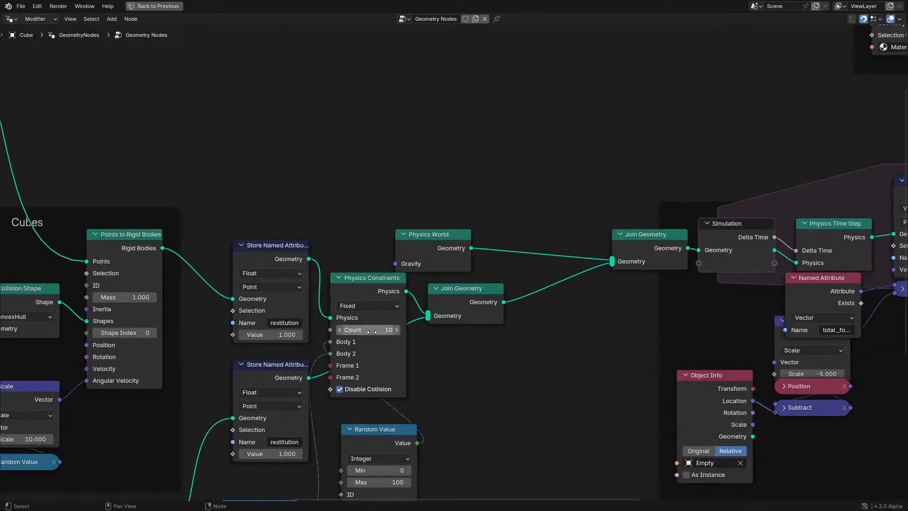
pyautogui.moveTo(379, 333); pyautogui.dragTo(449, 304, button='middle')
pyautogui.hotkey('ctrl', 'space')
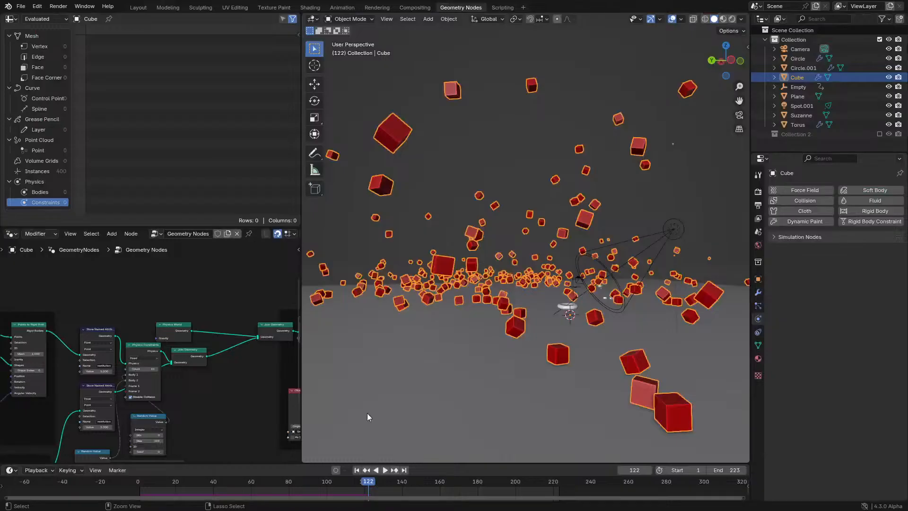
pyautogui.click(131, 479)
pyautogui.moveTo(134, 382); pyautogui.dragTo(220, 371, button='middle')
pyautogui.hotkey('ctrl', 'space')
pyautogui.moveTo(261, 211); pyautogui.dragTo(122, 247, button='middle')
pyautogui.moveTo(515, 311); pyautogui.dragTo(530, 311)
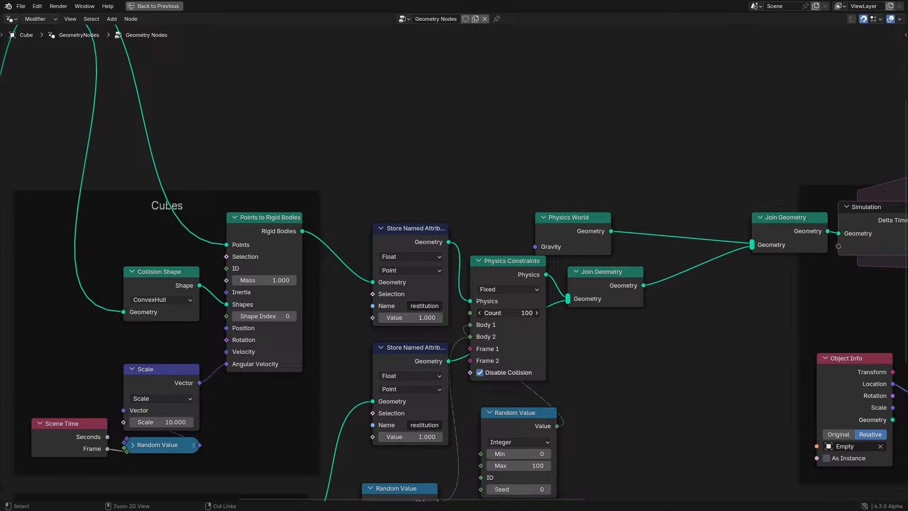
# - Play the constrained cube wall, then replay it from frame 0 and watch the linked cubes from another side
pyautogui.hotkey('ctrl', 'space')
pyautogui.press('space')
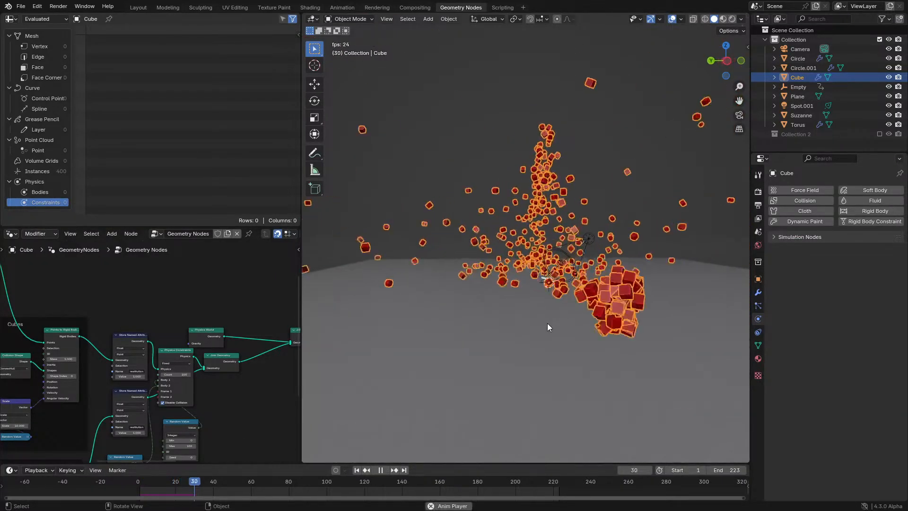
pyautogui.moveTo(585, 319); pyautogui.dragTo(573, 314, button='middle')
pyautogui.press('space')
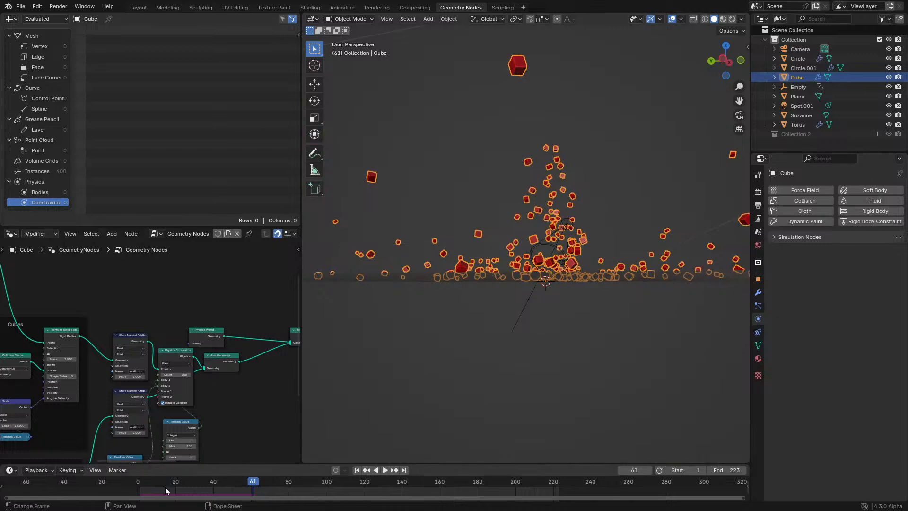
pyautogui.click(138, 487)
pyautogui.moveTo(510, 331); pyautogui.dragTo(456, 354, button='middle')
pyautogui.press('space')
pyautogui.press('space')
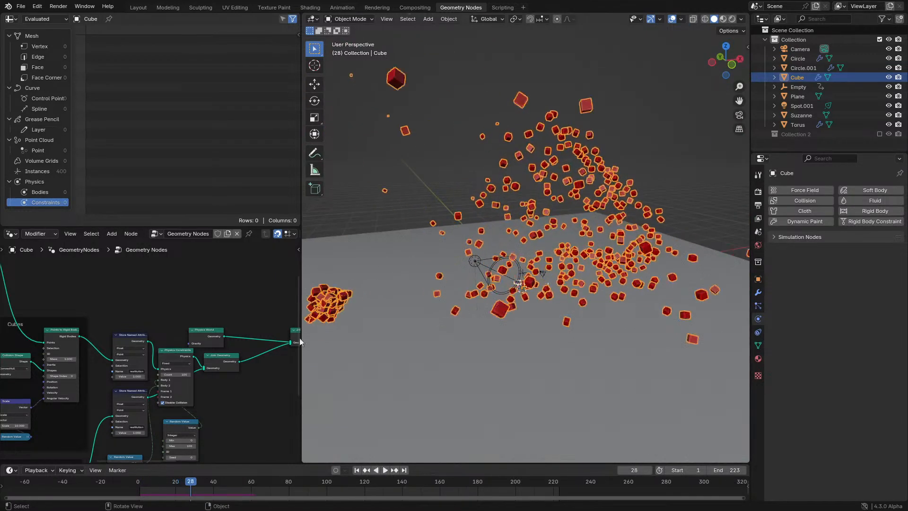
pyautogui.moveTo(299, 342); pyautogui.dragTo(103, 303, button='middle')
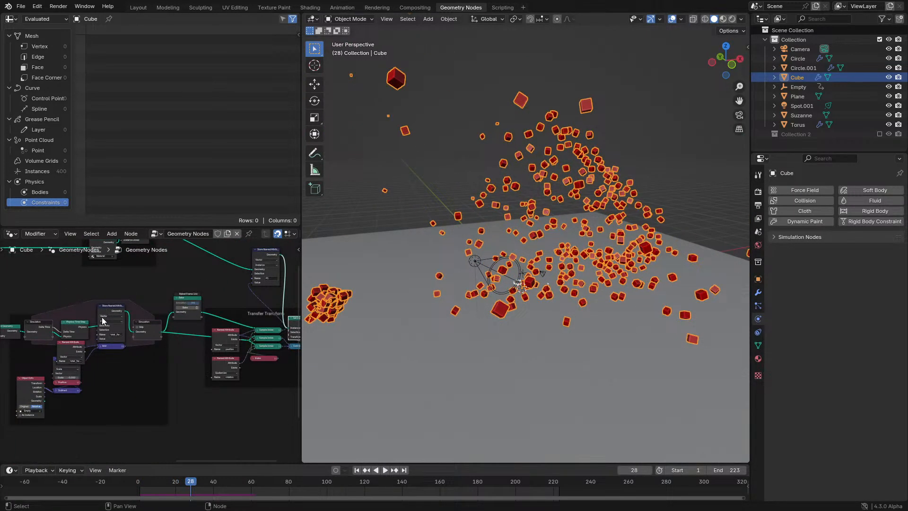